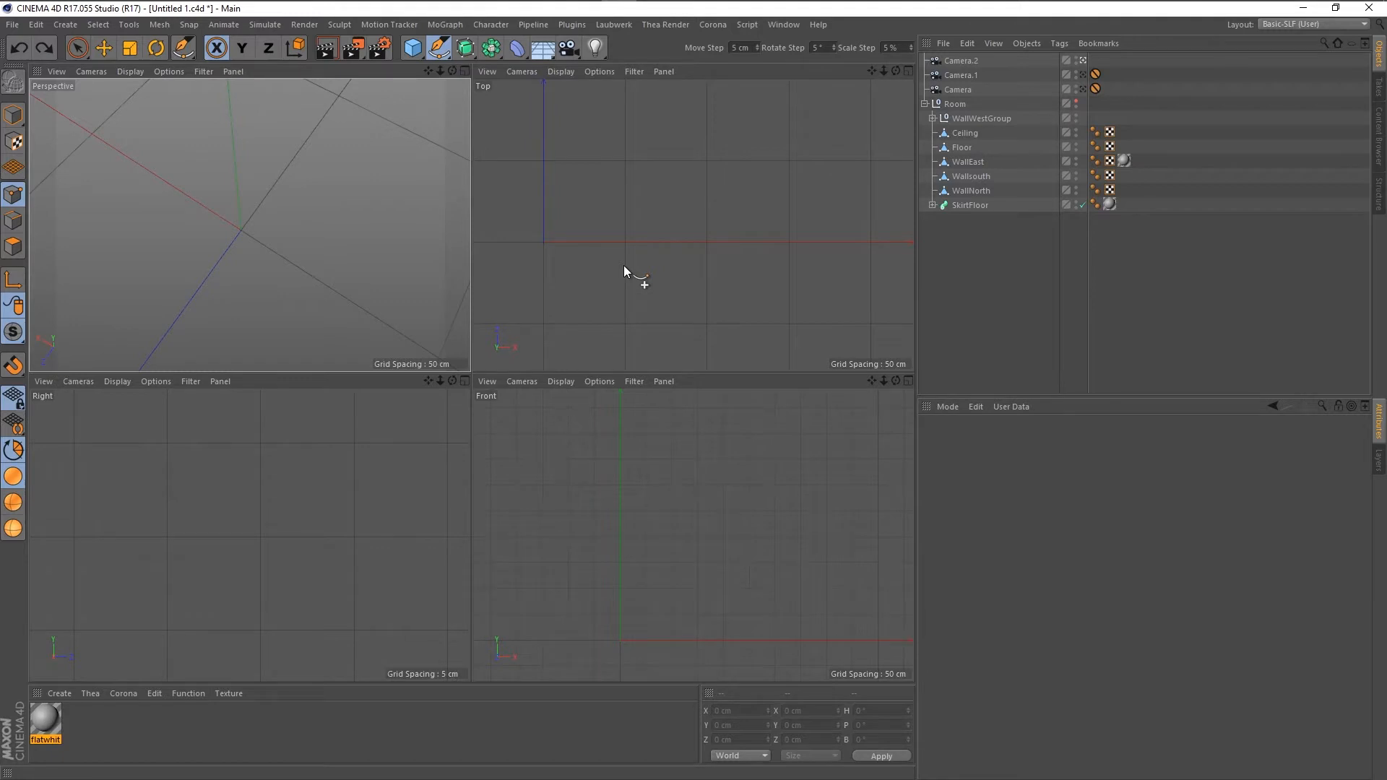
middle_click(625, 271)
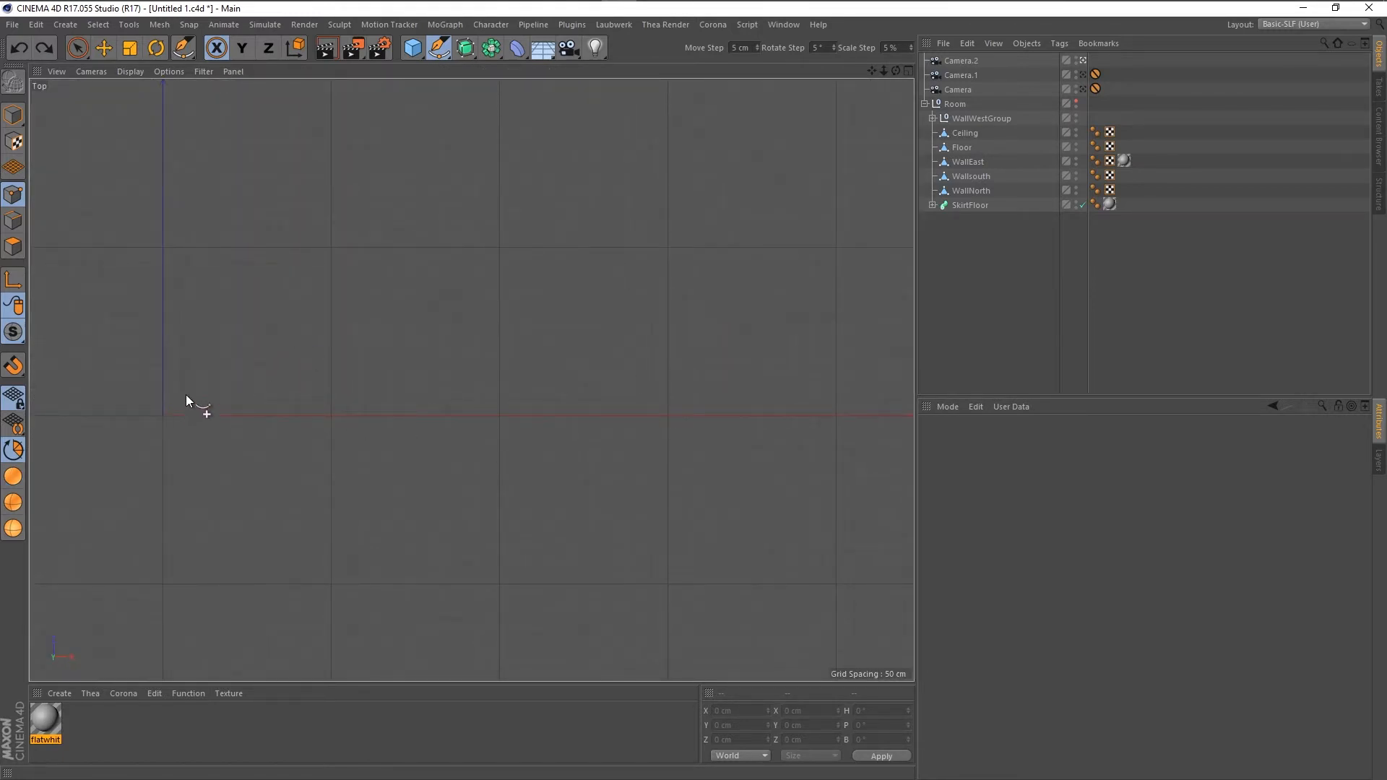
click(171, 410)
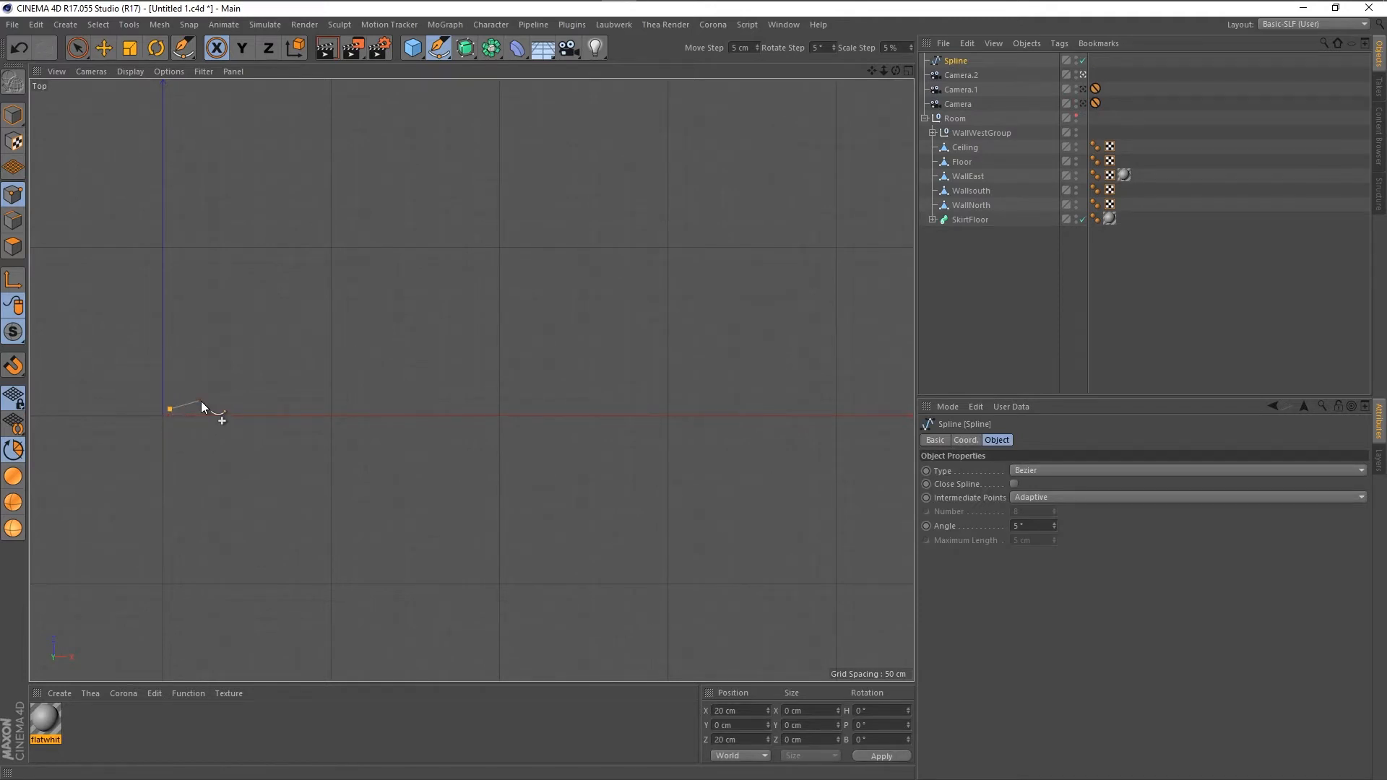
key(ctrl+z)
Start a spline with its first point at the world origin in the Perspective view.
middle_click(520, 352)
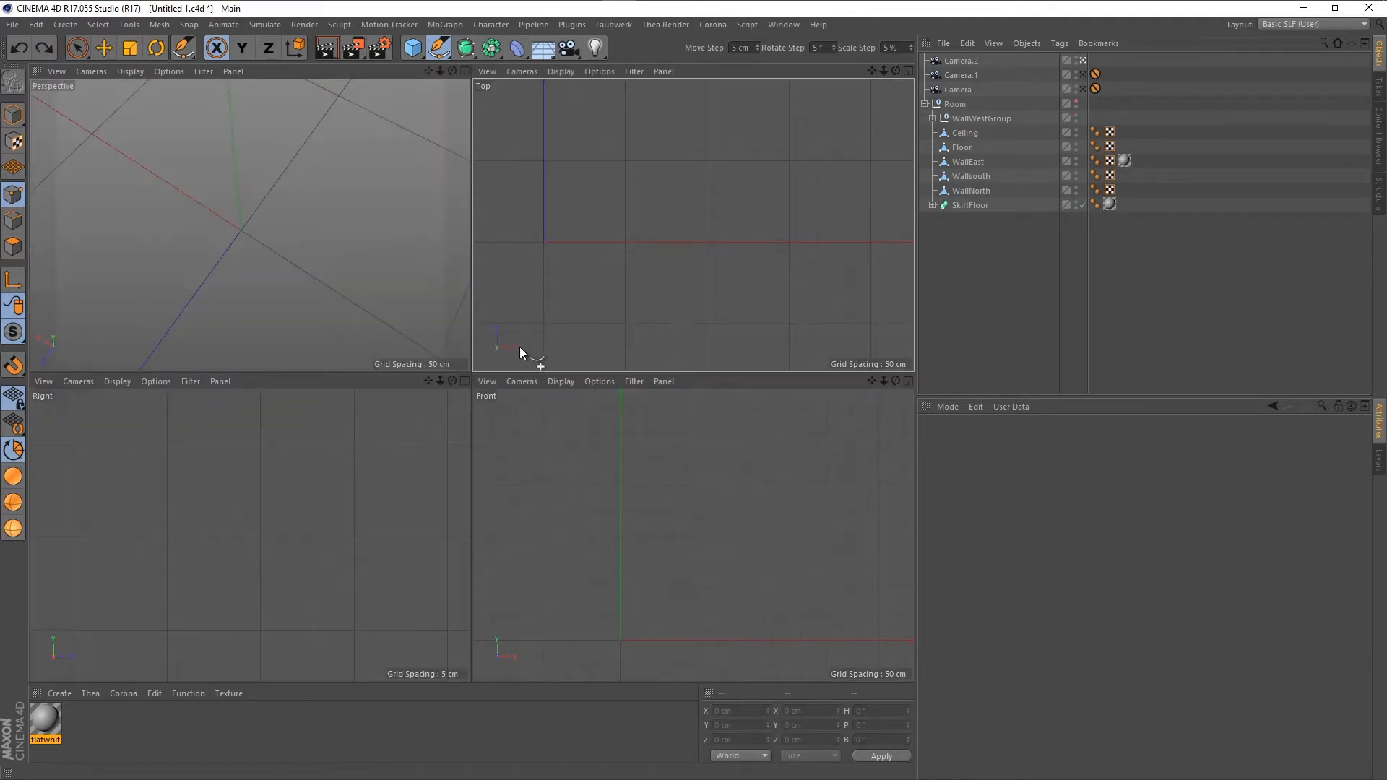
middle_click(340, 296)
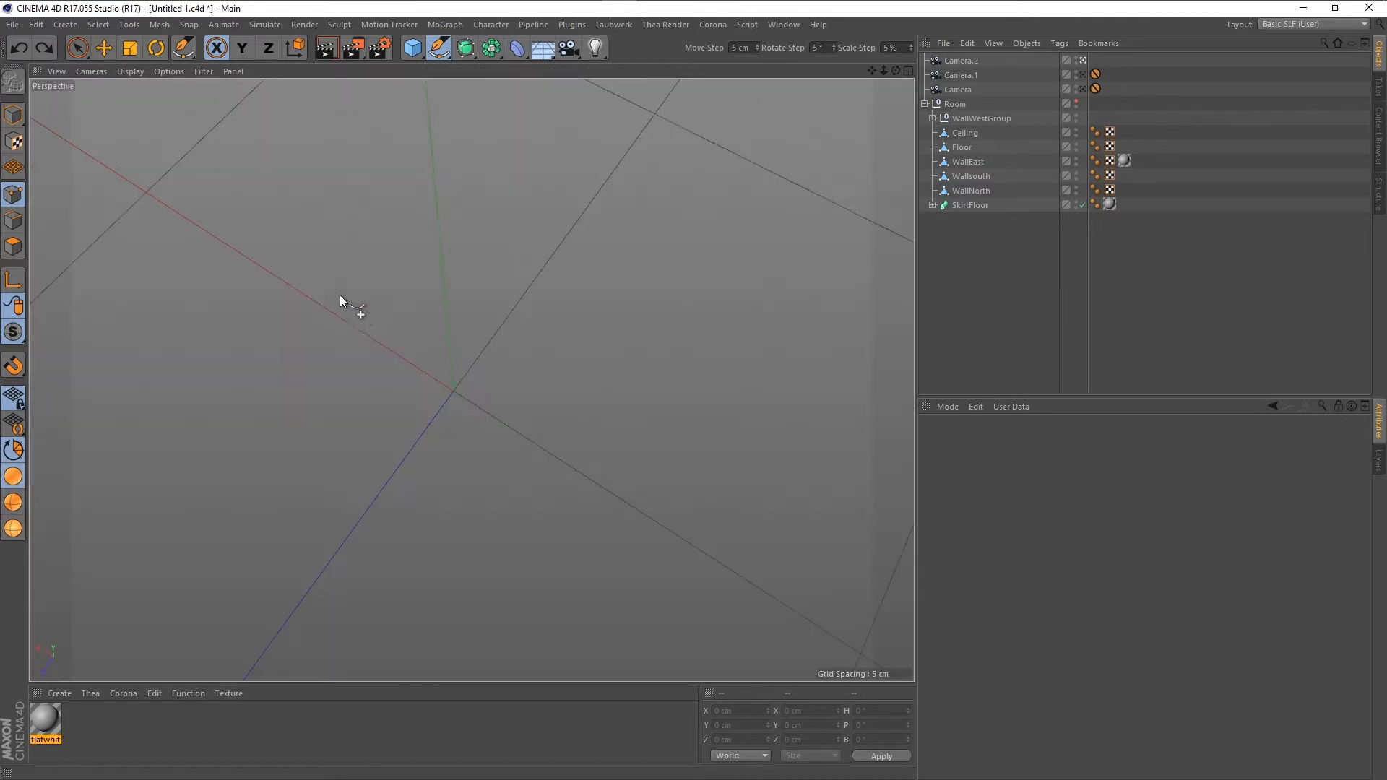
click(471, 393)
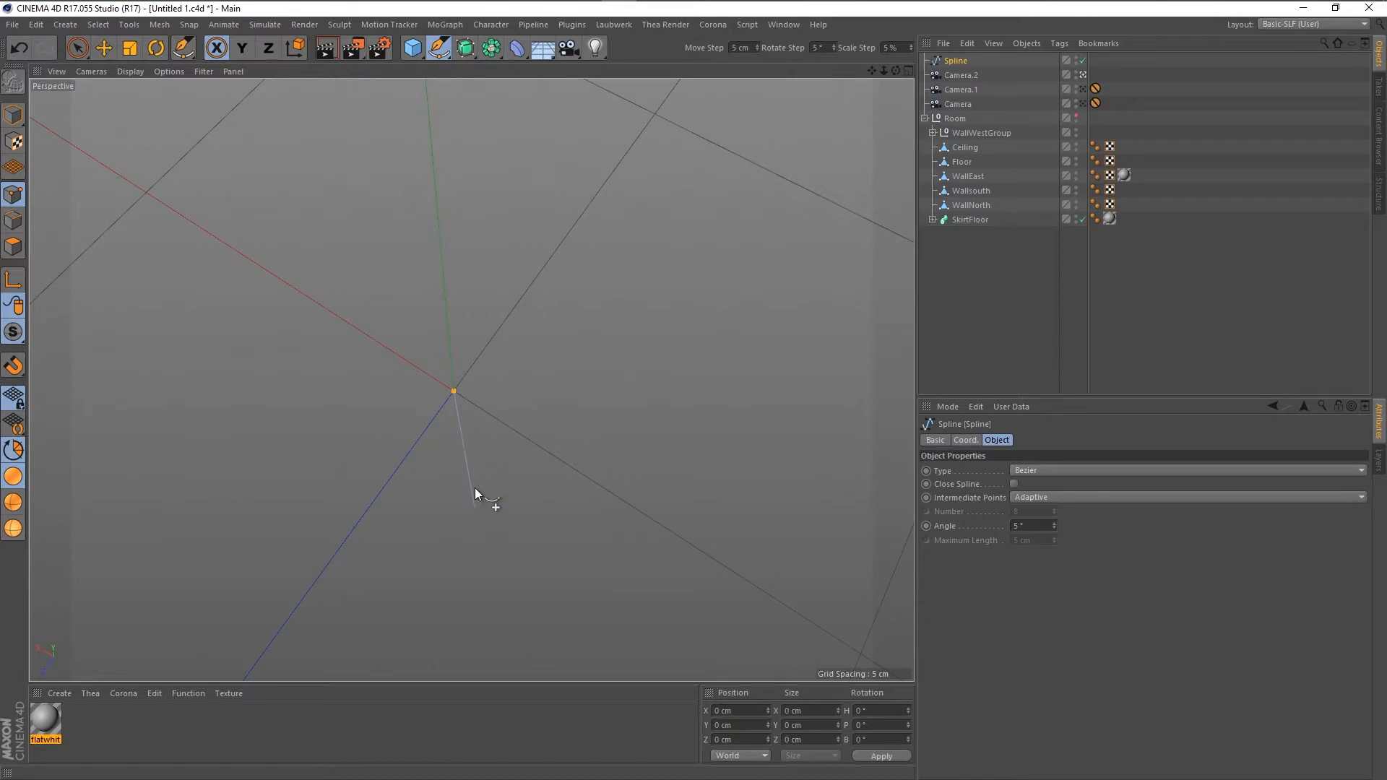
middle_click(406, 414)
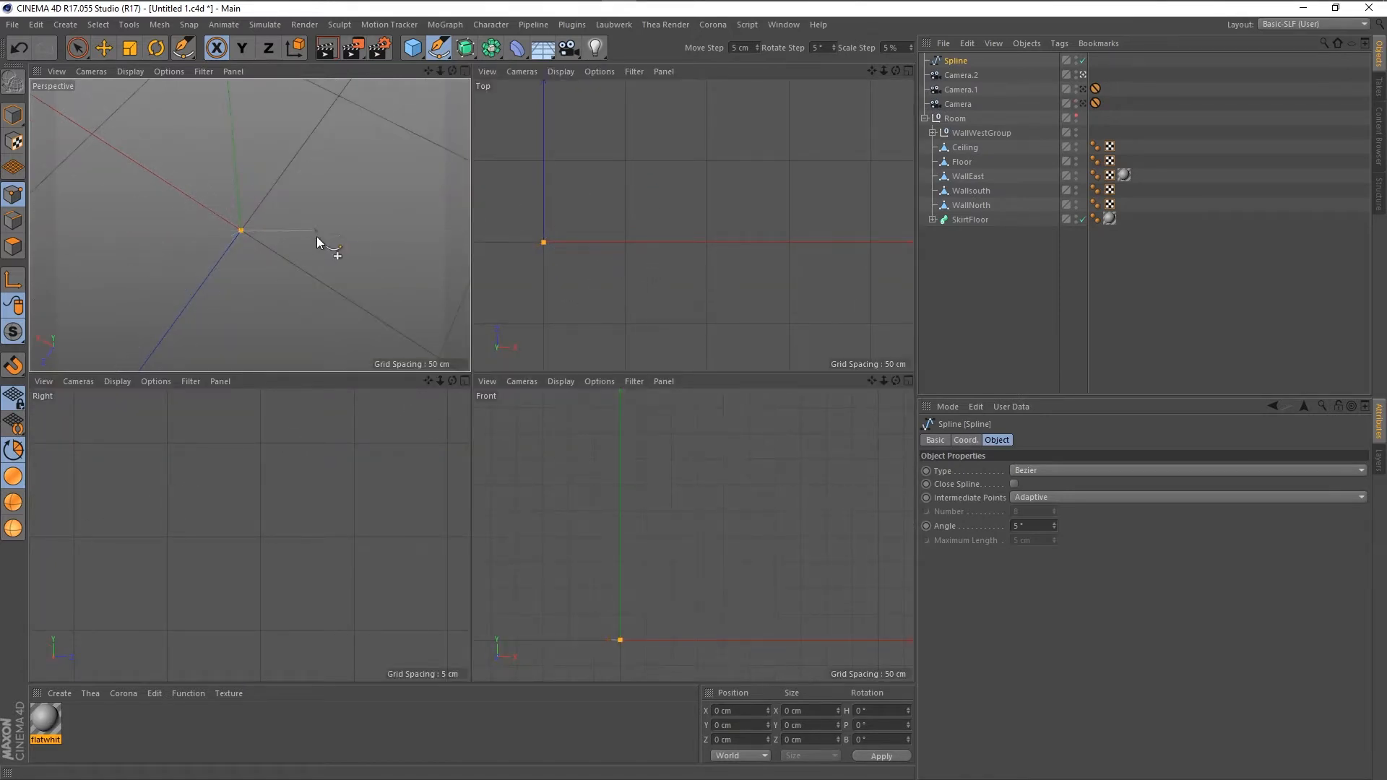
scroll(252, 283, down, 5)
double_click(735, 47)
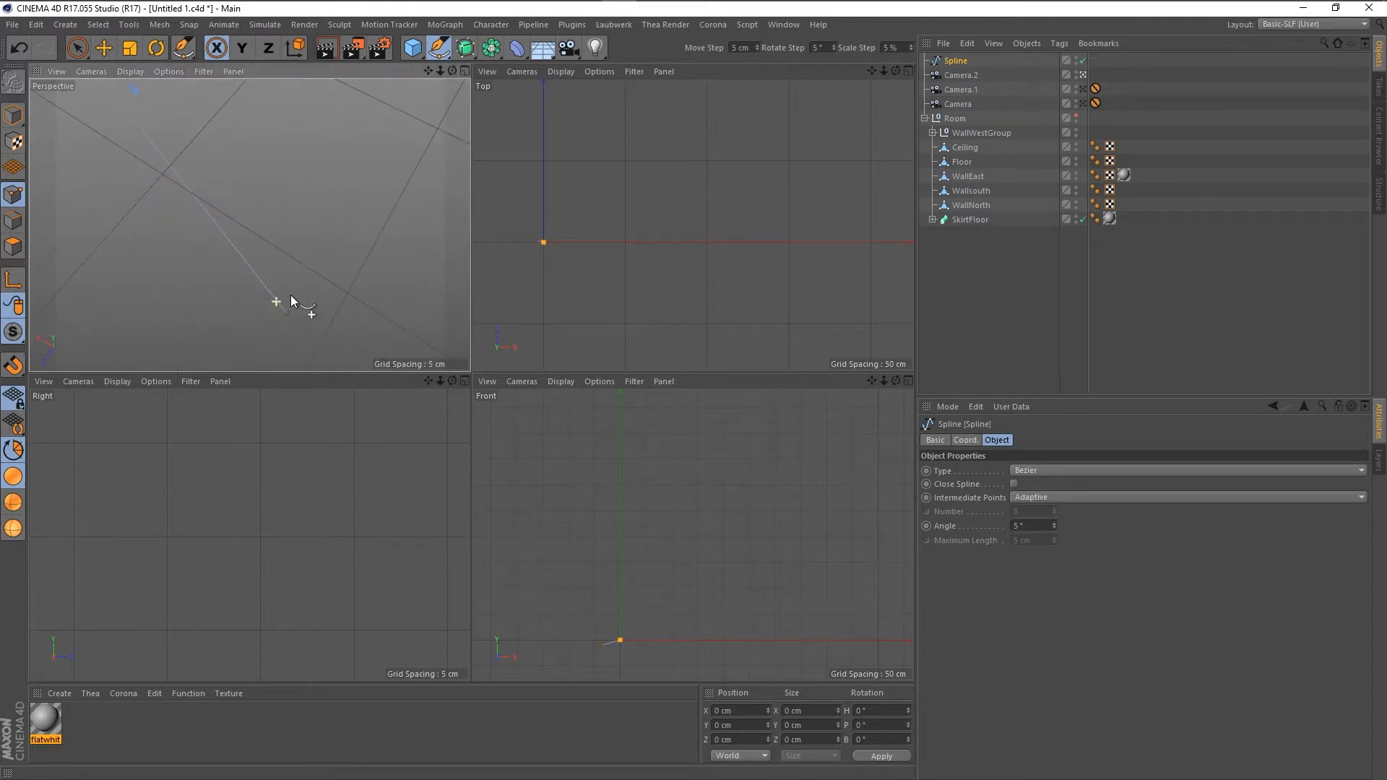
Extend the spline with grid-snapped corners from X -5 cm on the axis to X -10 cm, Z 5 cm.
middle_click(290, 295)
scroll(385, 525, down, 10)
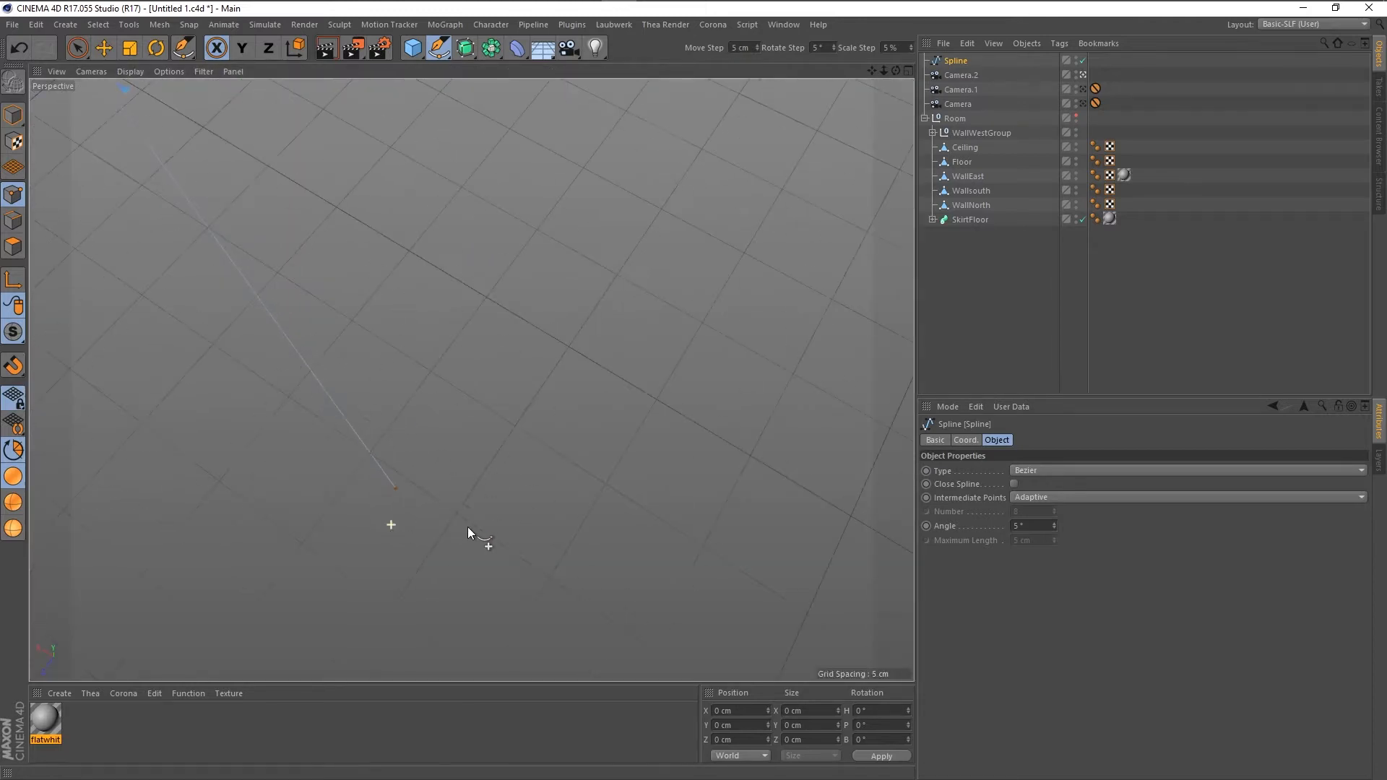
scroll(311, 348, up, 5)
scroll(405, 354, down, 2)
alt+drag(396, 444, 380, 383)
click(408, 414)
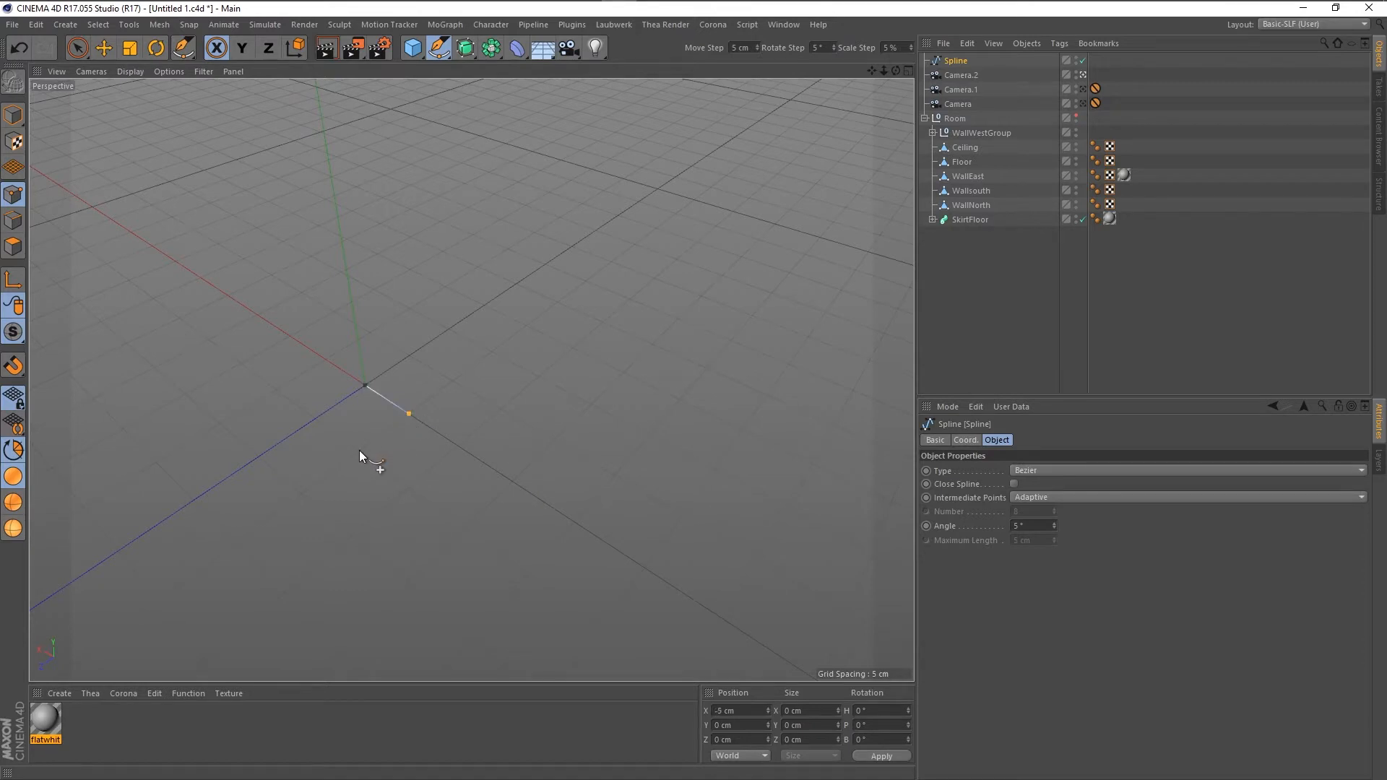
click(409, 489)
scroll(442, 494, down, 3)
scroll(463, 564, up, 10)
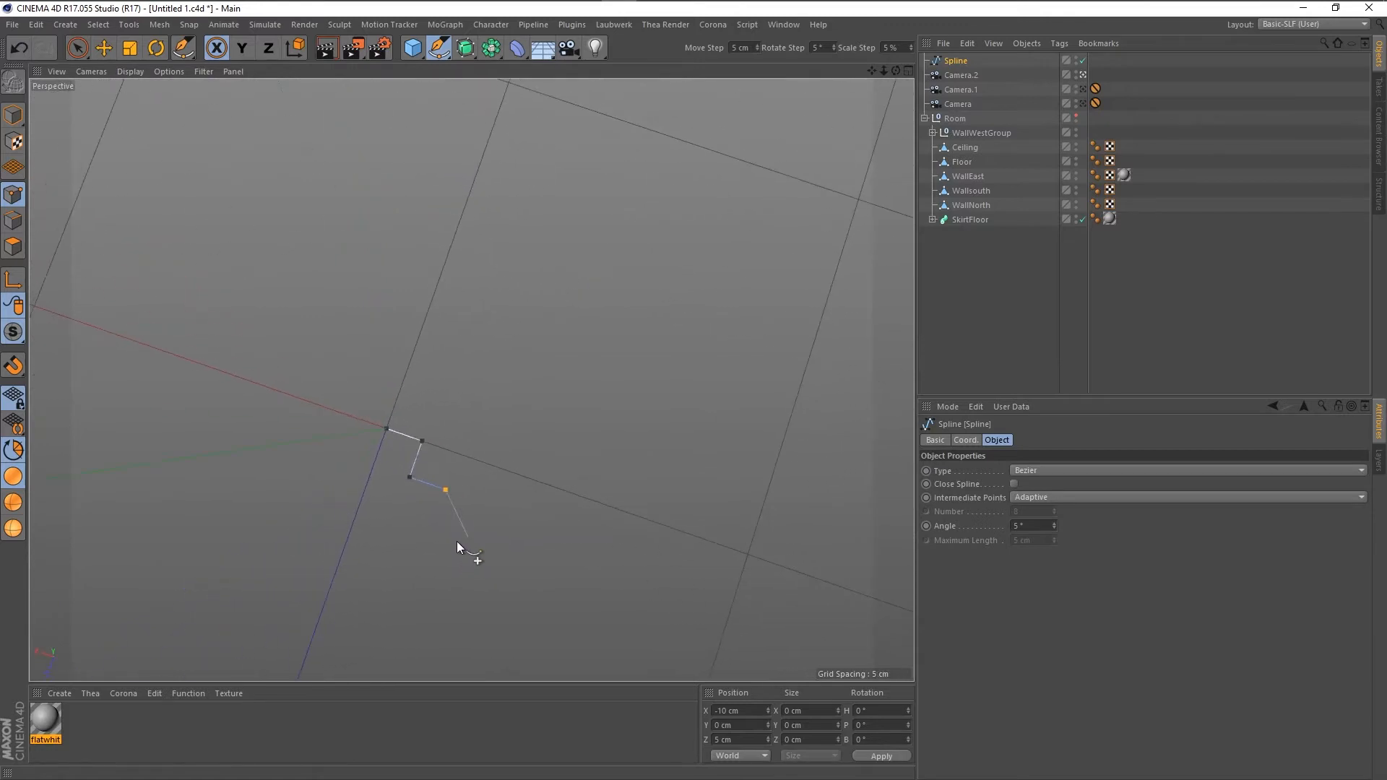
Add the next spline point in the Perspective view at X -10 cm, Z 10 cm.
scroll(453, 560, down, 5)
key(ctrl+shift+z)
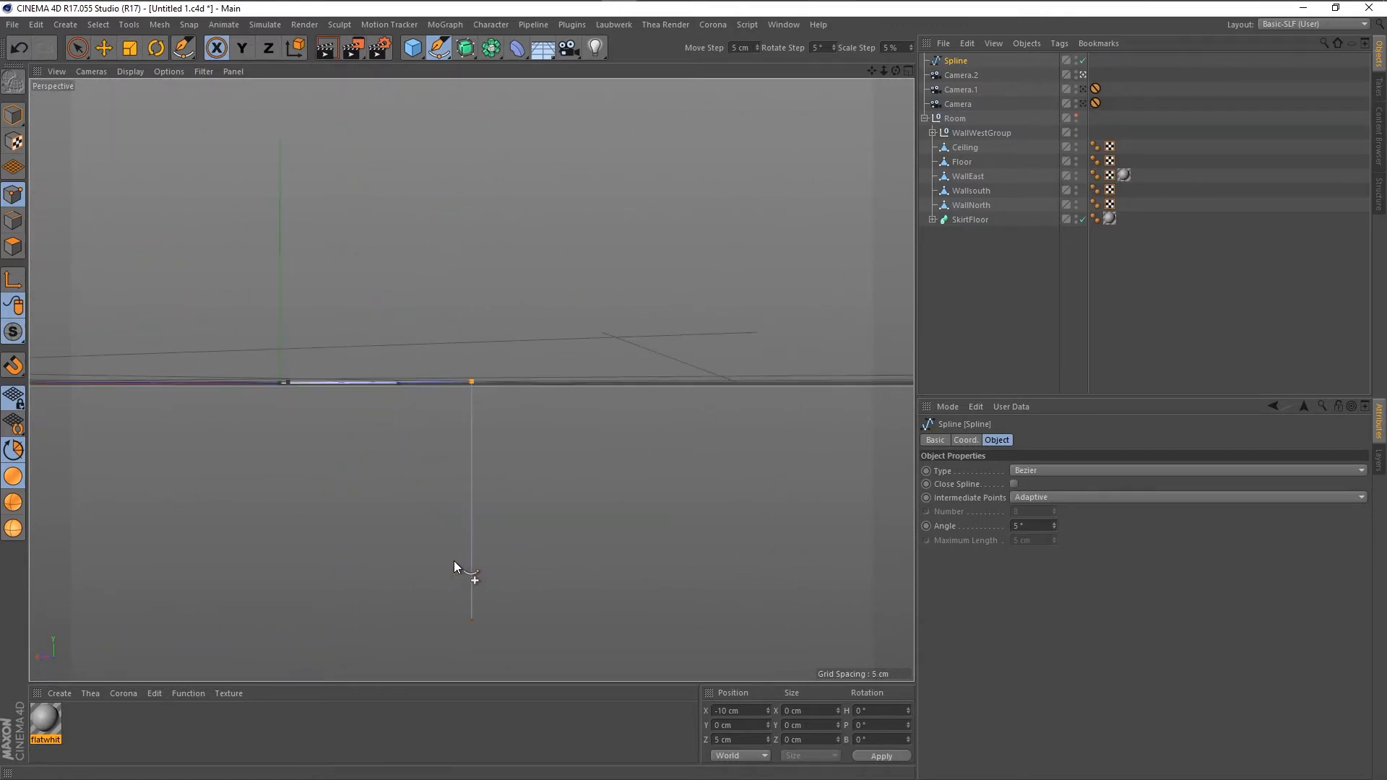
alt+drag(444, 405, 401, 544)
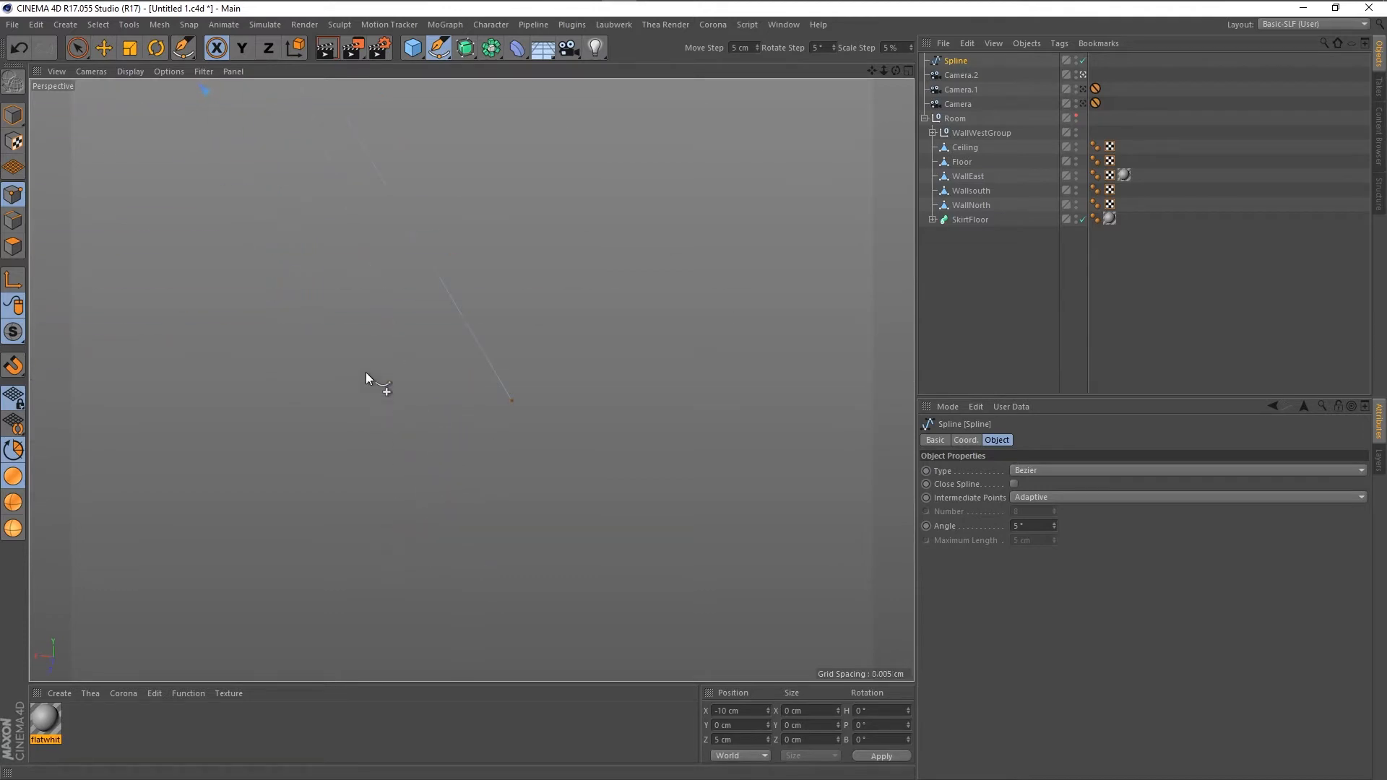
scroll(439, 465, down, 10)
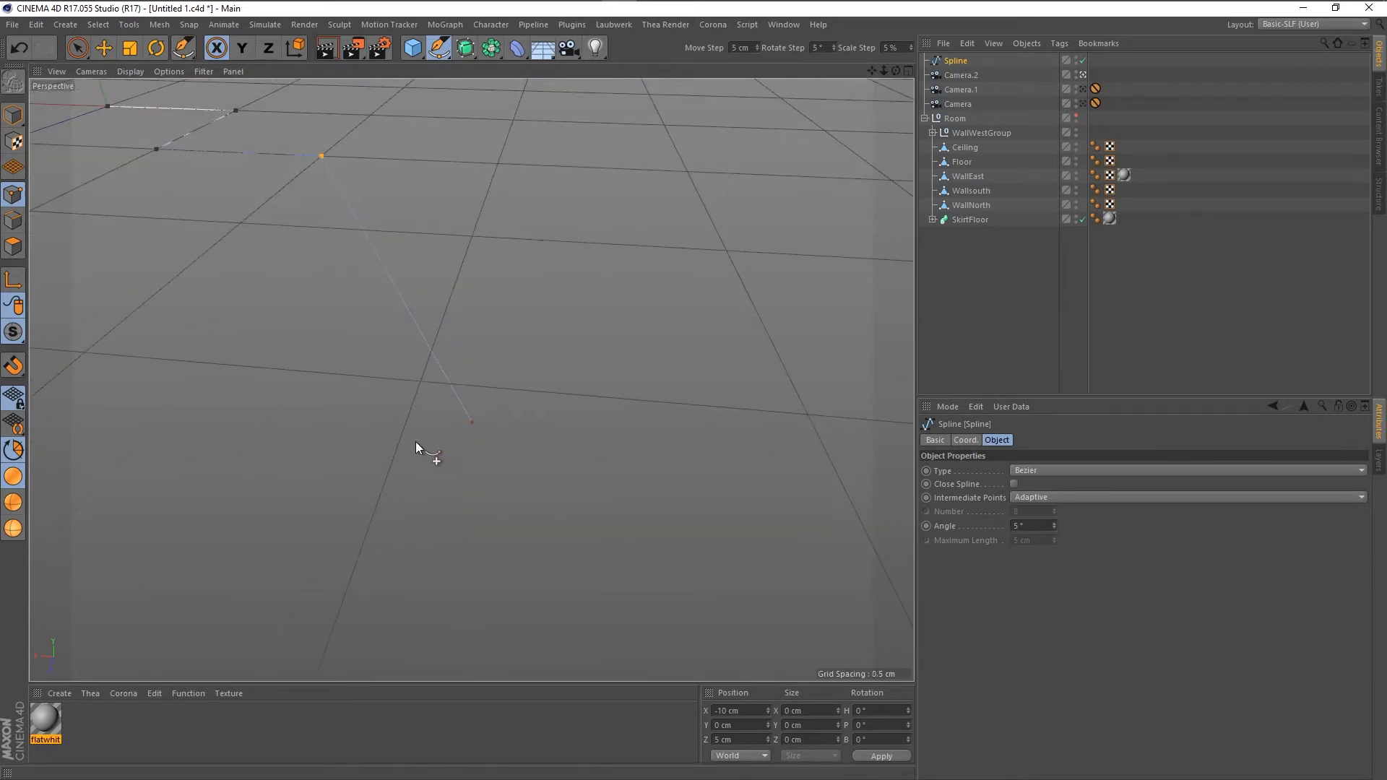
alt+middle_drag(104, 135, 508, 406)
alt+drag(471, 381, 467, 529)
alt+right_drag(468, 537, 417, 450)
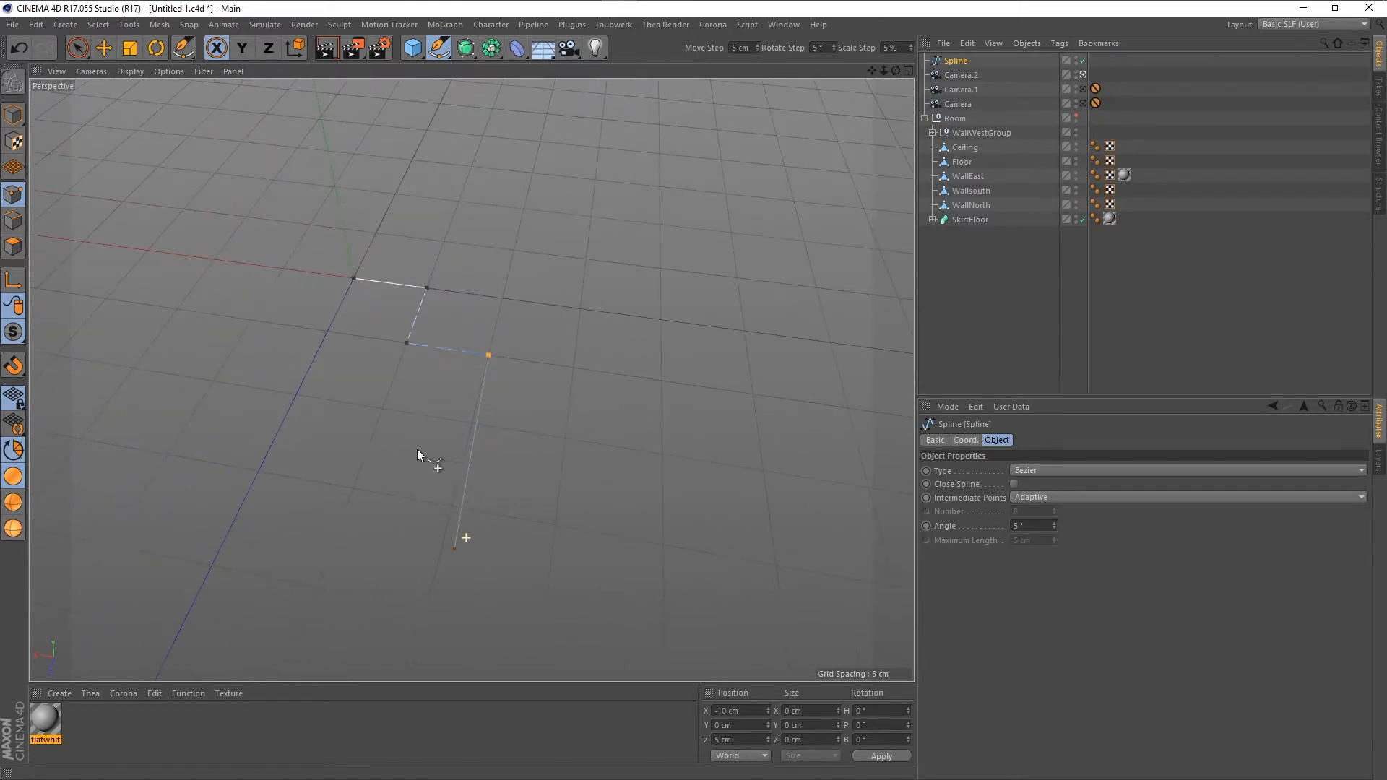
alt+right_drag(409, 401, 441, 420)
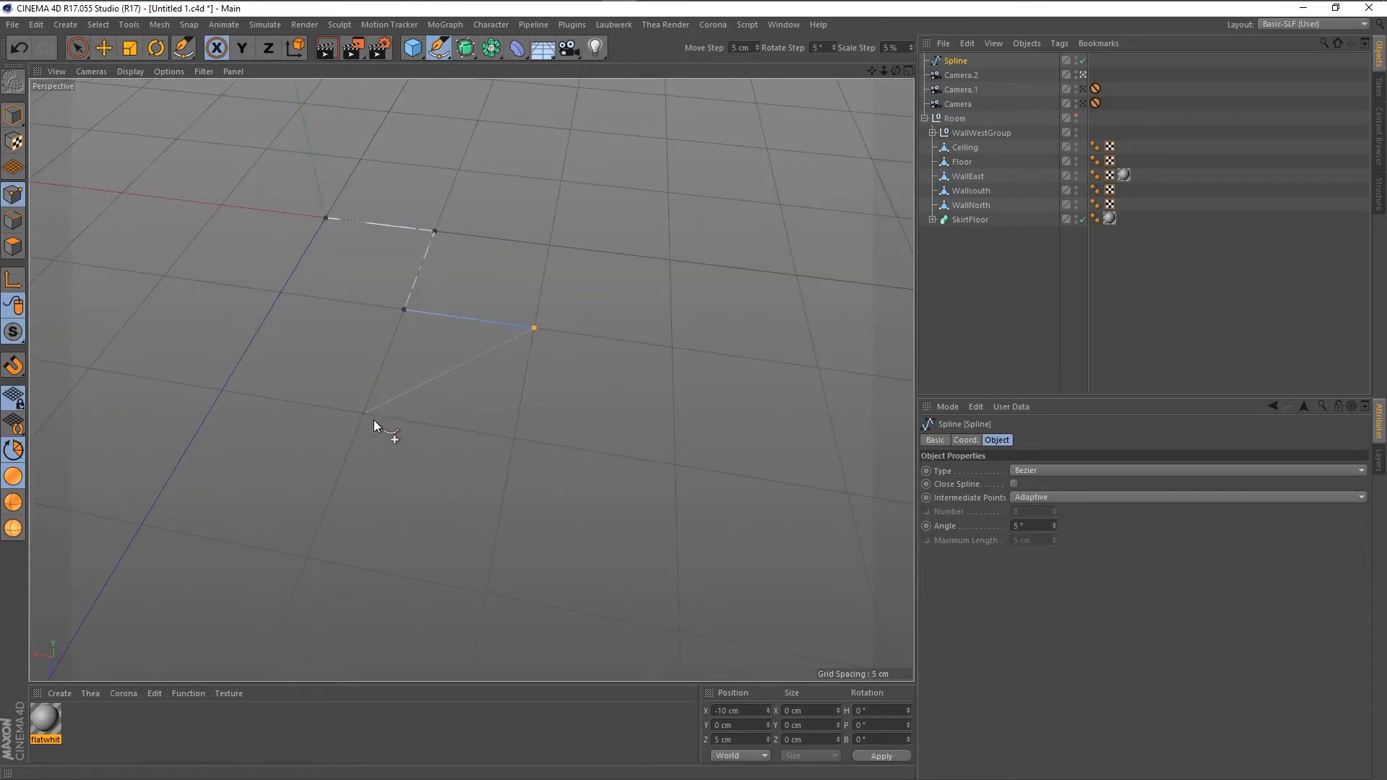
click(503, 433)
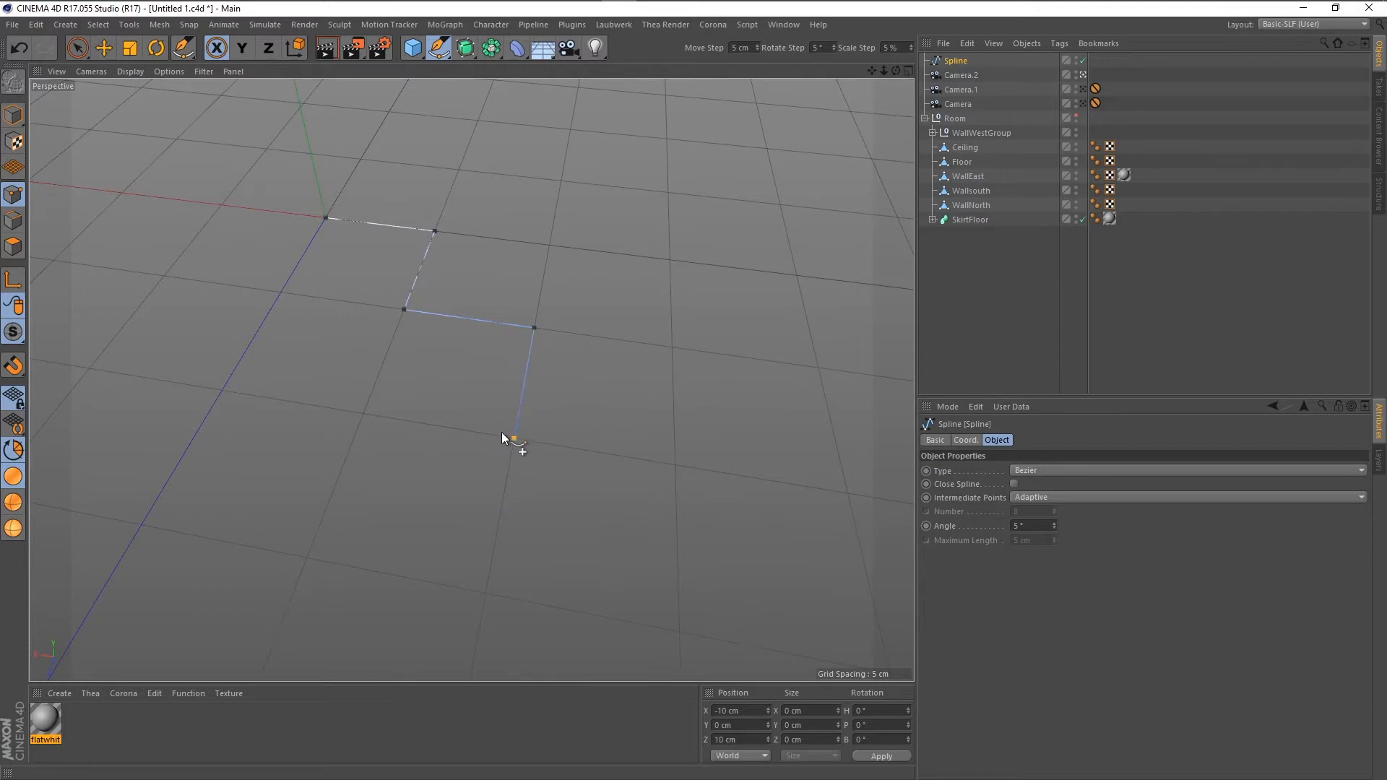
Continue the spline with points at X 0, Z 10 cm, at X 5, Z 5 cm, and at X 10, Z 5 cm.
click(220, 389)
alt+drag(310, 320, 385, 440)
scroll(428, 536, down, 5)
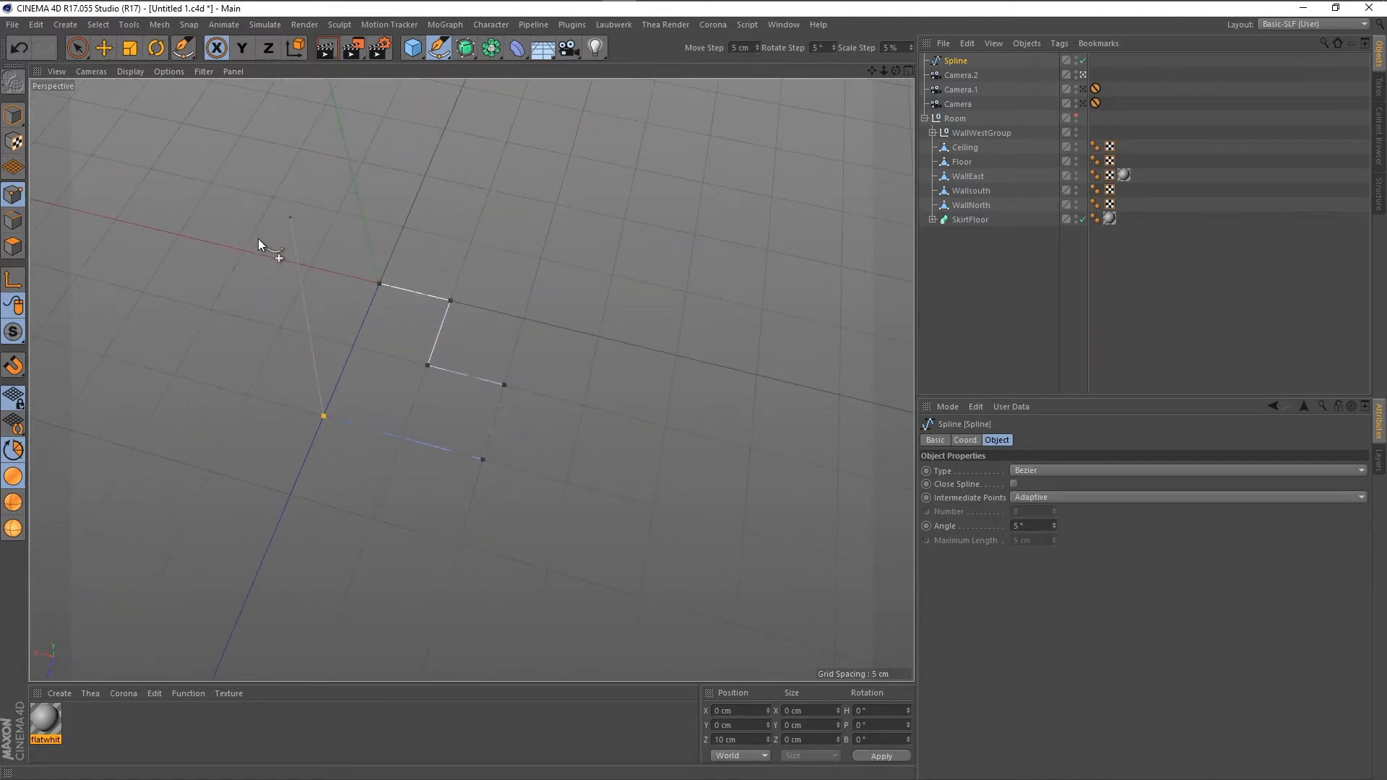
alt+middle_drag(236, 302, 418, 406)
scroll(416, 399, up, 6)
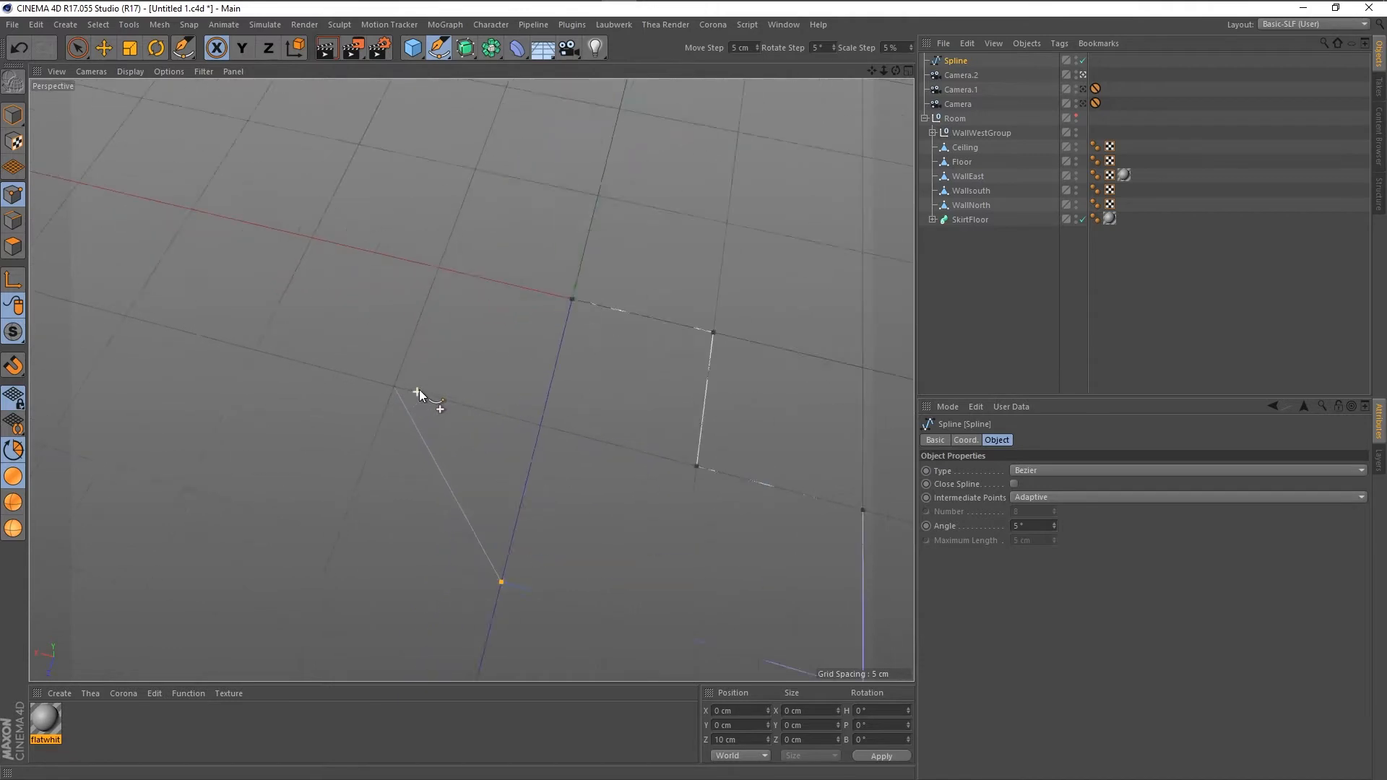
click(385, 388)
alt+drag(385, 389, 455, 410)
scroll(454, 412, down, 3)
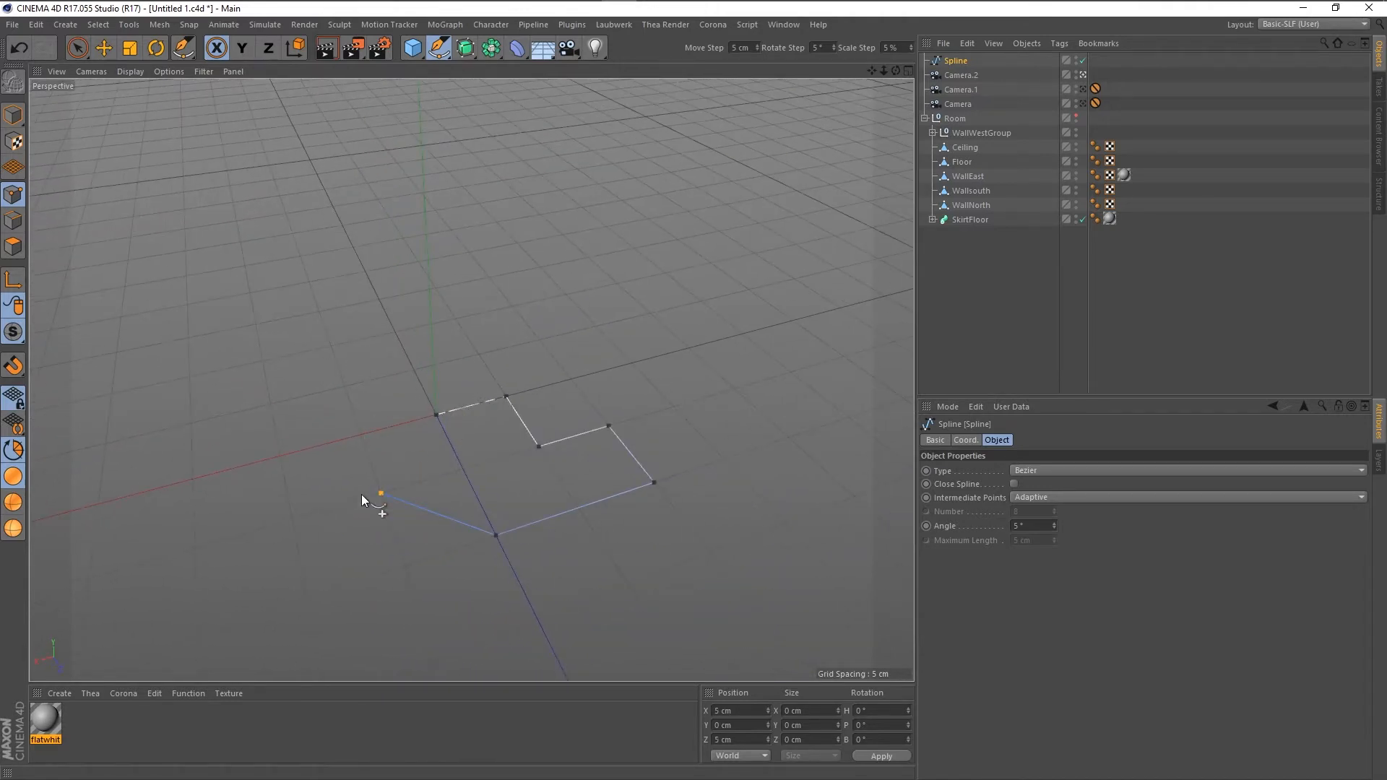
click(300, 521)
scroll(309, 403, down, 3)
alt+drag(428, 461, 511, 520)
Continue the spline in the Top view with curved segments through about X 240, Z 175 cm and X 570, Z 135 cm.
middle_click(431, 452)
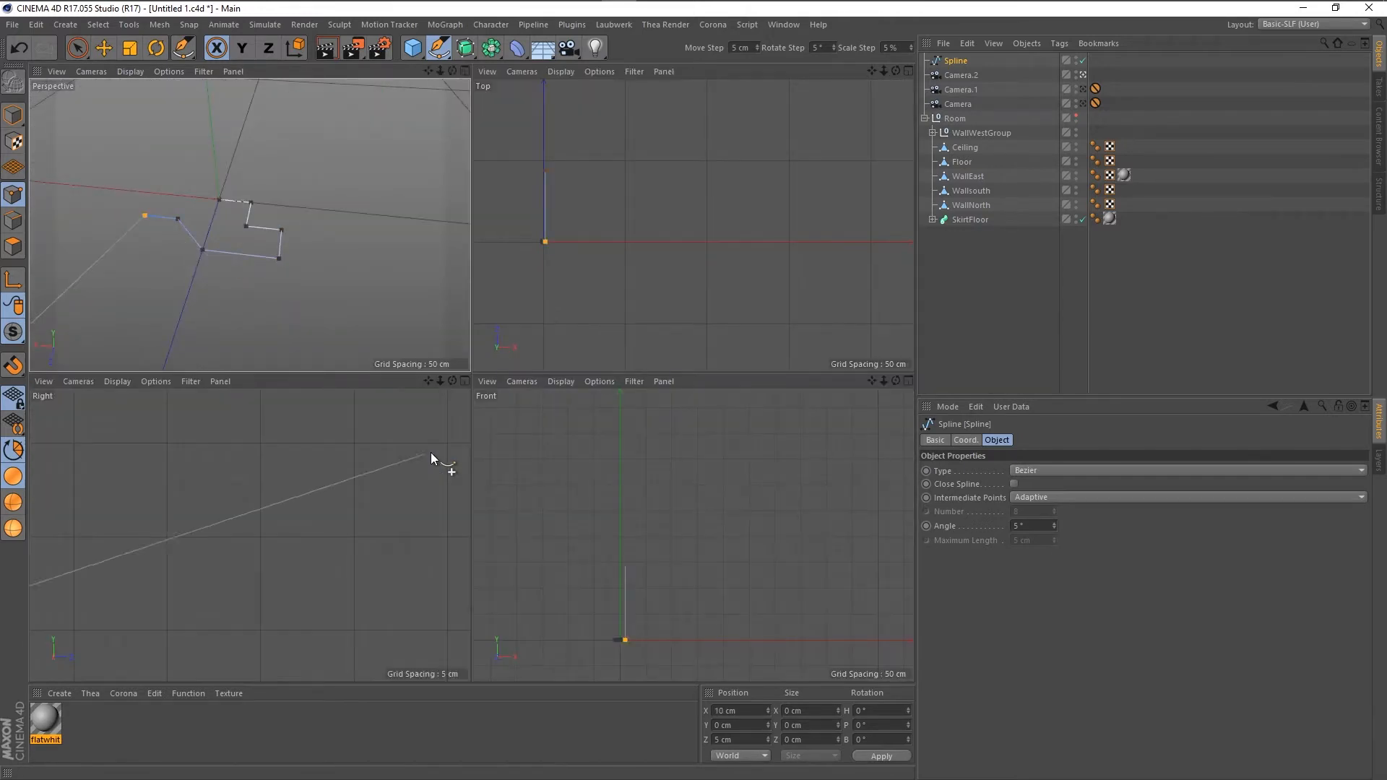
middle_click(654, 281)
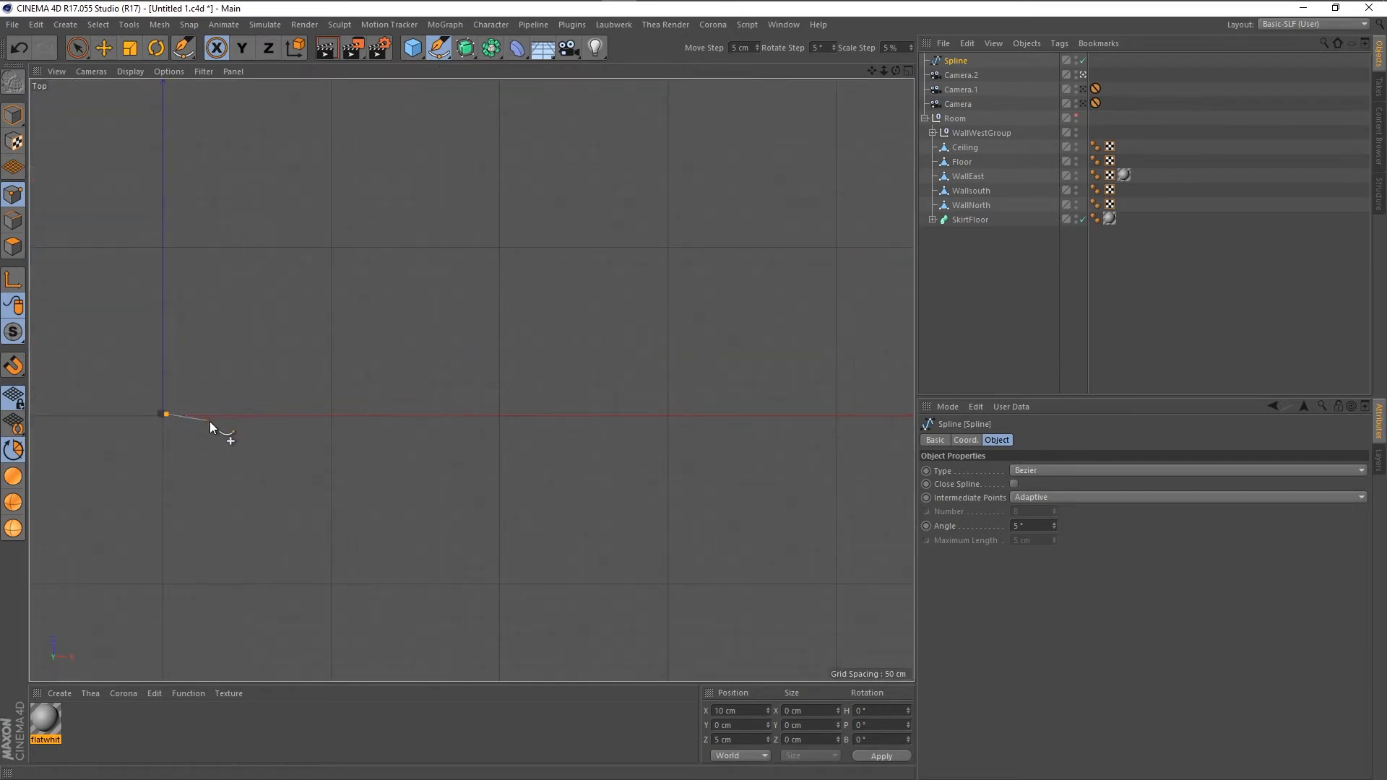
click(226, 356)
scroll(219, 388, up, 5)
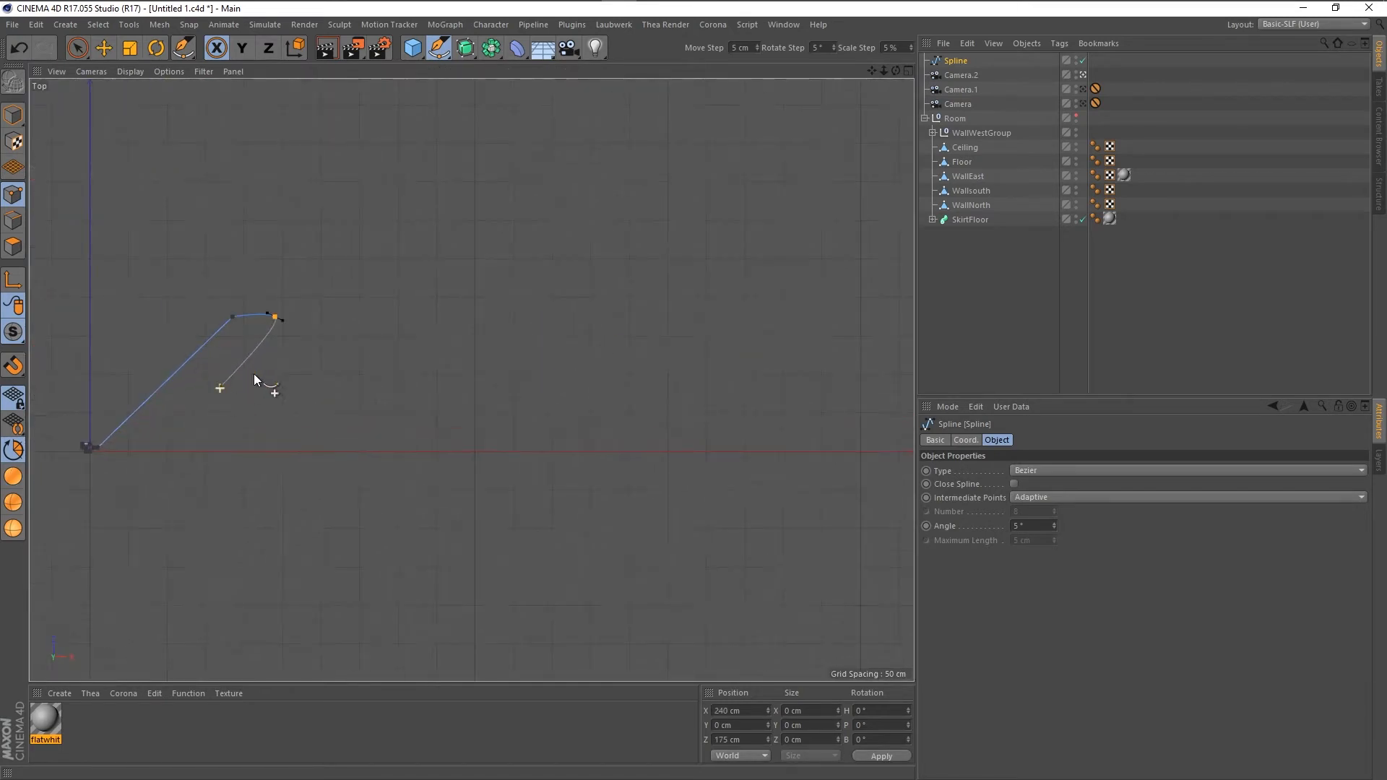
click(274, 317)
drag(344, 316, 332, 249)
drag(529, 348, 521, 396)
scroll(623, 354, down, 5)
Add a spline point in the Front view at about X 75 cm, Y 105 cm, and delete the whole spline.
middle_click(575, 417)
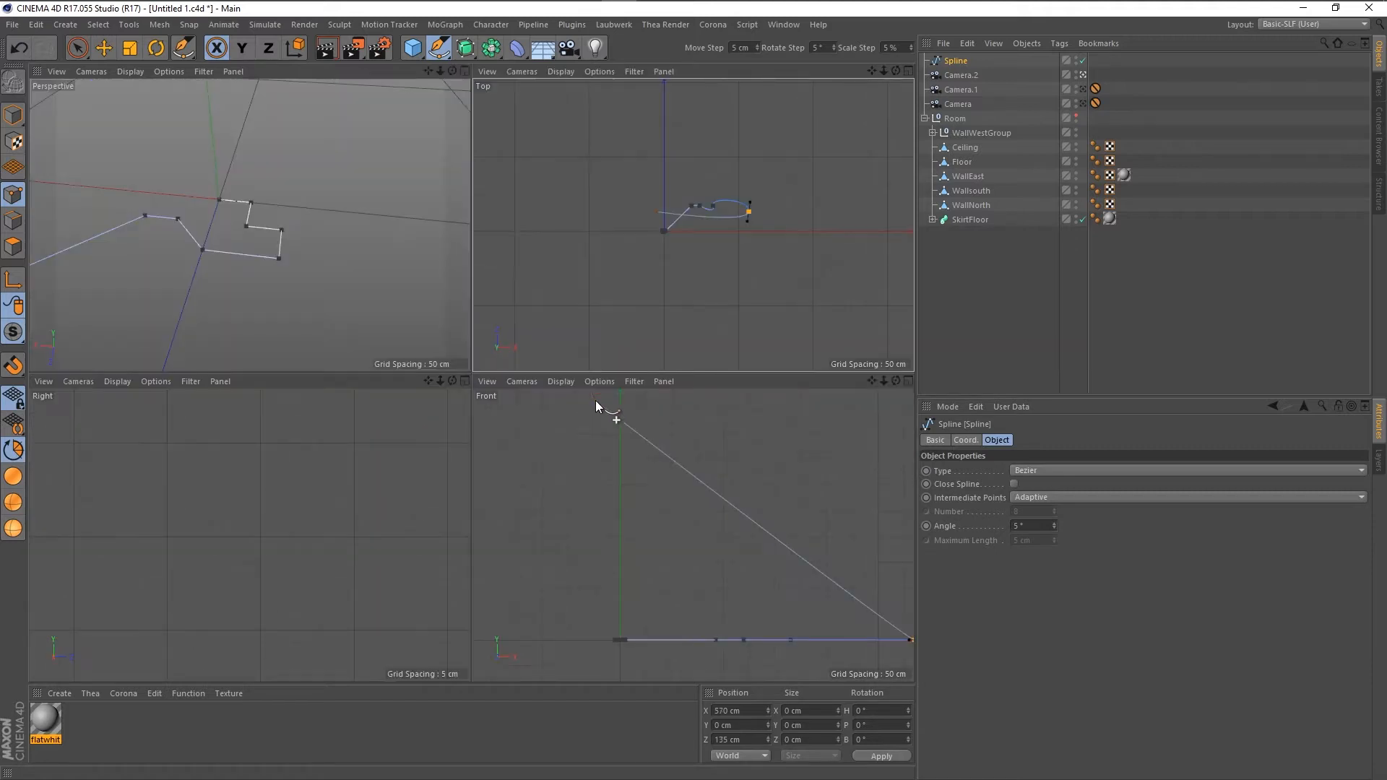
click(659, 586)
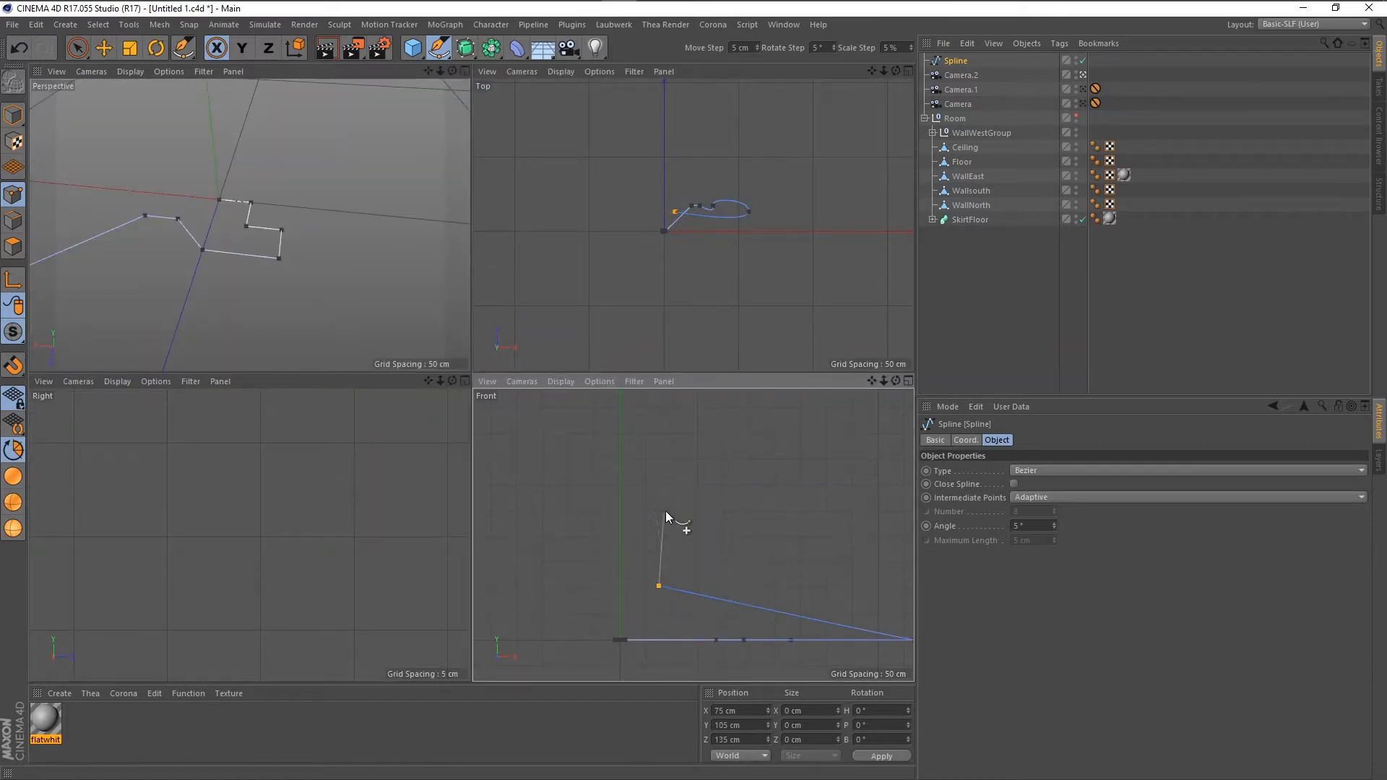
middle_click(578, 477)
scroll(507, 414, down, 4)
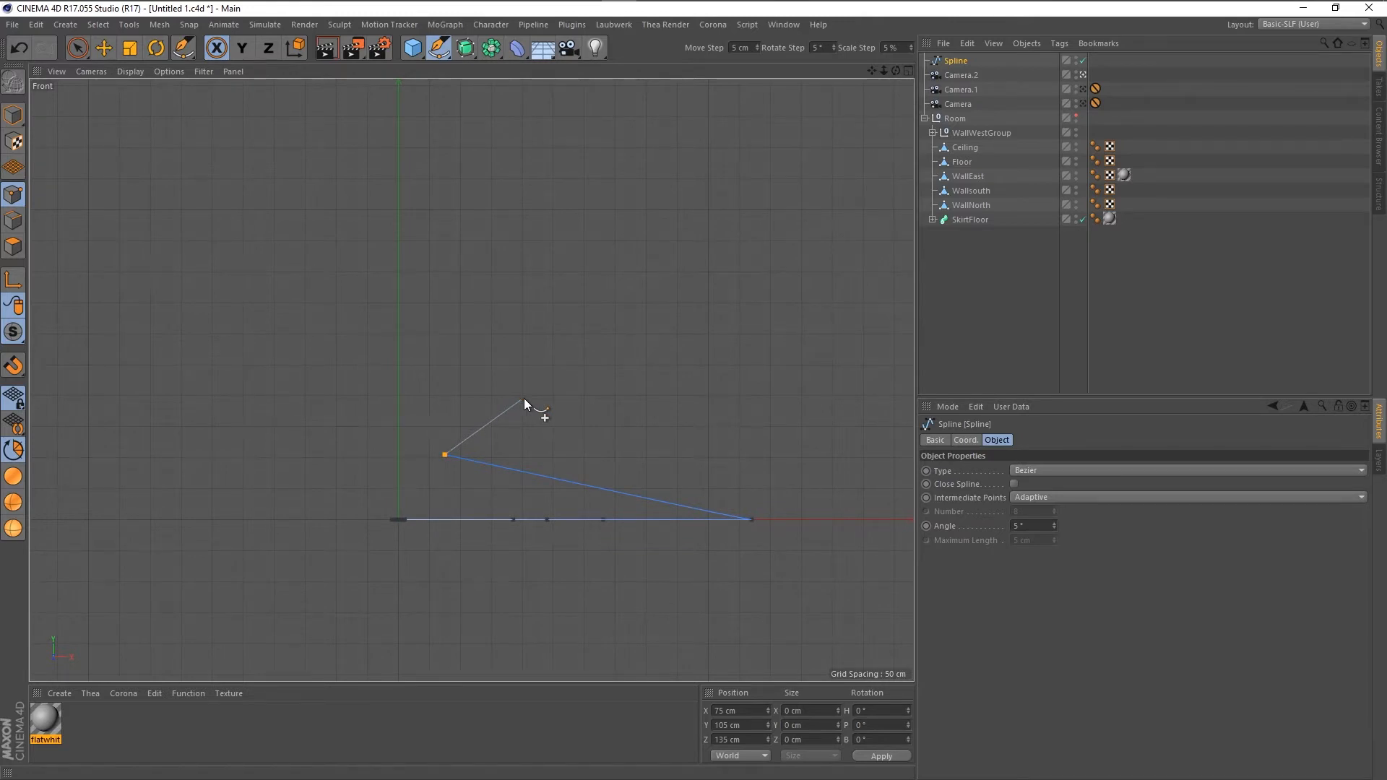
middle_click(743, 409)
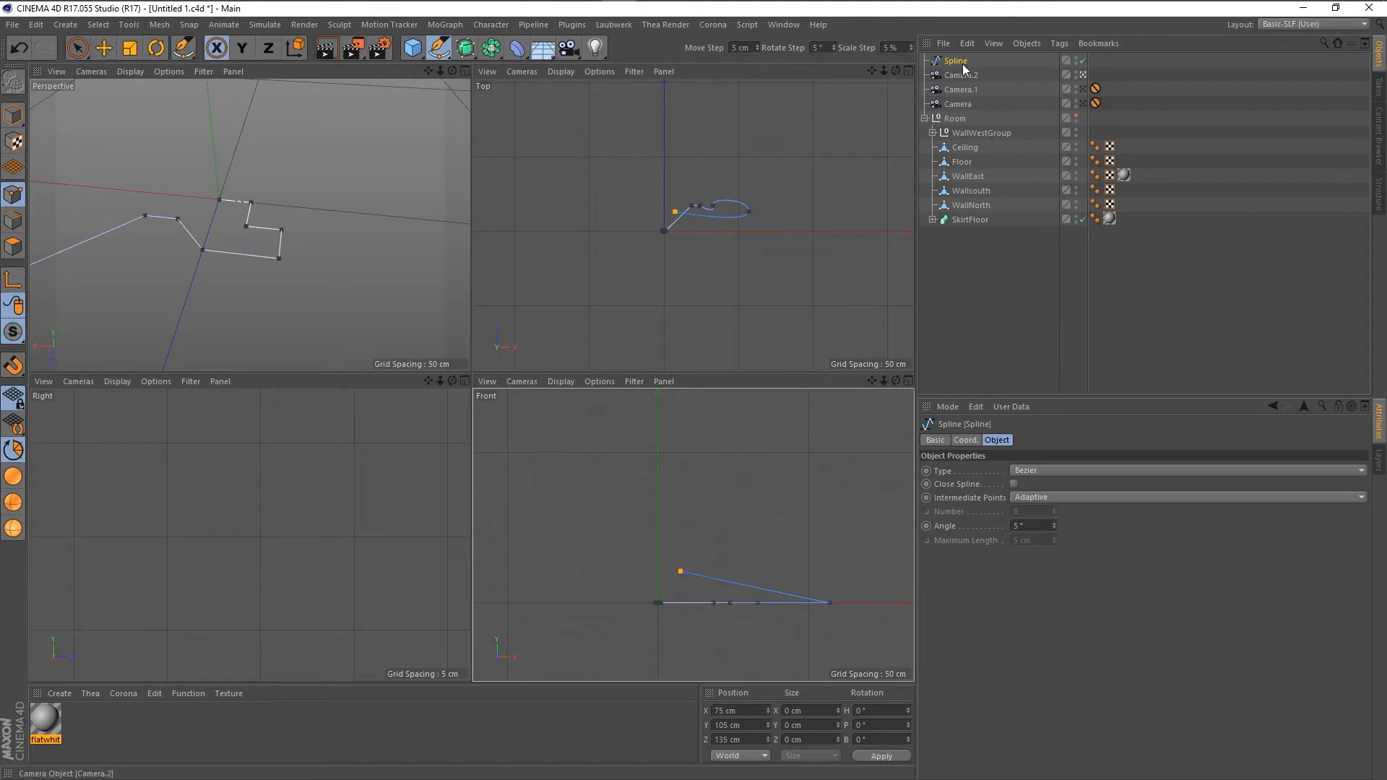
key(Delete)
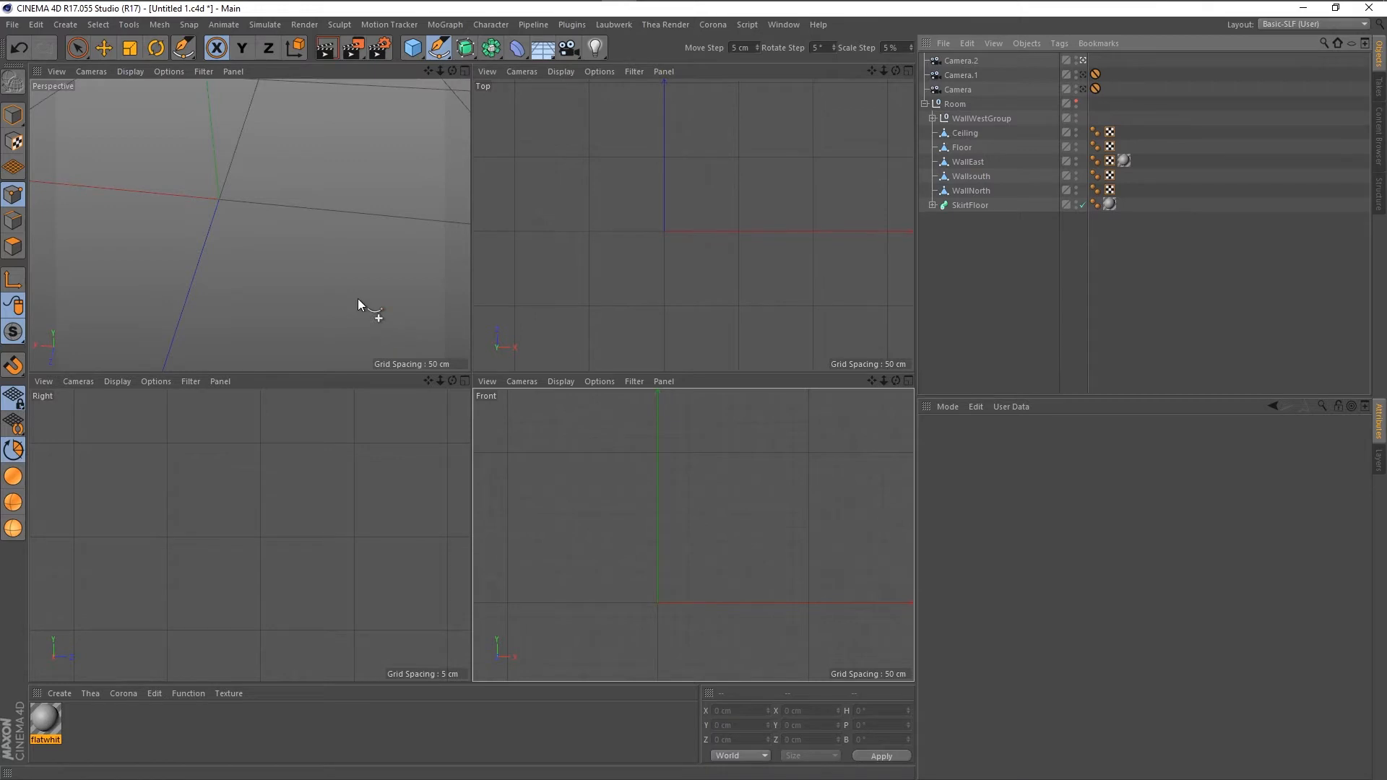
Start a new spline in the Perspective view with its first point at the world origin.
middle_click(220, 295)
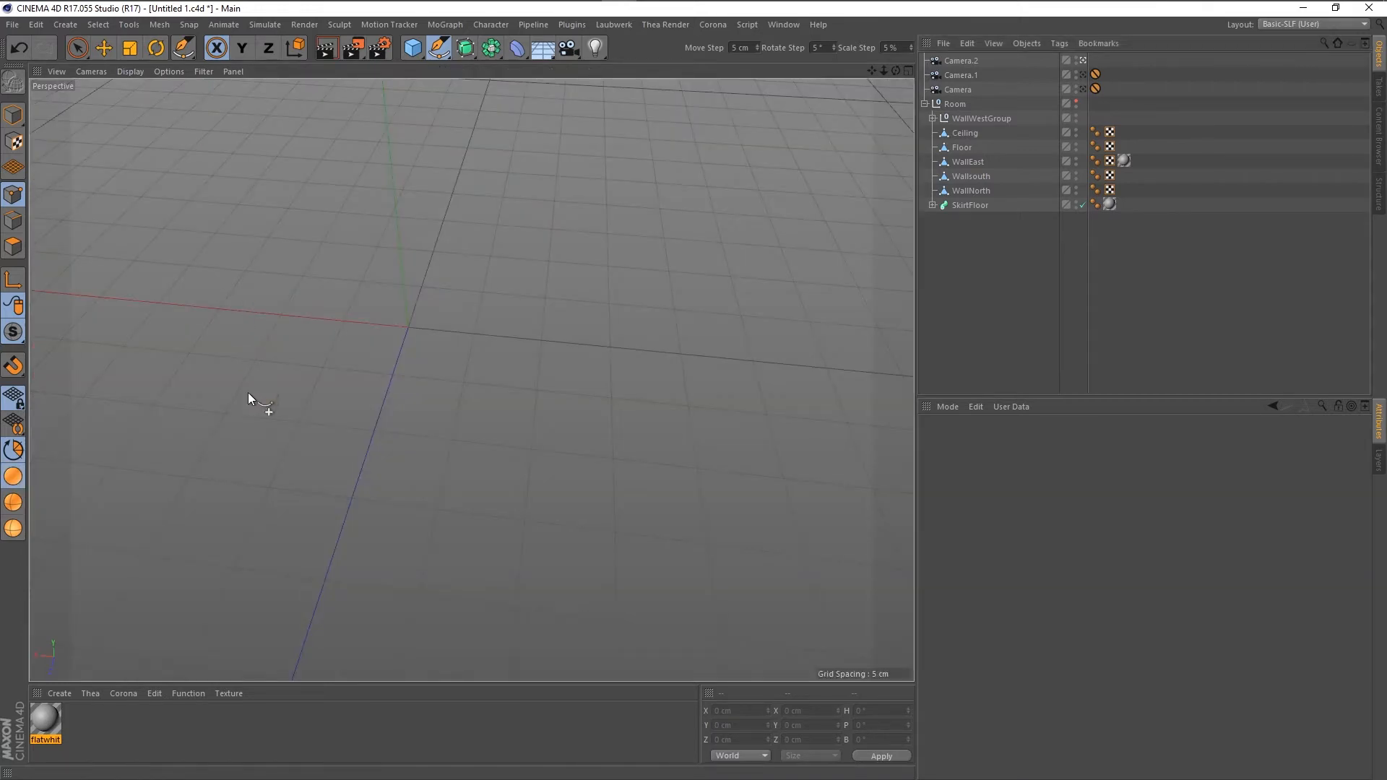
scroll(246, 399, down, 3)
scroll(209, 522, down, 1)
scroll(322, 387, up, 4)
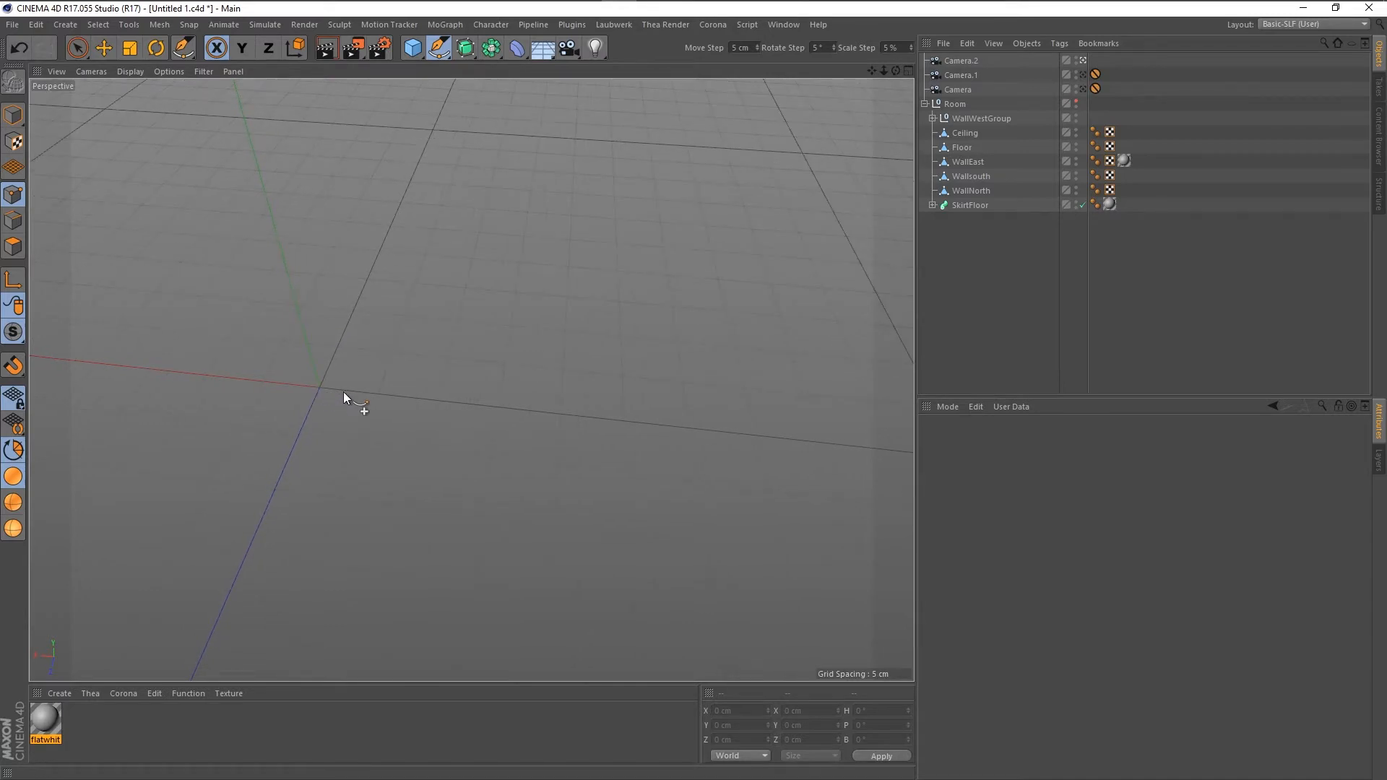
middle_click(337, 397)
middle_click(314, 339)
scroll(307, 332, up, 1)
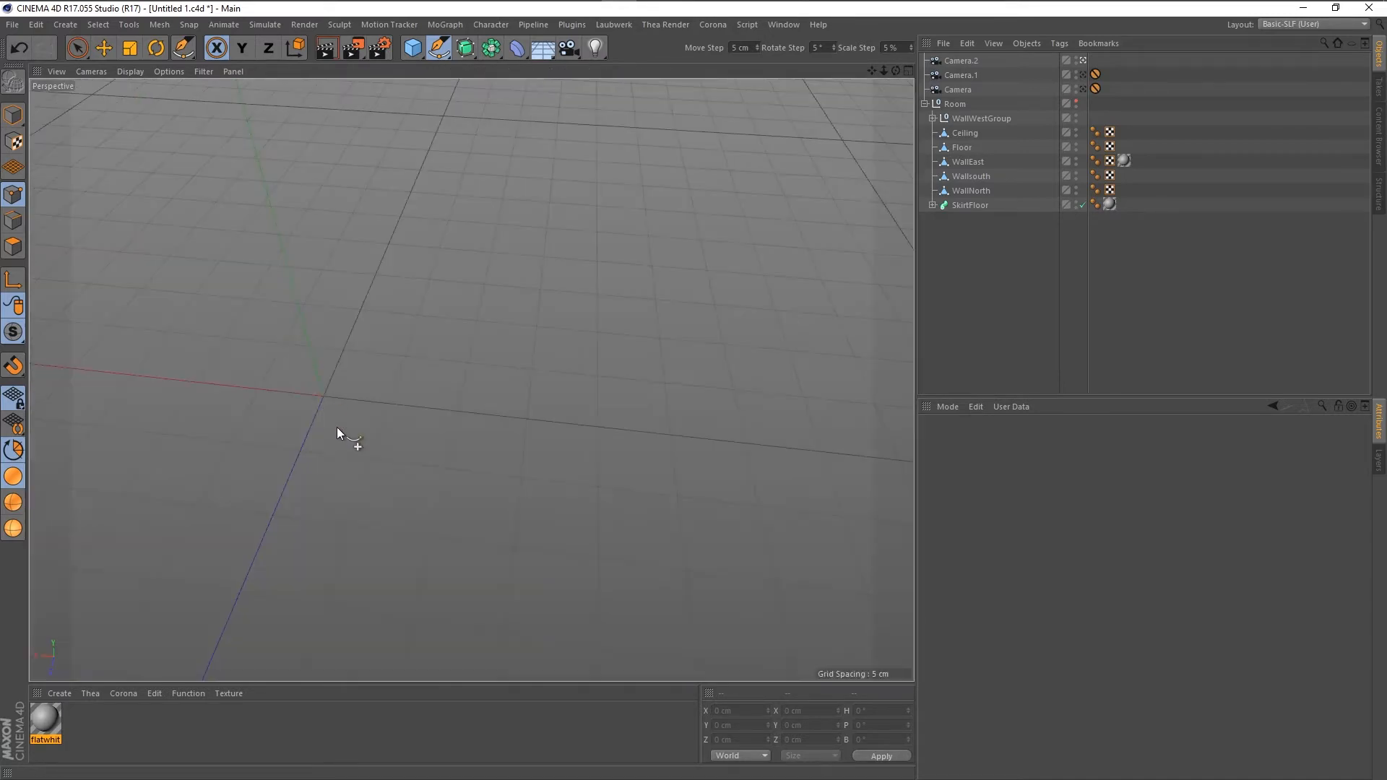
scroll(325, 397, up, 2)
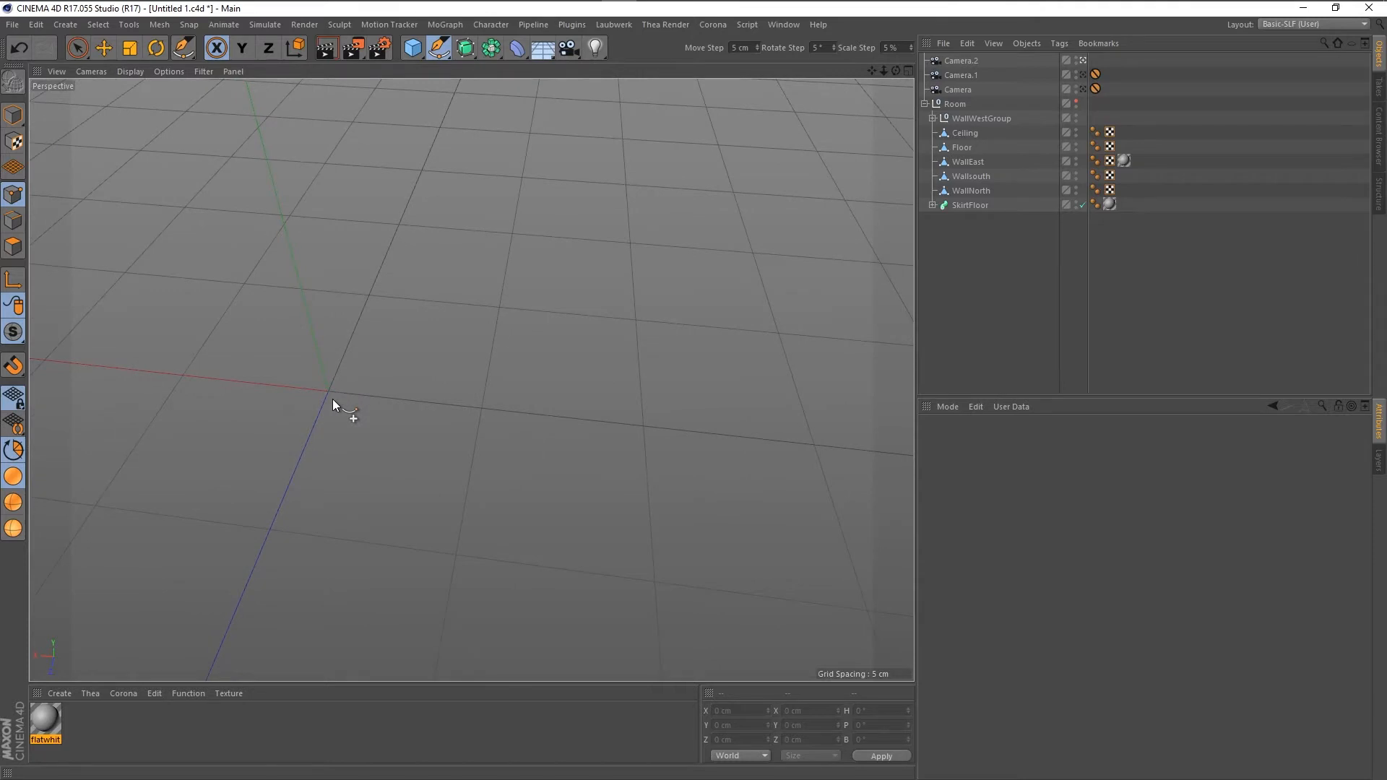
click(331, 397)
Examine the grid spacing around the spline's first point at different zoom levels in the Perspective and four-view layouts.
alt+middle_drag(366, 422, 349, 525)
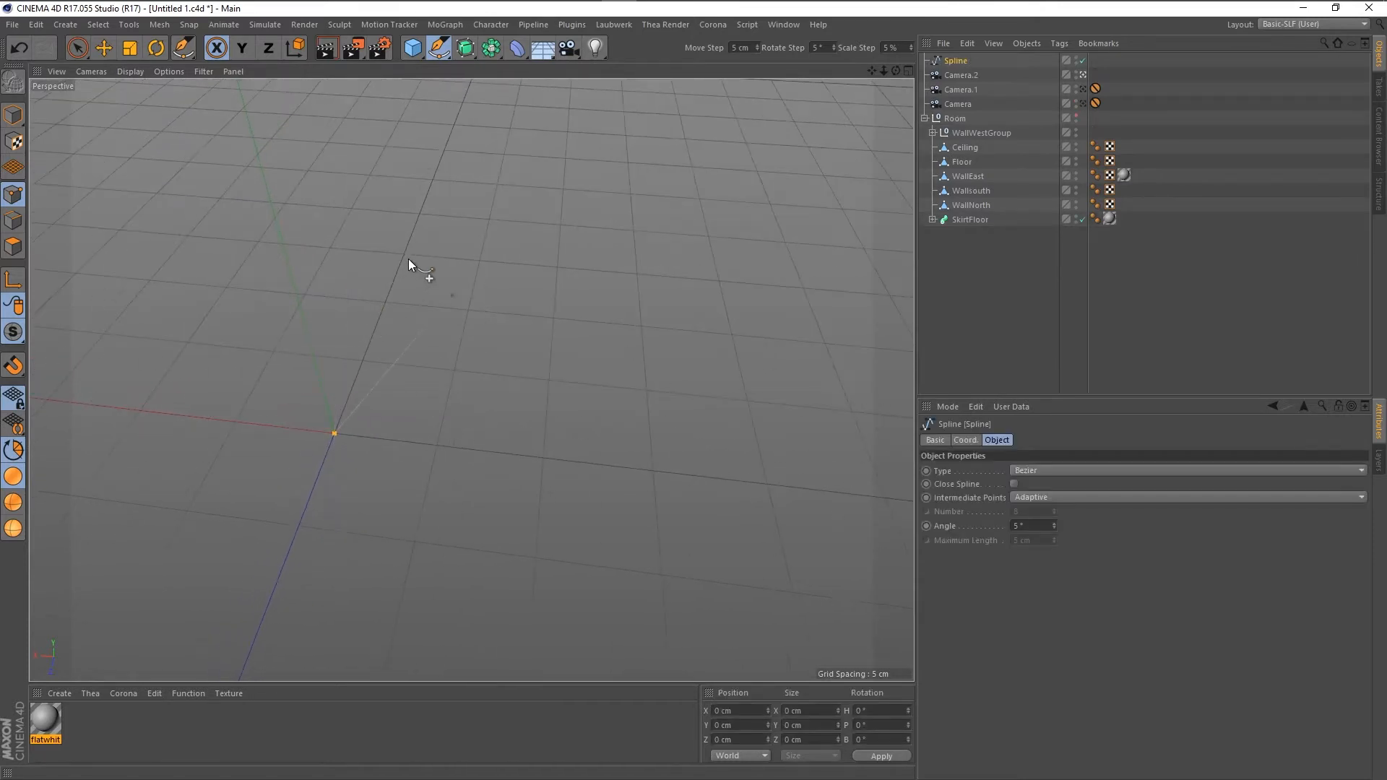
middle_click(385, 372)
middle_click(315, 363)
scroll(310, 340, up, 3)
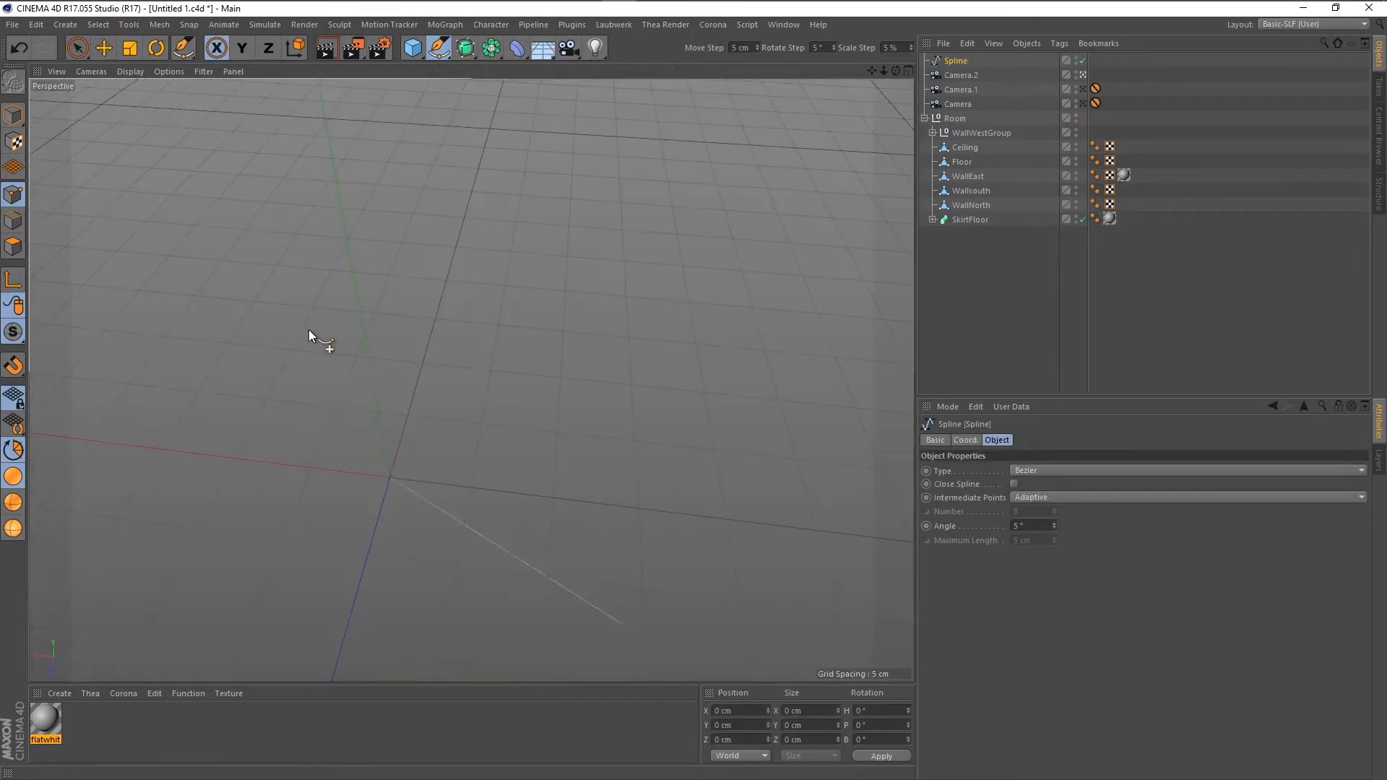
scroll(358, 456, down, 1)
middle_click(340, 346)
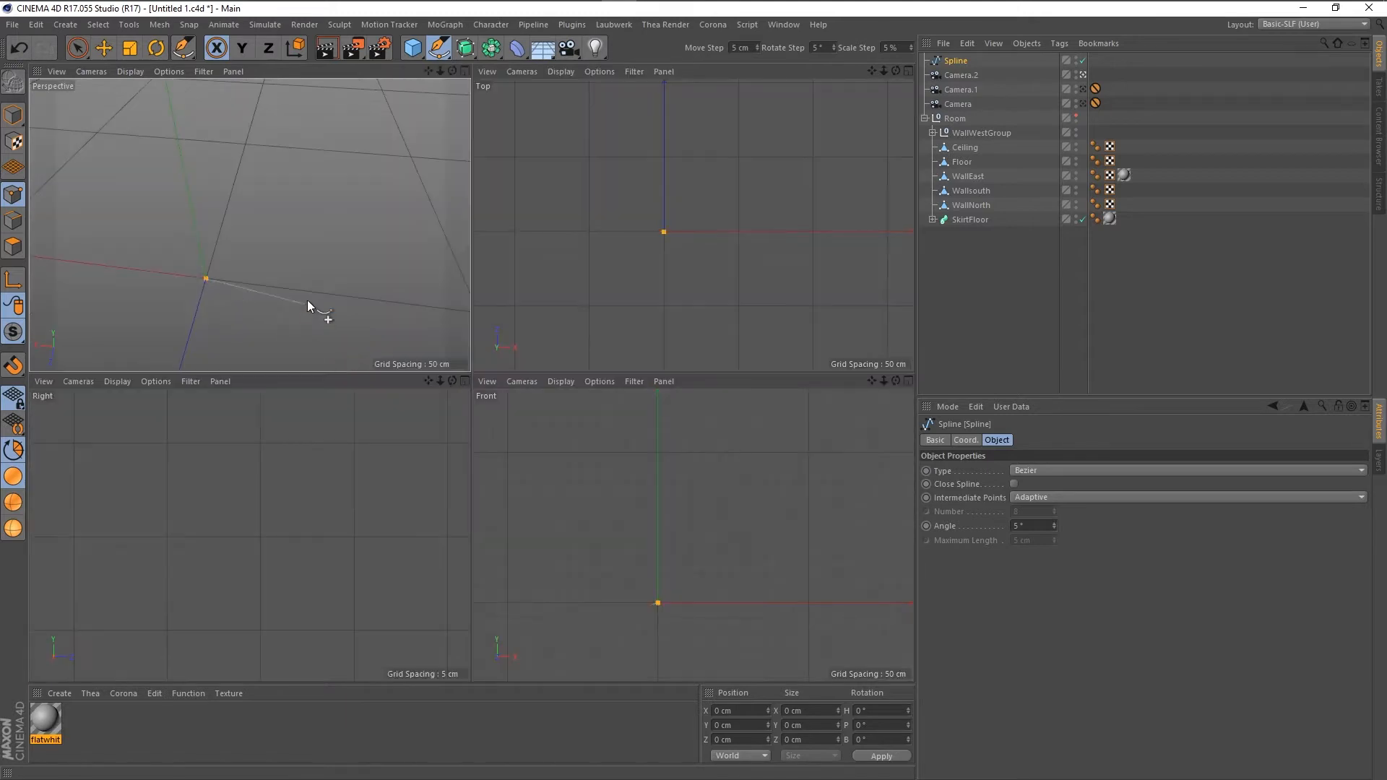
middle_click(306, 300)
scroll(341, 385, down, 2)
middle_click(341, 385)
middle_click(301, 282)
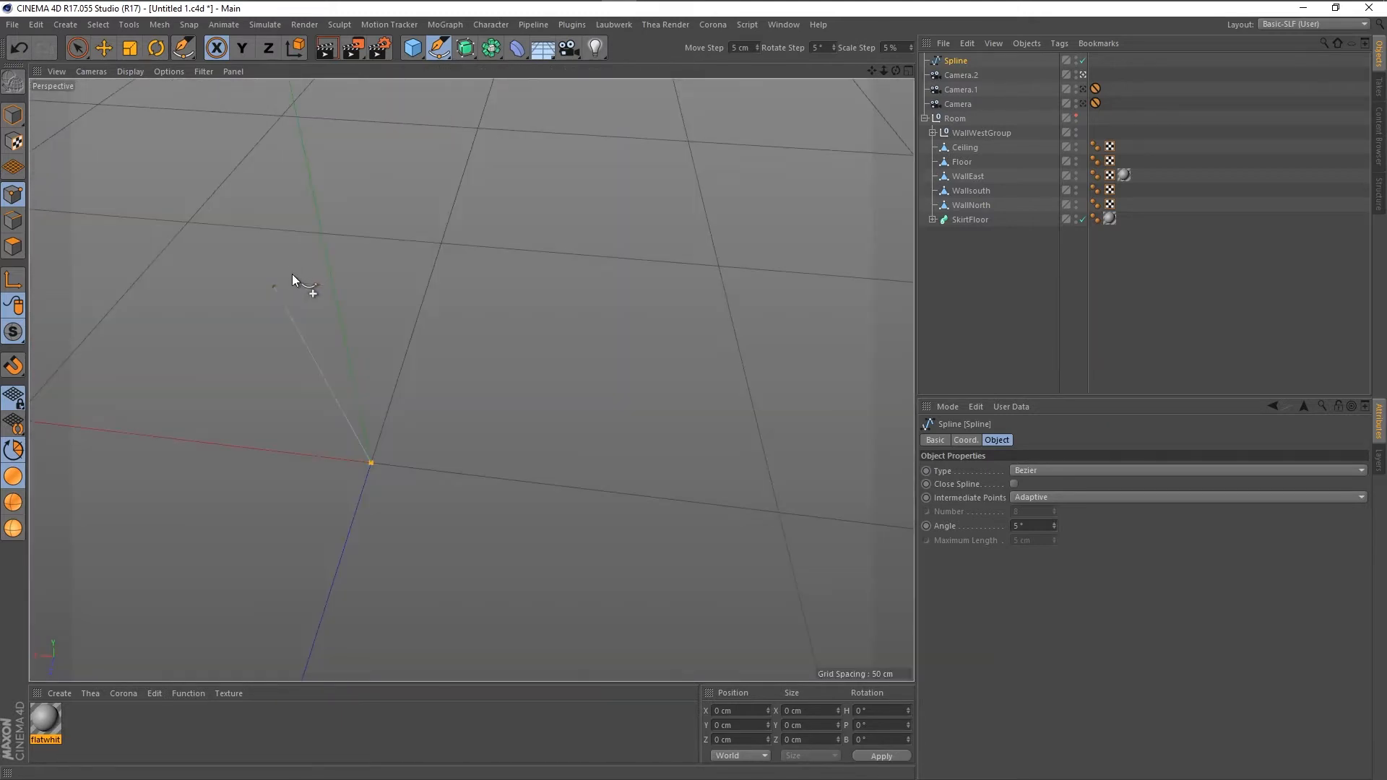
Set the move step to 100 cm and check the grid around the spline's first point in the Perspective view.
scroll(283, 449, down, 1)
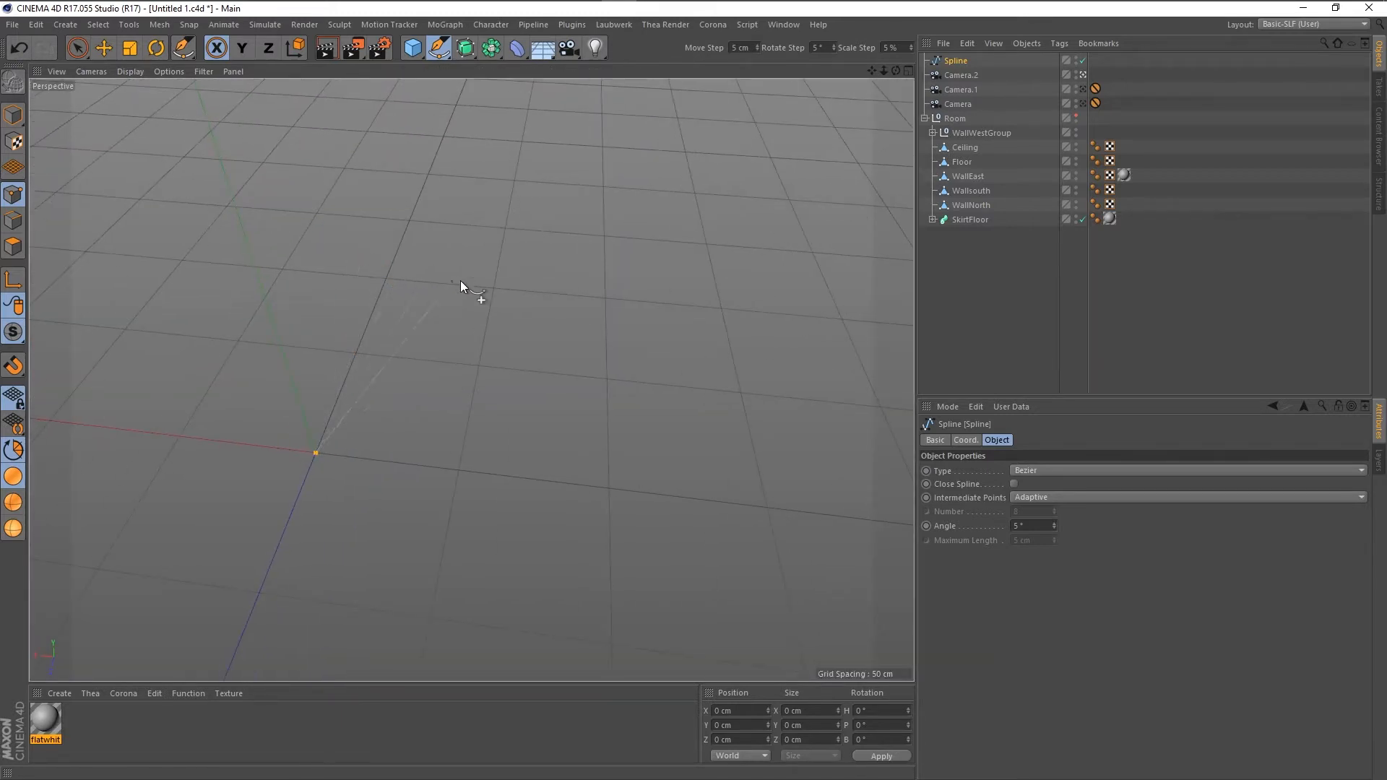
click(754, 47)
text(100)
scroll(381, 329, down, 1)
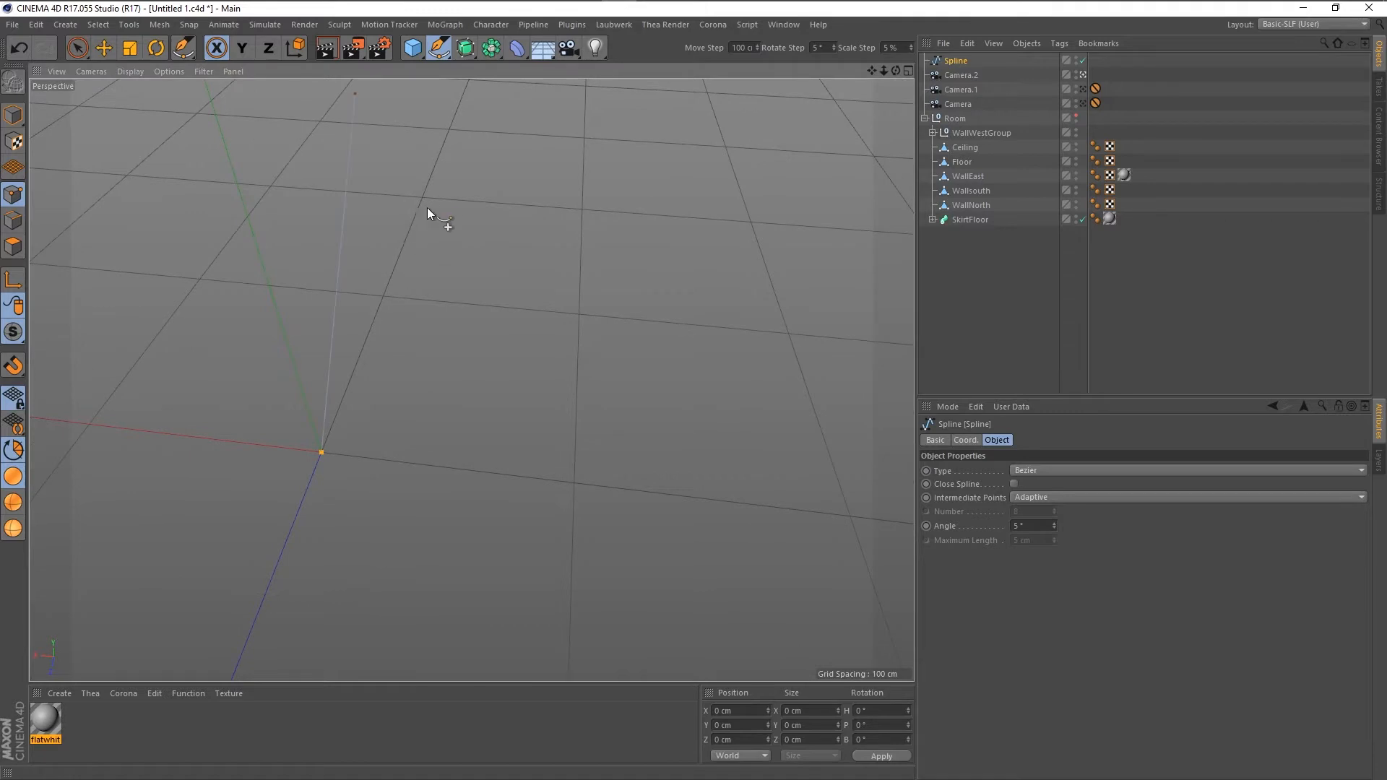
middle_click(366, 354)
middle_click(356, 288)
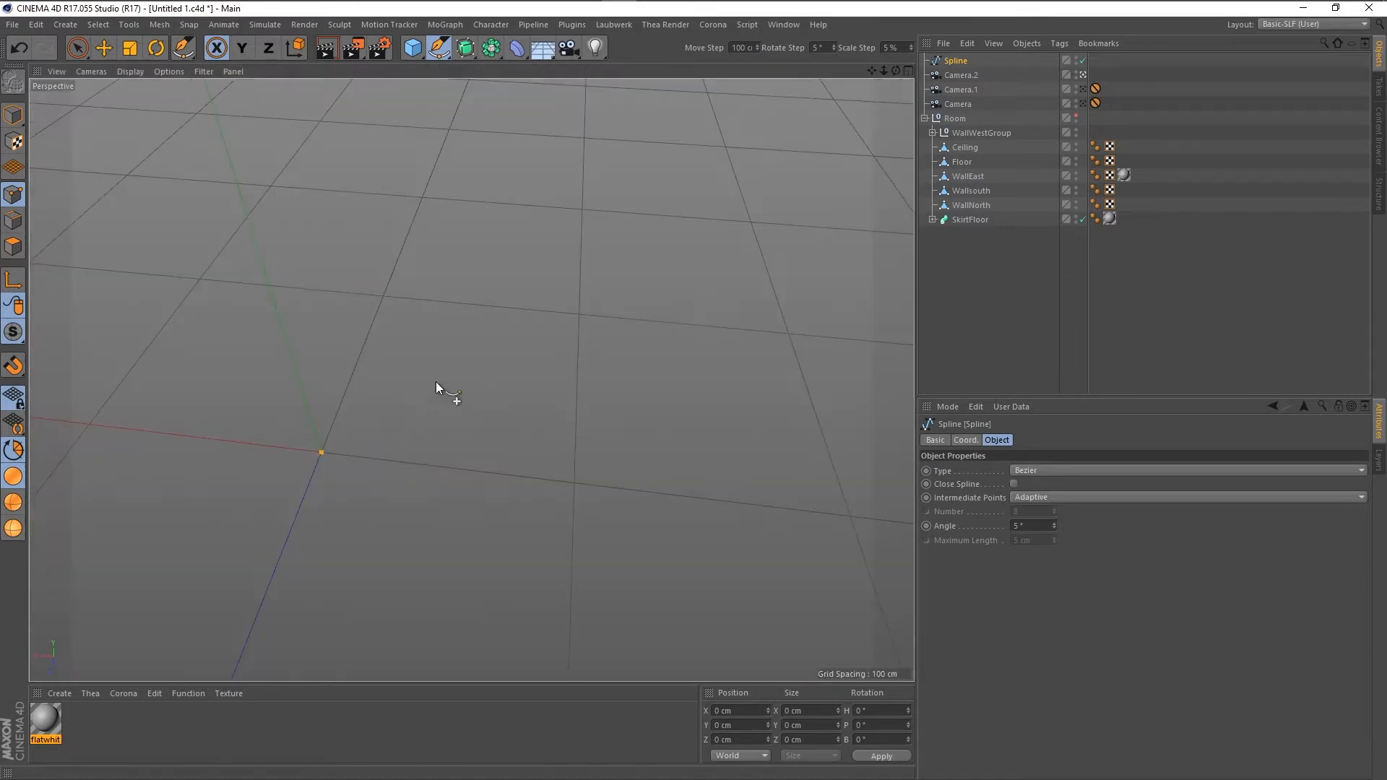
alt+drag(478, 348, 427, 552)
alt+right_drag(427, 552, 381, 559)
alt+middle_drag(381, 559, 340, 581)
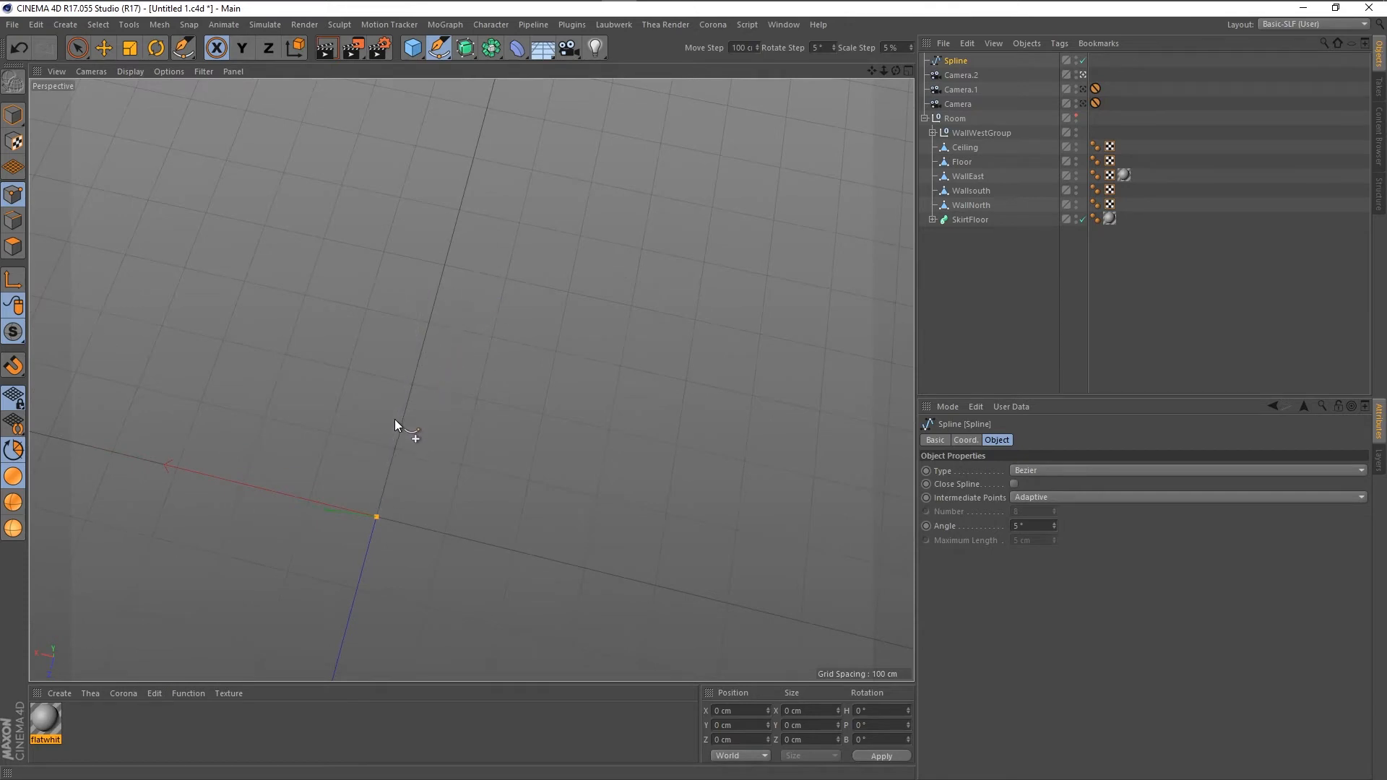
Extend the spline in the Perspective view with points at X 0, Z -200 cm and X -200, Z -200 cm, and switch to Model mode.
click(414, 388)
click(543, 411)
scroll(506, 504, up, 5)
alt+drag(376, 426, 353, 369)
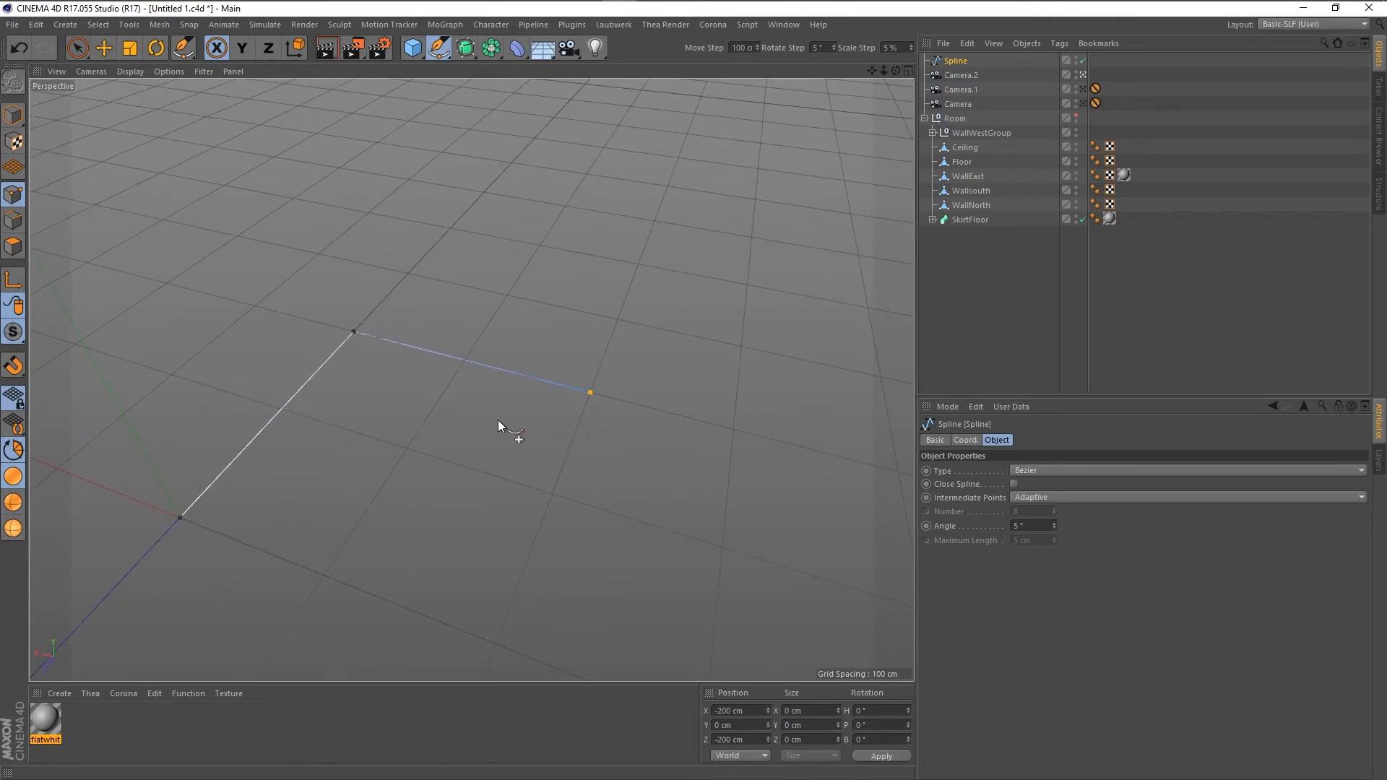
click(18, 116)
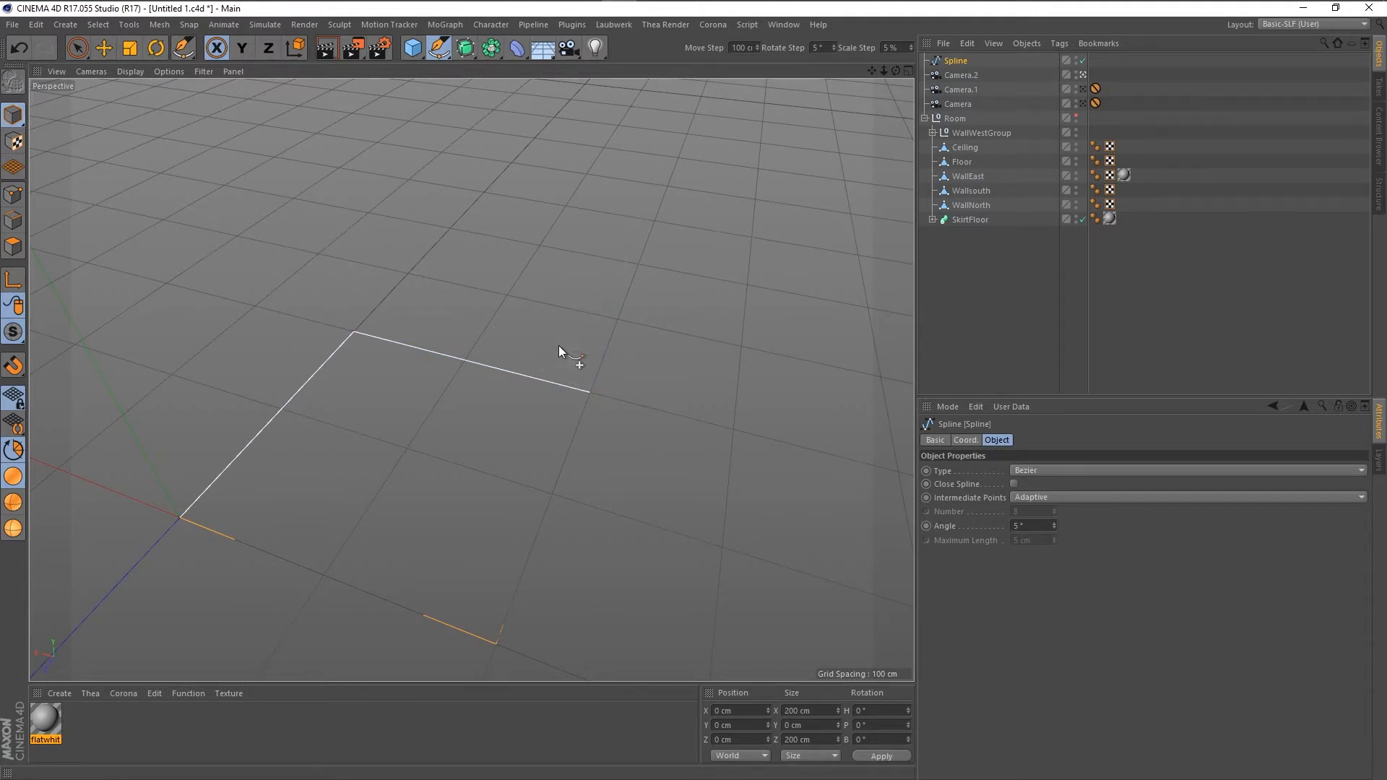
Try to start a separate spline at the world origin in the Front view with the Pen tool, and switch back to Model mode.
scroll(632, 318, down, 2)
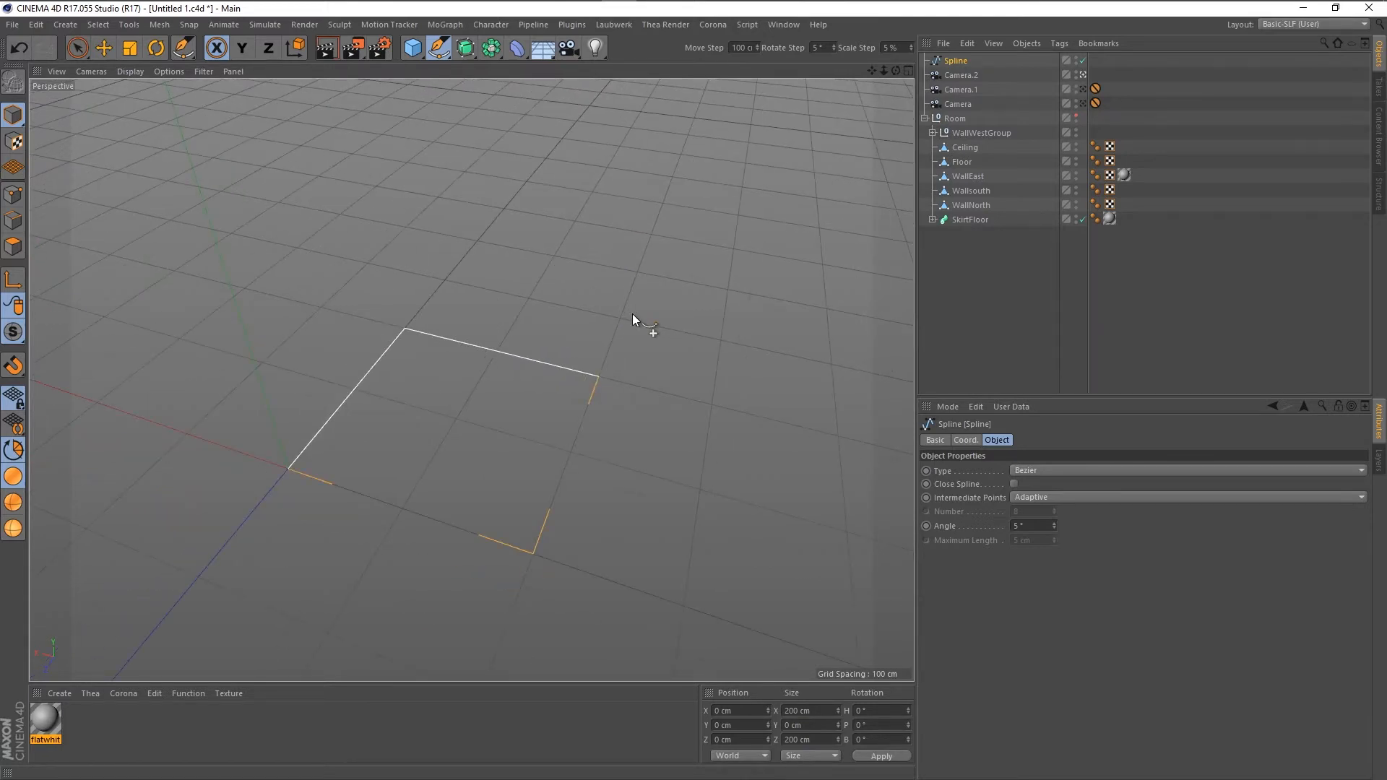
middle_click(631, 314)
middle_click(559, 478)
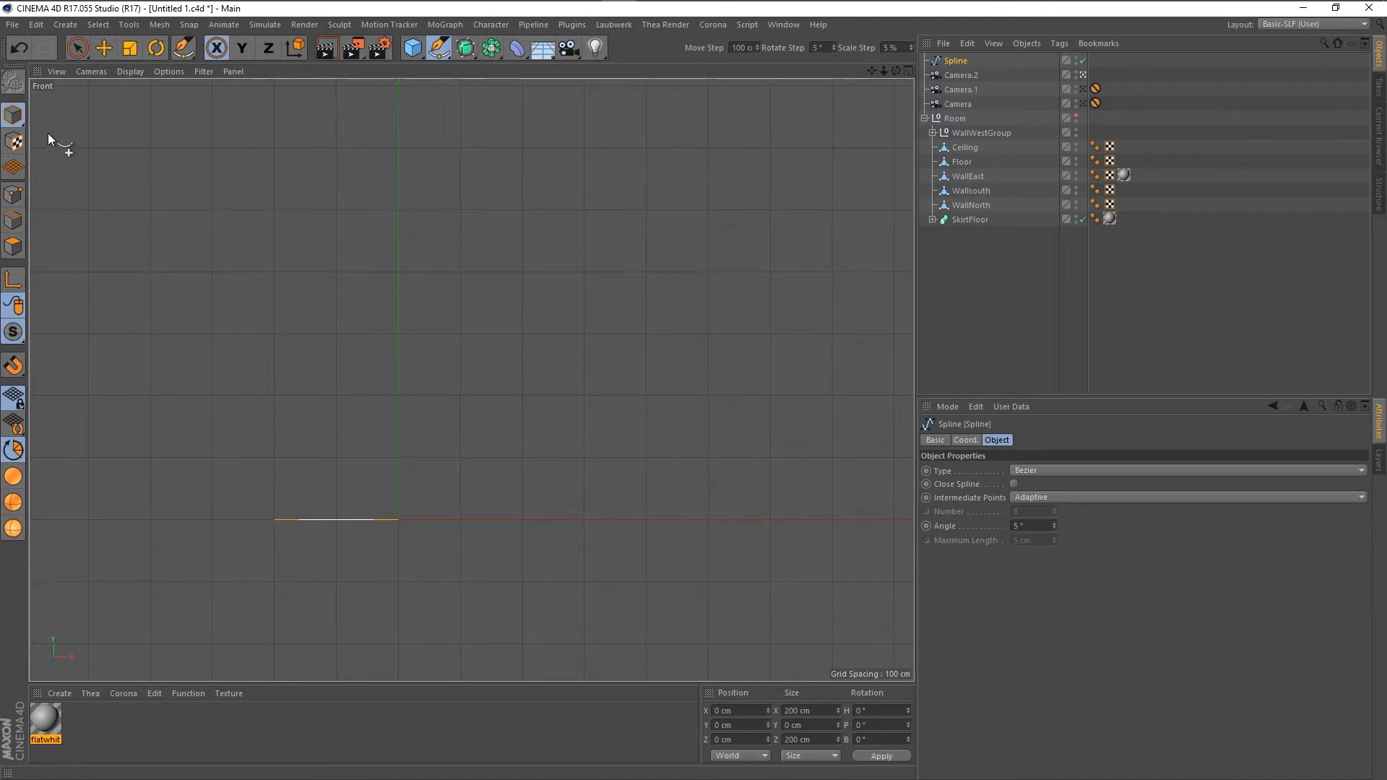
click(183, 48)
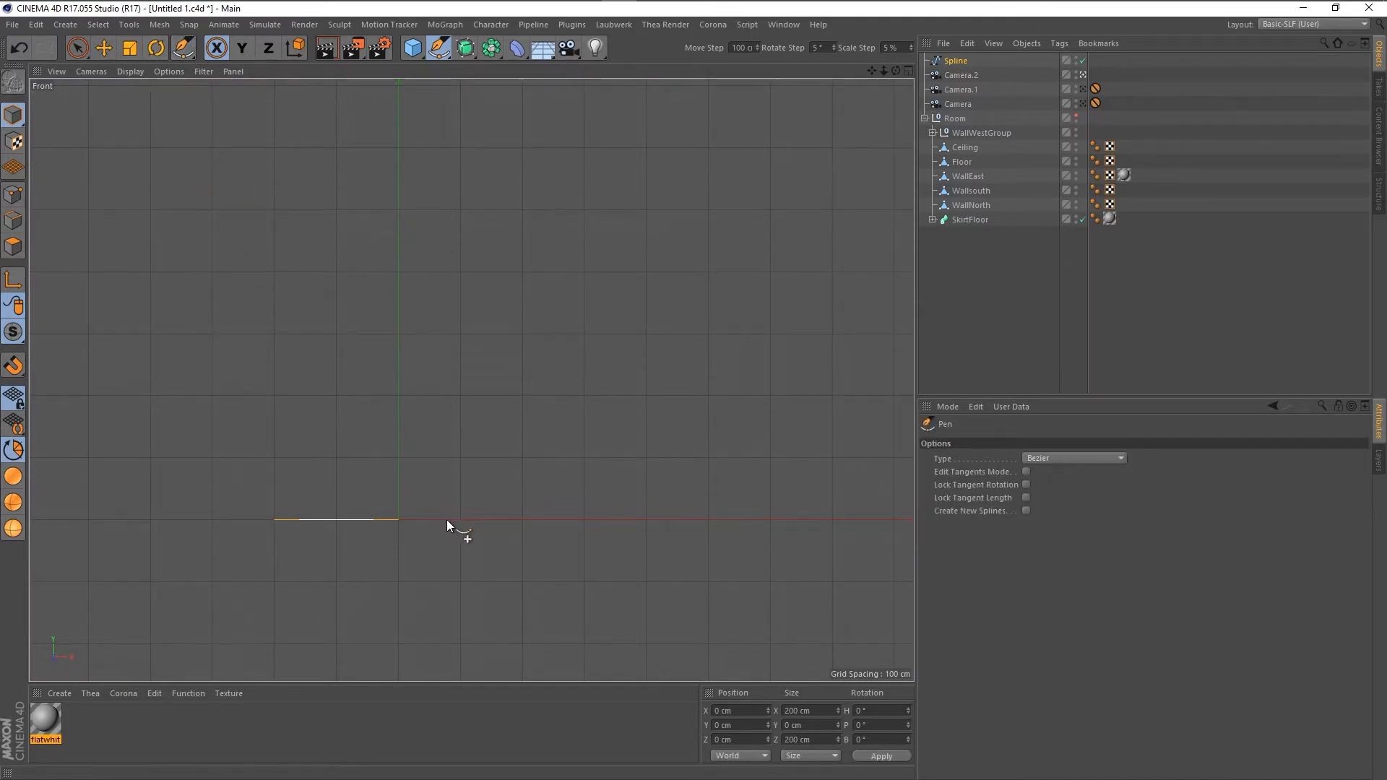
scroll(442, 555, up, 2)
click(382, 506)
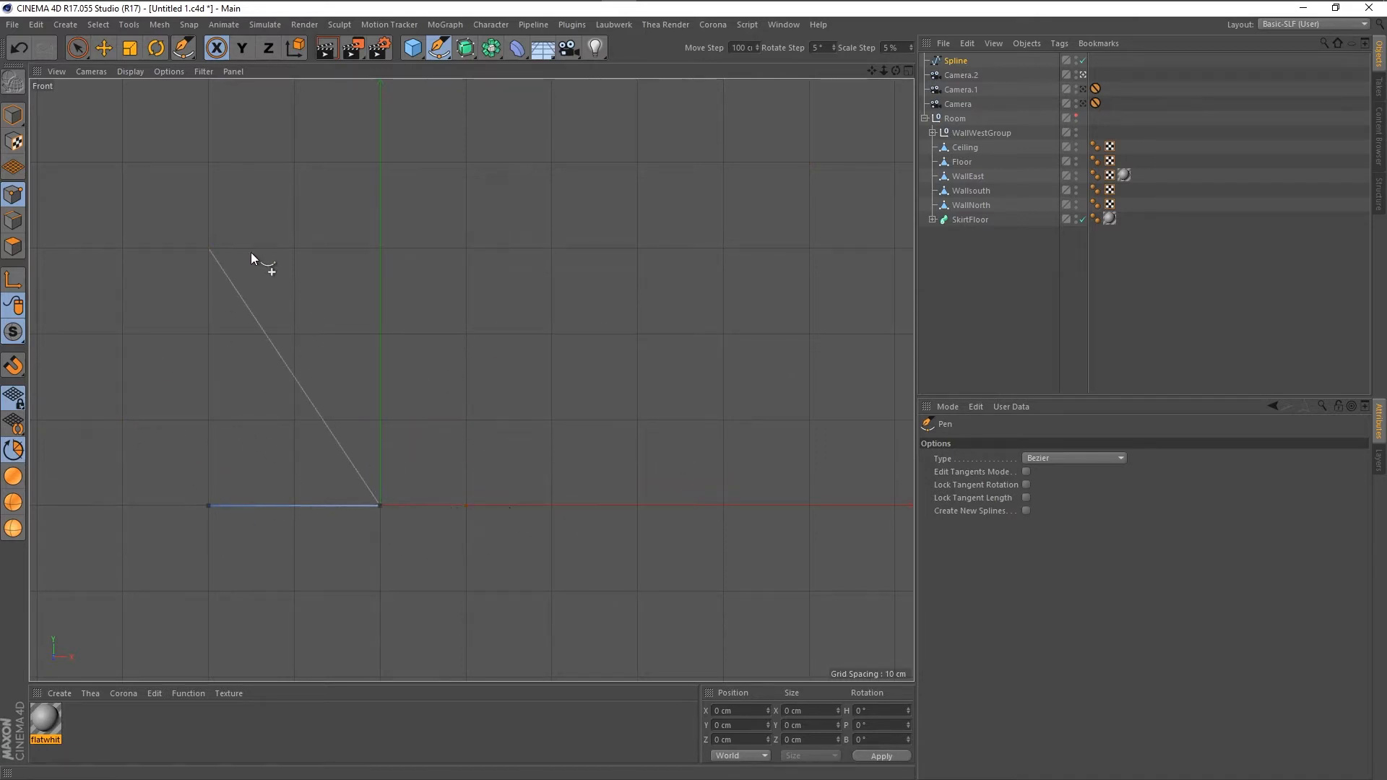
click(13, 114)
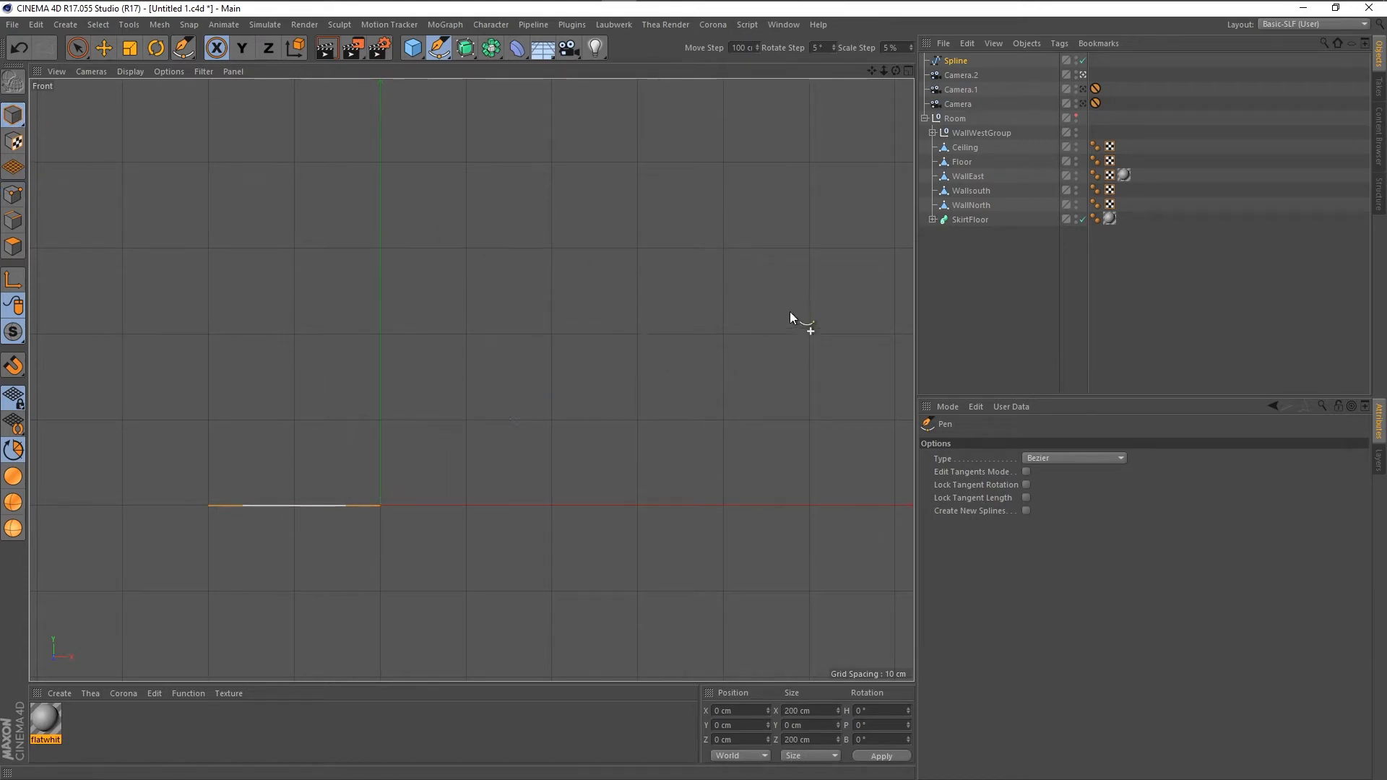
Try a separate spline point at X 100 cm in the Front view, and undo the points placed in that view.
click(473, 504)
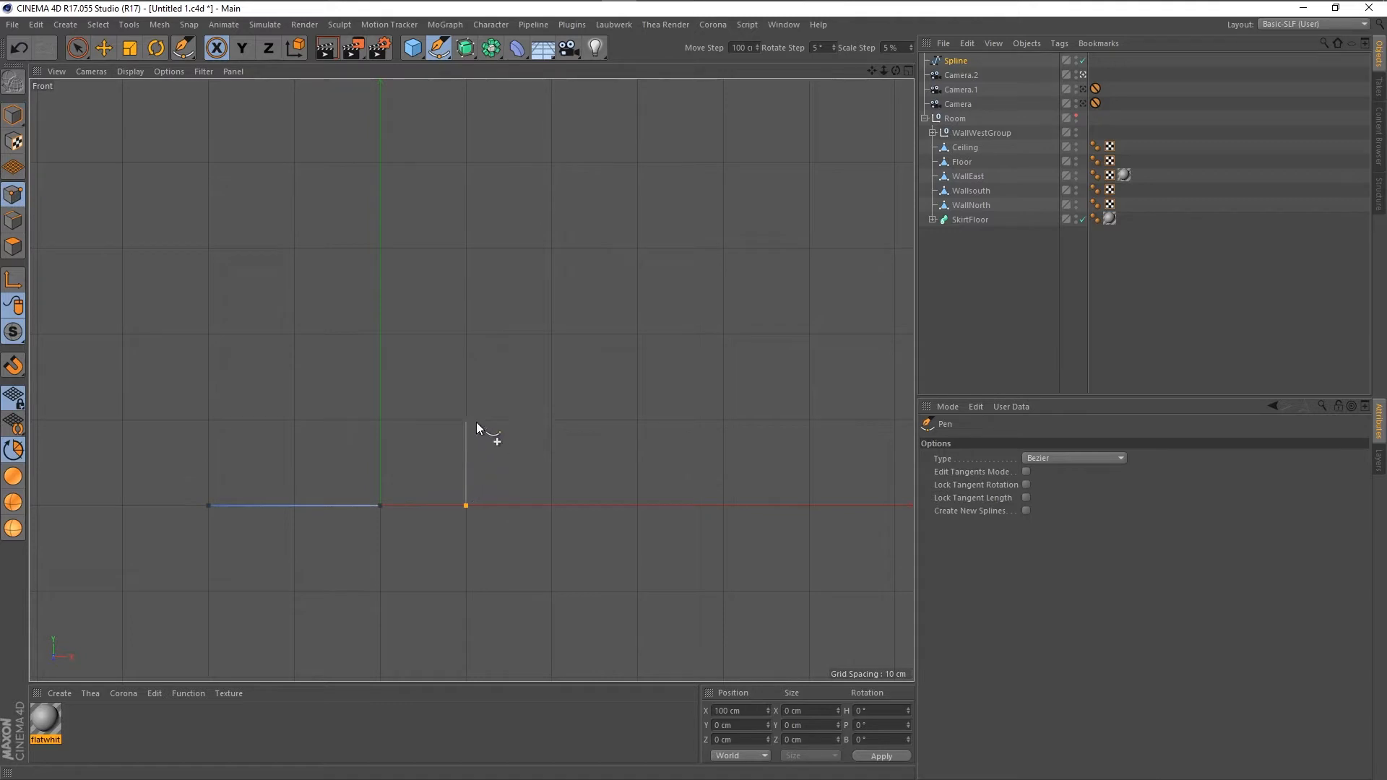
key(Escape)
key(ctrl+z)
key(ctrl+z)
key(ctrl+z)
scroll(588, 549, down, 1)
middle_click(588, 549)
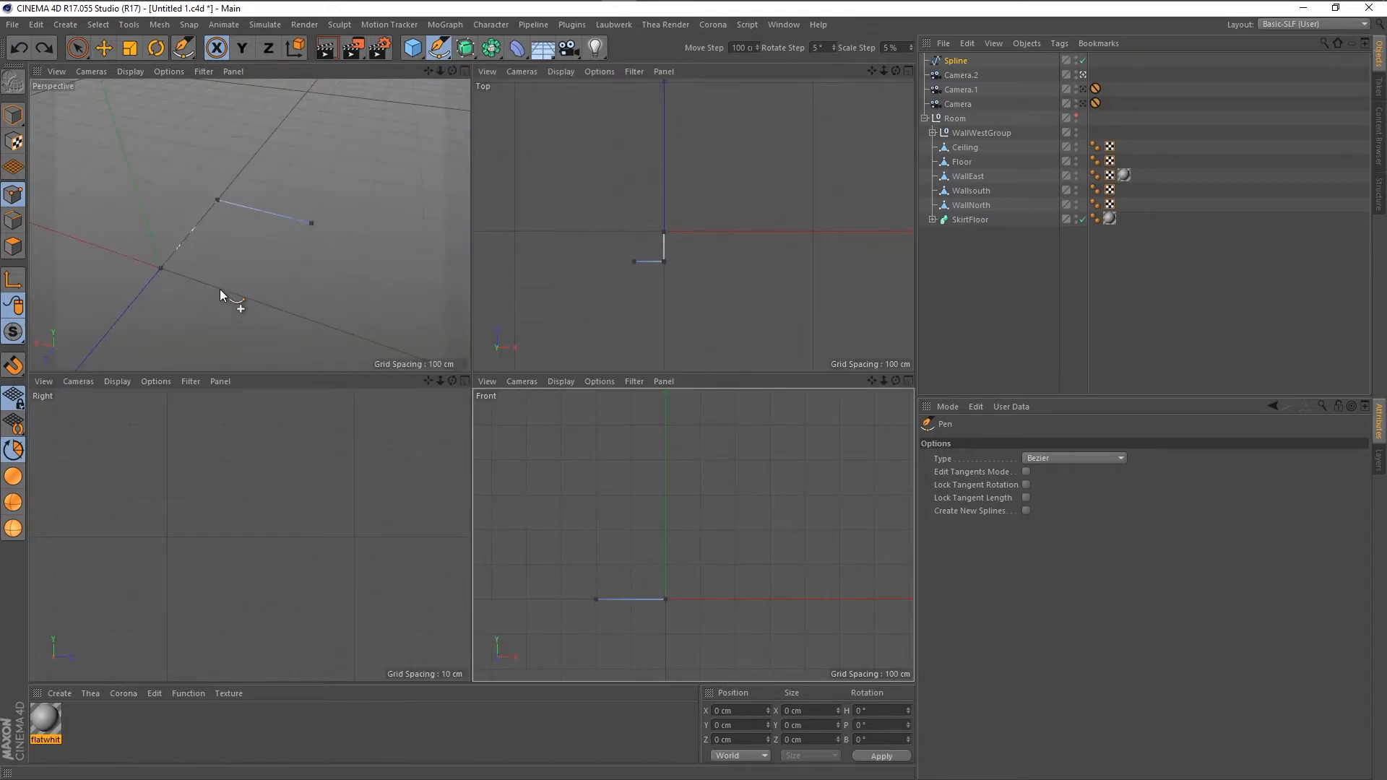
Try a separate spline point at X -100 cm in the Perspective view, undo it and return to Model mode.
click(200, 286)
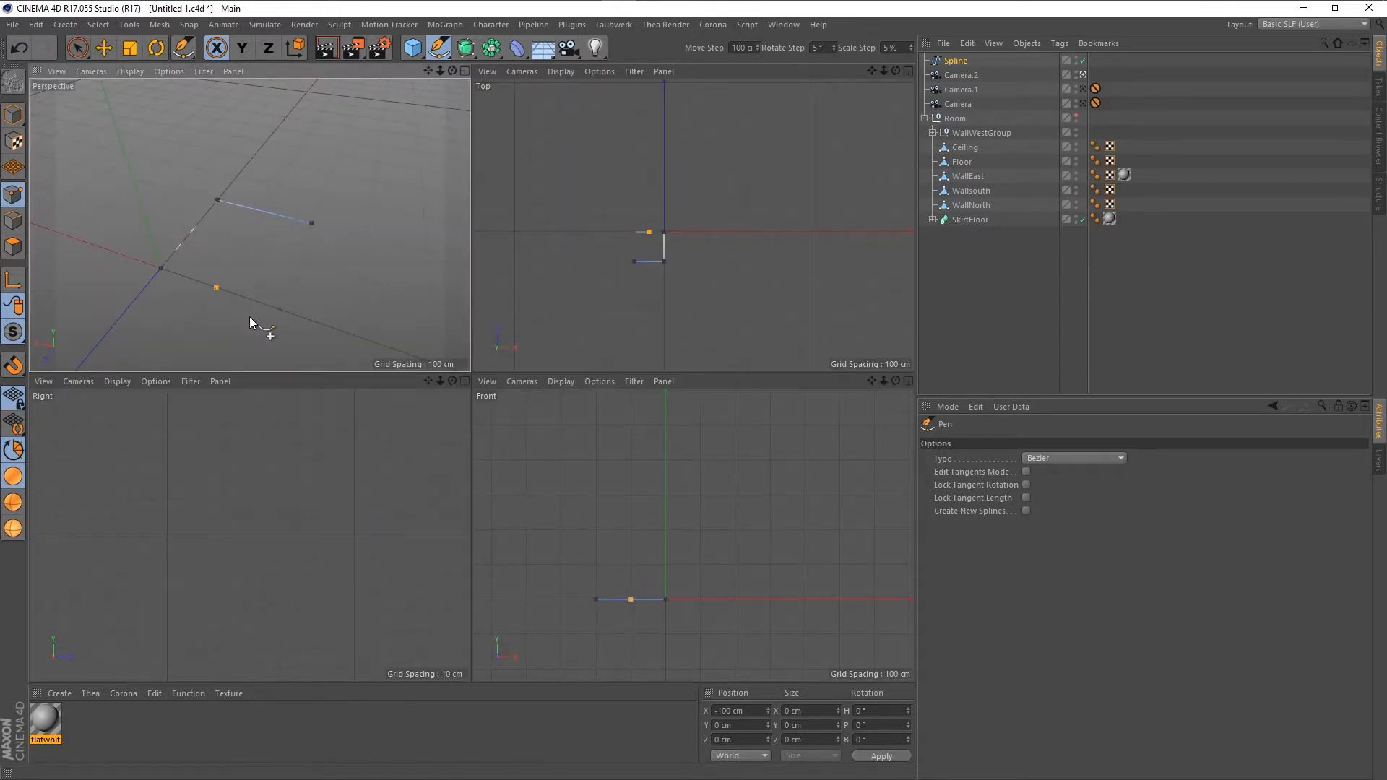
key(Escape)
key(ctrl+z)
key(ctrl+z)
click(16, 113)
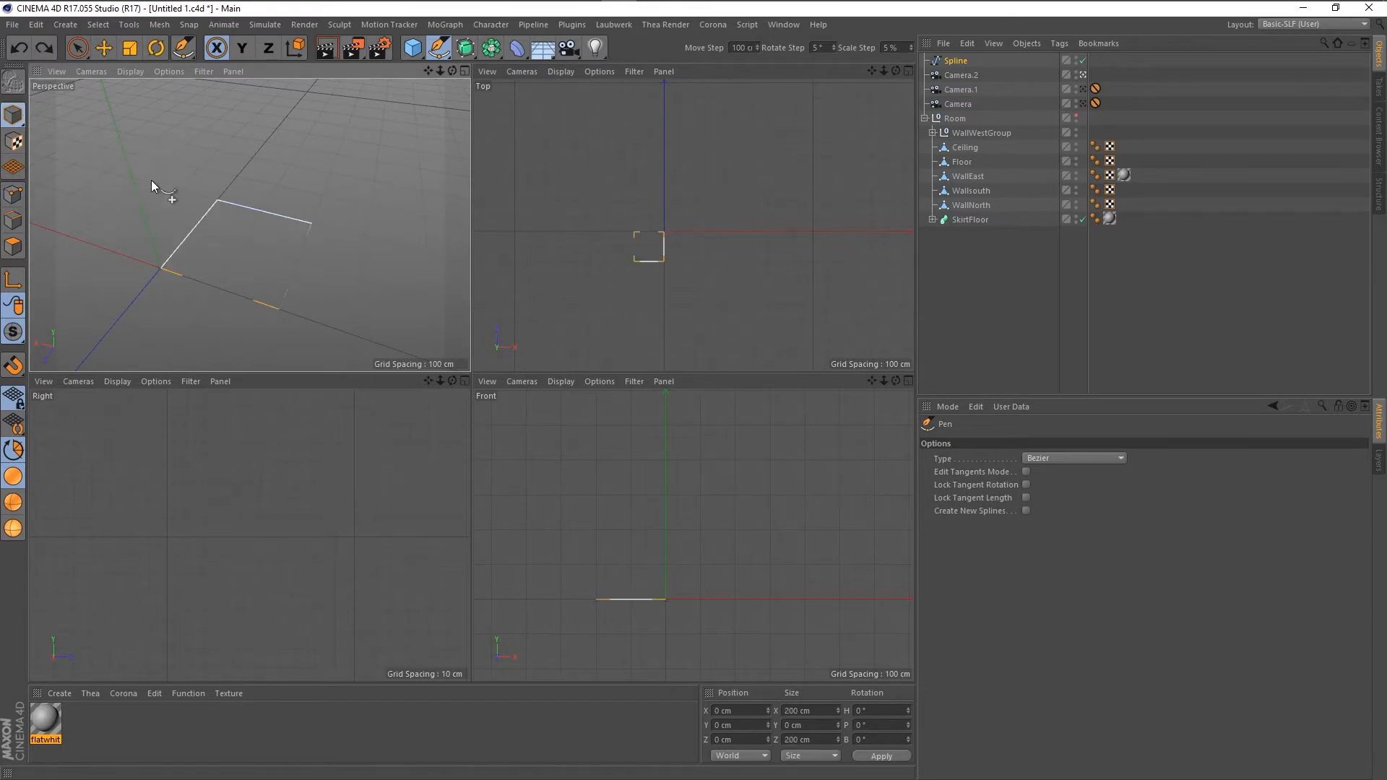
Try starting a separate spline at the world origin in the Perspective view, first with the existing spline enabled, then with it disabled.
click(166, 281)
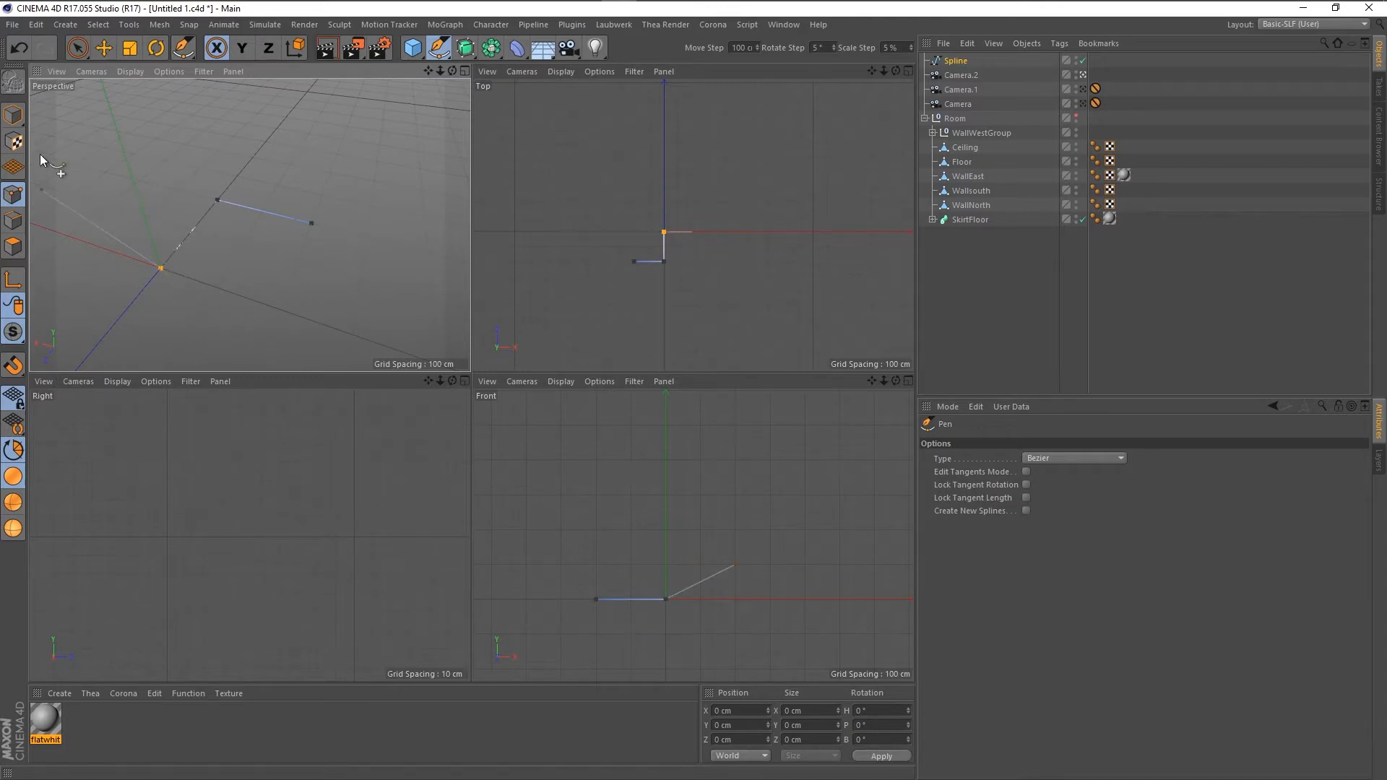
click(13, 113)
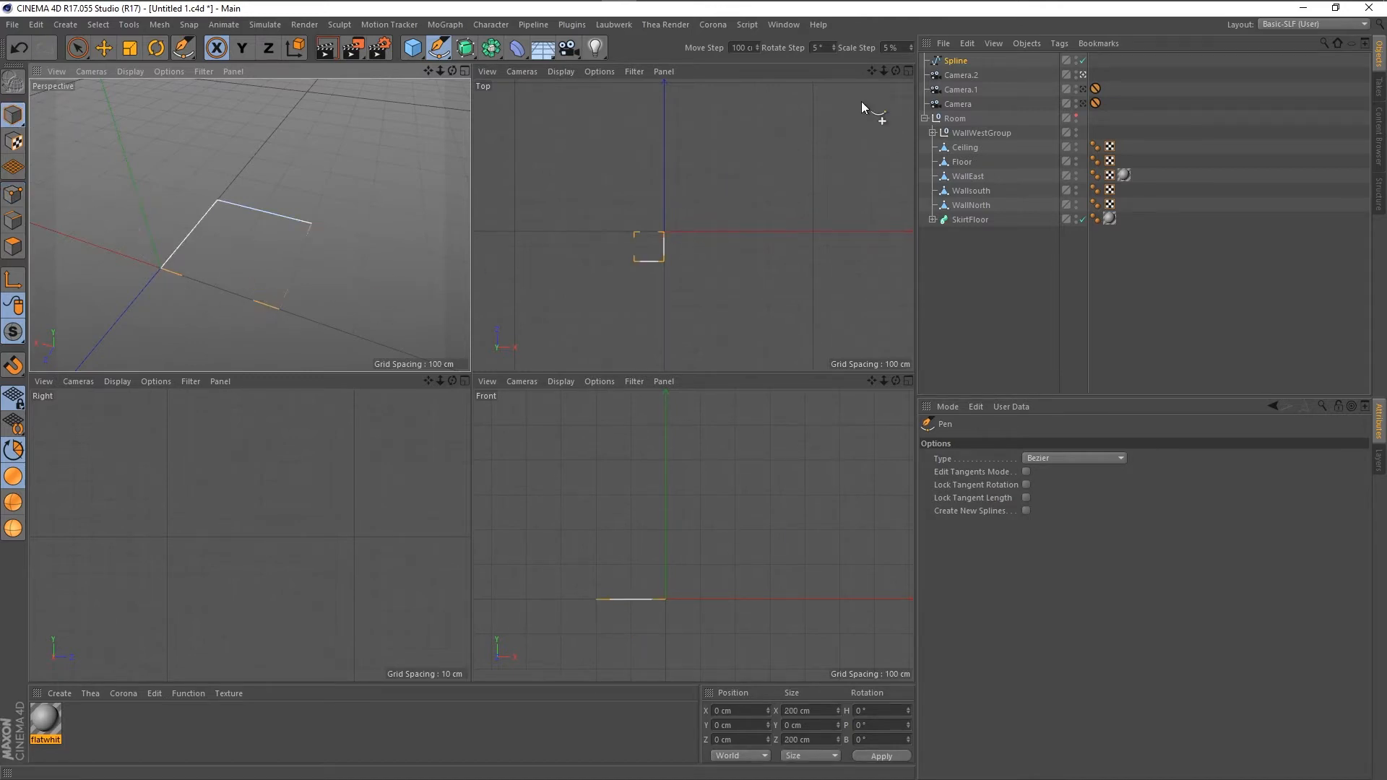
click(1081, 60)
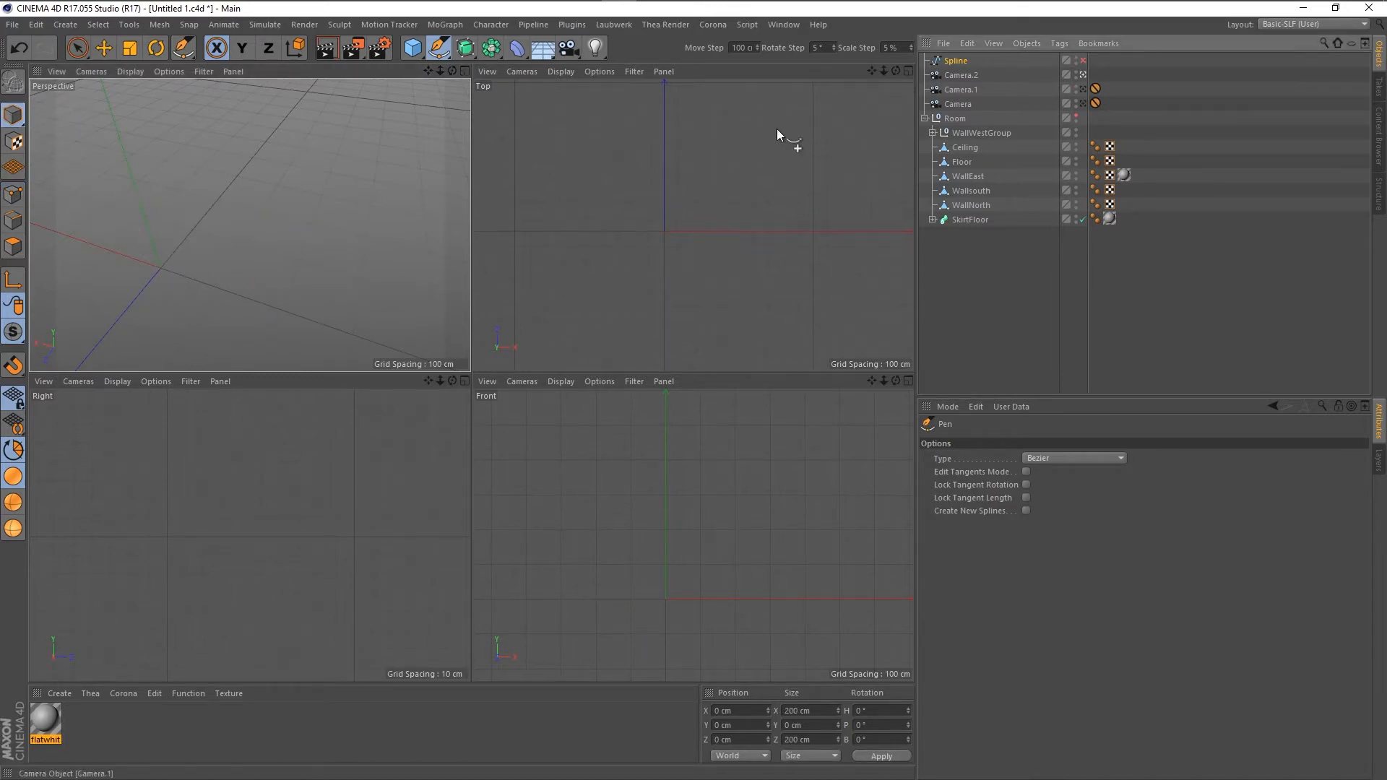
click(163, 262)
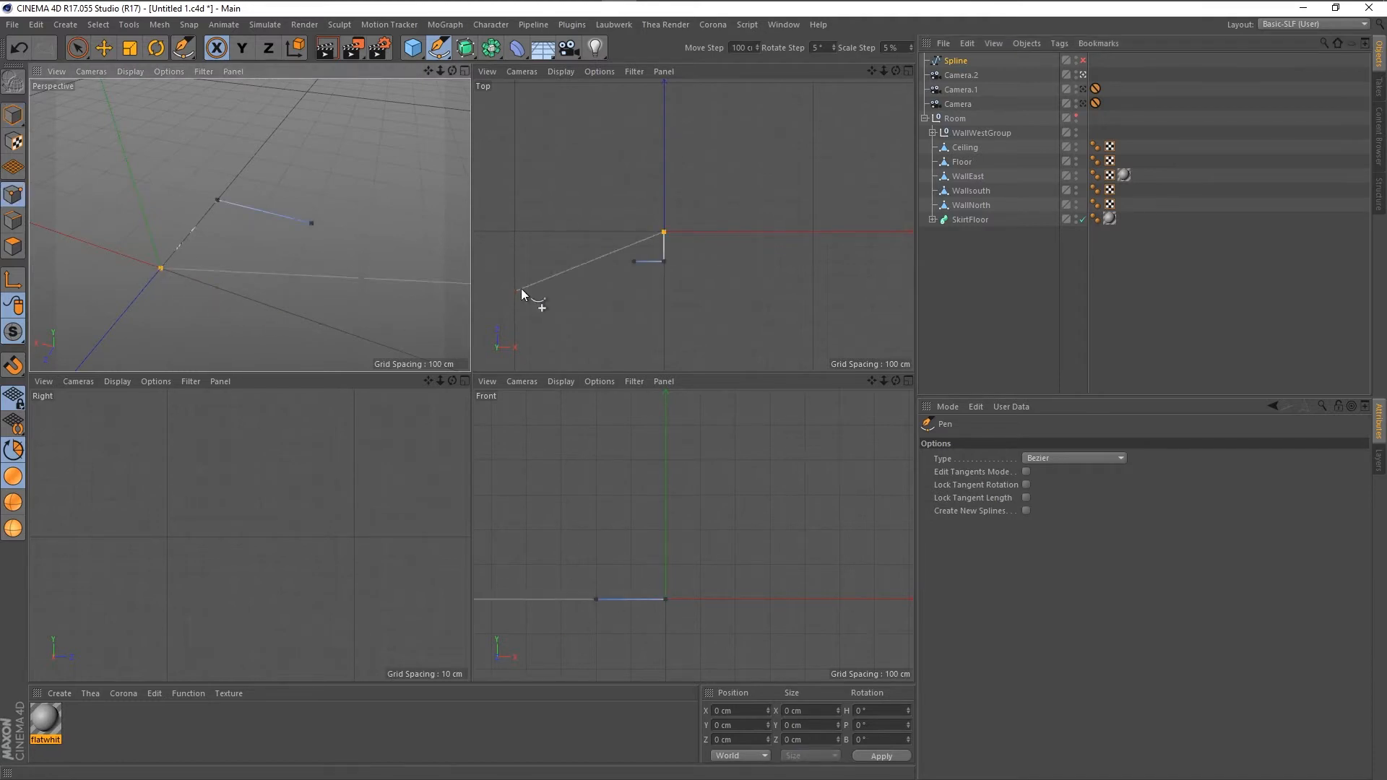
click(13, 115)
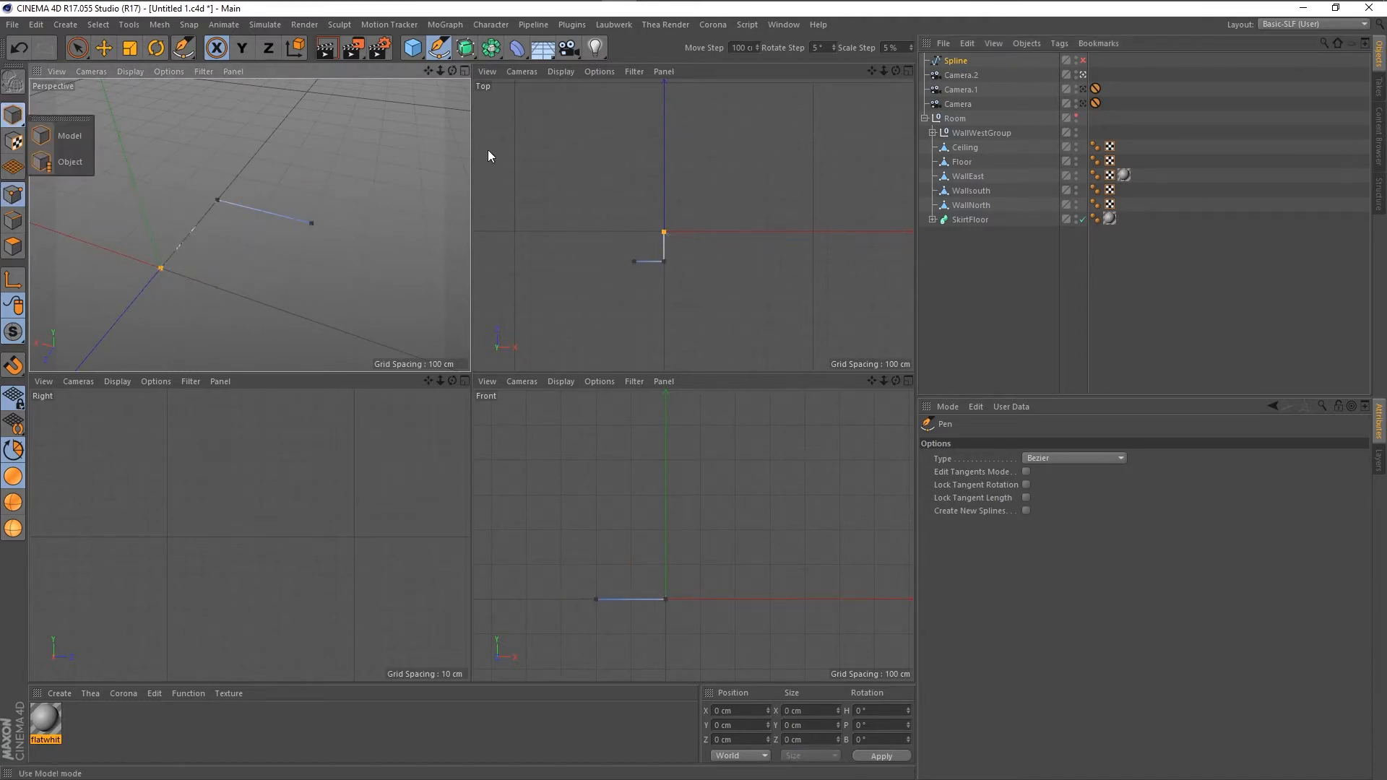
Keep the existing spline disabled and clear the object selection by adding and deleting a Subdivision Surface, with the Pen tool active.
click(1080, 60)
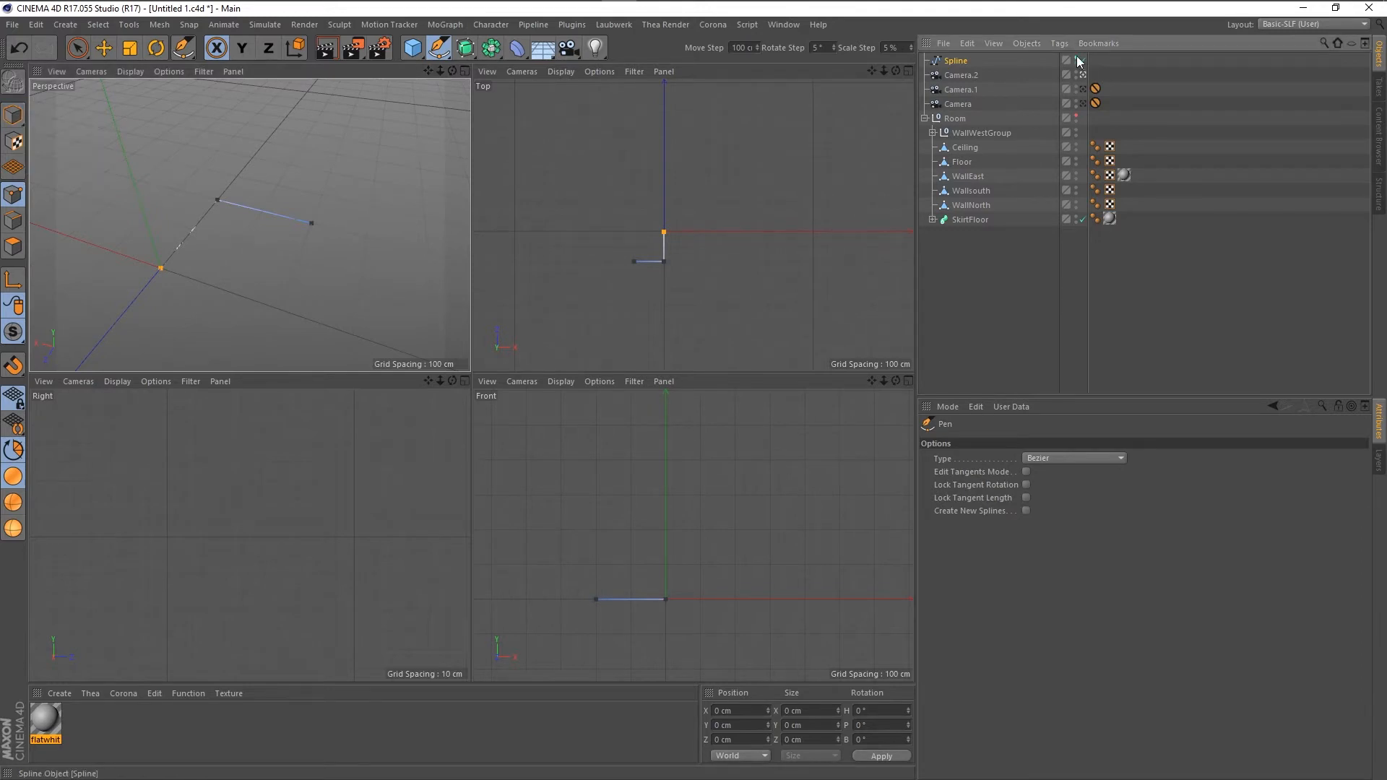
click(1080, 59)
click(465, 48)
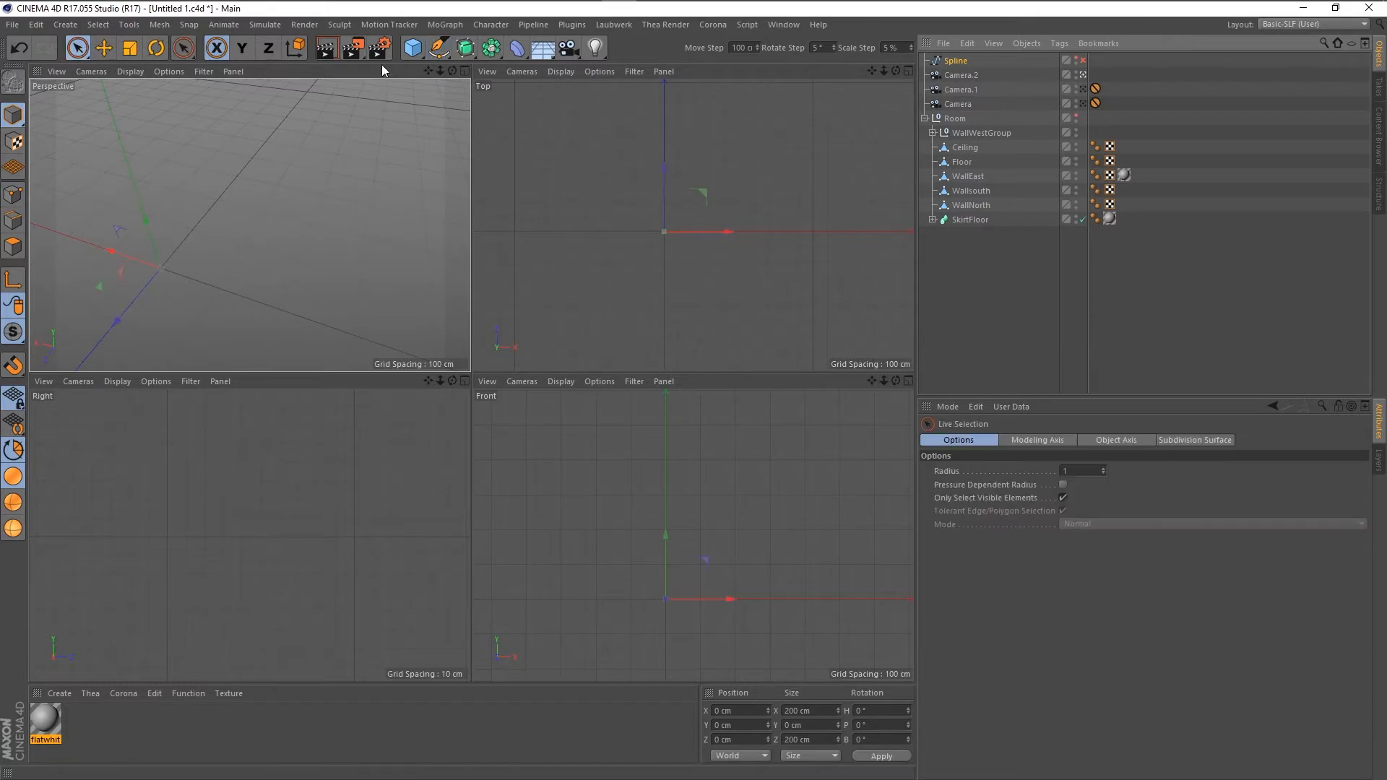
click(440, 47)
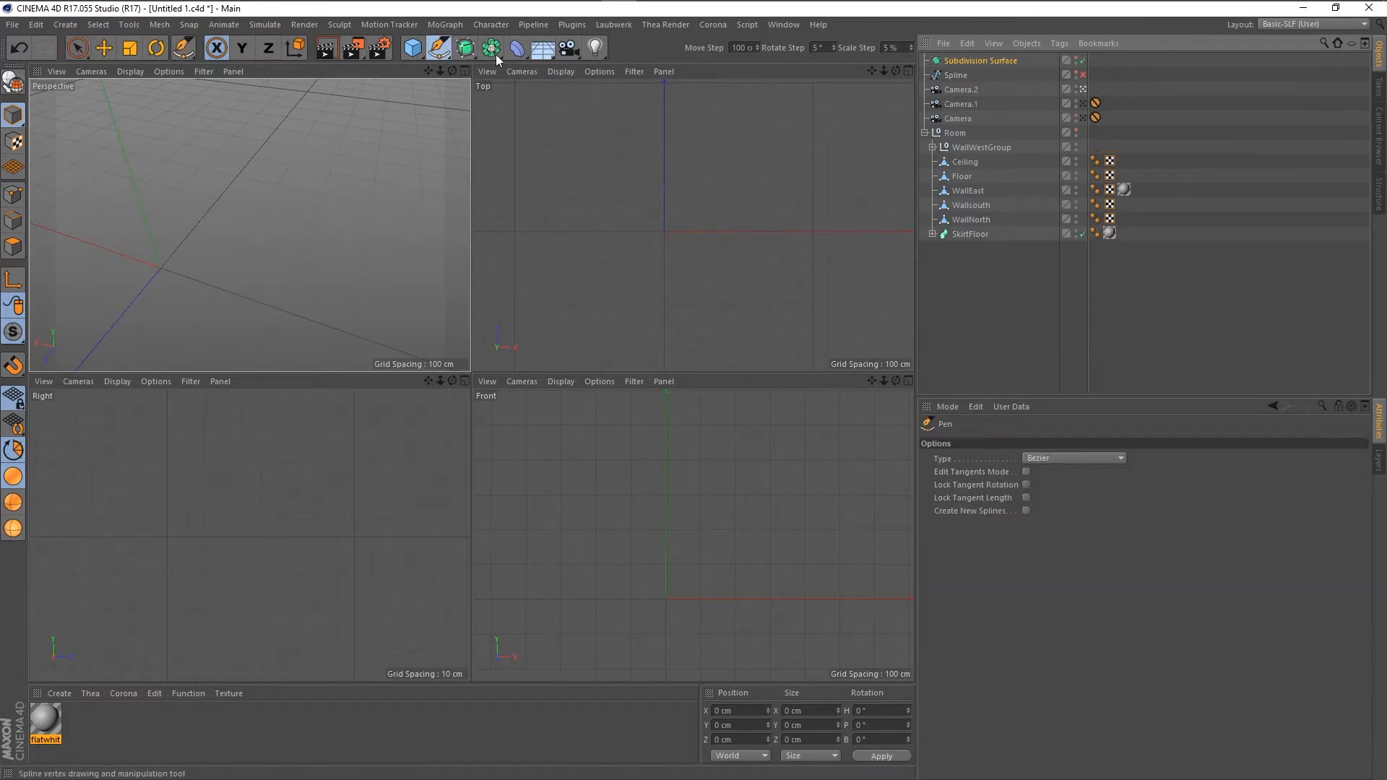
click(963, 62)
key(Delete)
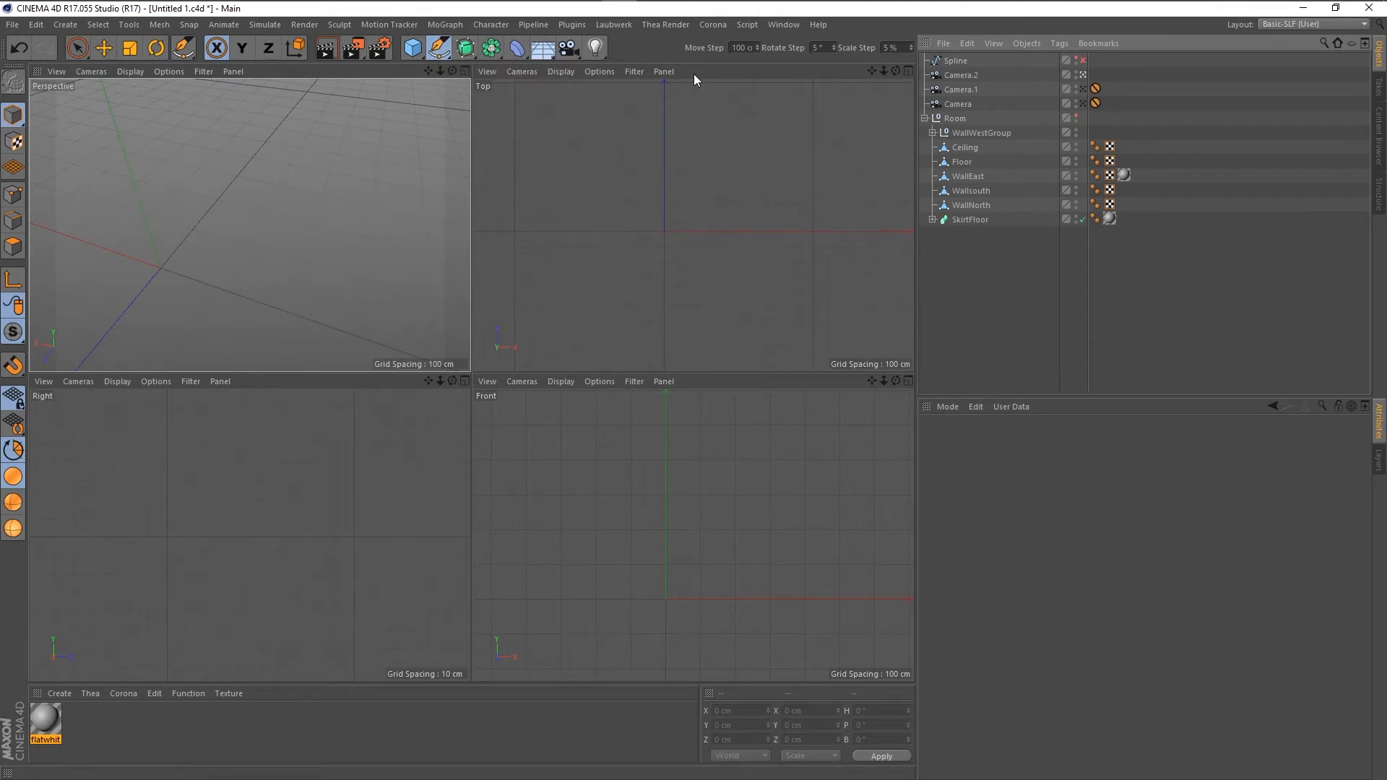
Set the move step to 5 cm and start a new spline in the Perspective view at about X -40, Z -15 cm.
drag(742, 47, 695, 60)
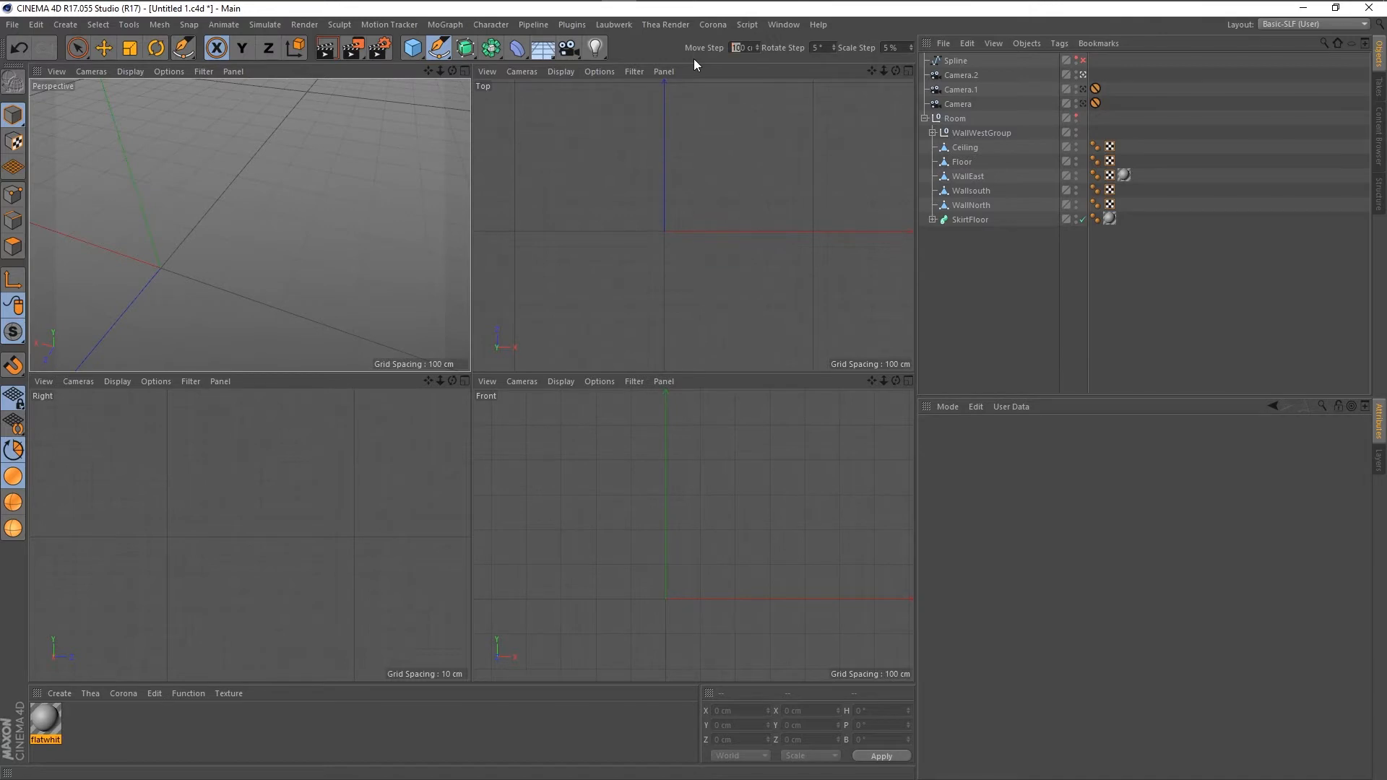
key(BackSpace)
key(Return)
click(187, 268)
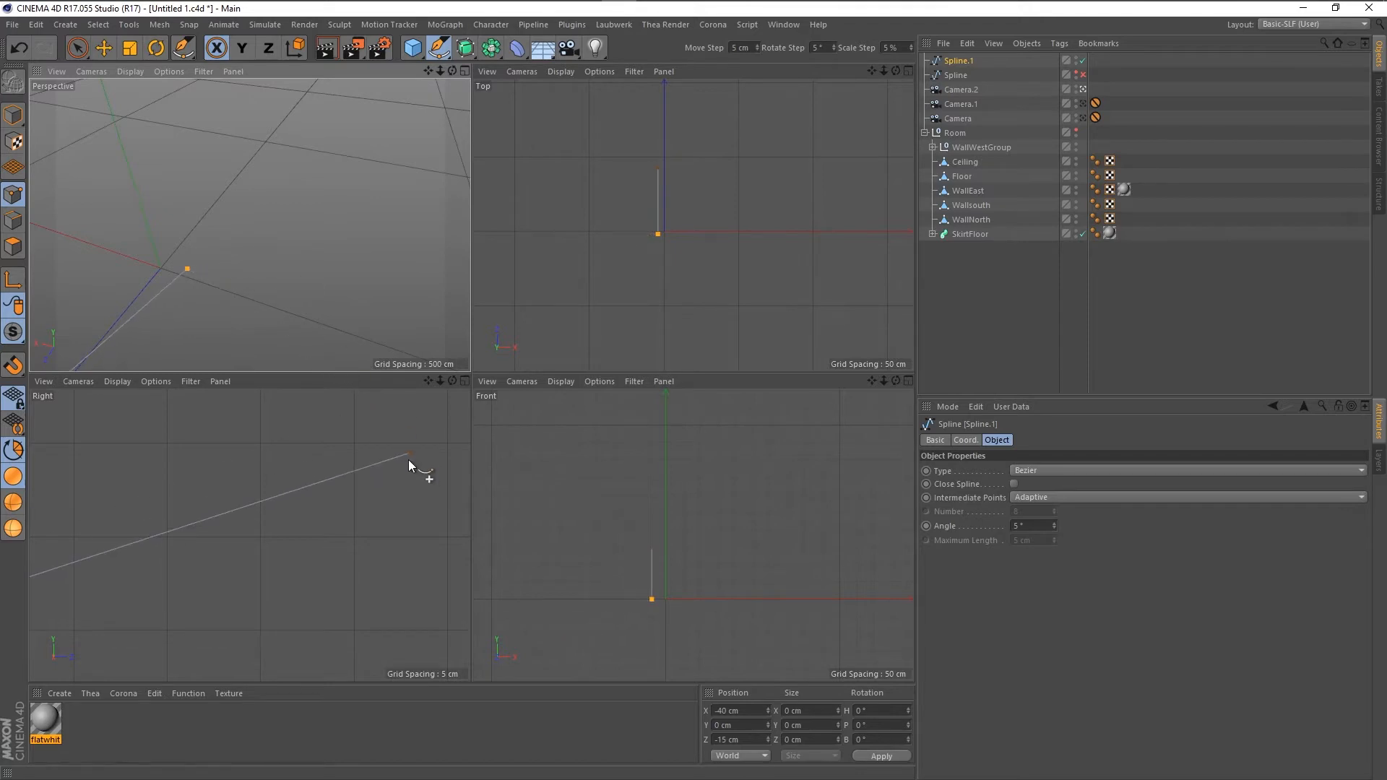
Set the new spline point's X and Z positions to 0 cm.
click(758, 711)
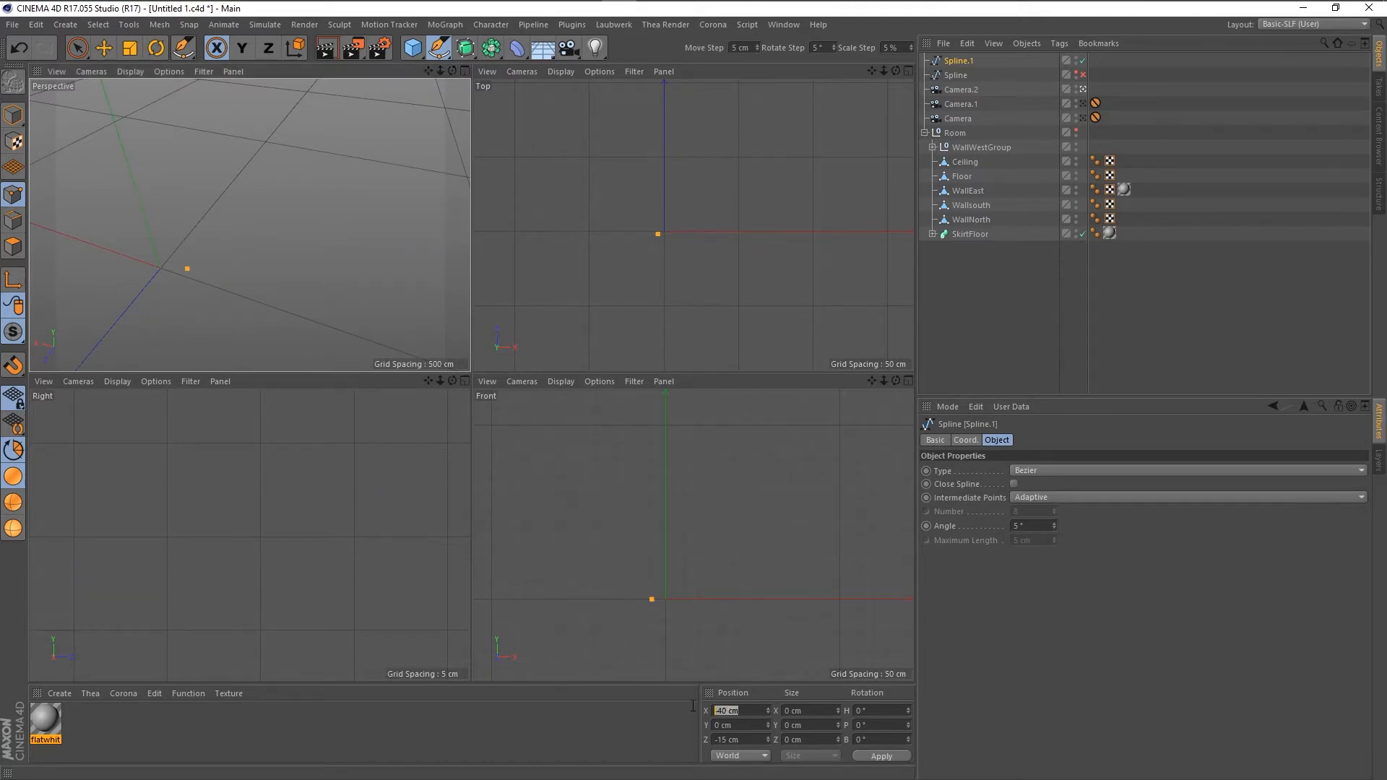
text(0)
drag(744, 740, 706, 739)
Extend the new spline in the Front view with points at X 0, Y 150 cm and X 50, Y 150 cm.
middle_click(743, 594)
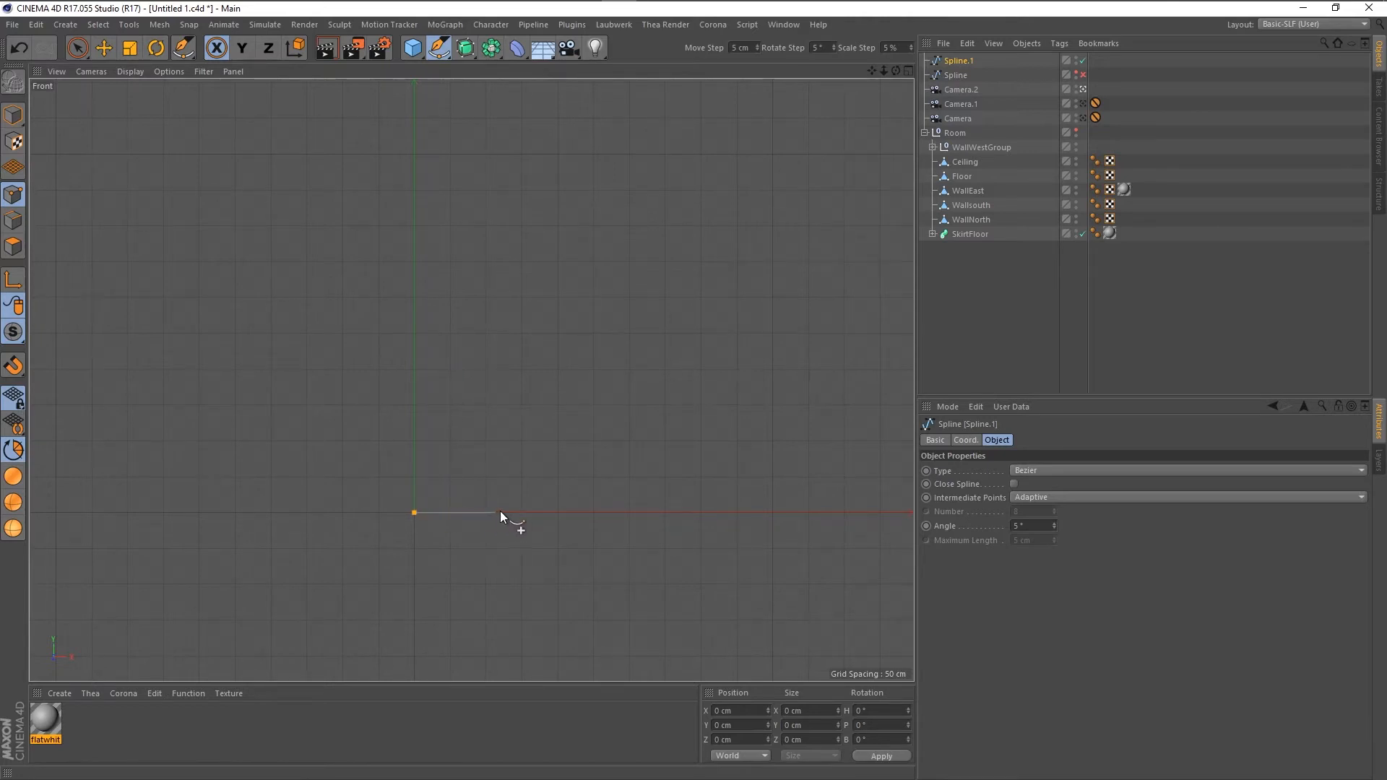
click(415, 405)
scroll(449, 405, up, 4)
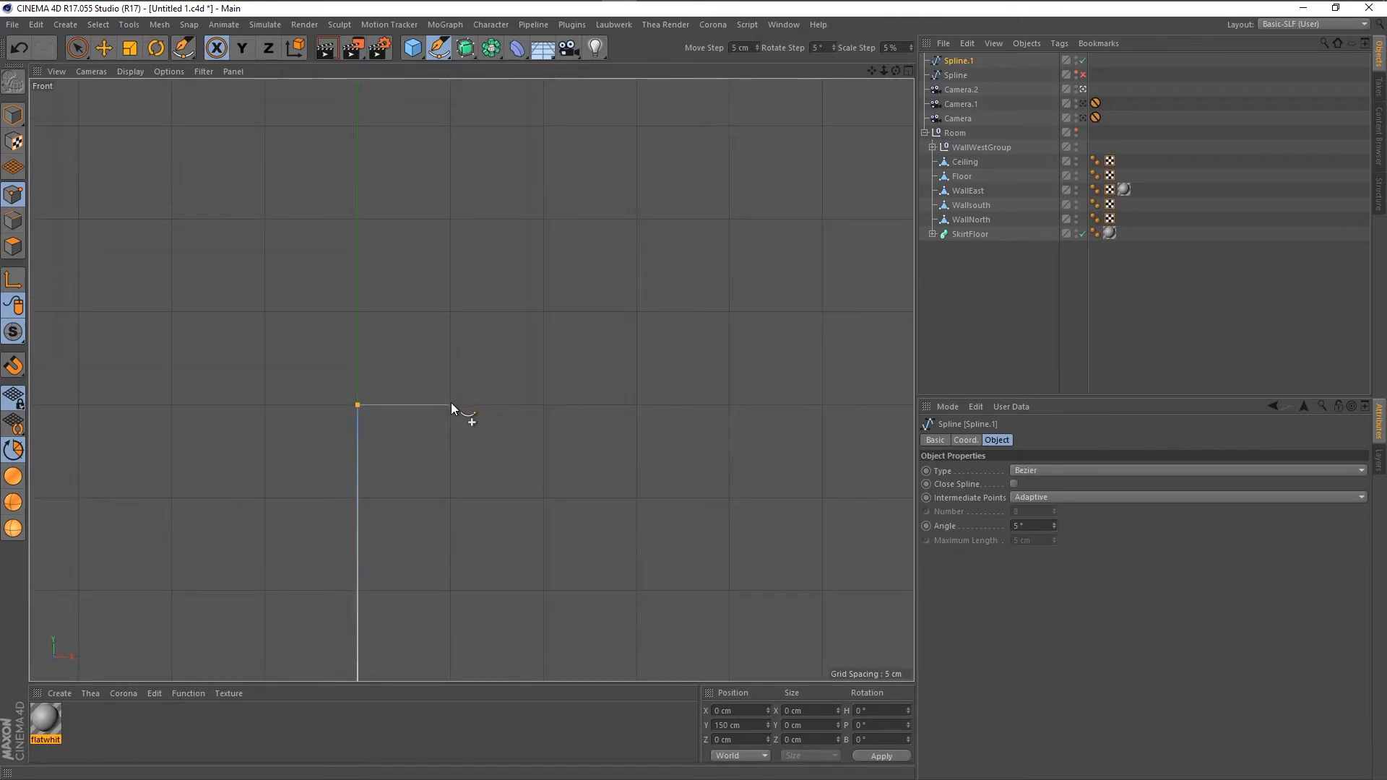
click(451, 405)
Set the move step to 1 cm and add spline points at X 50, Y 110 cm and lower, nearer the vertical axis.
scroll(490, 328, down, 2)
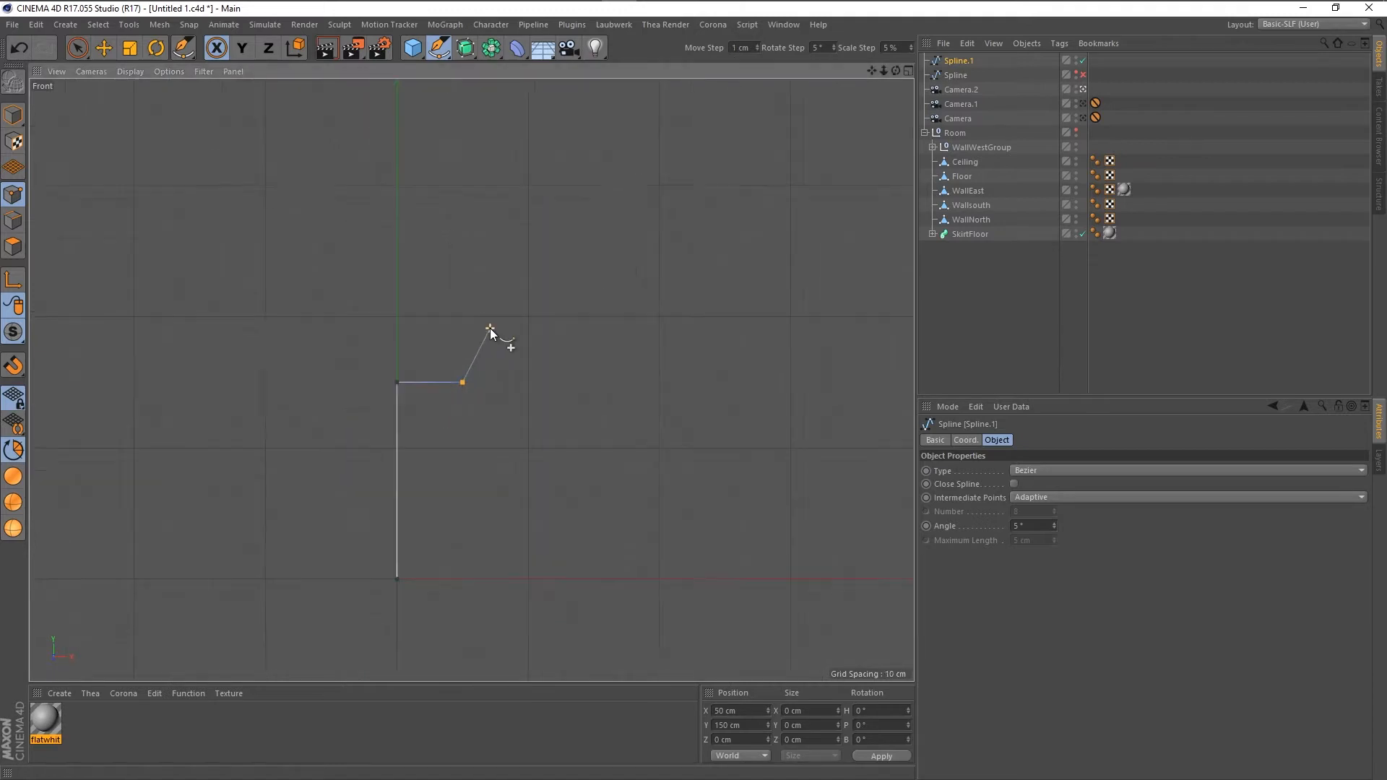
scroll(406, 539, up, 1)
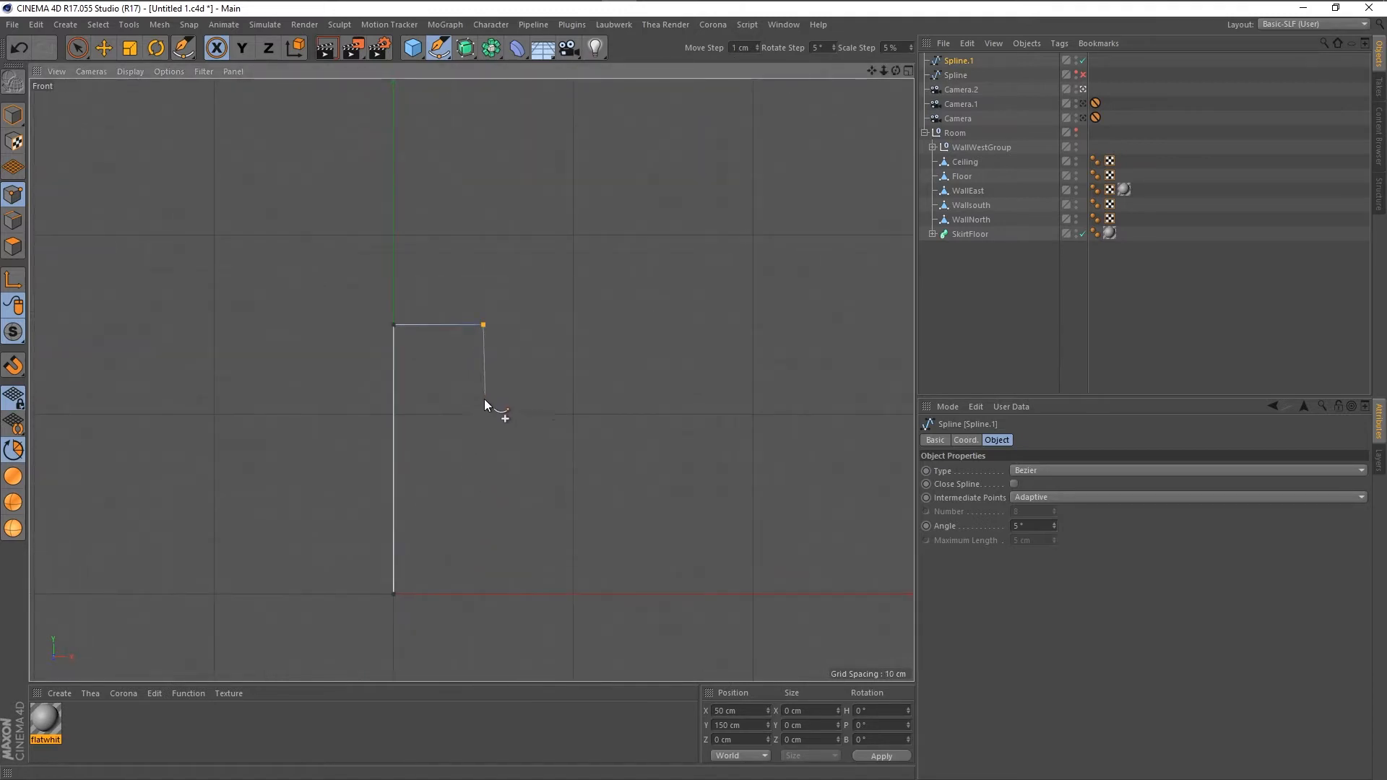
click(484, 397)
click(432, 461)
Undo the spline points added in the Front view, back to the first point at the world origin.
key(ctrl+z)
key(ctrl+z)
scroll(450, 445, up, 3)
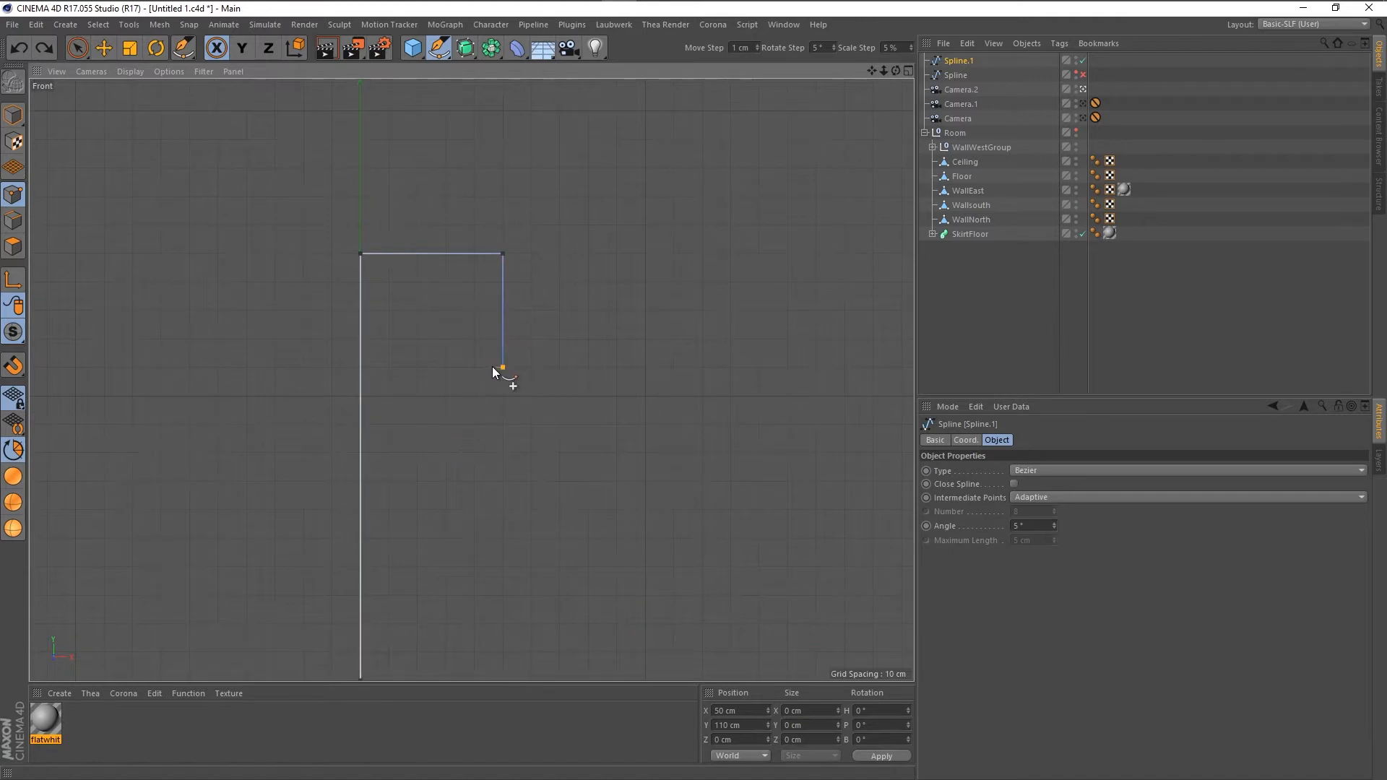
scroll(516, 282, down, 2)
key(ctrl+z)
key(ctrl+z)
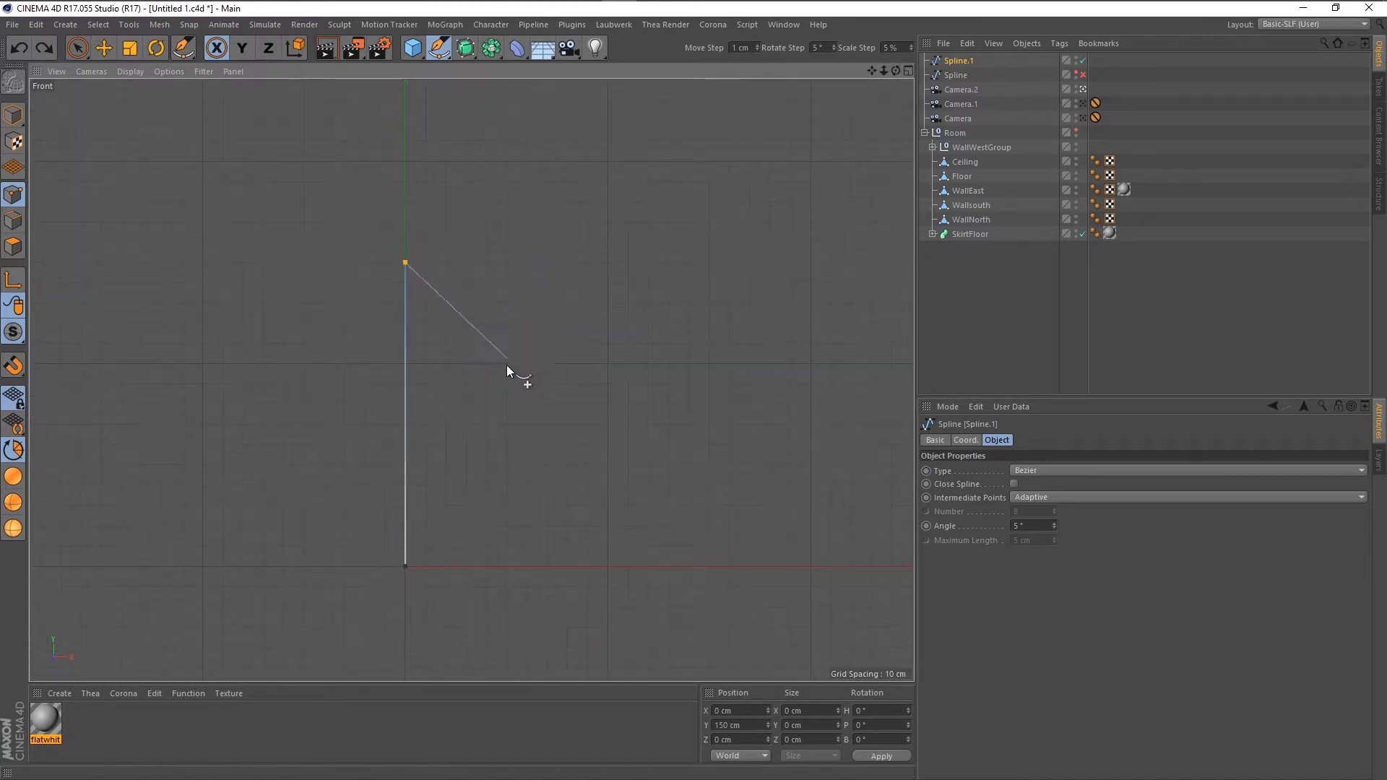
key(ctrl+z)
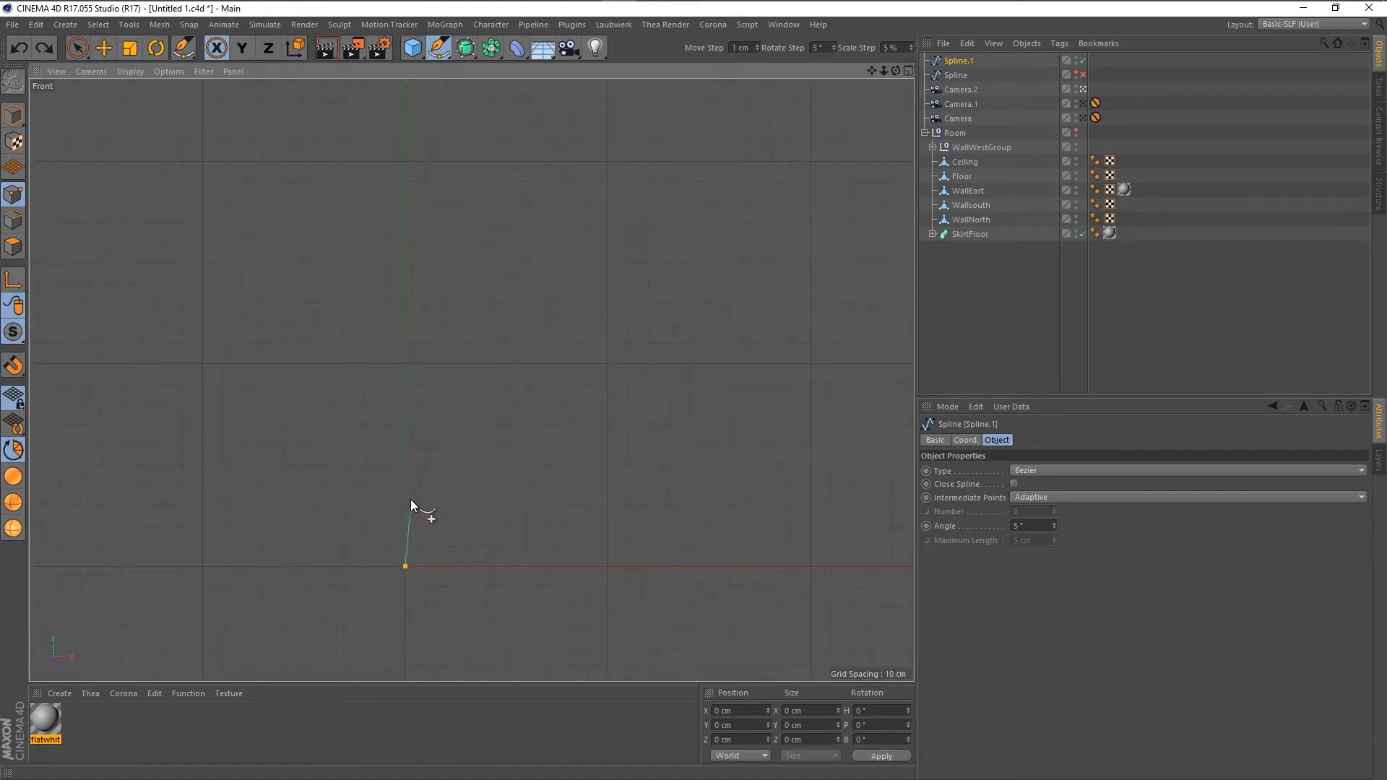
Add a second spline point straight above the origin in the Front view and set its Y position to 10 cm.
click(406, 366)
click(740, 725)
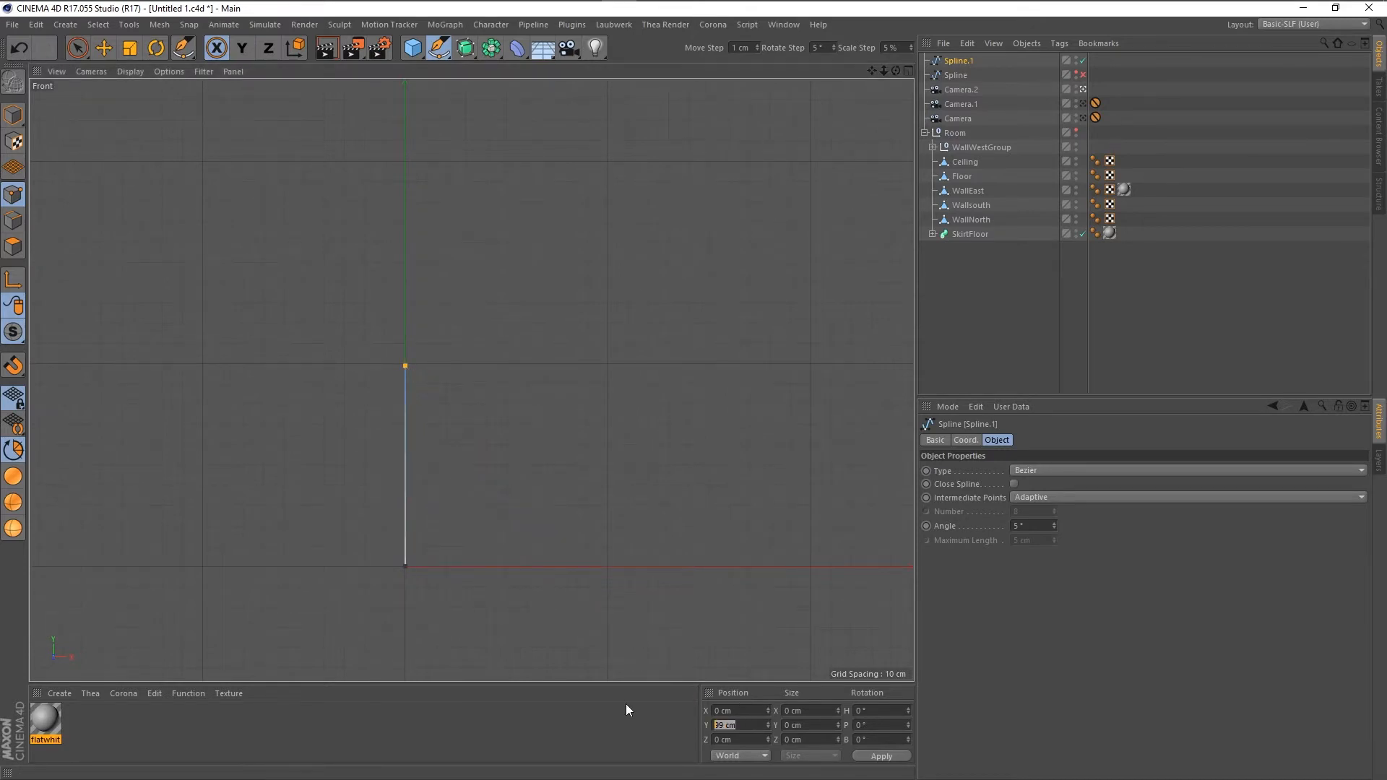
text(10)
key(Return)
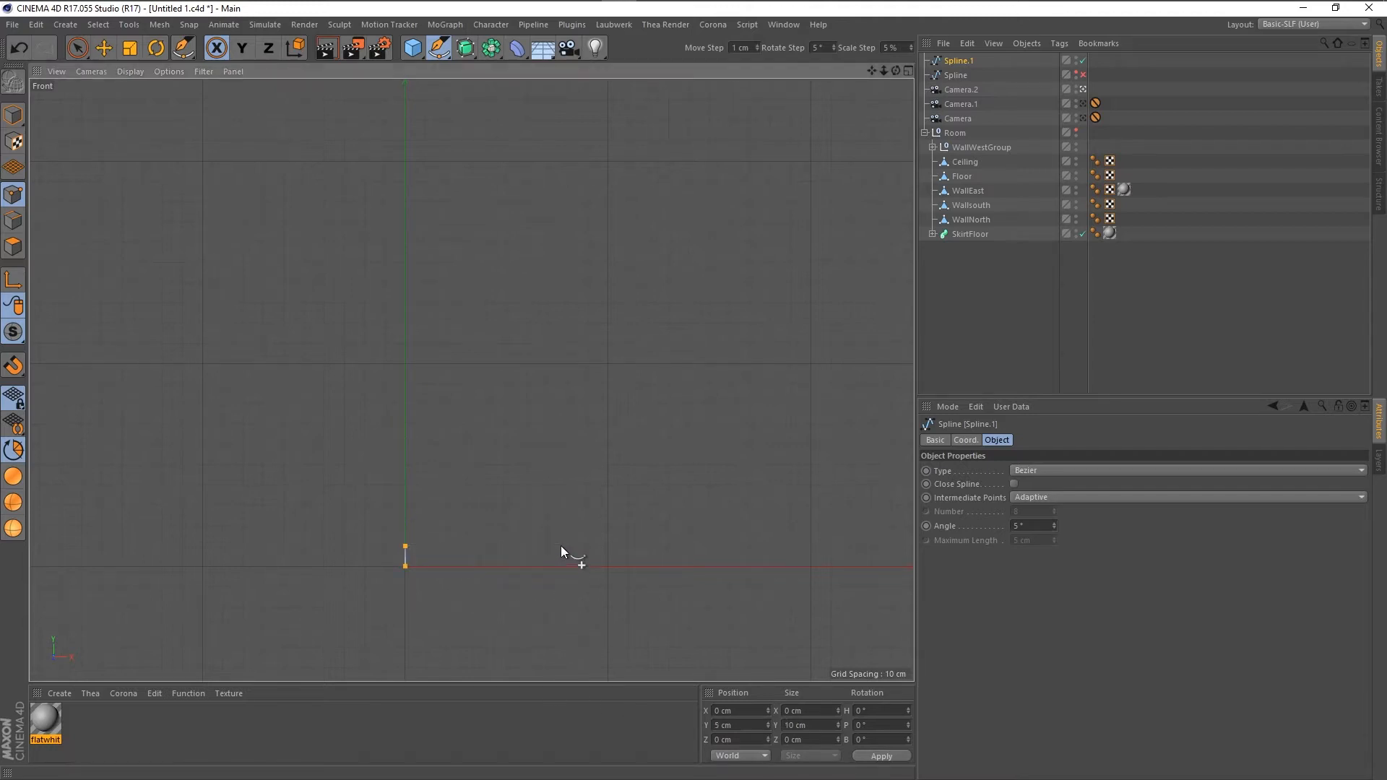
key(o)
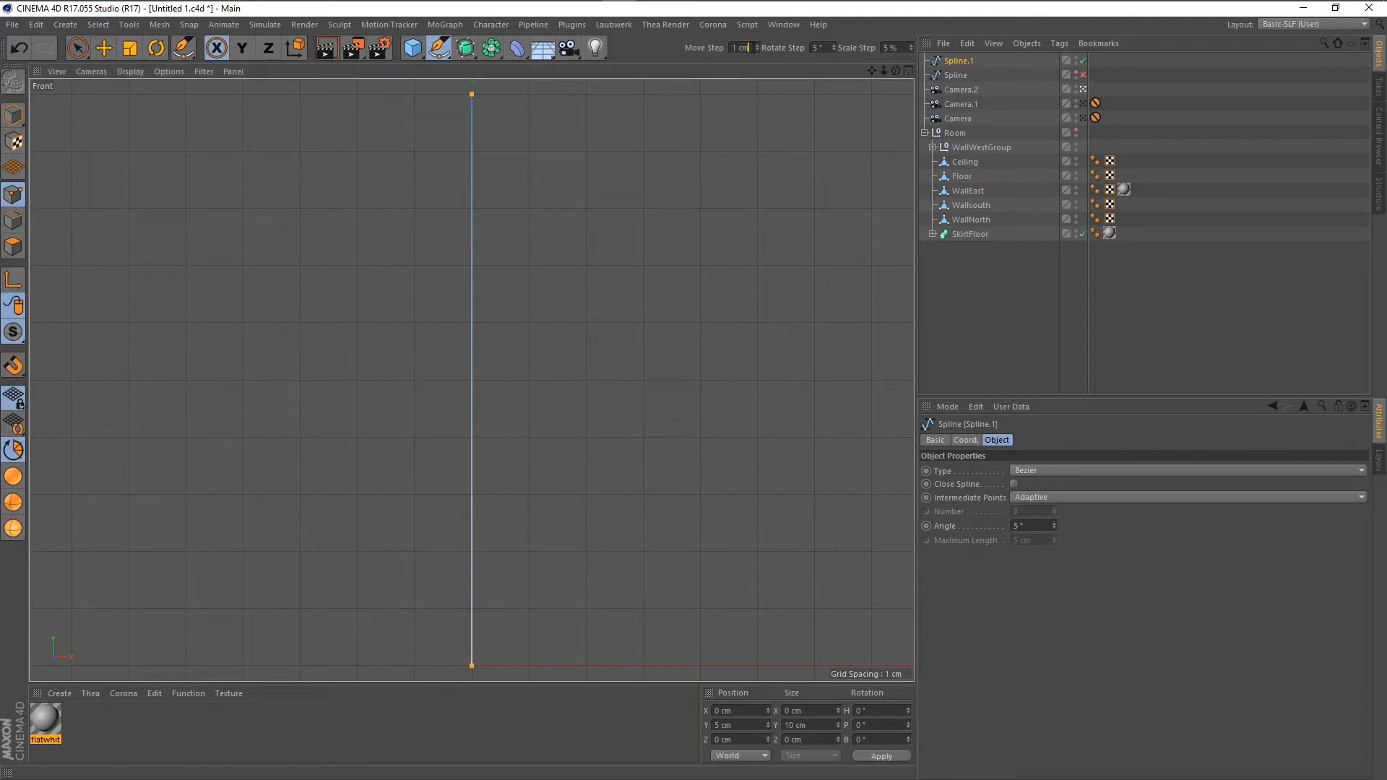
click(528, 94)
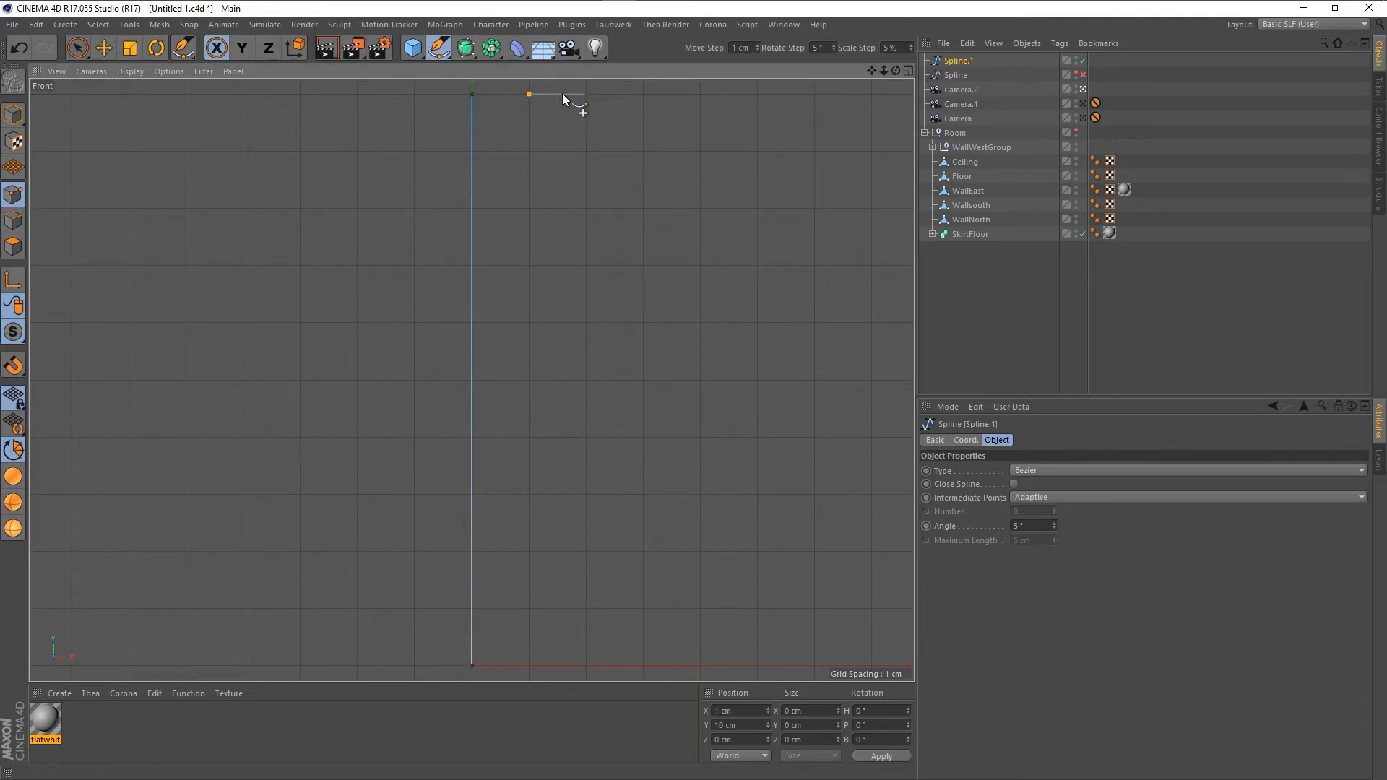
key(ctrl+z)
click(586, 94)
click(643, 151)
key(ctrl+z)
key(ctrl+z)
key(ctrl+z)
key(ctrl+z)
Continue the spline from its upper end with points at X 1, Y 10 cm, X 2, Y 9 cm and X 2, Y 8 cm.
click(471, 94)
click(529, 102)
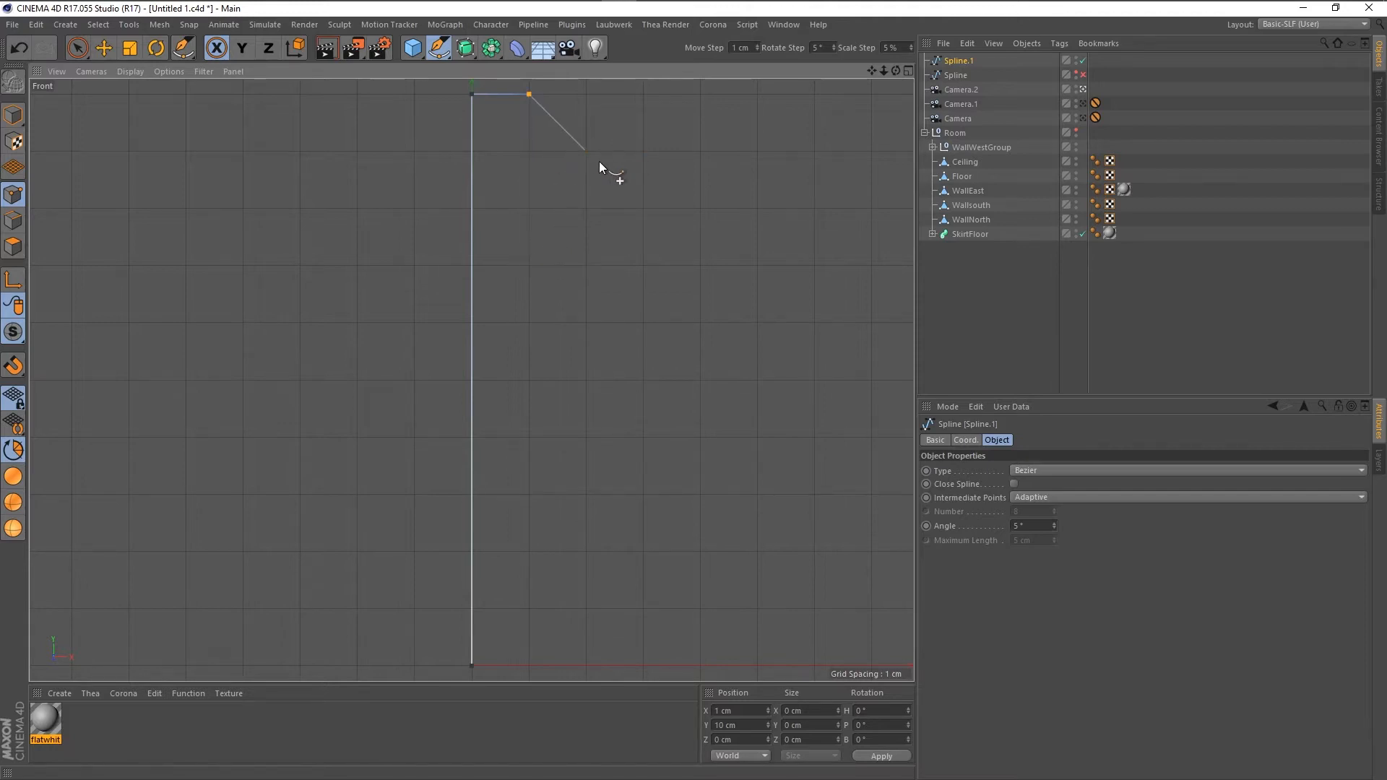
click(583, 150)
click(587, 210)
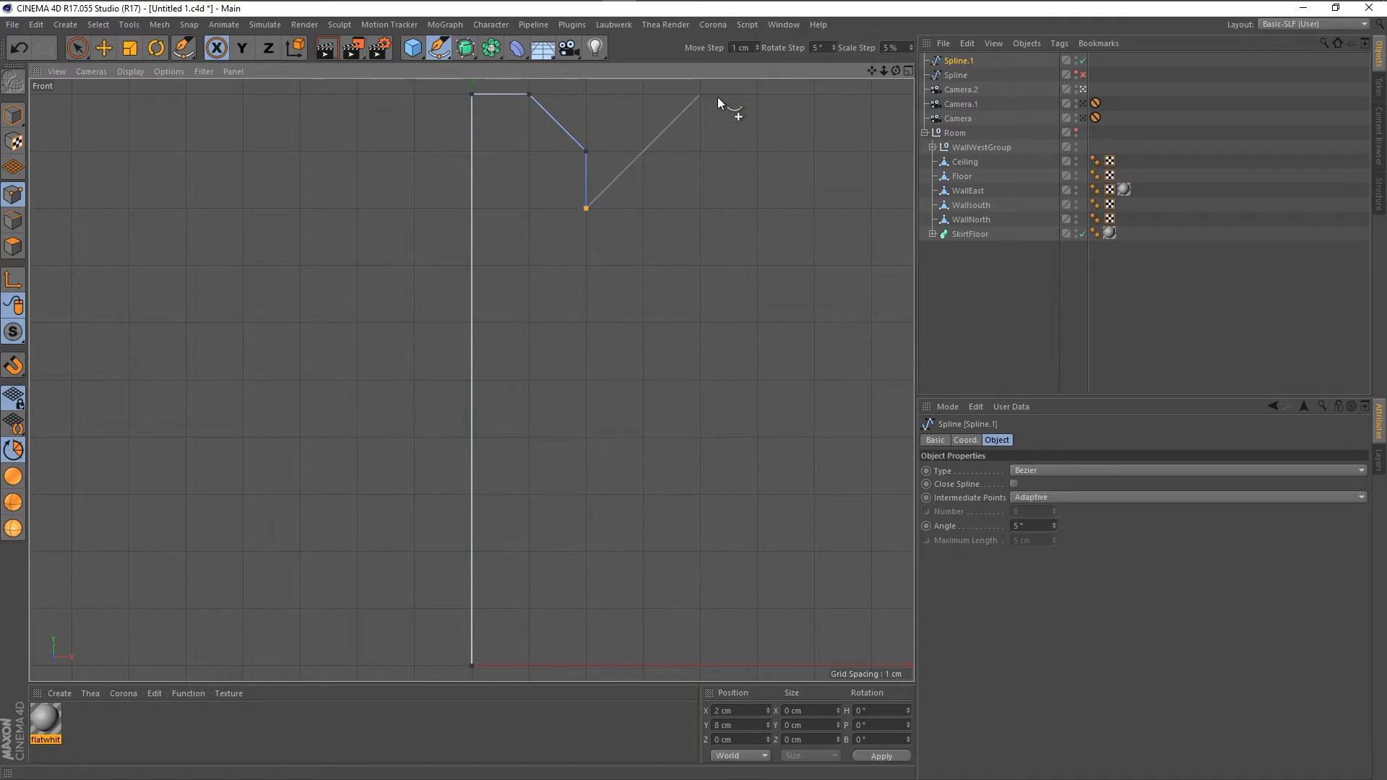
Set the move step to 0.5 cm and draw a notch through X 1.5, Y 8, X 1.5, Y 7.5 and X 2, Y 7.5 cm.
drag(743, 48, 688, 60)
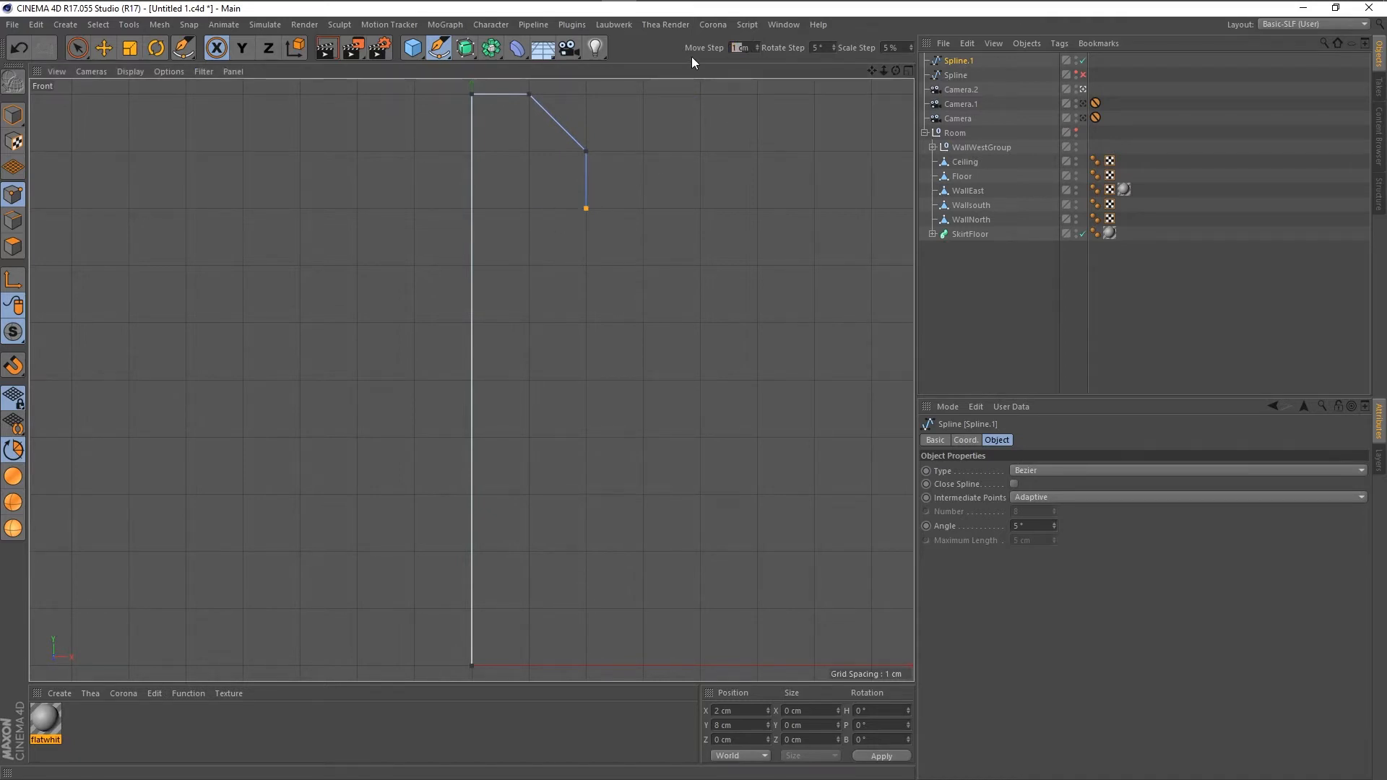
text(.5)
key(Return)
click(557, 208)
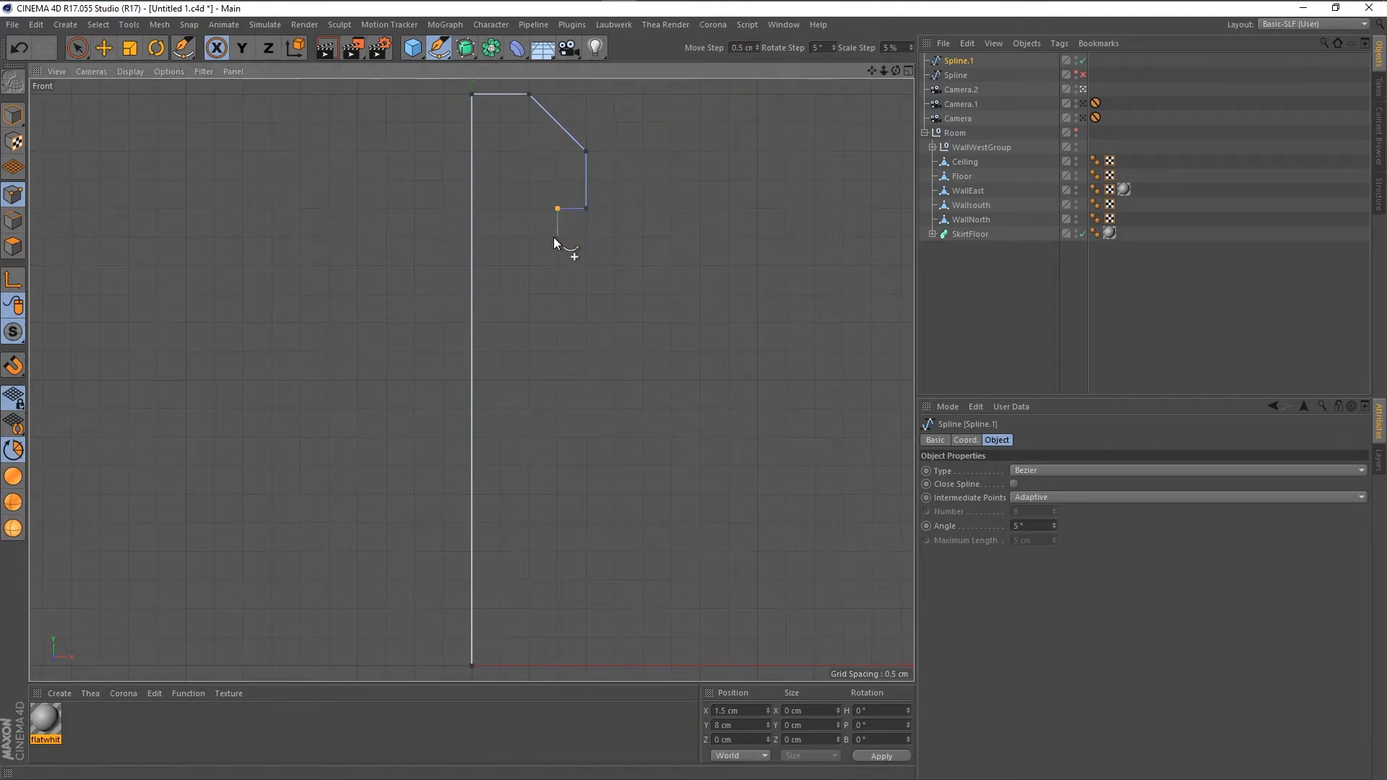
click(555, 237)
click(587, 237)
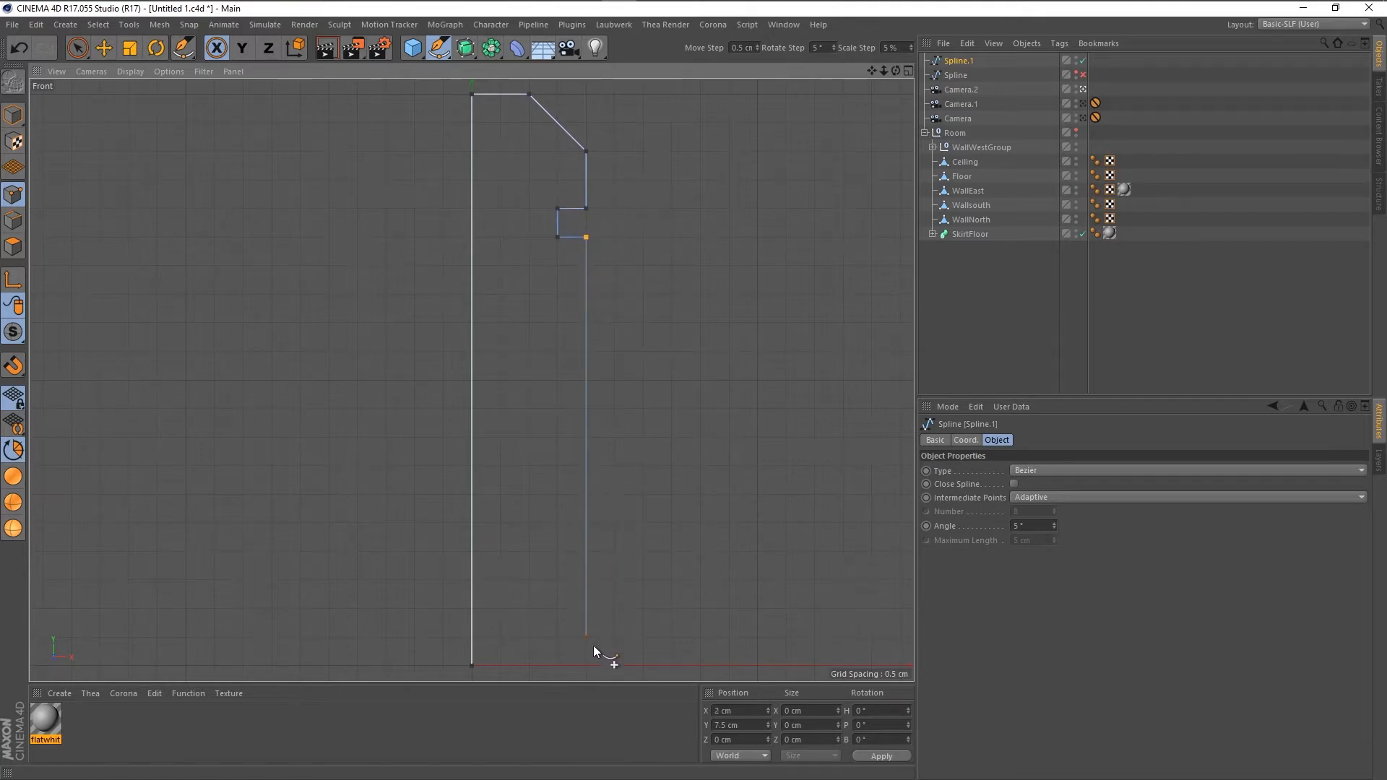
Add the last spline point at X 2, Y 0 cm, close the spline, and return to model mode in the four-view layout.
click(587, 666)
click(1015, 484)
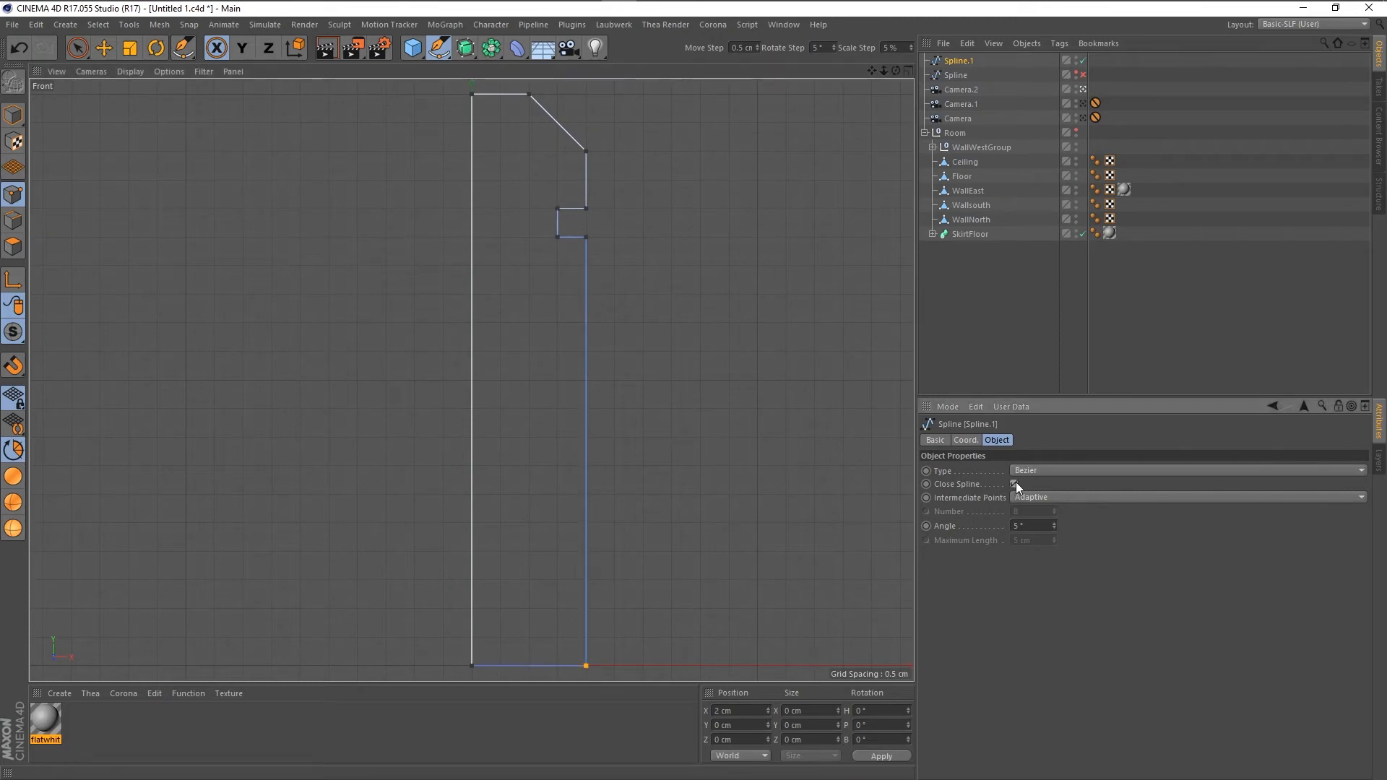
click(13, 114)
middle_click(642, 485)
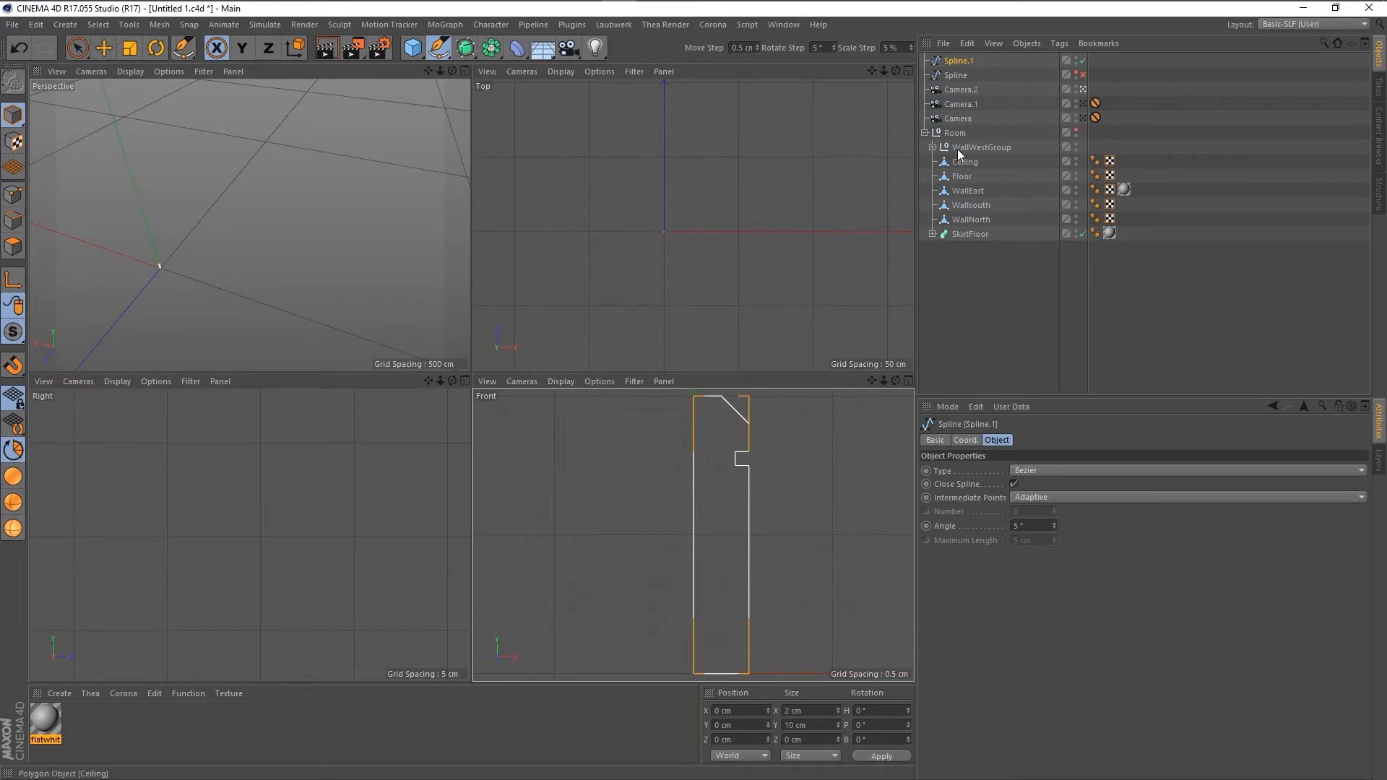
Rename the original spline as rail and the new closed spline as profile.
click(959, 75)
click(959, 75)
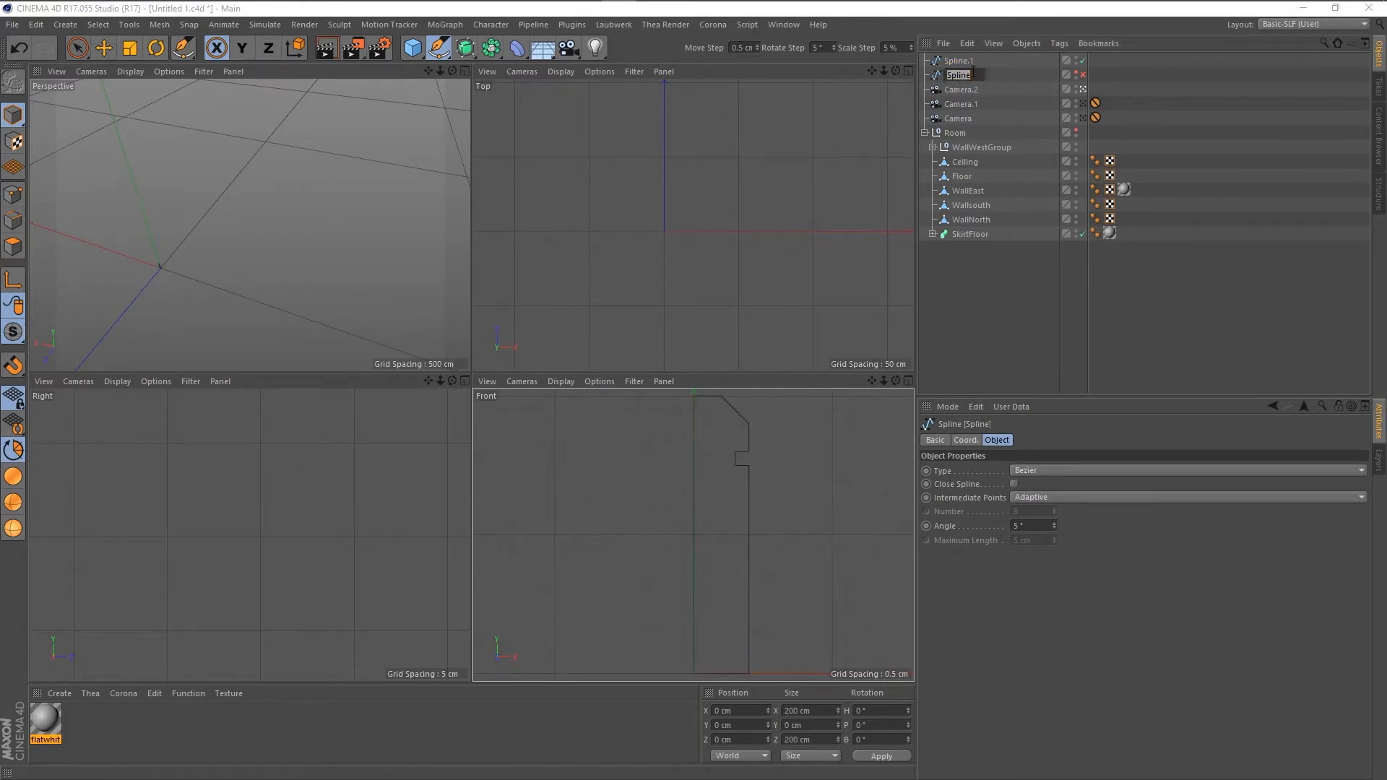
text(rail)
key(Return)
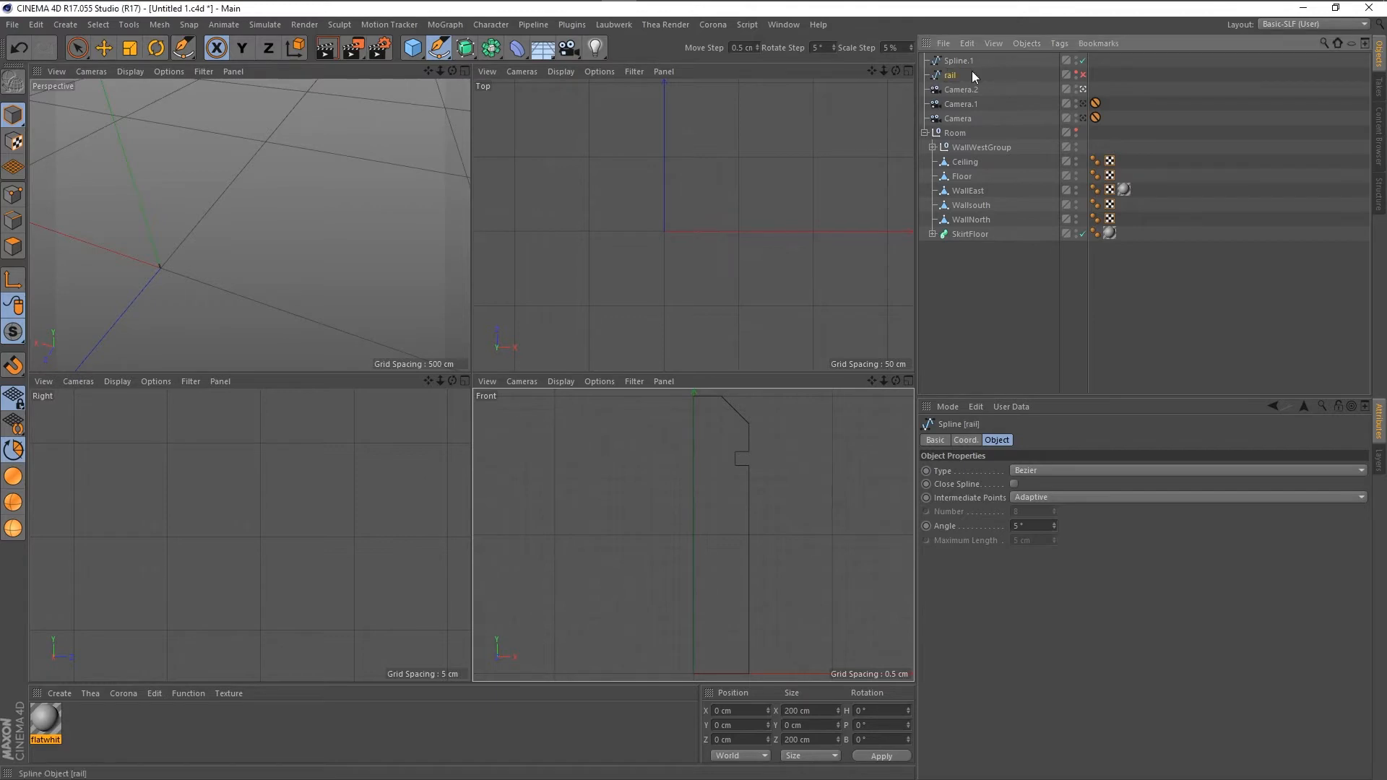
double_click(958, 62)
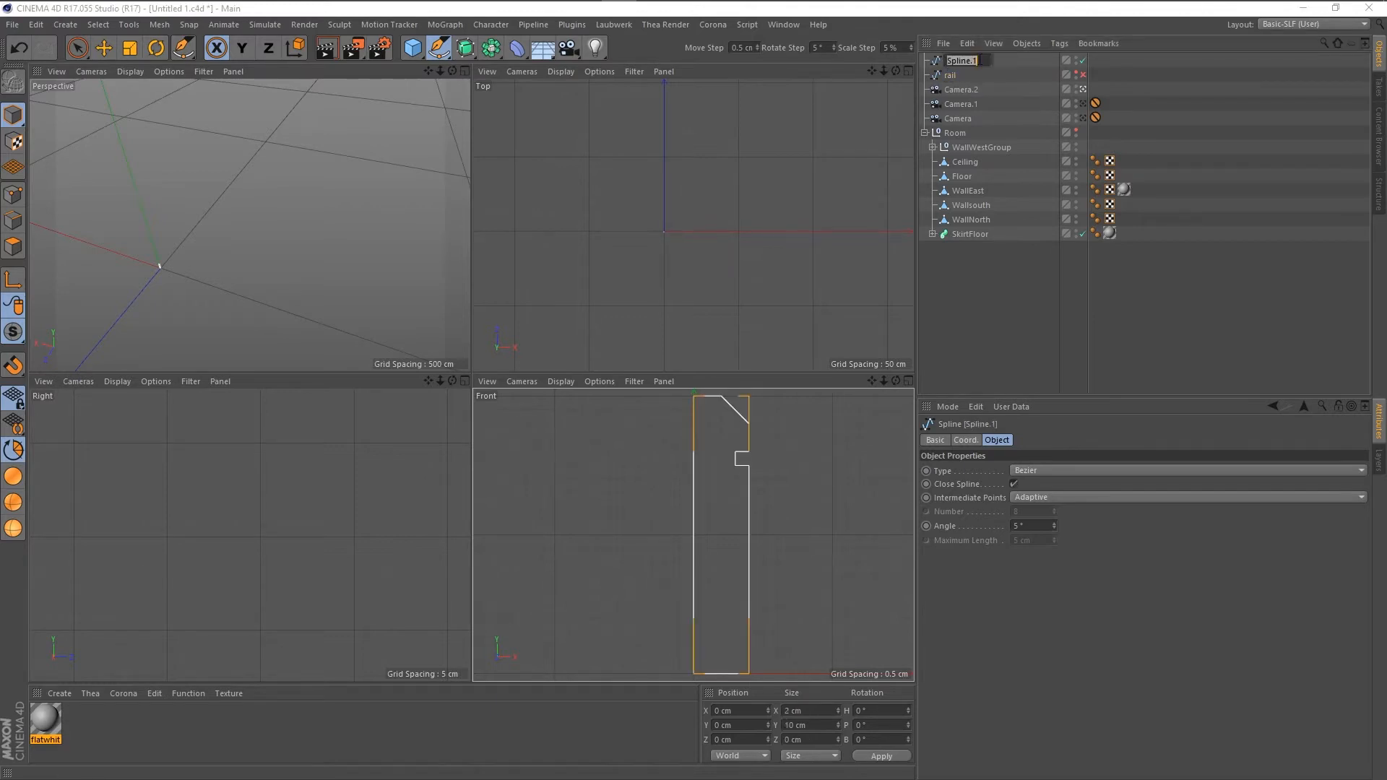
text(profile)
key(Return)
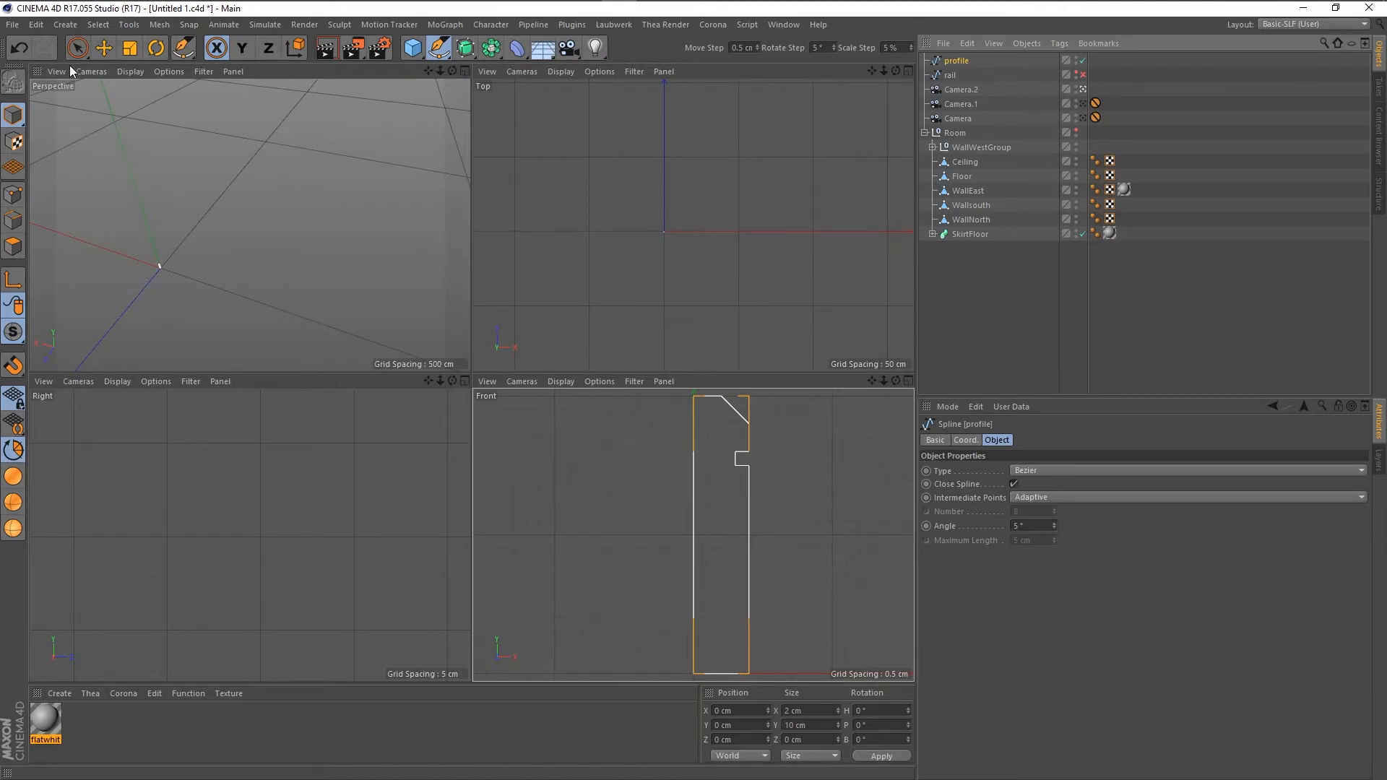
Add a Sweep as parent of the rail spline and place the profile spline inside it, above the rail.
click(78, 48)
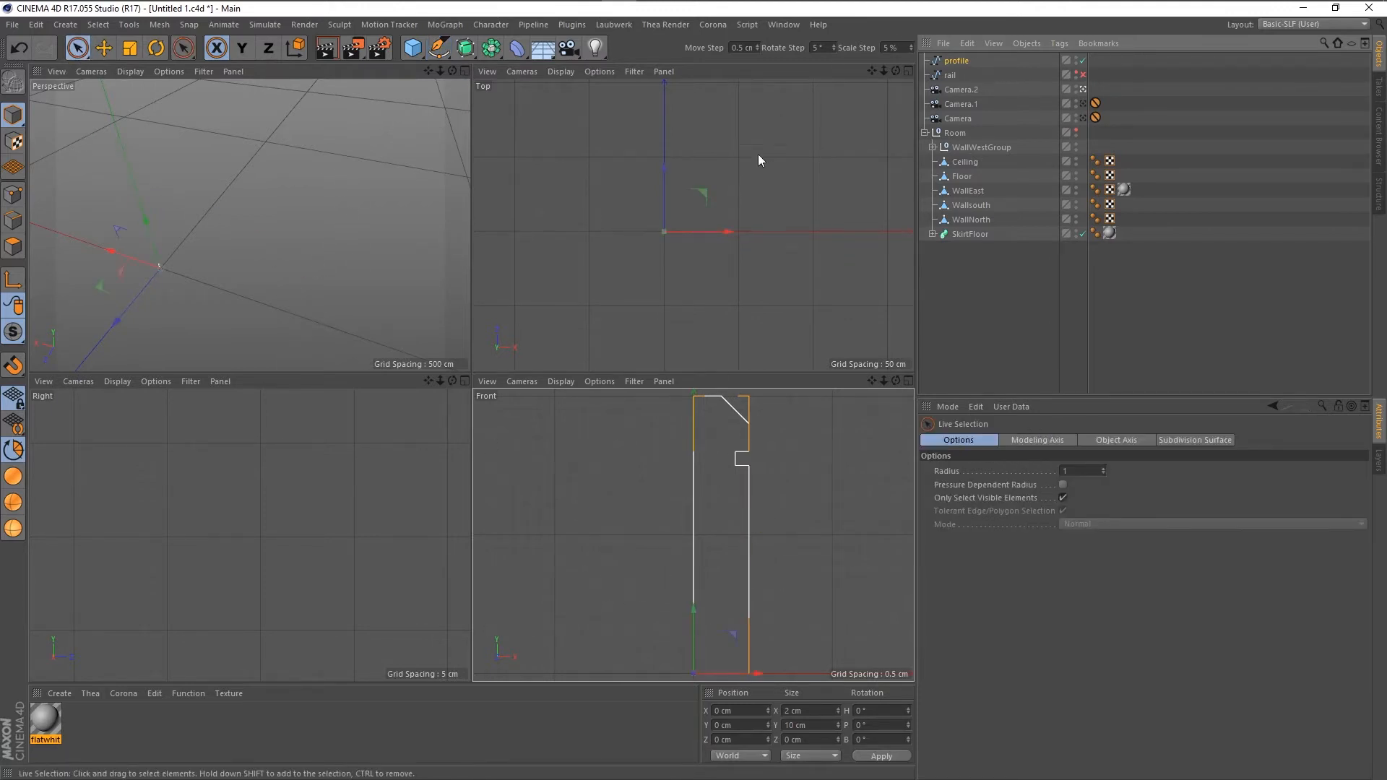
click(949, 77)
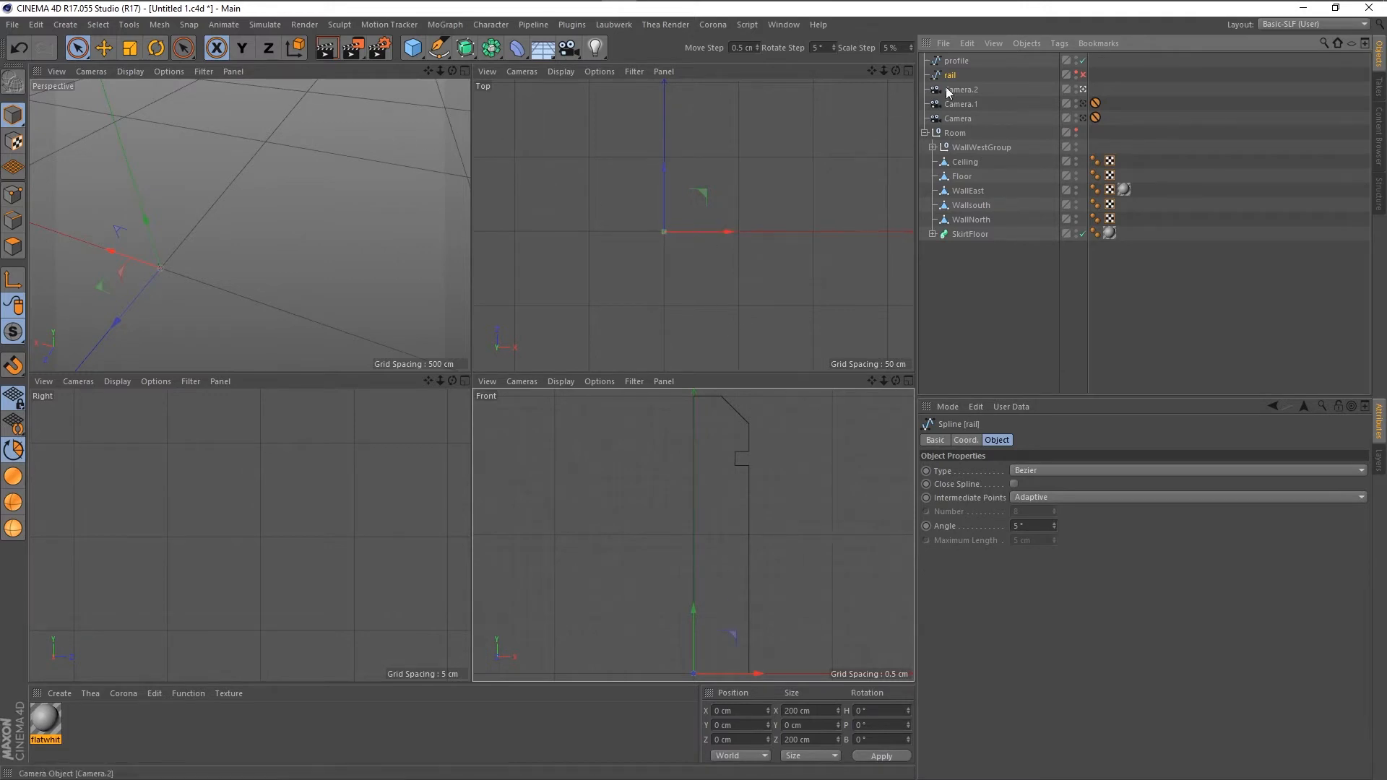
click(467, 49)
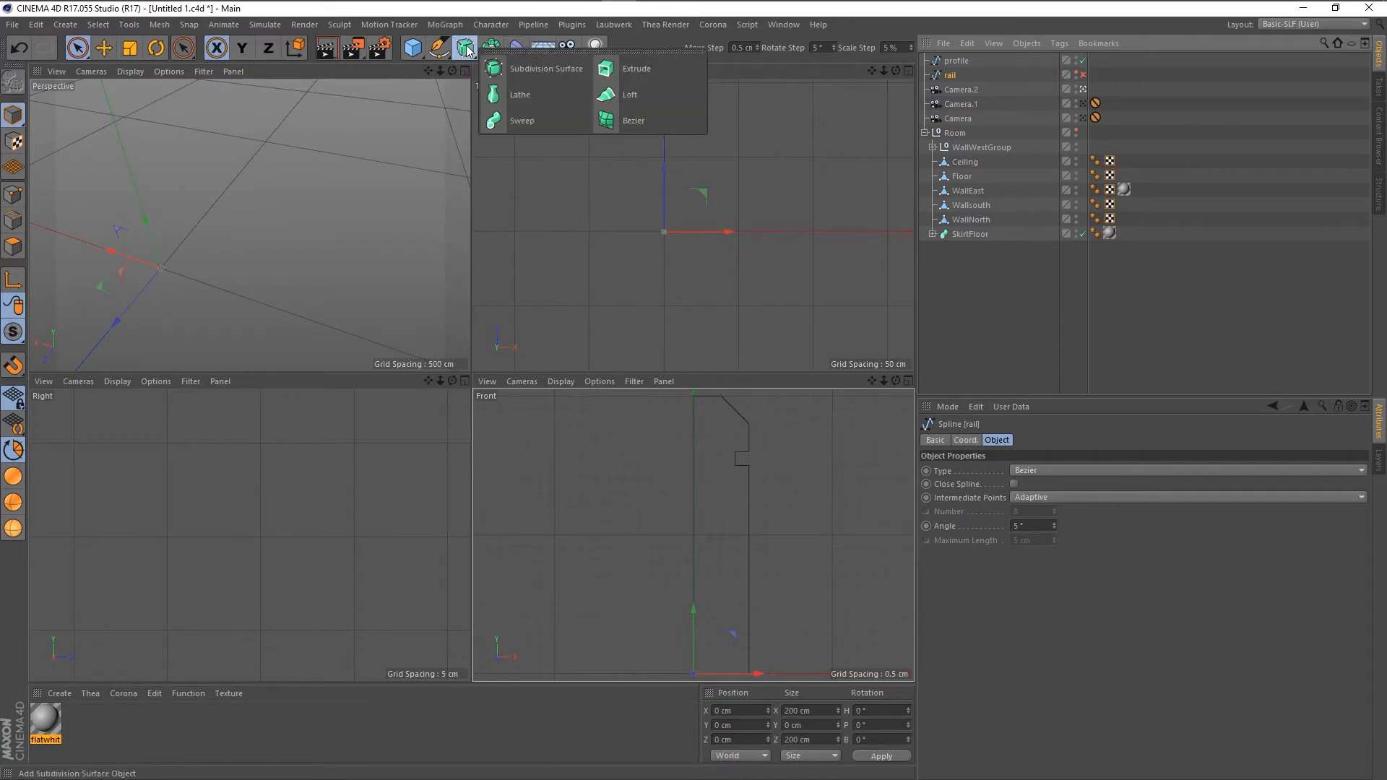
alt+click(487, 122)
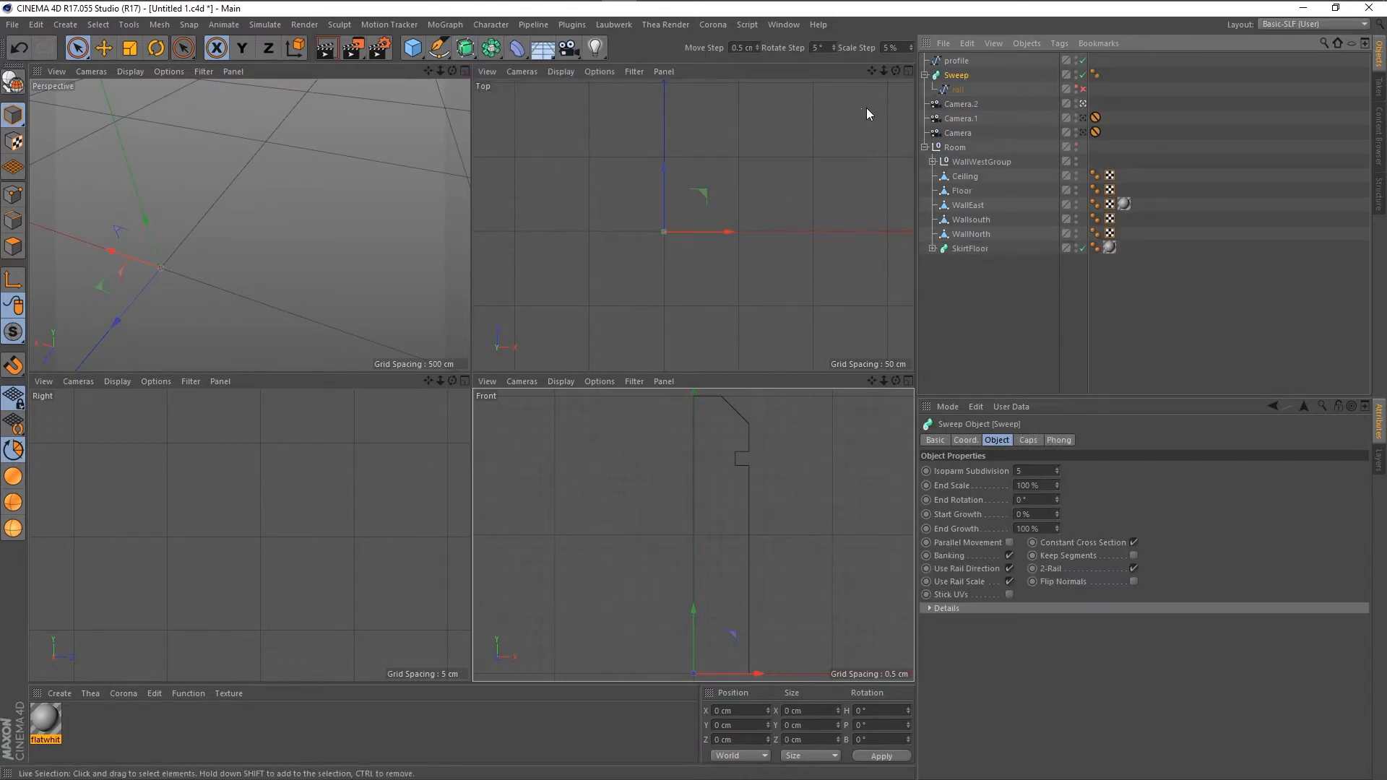
drag(955, 65, 957, 81)
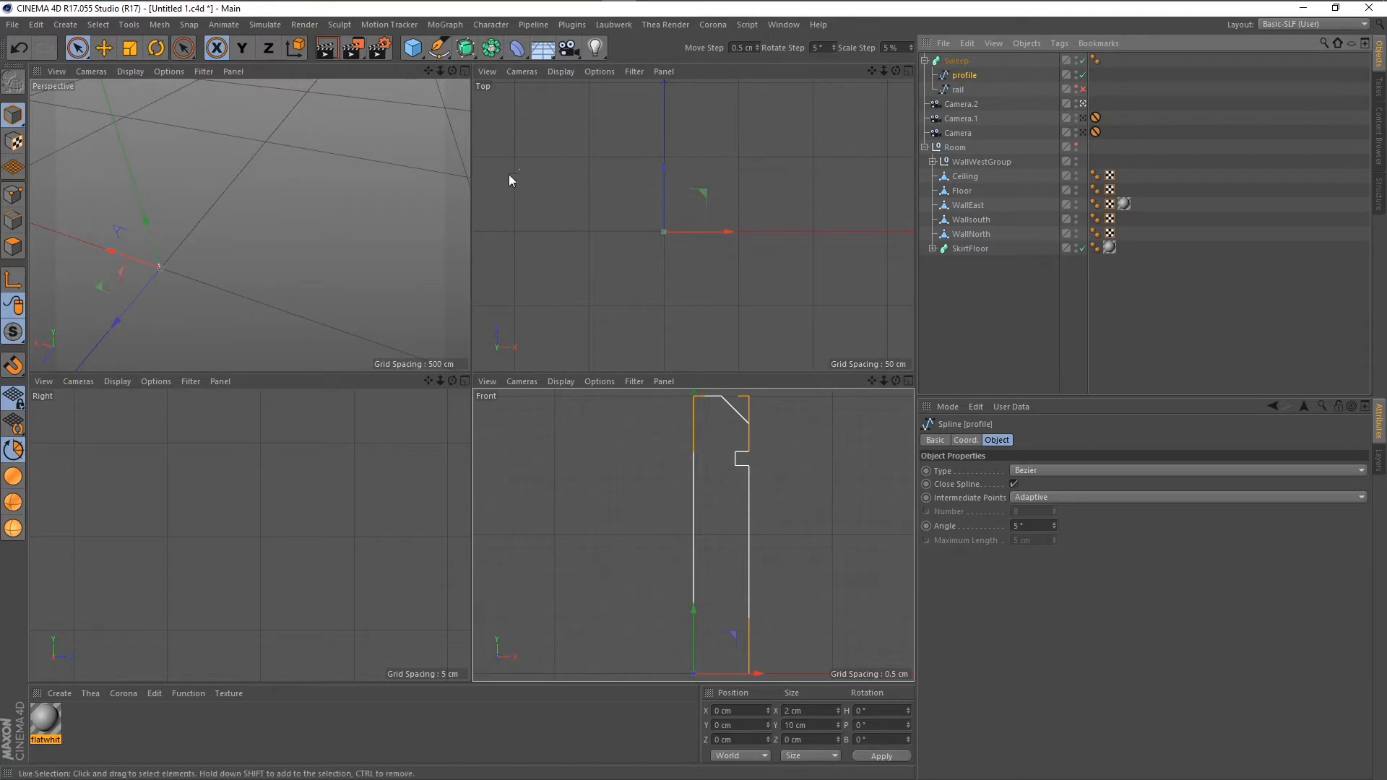
Select all points of the rail spline in point mode.
click(219, 282)
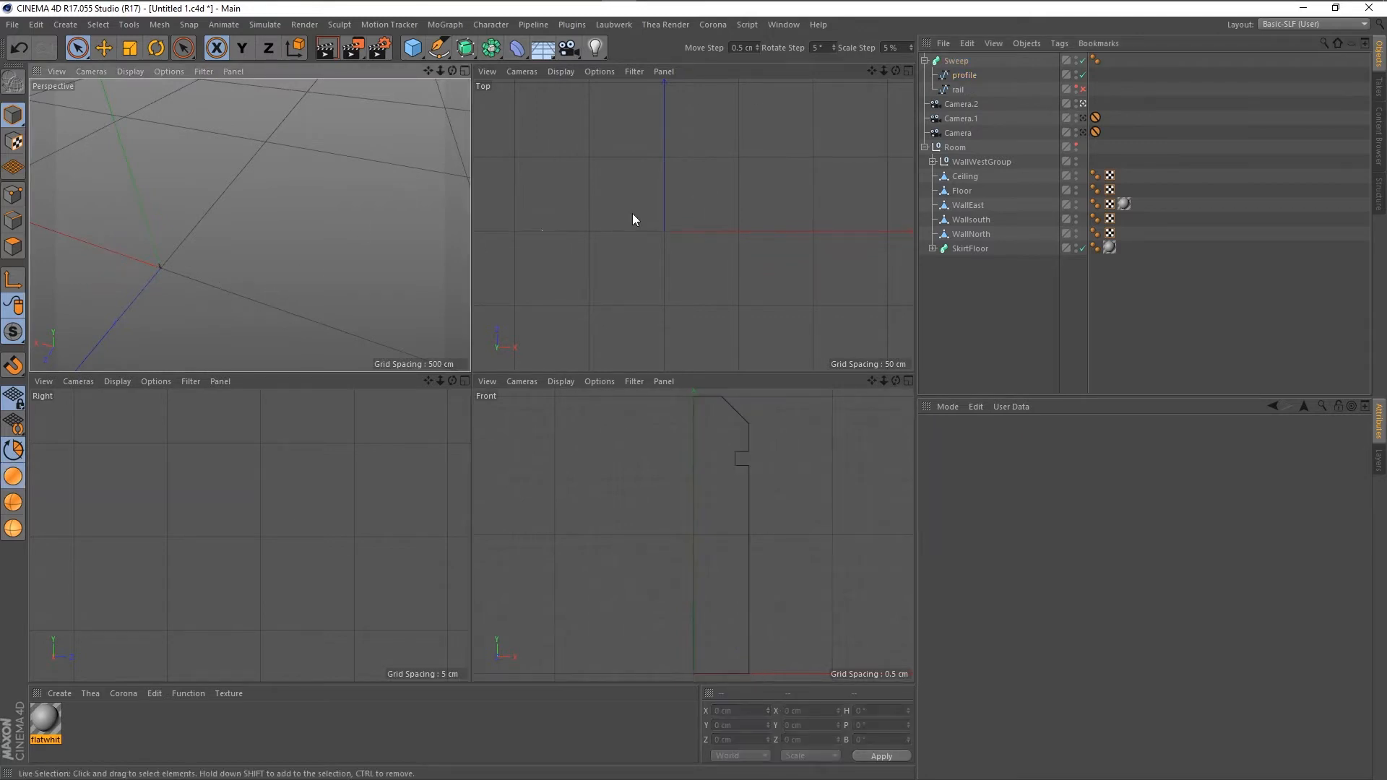
click(958, 89)
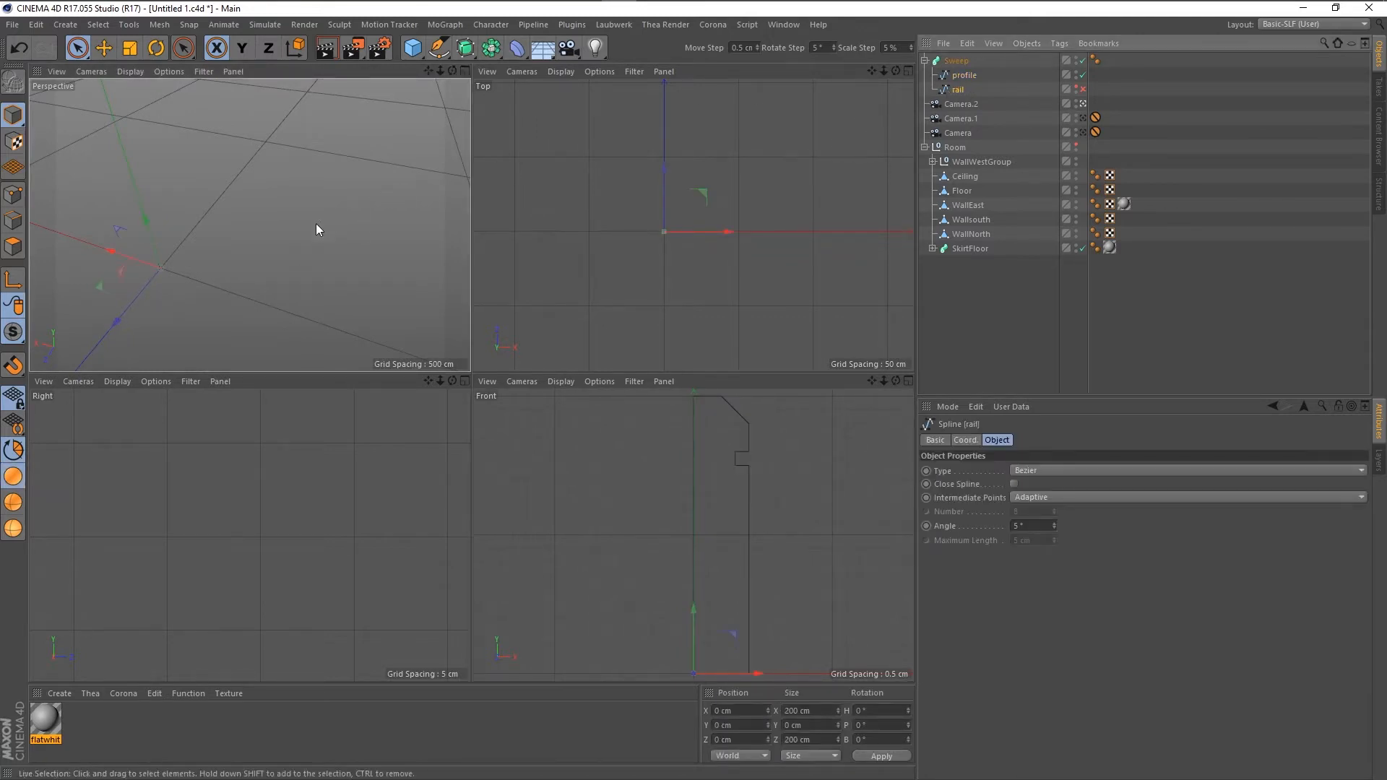
scroll(148, 288, up, 3)
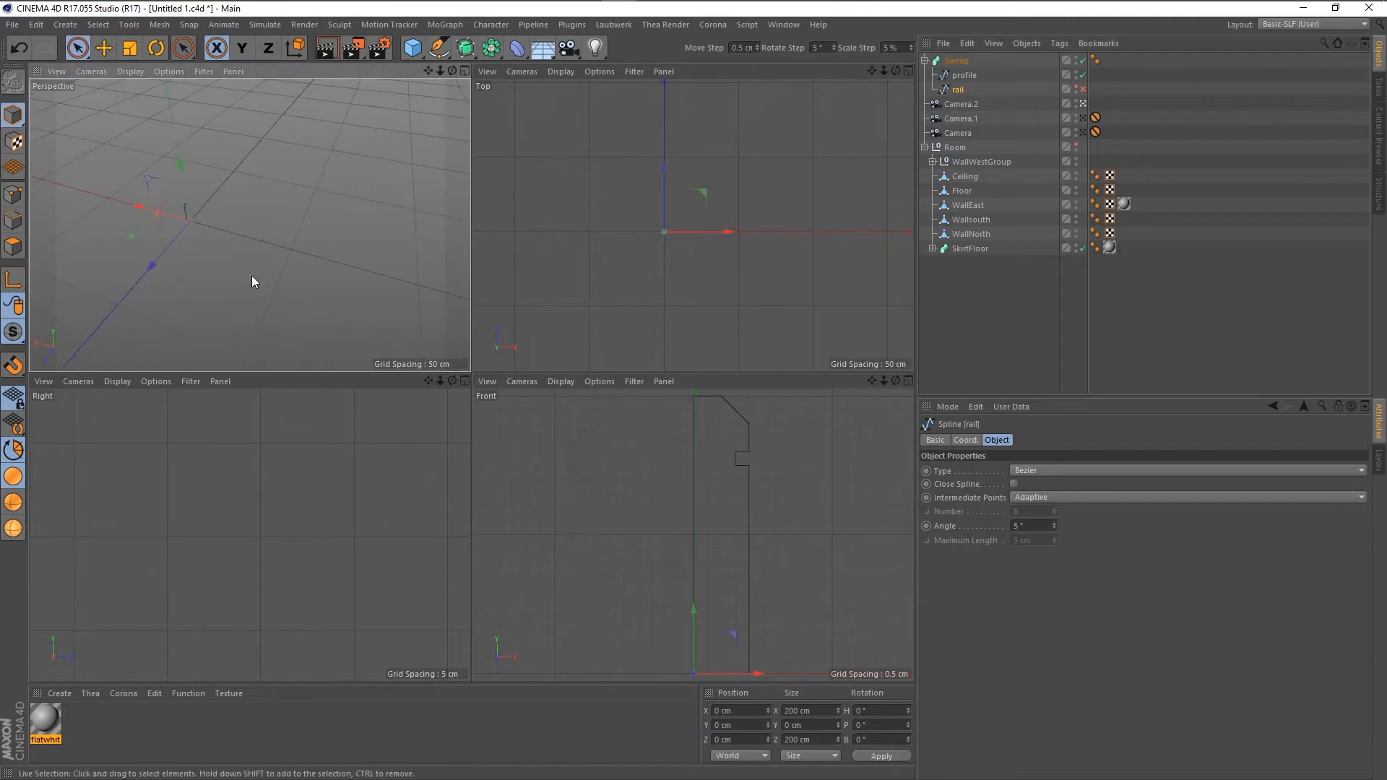
click(13, 195)
key(ctrl+a)
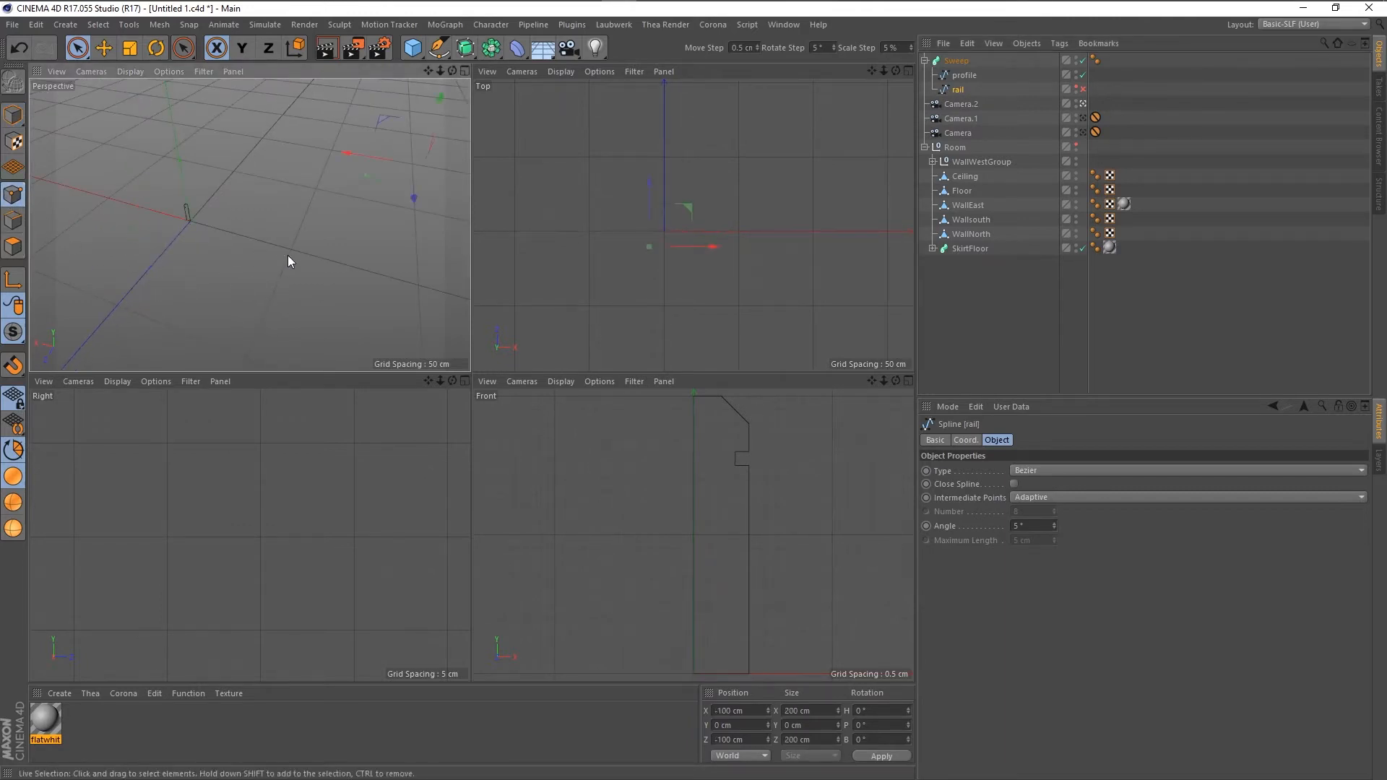
Make the rail spline visible in the viewports and enable it for the Sweep.
scroll(285, 264, down, 3)
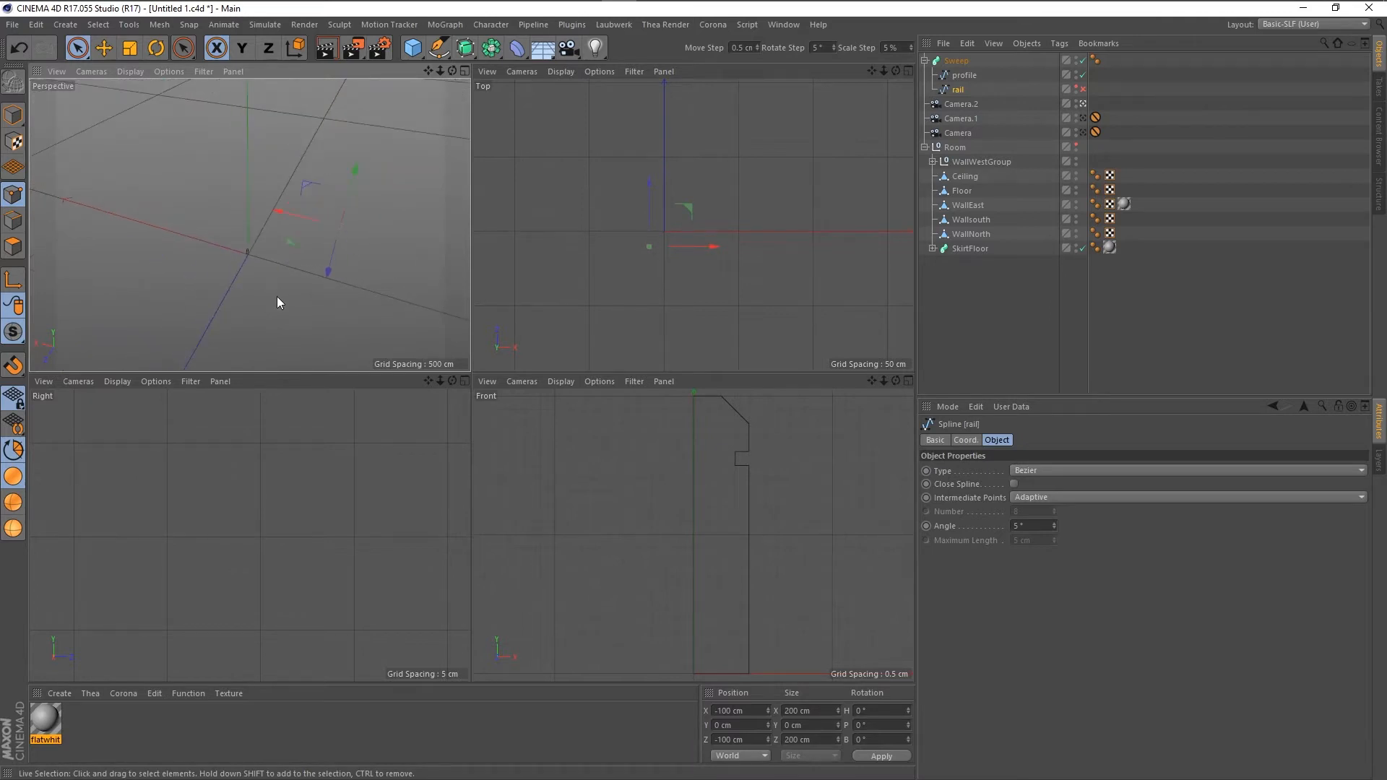
scroll(276, 296, up, 4)
alt+middle_drag(195, 260, 260, 362)
scroll(248, 228, up, 4)
scroll(247, 228, down, 3)
alt+drag(240, 273, 410, 297)
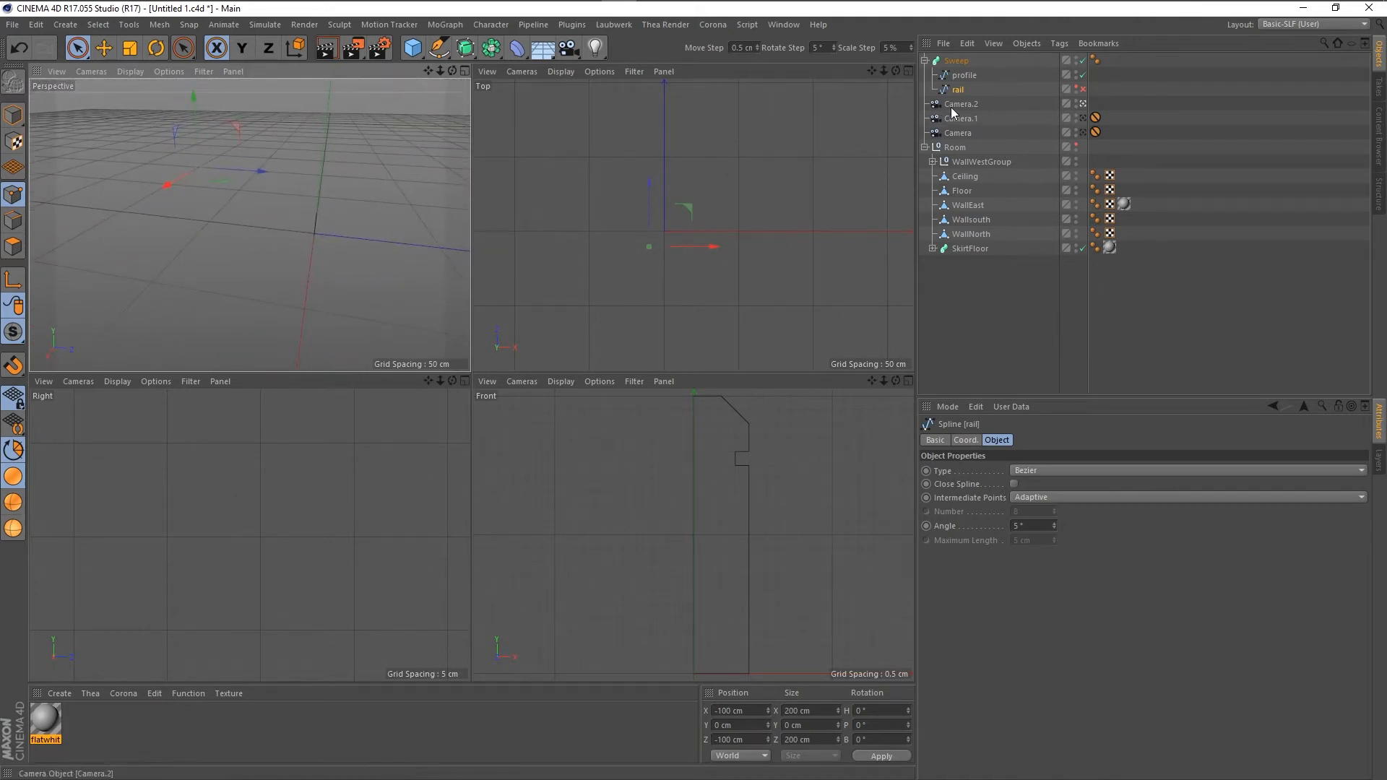
click(1076, 86)
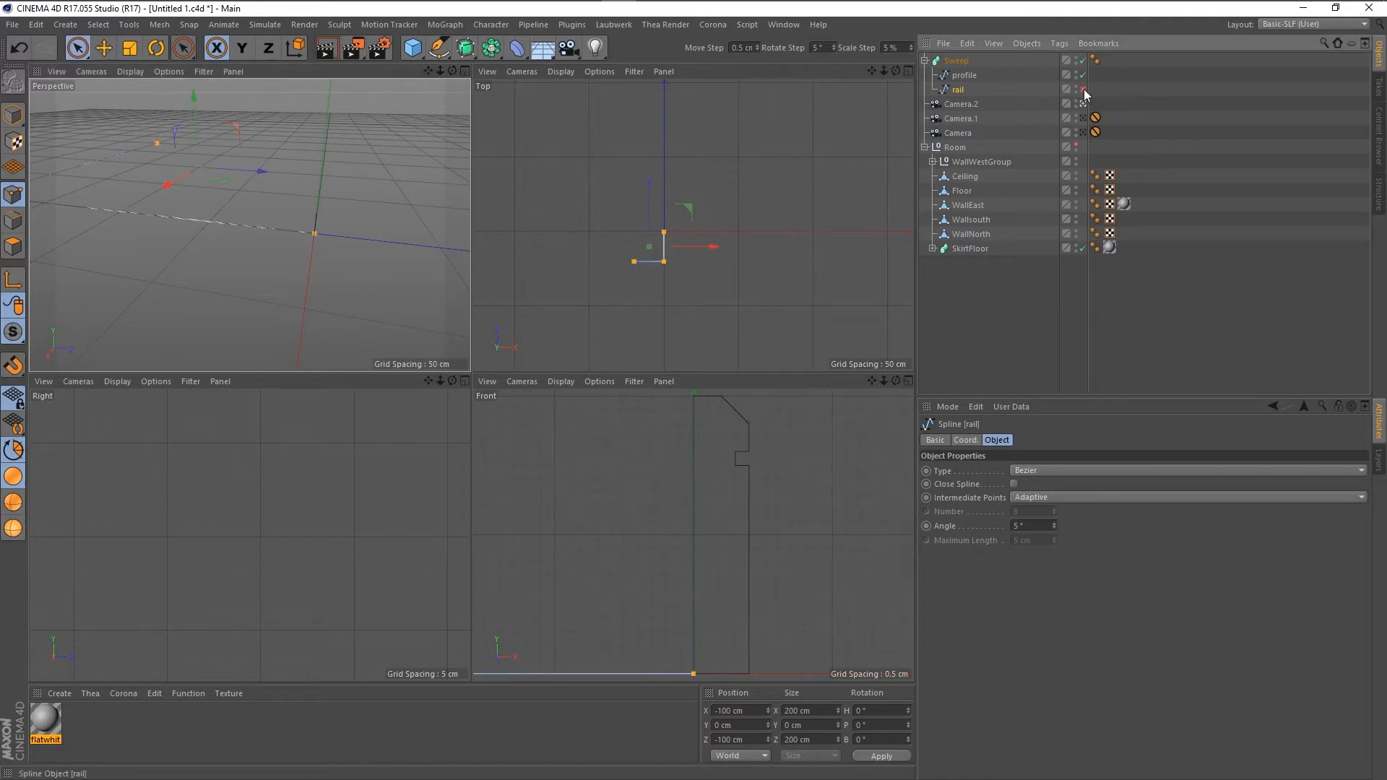
click(1083, 89)
Move the rail's corner point along Z to the other side of the origin and set its Z position to 200 cm.
alt+drag(423, 262, 433, 347)
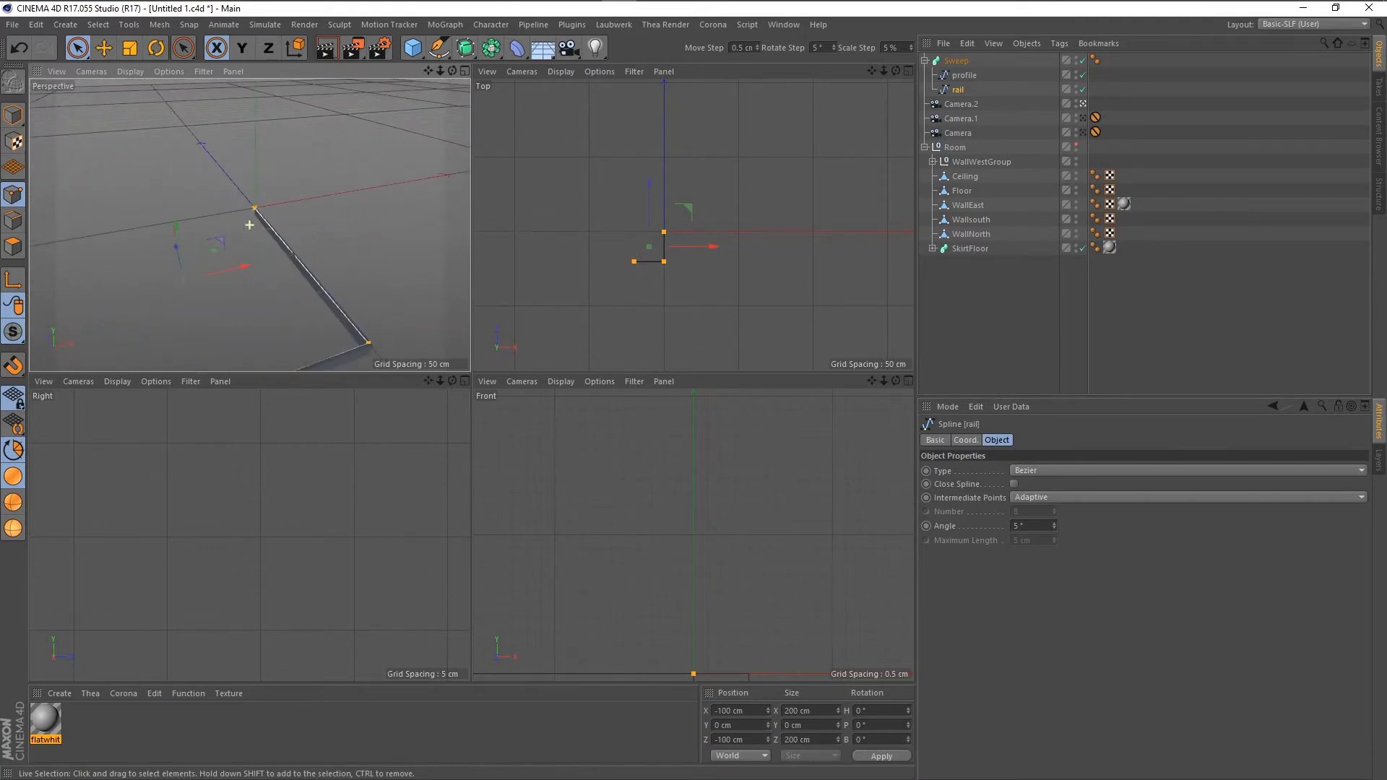
alt+drag(184, 302, 183, 318)
scroll(269, 181, down, 4)
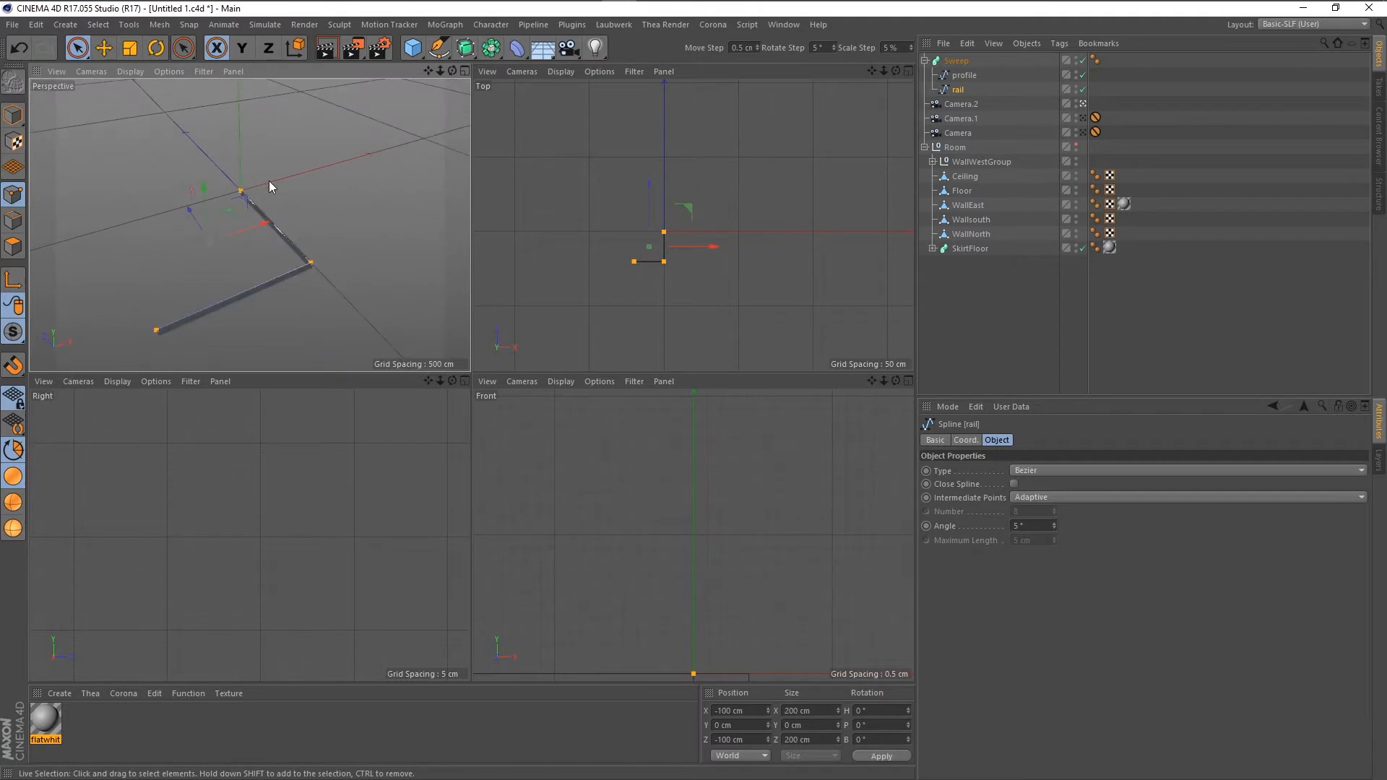
scroll(177, 279, up, 5)
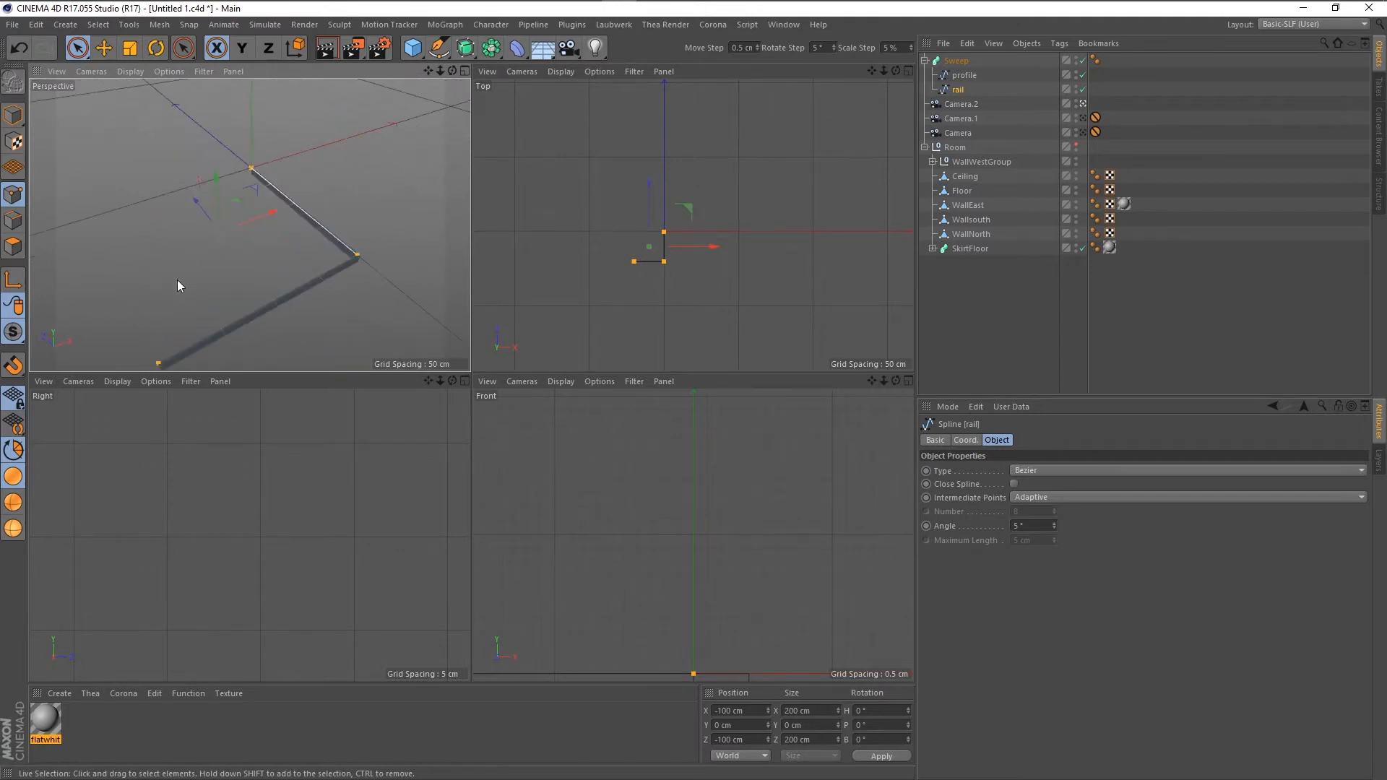
scroll(254, 195, down, 2)
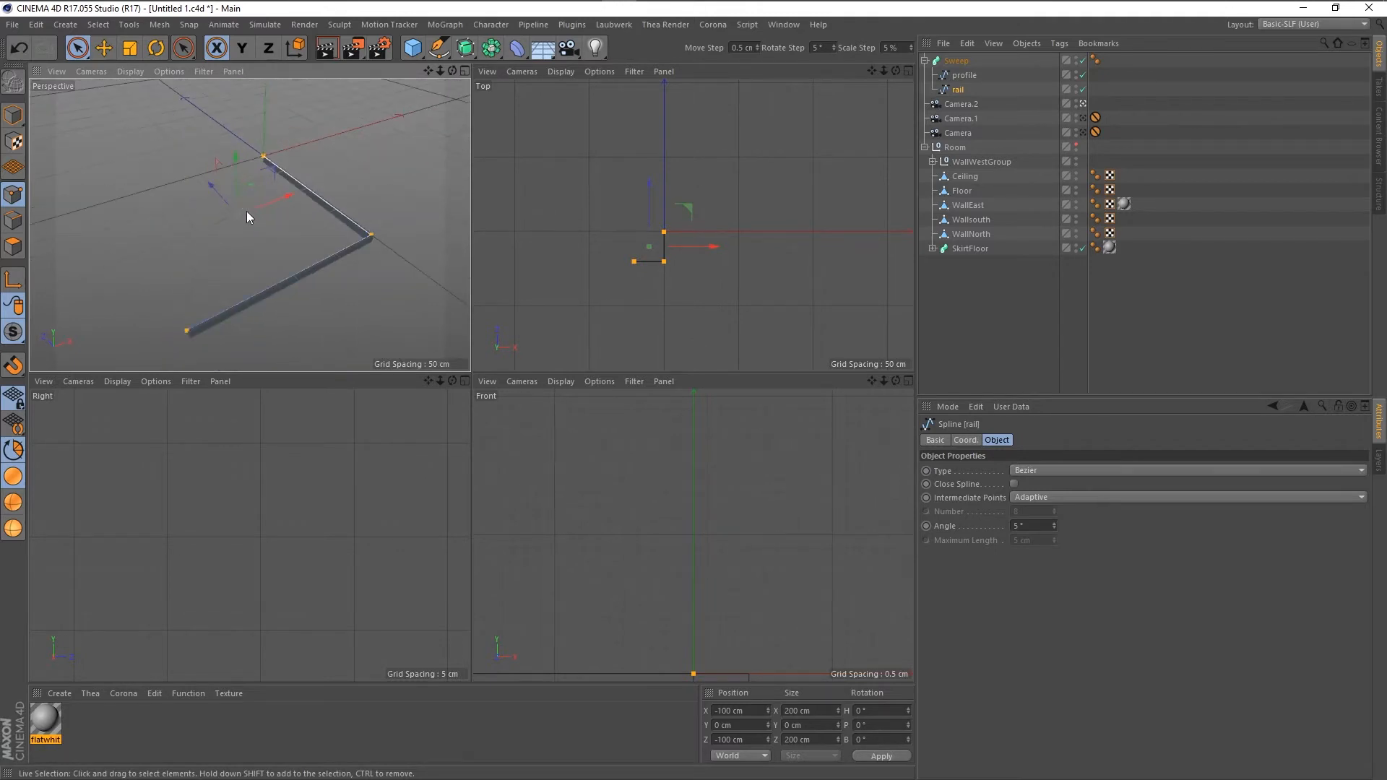
click(371, 234)
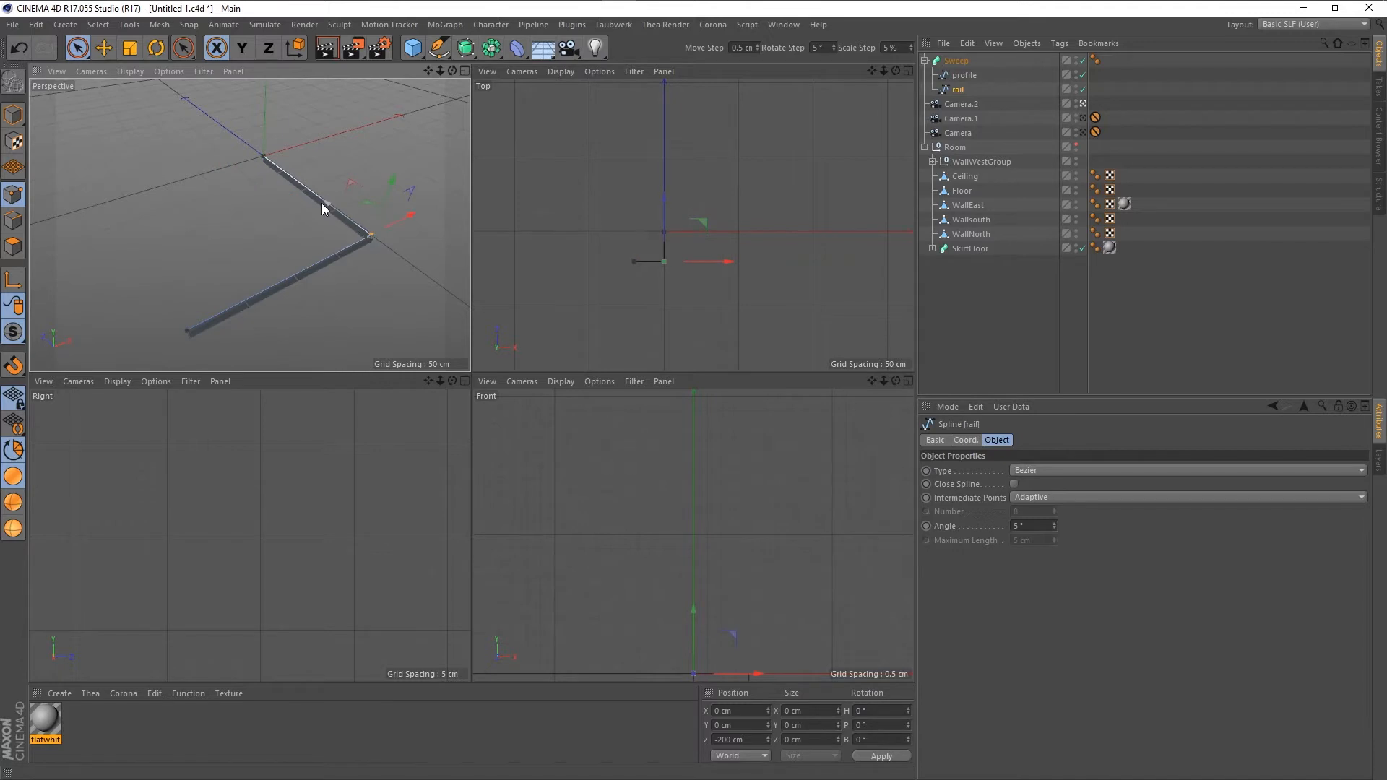
drag(326, 206, 176, 106)
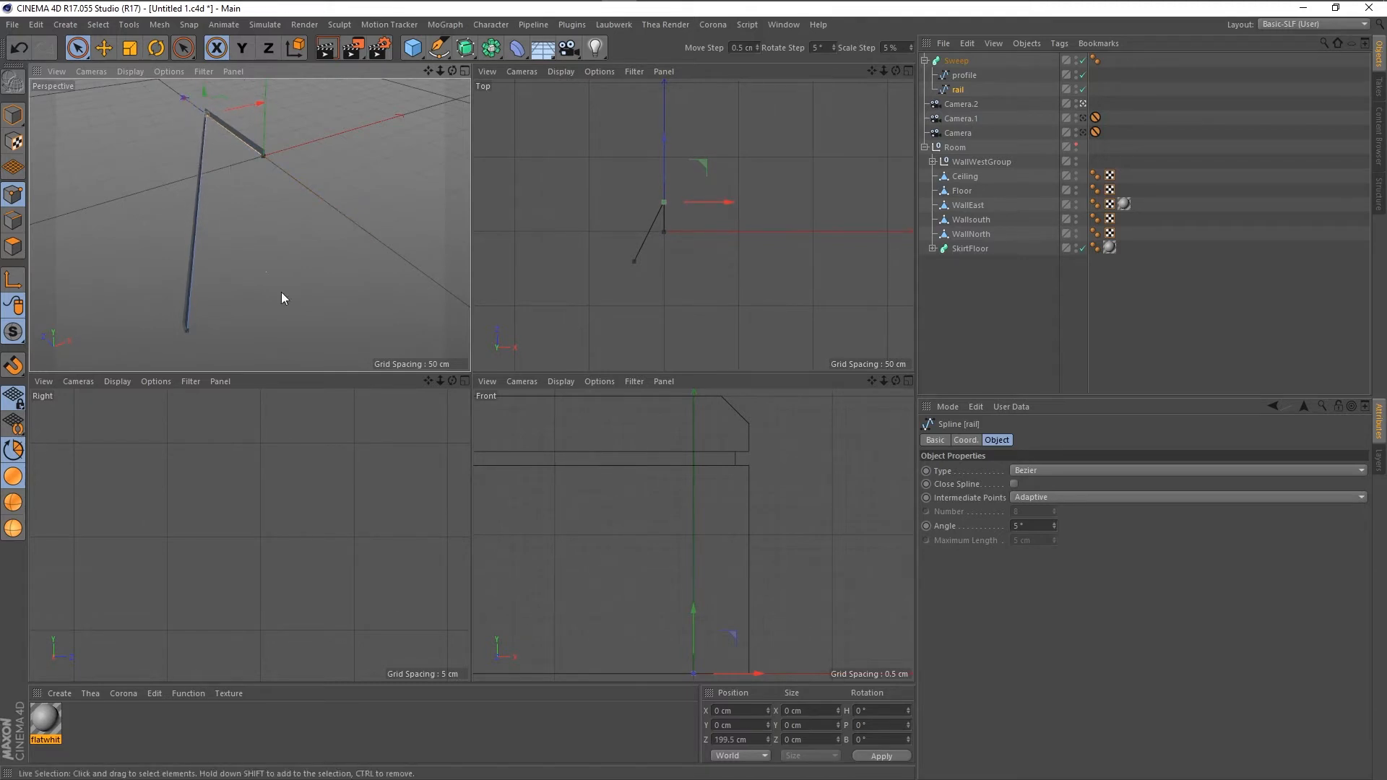
click(757, 740)
text(200)
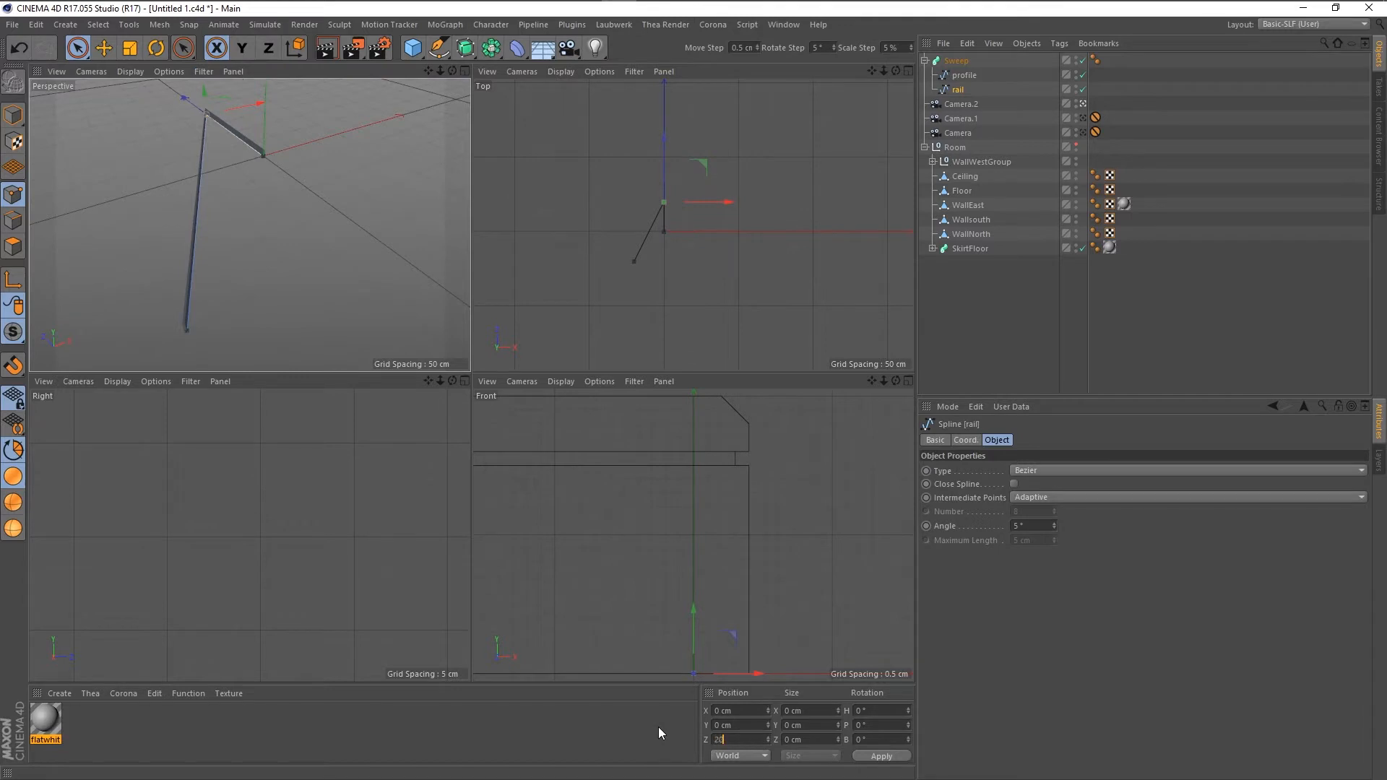
key(Return)
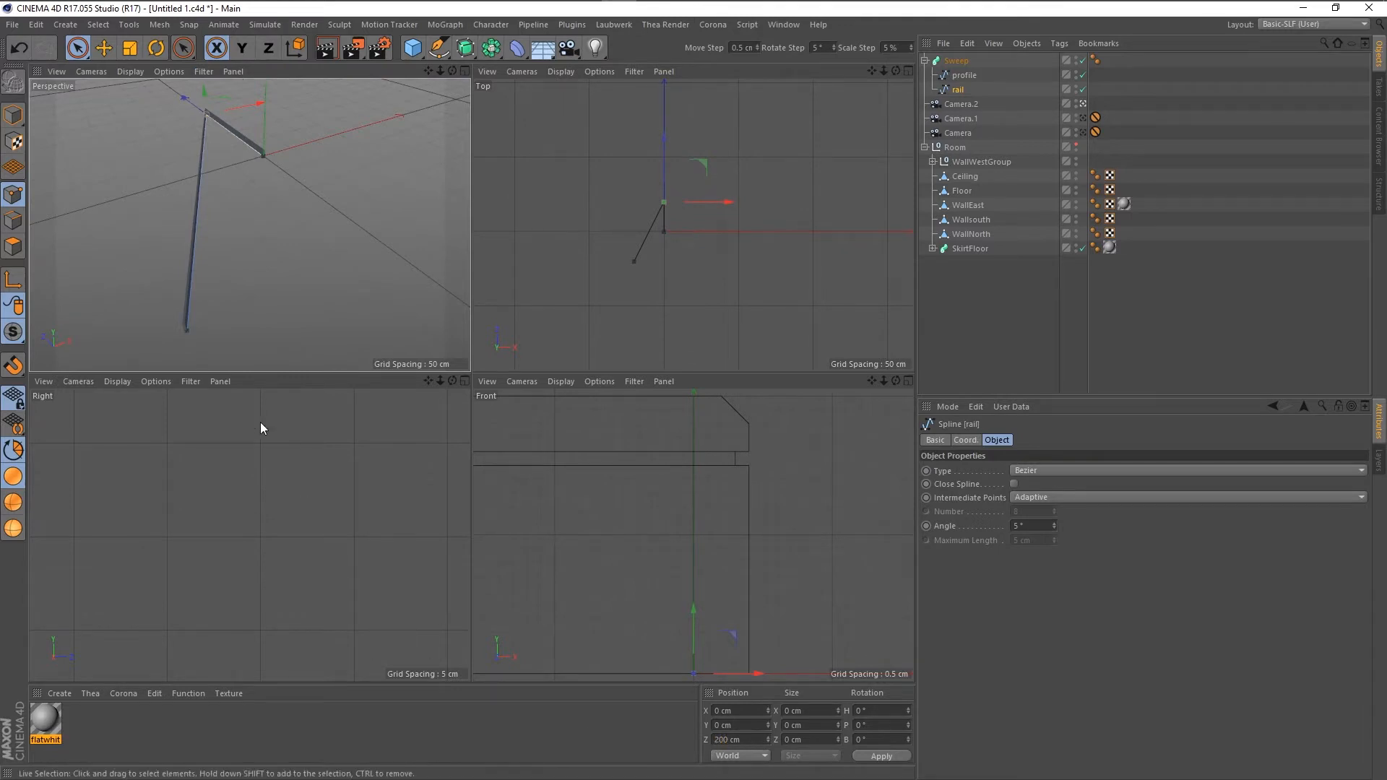
Move the rail's free end point along Z past the origin and set its position to Z 200 cm and X 400 cm.
click(191, 332)
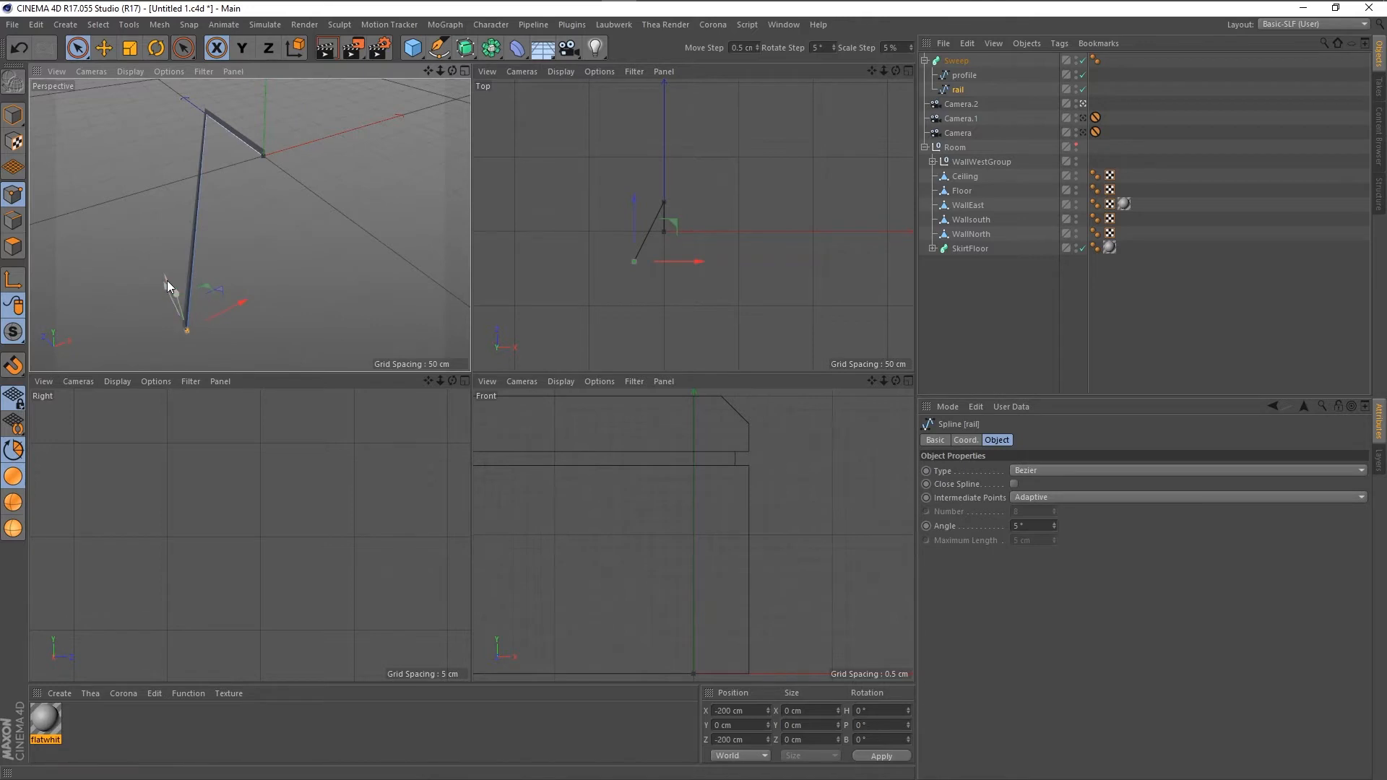
drag(163, 288, 107, 168)
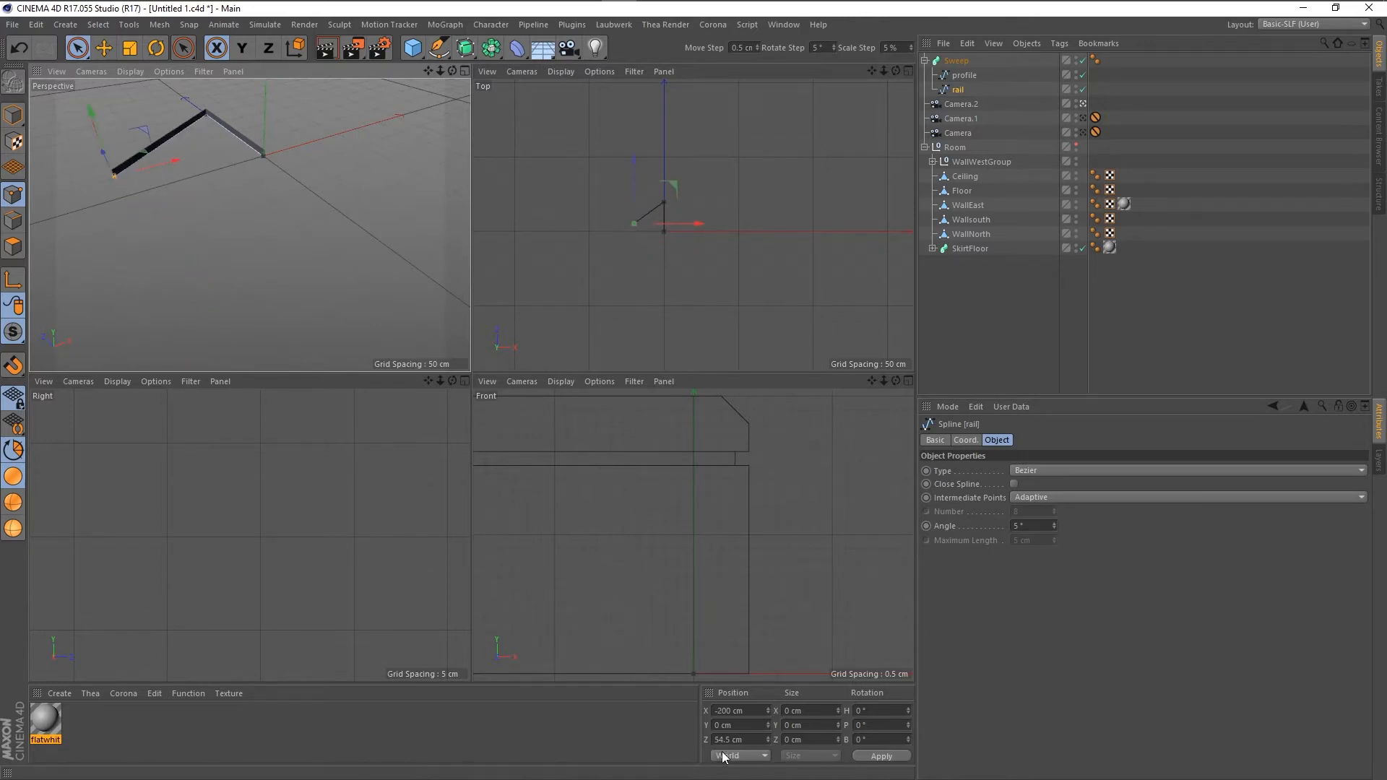
click(754, 737)
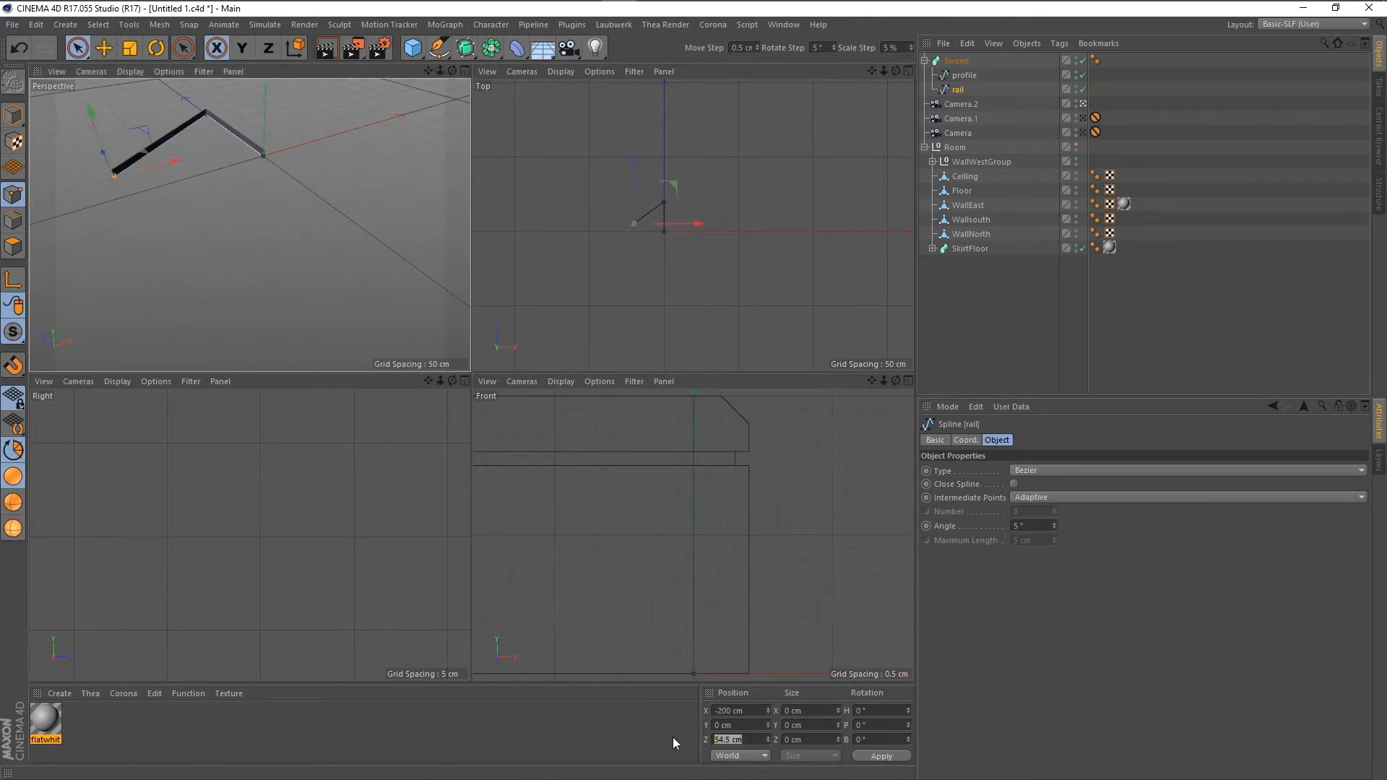
text(200)
key(Return)
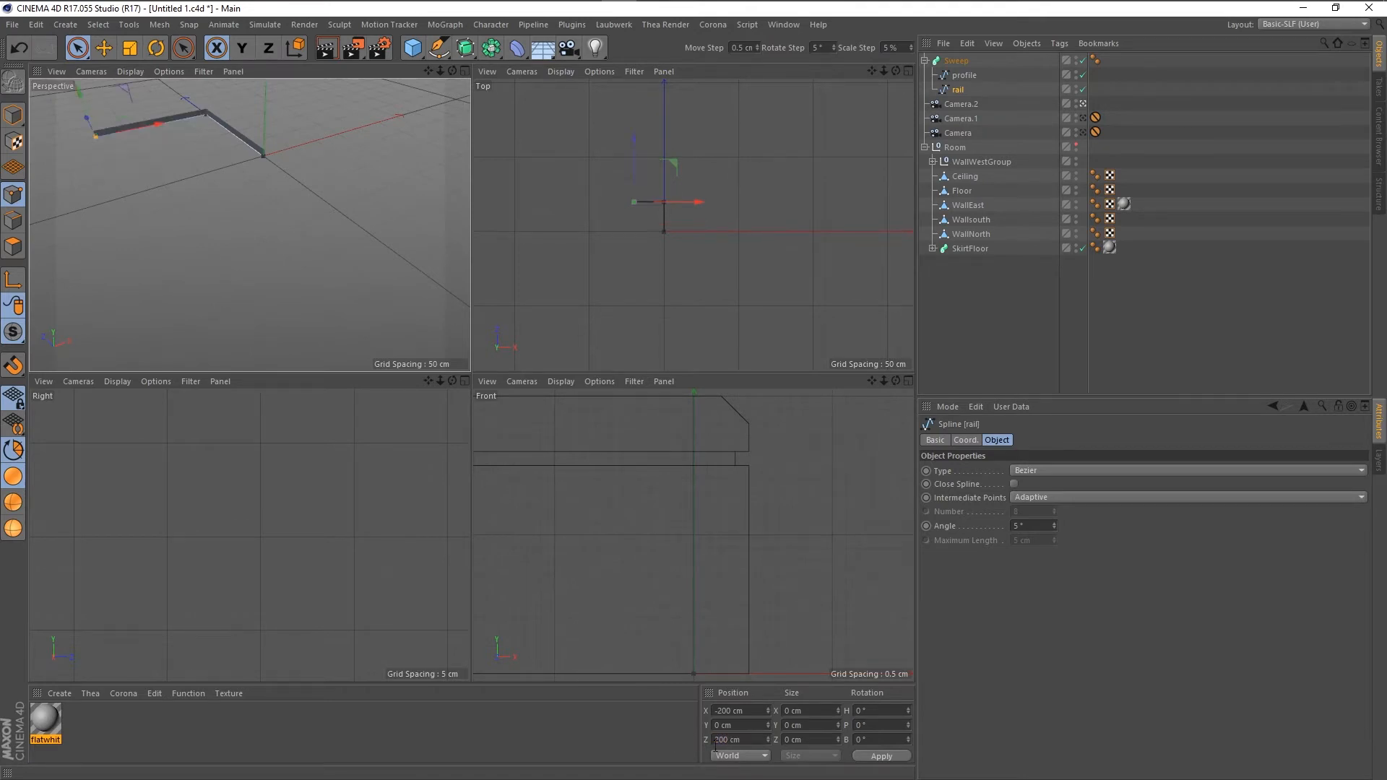
click(756, 711)
text(400)
key(Return)
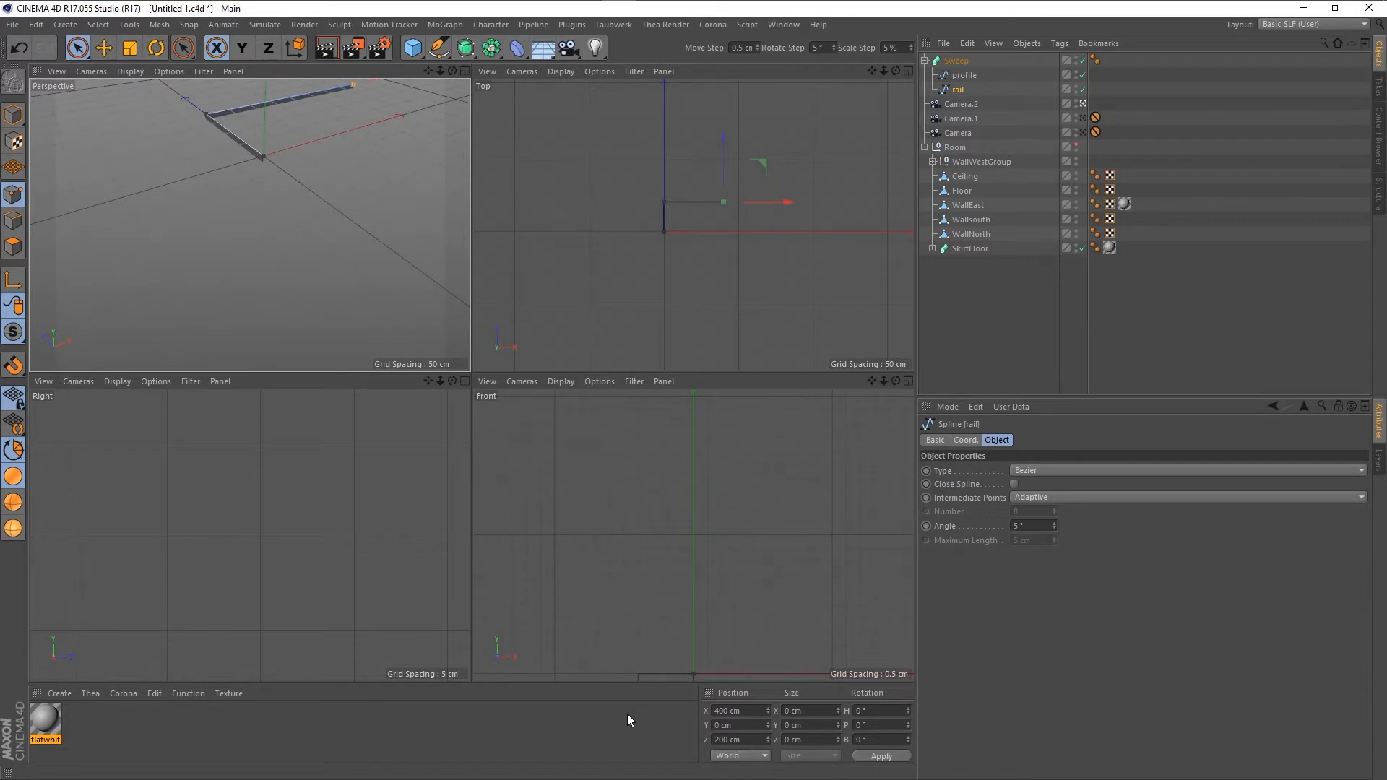
Inspect how the swept skirting sits relative to the rail, first in perspective and in an enlarged front view.
scroll(256, 148, up, 8)
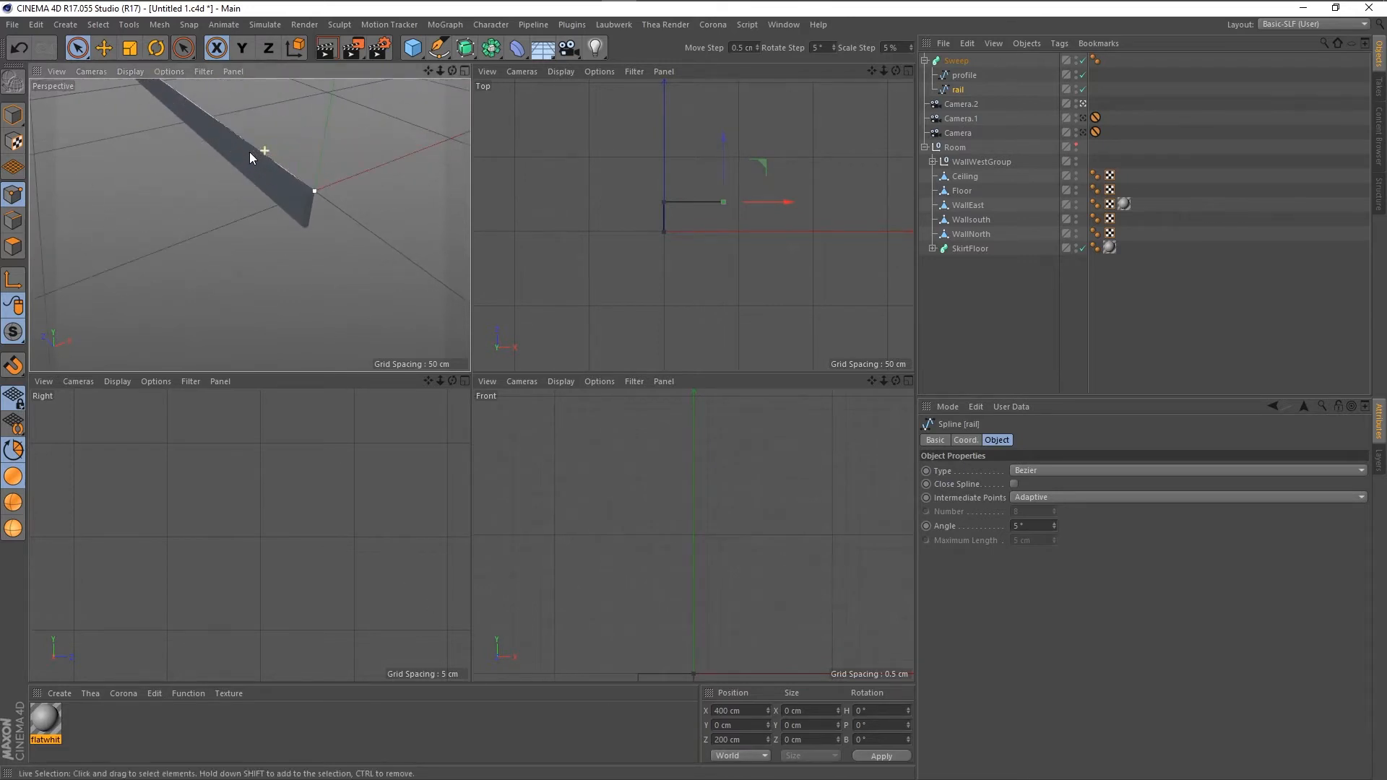
alt+drag(308, 266, 125, 224)
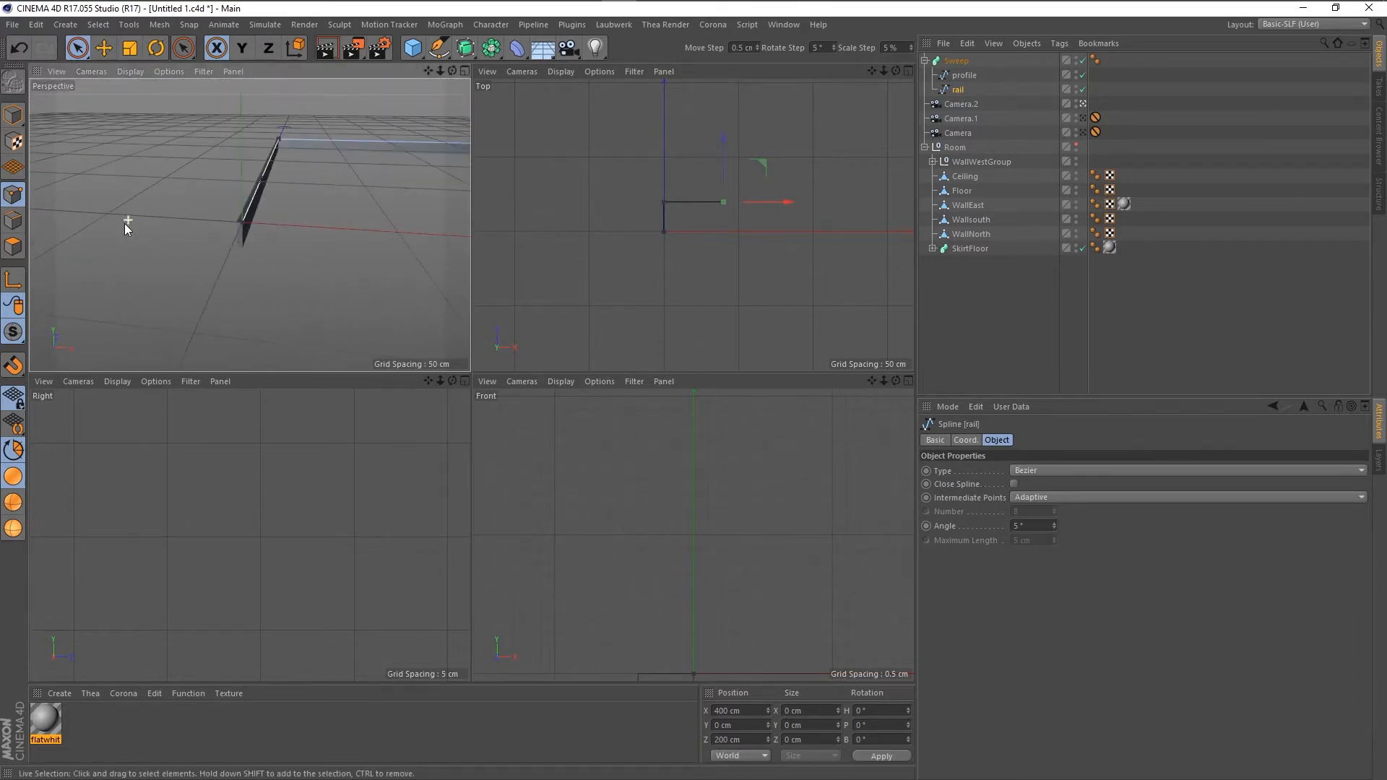
alt+drag(288, 223, 310, 269)
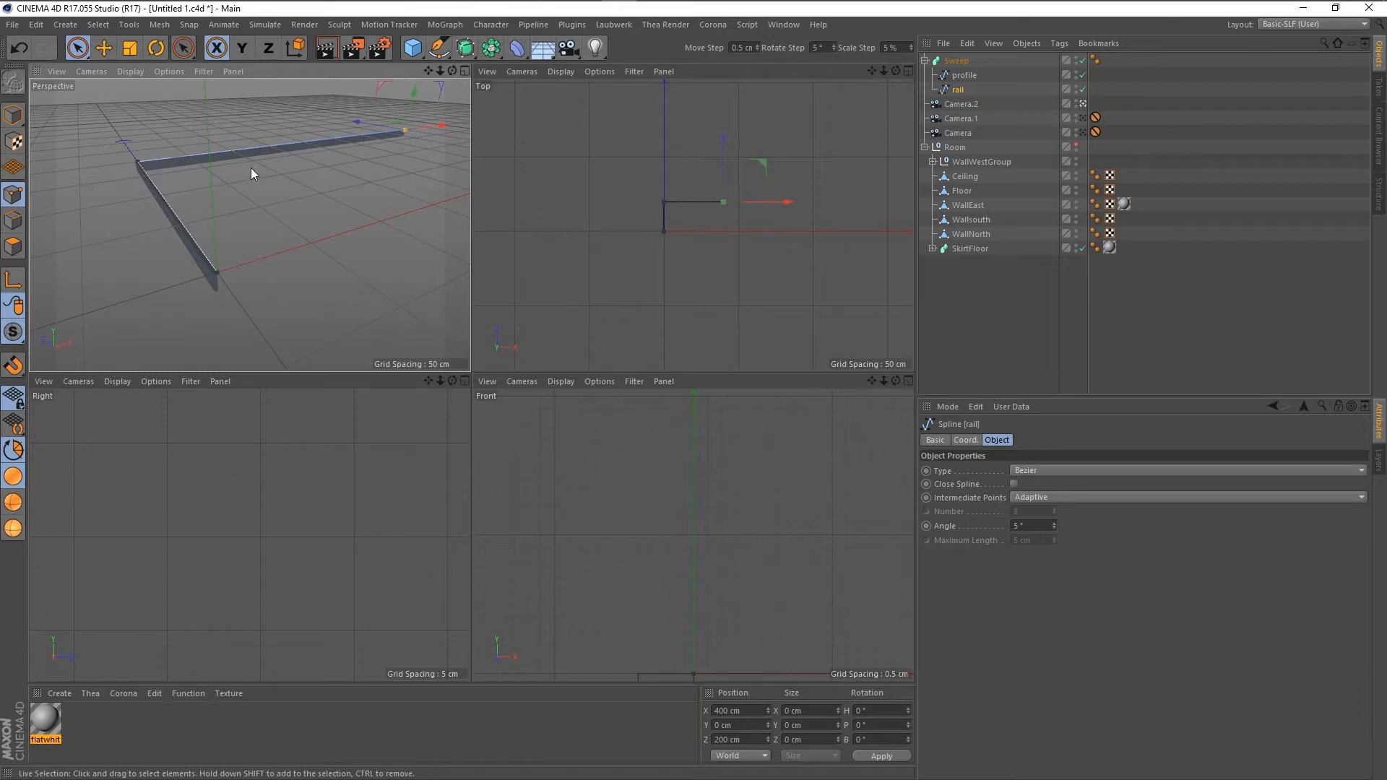
click(614, 450)
middle_click(595, 464)
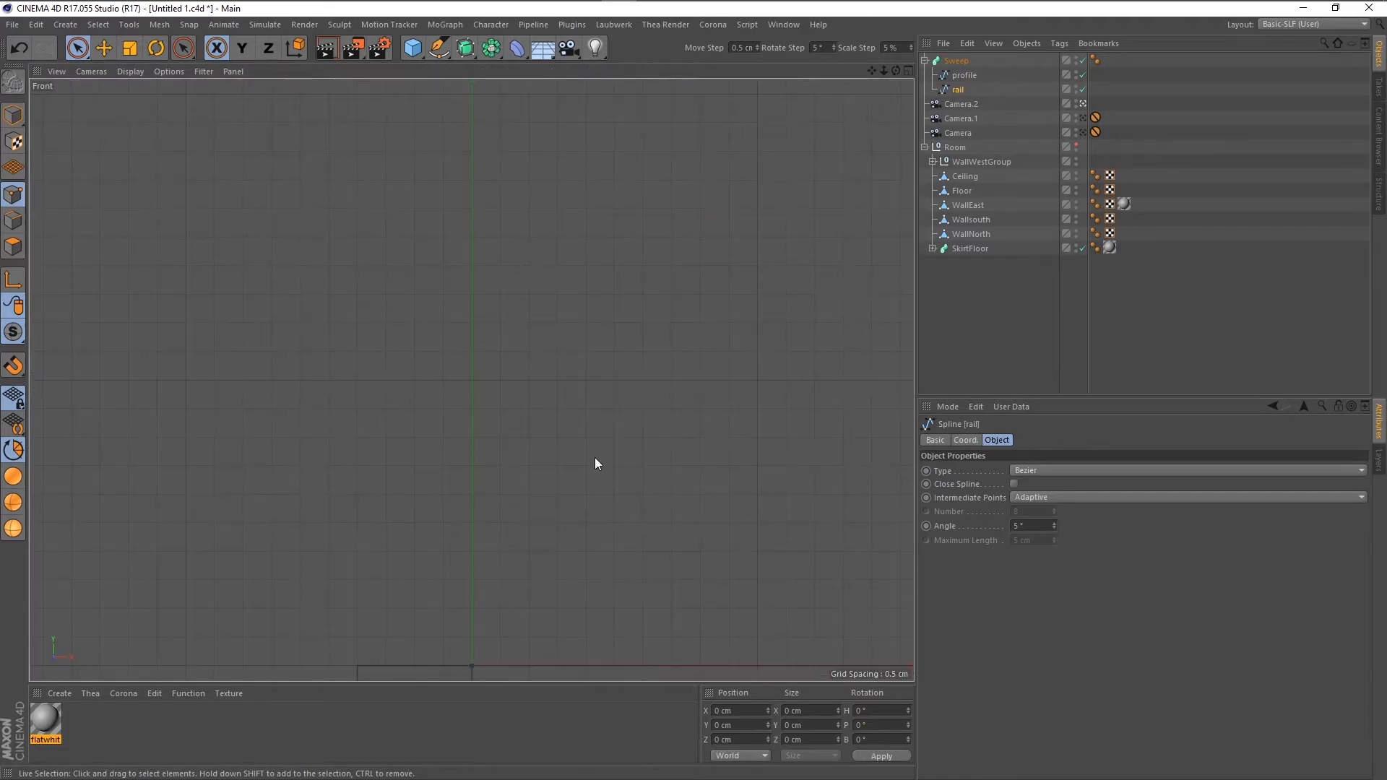
scroll(539, 468, down, 2)
scroll(530, 470, down, 1)
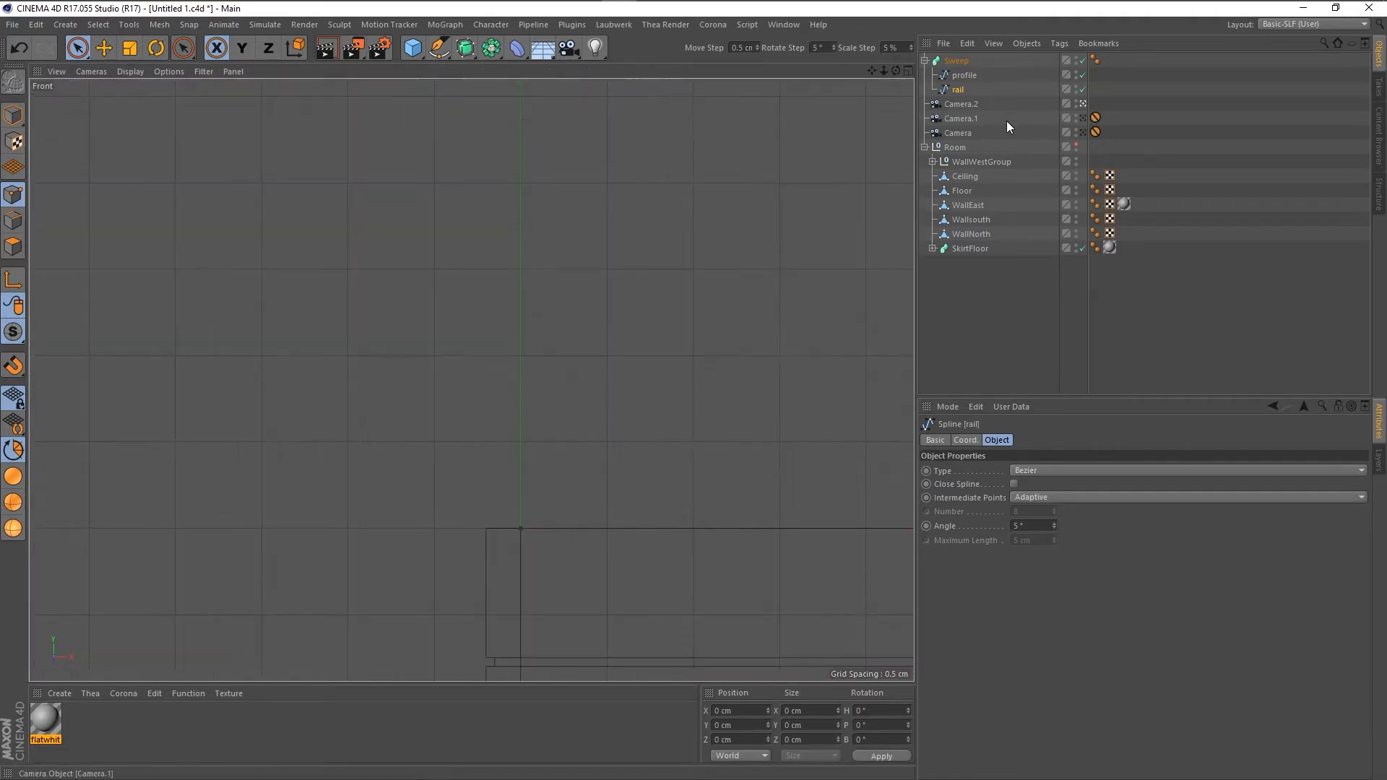
Compare the profile spline's points and axis with the swept geometry in the front view.
click(965, 75)
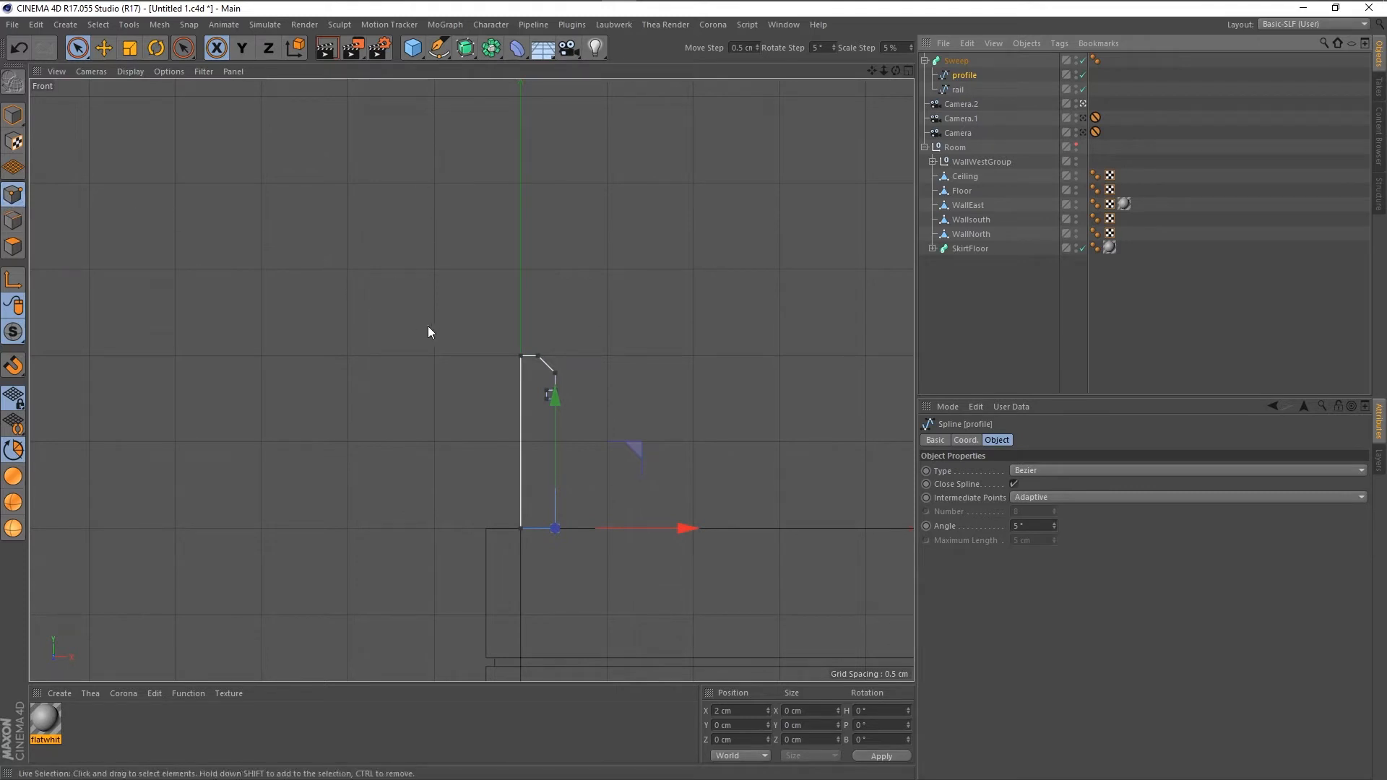
click(14, 116)
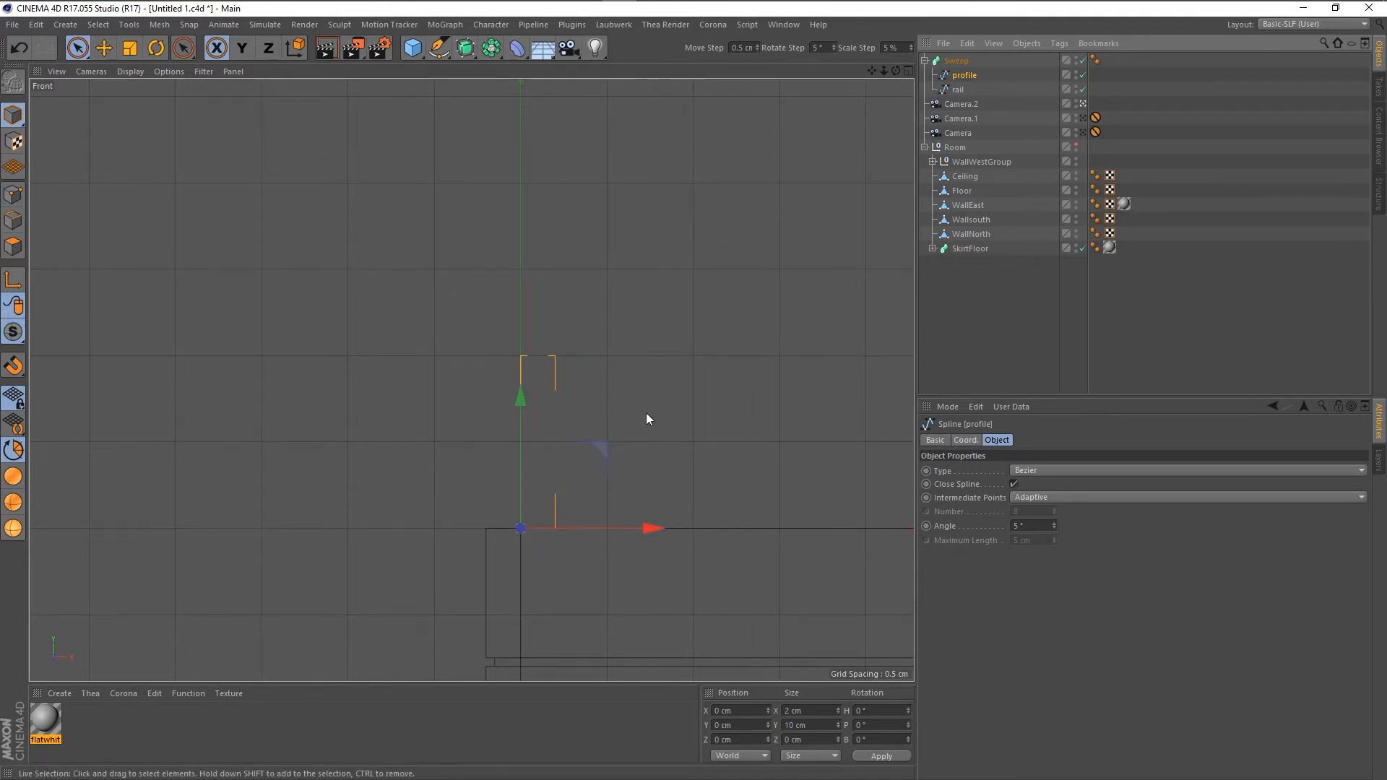
click(958, 62)
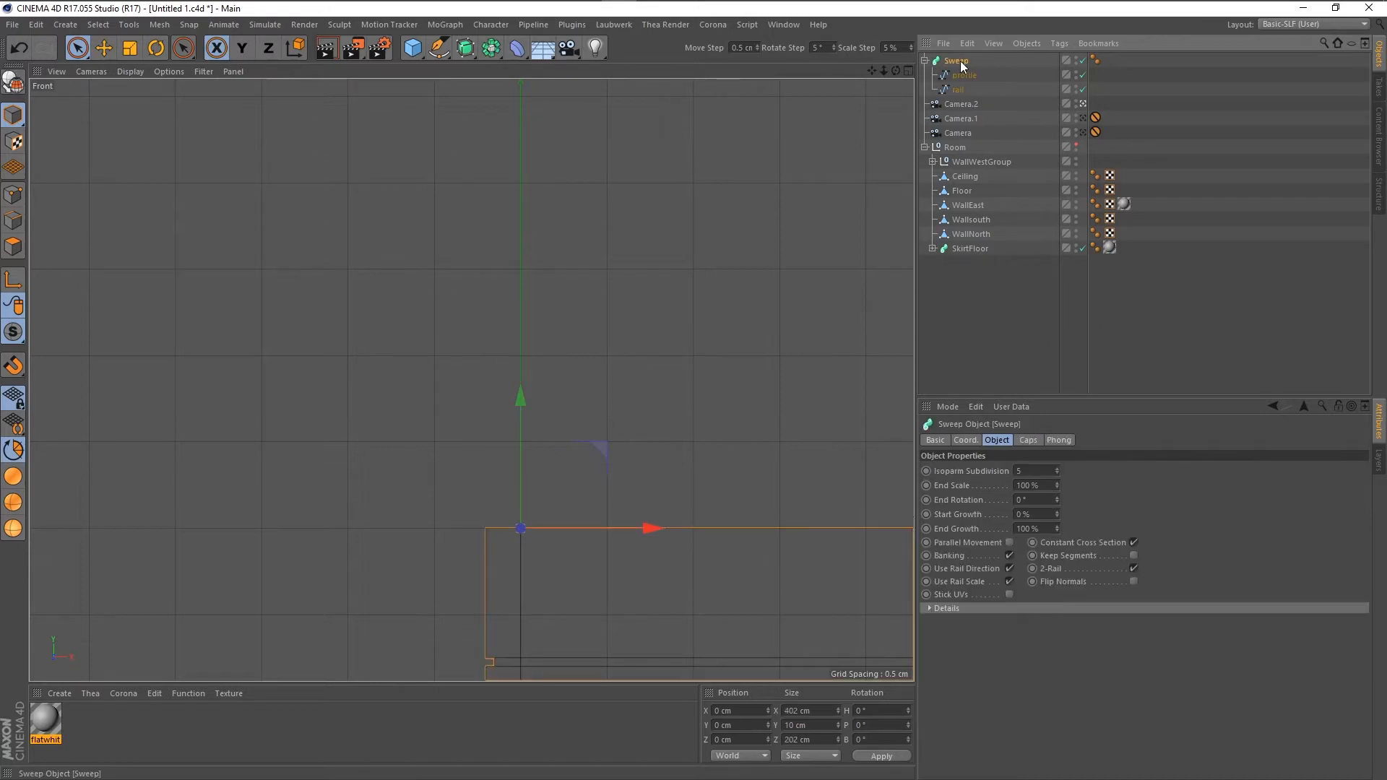
click(965, 75)
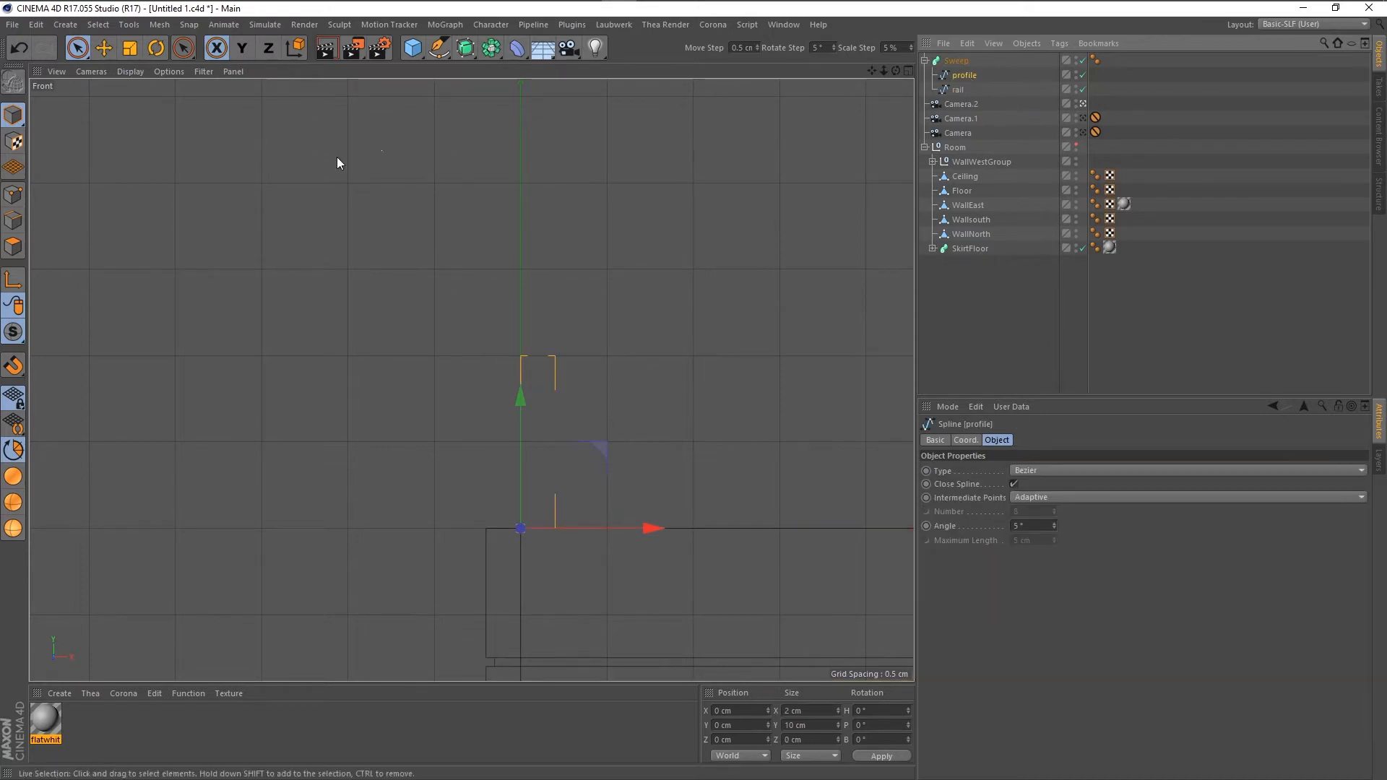
click(12, 197)
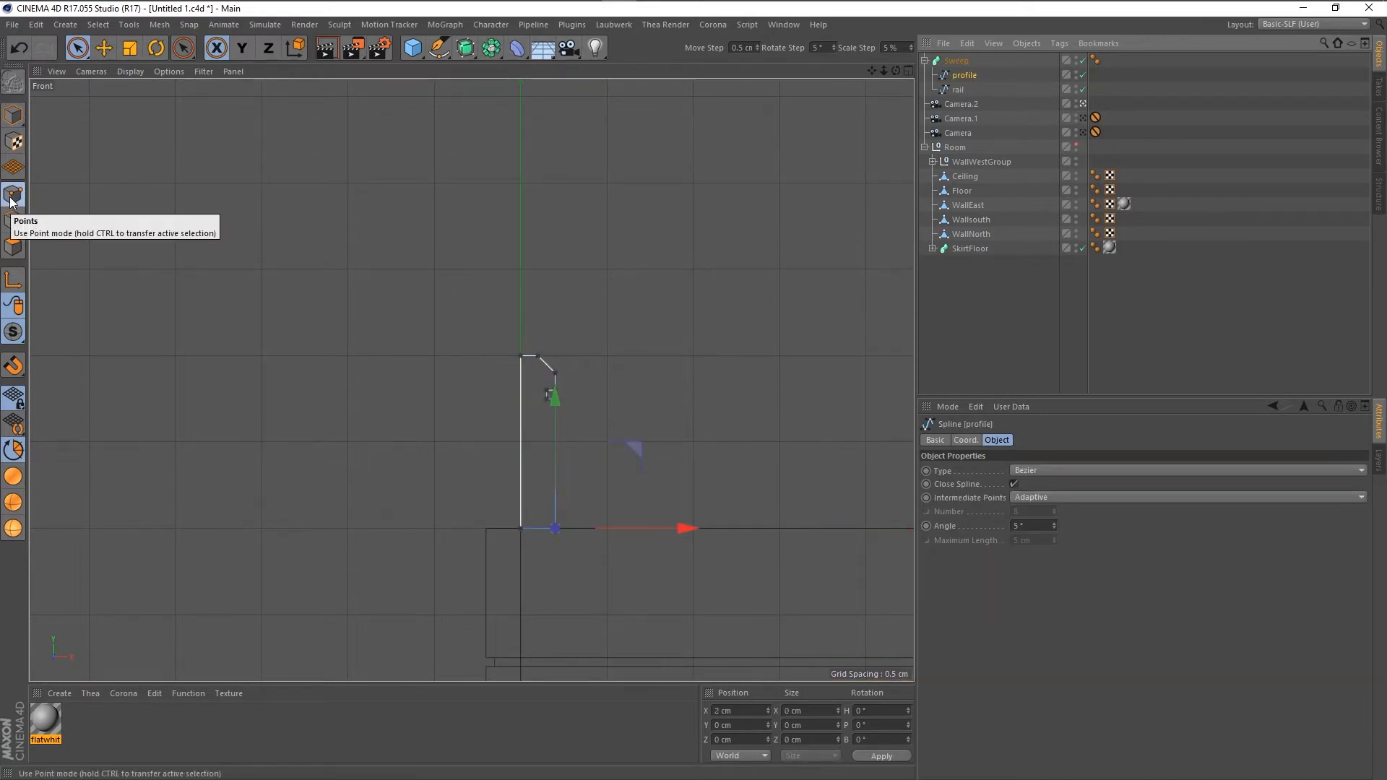
click(13, 114)
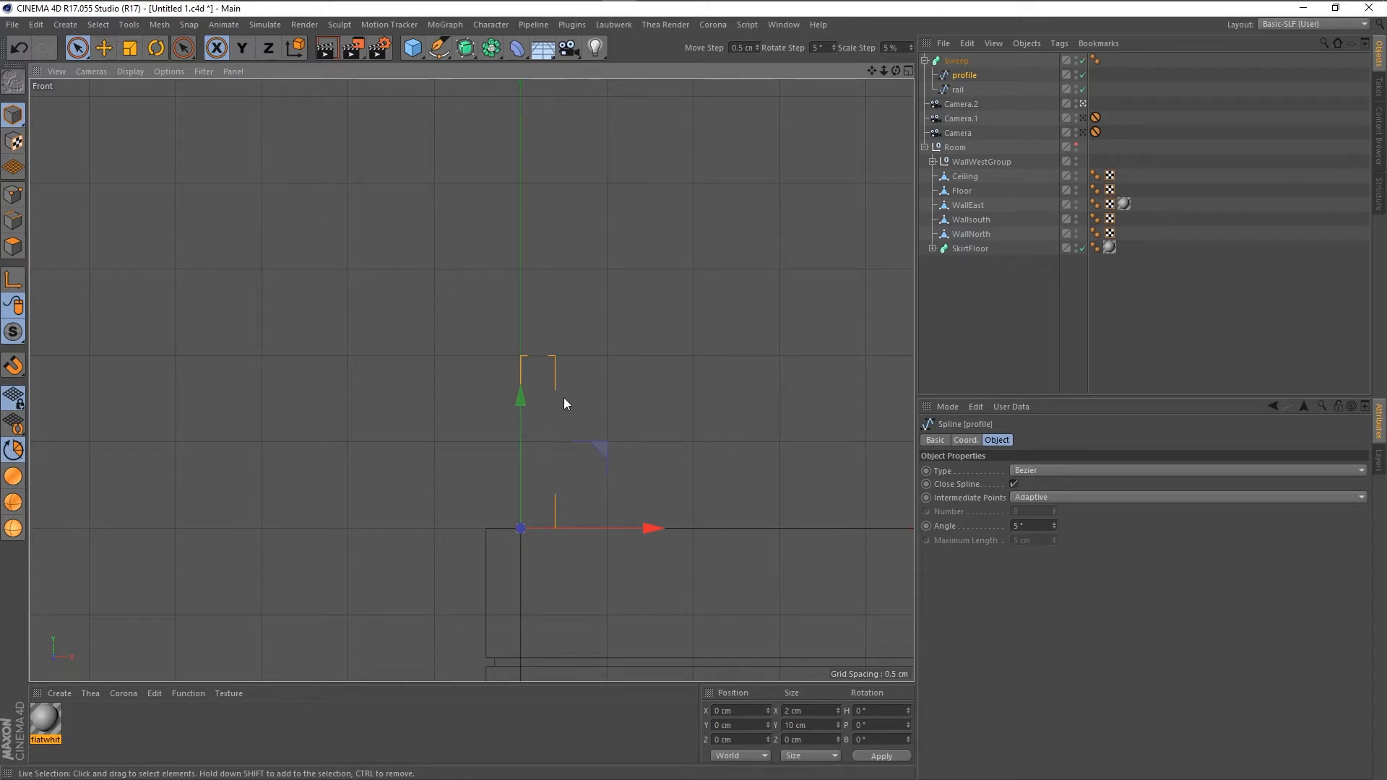
scroll(564, 402, down, 1)
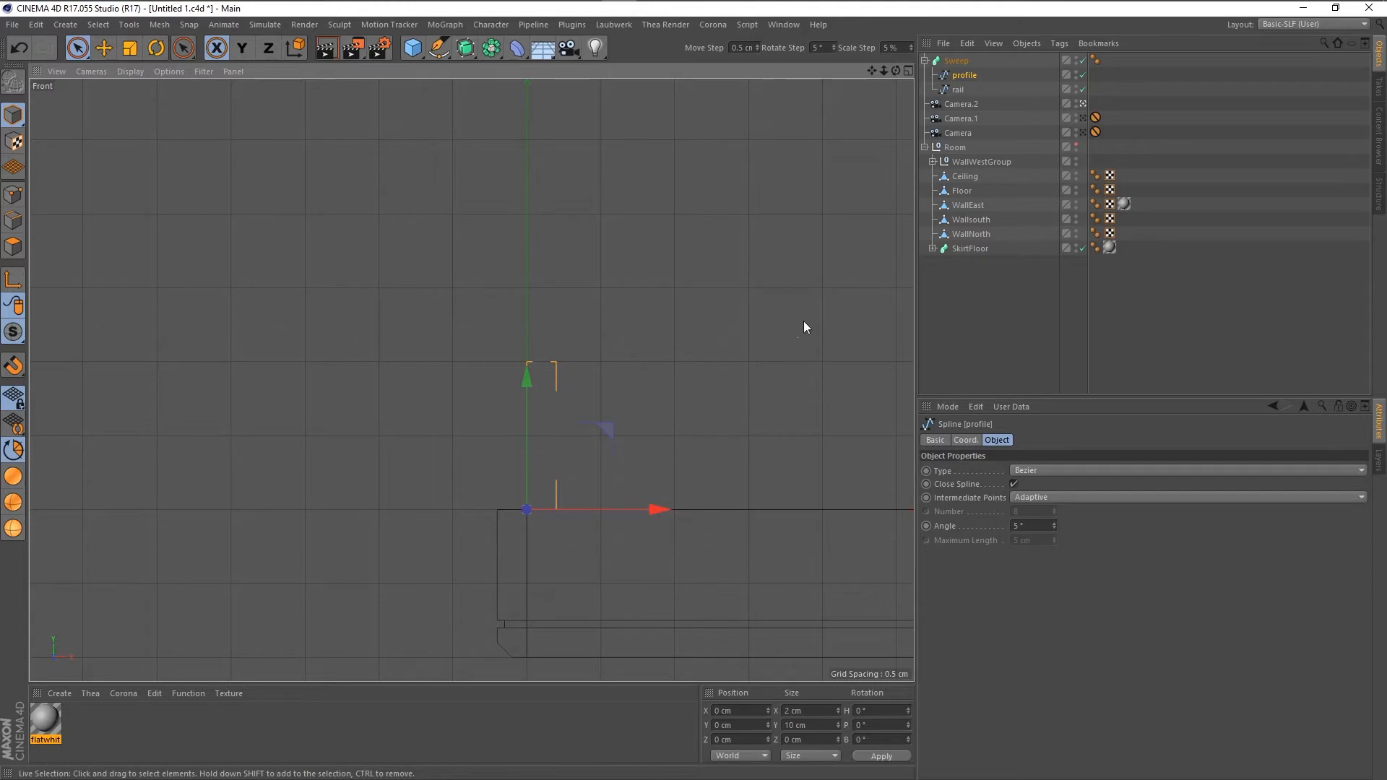
Select the rail spline and all of its points in point mode.
click(958, 90)
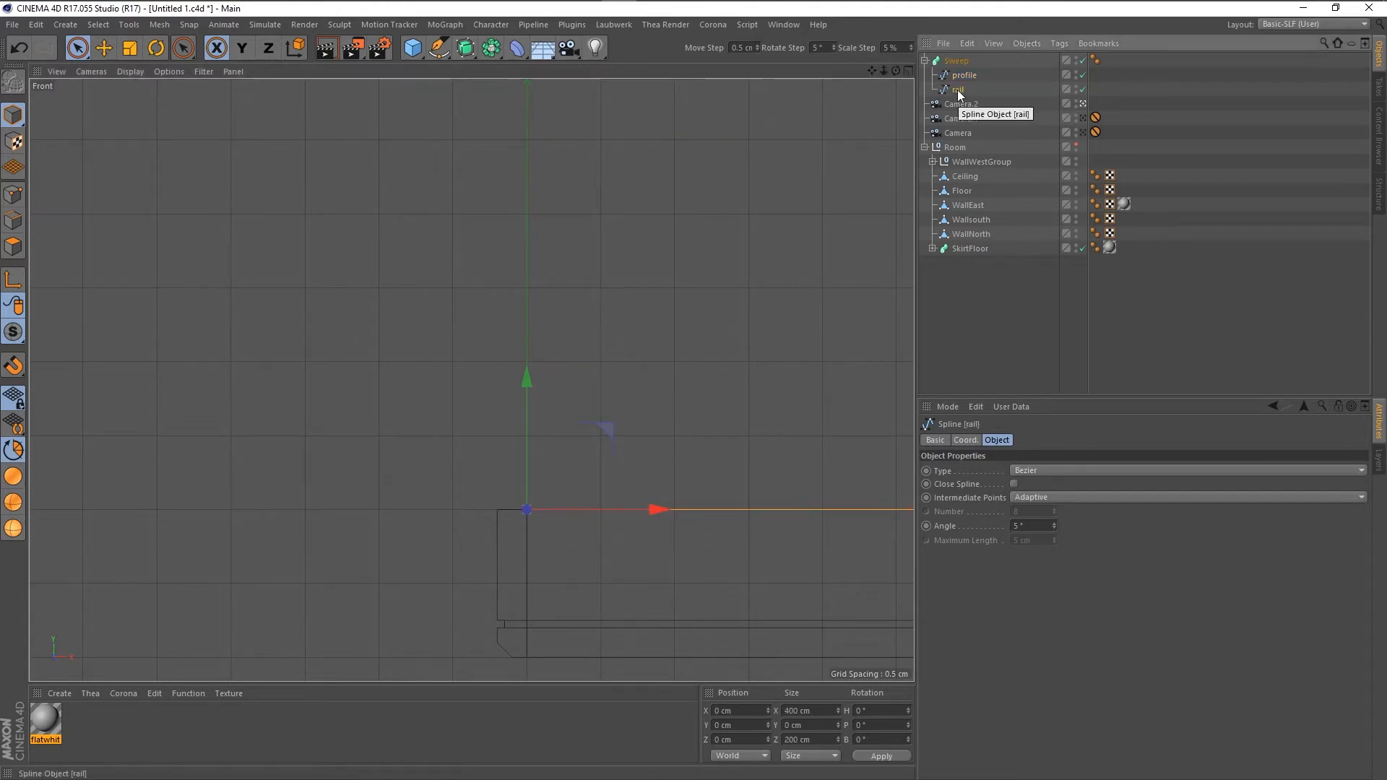
right_click(700, 505)
click(706, 515)
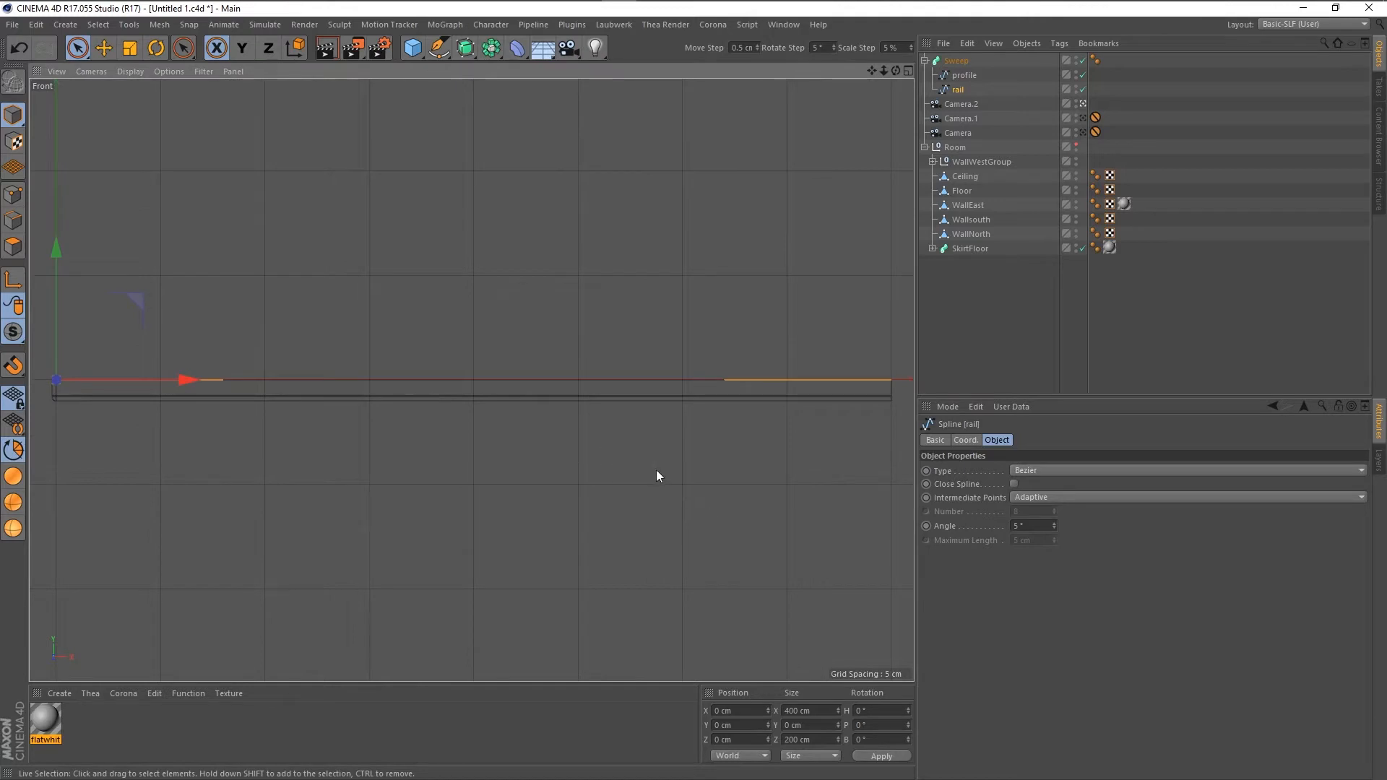
right_click(715, 384)
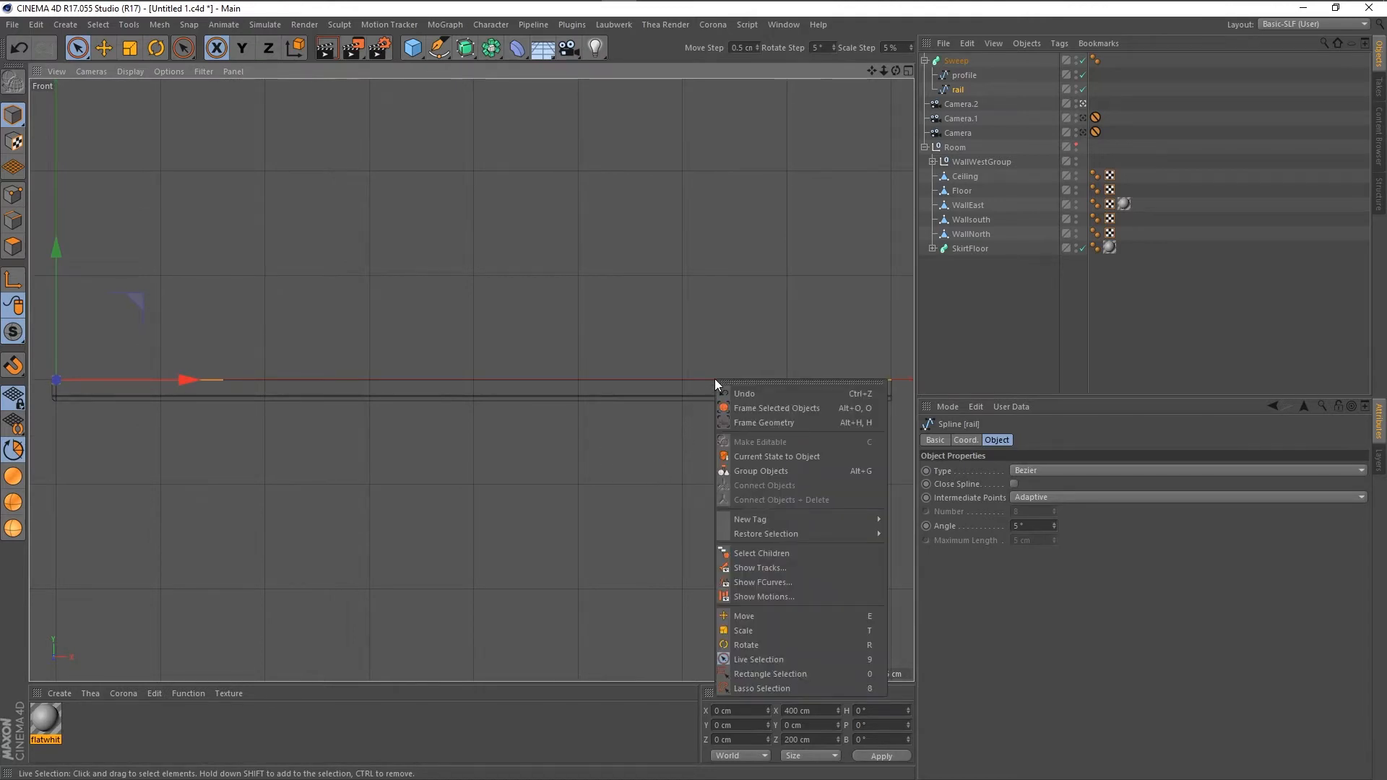
click(13, 194)
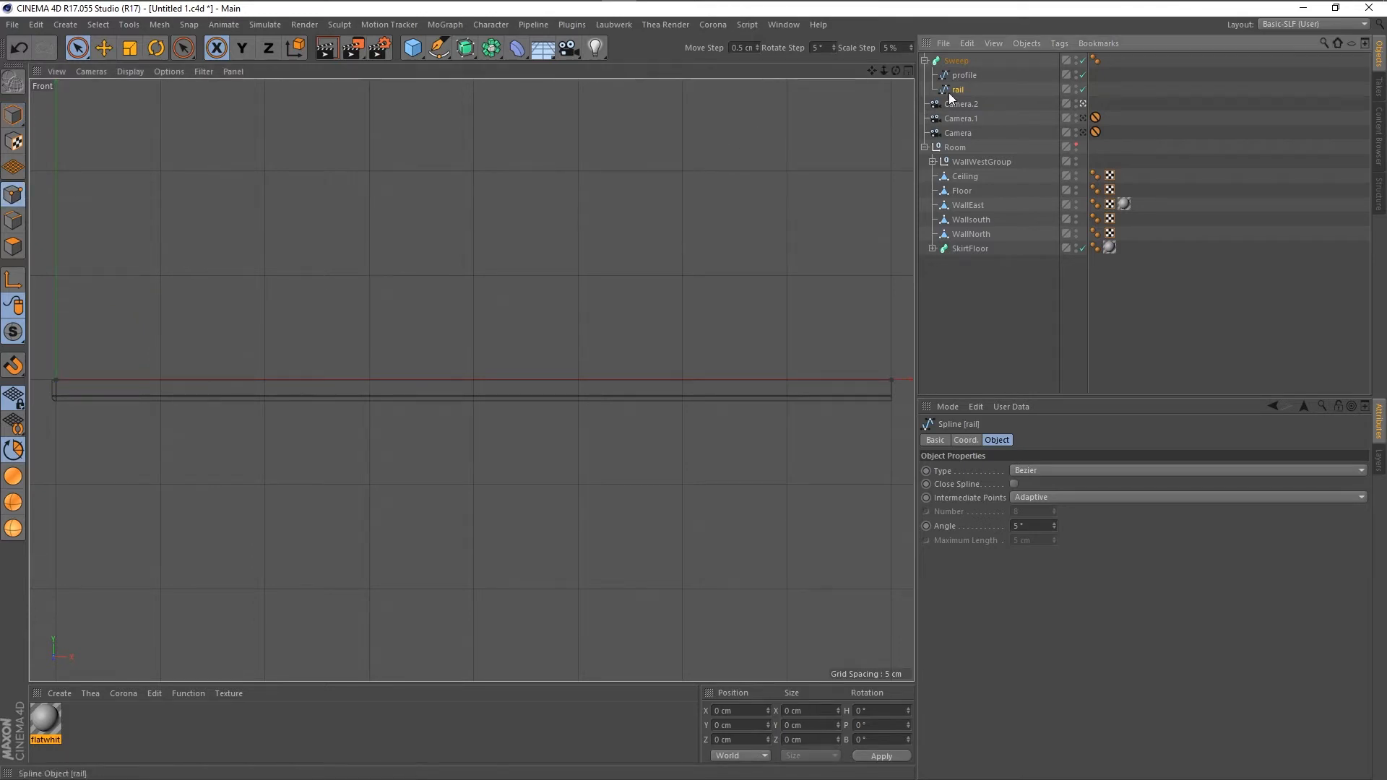
key(ctrl+a)
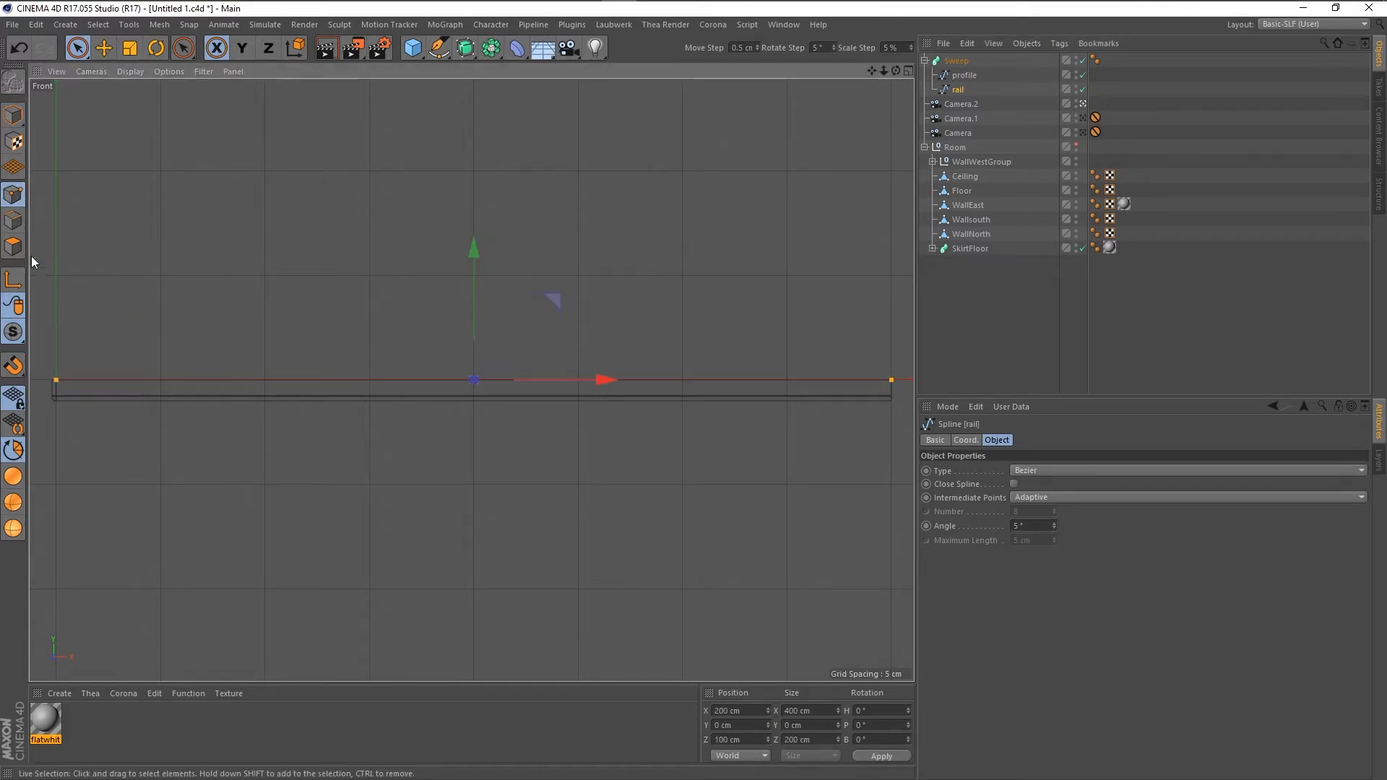
click(13, 221)
alt+drag(521, 422, 483, 544)
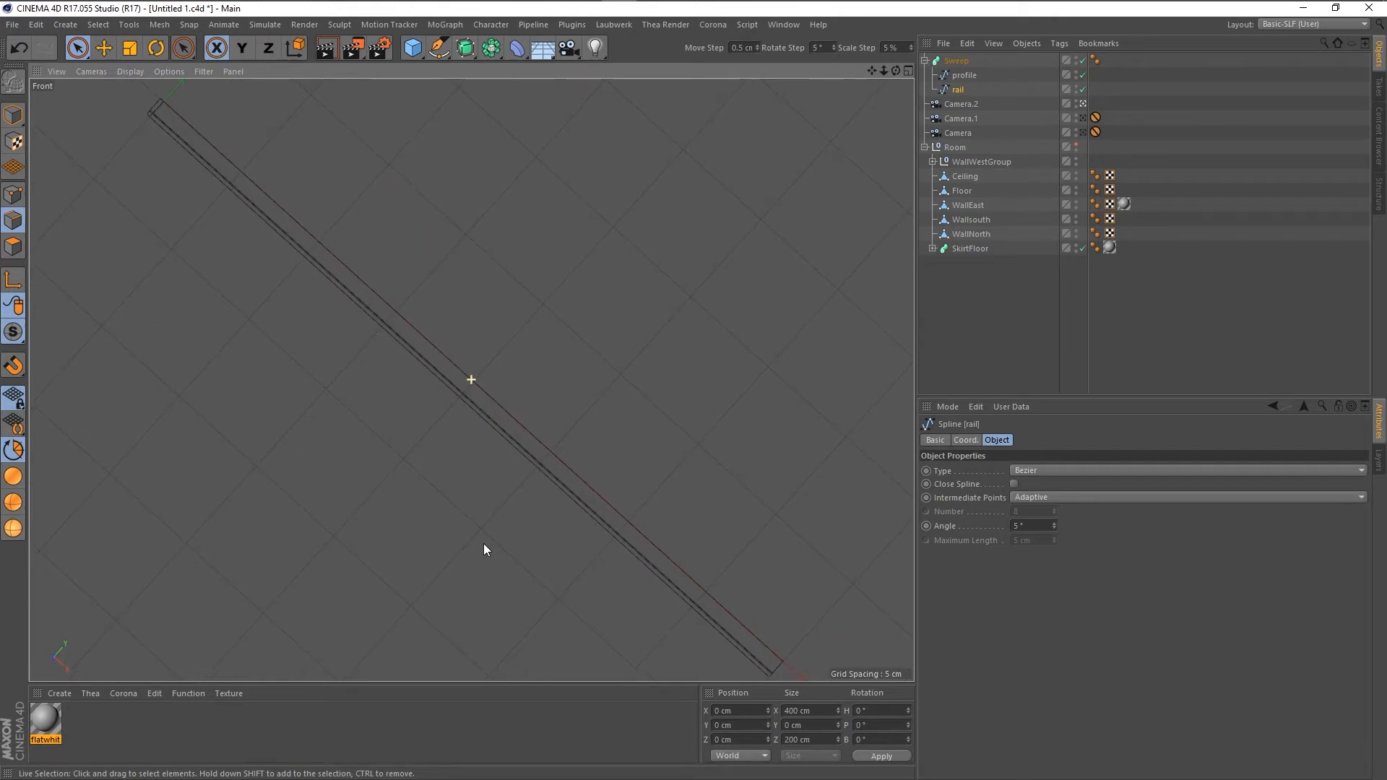
alt+shift+drag(483, 543, 487, 545)
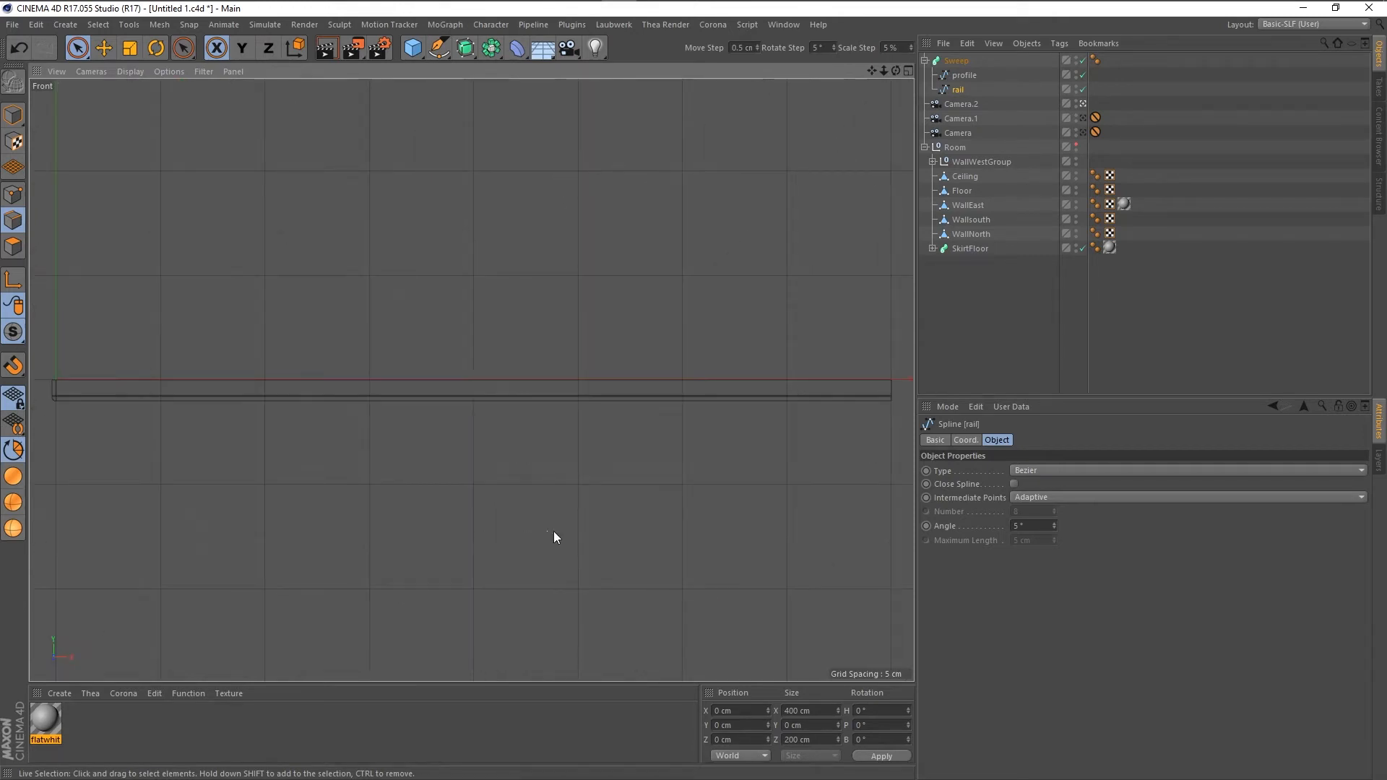
Disable the profile spline to show only the bare rail in an enlarged perspective view.
middle_click(656, 538)
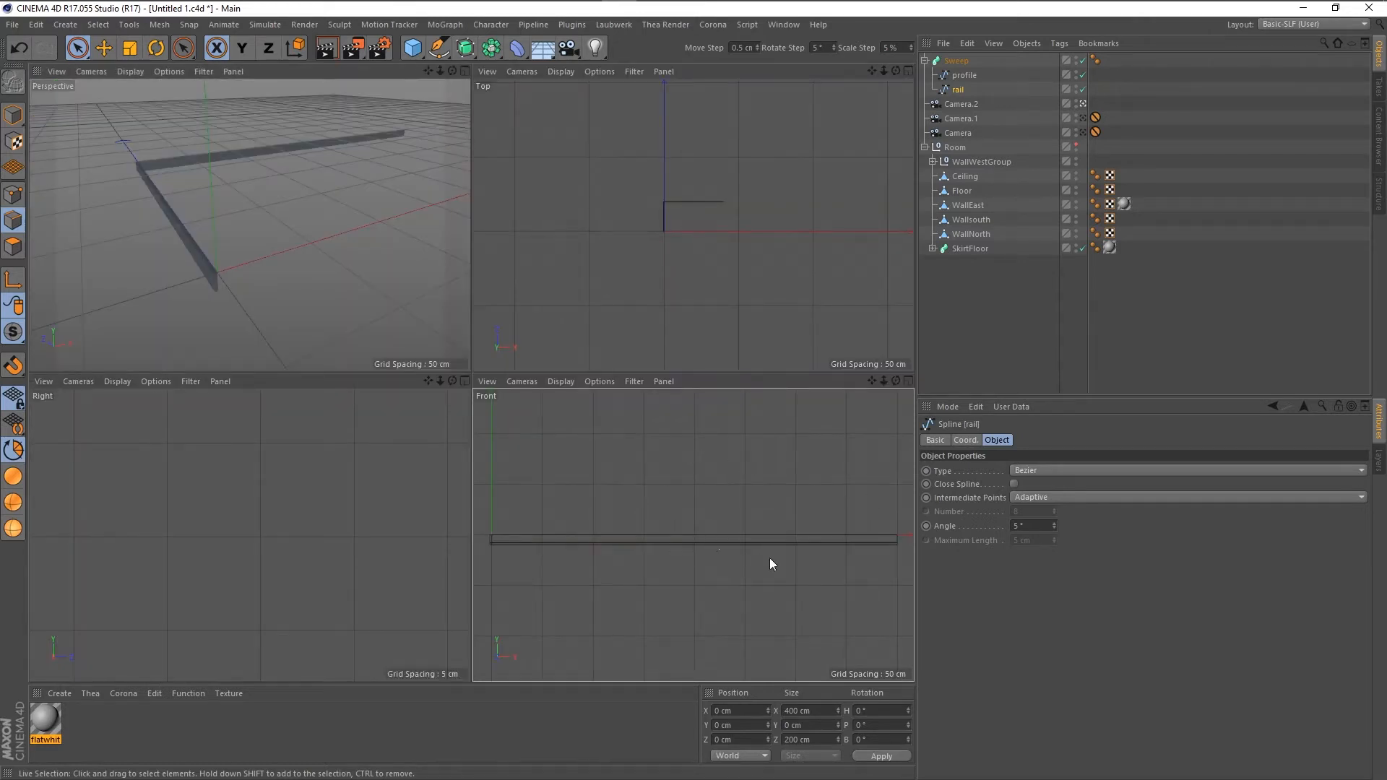
middle_click(402, 327)
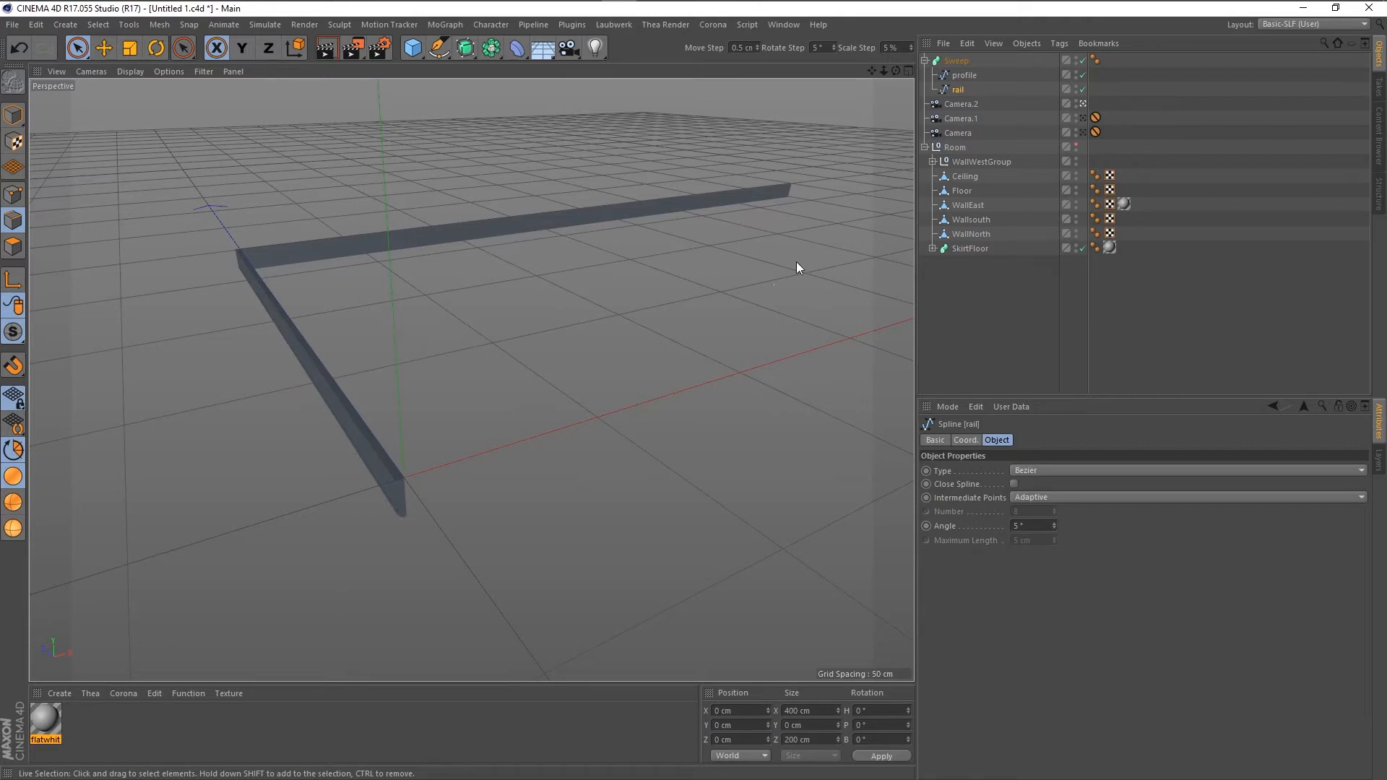
click(1082, 75)
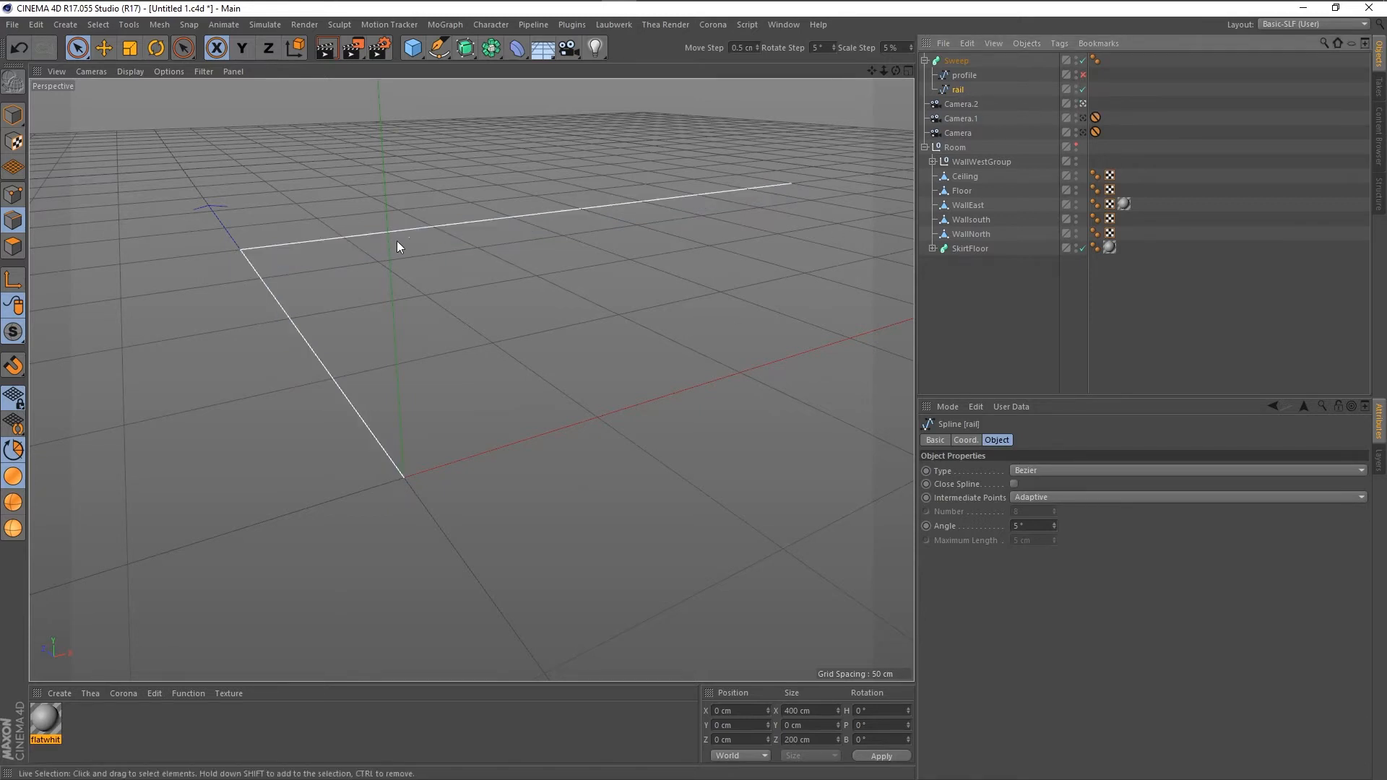
Reverse the point sequence of the rail spline.
click(13, 193)
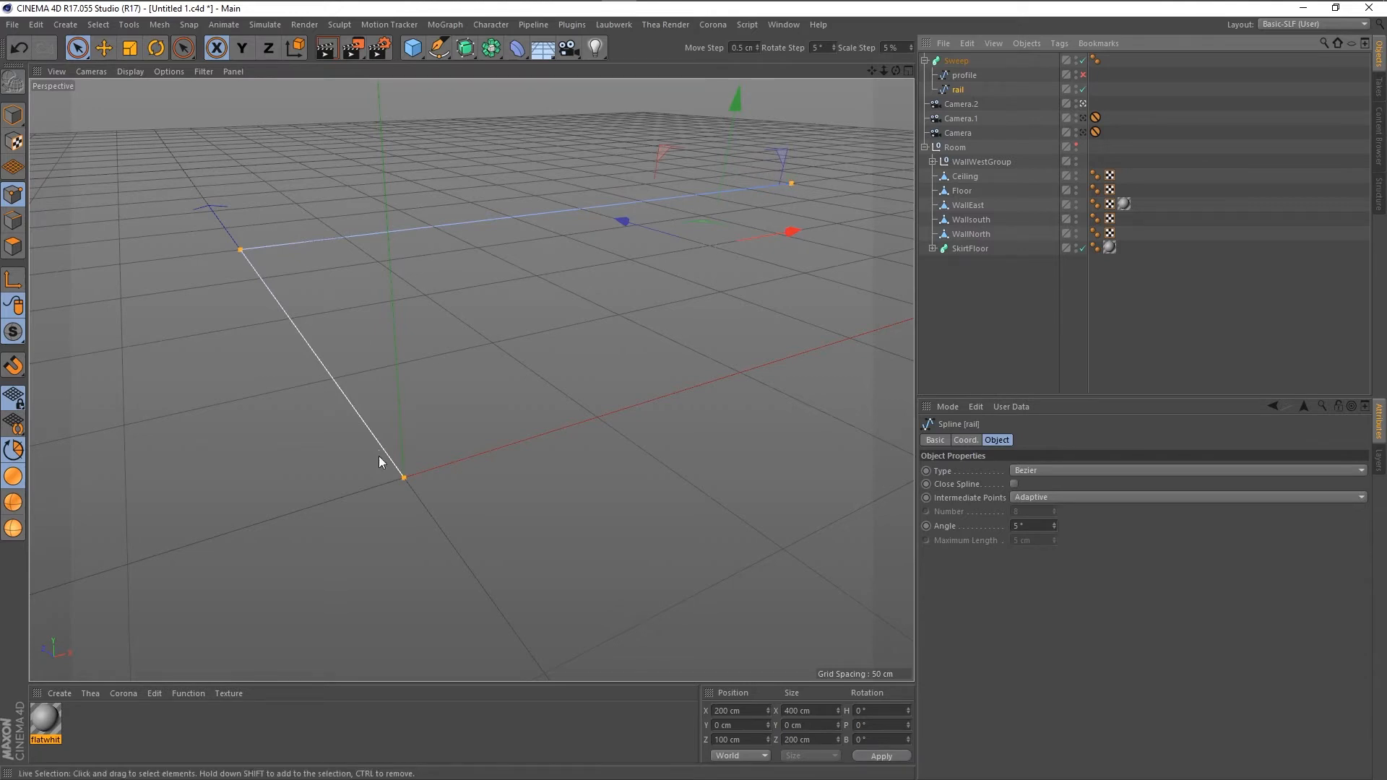
right_click(778, 191)
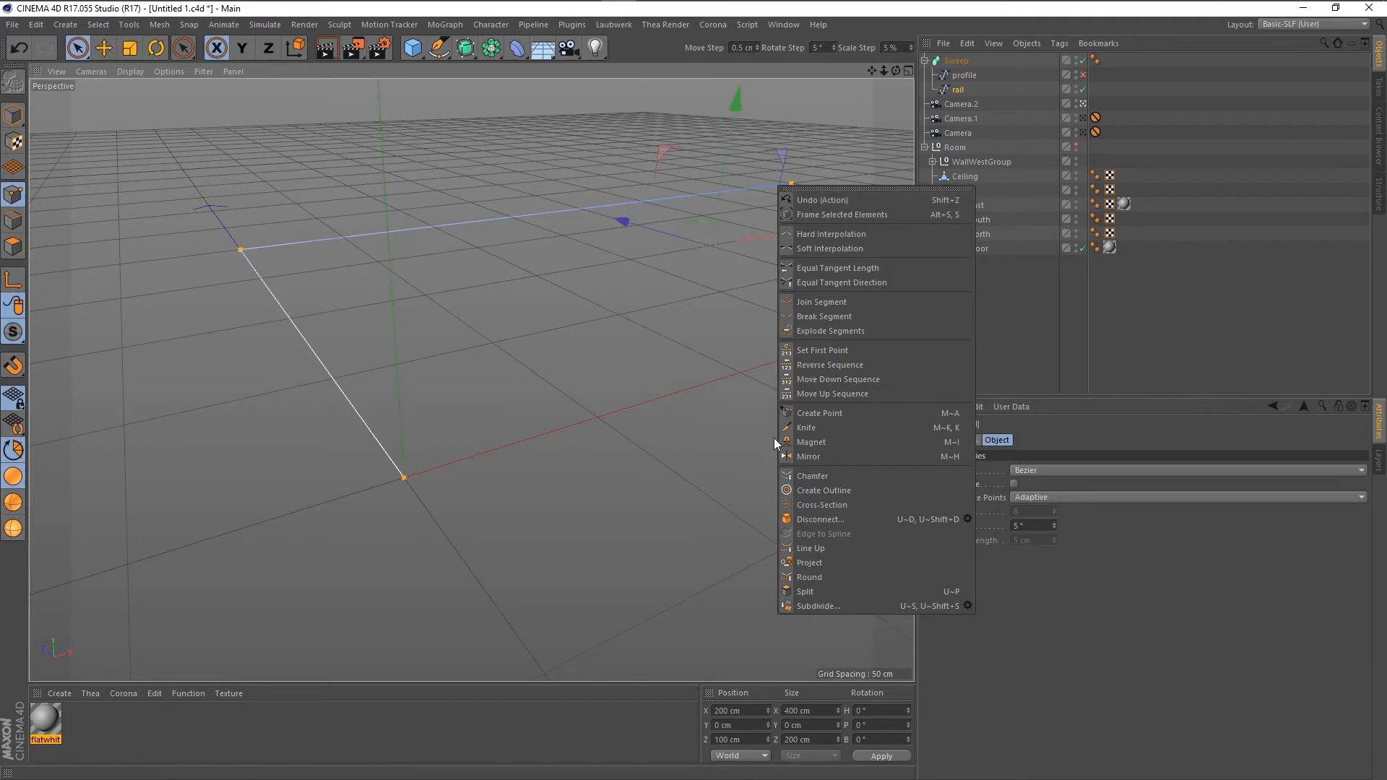
click(830, 365)
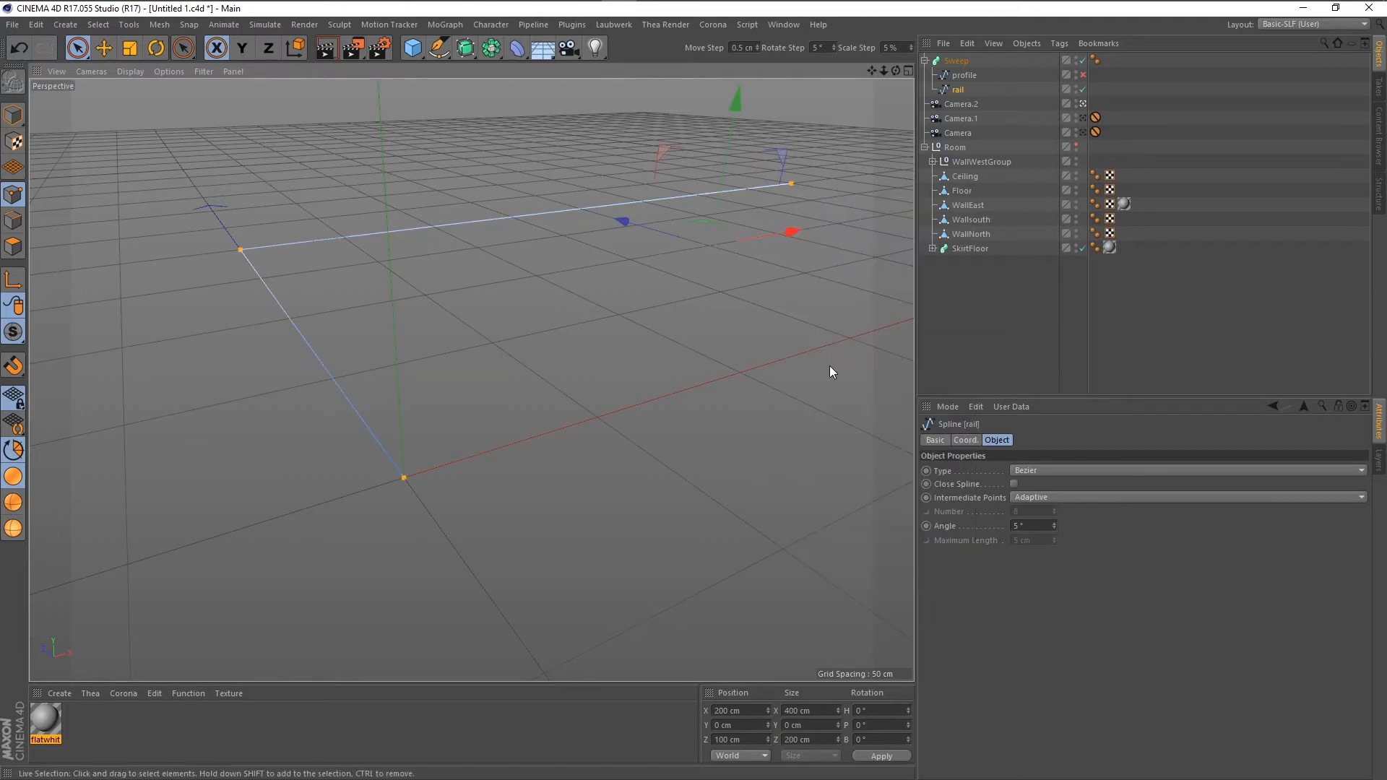
Return to model mode, deselect everything and re-enable the profile spline to restore the sweep.
click(13, 114)
click(247, 181)
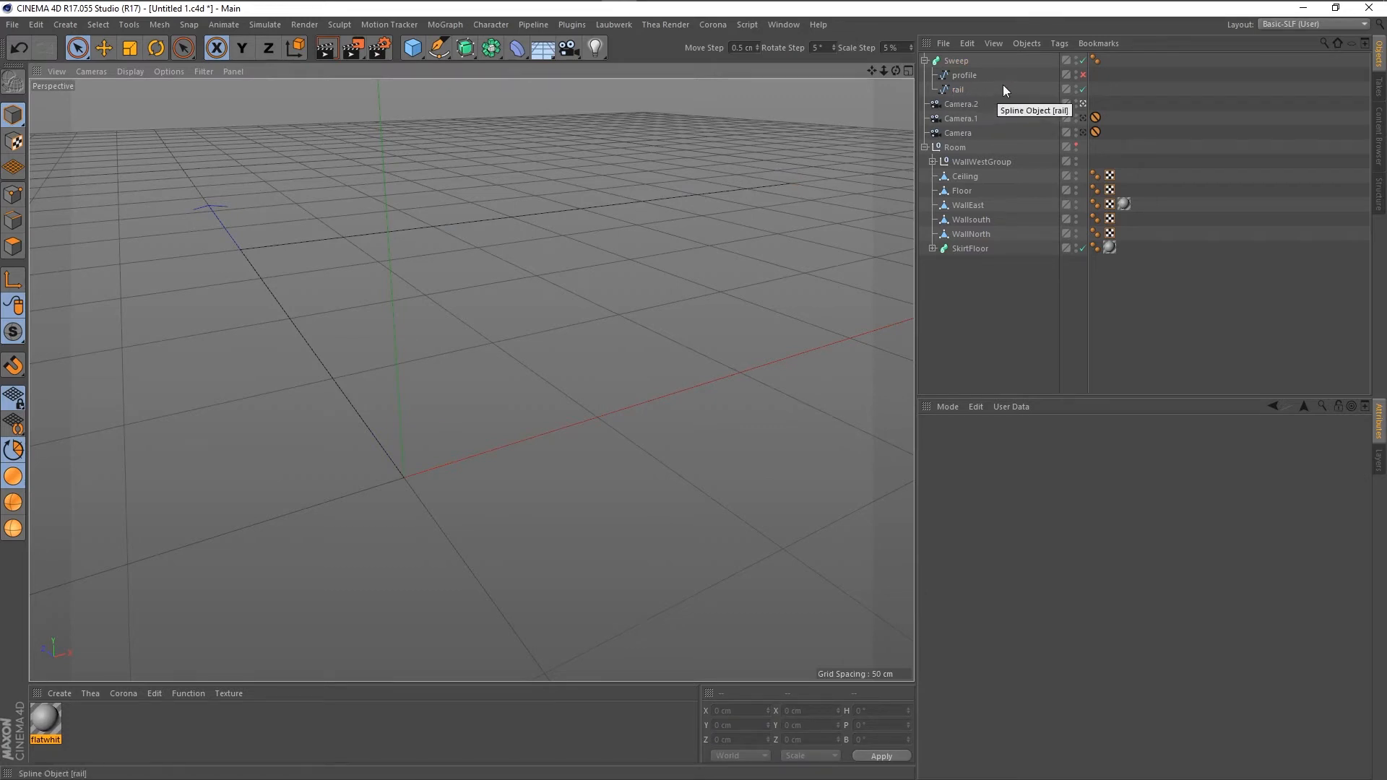
click(1083, 60)
click(1083, 60)
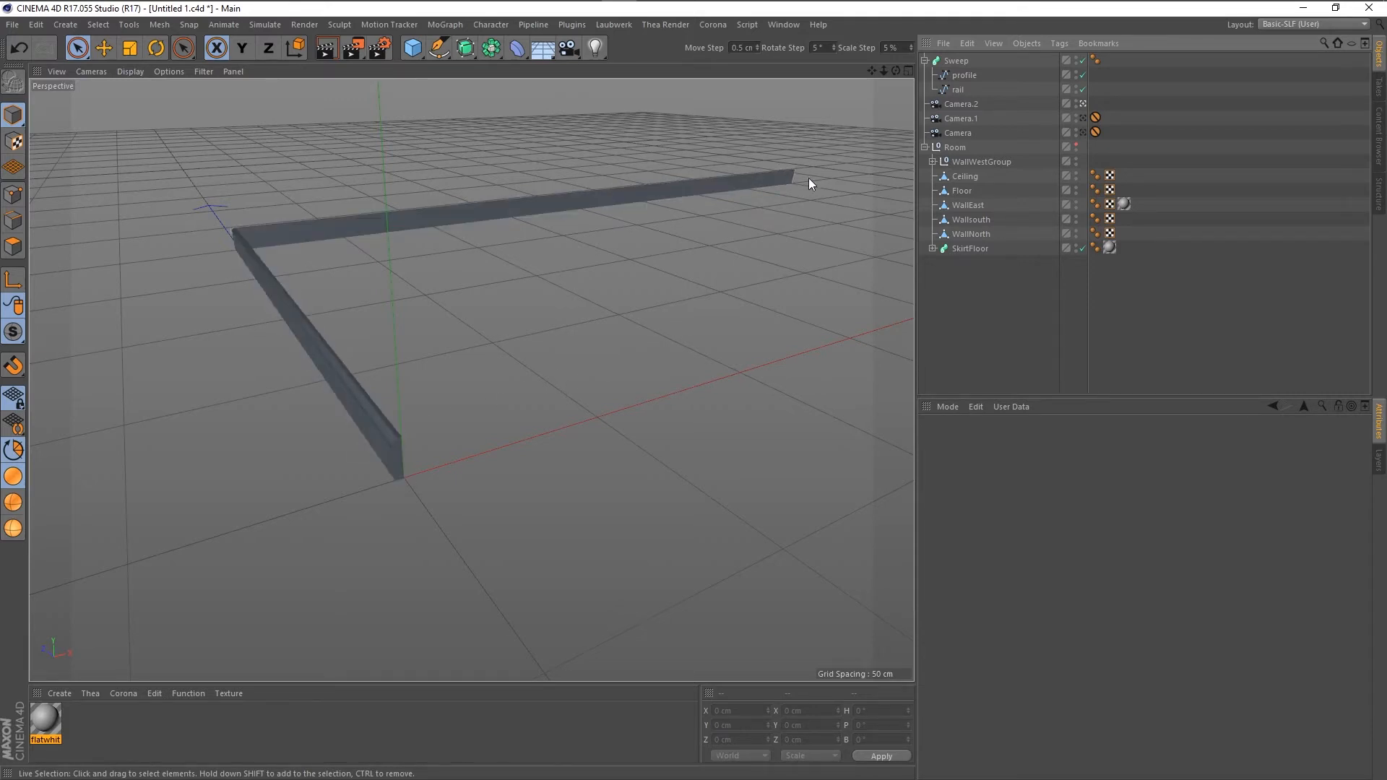
Select the profile spline and switch axis modification on and back off.
click(955, 75)
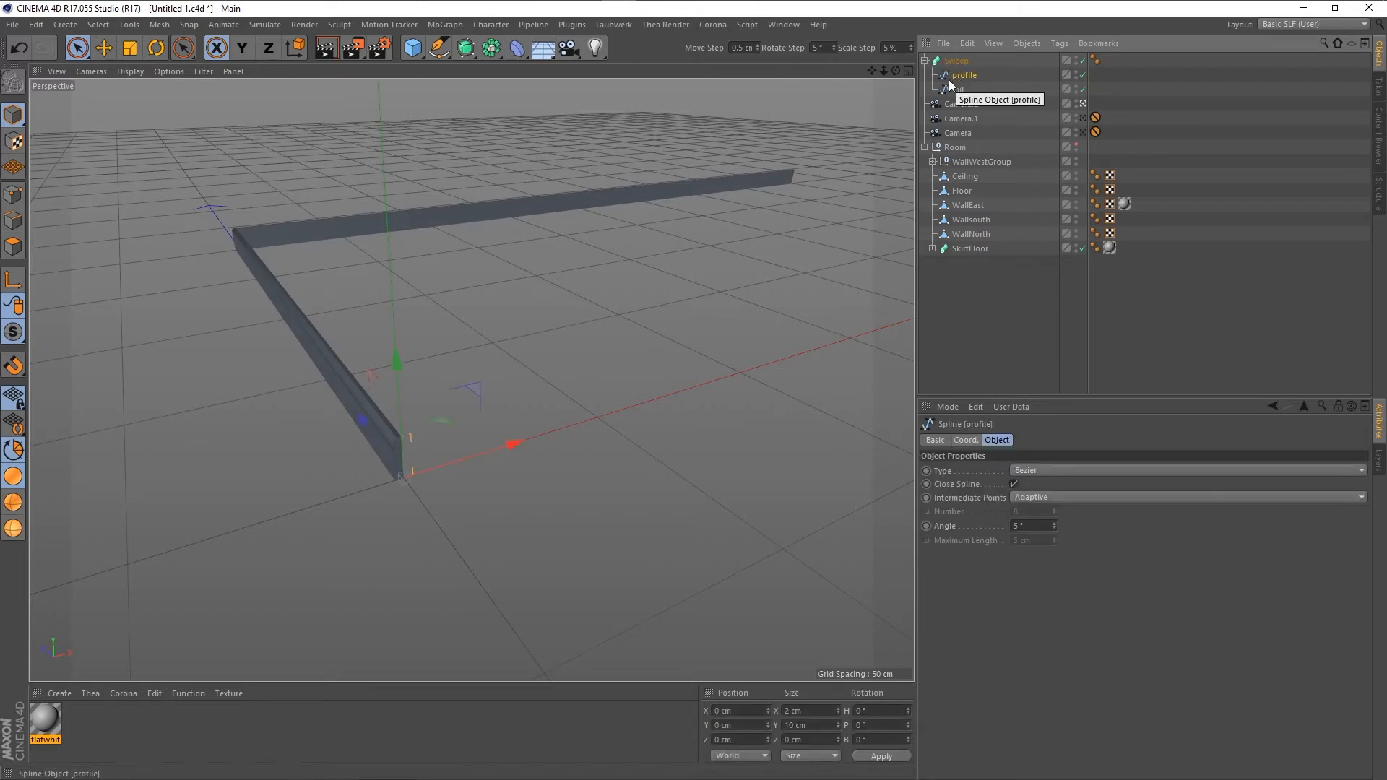
click(10, 282)
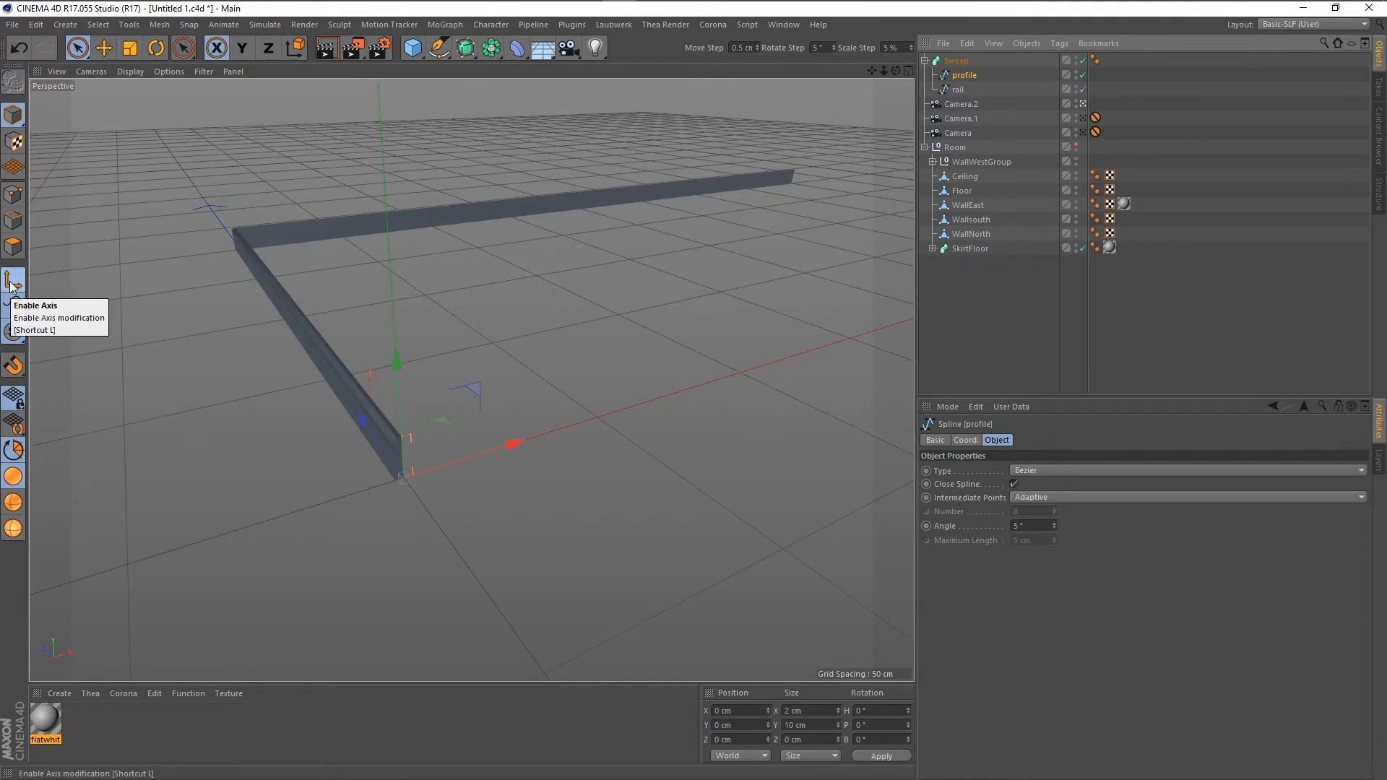
click(10, 282)
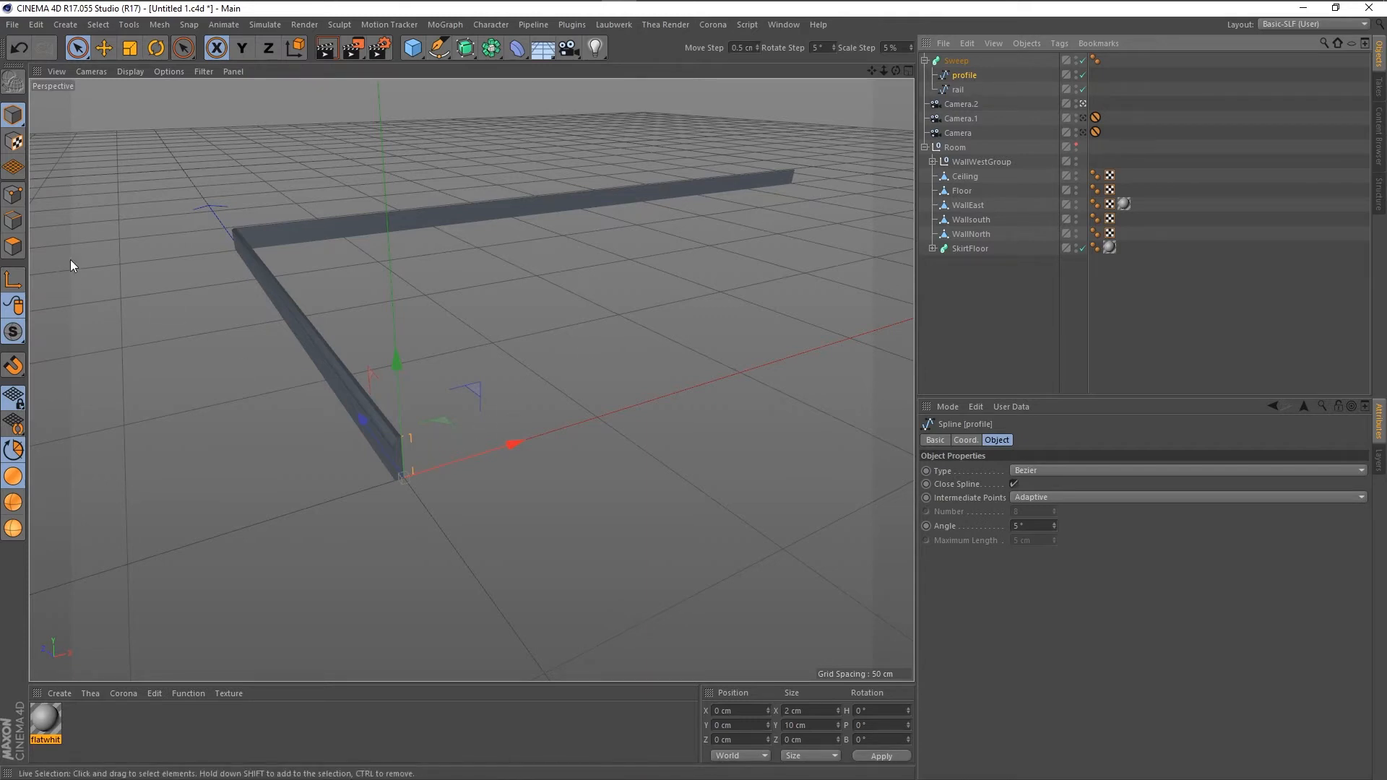
Reverse the point sequence of the whole profile spline and return to model mode with the profile selected.
click(16, 198)
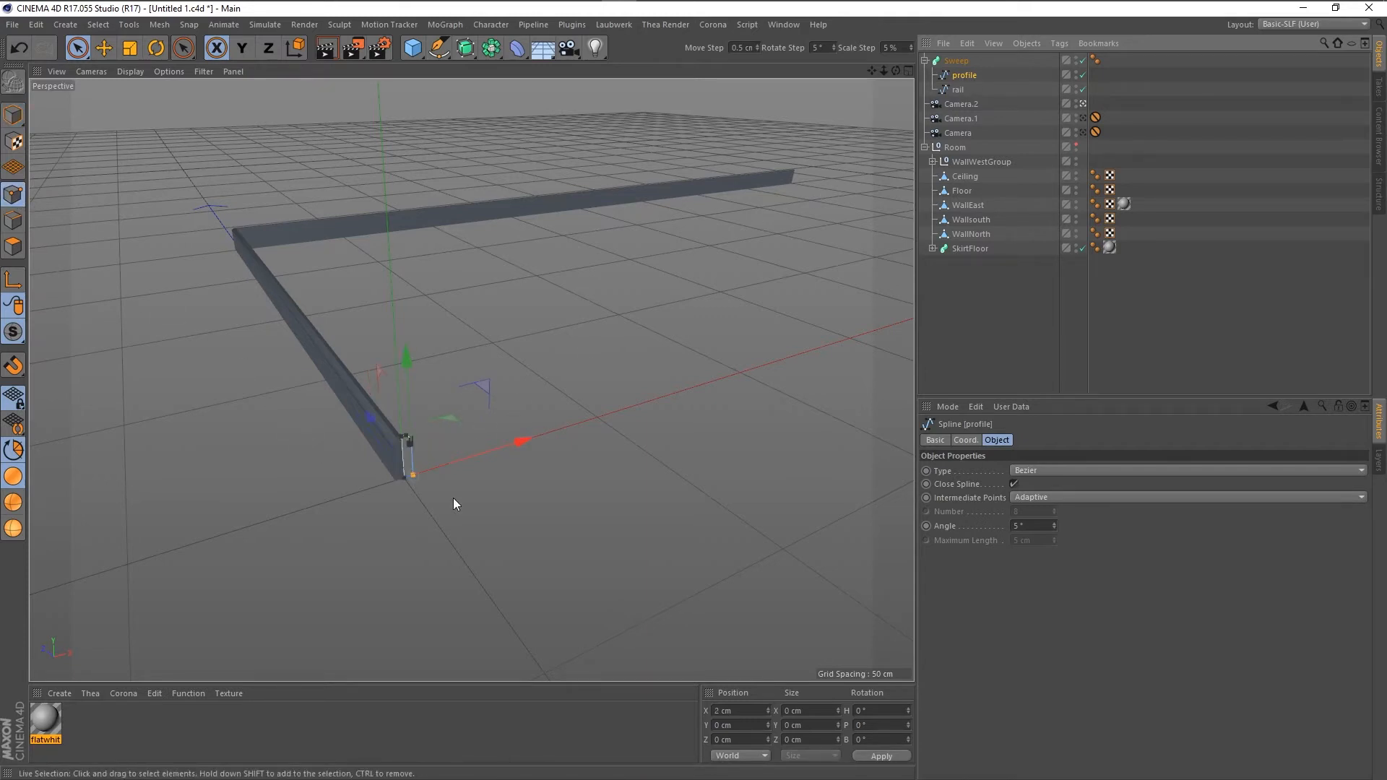
key(ctrl+a)
right_click(422, 471)
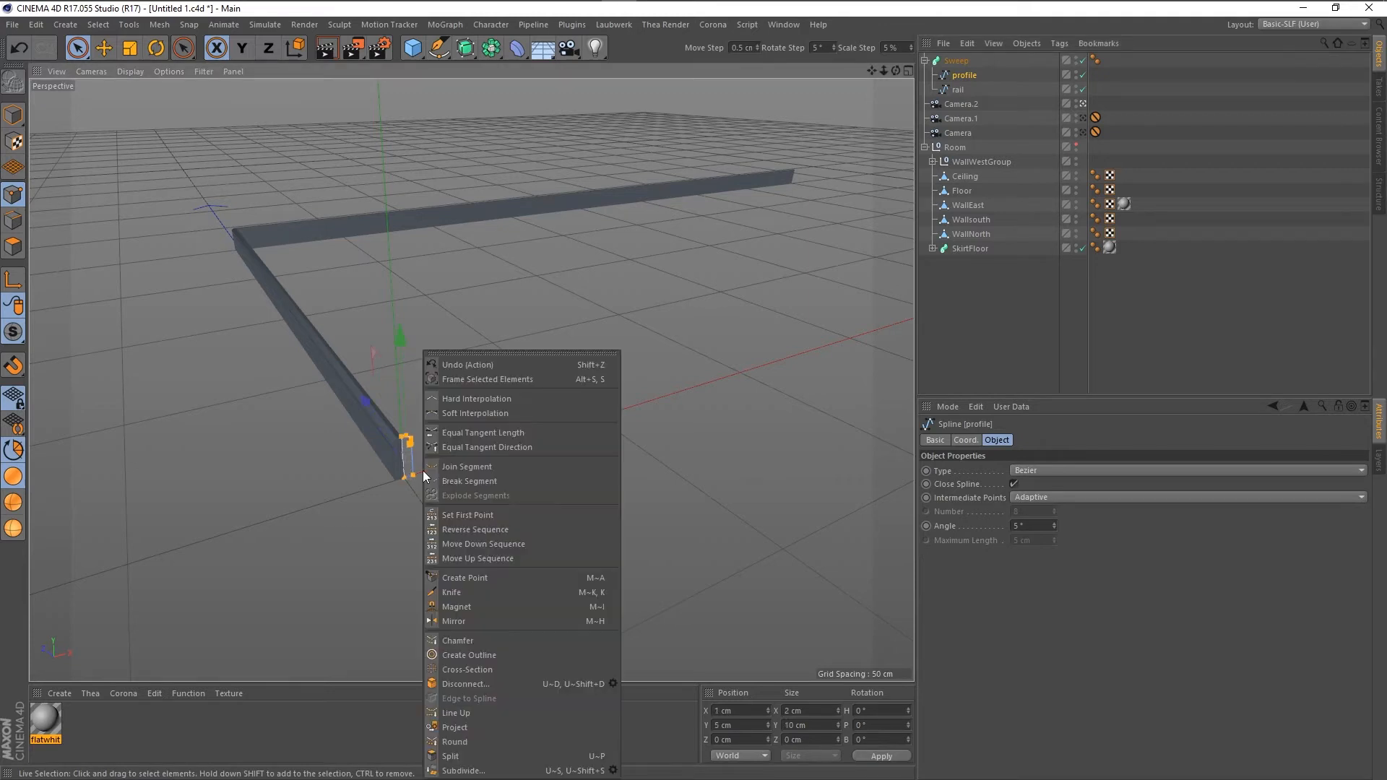
click(503, 531)
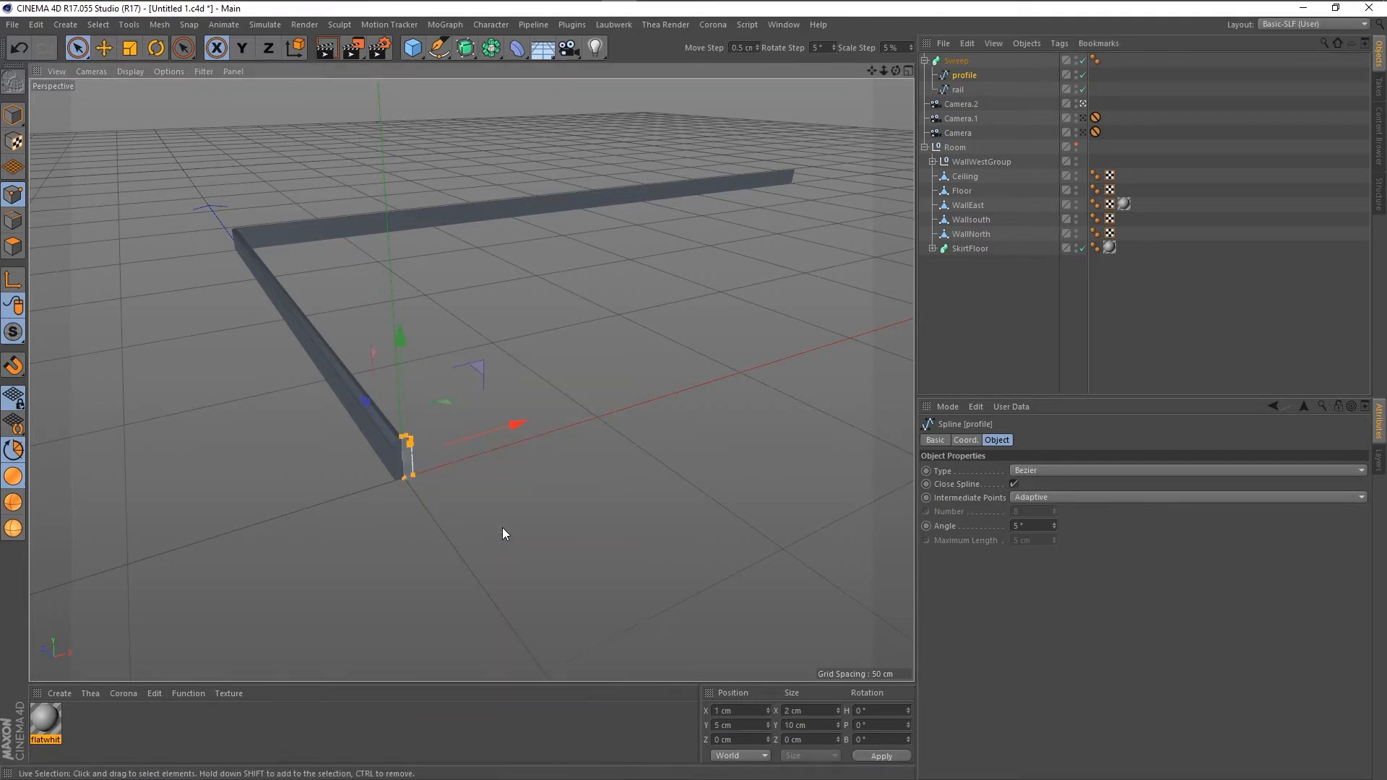
click(13, 115)
click(133, 152)
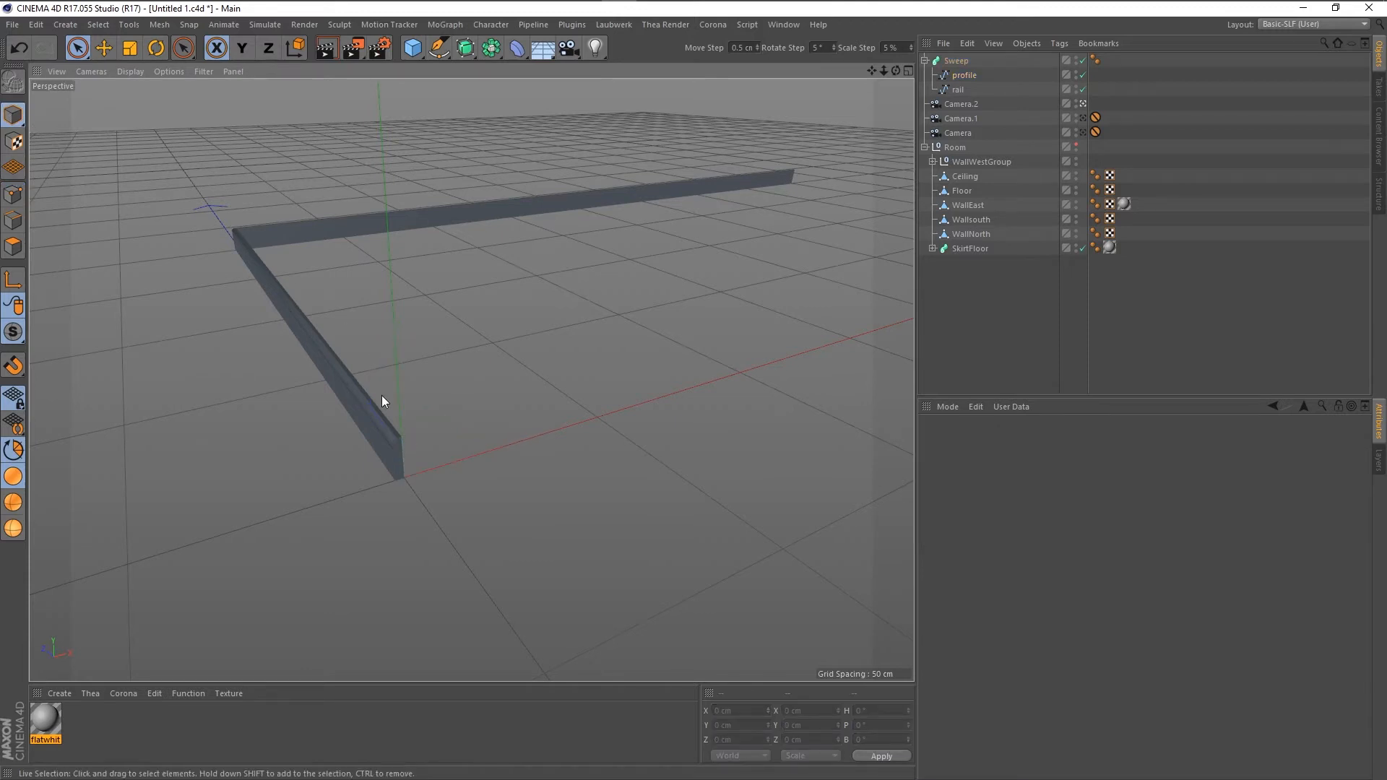
key(ctrl+z)
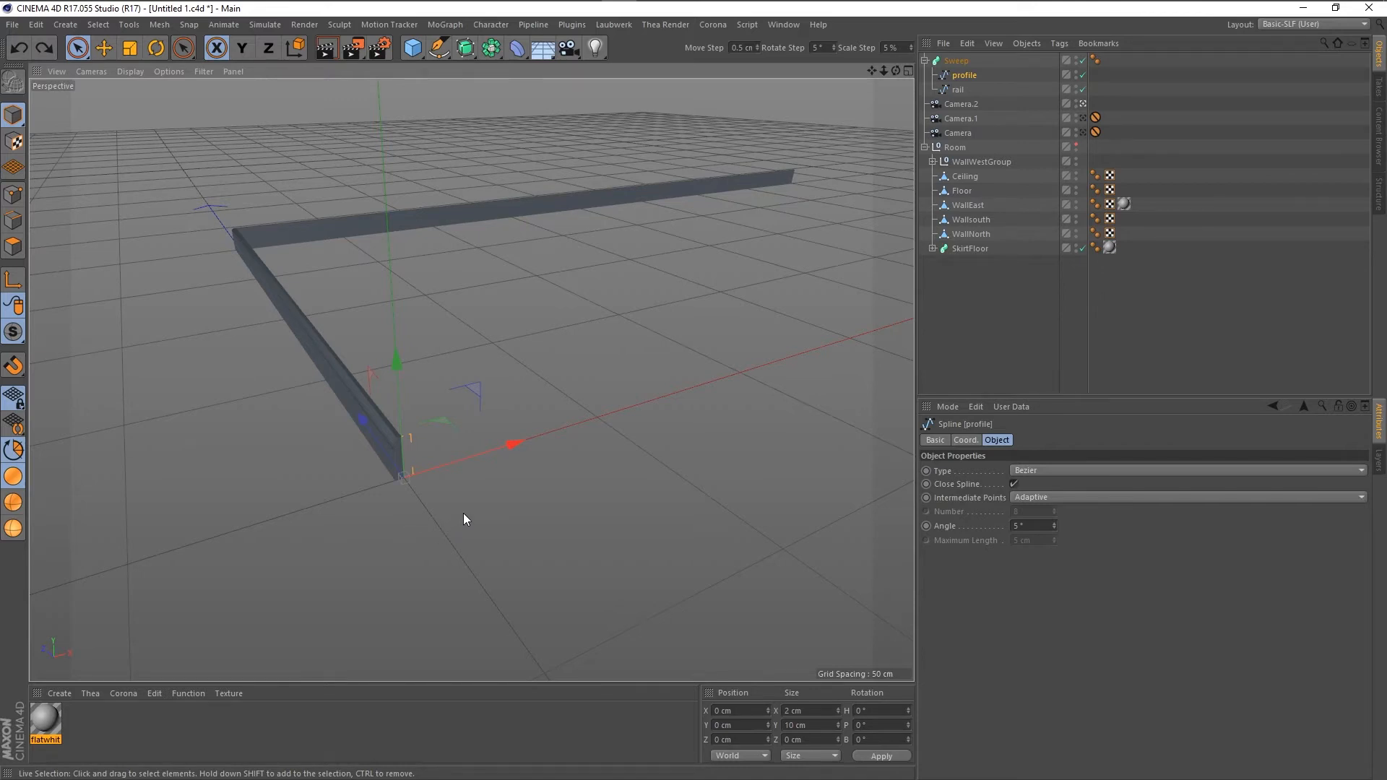
Try moving the profile spline away from the origin to X 104 cm, Z 71 cm, and undo the move.
scroll(465, 513, up, 1)
alt+drag(487, 483, 444, 531)
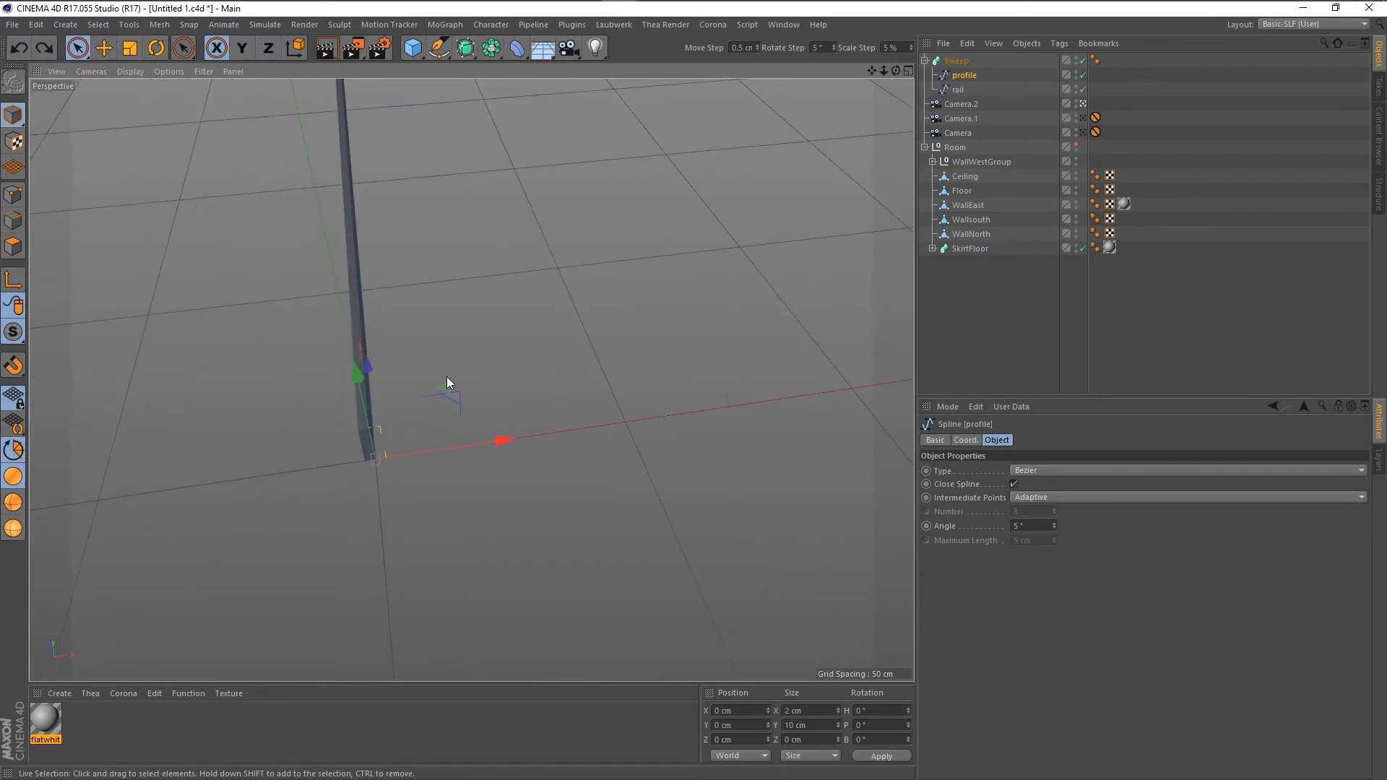
drag(442, 388, 744, 158)
scroll(594, 411, down, 2)
scroll(478, 477, down, 2)
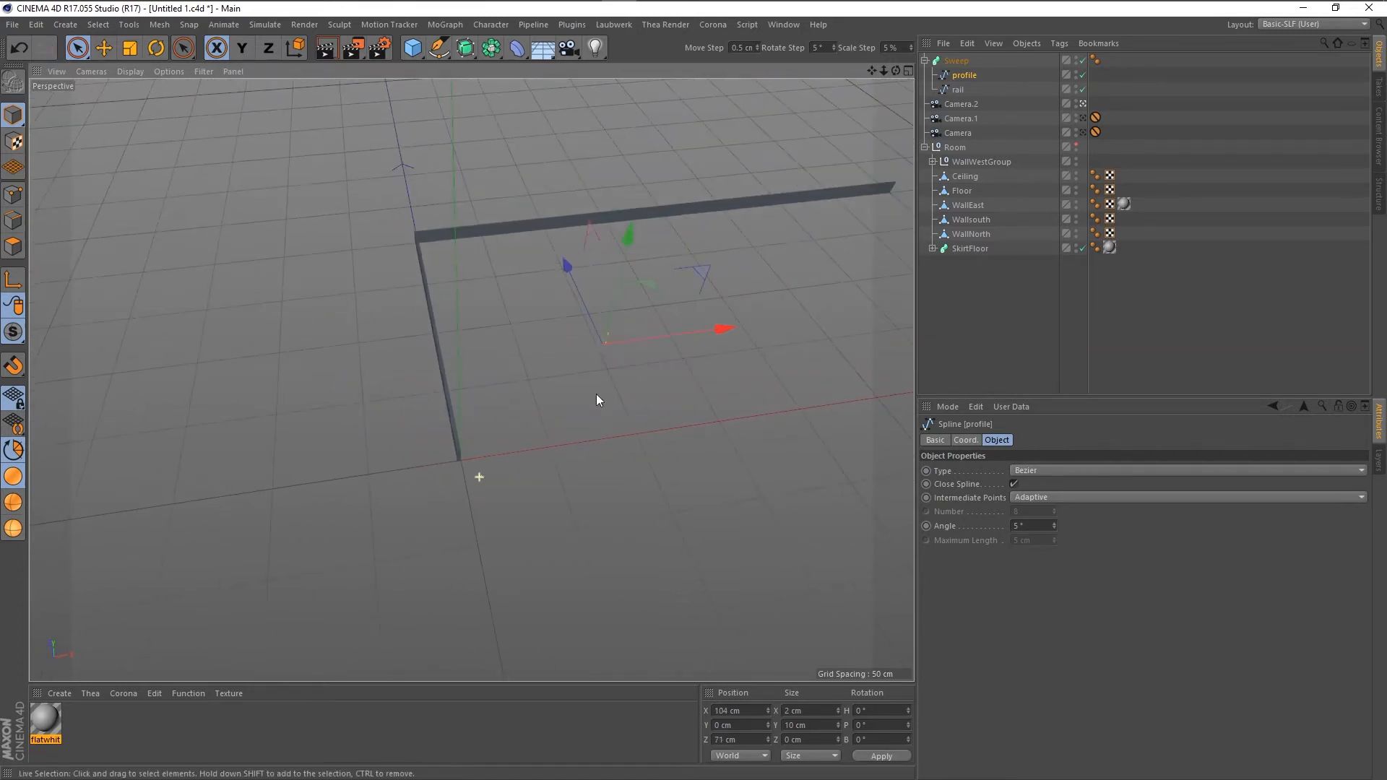
scroll(900, 193, up, 4)
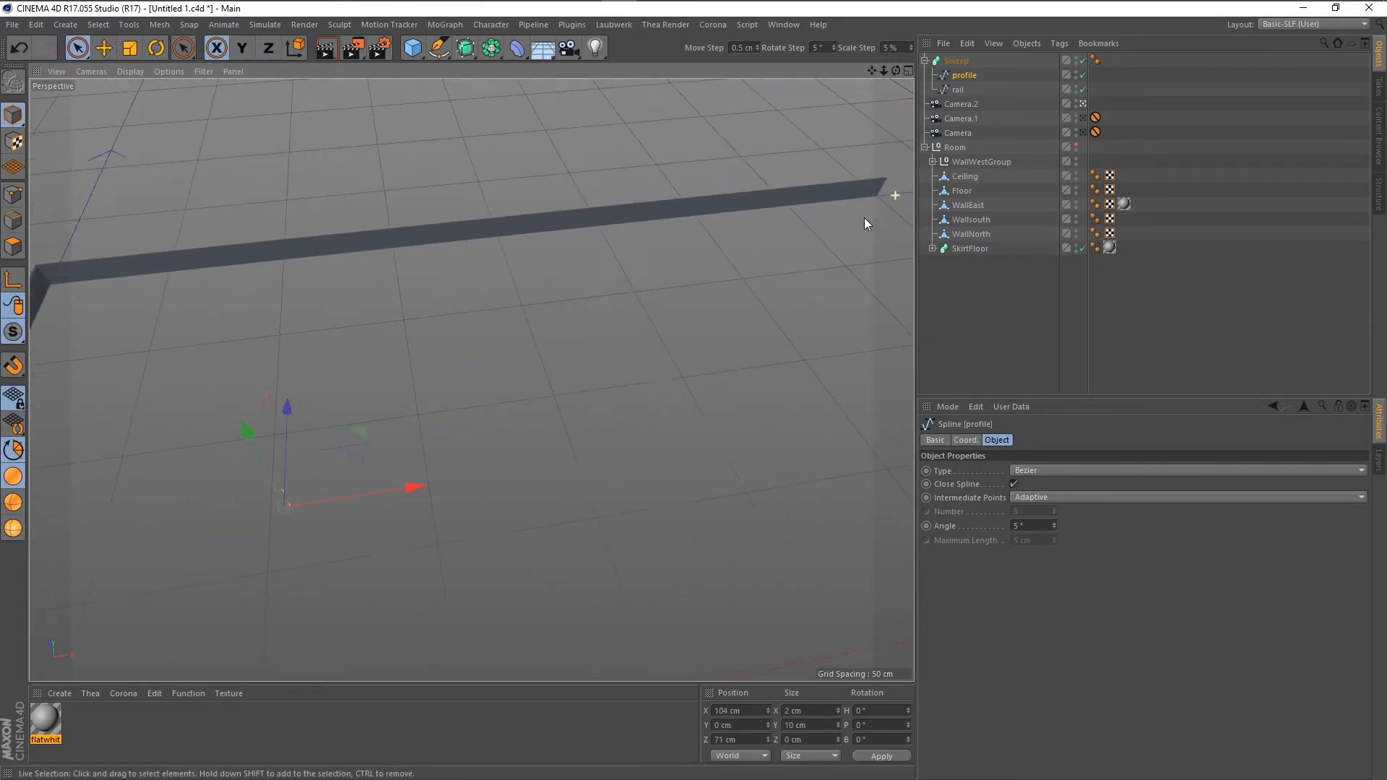
scroll(830, 250, down, 4)
key(ctrl+z)
scroll(830, 250, down, 2)
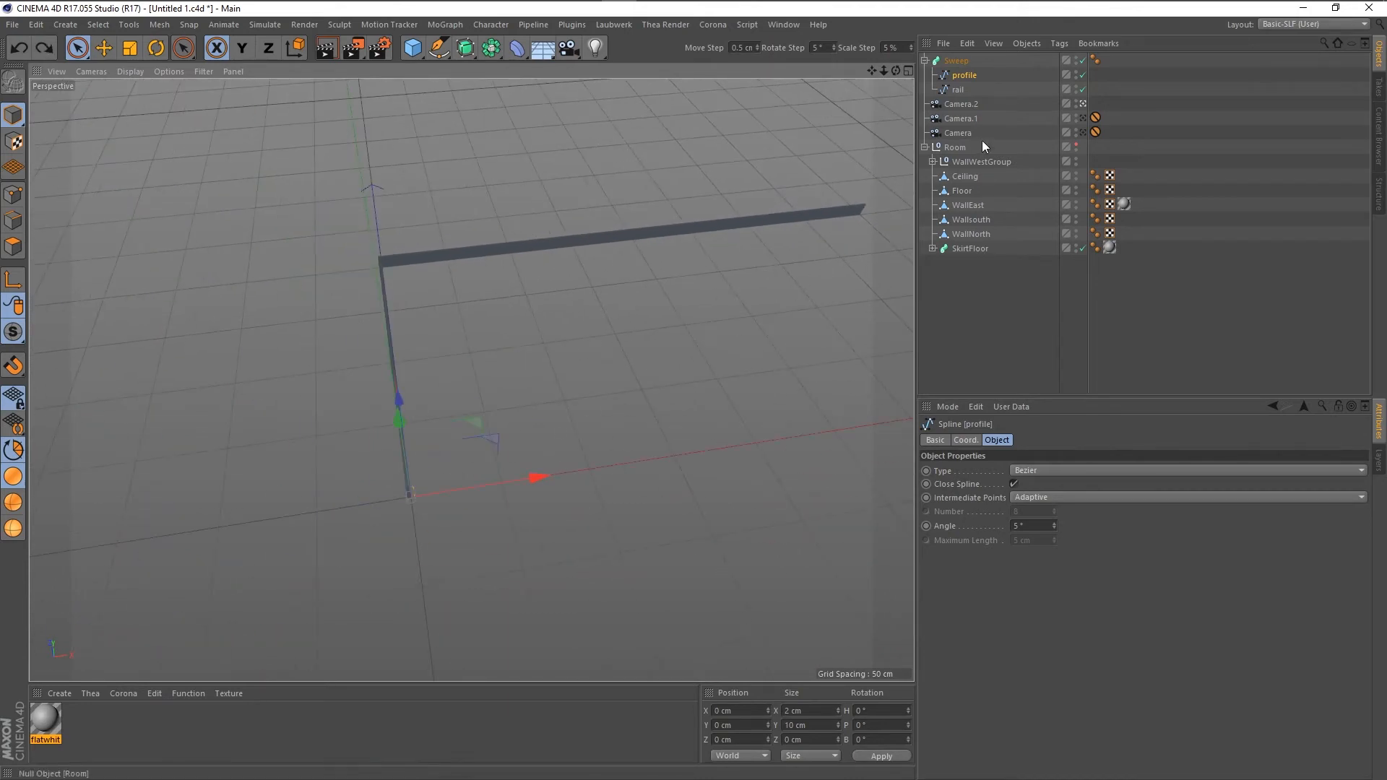
Reverse the point sequence of the rail spline again, return to model mode and deselect everything.
click(955, 89)
click(14, 195)
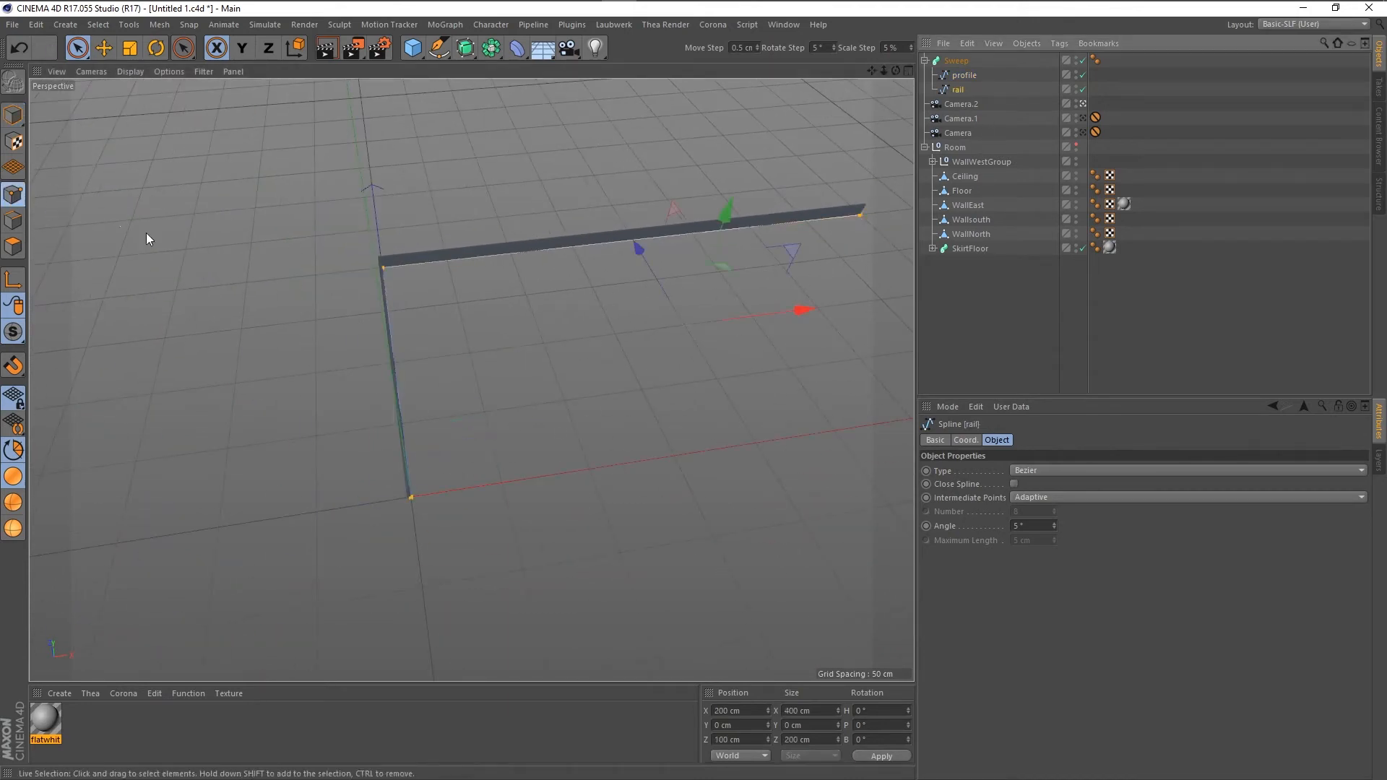
right_click(469, 367)
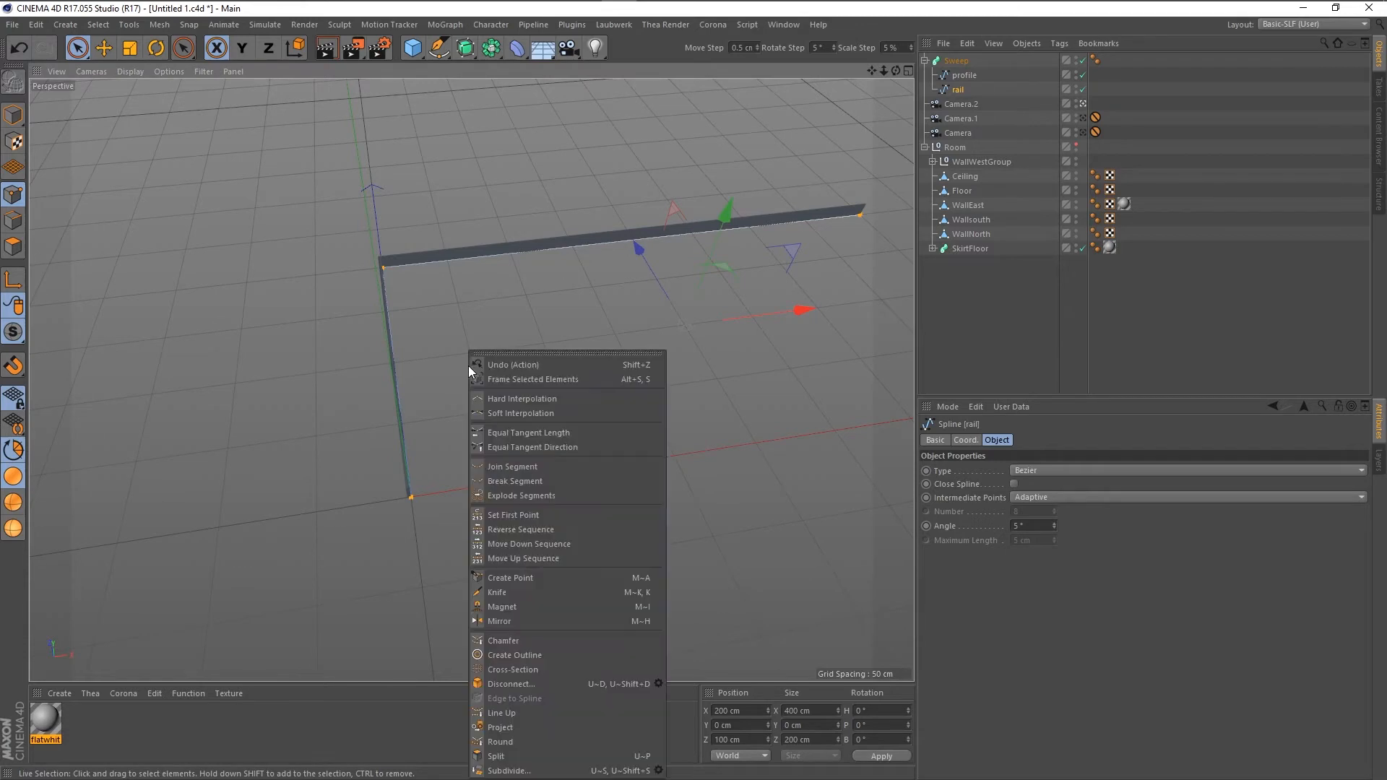
click(527, 528)
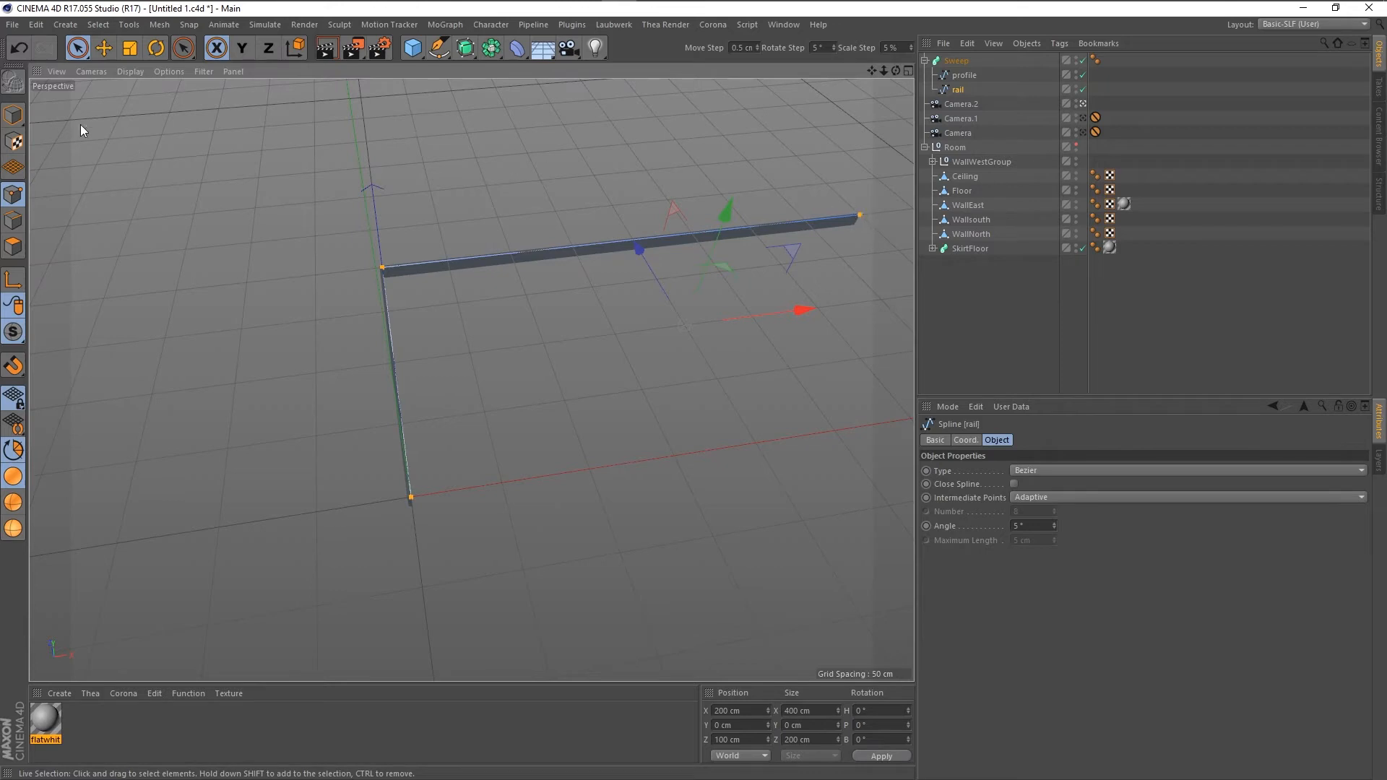
click(13, 116)
click(154, 310)
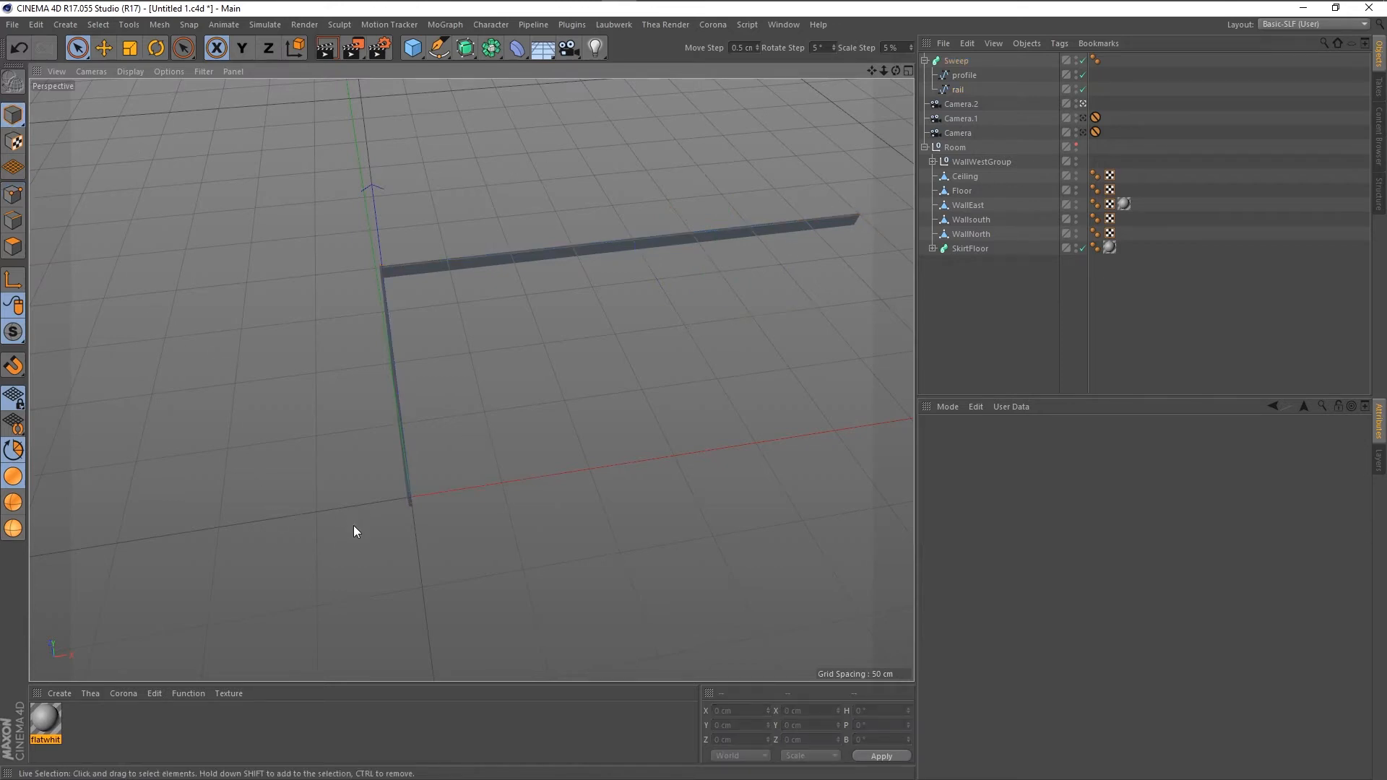
scroll(401, 534, up, 4)
alt+drag(395, 517, 458, 479)
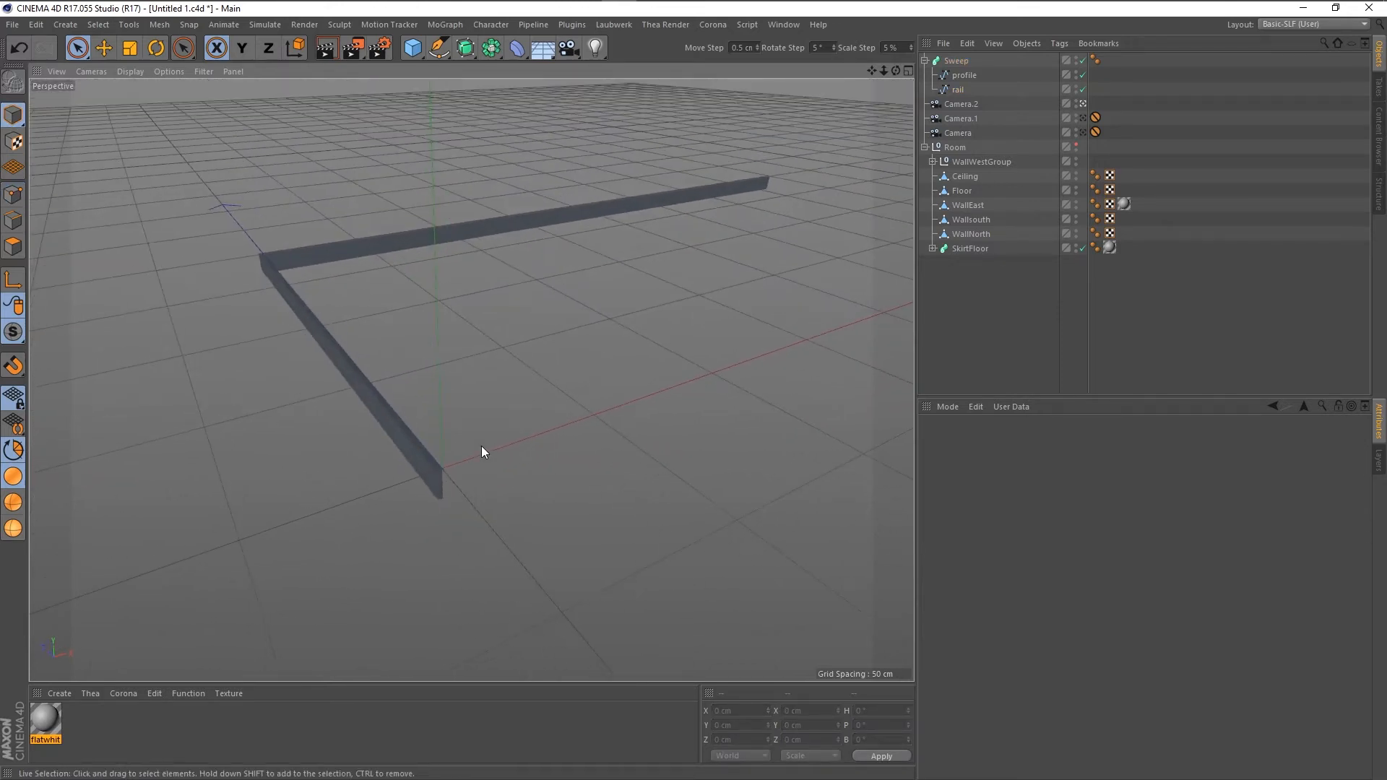
scroll(450, 469, up, 6)
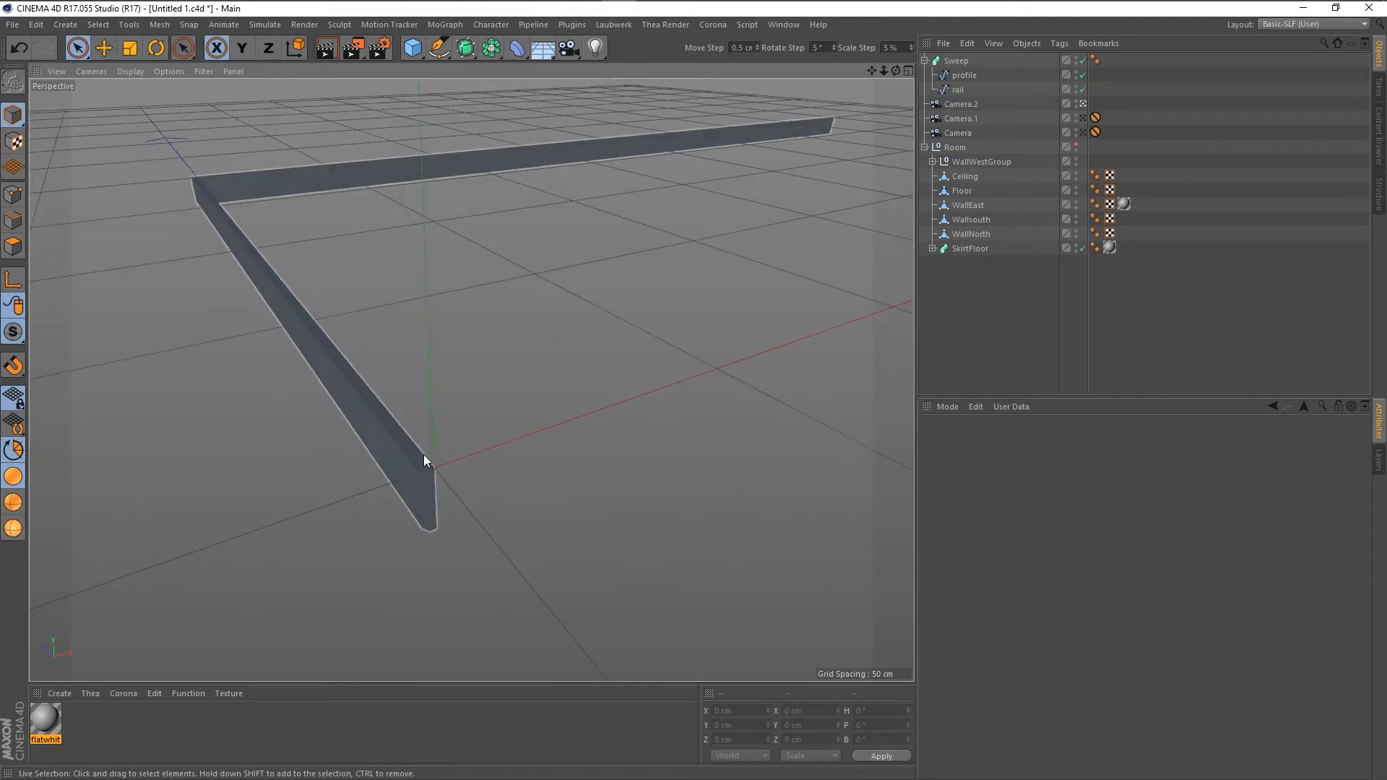
Examine the rail and profile splines and the end of the sweep in the perspective and front views.
click(952, 91)
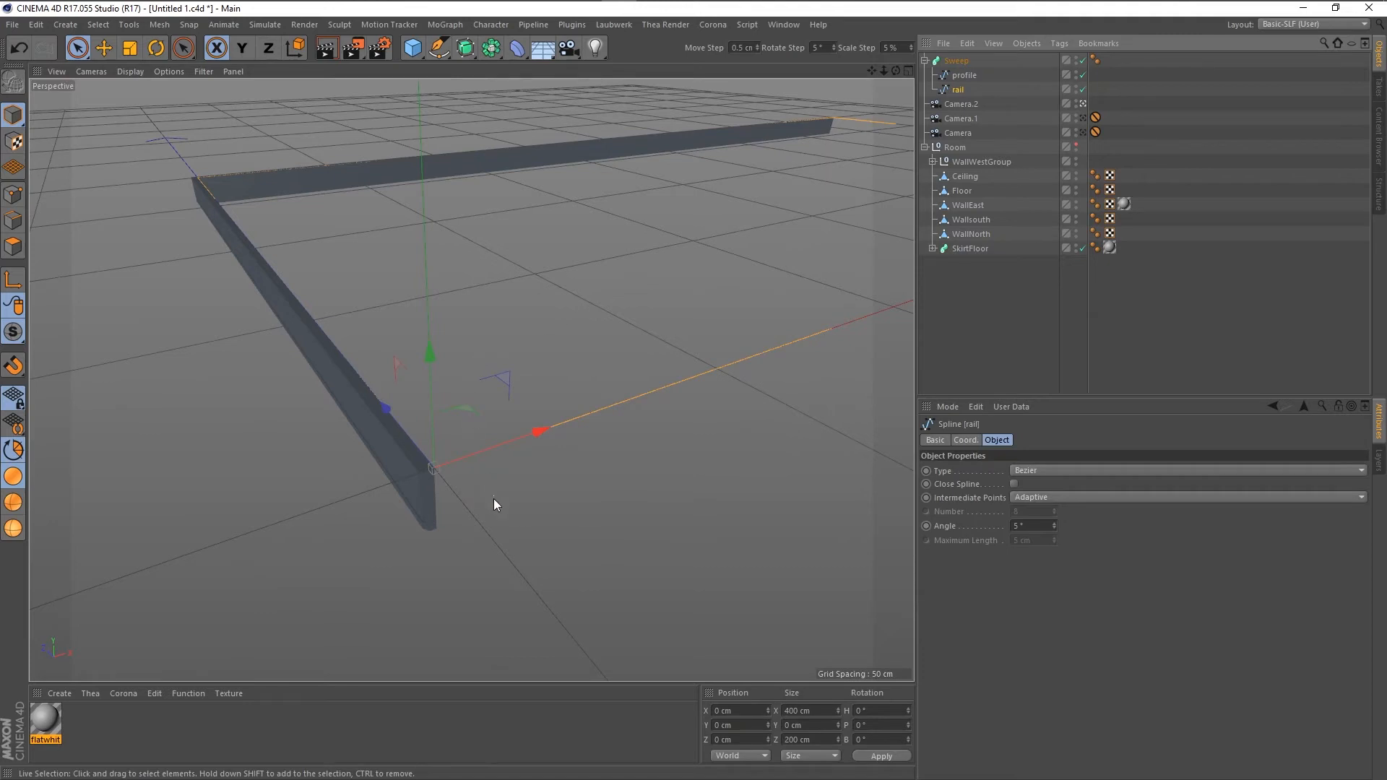
scroll(473, 524, down, 2)
scroll(464, 539, up, 1)
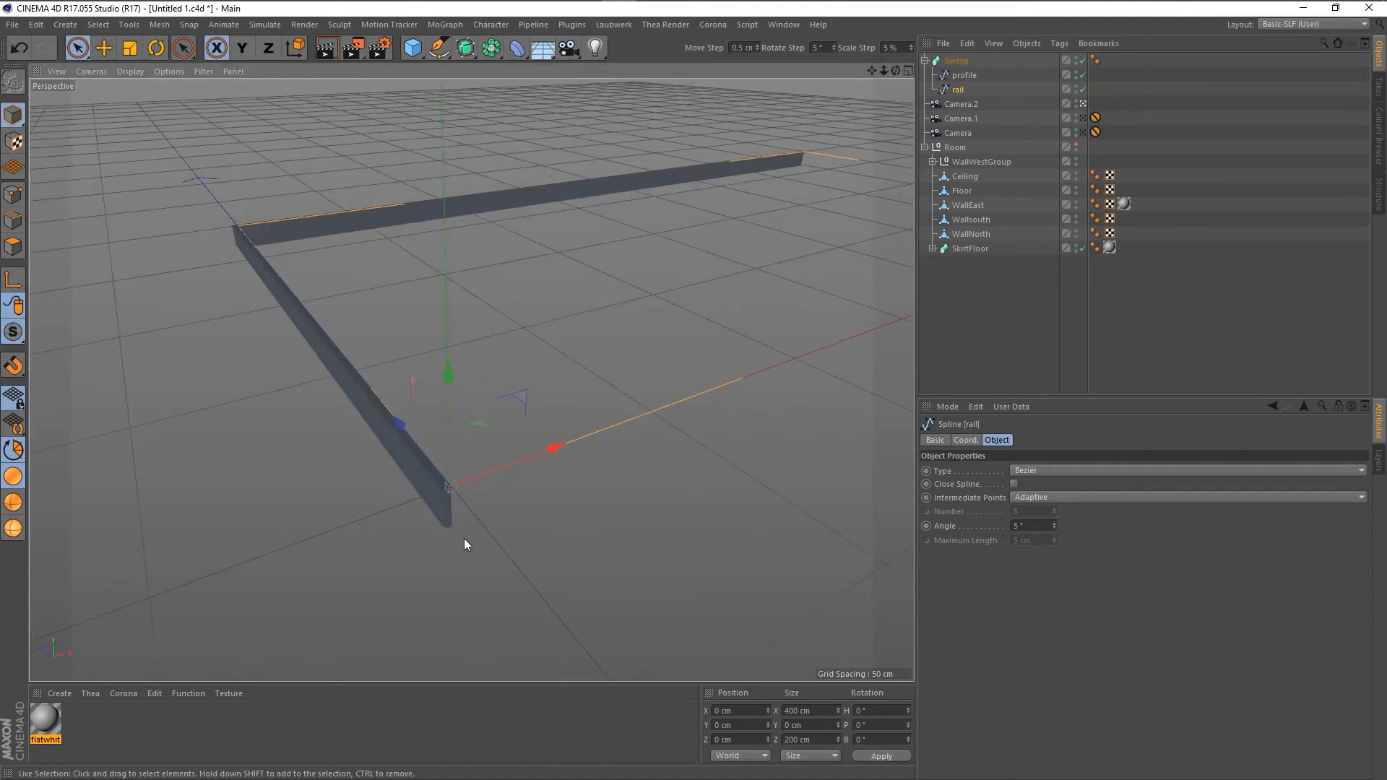
click(13, 220)
click(11, 127)
click(961, 79)
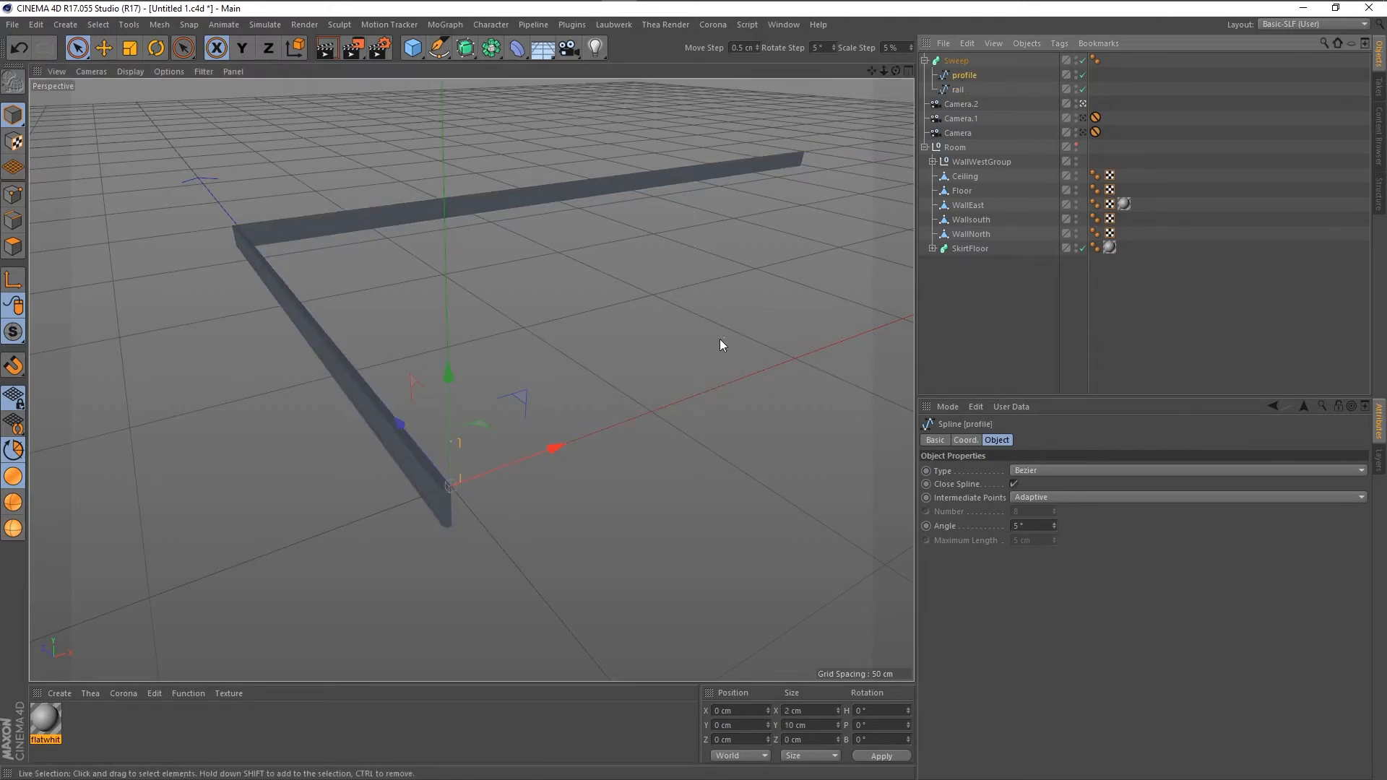
middle_click(562, 348)
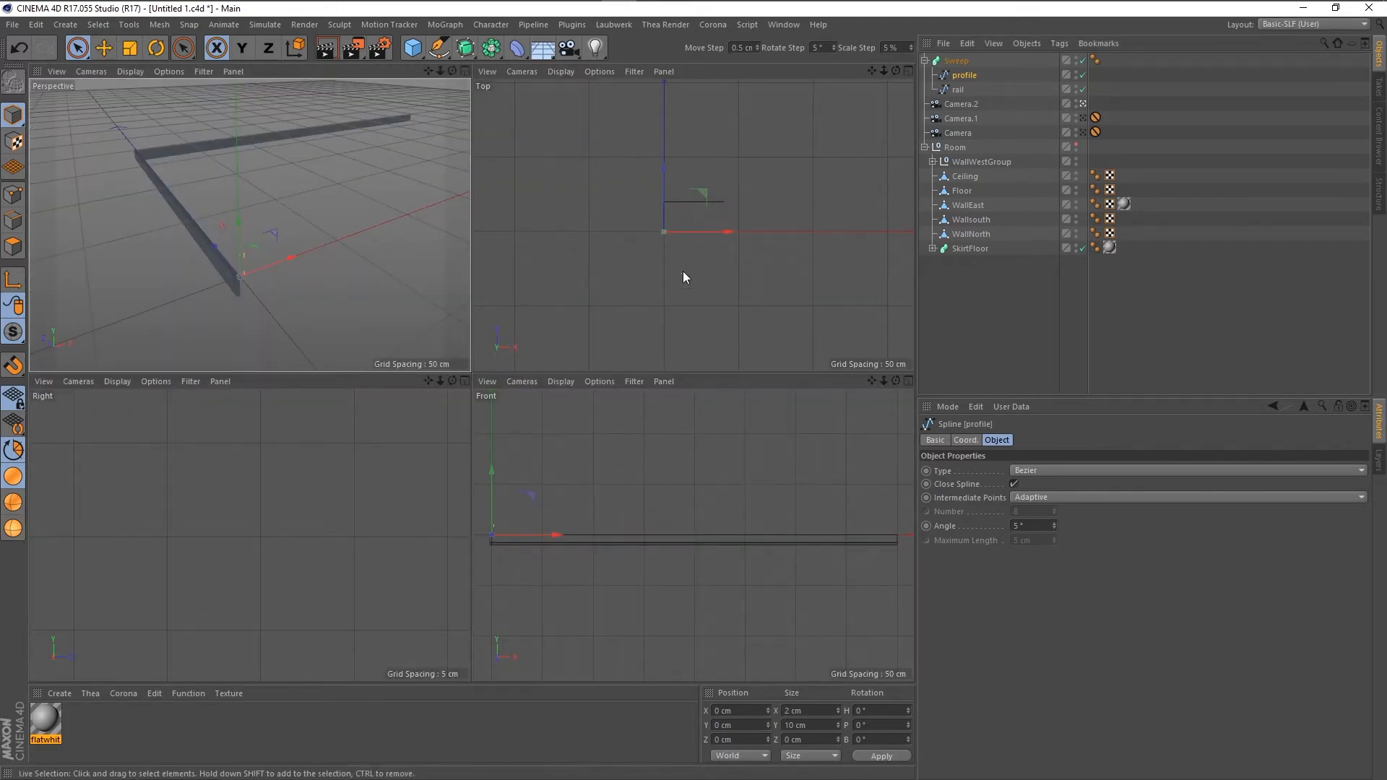
click(652, 474)
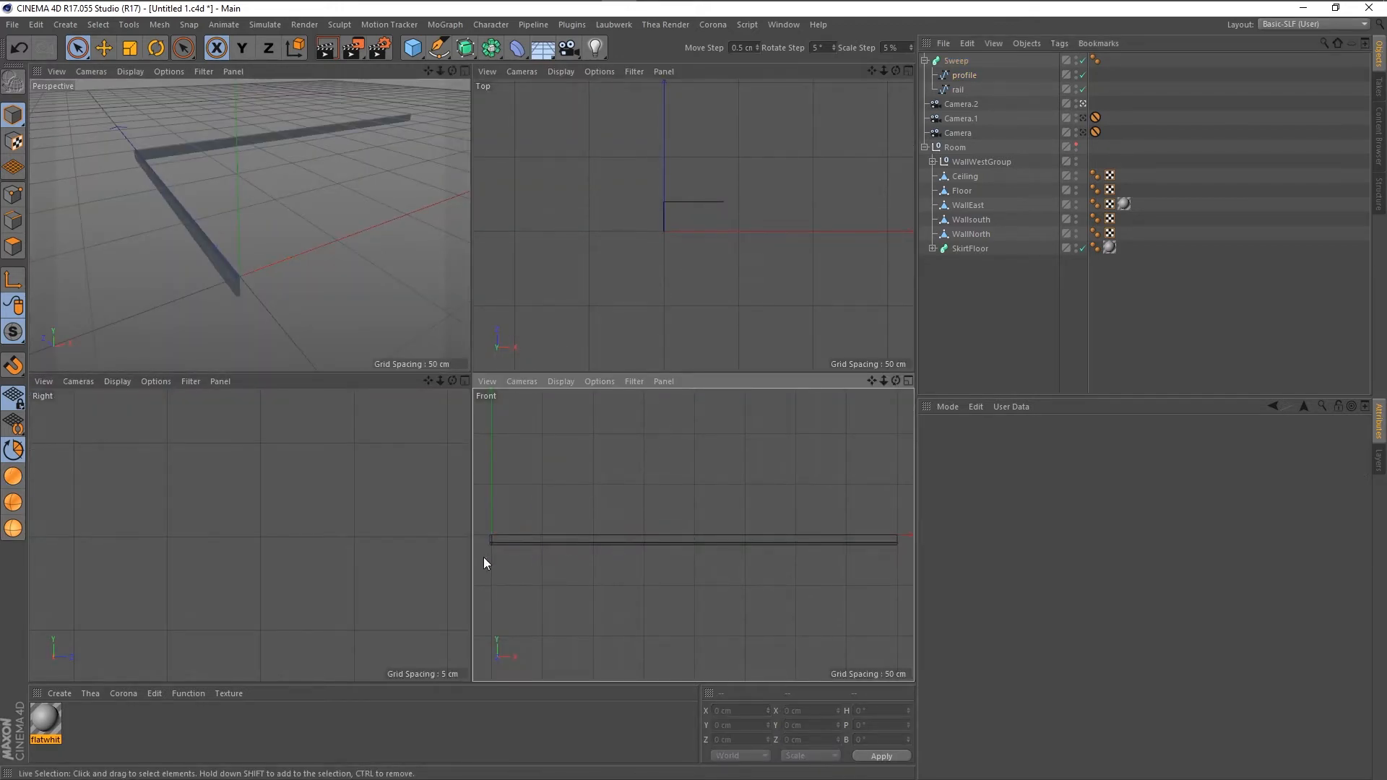
scroll(483, 557, up, 5)
scroll(519, 471, up, 4)
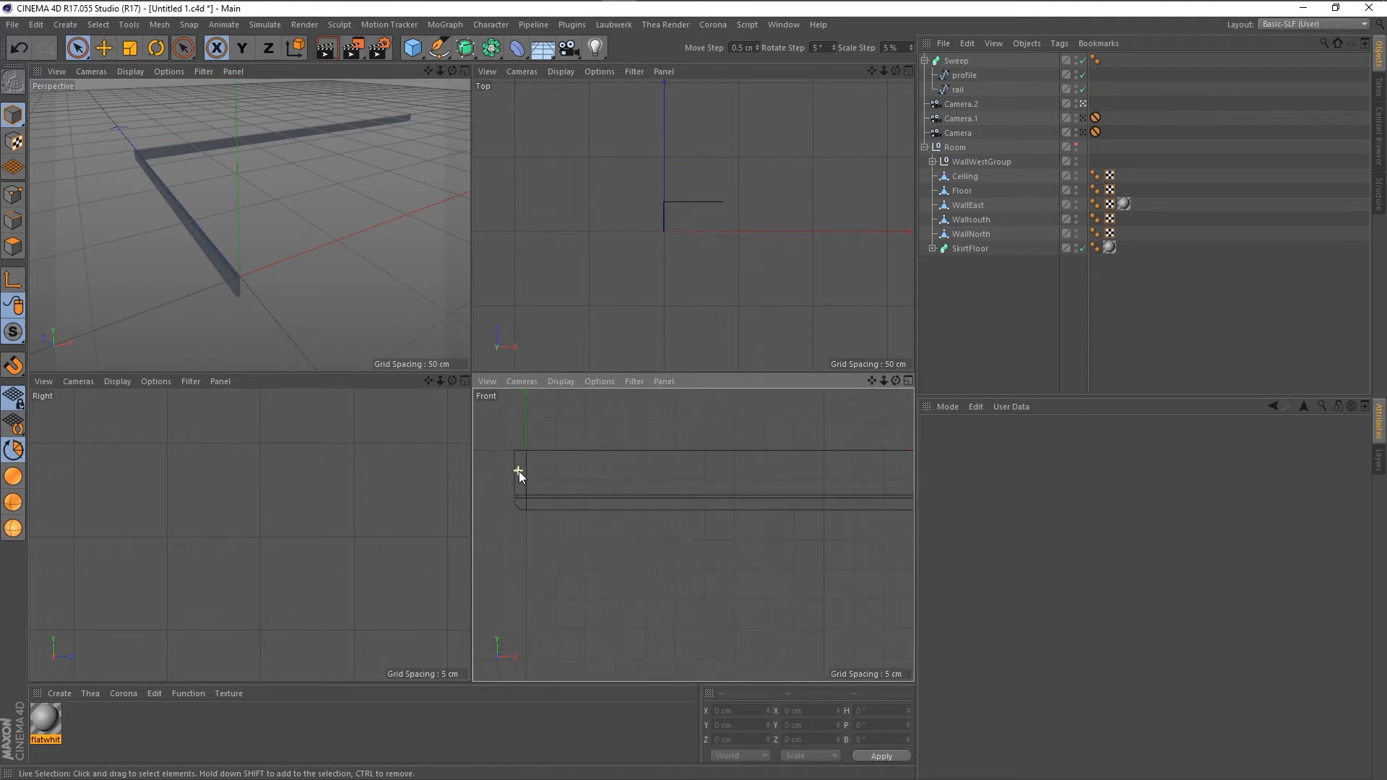
scroll(658, 576, down, 1)
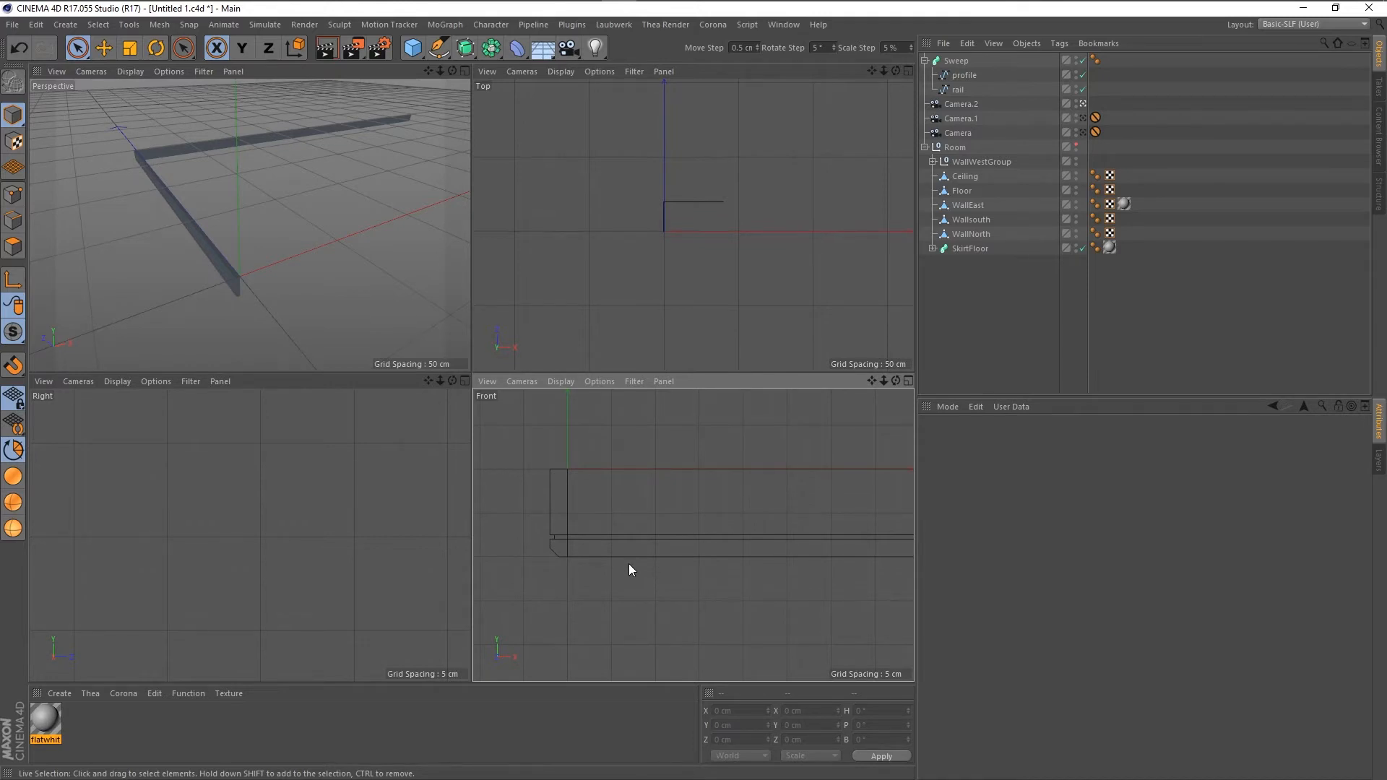
Rotate only the profile spline's axis 180° in bank in the front view, then deselect it and check the sweep in perspective.
click(960, 92)
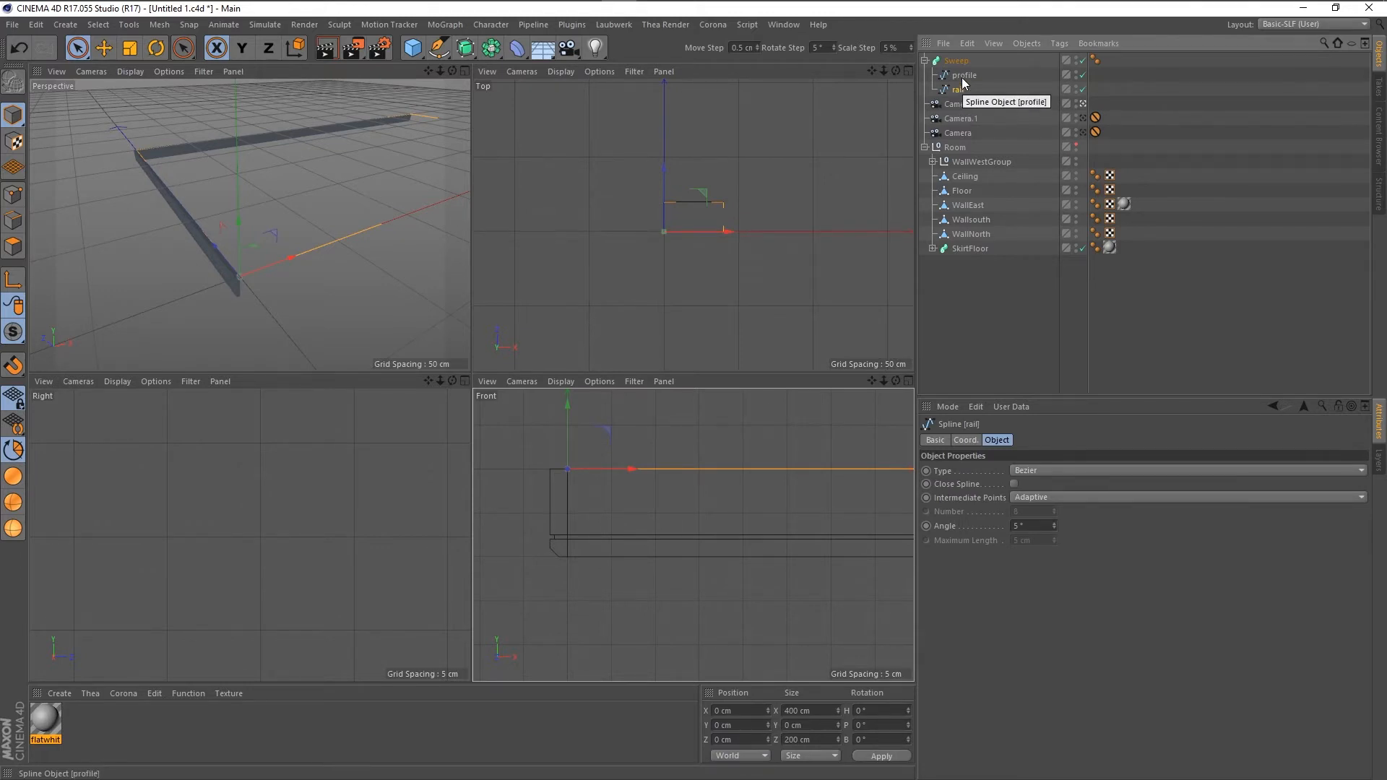
click(963, 76)
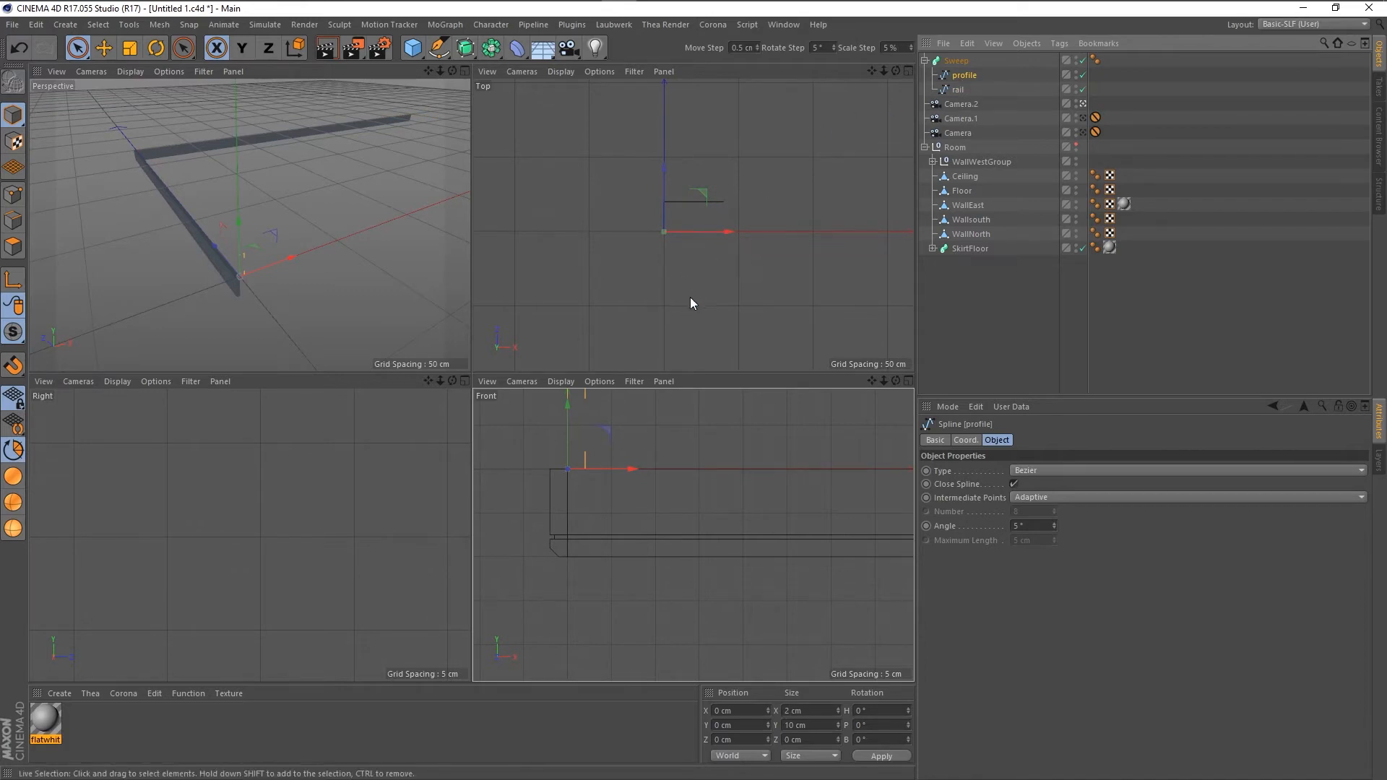
alt+middle_drag(729, 591, 788, 636)
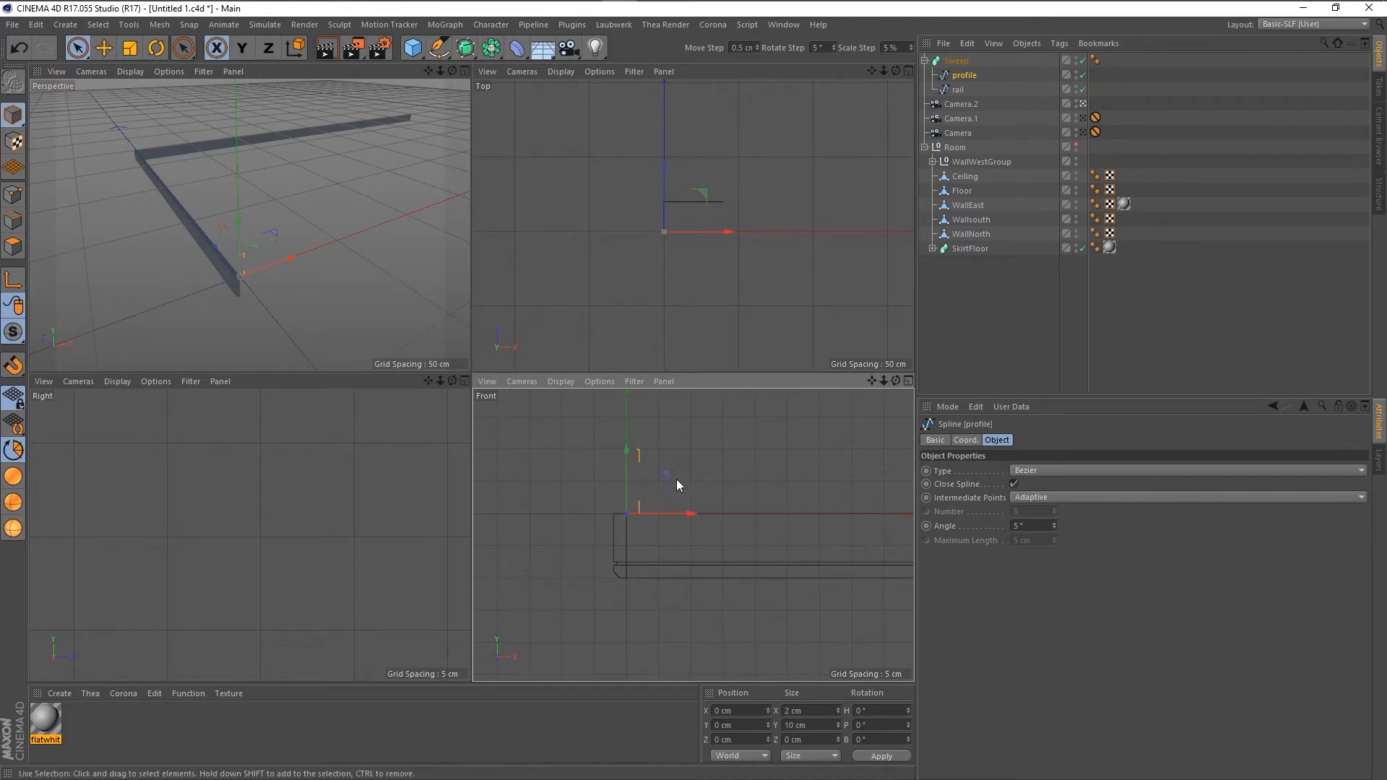
key(r)
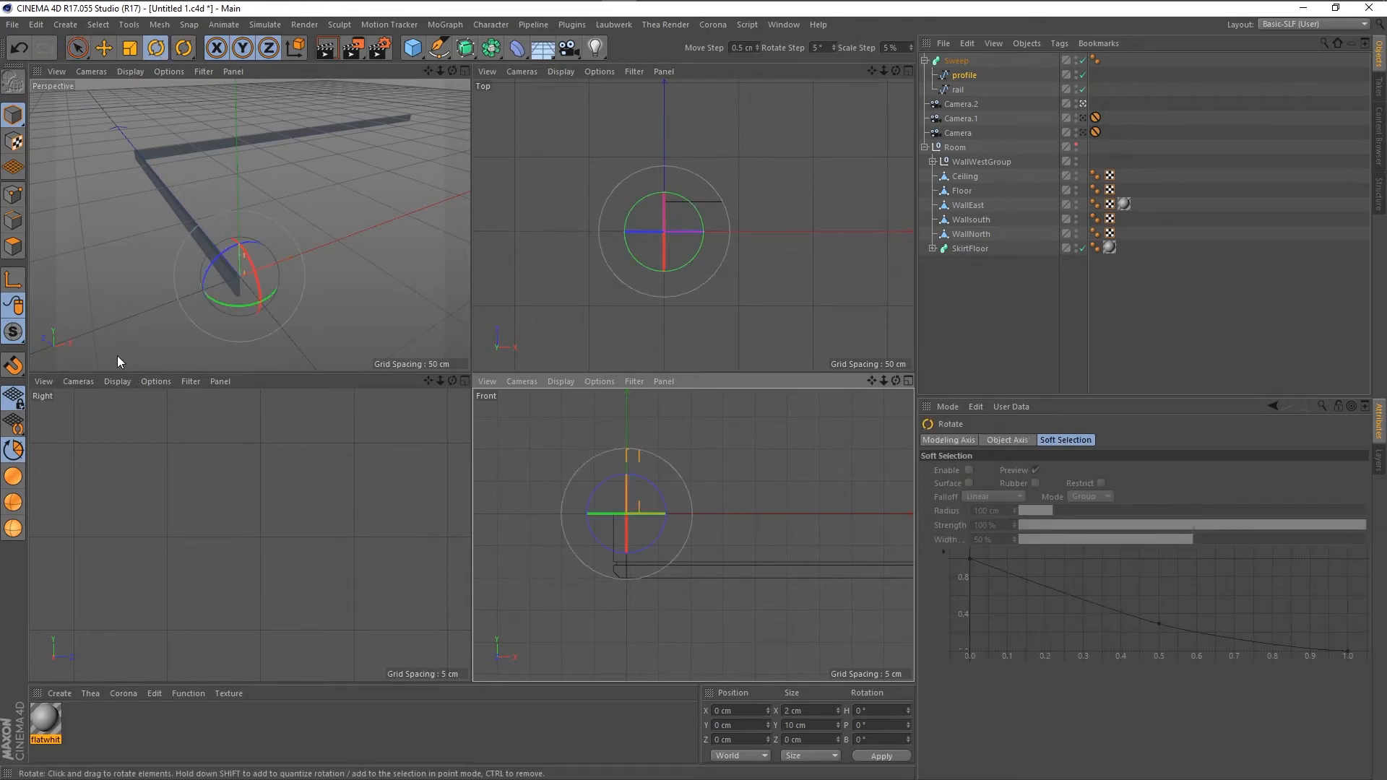
click(13, 287)
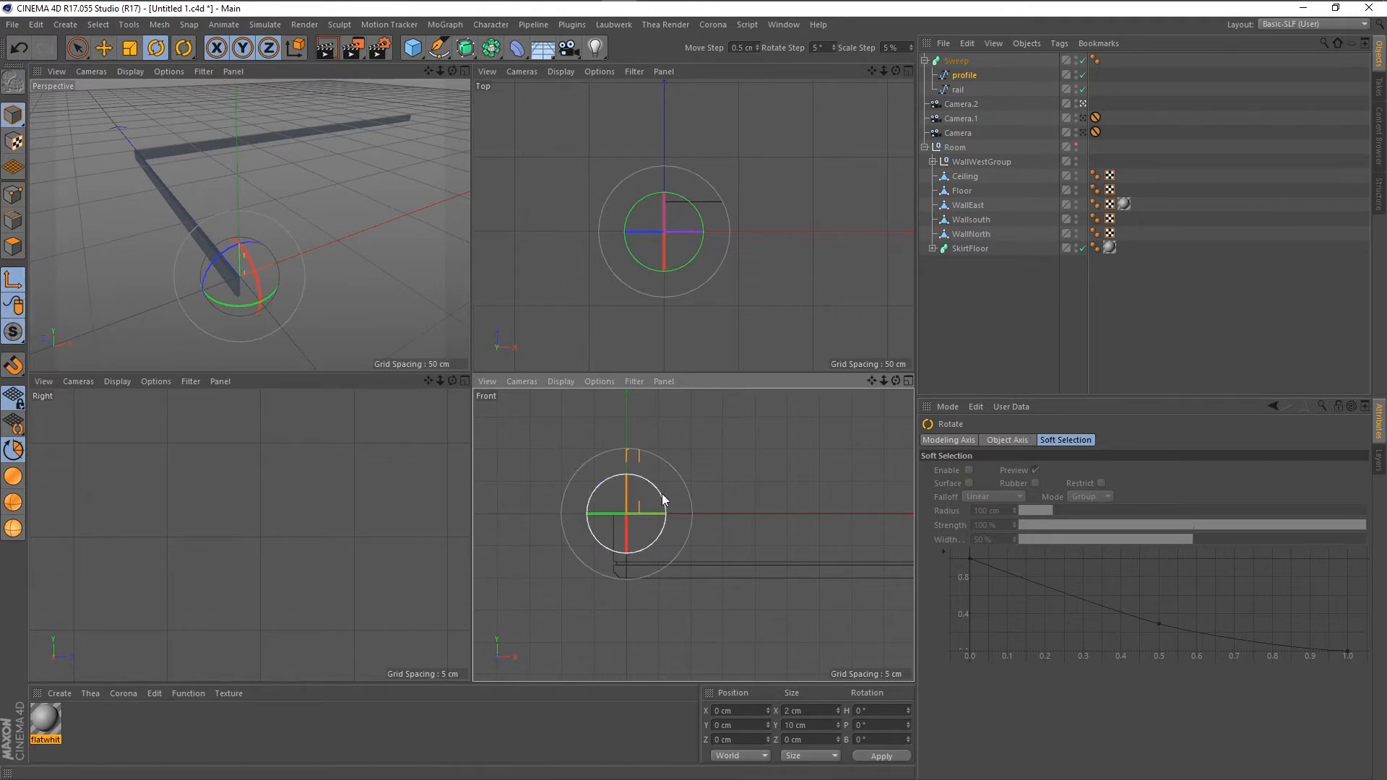
drag(662, 493, 527, 574)
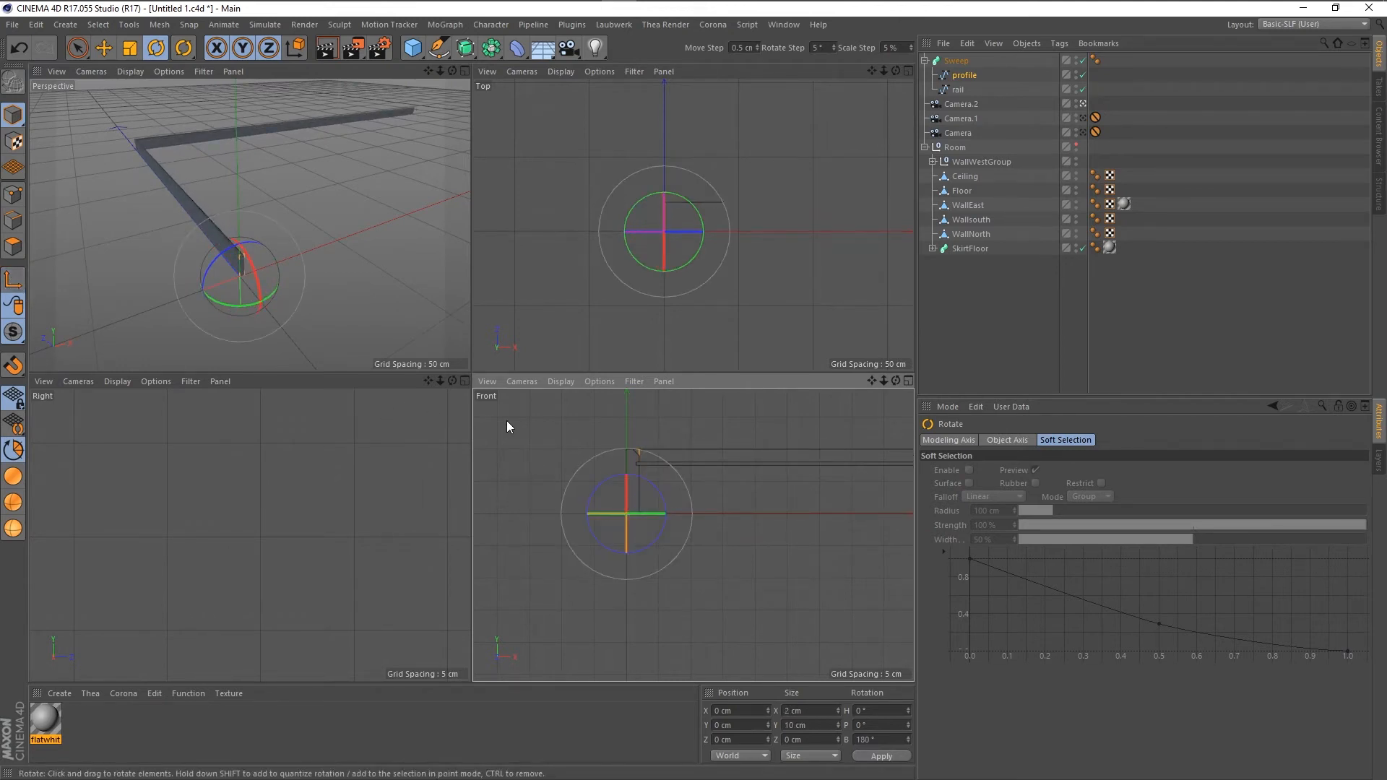
click(527, 435)
scroll(246, 268, up, 8)
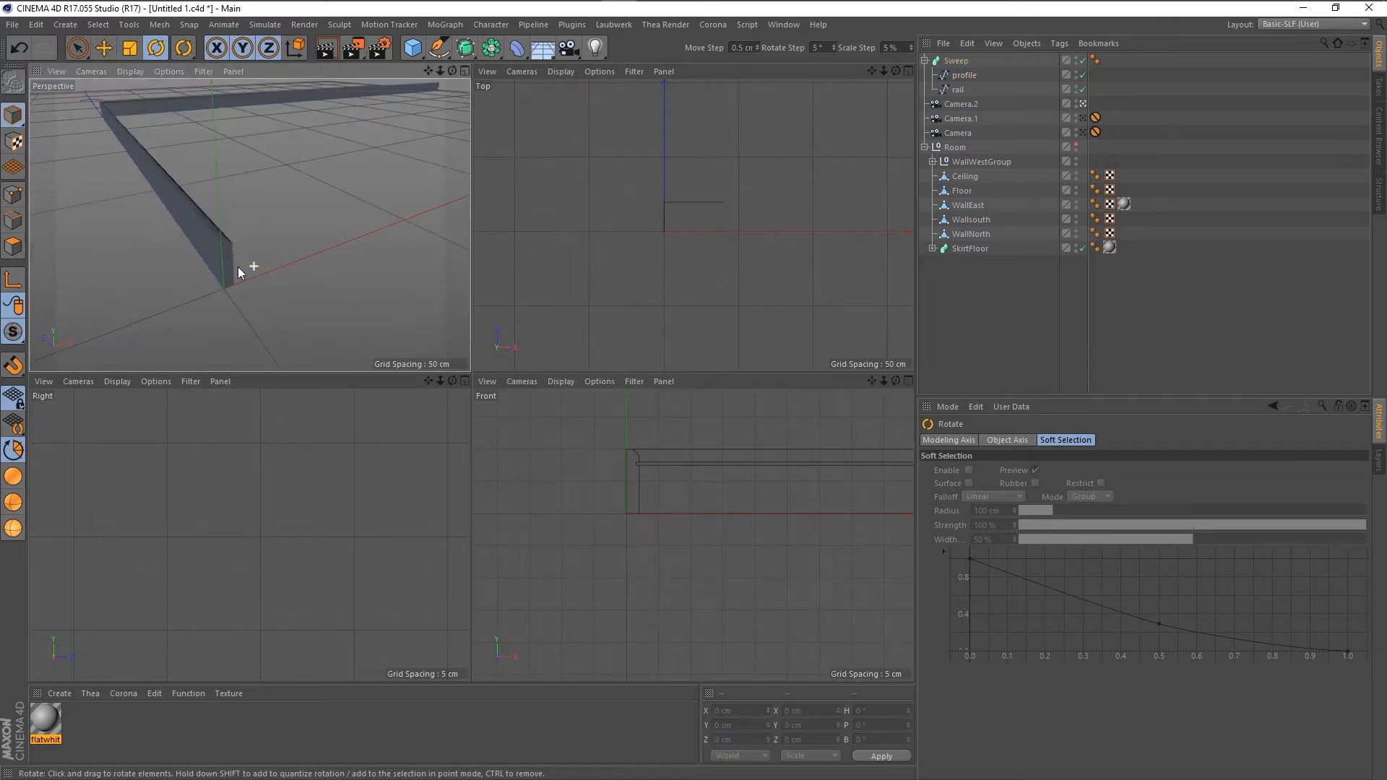
alt+drag(272, 285, 319, 297)
scroll(237, 354, down, 5)
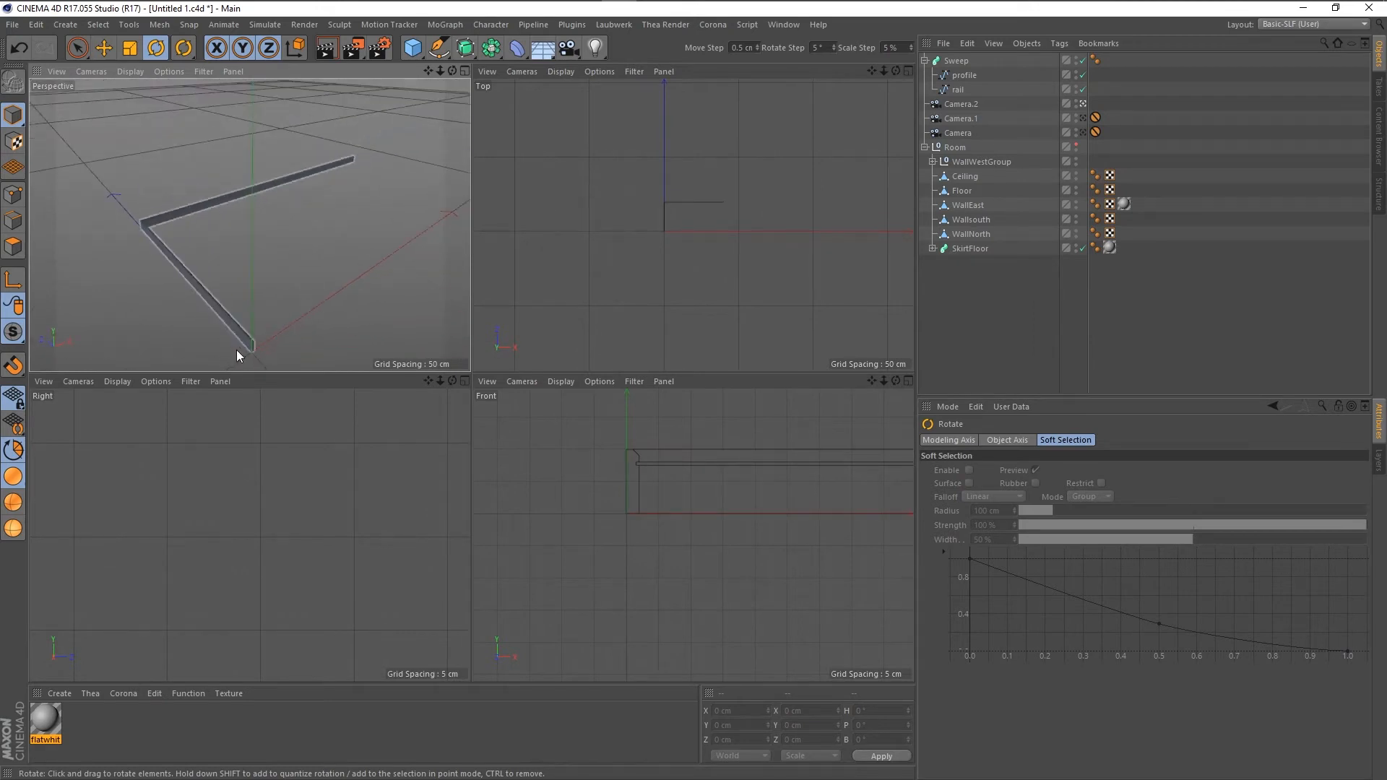
scroll(244, 262, down, 5)
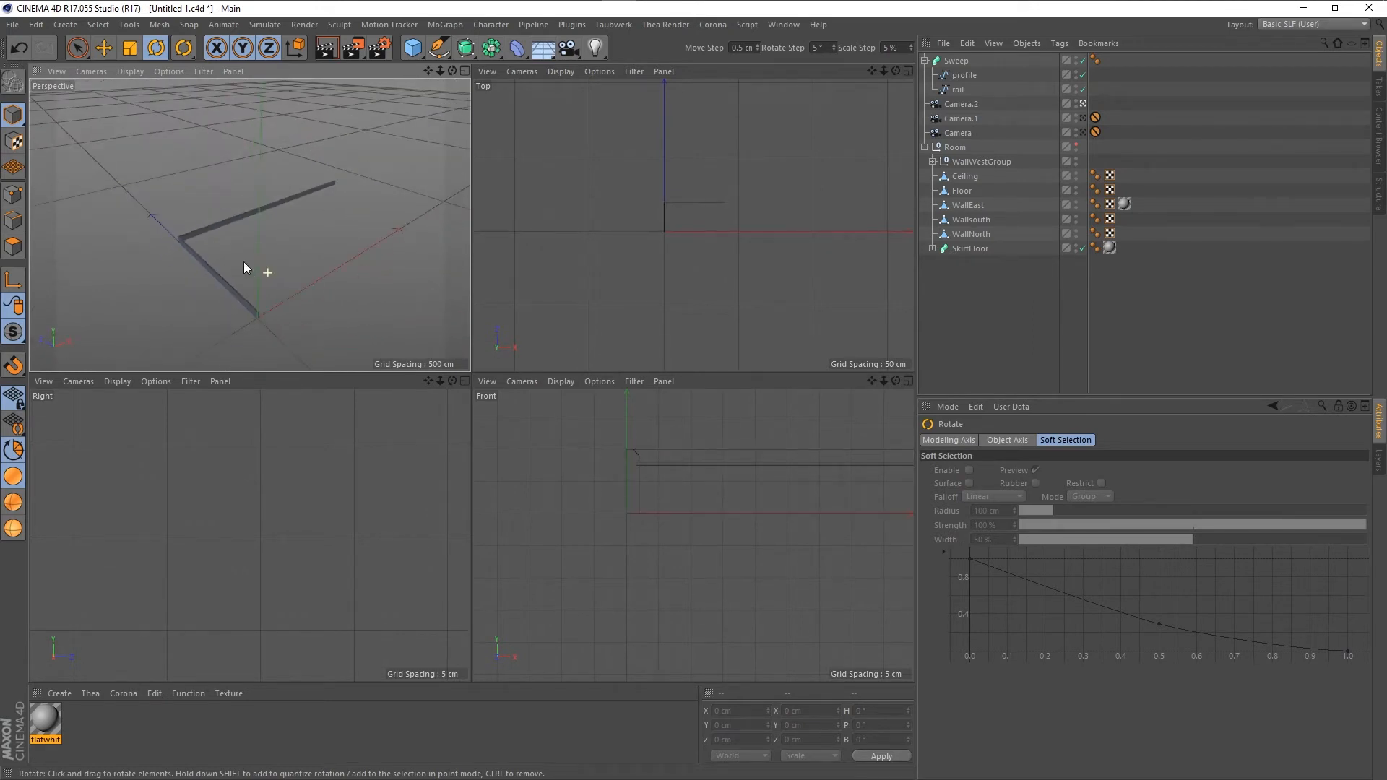
Add a 200 cm cube, make it editable and switch to edge mode.
click(412, 48)
click(13, 82)
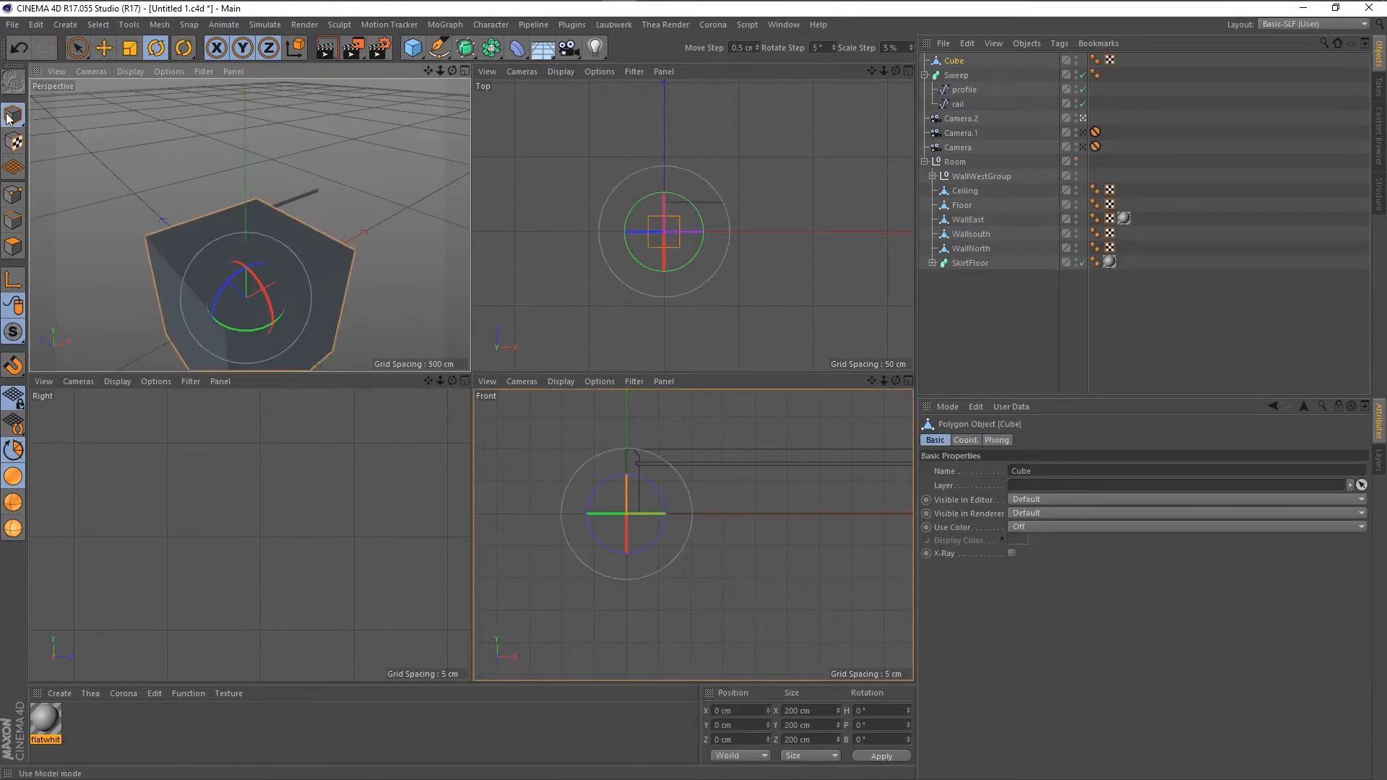
click(14, 222)
Select the cube's upper front edge and switch the coordinate system to world.
click(284, 296)
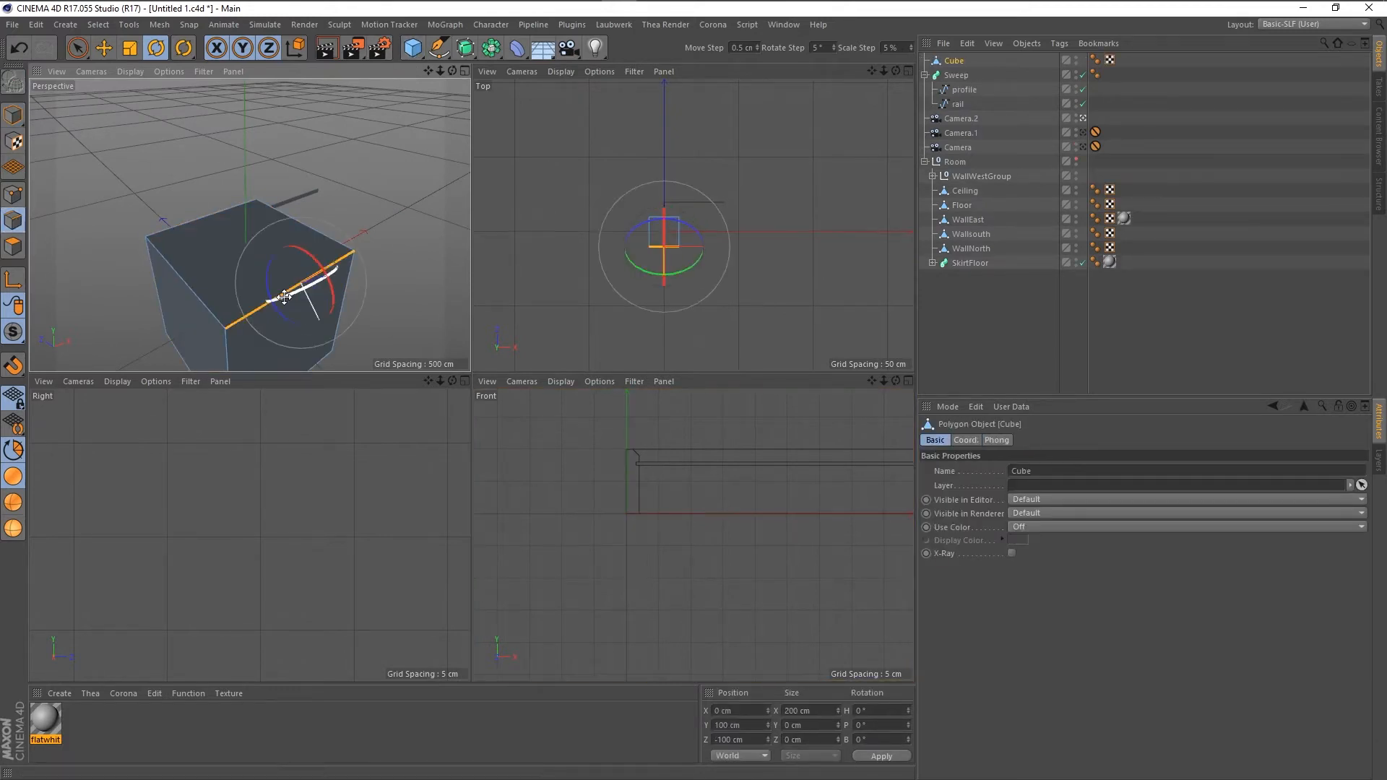
mouse_move(283, 323)
alt+mouse_down()
mouse_move(272, 309)
mouse_move(380, 257)
mouse_move(346, 249)
mouse_move(366, 308)
mouse_move(245, 304)
mouse_move(279, 307)
alt+mouse_up()
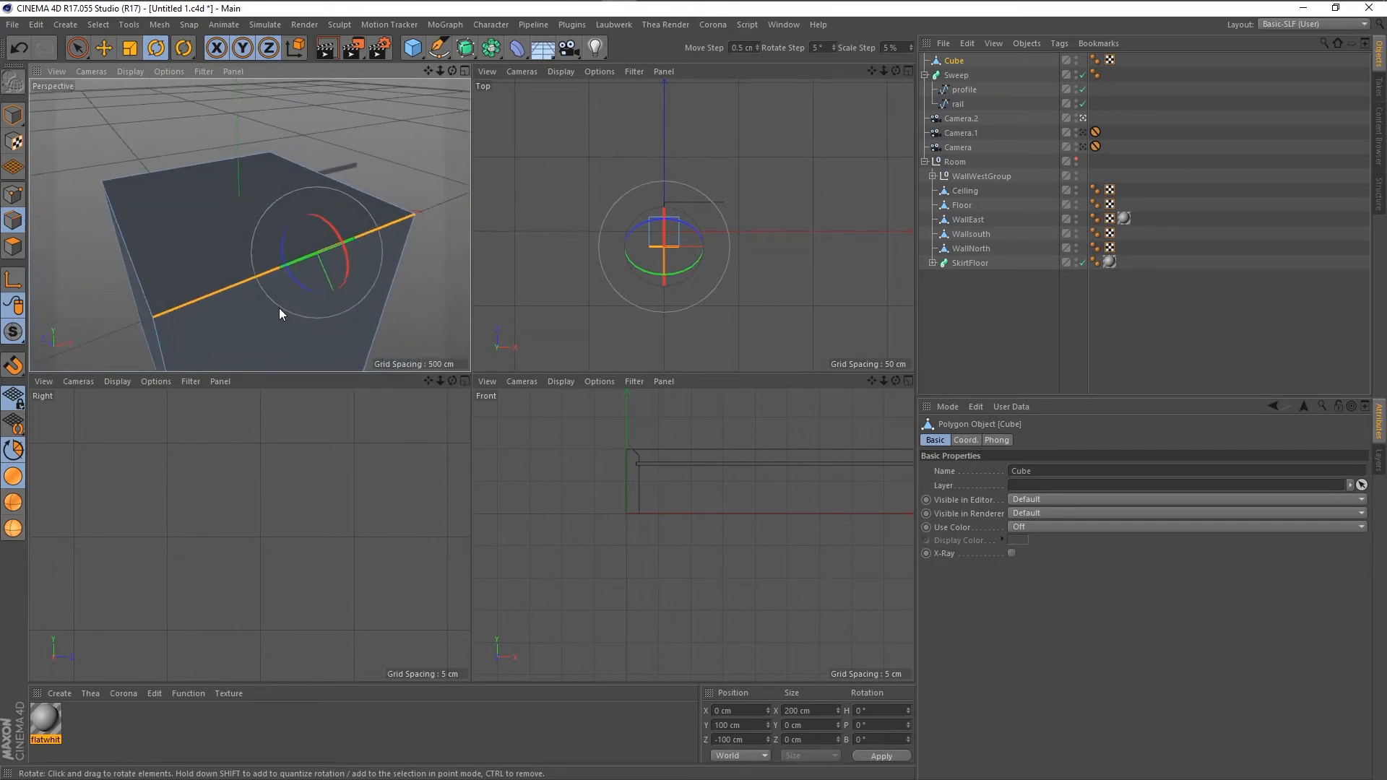
click(296, 48)
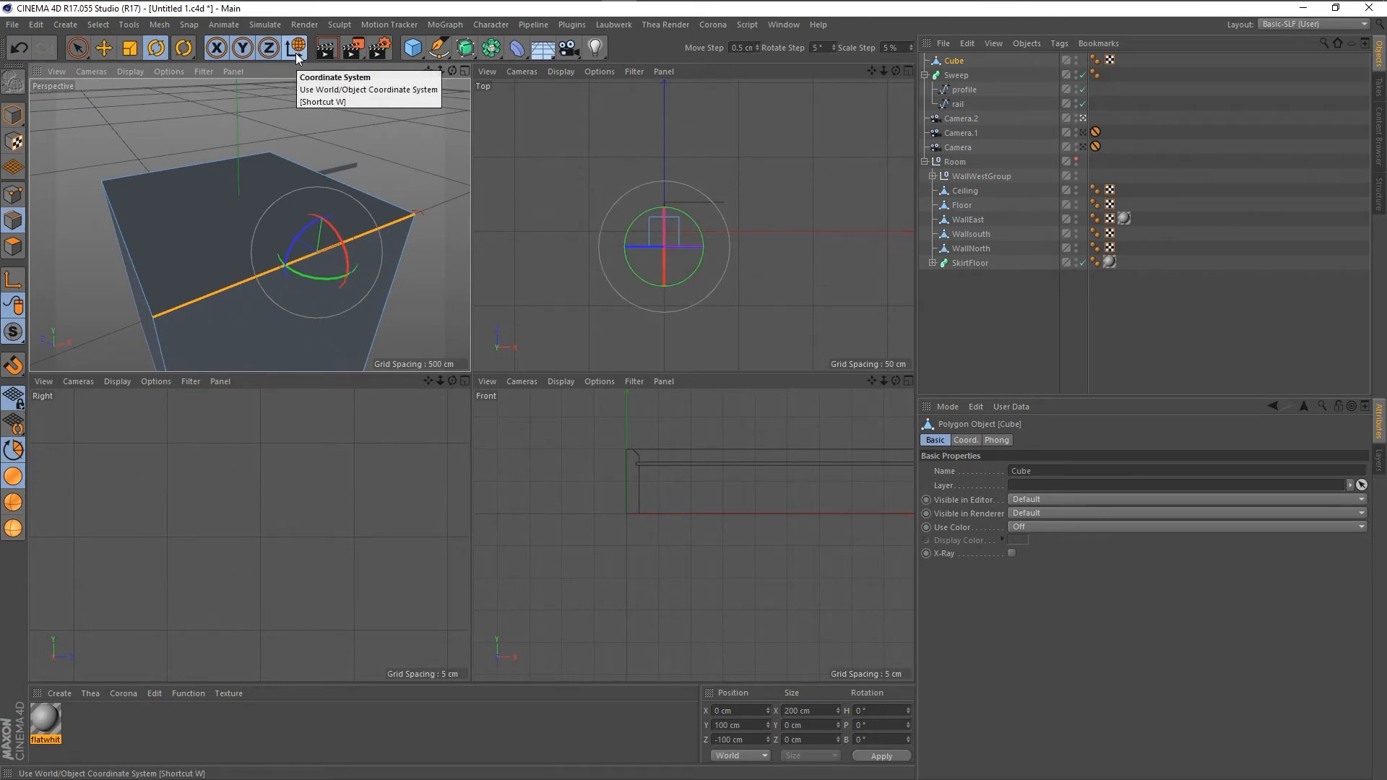
Switch the coordinate system from world back to object for the selected edge, compare its rotation axes, and deselect the cube.
click(296, 49)
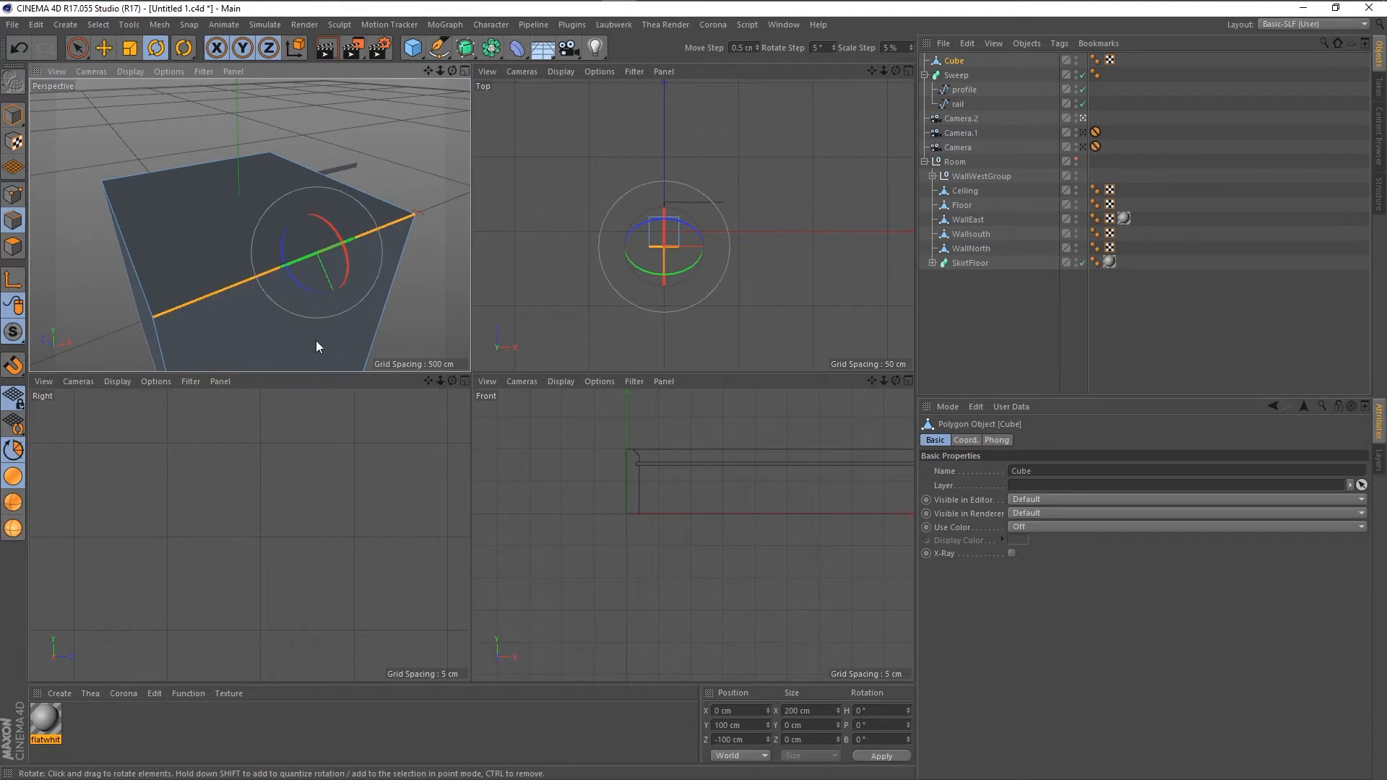
alt+drag(315, 341, 363, 311)
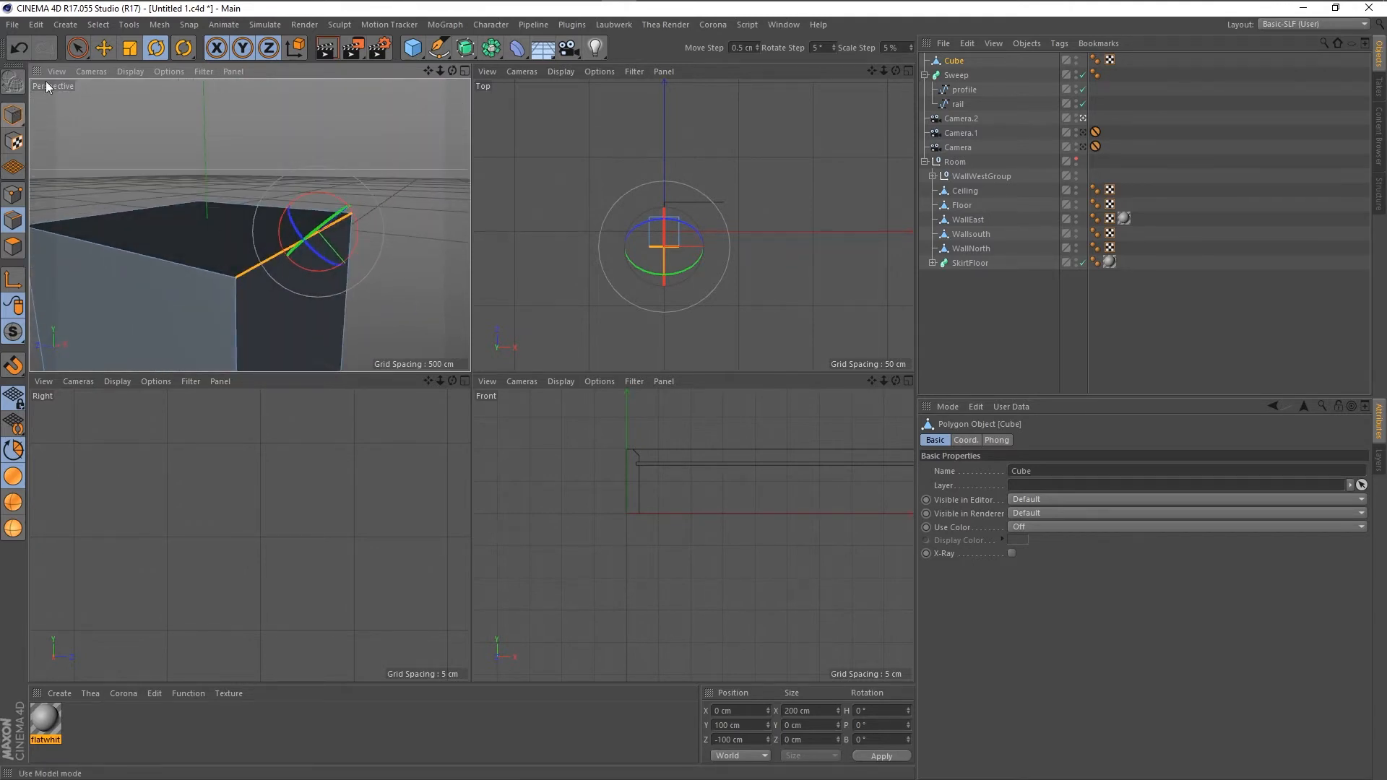
click(77, 49)
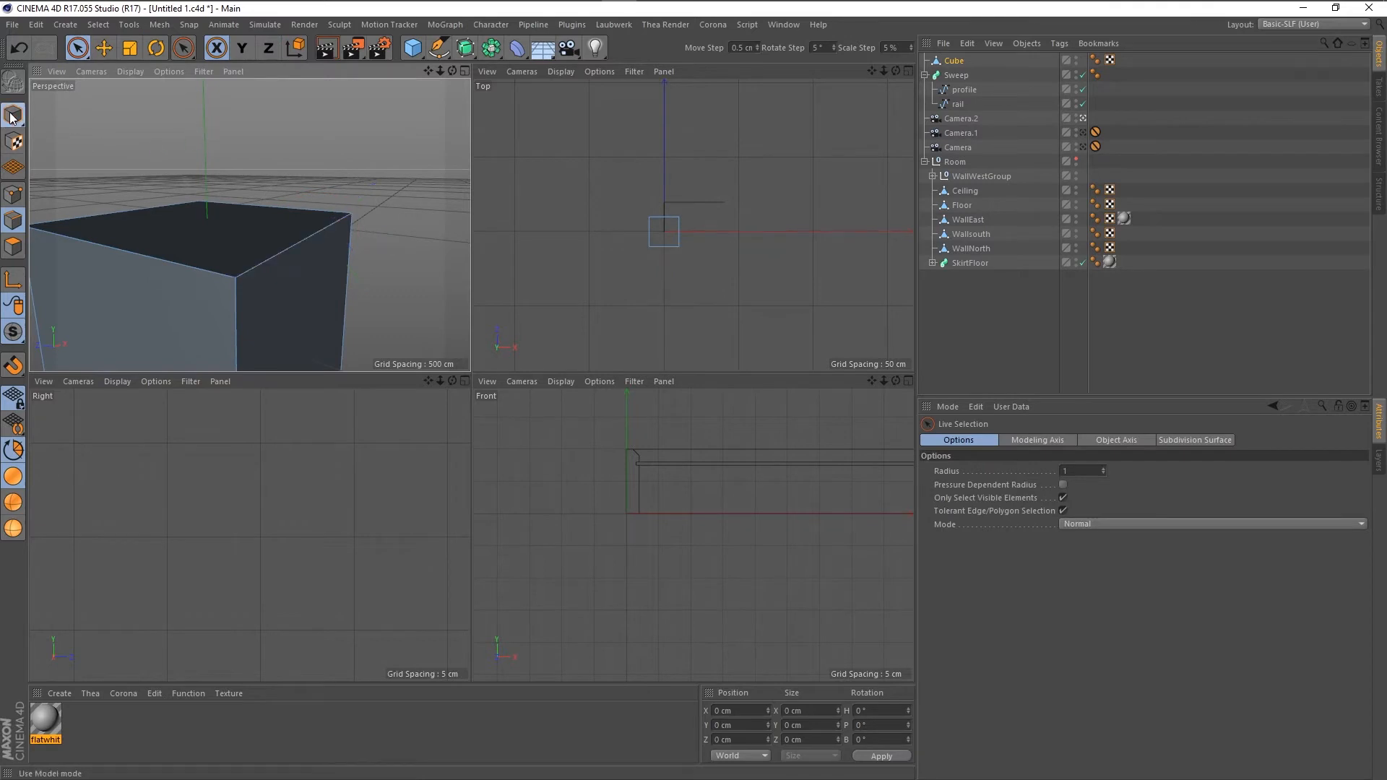
click(423, 299)
Maximise the perspective view and select the cube's top face and two visible side faces in polygon mode.
alt+drag(431, 184, 410, 224)
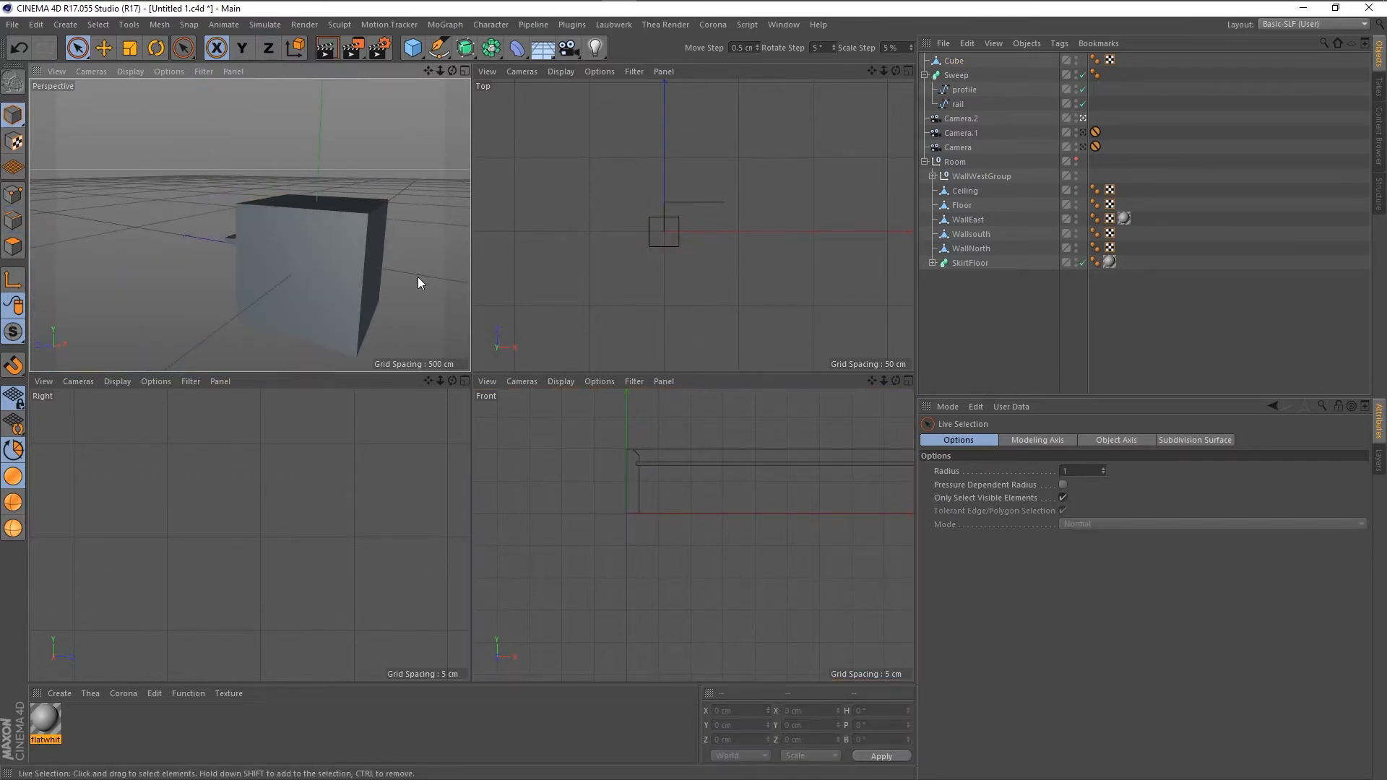
alt+drag(417, 282, 383, 323)
middle_click(390, 332)
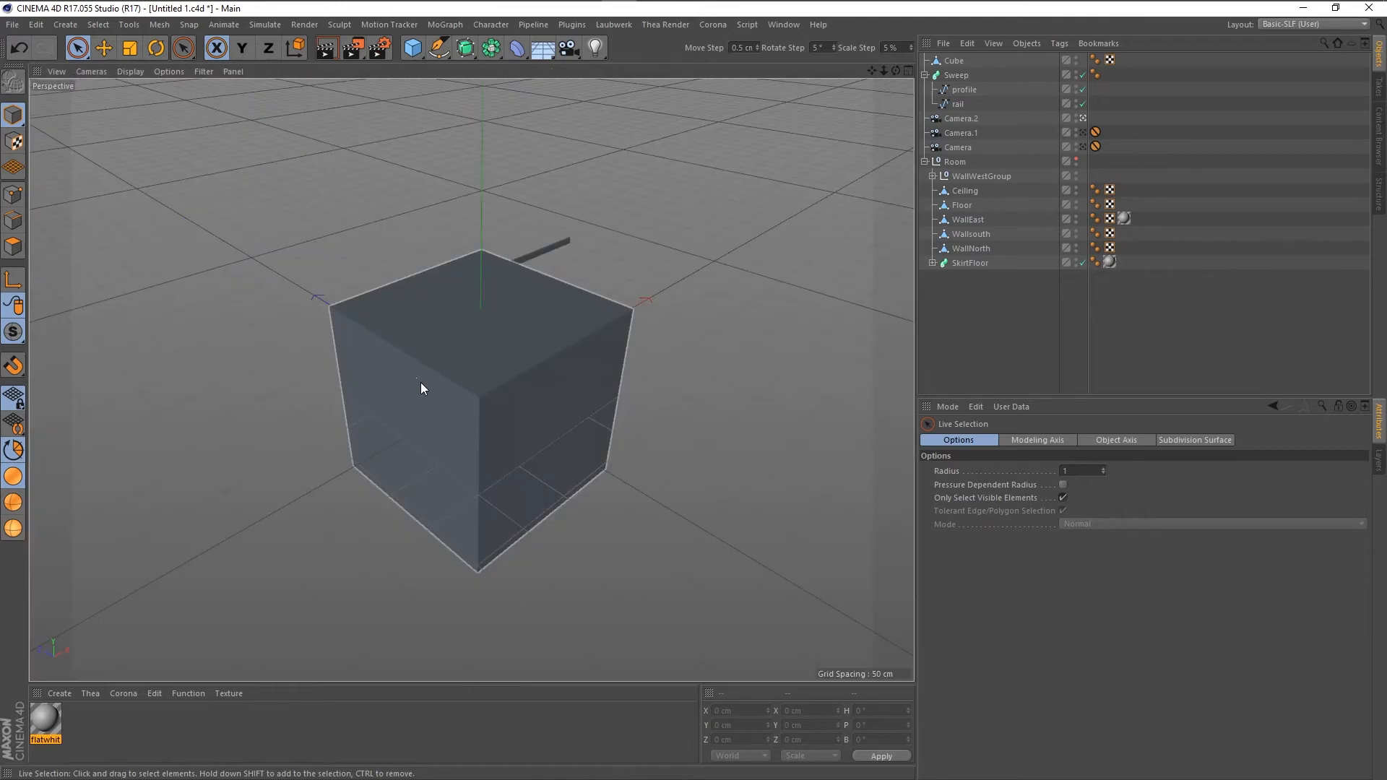
scroll(633, 567, up, 3)
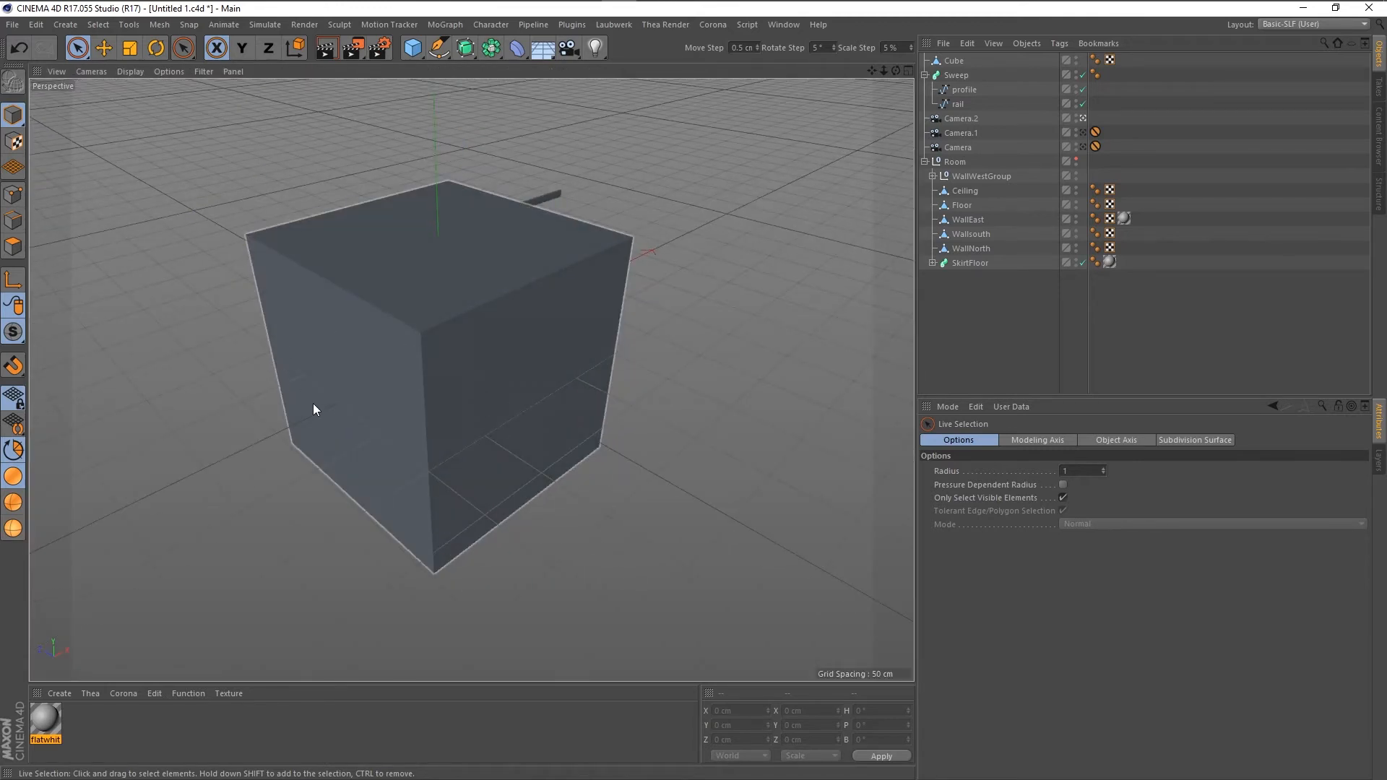
click(15, 249)
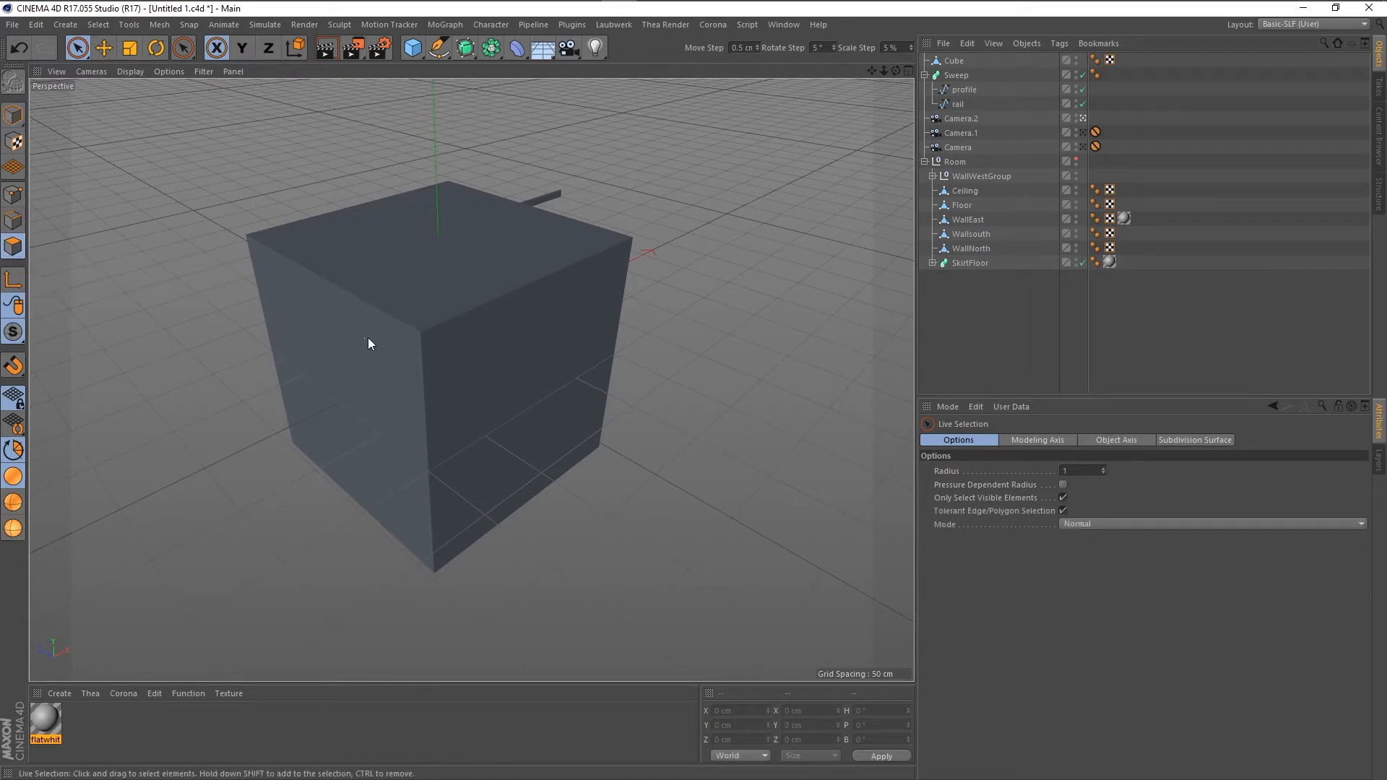
click(952, 62)
click(518, 337)
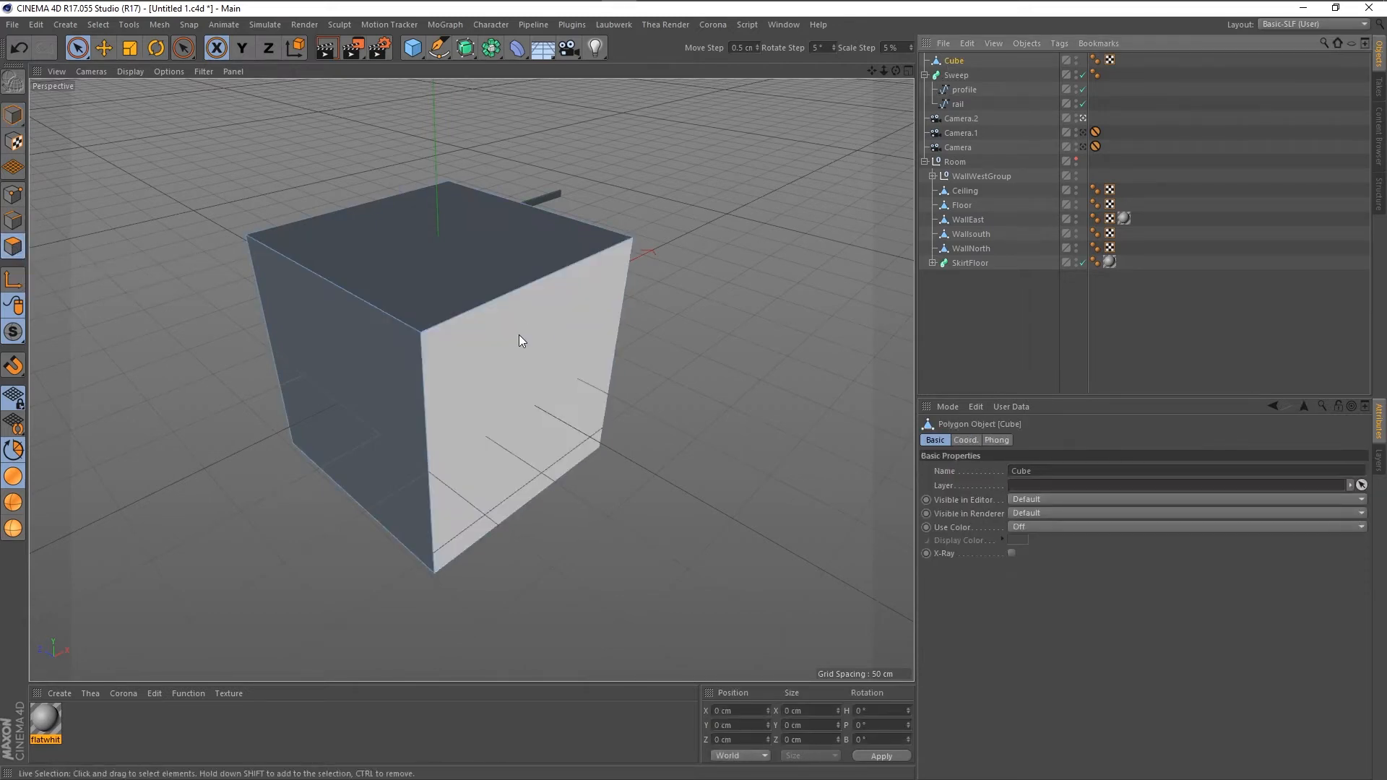
shift+click(363, 405)
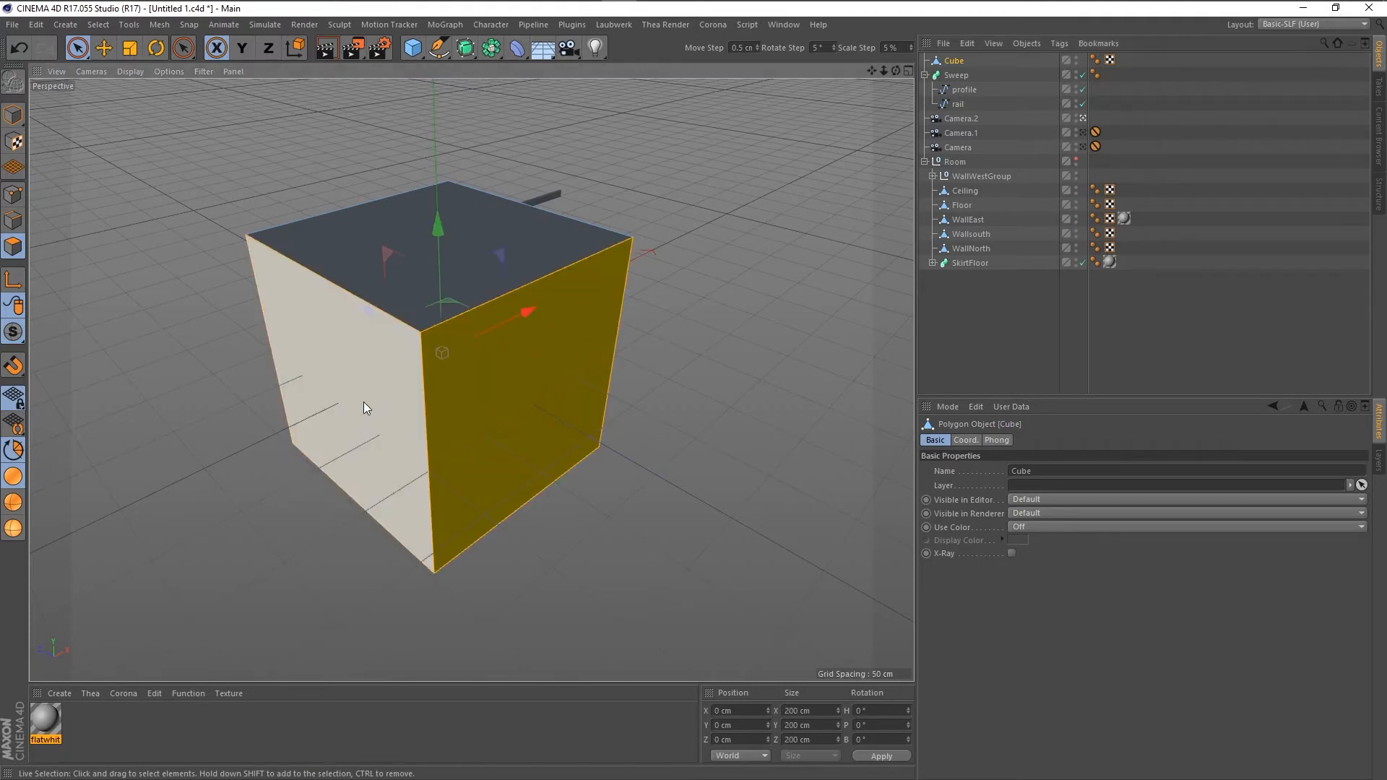
shift+click(354, 271)
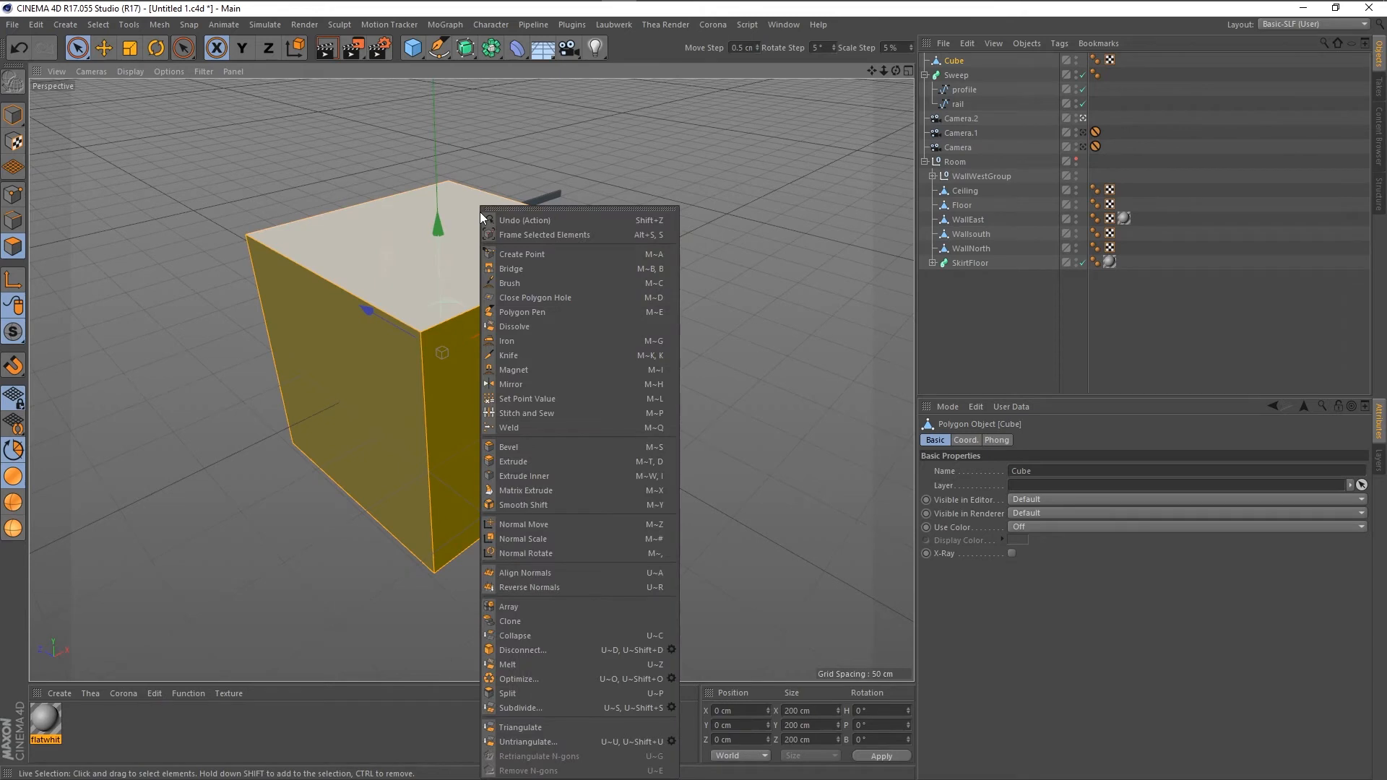
Move the three selected faces outward along their normals by 63.5 cm with Normal Move.
click(531, 527)
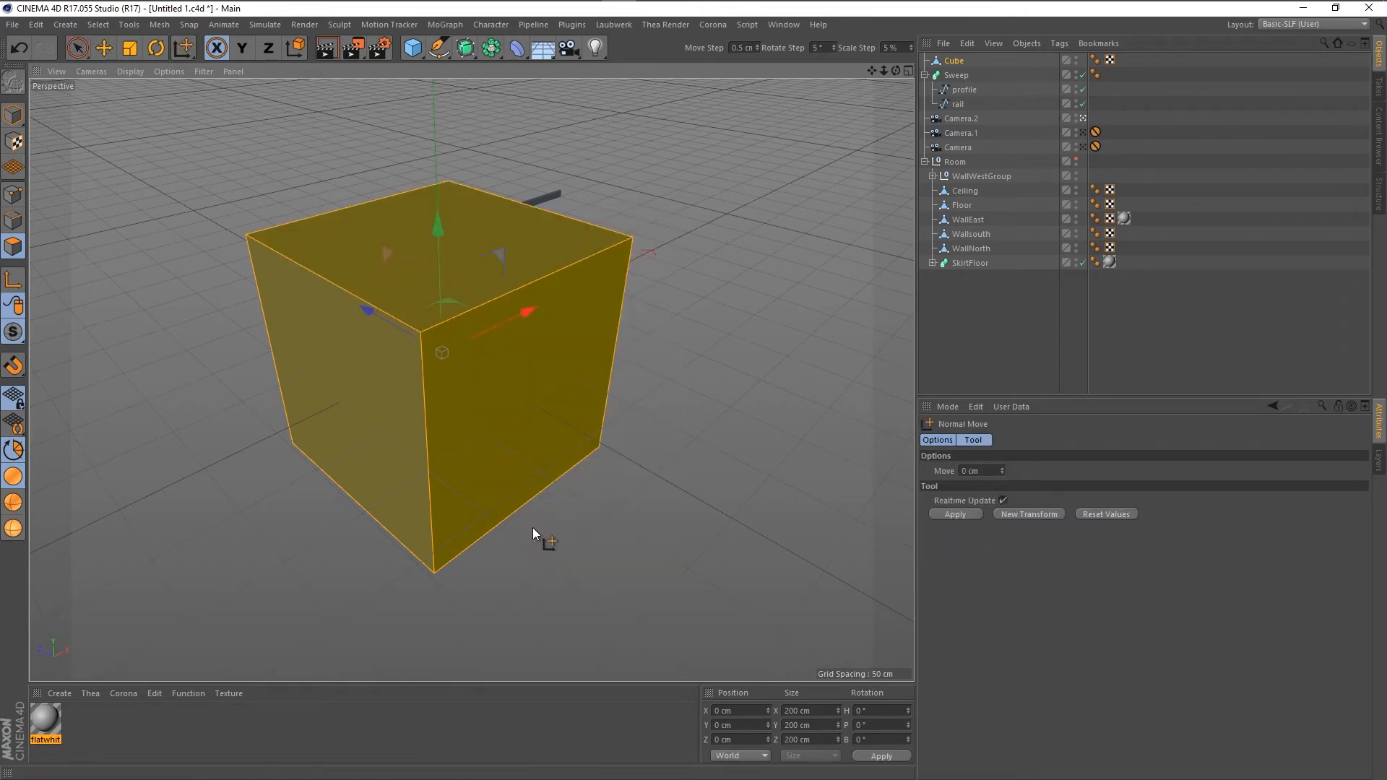
drag(686, 406, 696, 396)
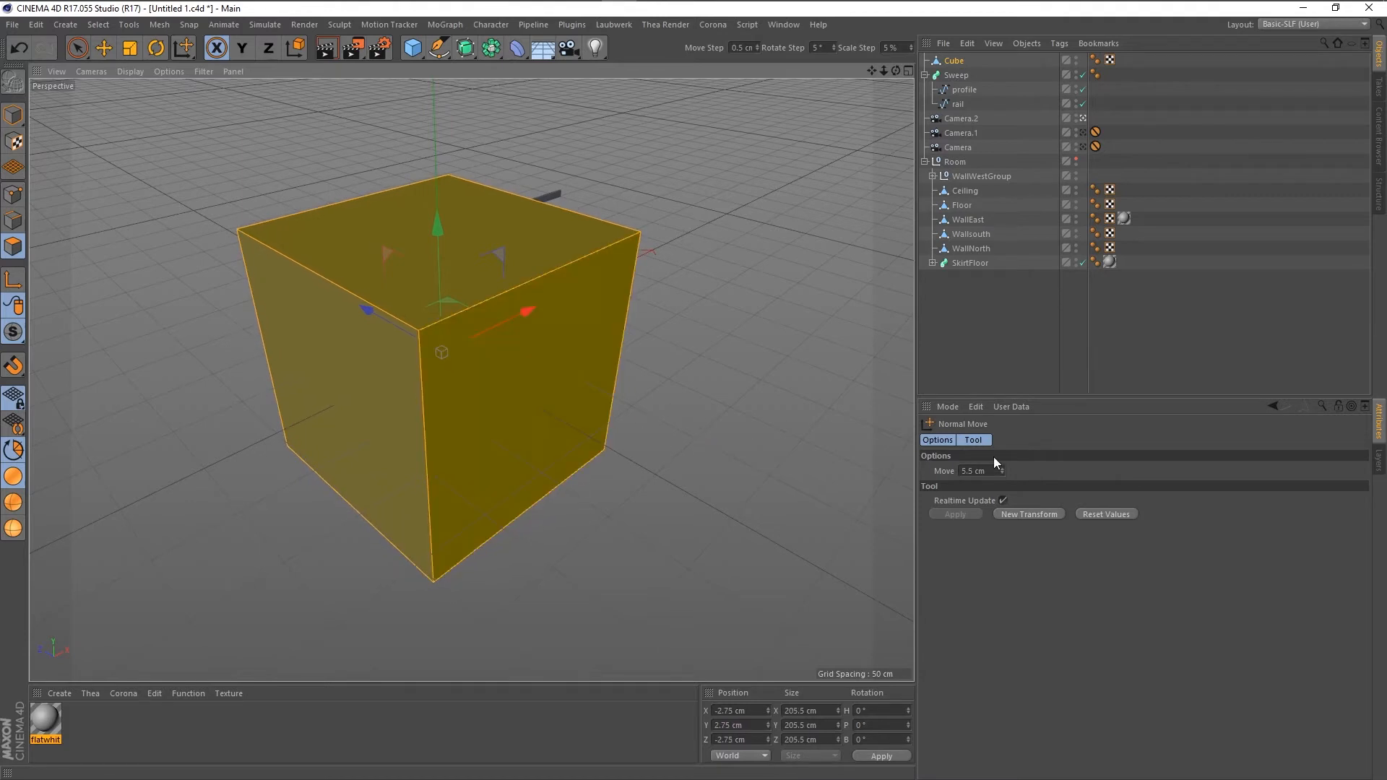
drag(1001, 472, 1001, 430)
scroll(733, 415, down, 3)
alt+drag(332, 470, 618, 464)
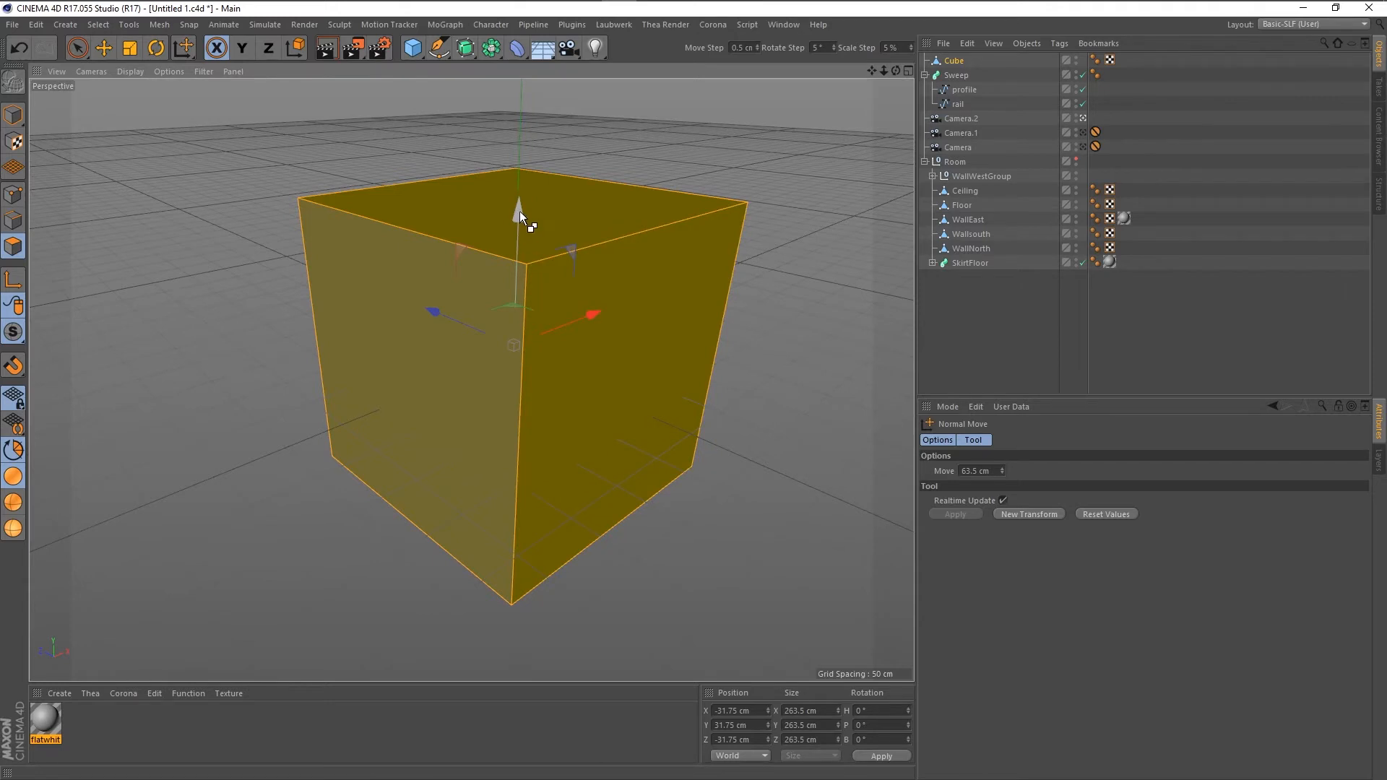
Try moving the three selected faces up about 44.5 cm along the Y axis and undo the move.
drag(519, 211, 635, 167)
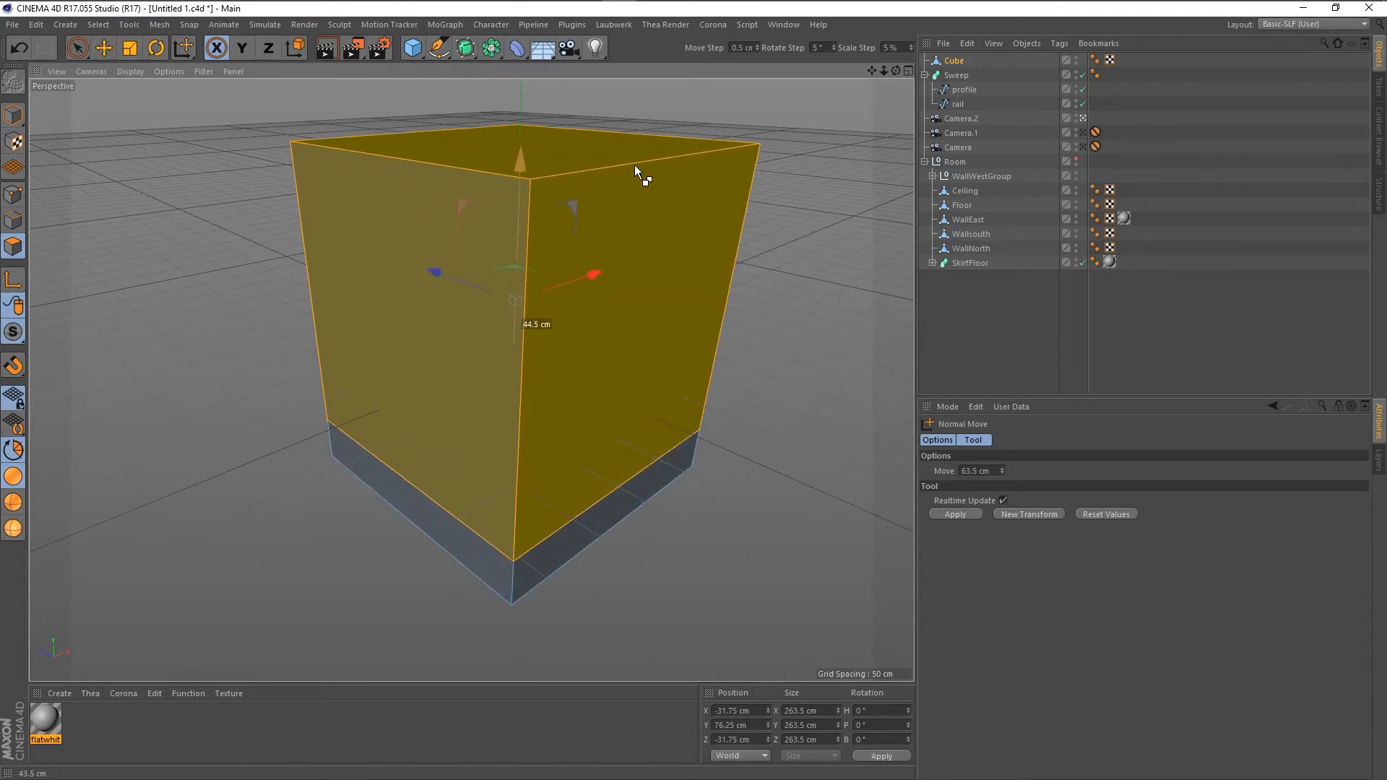
key(ctrl+z)
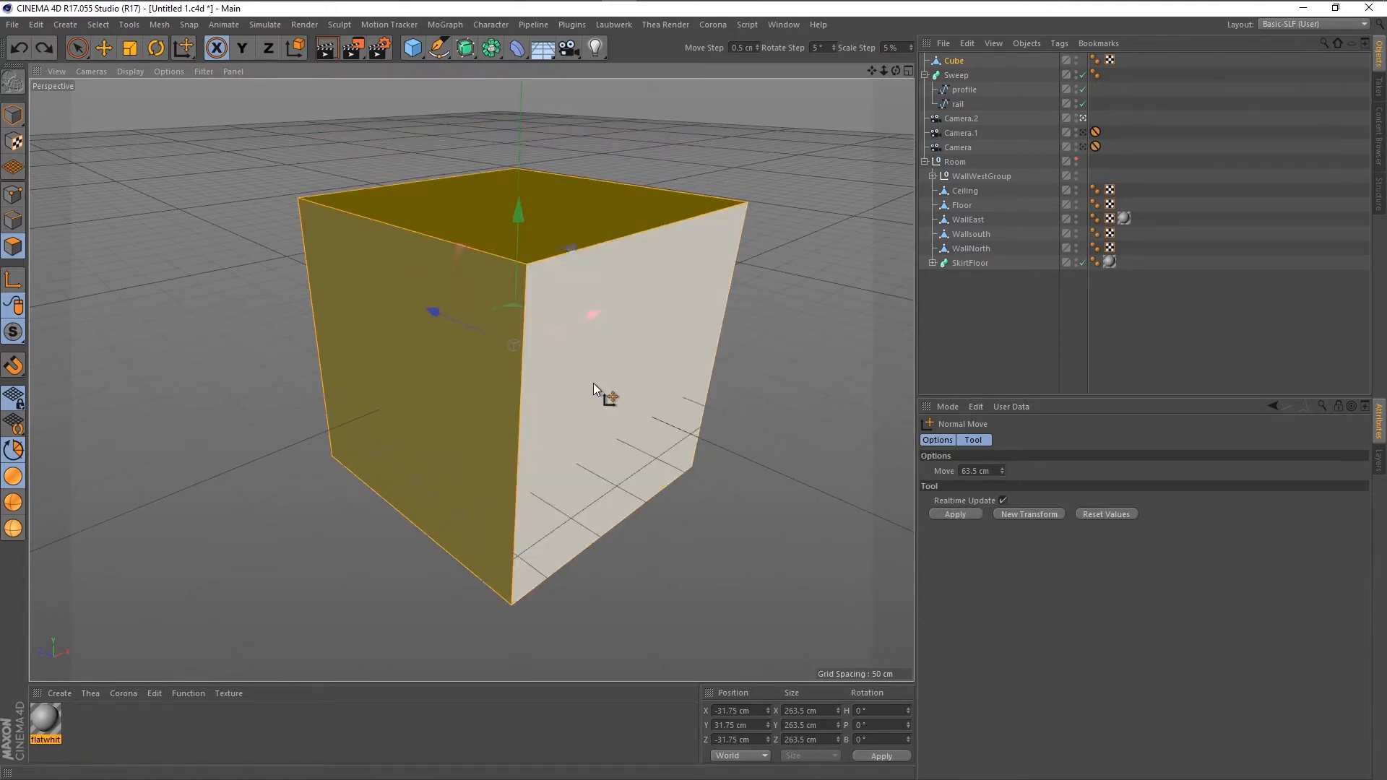
right_click(596, 387)
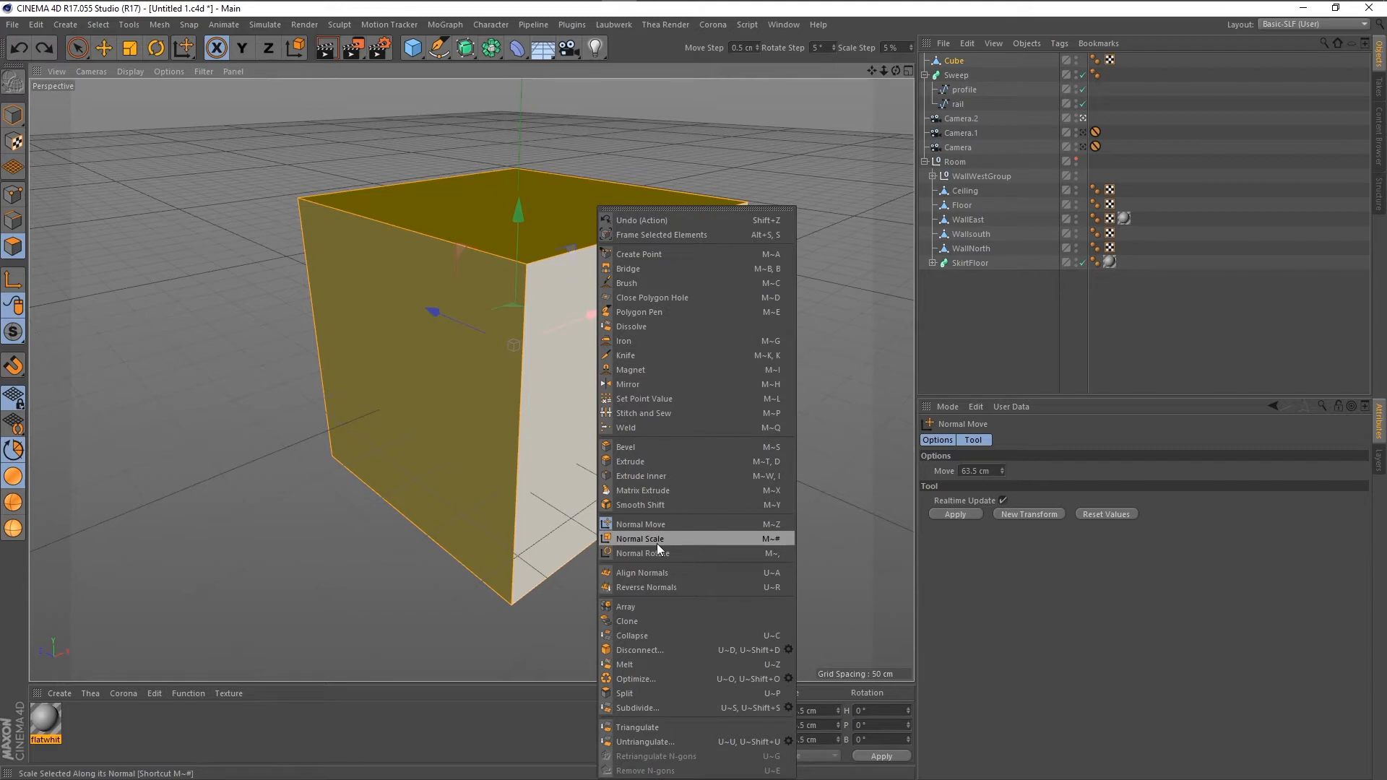
click(15, 128)
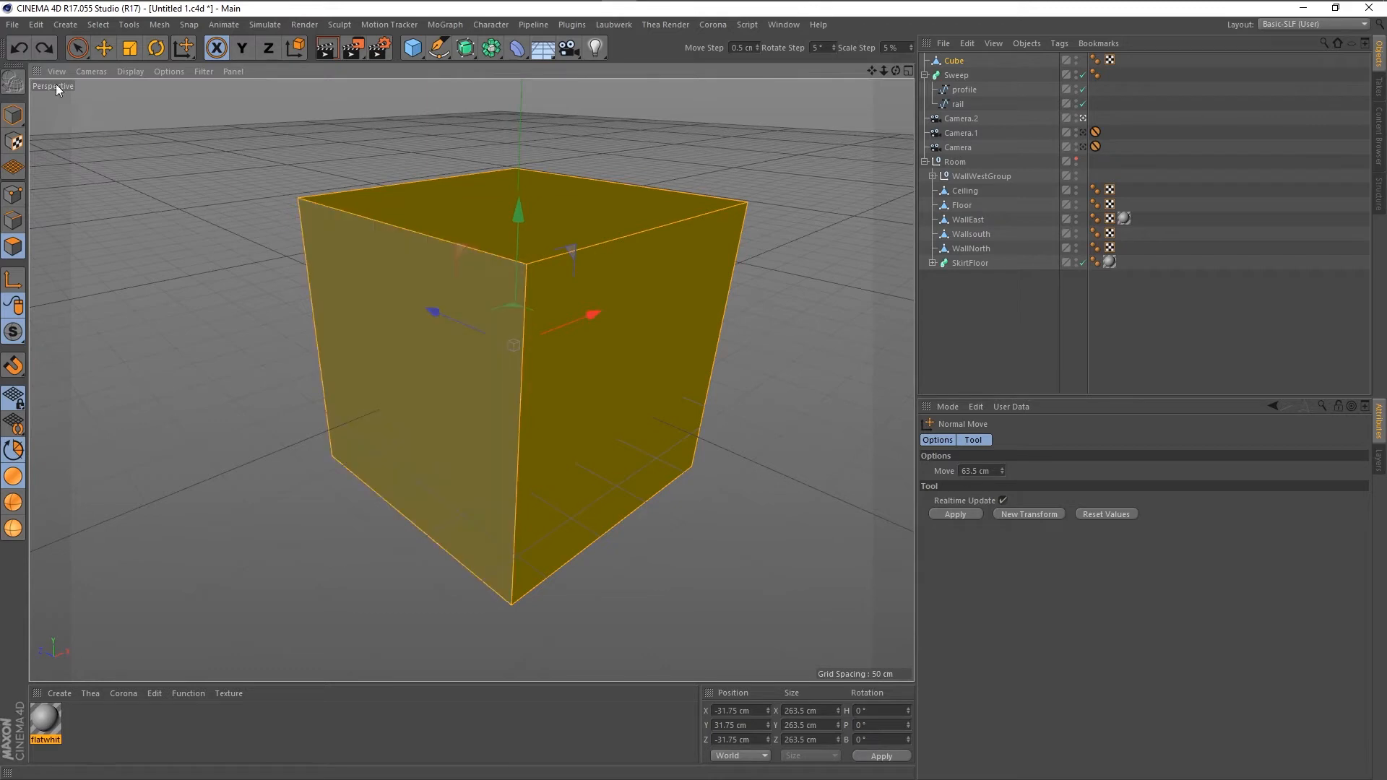
Reselect the cube's top face and two visible side faces with Live Selection.
click(77, 48)
click(392, 323)
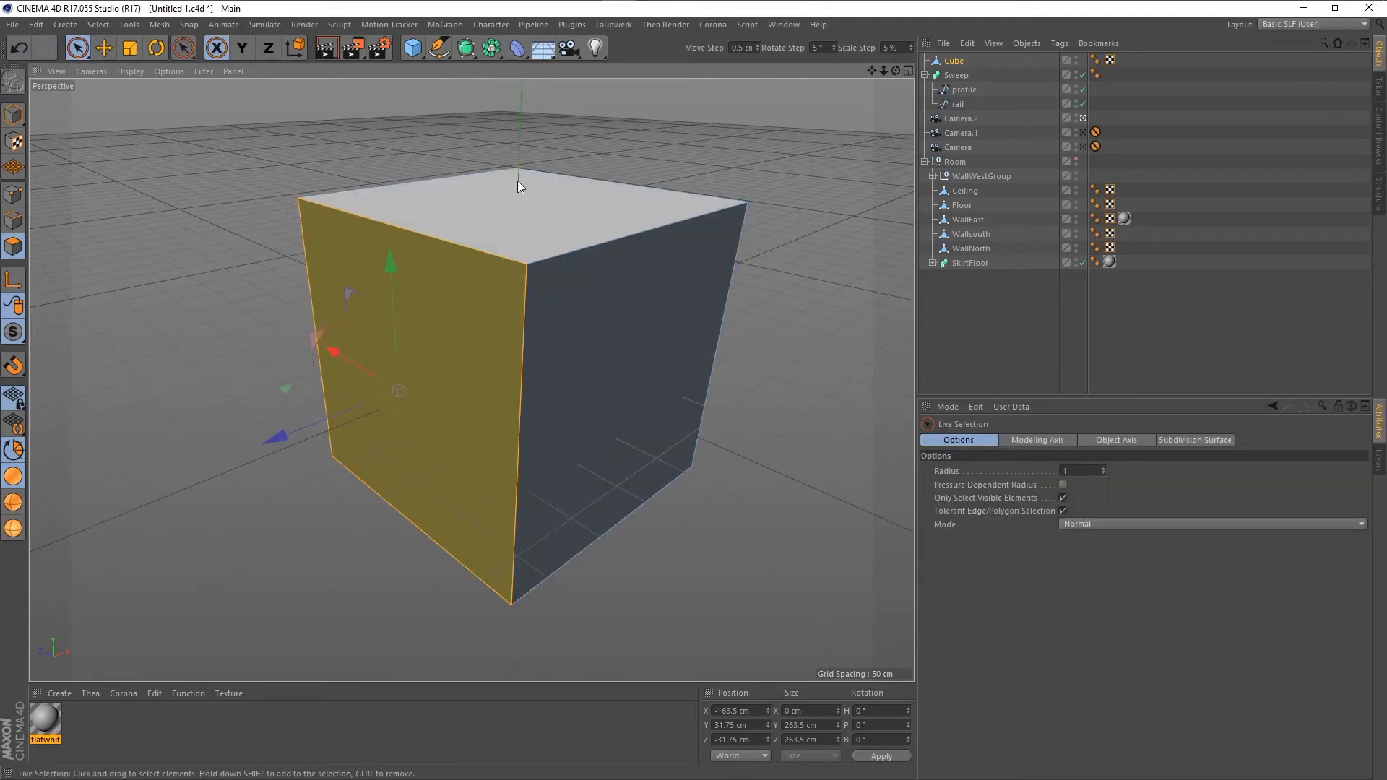
shift+click(517, 230)
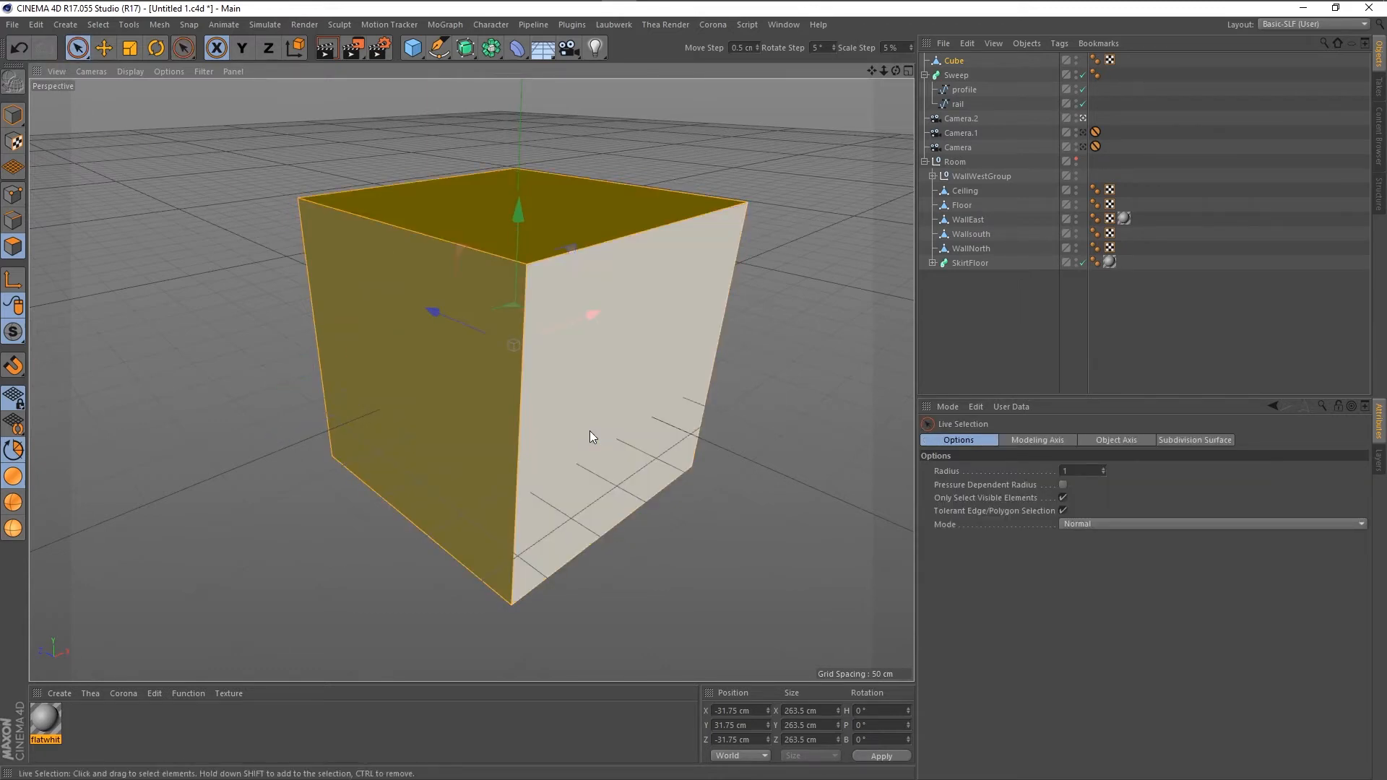
right_click(599, 402)
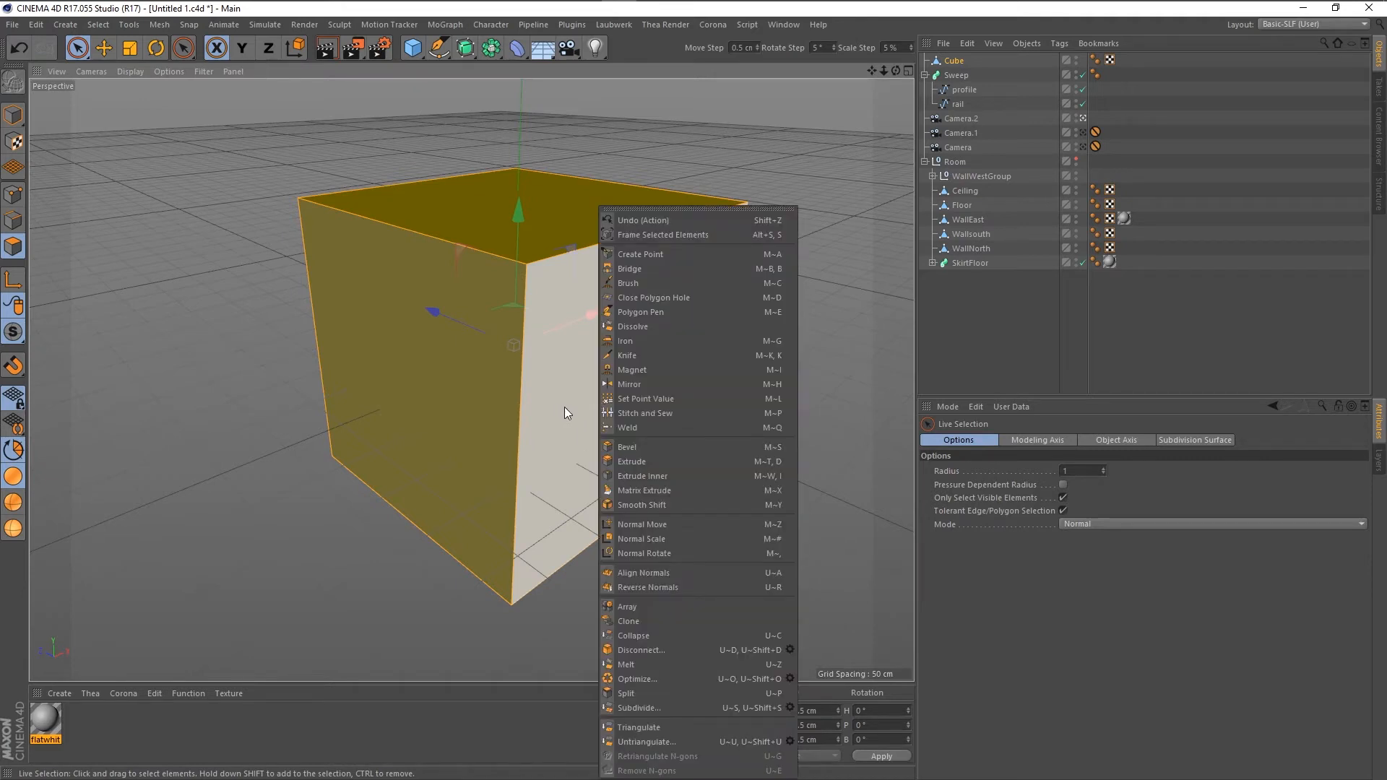
click(565, 407)
Try scaling the three selected faces uniformly and to 90% in the X-Y plane, undoing each attempt.
key(t)
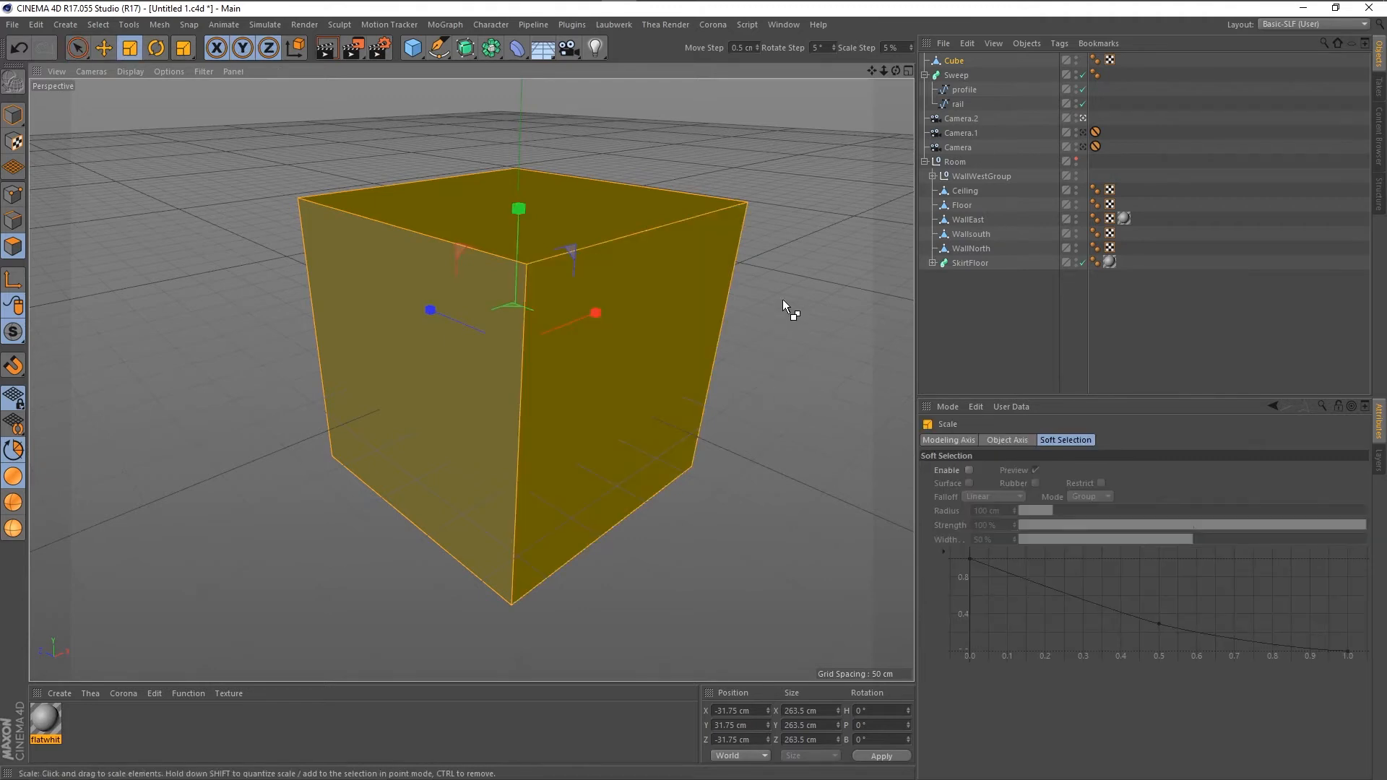
drag(784, 299, 762, 355)
mouse_move(639, 574)
alt+mouse_down()
mouse_move(706, 610)
mouse_move(687, 570)
mouse_move(481, 461)
mouse_move(545, 555)
mouse_move(596, 582)
mouse_move(656, 565)
alt+mouse_up()
key(ctrl+z)
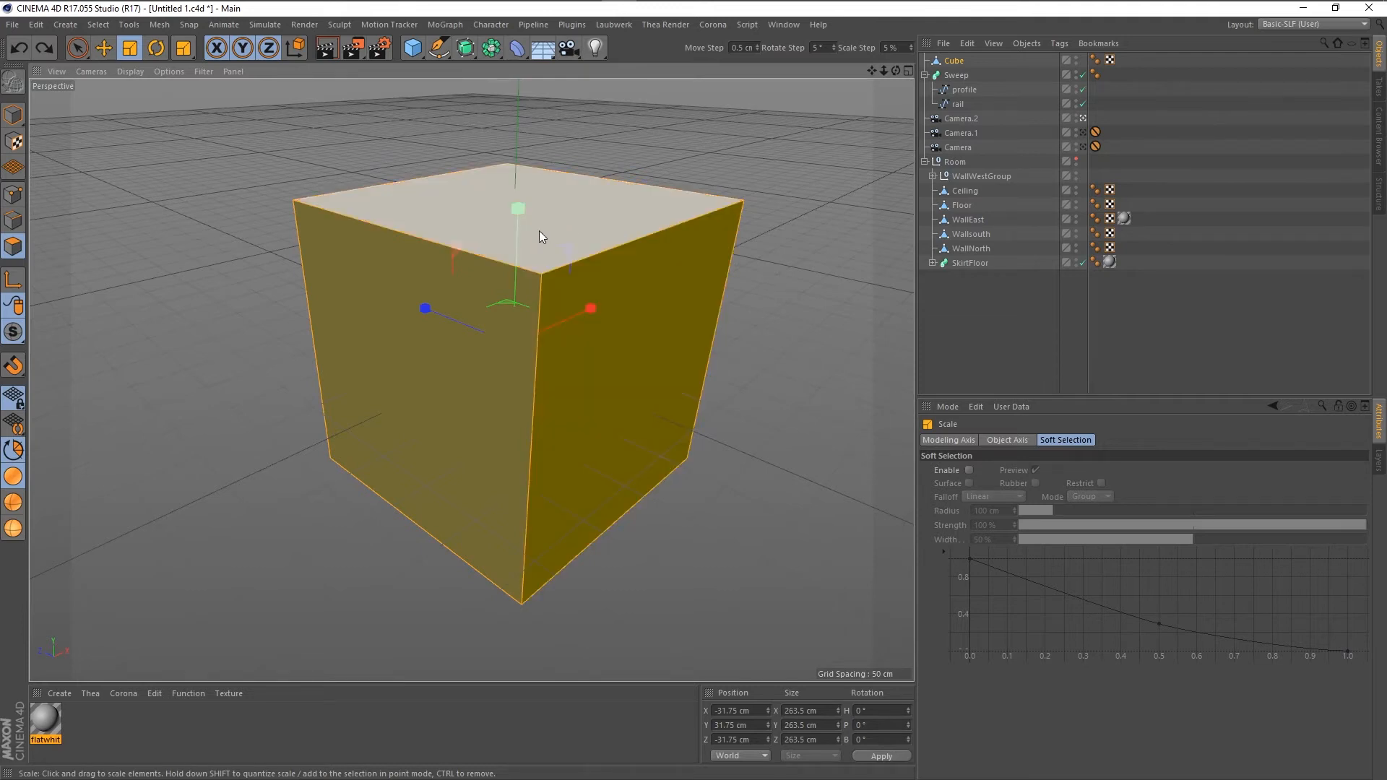
ctrl+drag(568, 247, 561, 252)
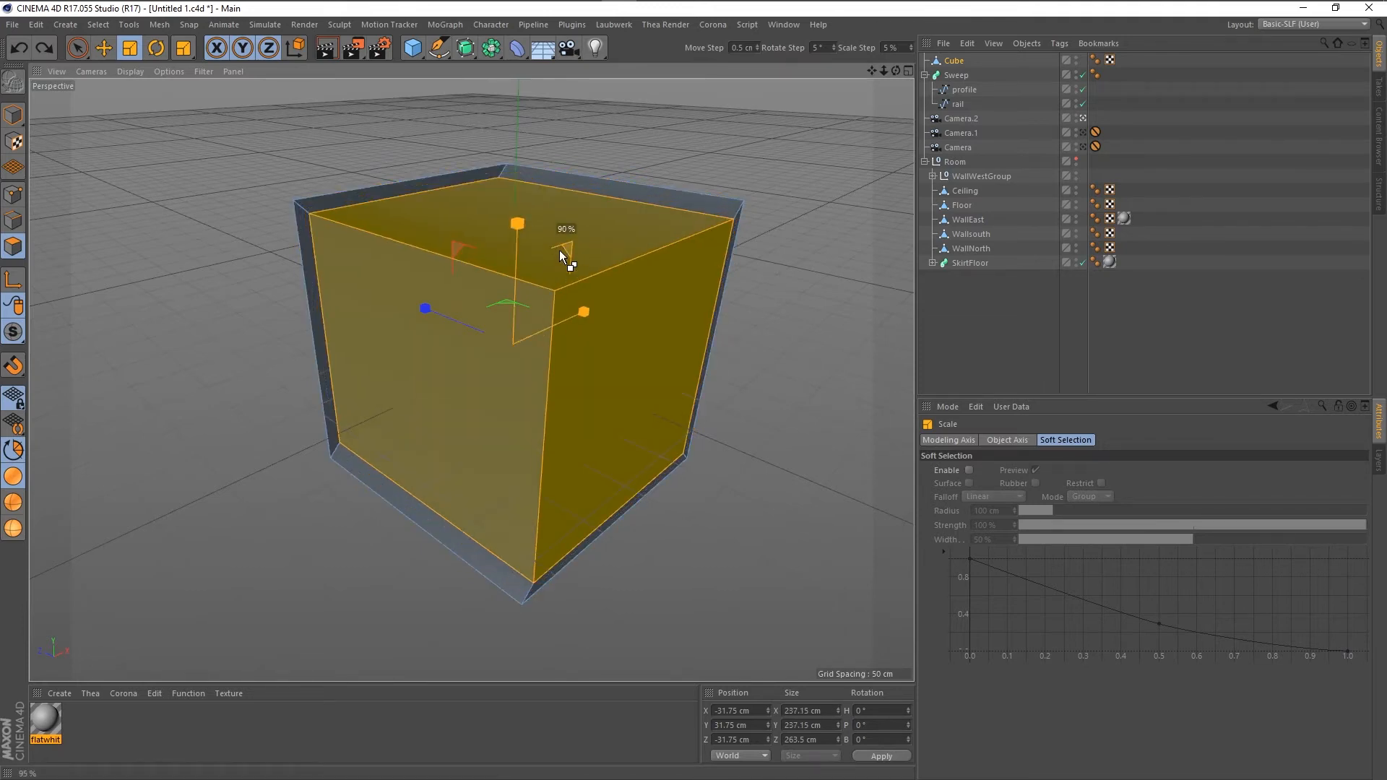
key(ctrl+z)
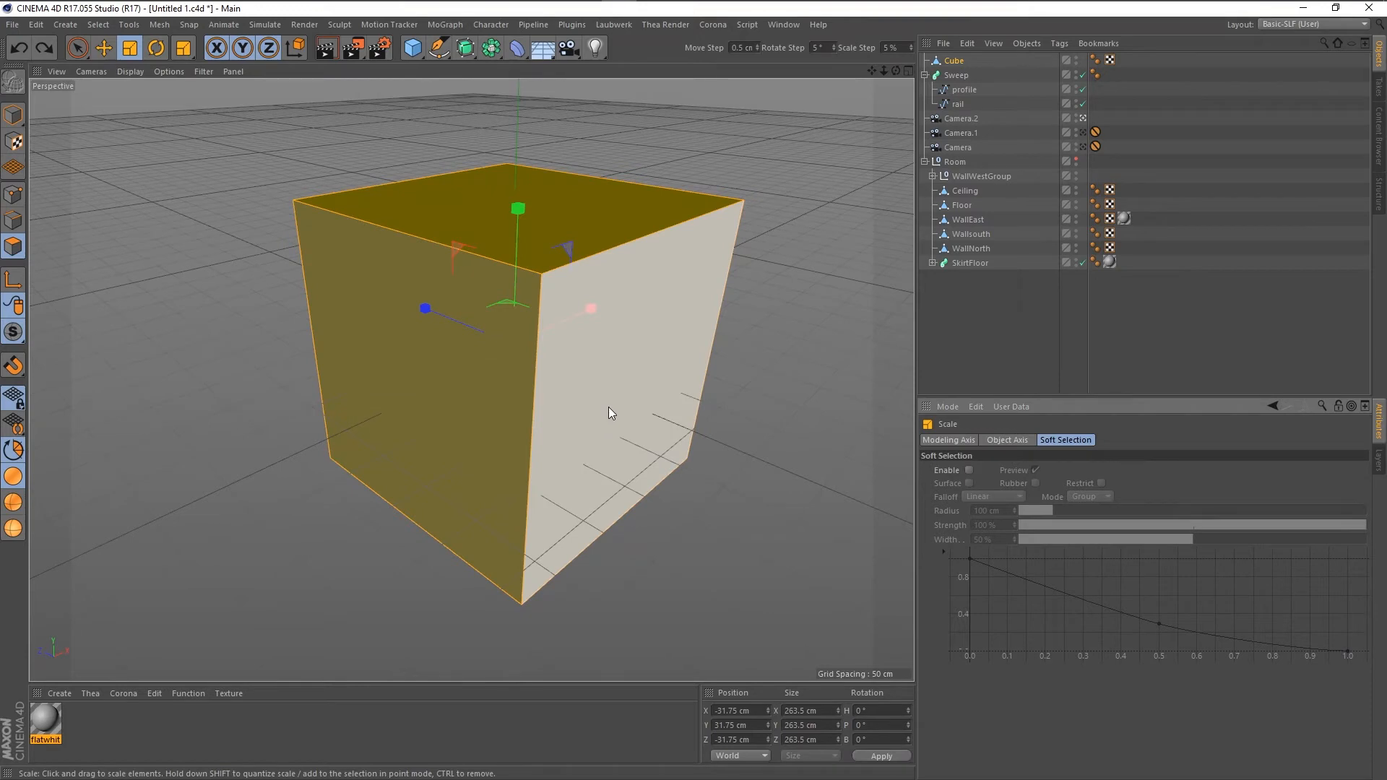
Scale only the cube's front side face uniformly to about 250.3 cm and undo the scaling.
click(632, 425)
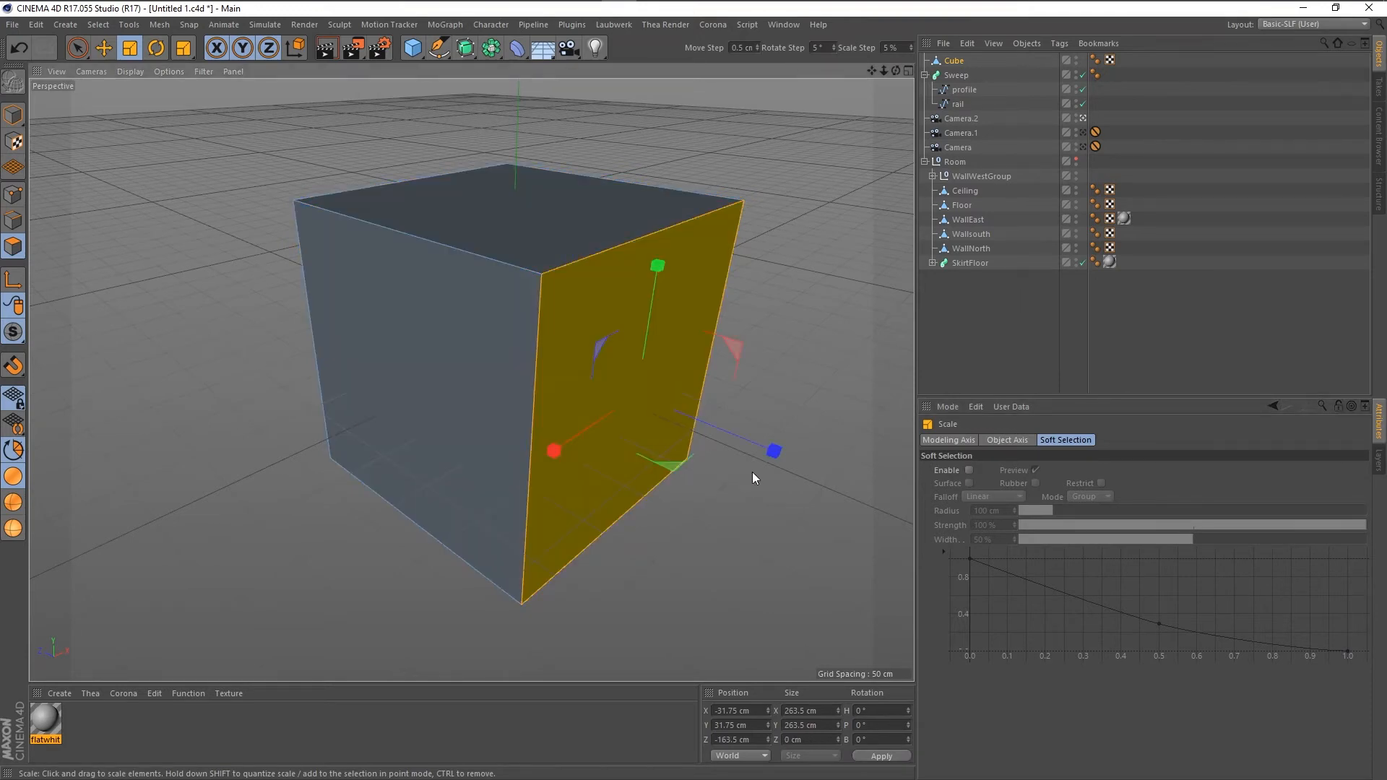
drag(818, 313, 807, 356)
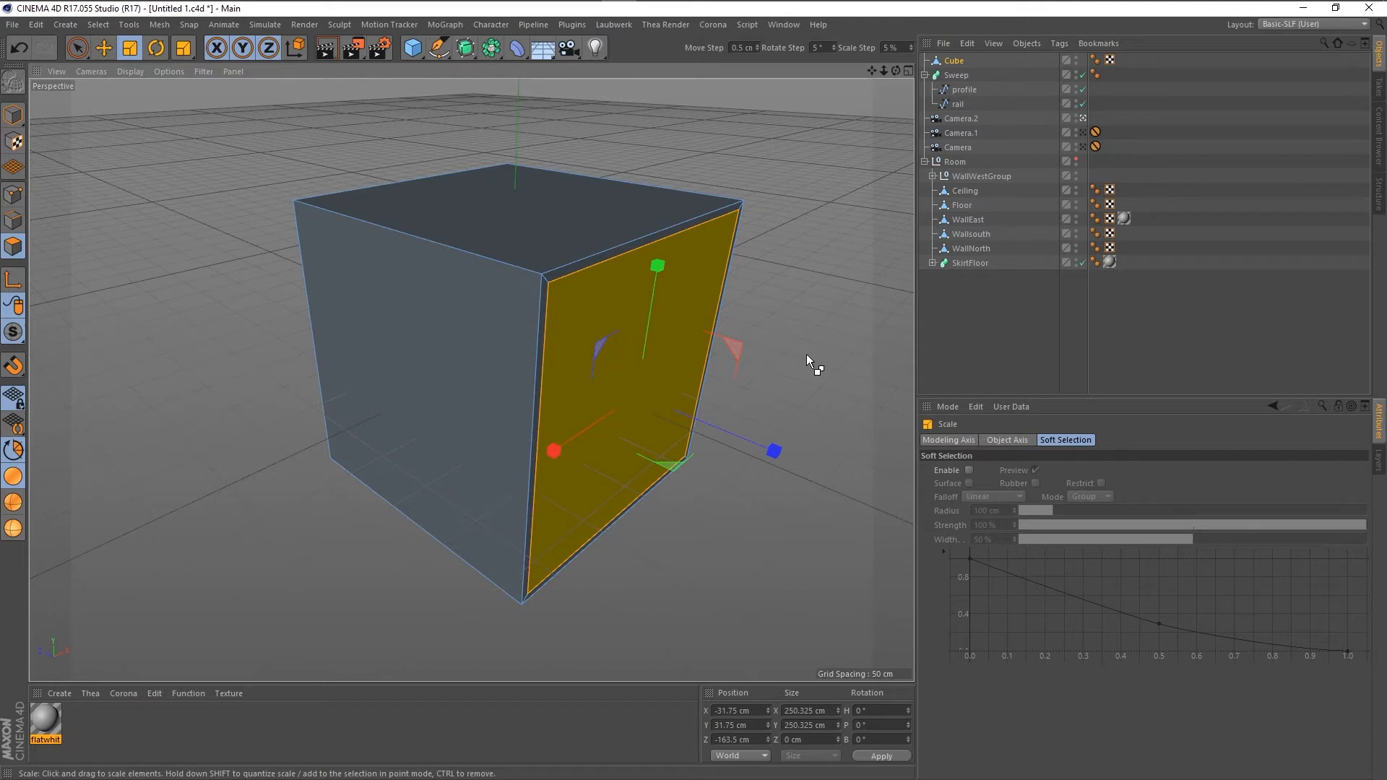
key(ctrl+z)
Add the top and other visible side face to the selection, scale all three uniformly to about 237.15 cm, and undo the scaling.
shift+click(546, 263)
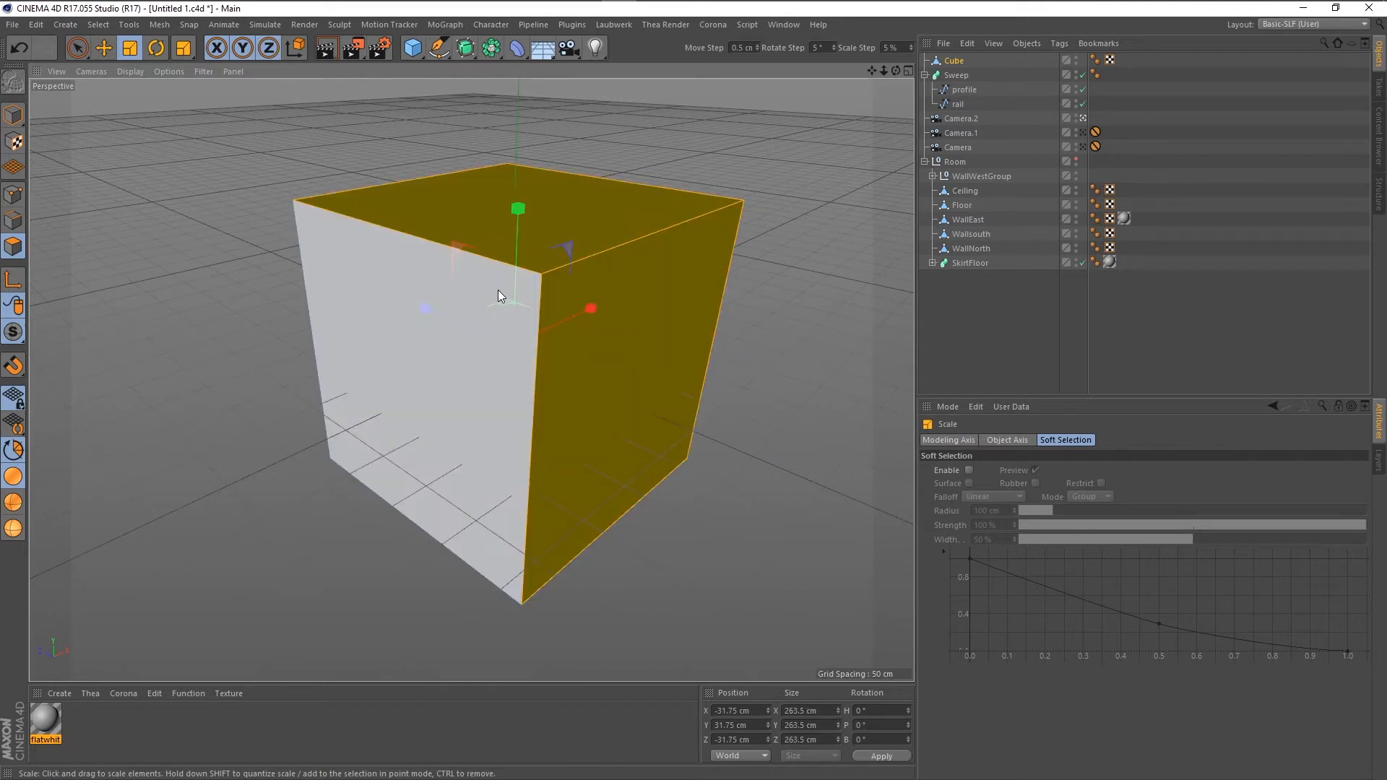
shift+click(497, 290)
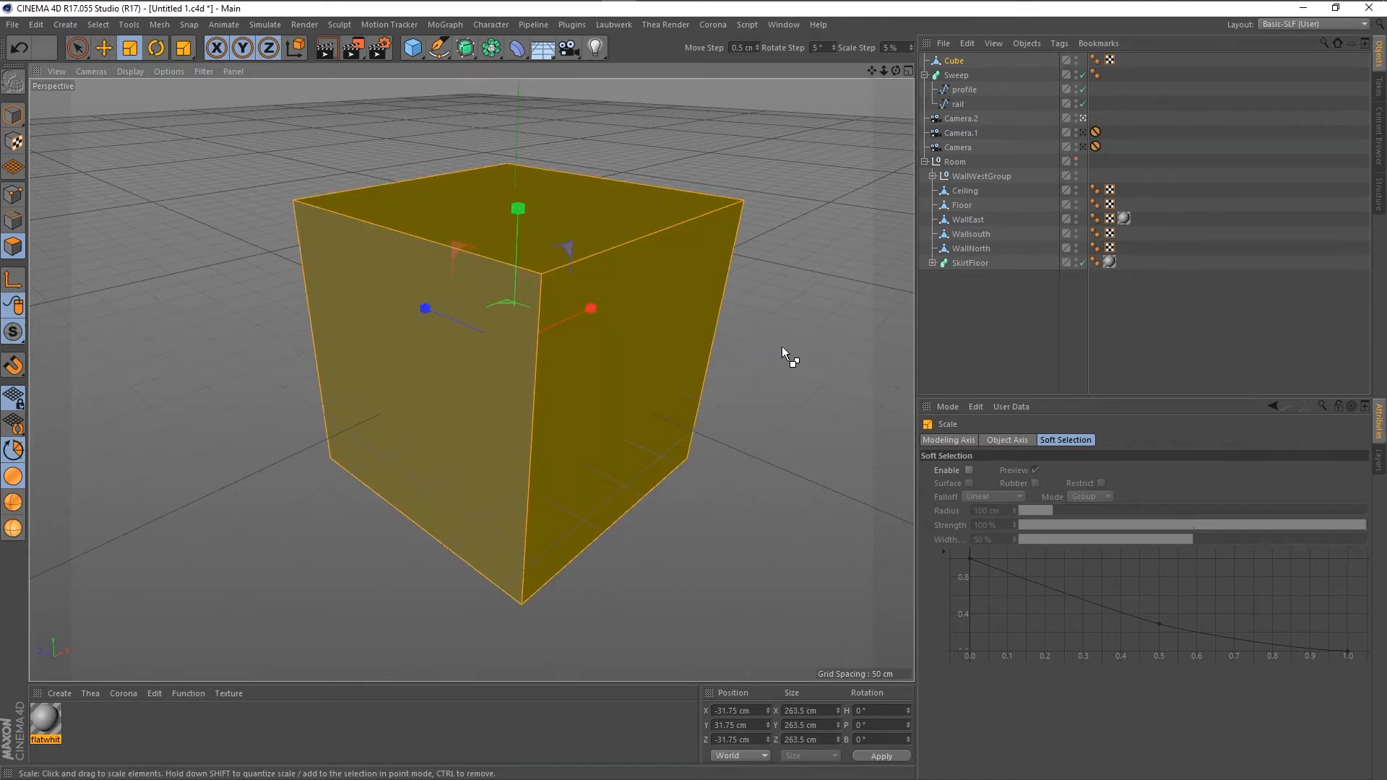
drag(781, 346, 756, 377)
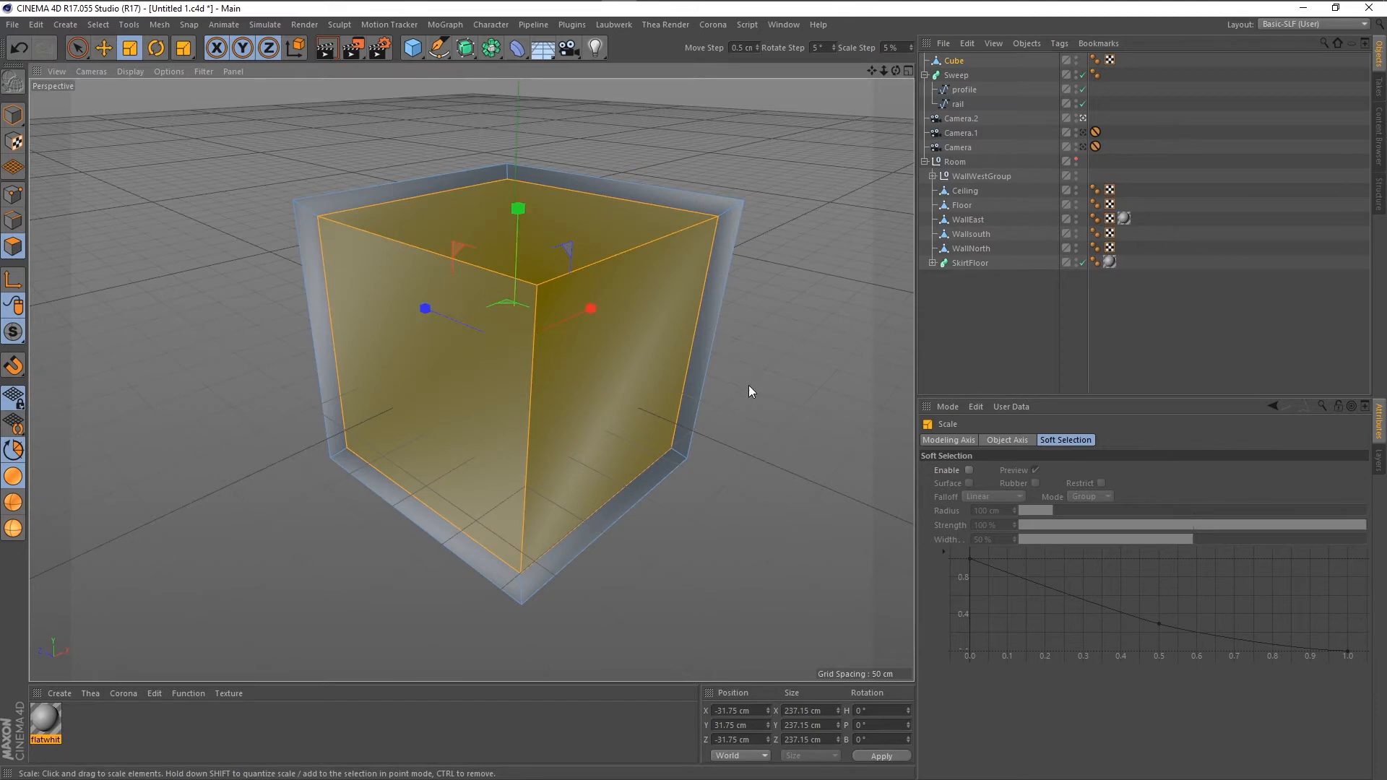
alt+drag(644, 566, 666, 585)
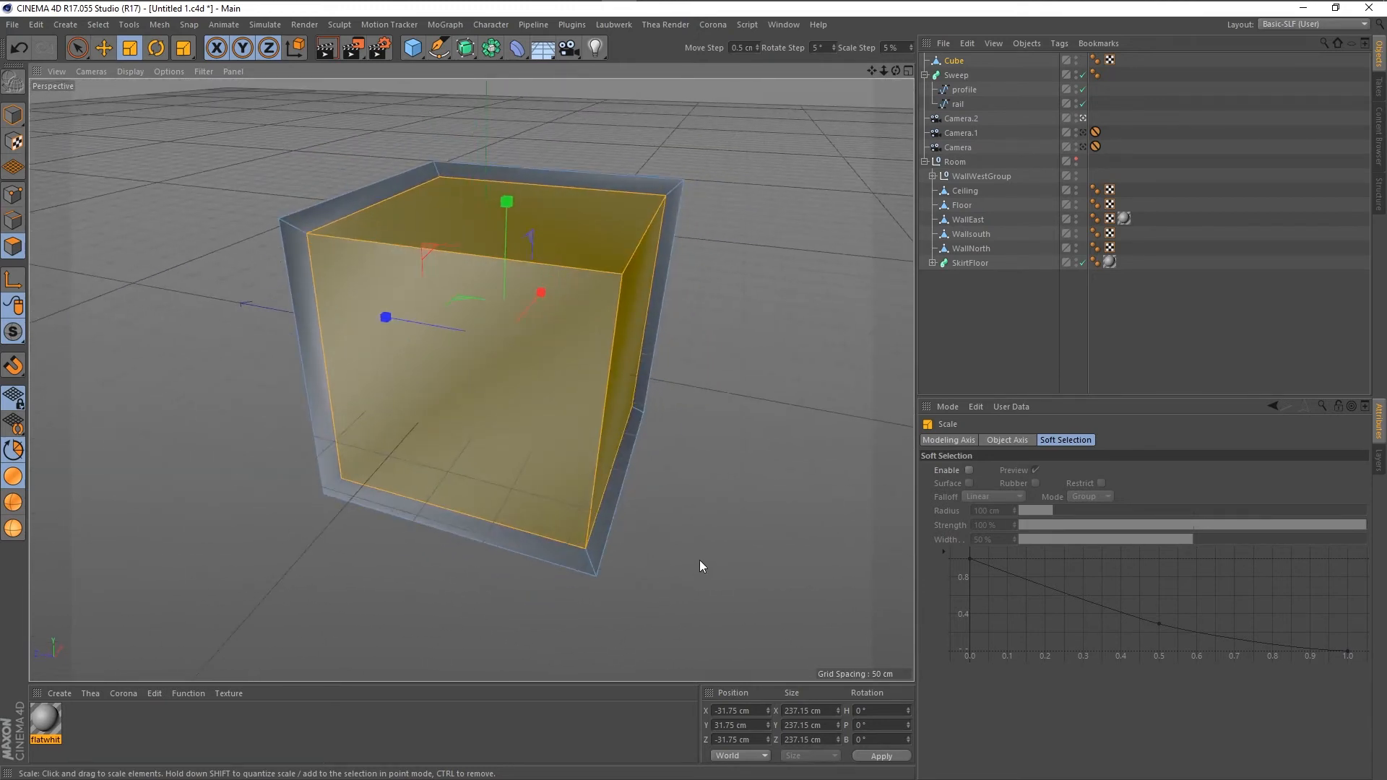
key(ctrl+z)
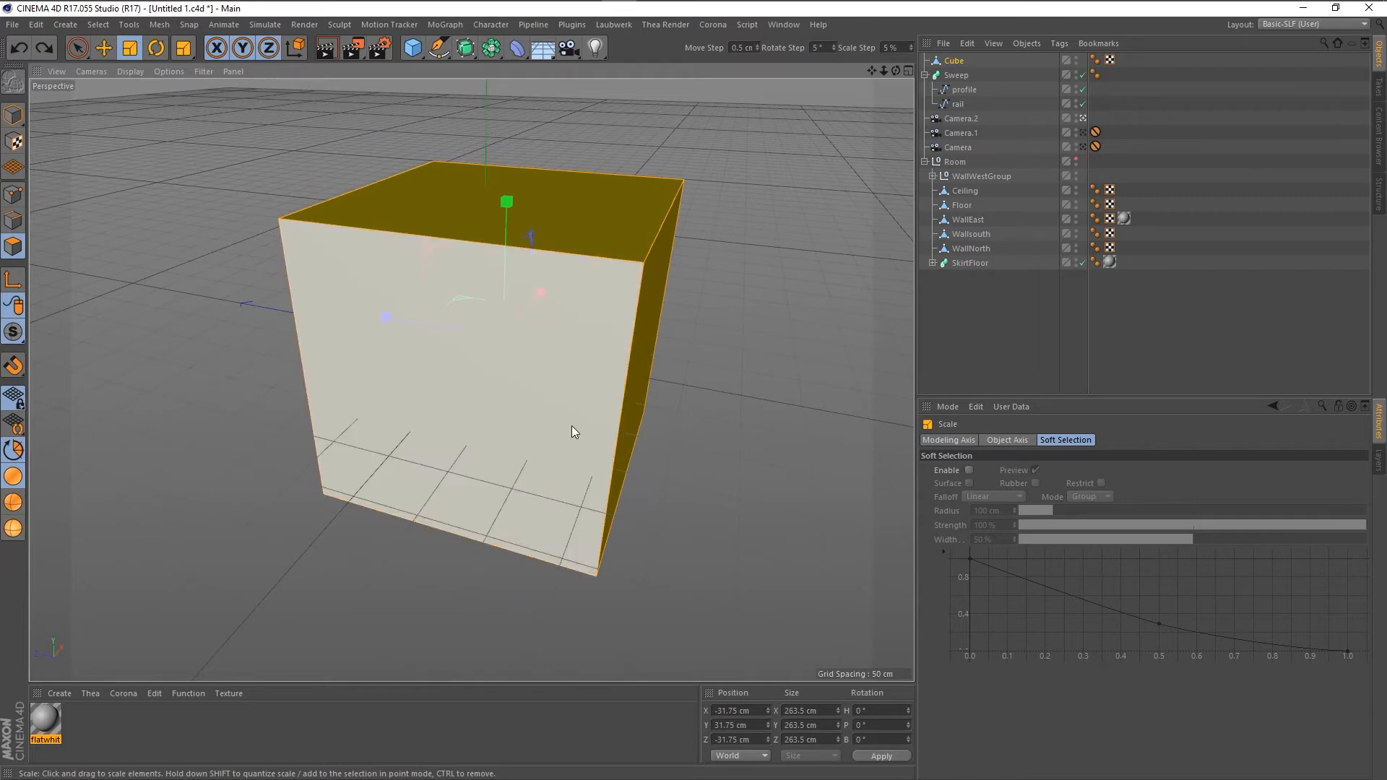
Reselect the cube's front side face and add the top and other visible side face to the selection.
click(571, 426)
scroll(570, 426, down, 1)
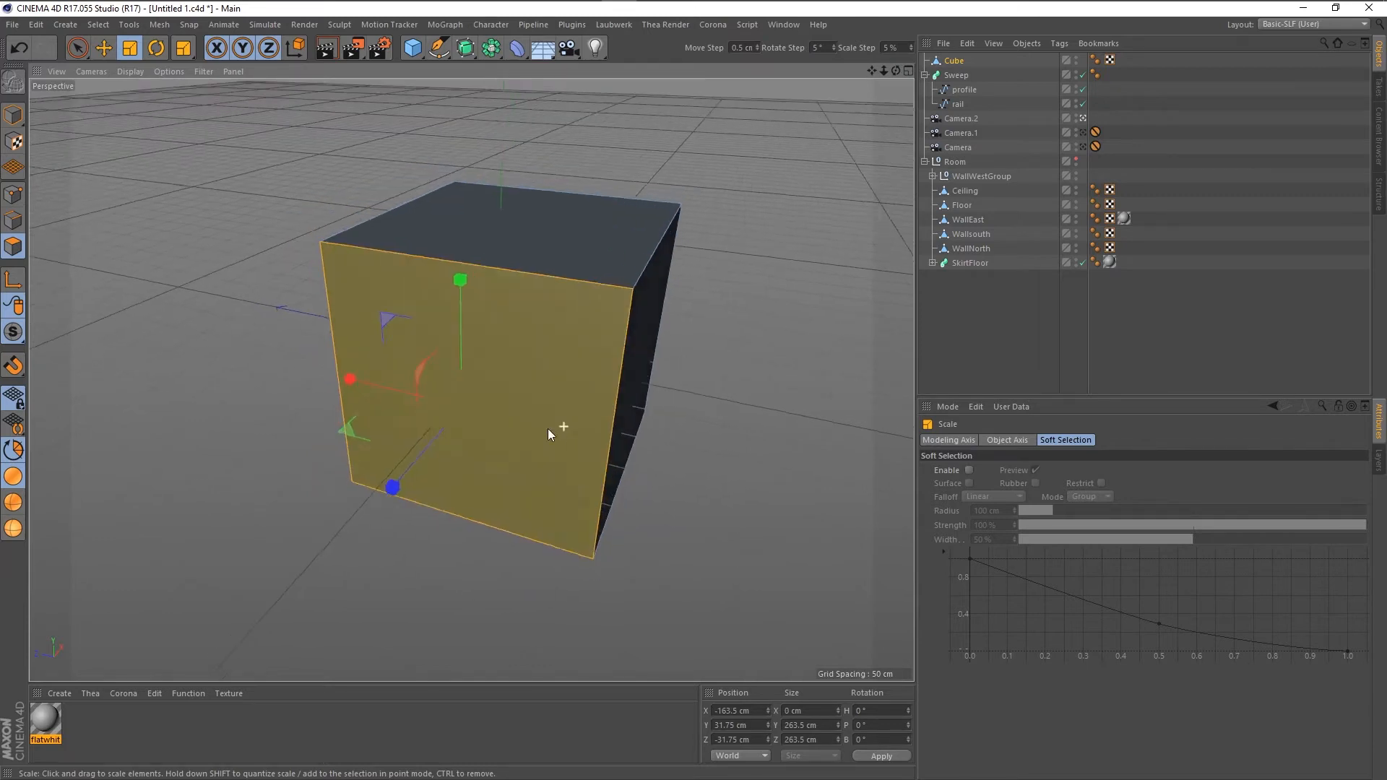
alt+drag(548, 428, 437, 394)
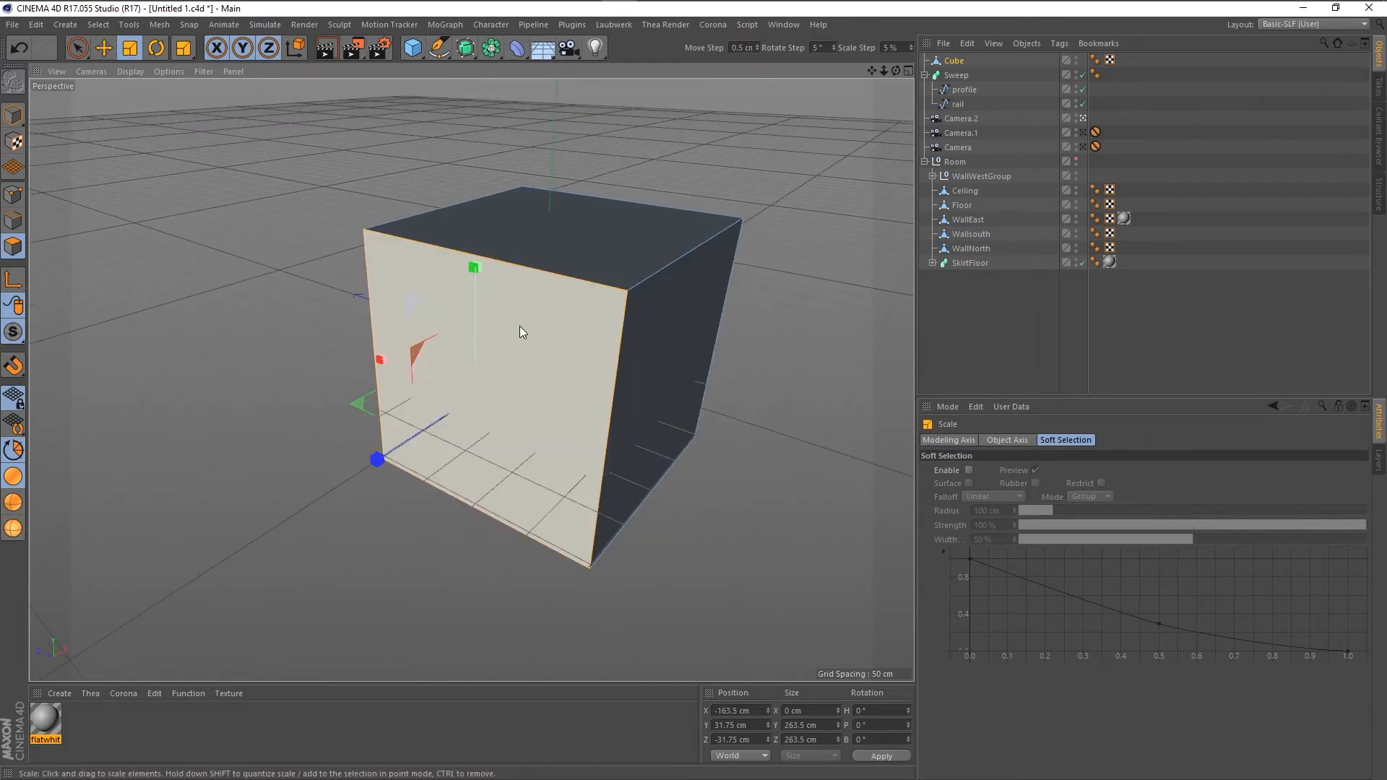
shift+click(612, 280)
shift+click(627, 344)
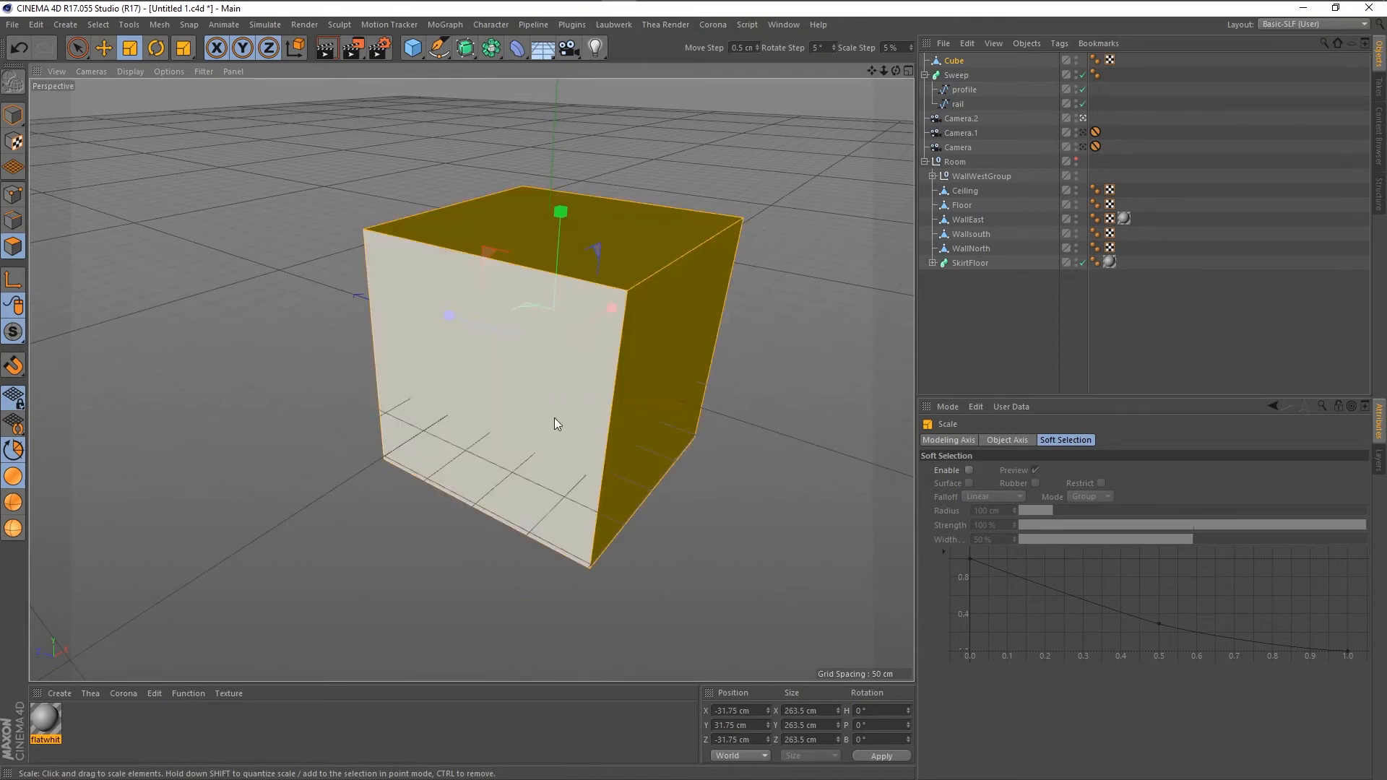
Inset the three selected cube faces with Extrude Inner using an offset of about 12 cm.
right_click(467, 218)
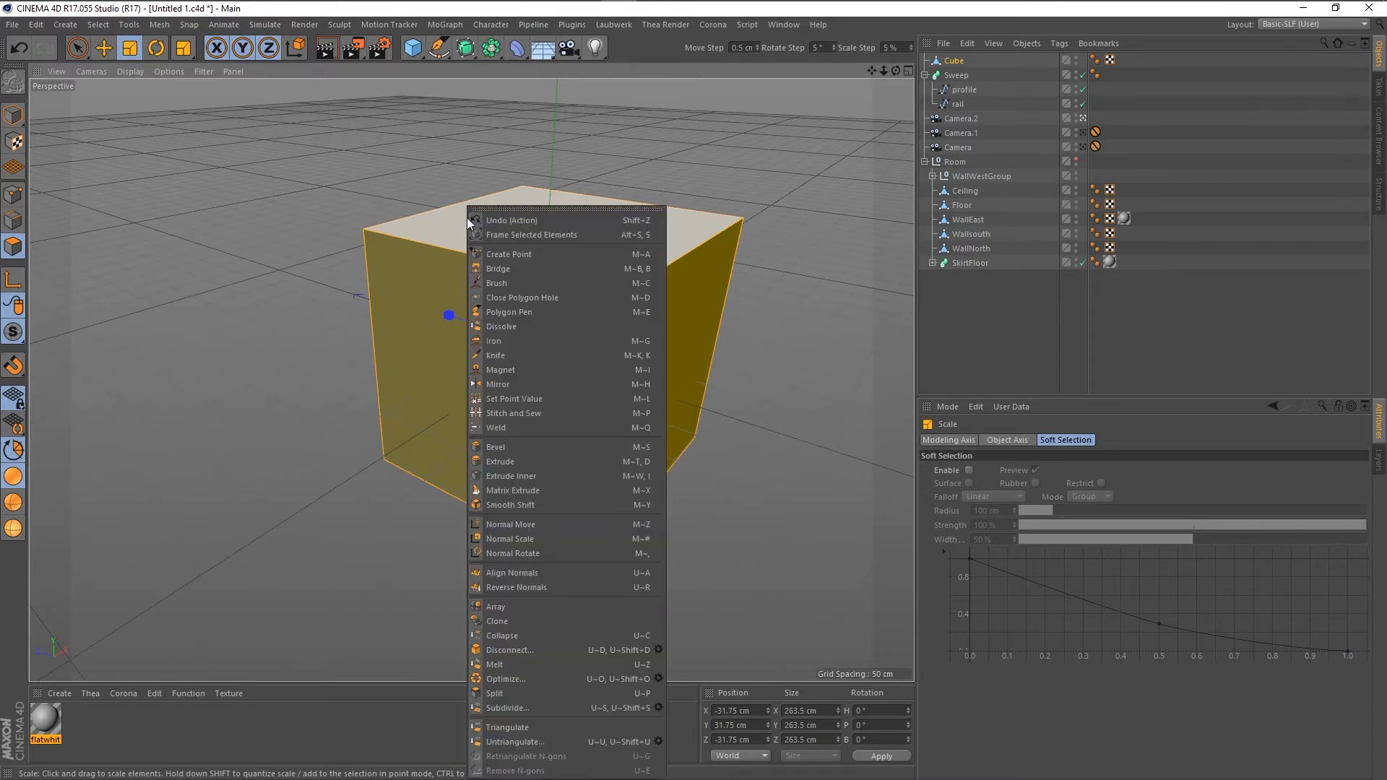
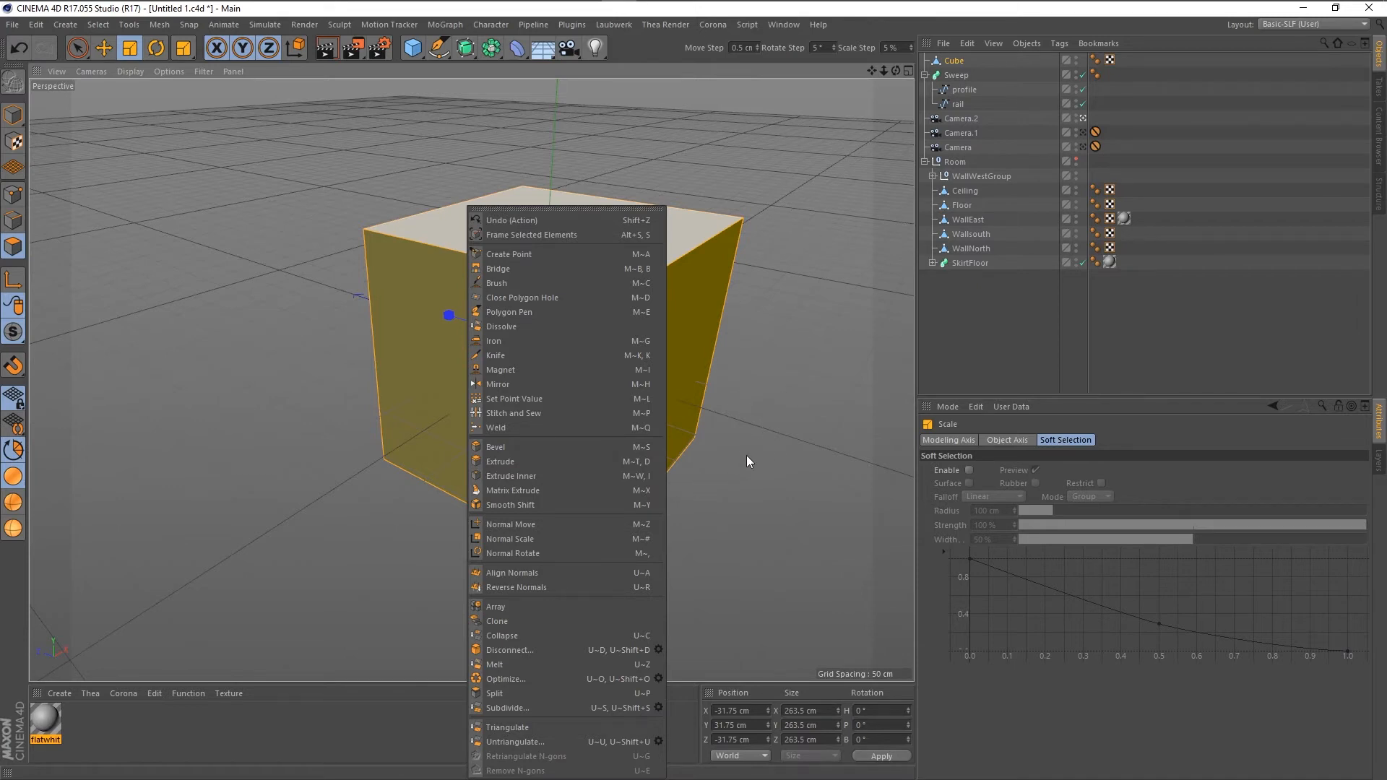
click(732, 504)
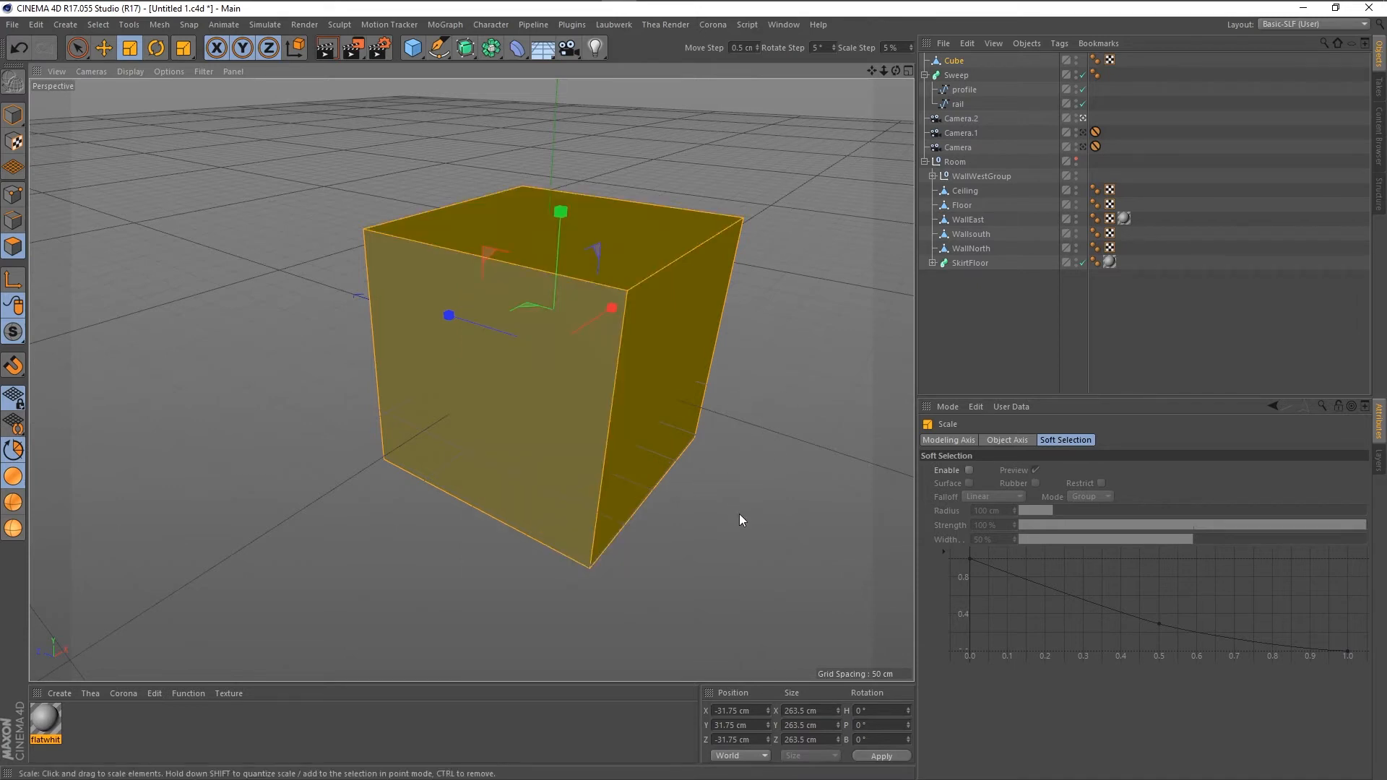
key(i)
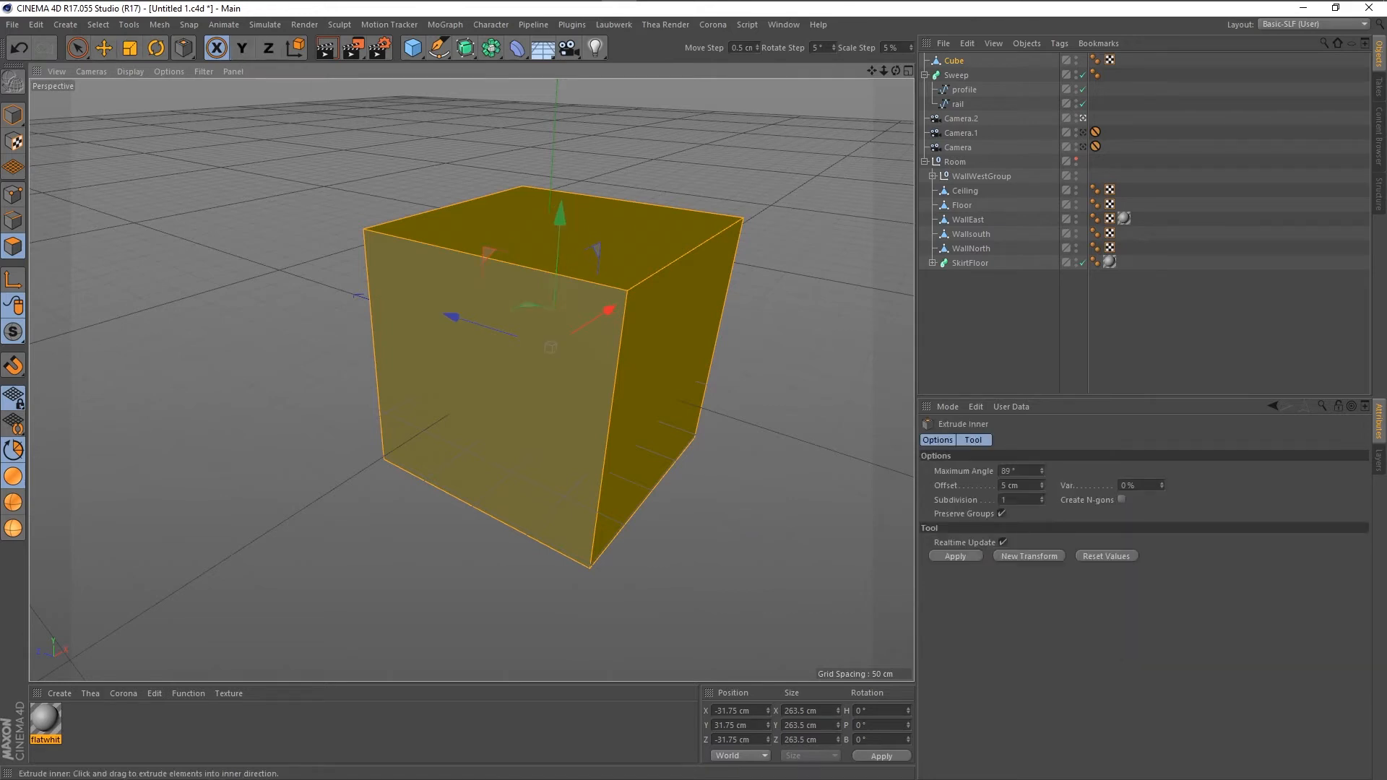
drag(732, 504, 757, 504)
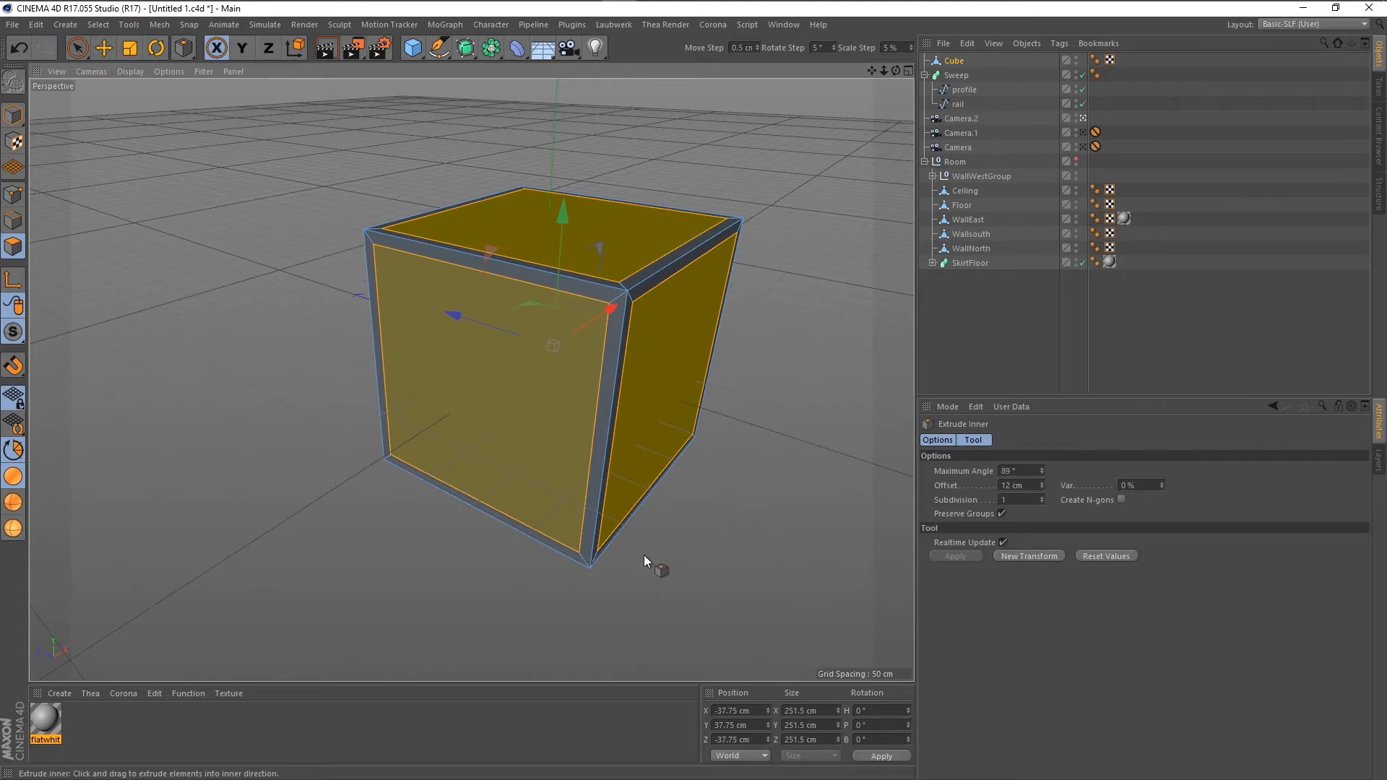
Extrude the three inset faces outward along their normals by about 26.5 cm.
mouse_move(539, 592)
alt+mouse_down()
mouse_move(557, 616)
mouse_move(674, 585)
mouse_move(550, 609)
alt+mouse_up()
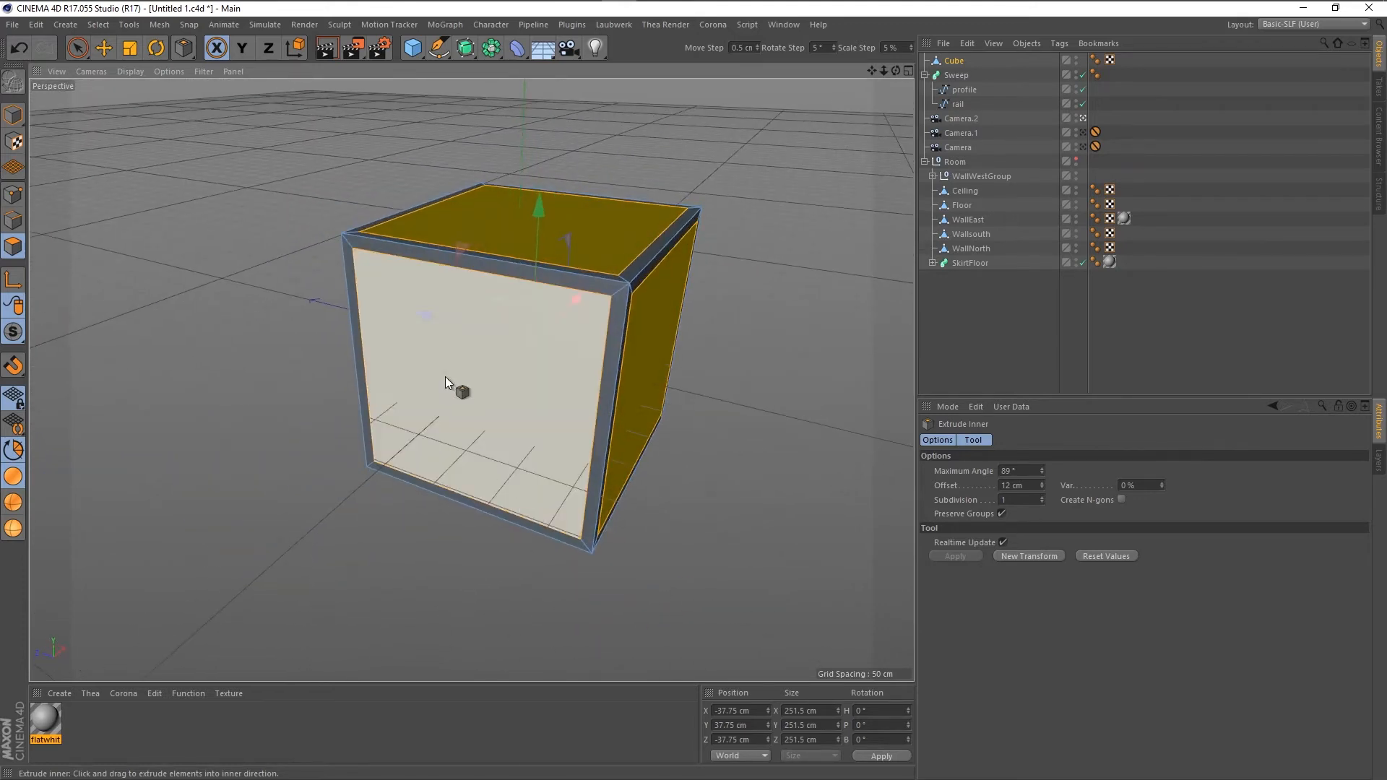
right_click(523, 390)
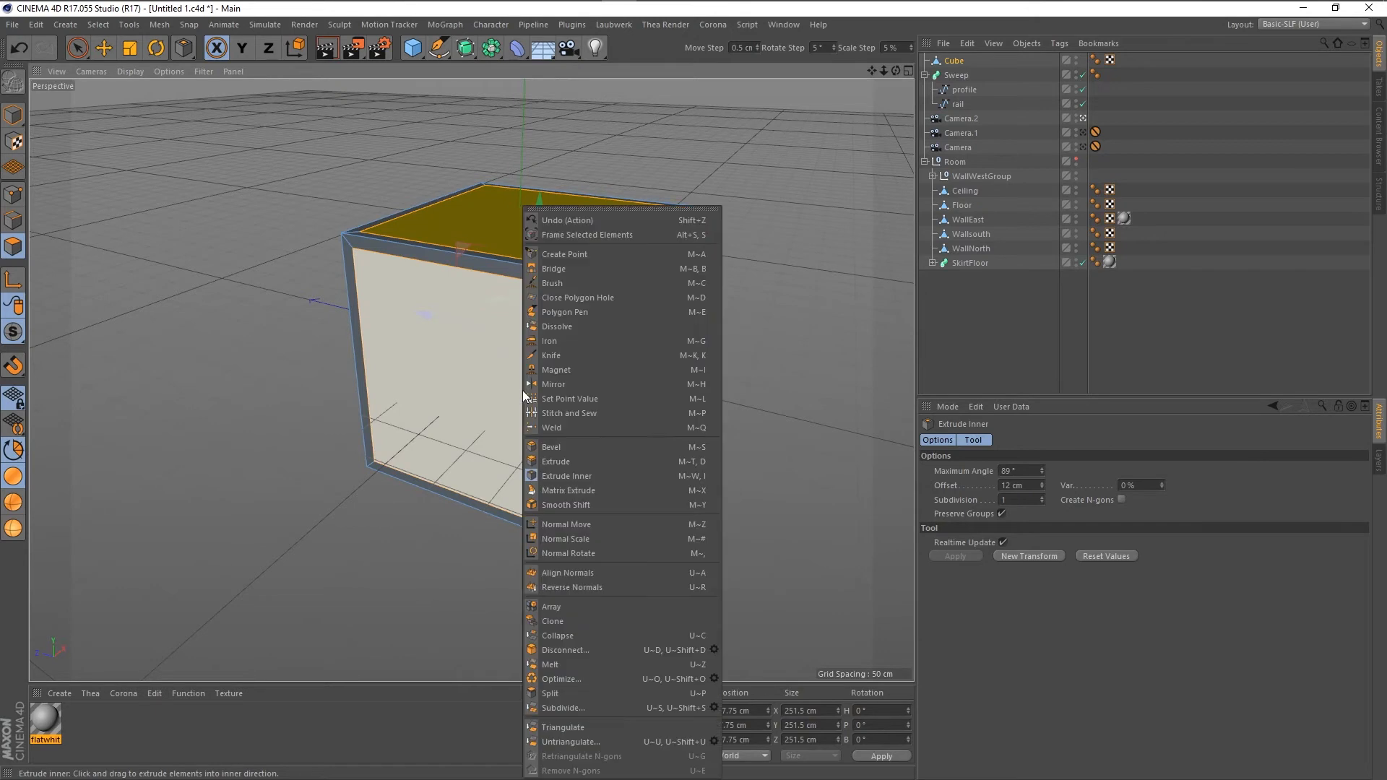
click(552, 462)
drag(400, 541, 456, 542)
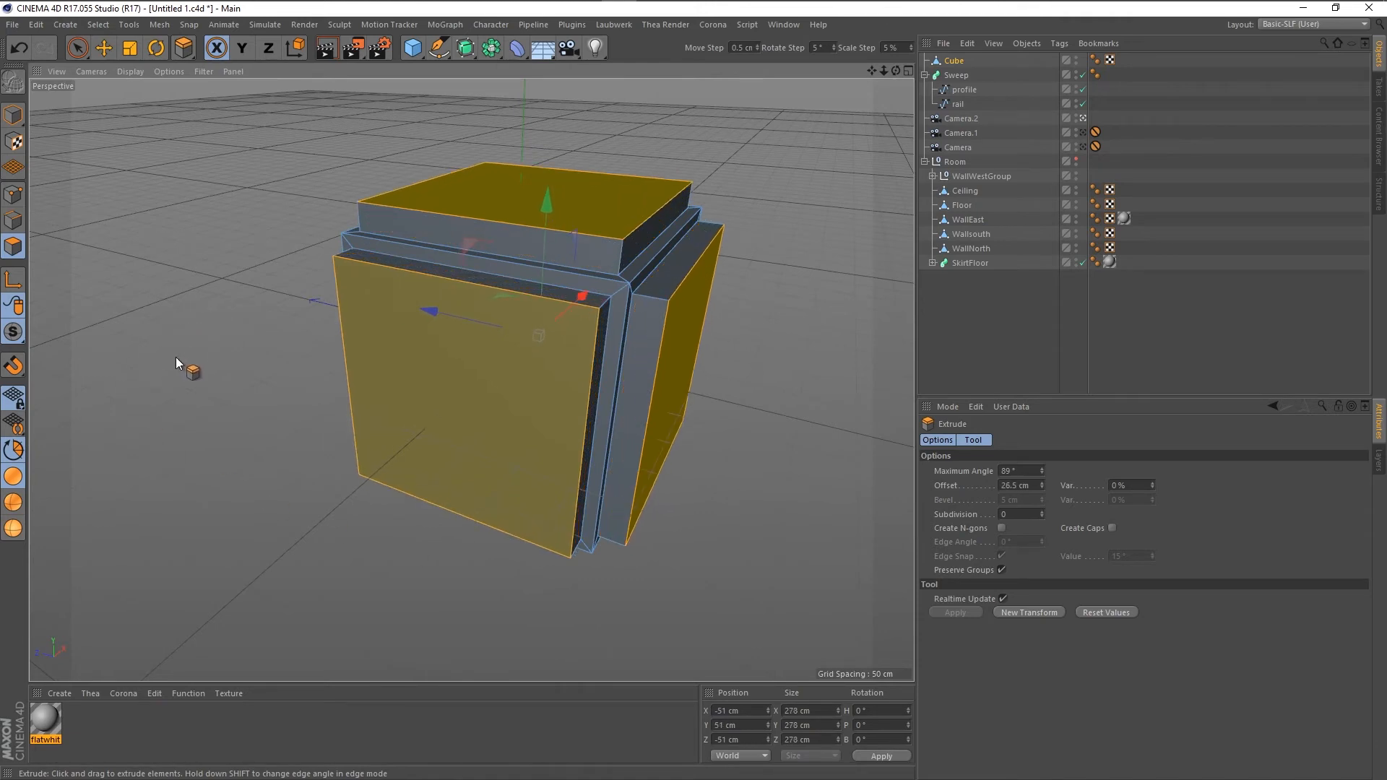
Try to extrude the cube's selected faces outward again with a 51.5 cm offset.
drag(176, 357, 231, 357)
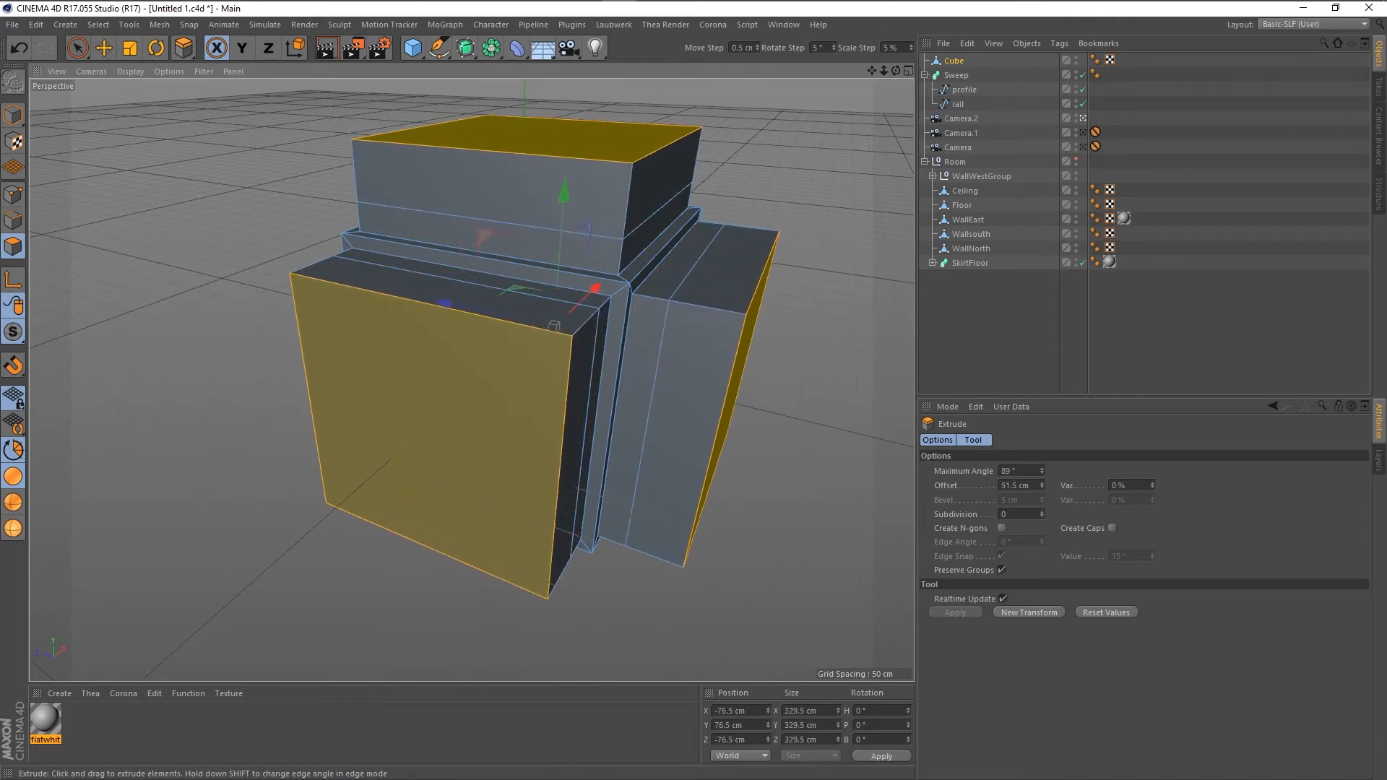
key(ctrl+z)
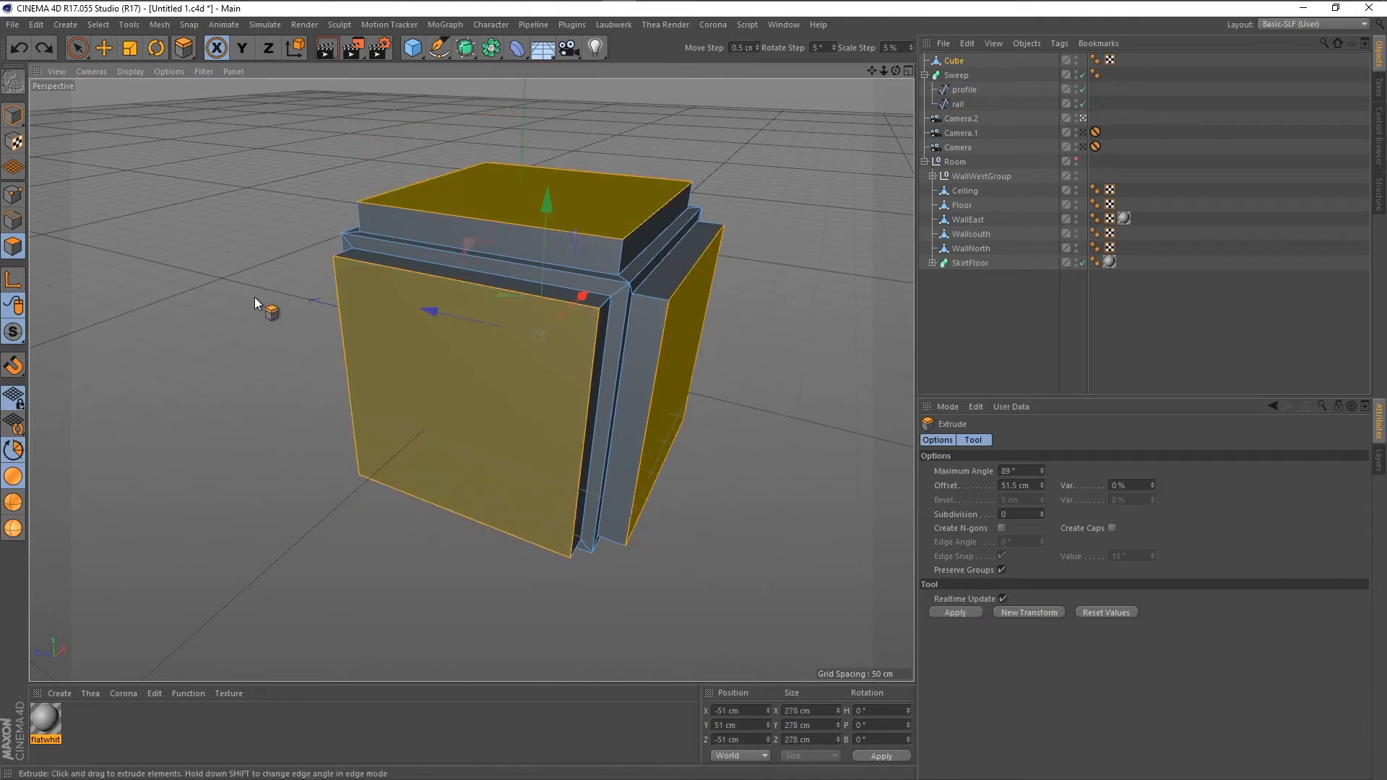
Push the cube's selected faces outward along their normals with Normal Move until the selection spans about 334 cm per axis.
right_click(246, 140)
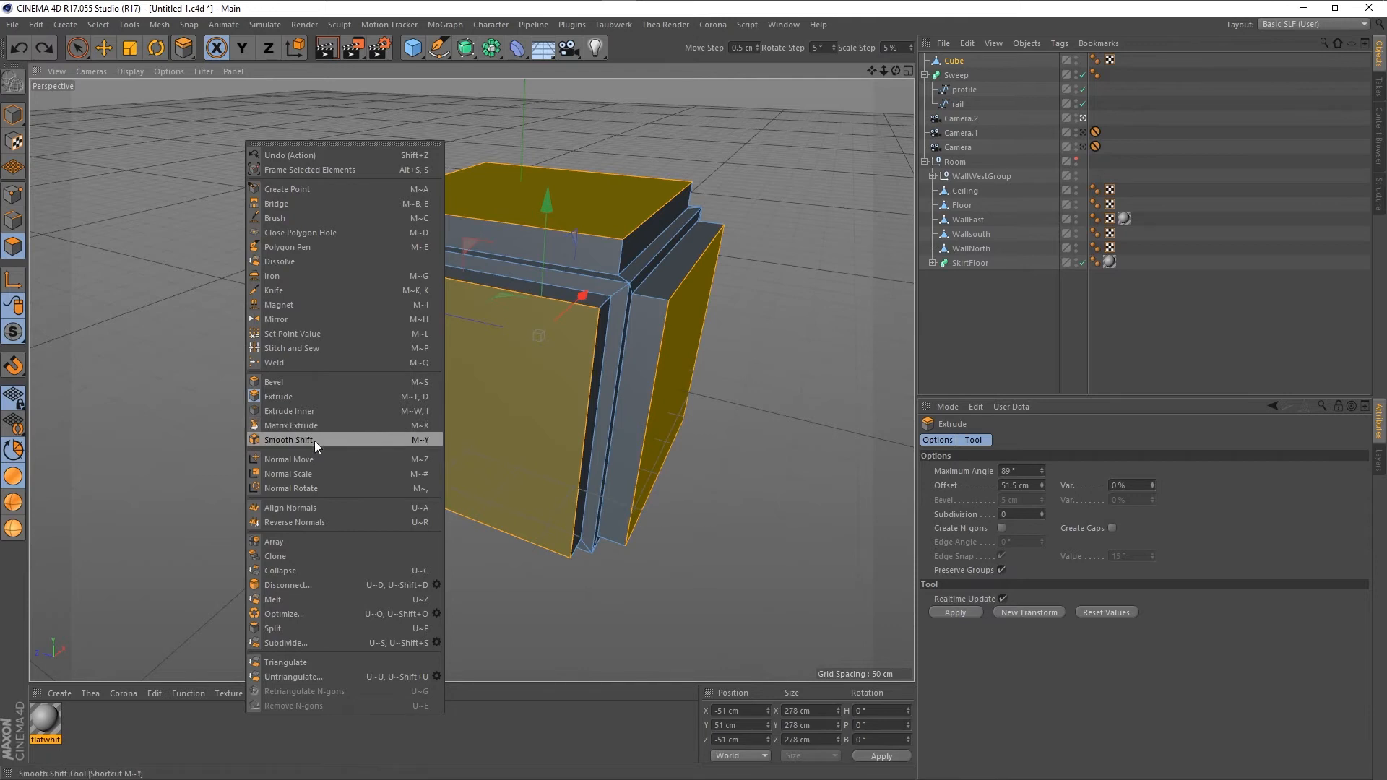
click(312, 461)
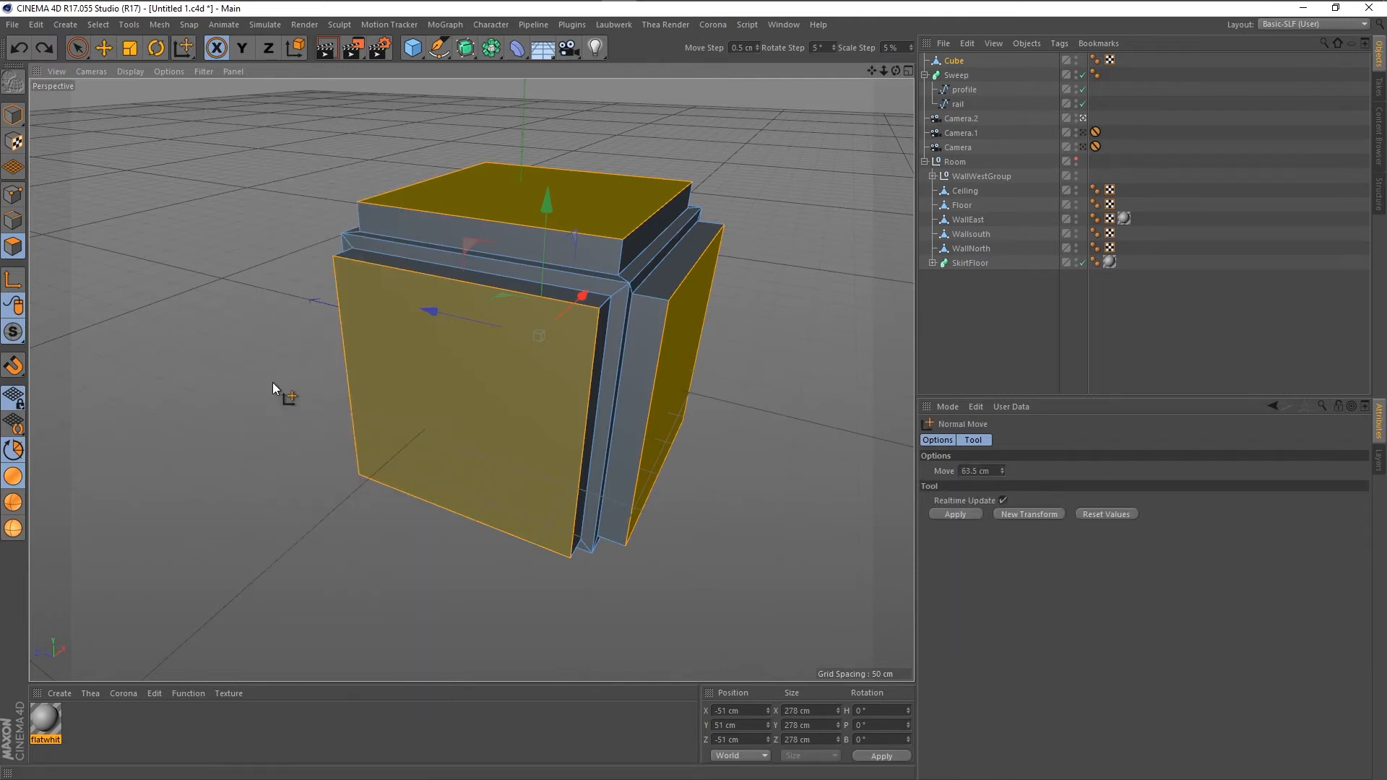
drag(270, 407, 123, 402)
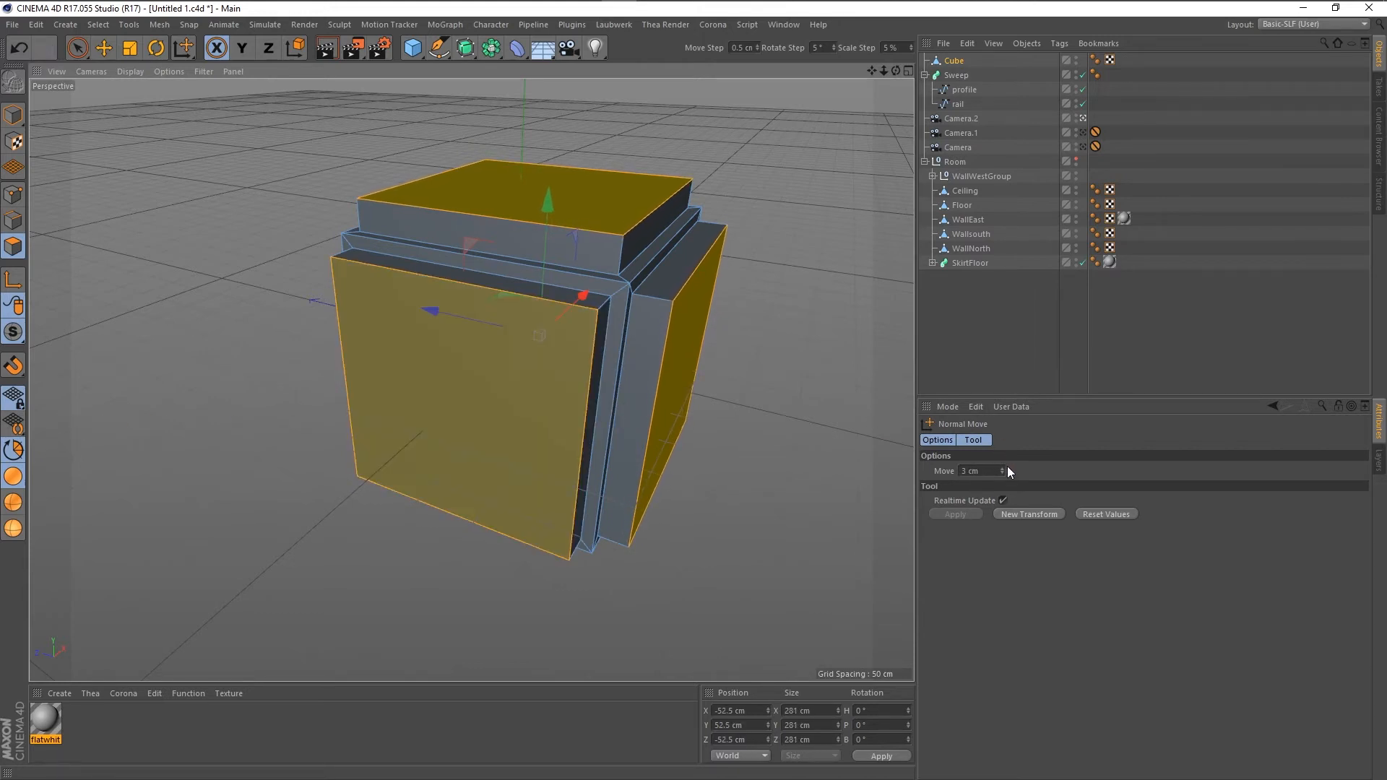
mouse_move(1002, 470)
mouse_down()
mouse_move(1003, 375)
mouse_move(1002, 455)
mouse_up()
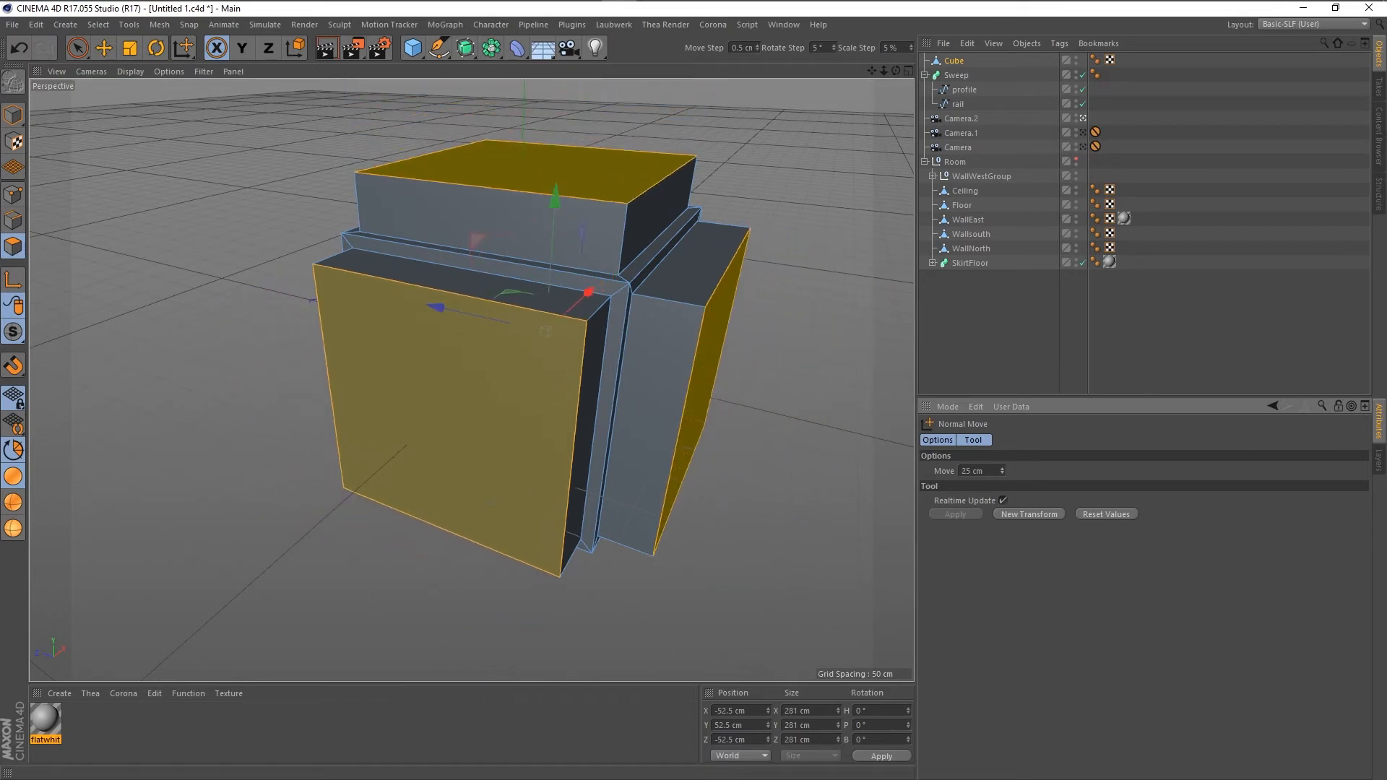
mouse_move(304, 403)
mouse_down()
mouse_move(287, 403)
mouse_move(325, 403)
mouse_move(286, 404)
mouse_up()
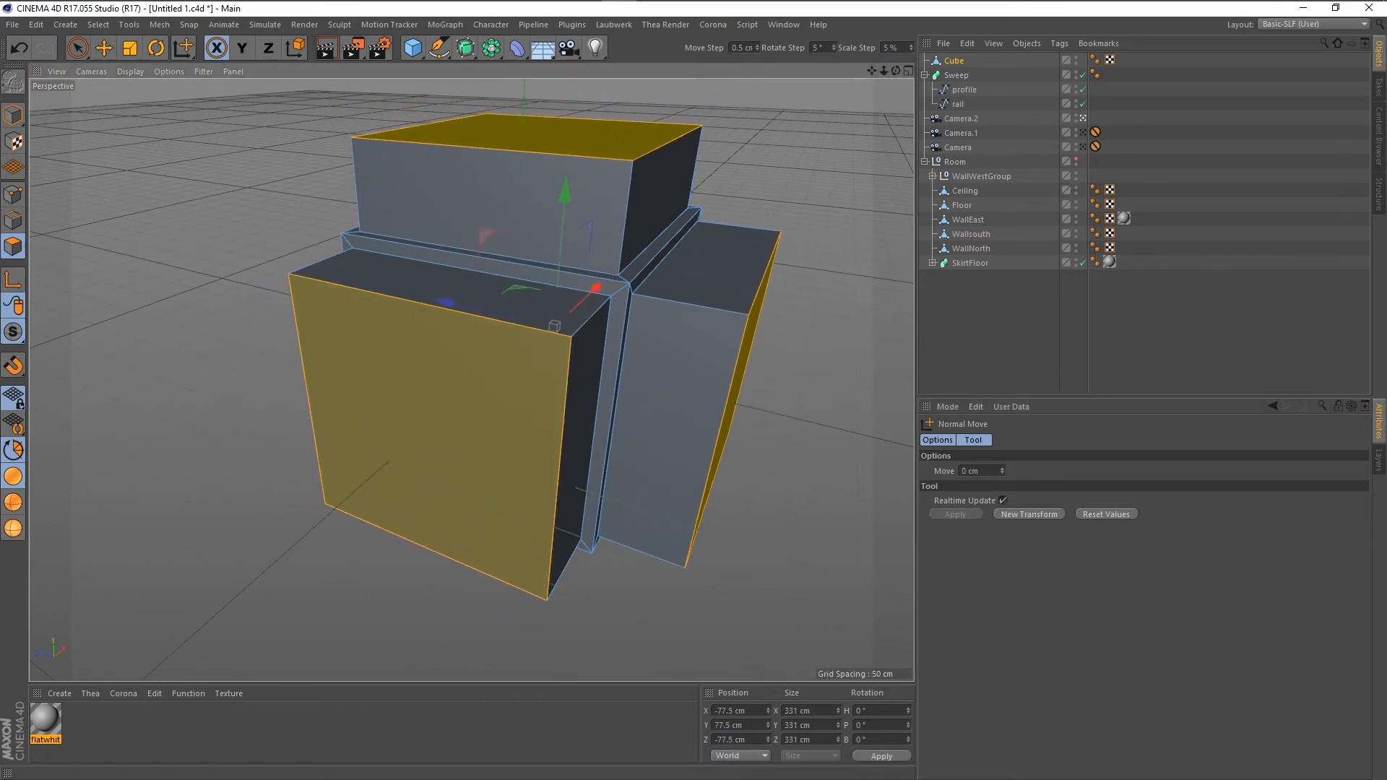
drag(193, 386, 196, 393)
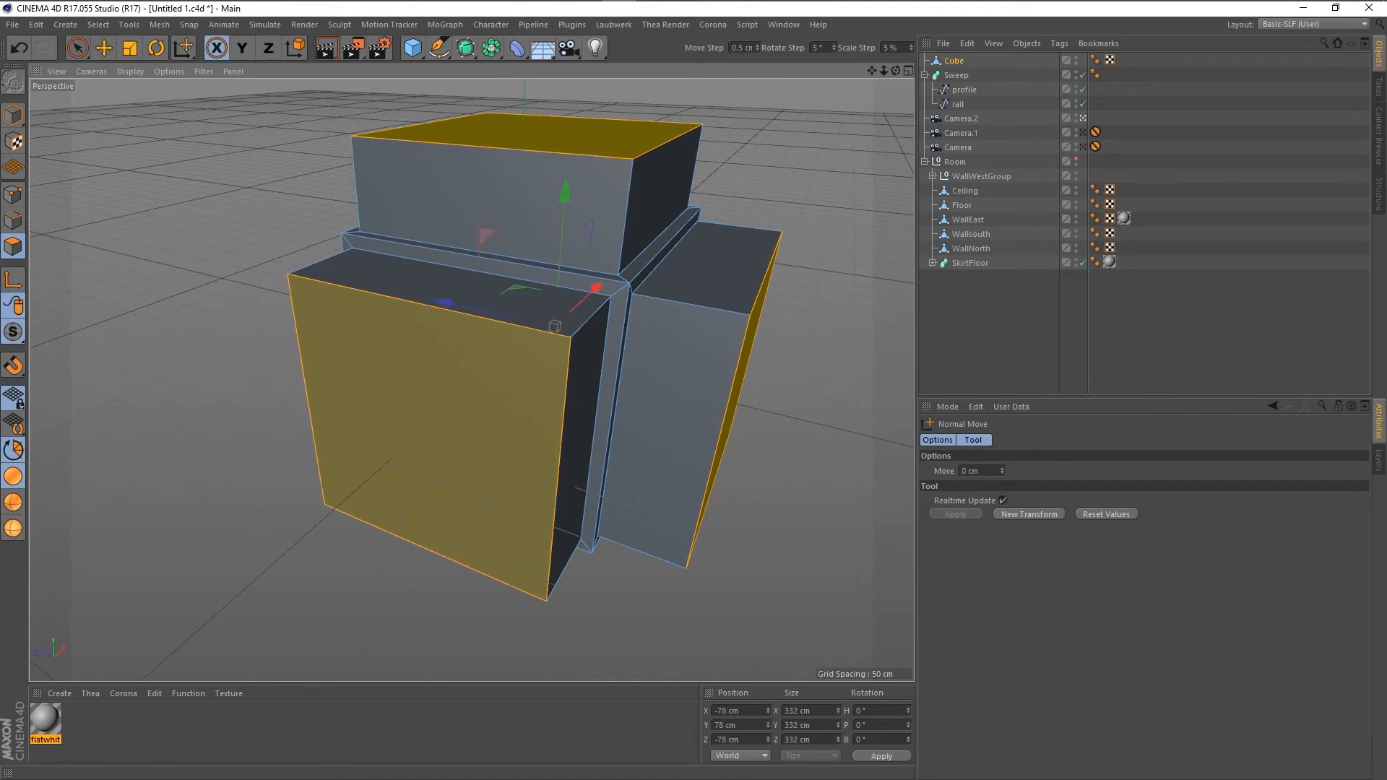
drag(211, 397, 228, 383)
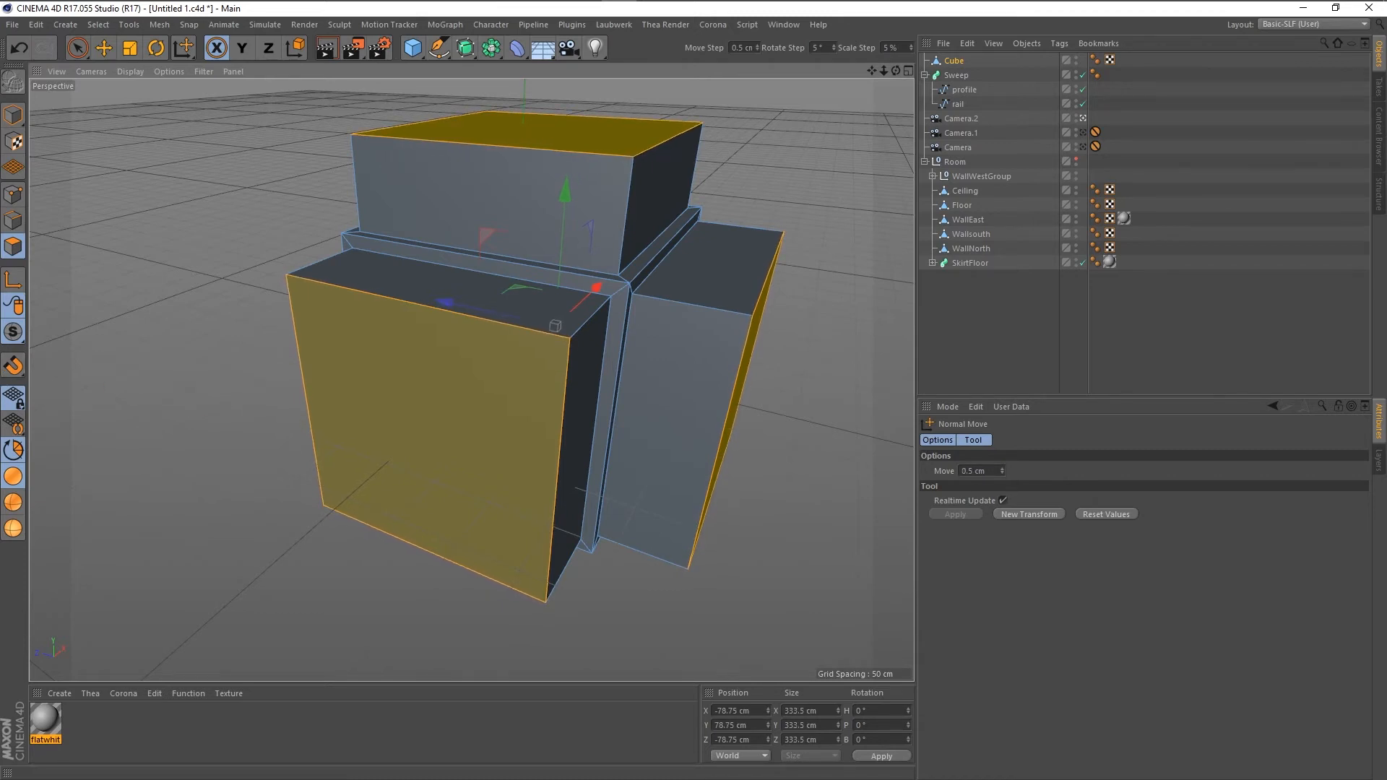
drag(117, 396, 396, 505)
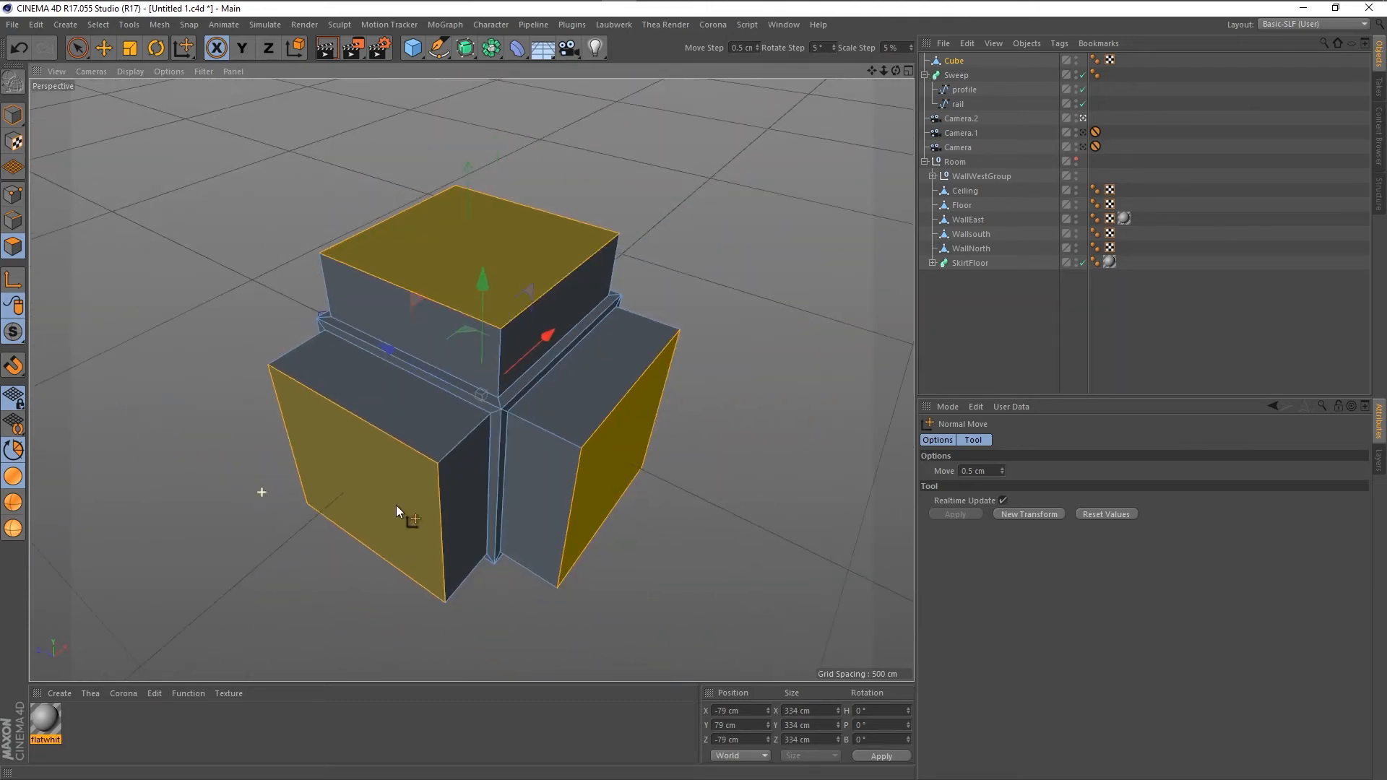
scroll(498, 596, up, 3)
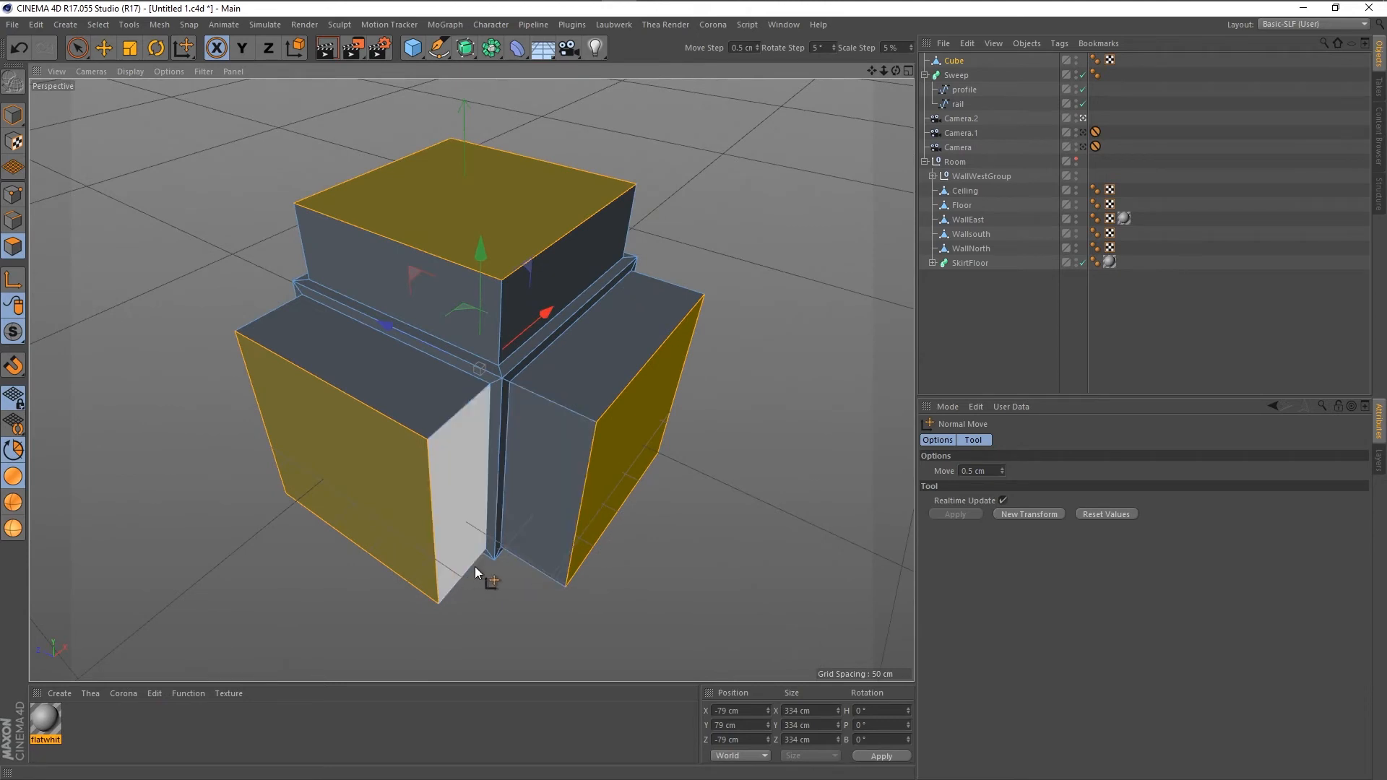
alt+drag(487, 564, 502, 514)
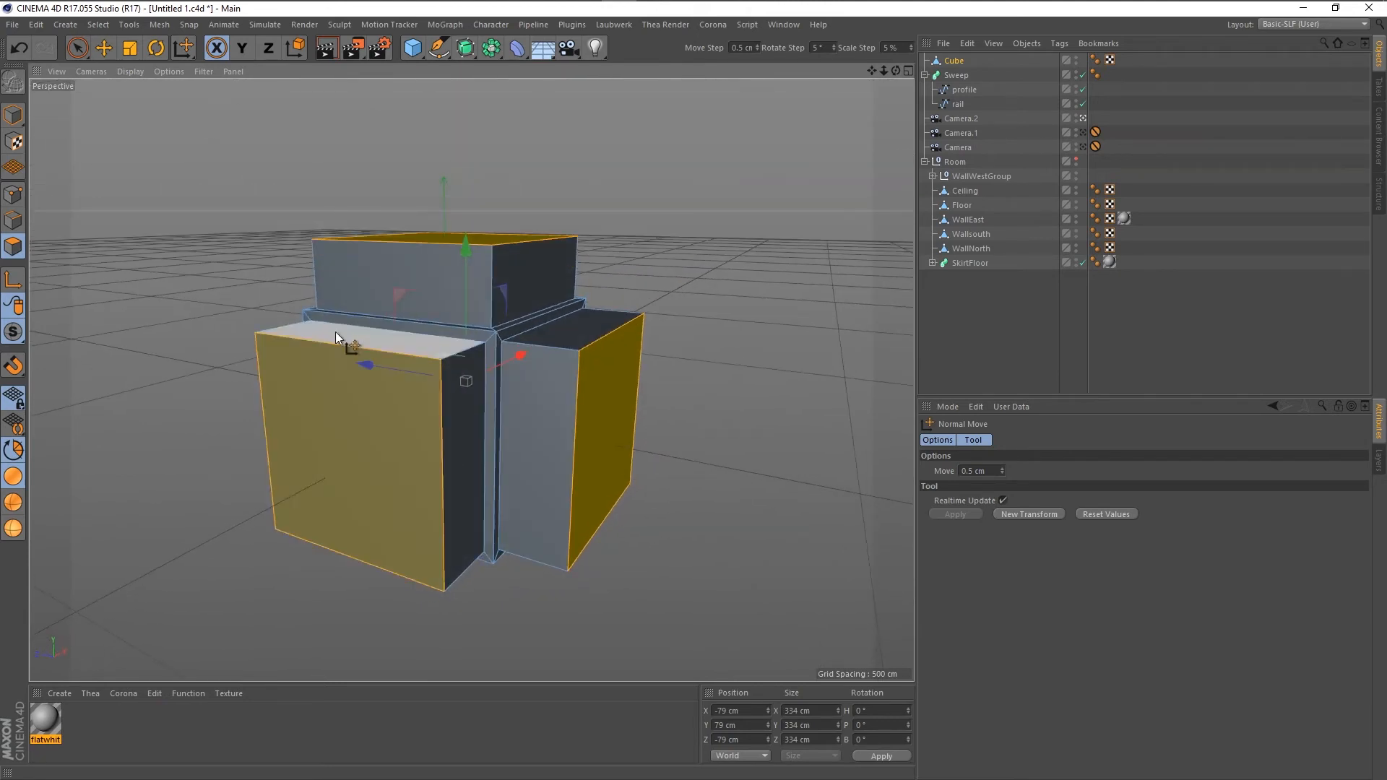
Try to bevel the upper outer edge of one protruding block with a 16 cm offset and 5 subdivisions.
right_click(310, 363)
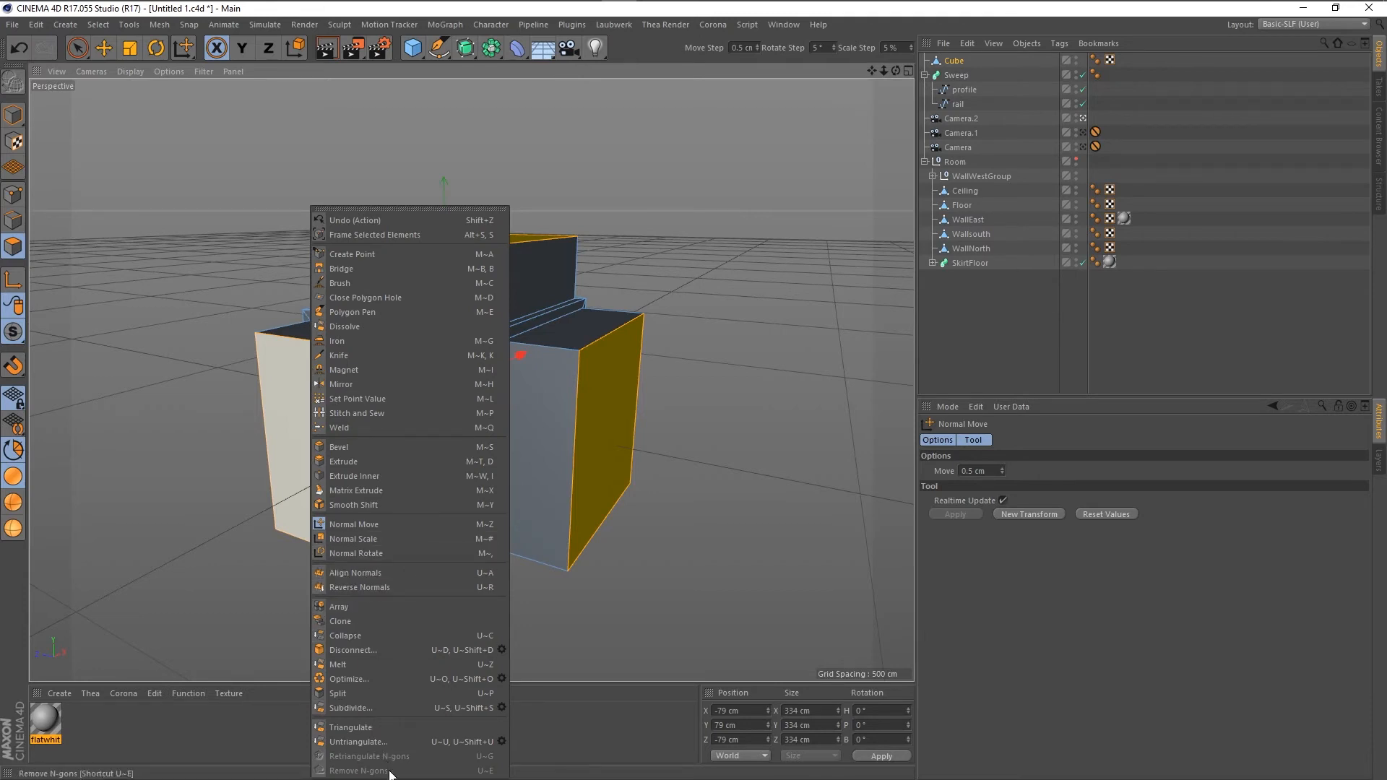
click(14, 118)
click(349, 416)
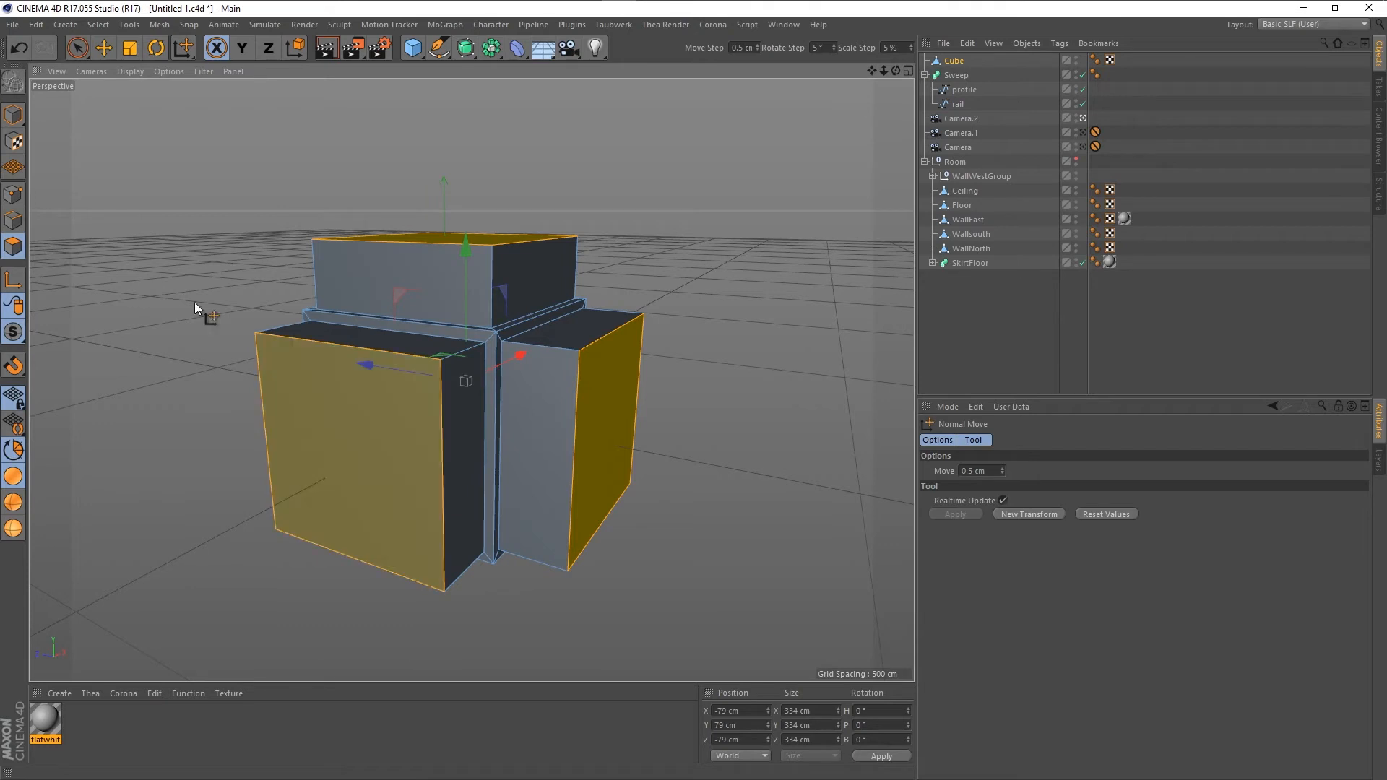
click(8, 221)
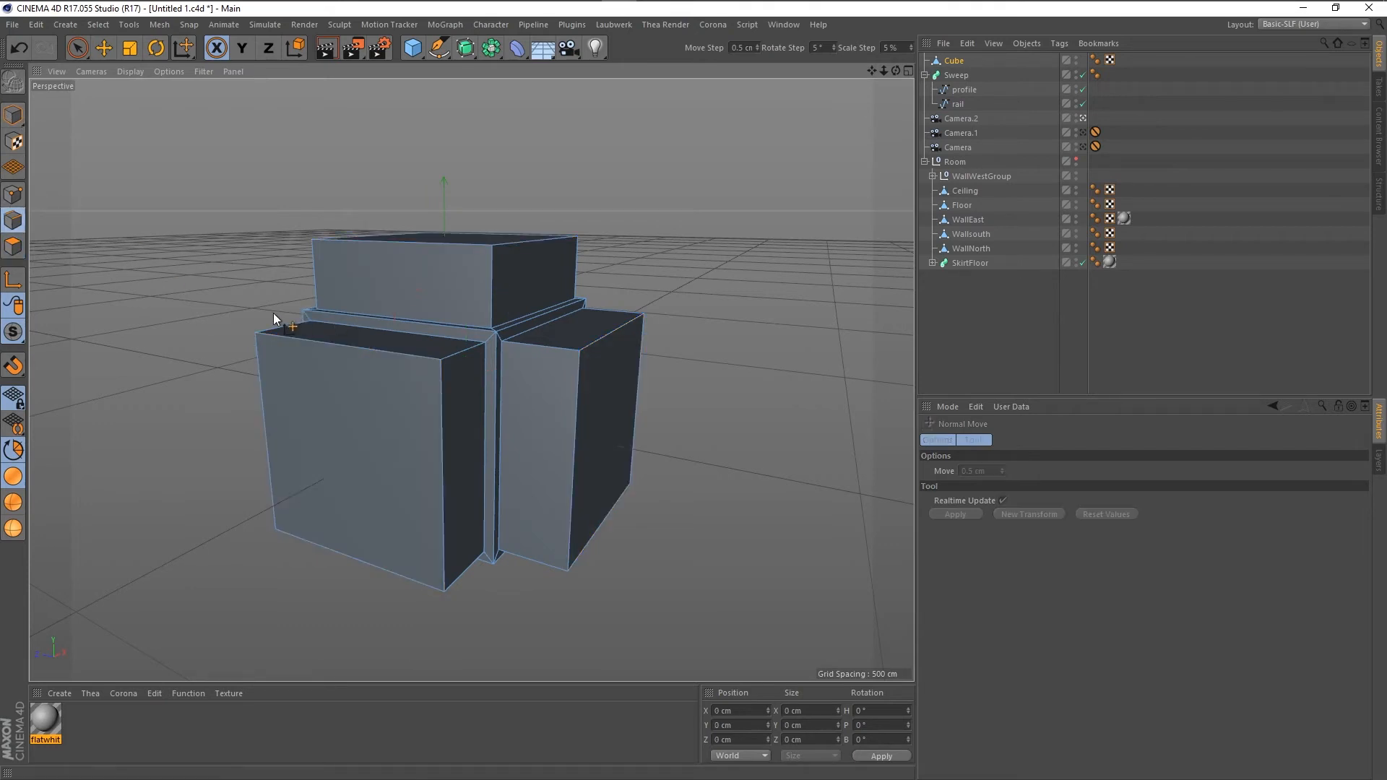
click(423, 358)
right_click(423, 358)
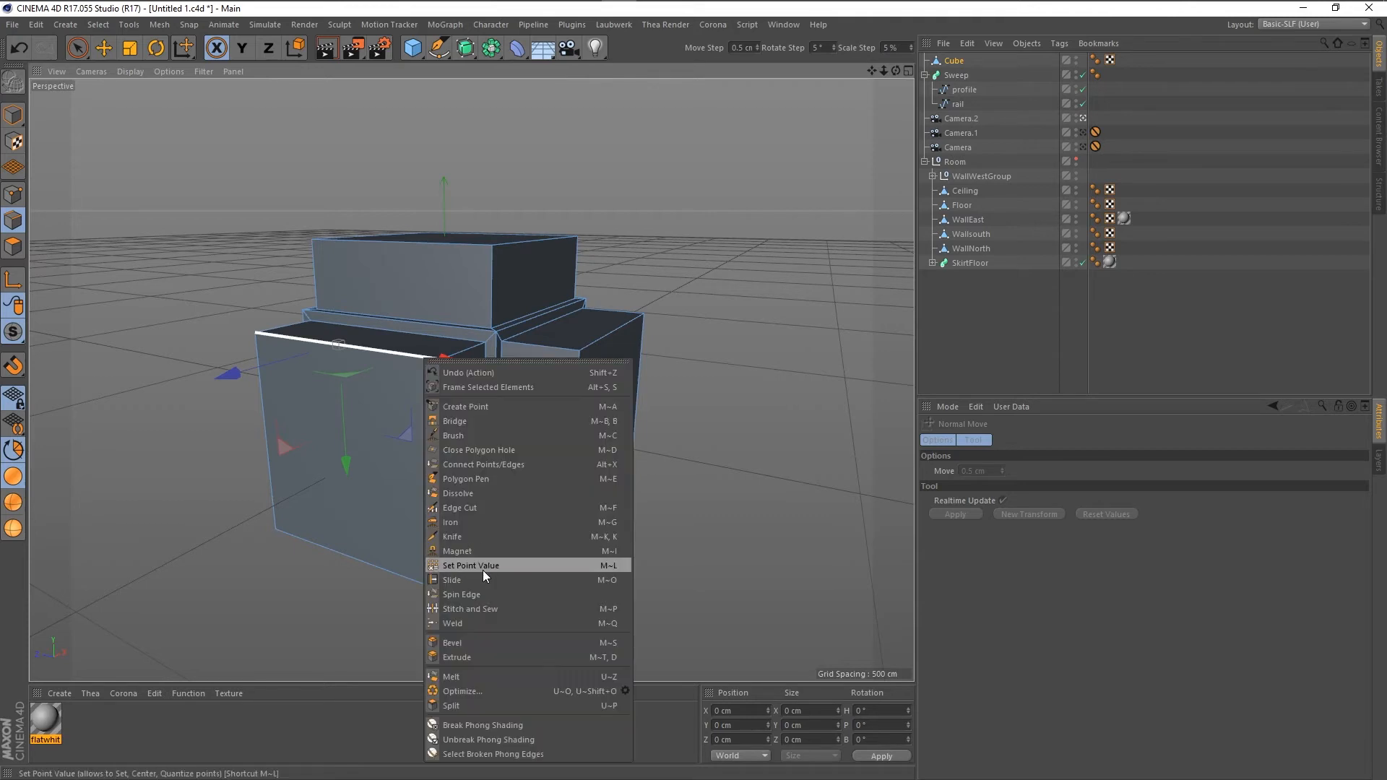
click(498, 642)
drag(661, 600, 695, 600)
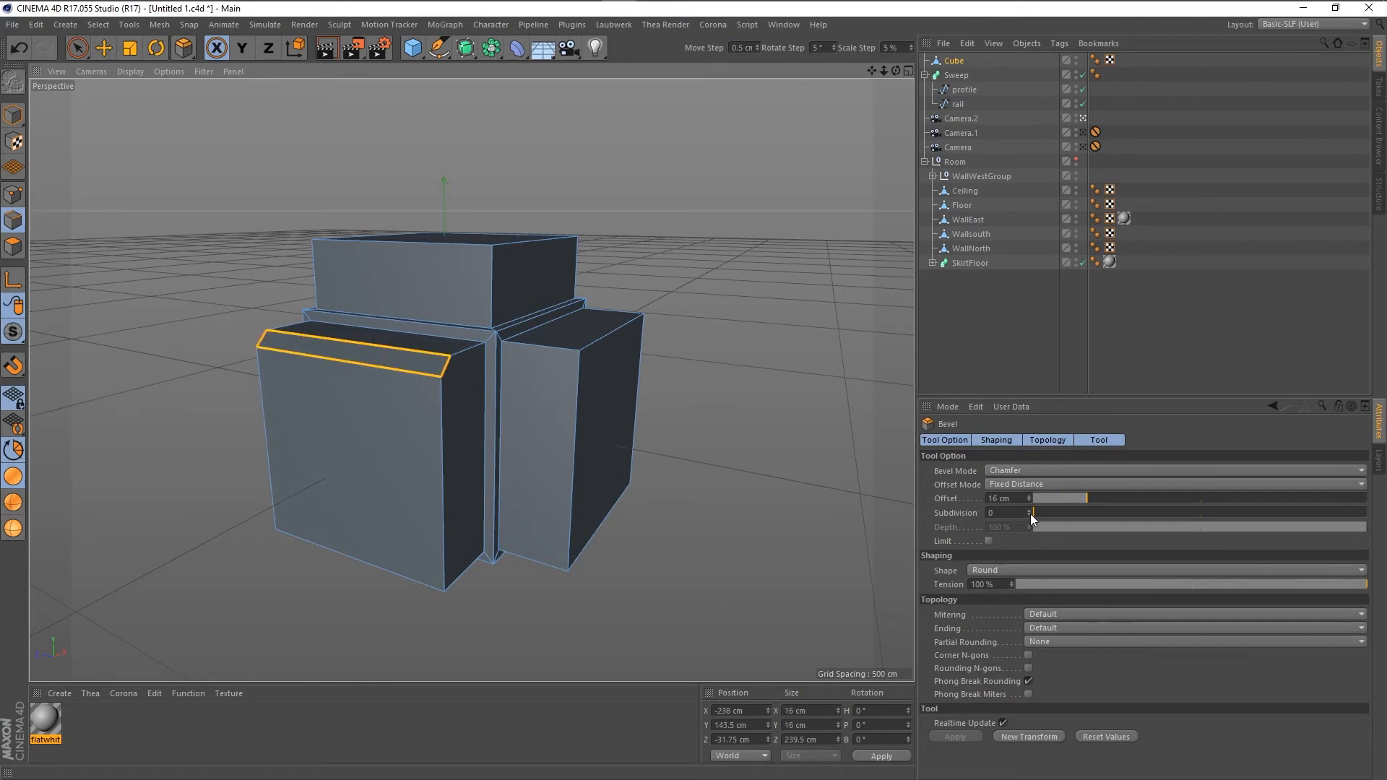
mouse_move(1029, 513)
mouse_down()
mouse_move(1055, 513)
mouse_move(1025, 513)
mouse_up()
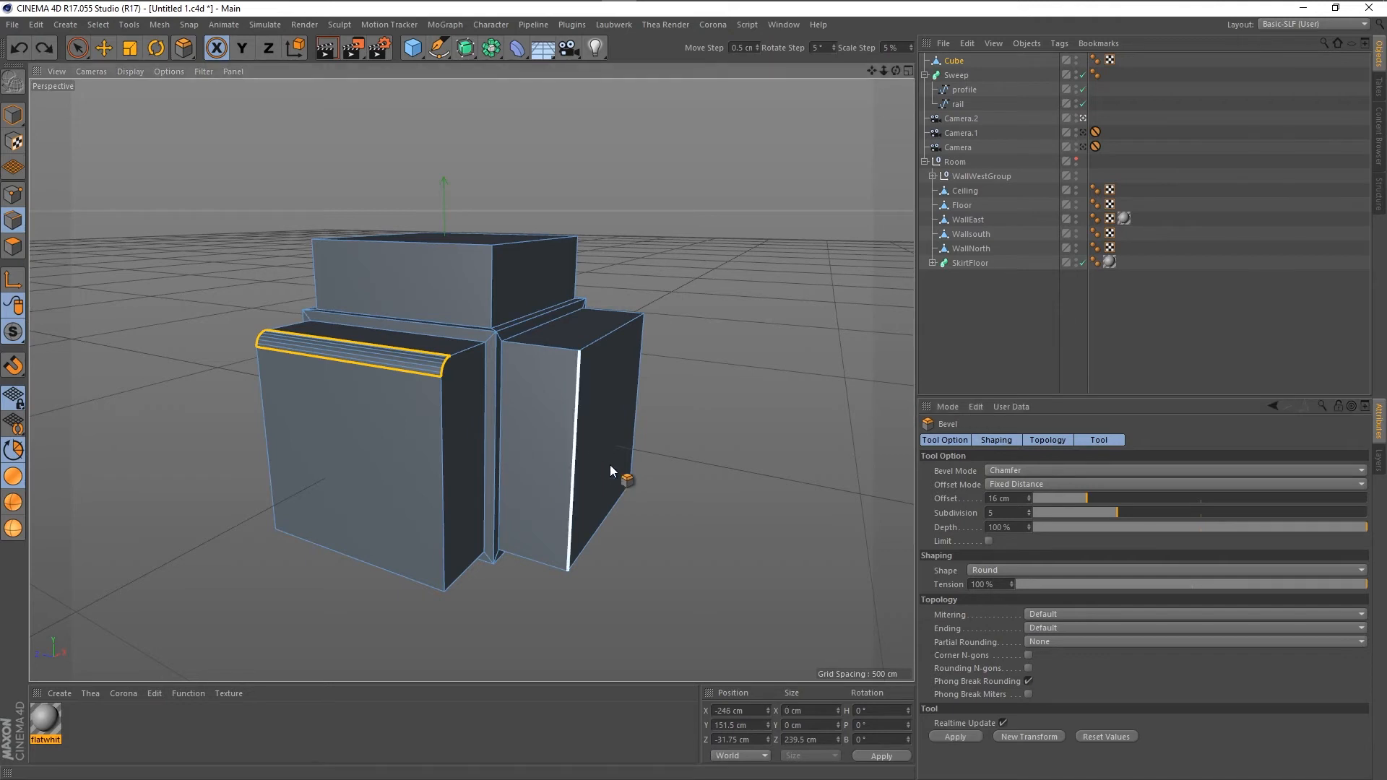
key(ctrl+z)
Add a Bevel deformer as a child of the Cube object.
click(22, 114)
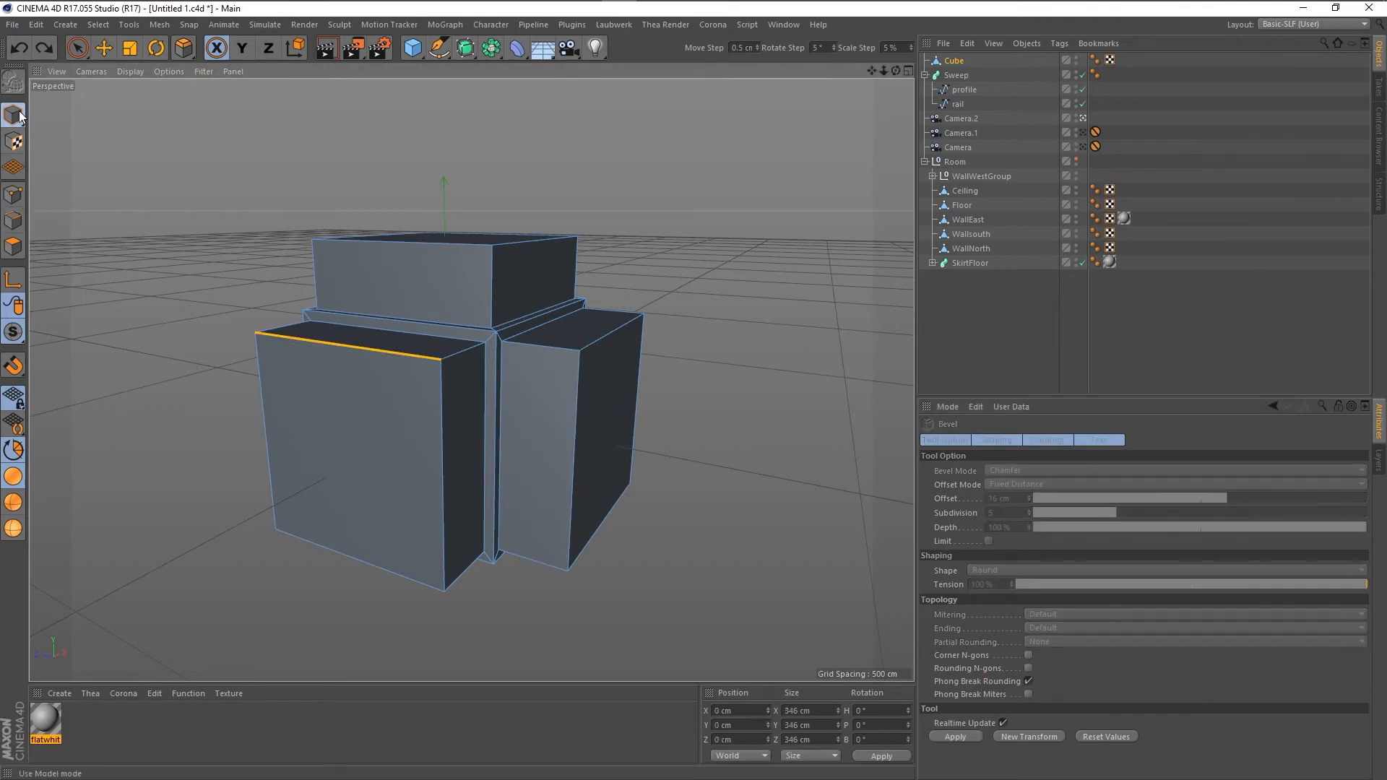
click(954, 63)
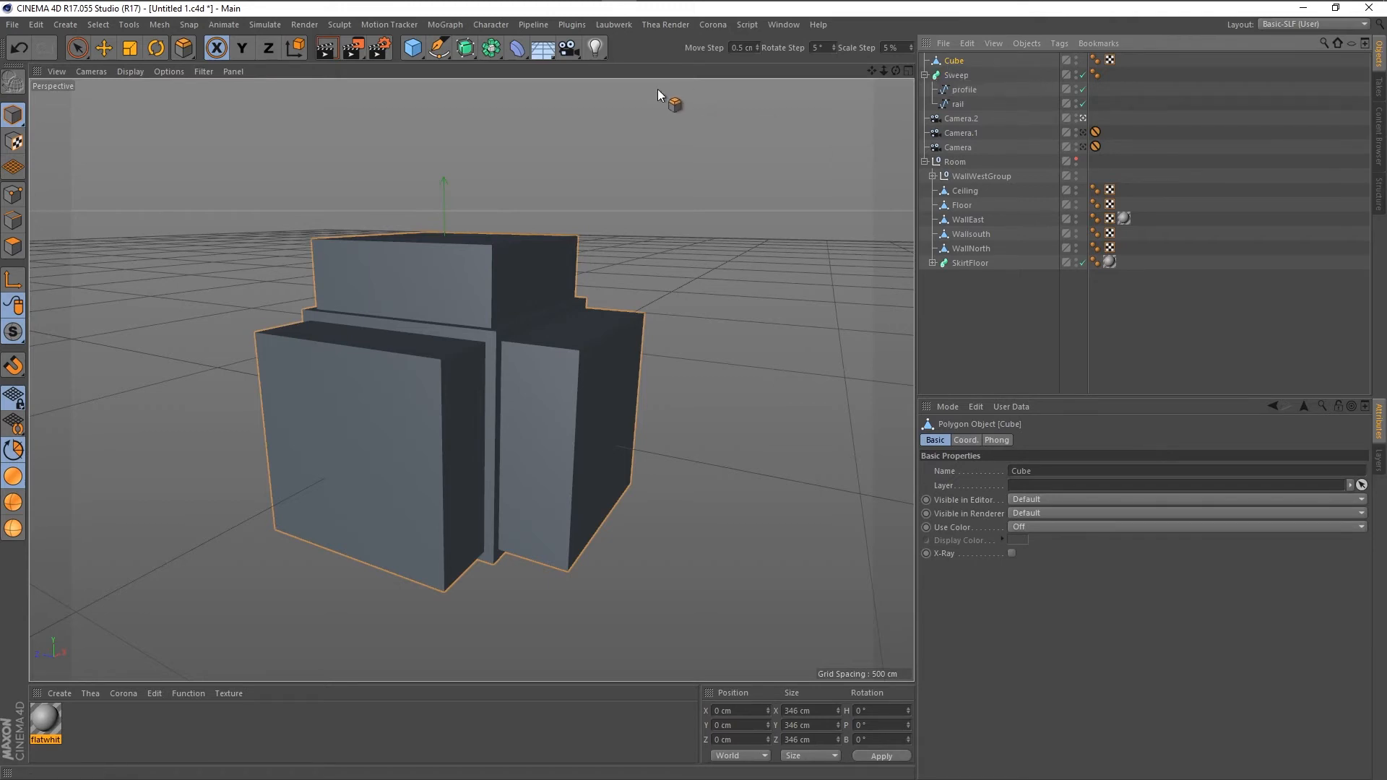
click(519, 48)
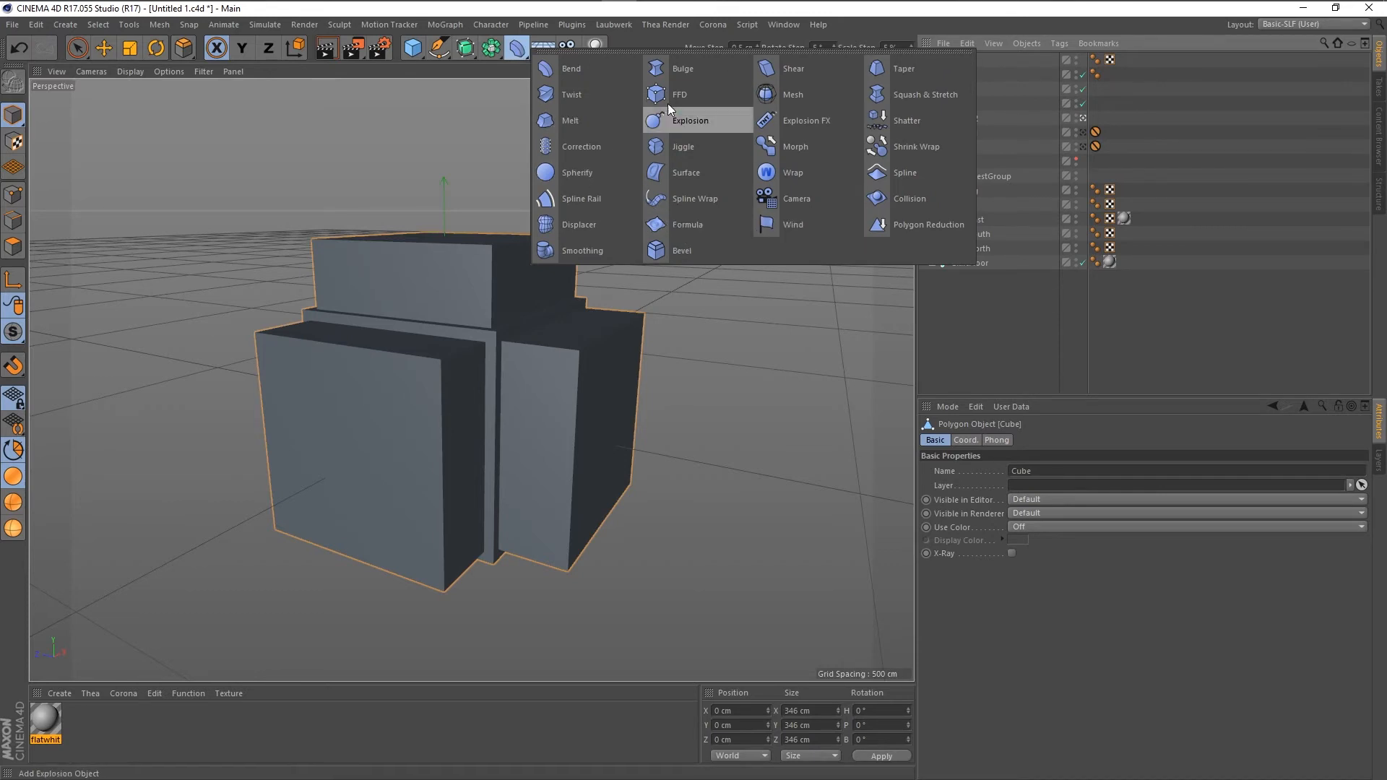
shift+click(665, 250)
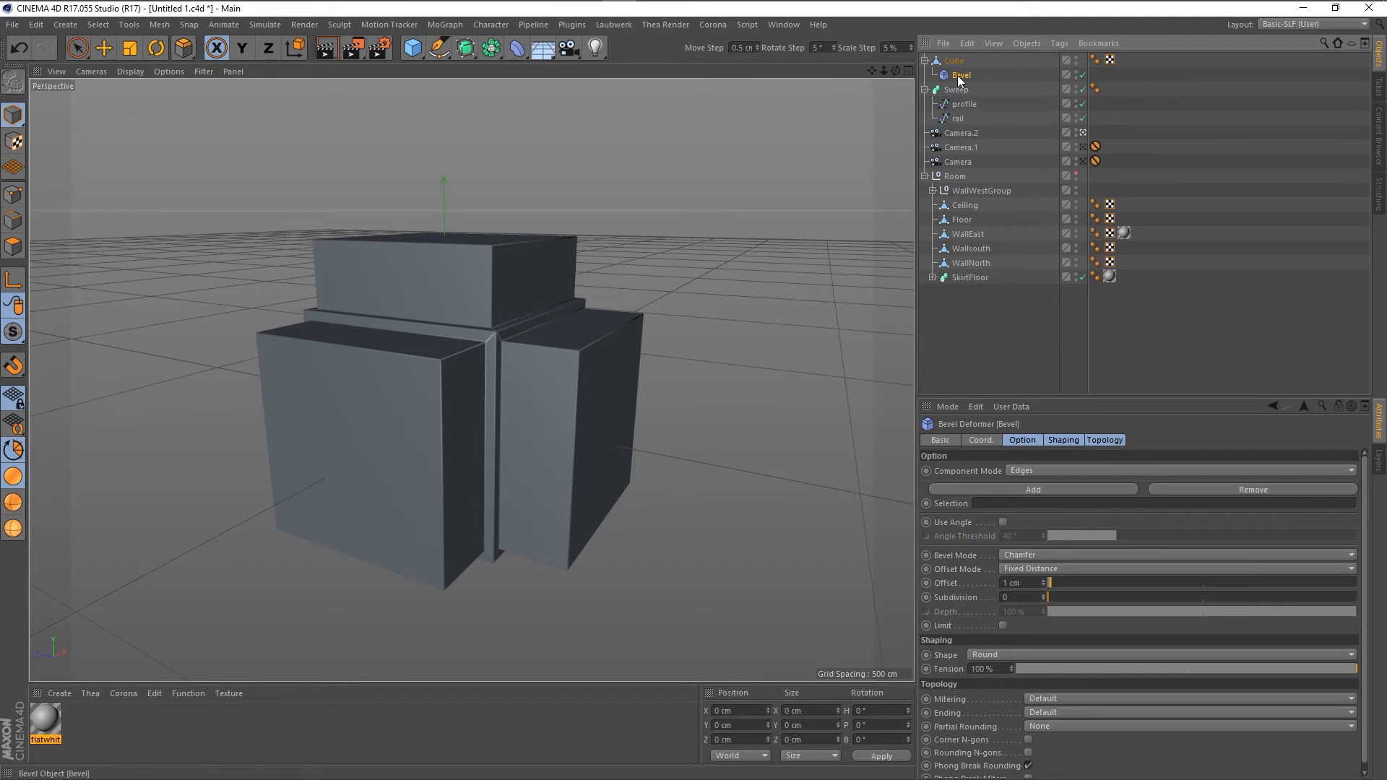
click(951, 62)
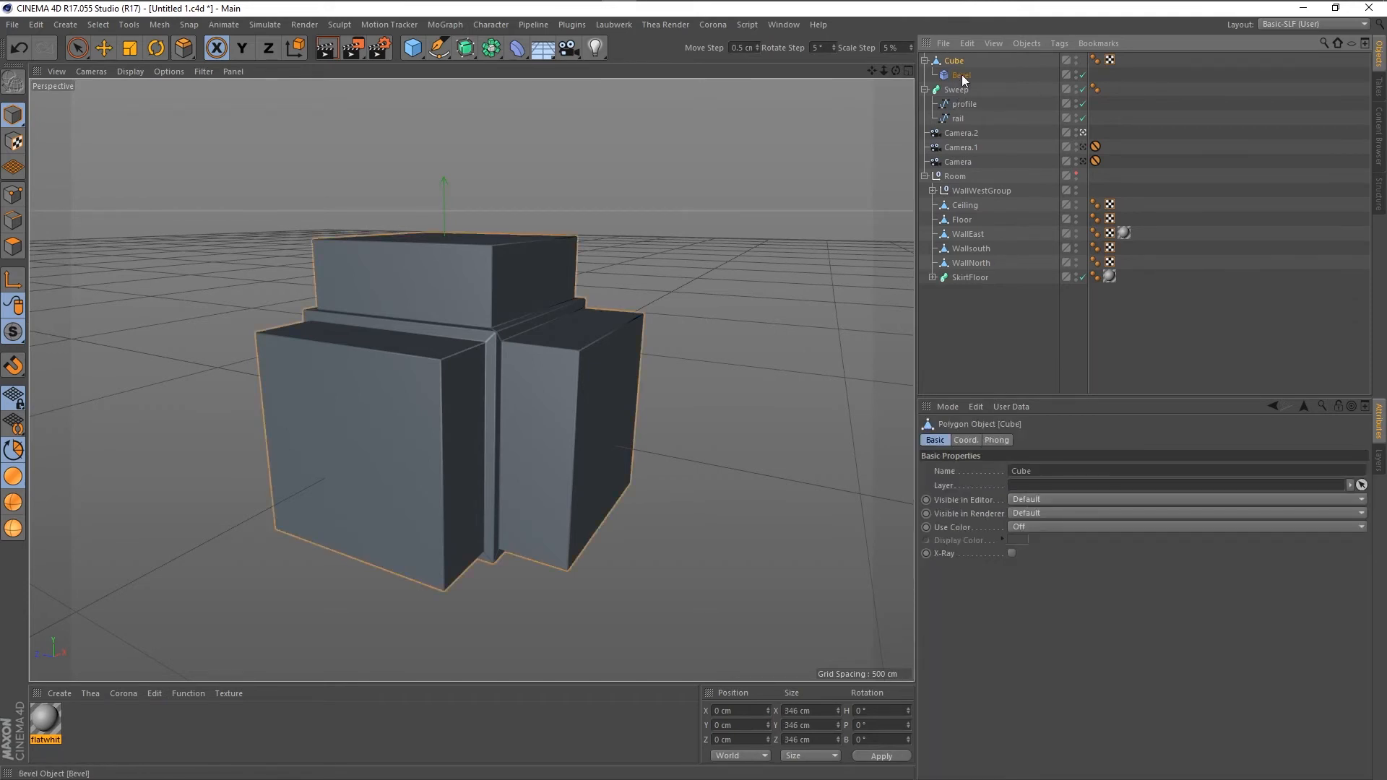
click(962, 76)
click(952, 63)
click(961, 76)
click(957, 62)
key(ctrl+z)
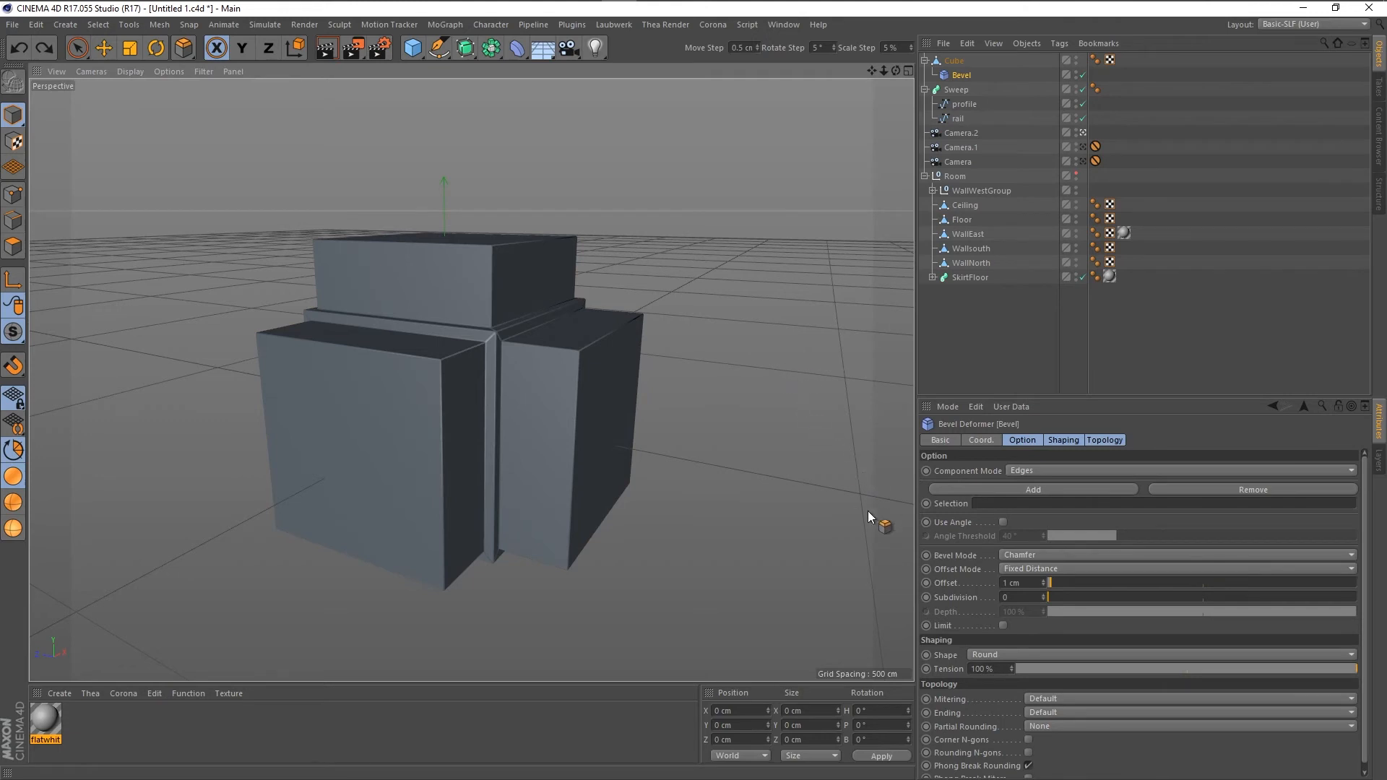
Set the Bevel deformer's offset to 7 cm and its subdivision to 10.
mouse_move(1046, 586)
mouse_down()
mouse_move(1034, 620)
mouse_move(1043, 581)
mouse_up()
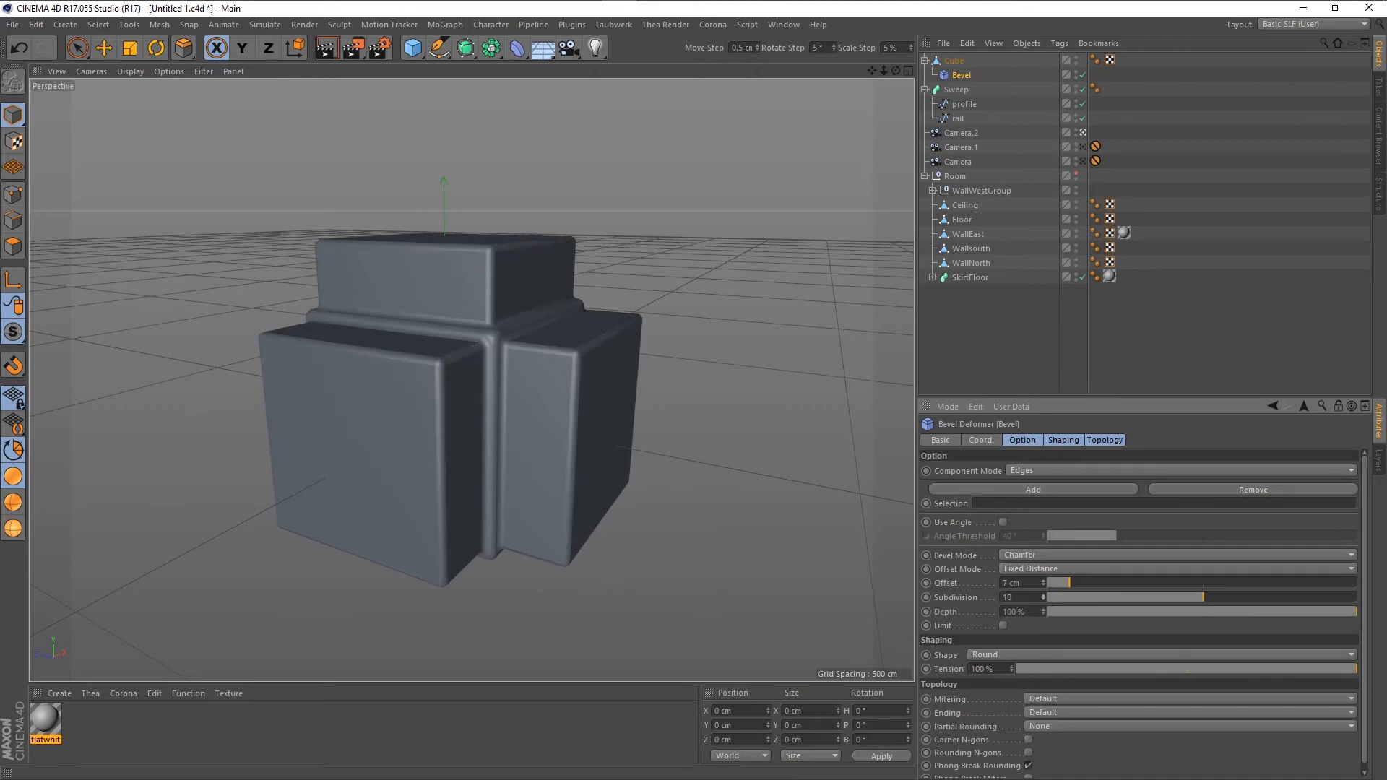
scroll(596, 457, up, 4)
alt+drag(507, 455, 507, 541)
scroll(525, 579, down, 4)
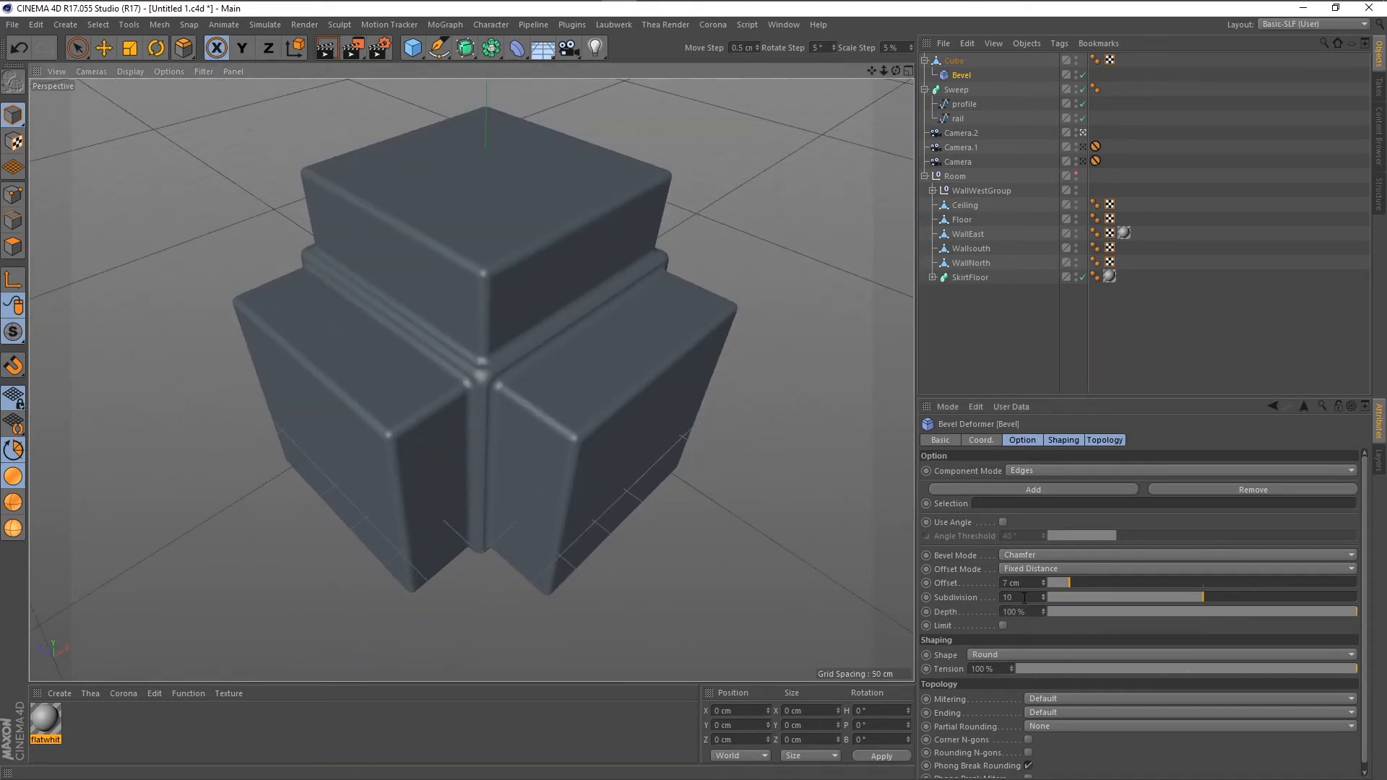
Restrict the Bevel deformer by angle with an angle threshold of 70°.
click(1003, 522)
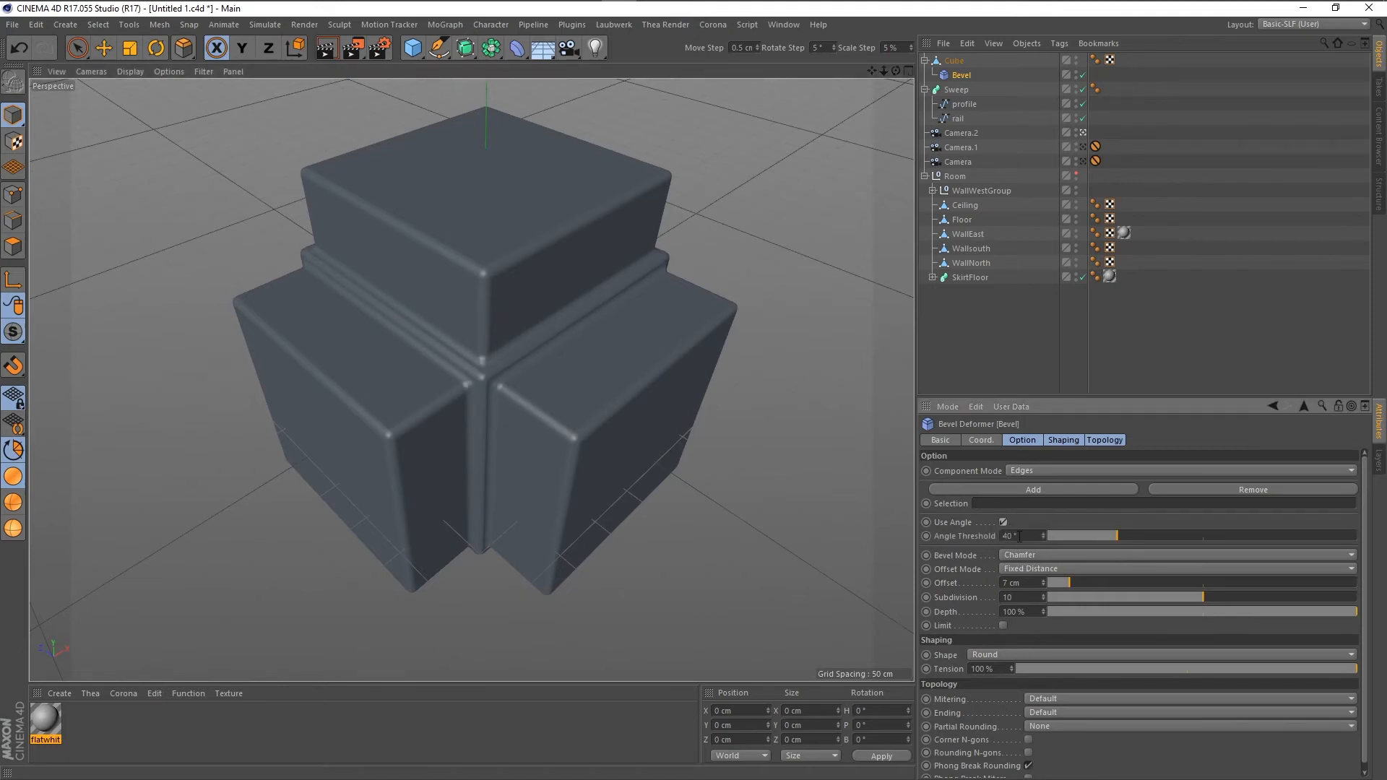
click(1022, 536)
drag(1042, 535, 1086, 536)
alt+right_drag(525, 530, 511, 588)
alt+drag(511, 588, 570, 549)
alt+right_drag(570, 549, 591, 543)
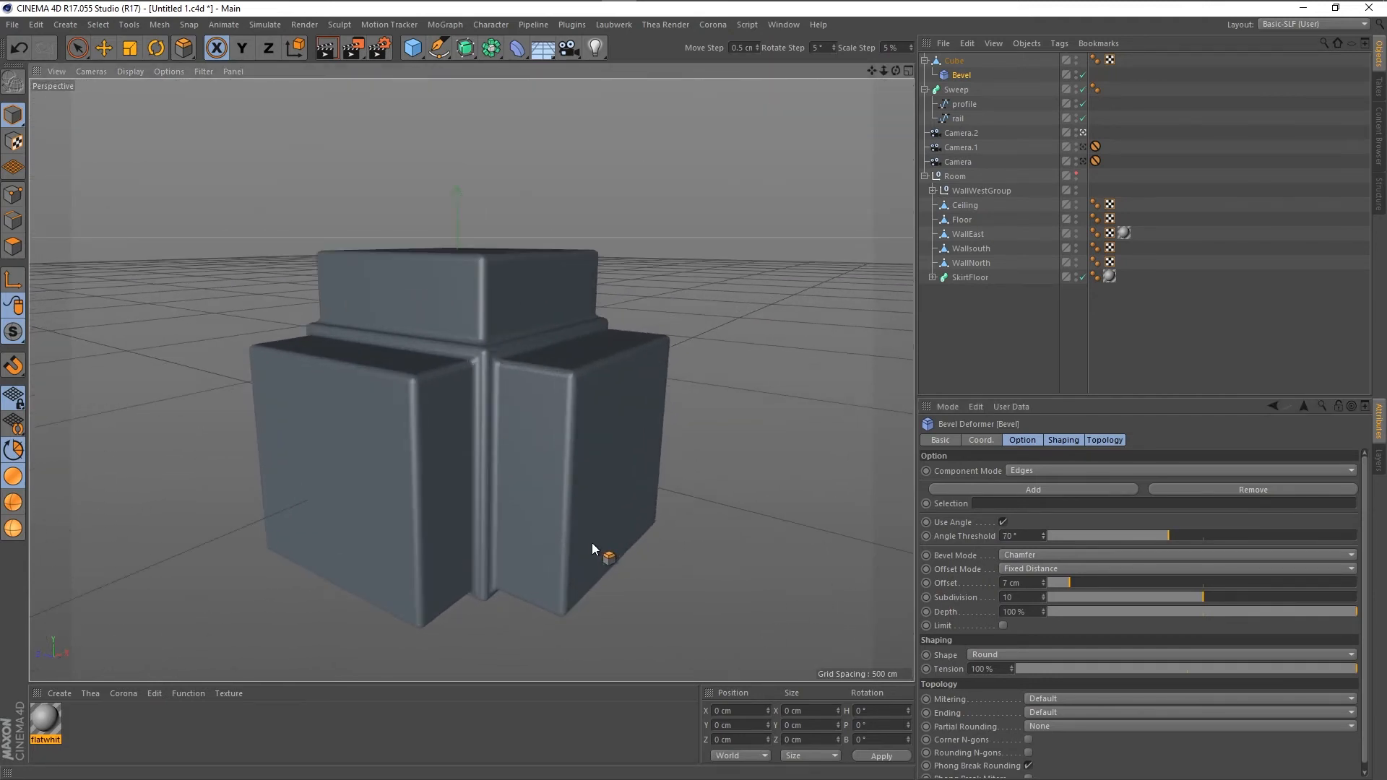
Turn off the Bevel deformer under the Cube object.
click(951, 63)
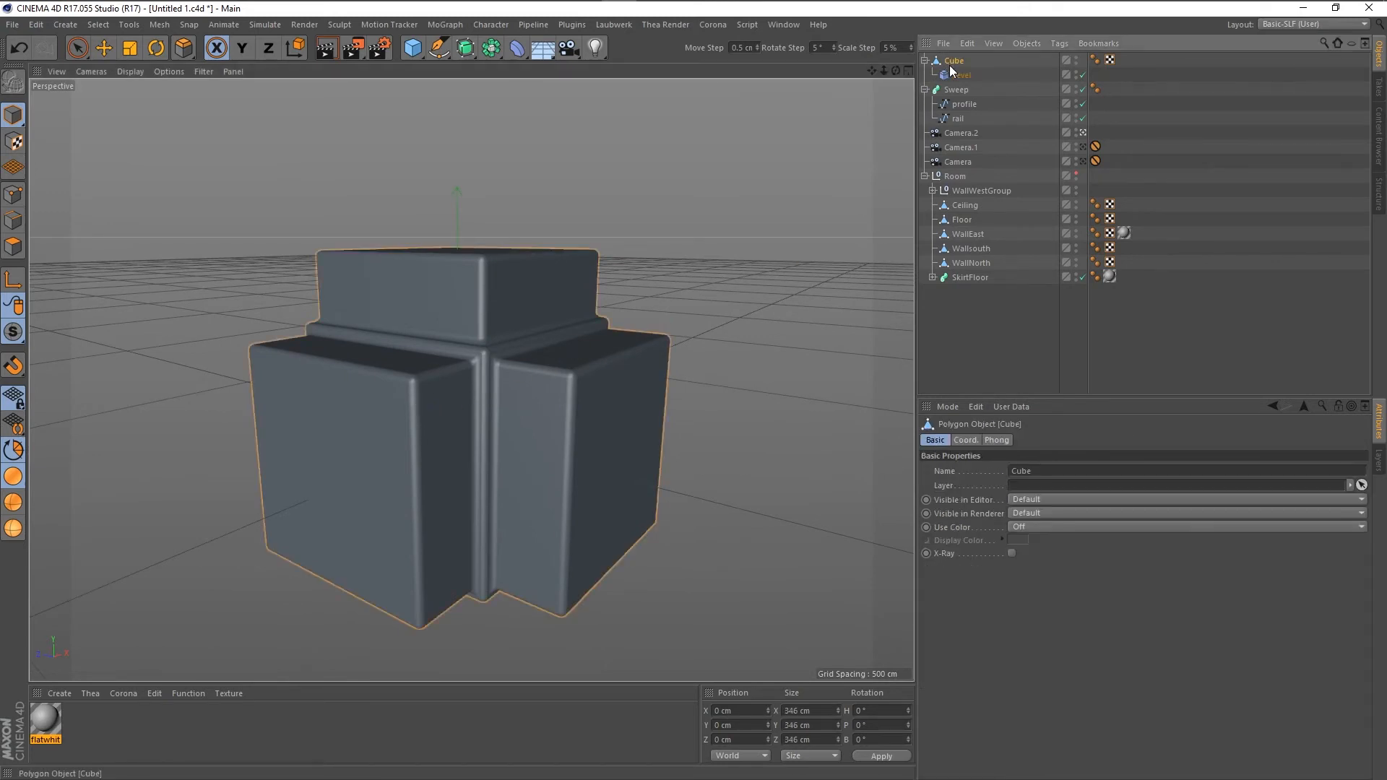
click(1083, 76)
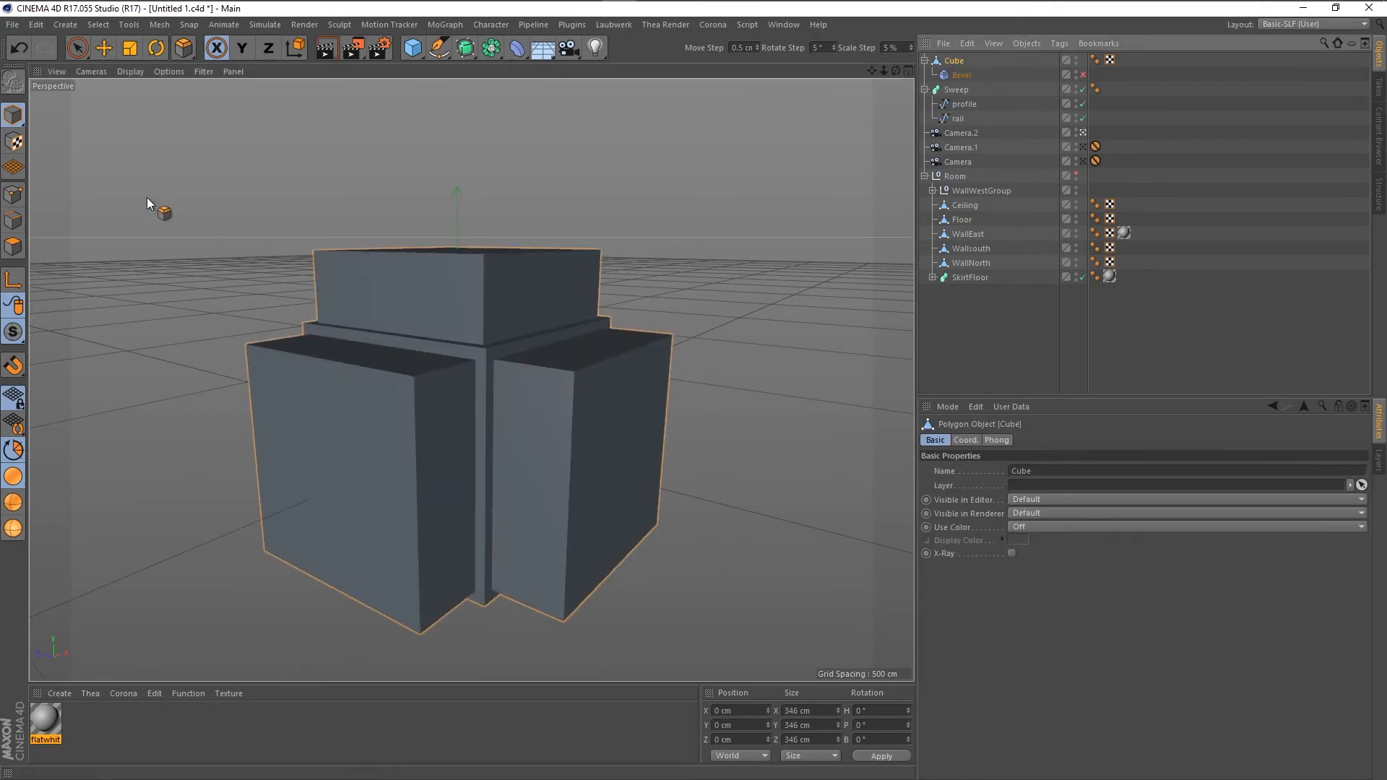
Move the cube's outer face on the negative X side to about X -265.5 and Y 18.25 cm, and scale it to about 215.5 cm.
click(77, 47)
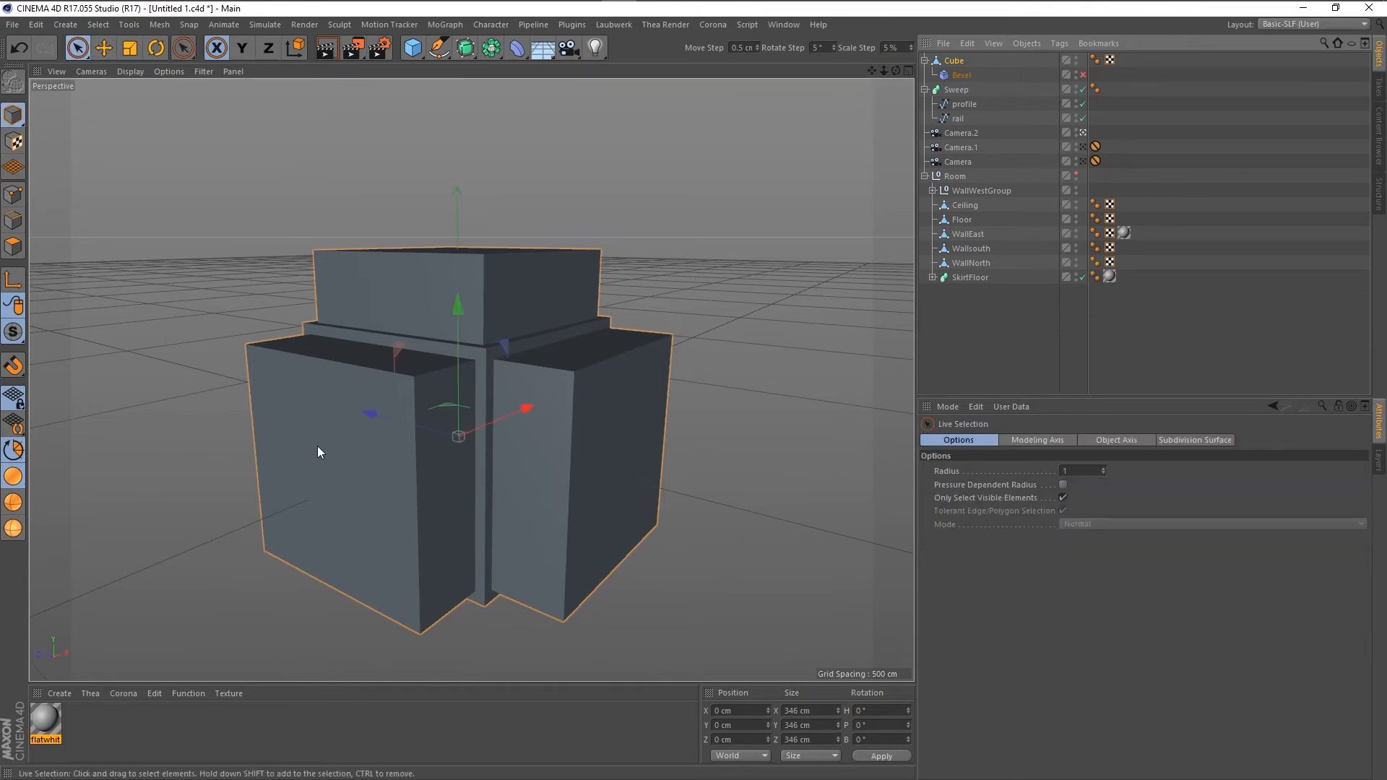
click(13, 247)
click(397, 471)
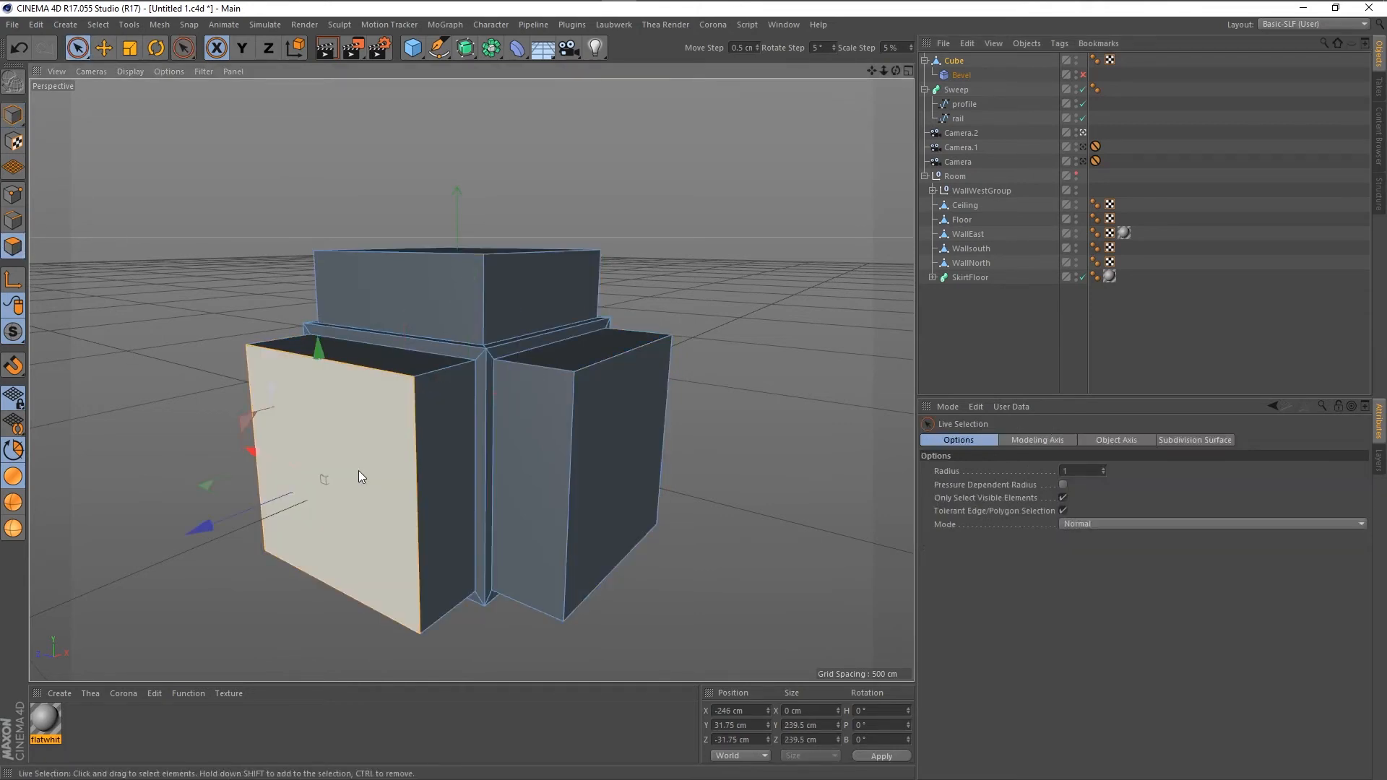
drag(206, 526, 185, 531)
drag(301, 360, 304, 375)
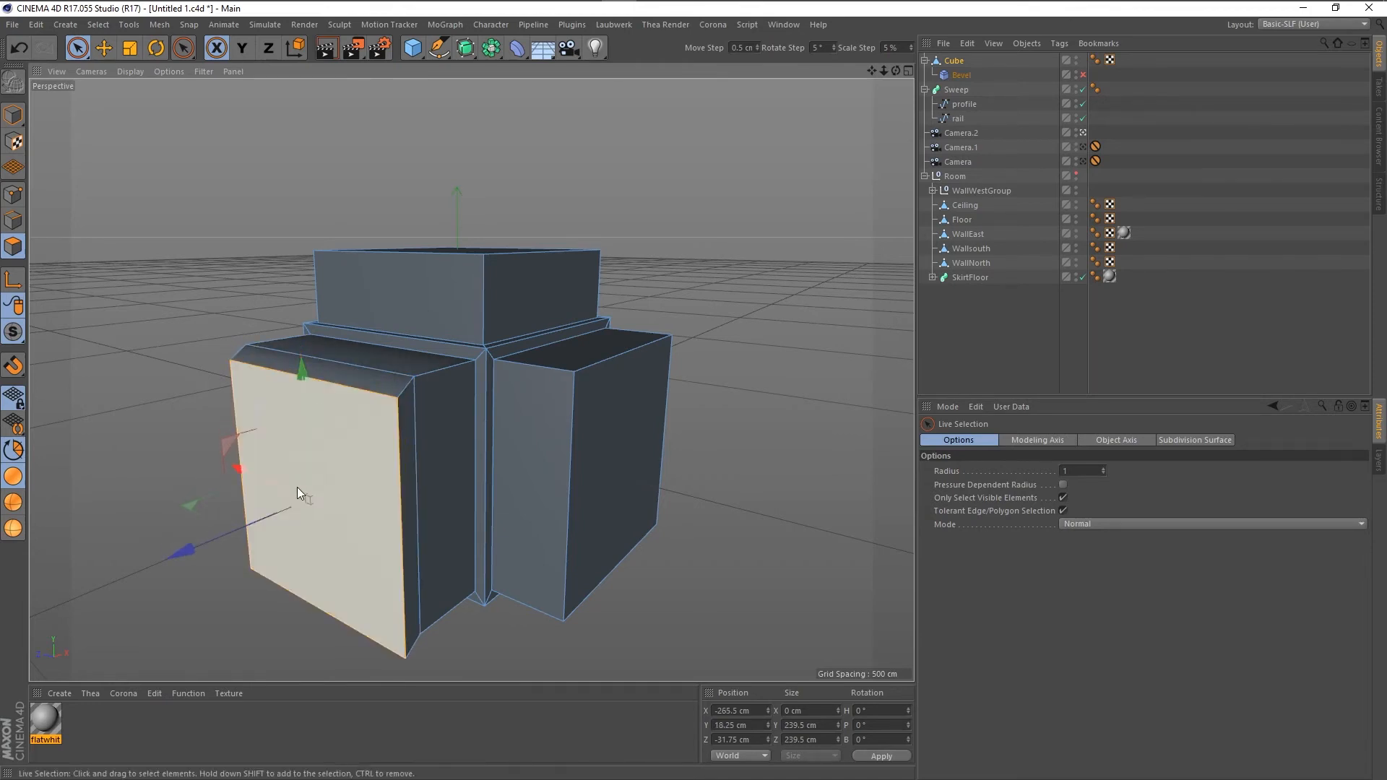
key(t)
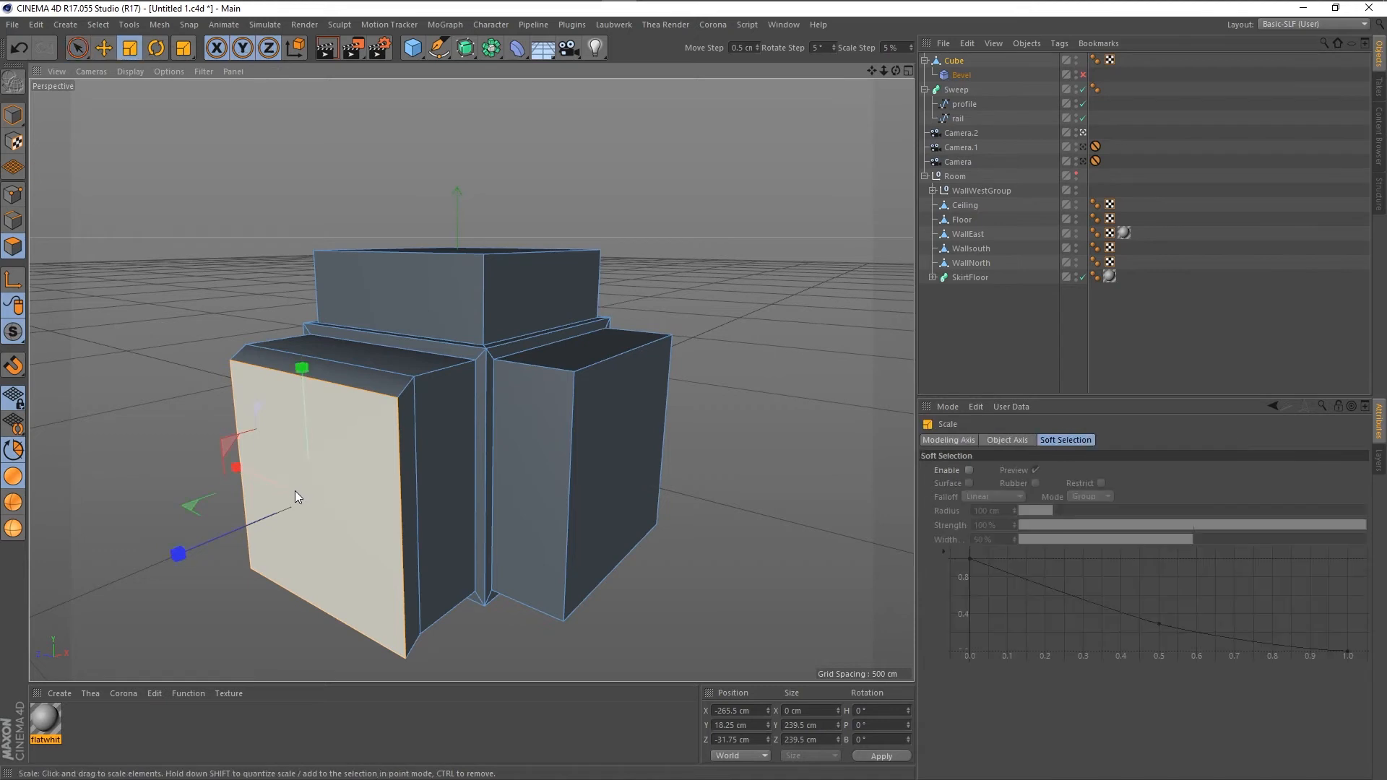
mouse_move(163, 346)
mouse_down()
mouse_move(162, 427)
mouse_move(207, 361)
mouse_move(184, 370)
mouse_move(189, 443)
mouse_up()
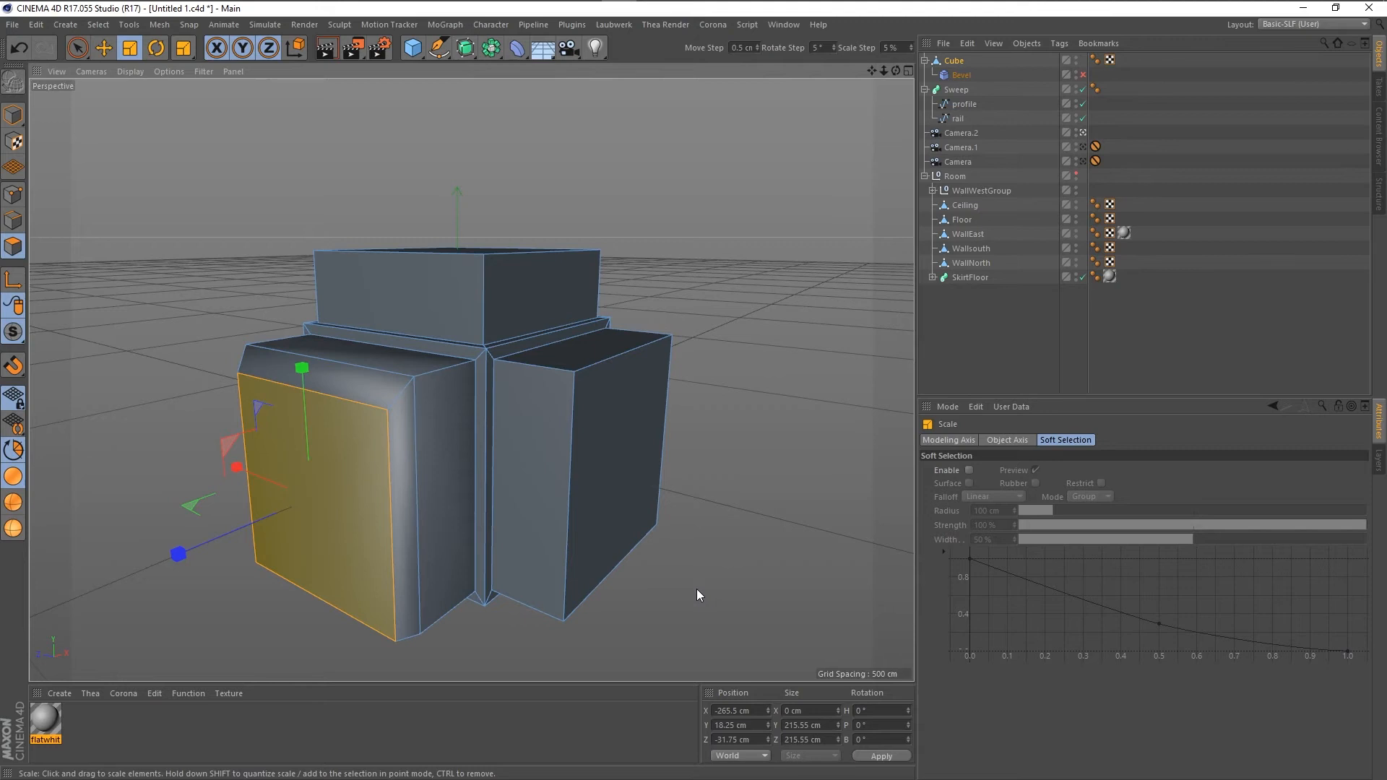
Set the Bevel deformer's angle threshold to 89° in model mode and turn the deformer back on.
click(14, 122)
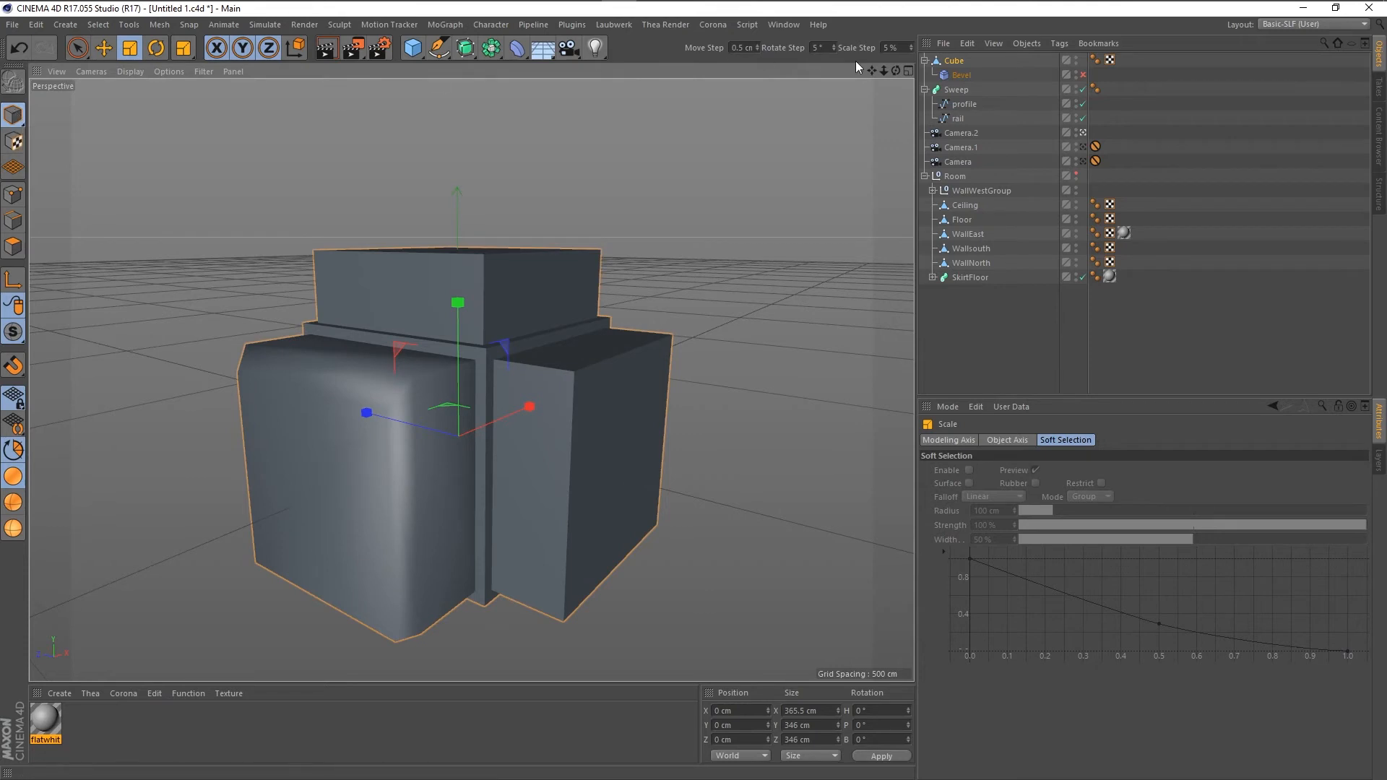
click(961, 75)
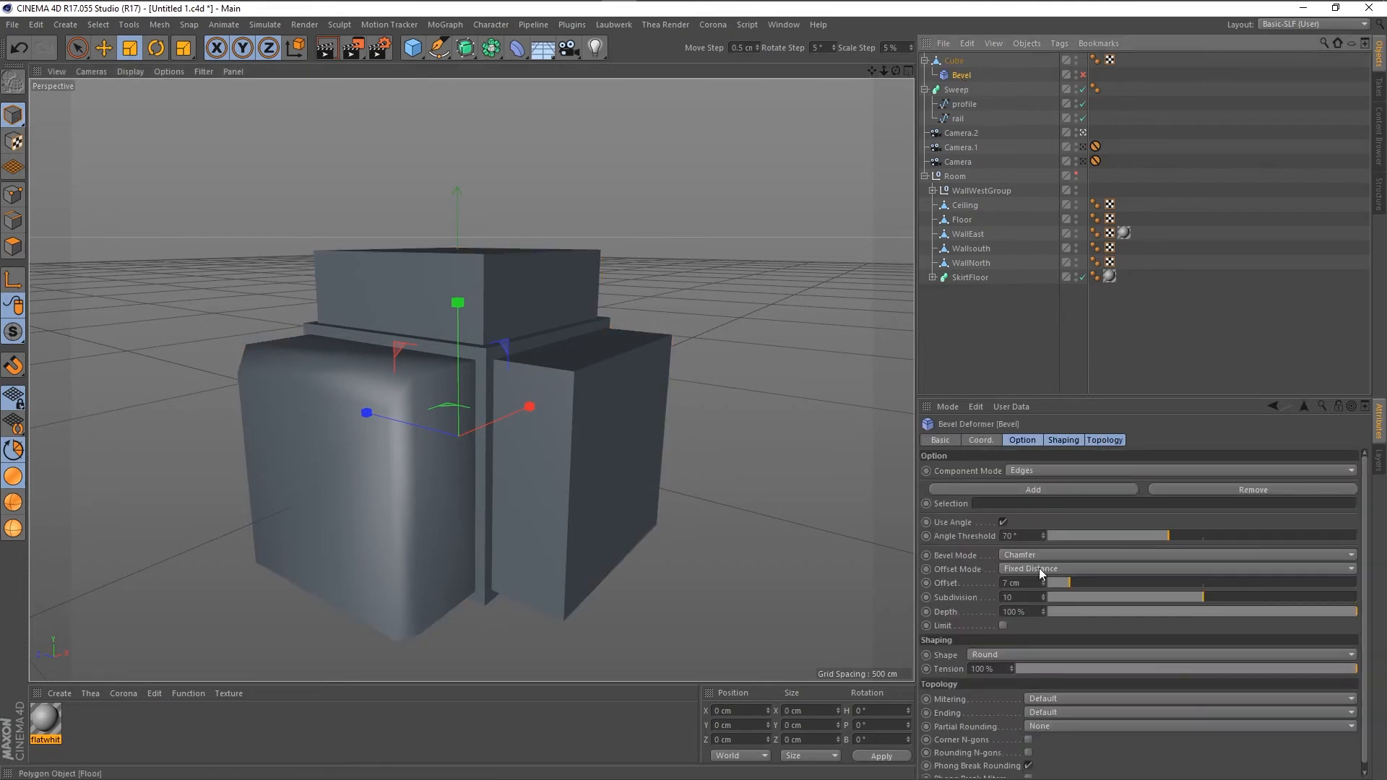
mouse_move(1044, 536)
mouse_down()
mouse_move(1011, 540)
mouse_move(1068, 538)
mouse_move(1036, 539)
mouse_up()
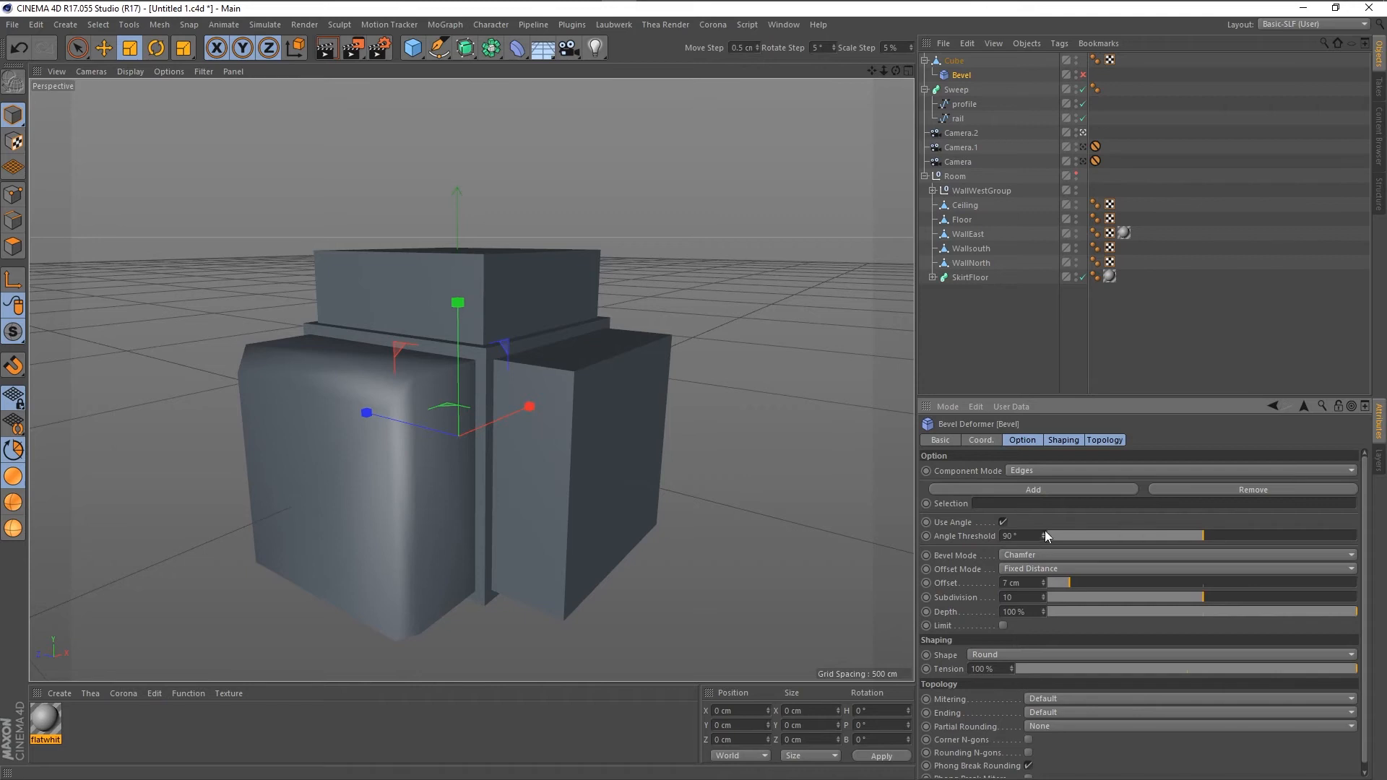
alt+drag(593, 535, 607, 578)
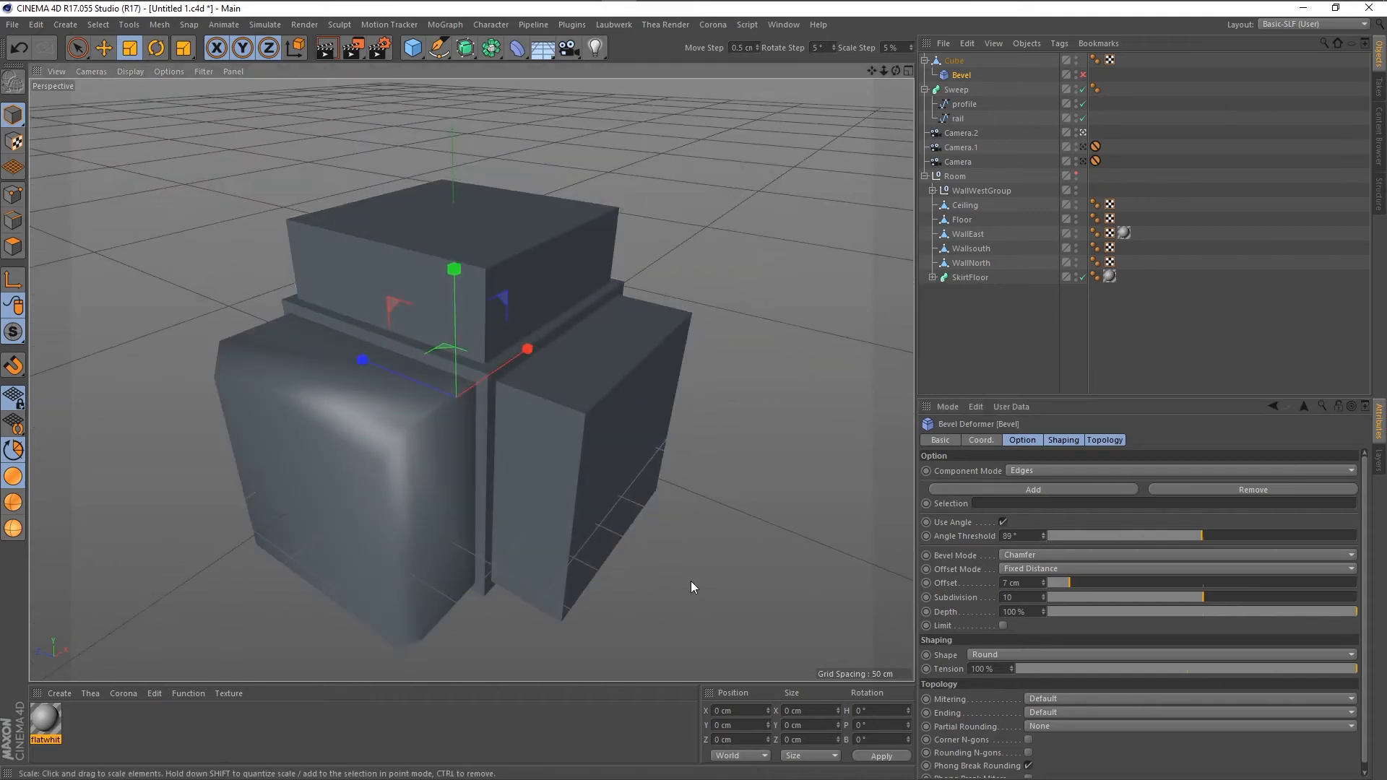
click(1083, 75)
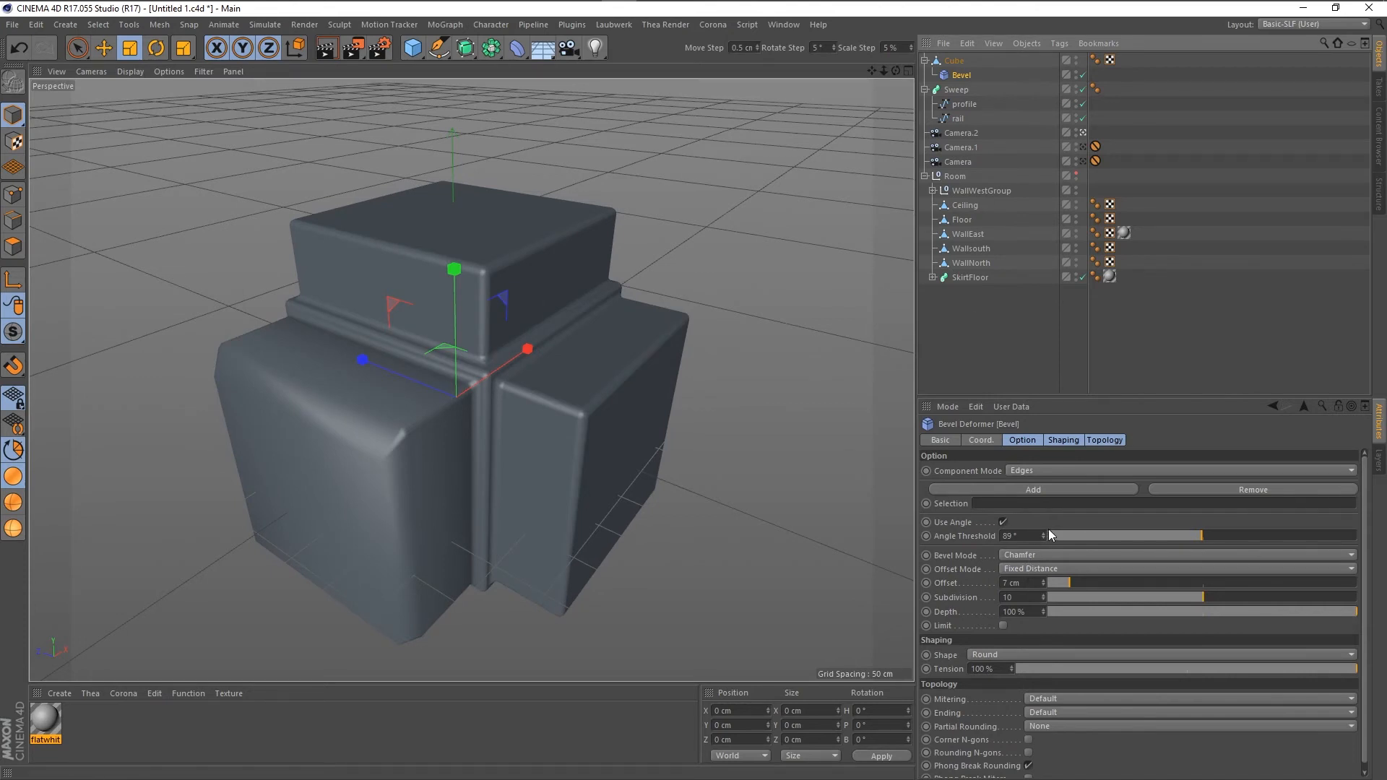
Lower the Bevel deformer's angle threshold to 45°.
drag(1043, 537, 1043, 587)
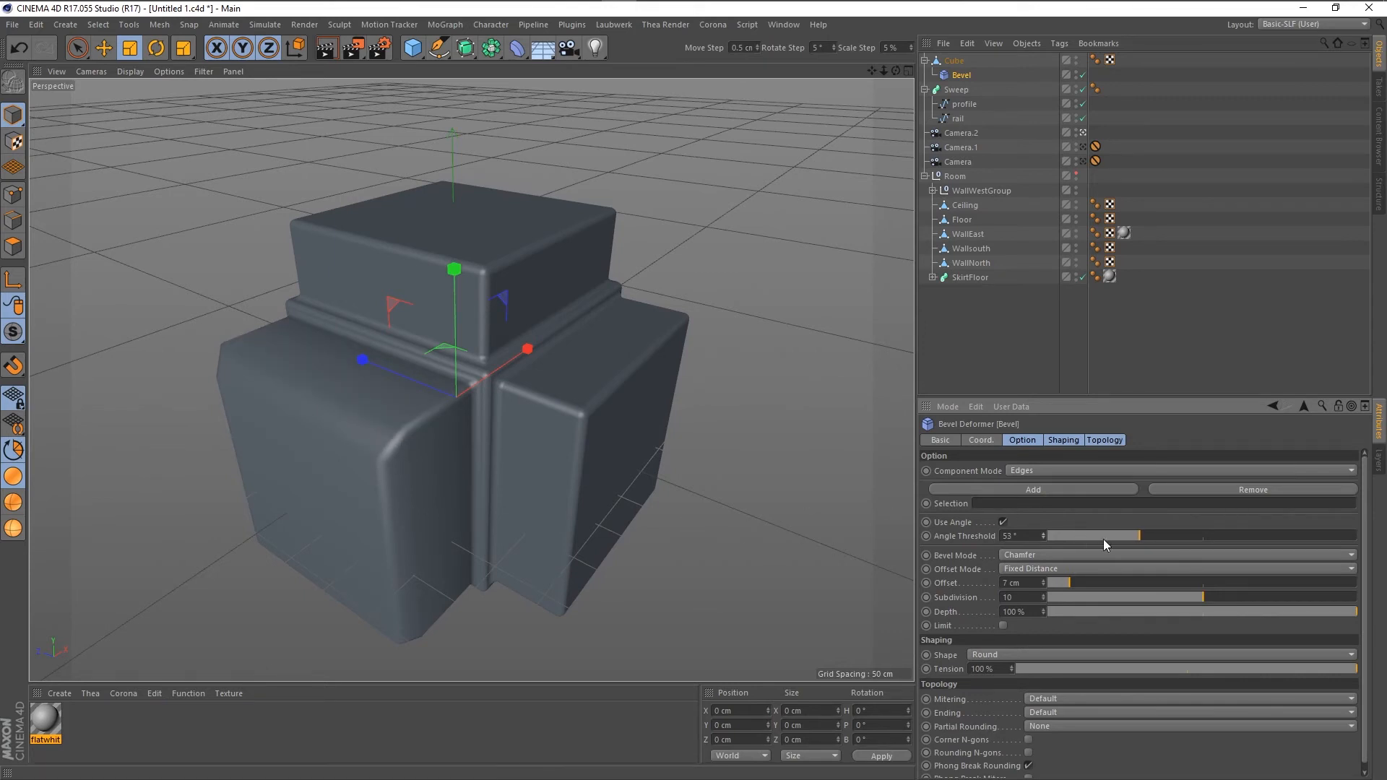
drag(1135, 535, 1124, 537)
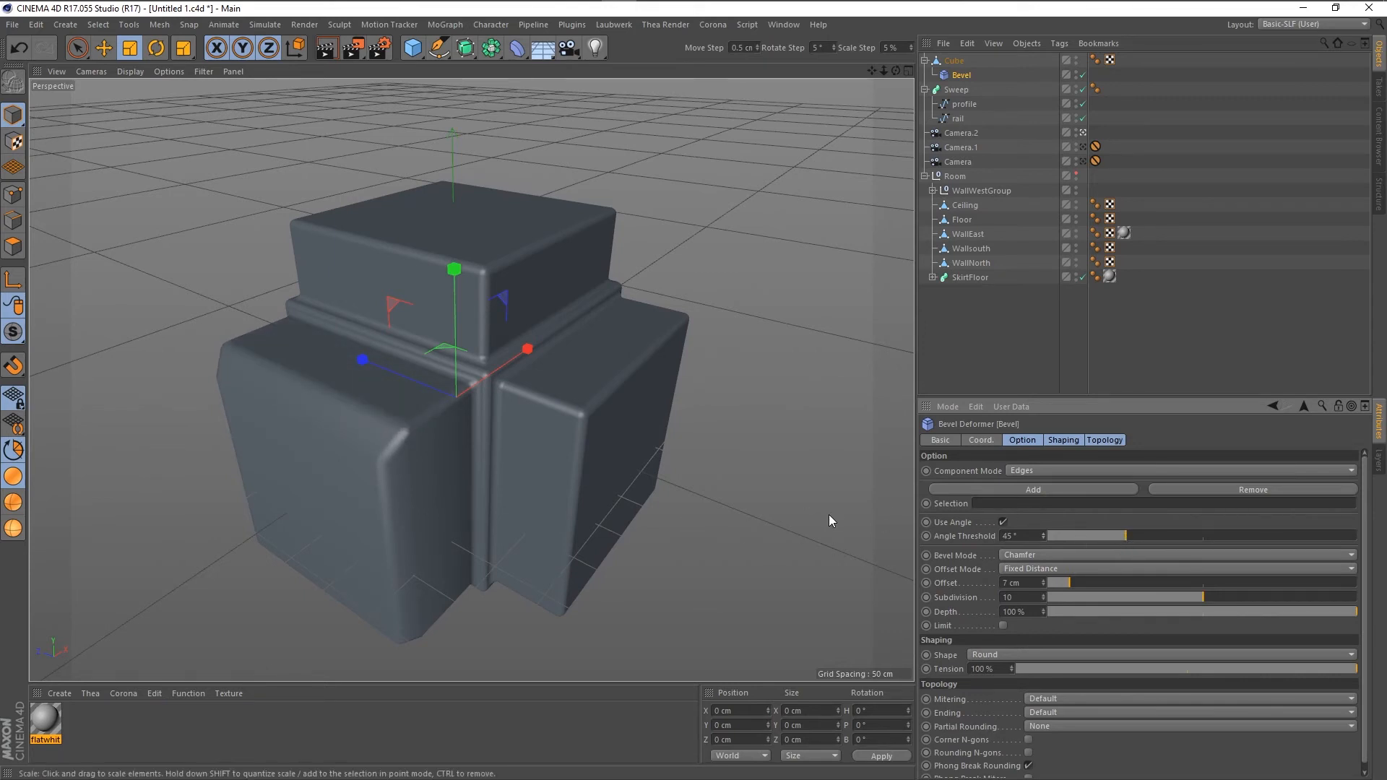
scroll(782, 463, down, 1)
scroll(526, 534, up, 2)
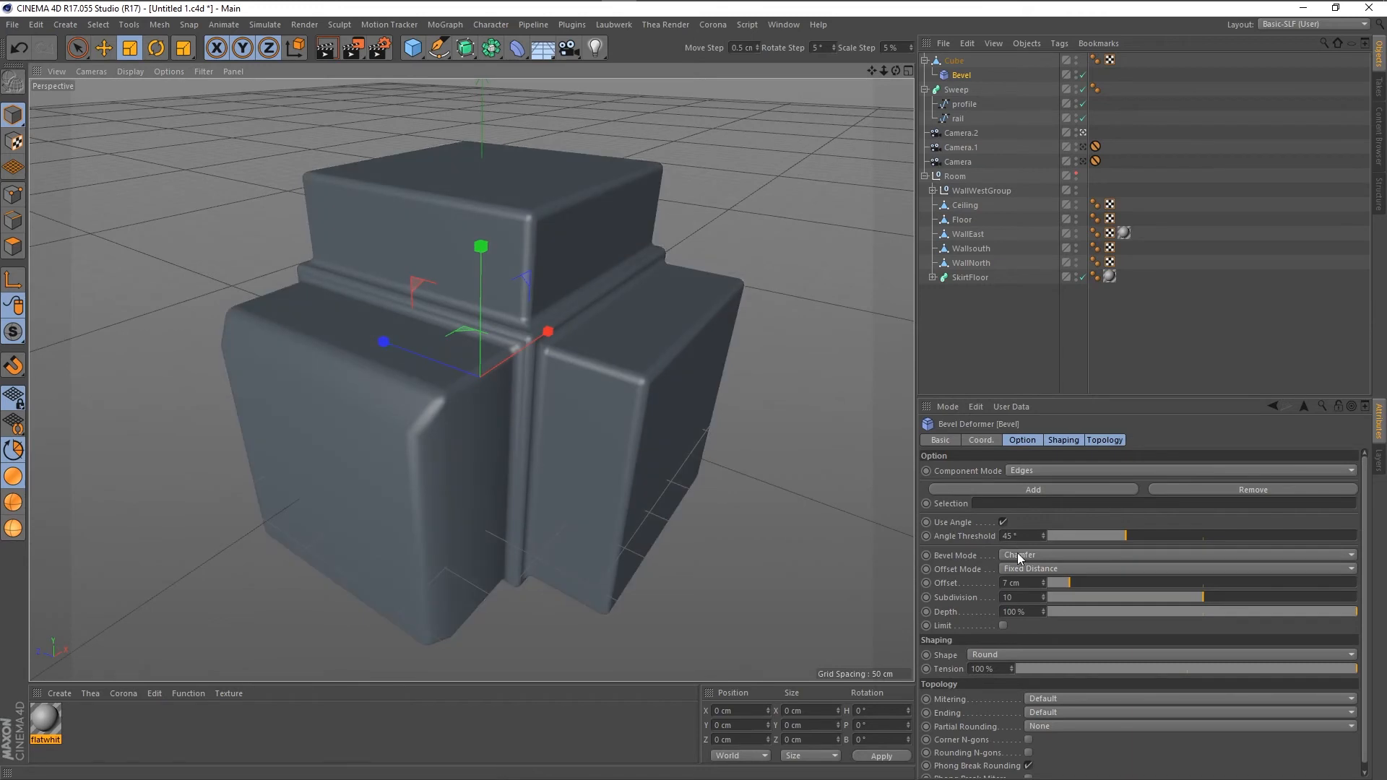
Set the Bevel deformer's offset to 10 cm and subdivision to 1, and display mesh lines over the shaded model.
double_click(1036, 582)
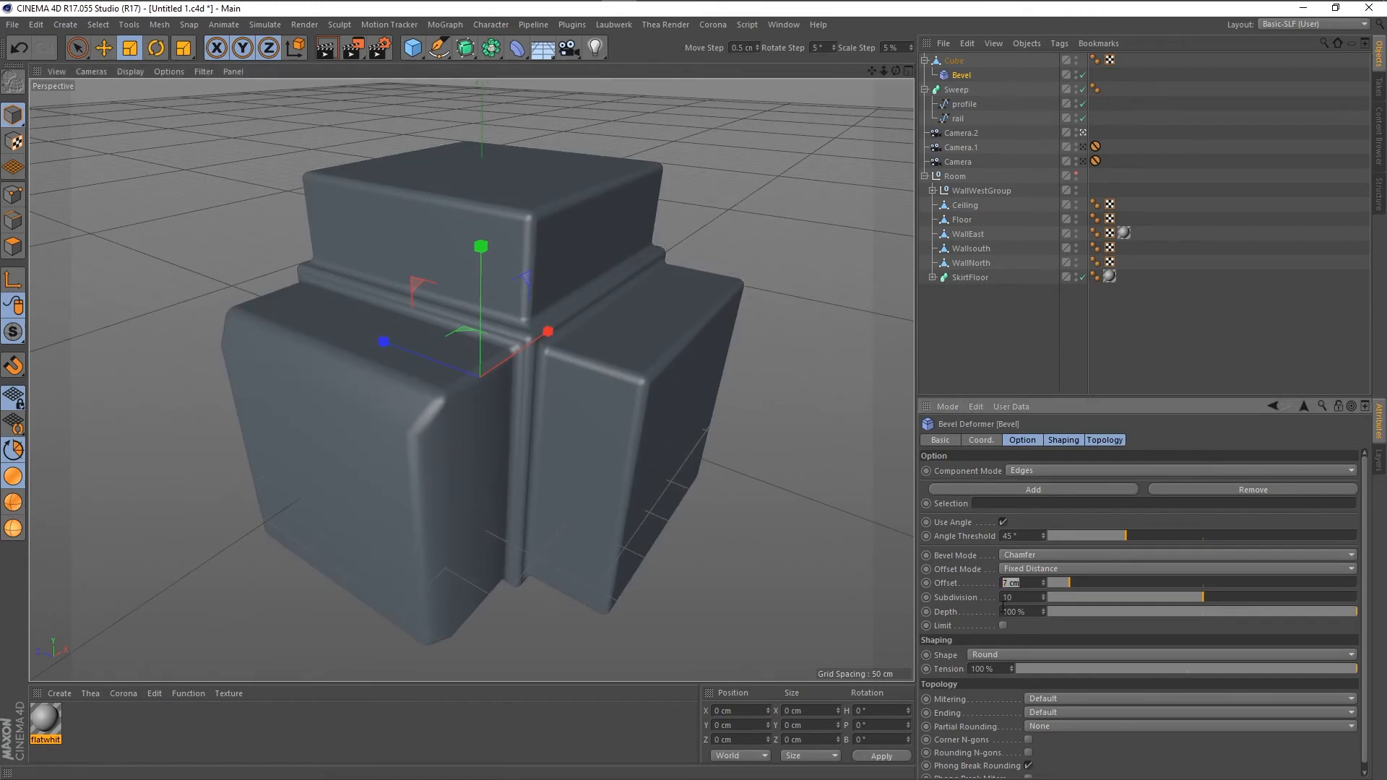
text(10)
key(Return)
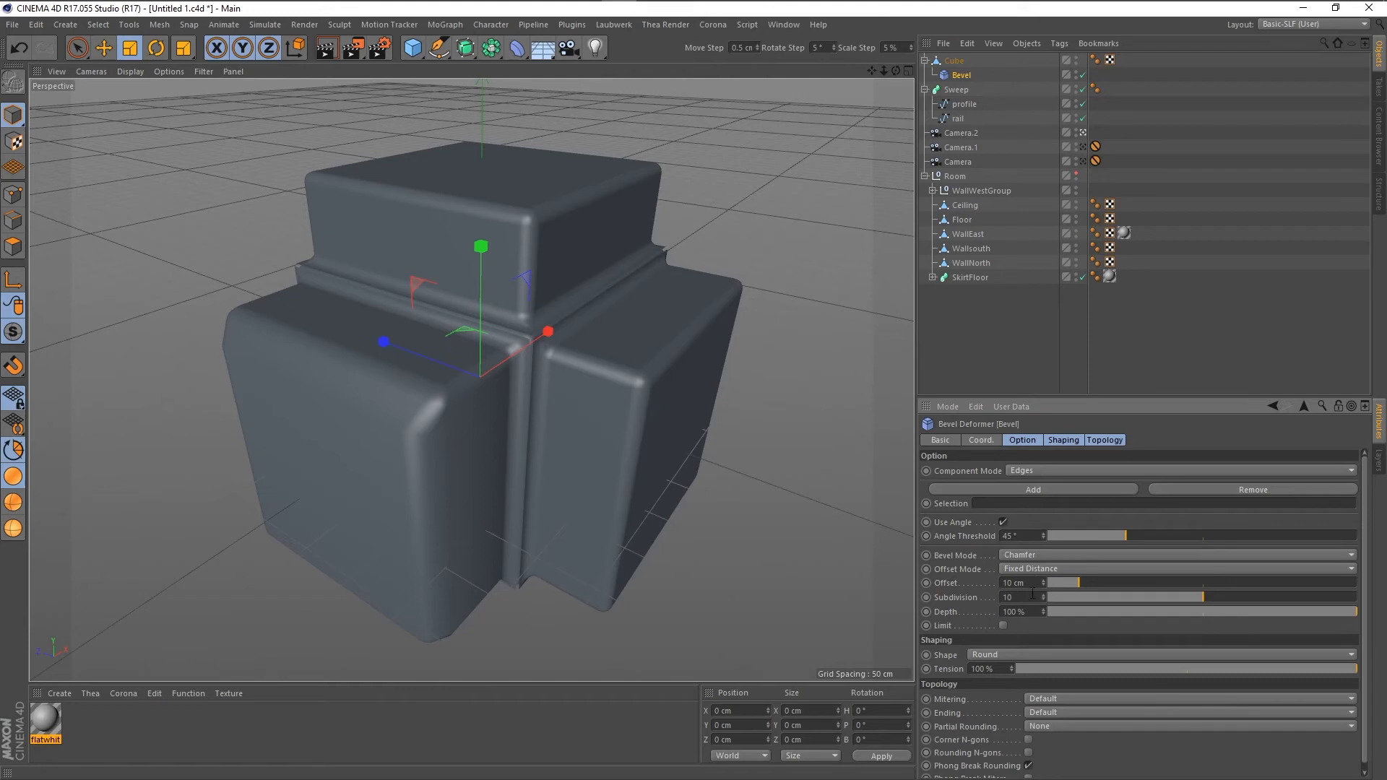
text(1)
key(Return)
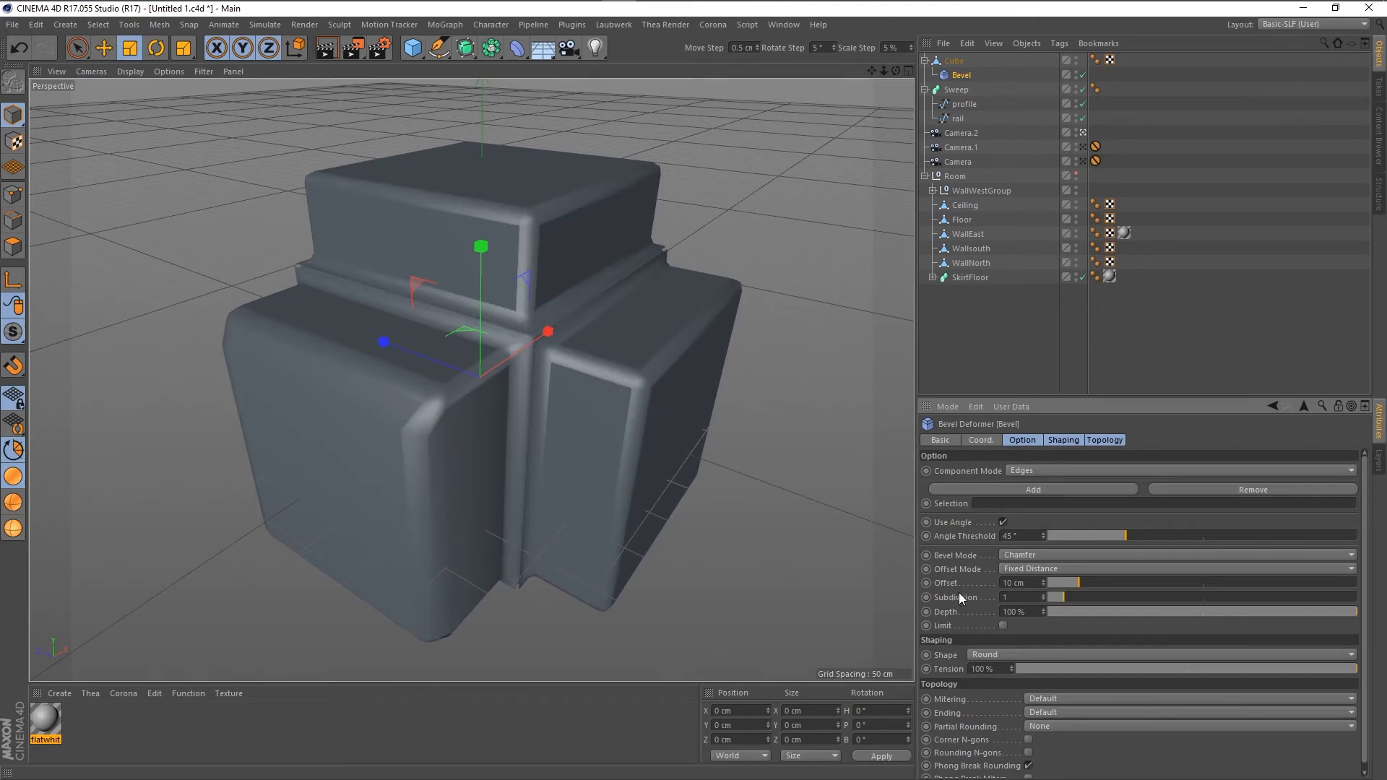
click(13, 502)
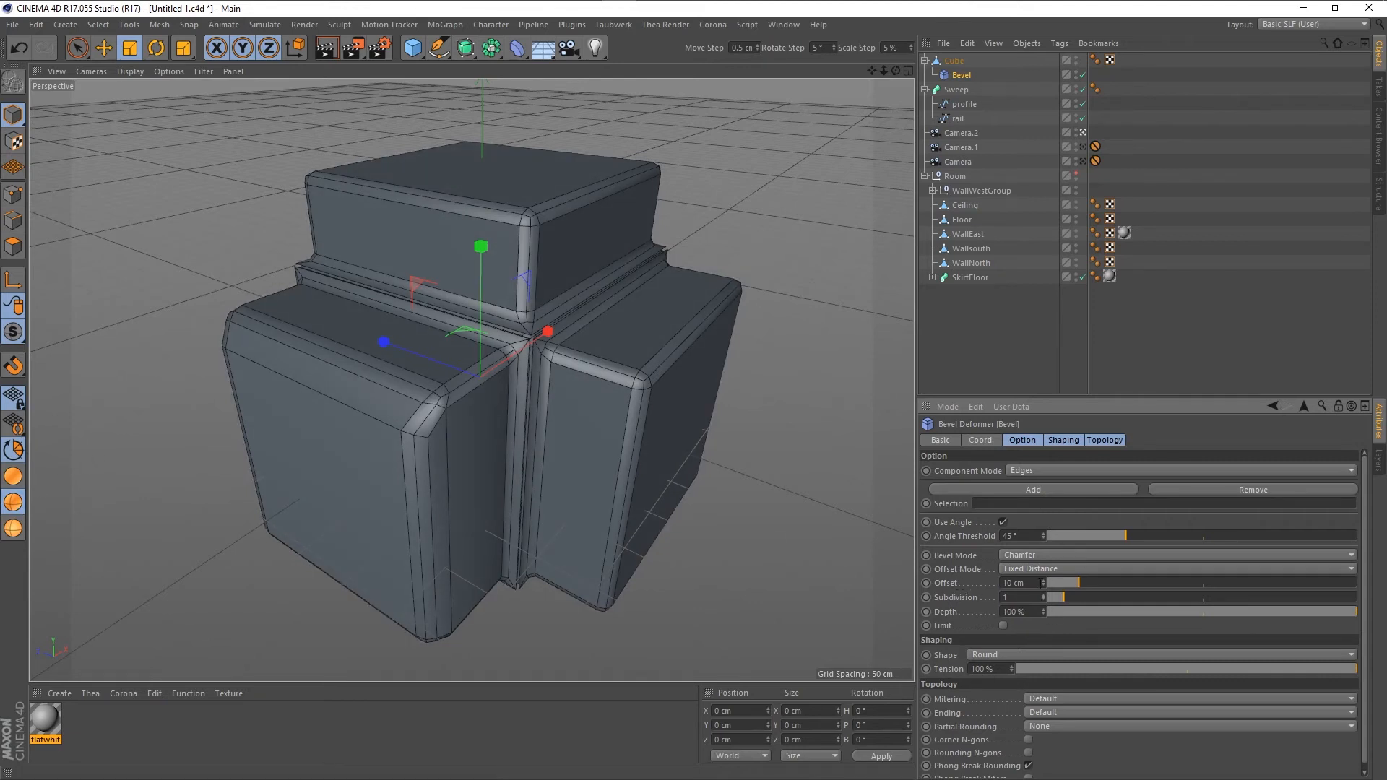
Reduce the Bevel offset to 6 cm and enable the Limit option.
mouse_move(1042, 581)
mouse_down()
mouse_move(1194, 583)
mouse_move(1042, 580)
mouse_up()
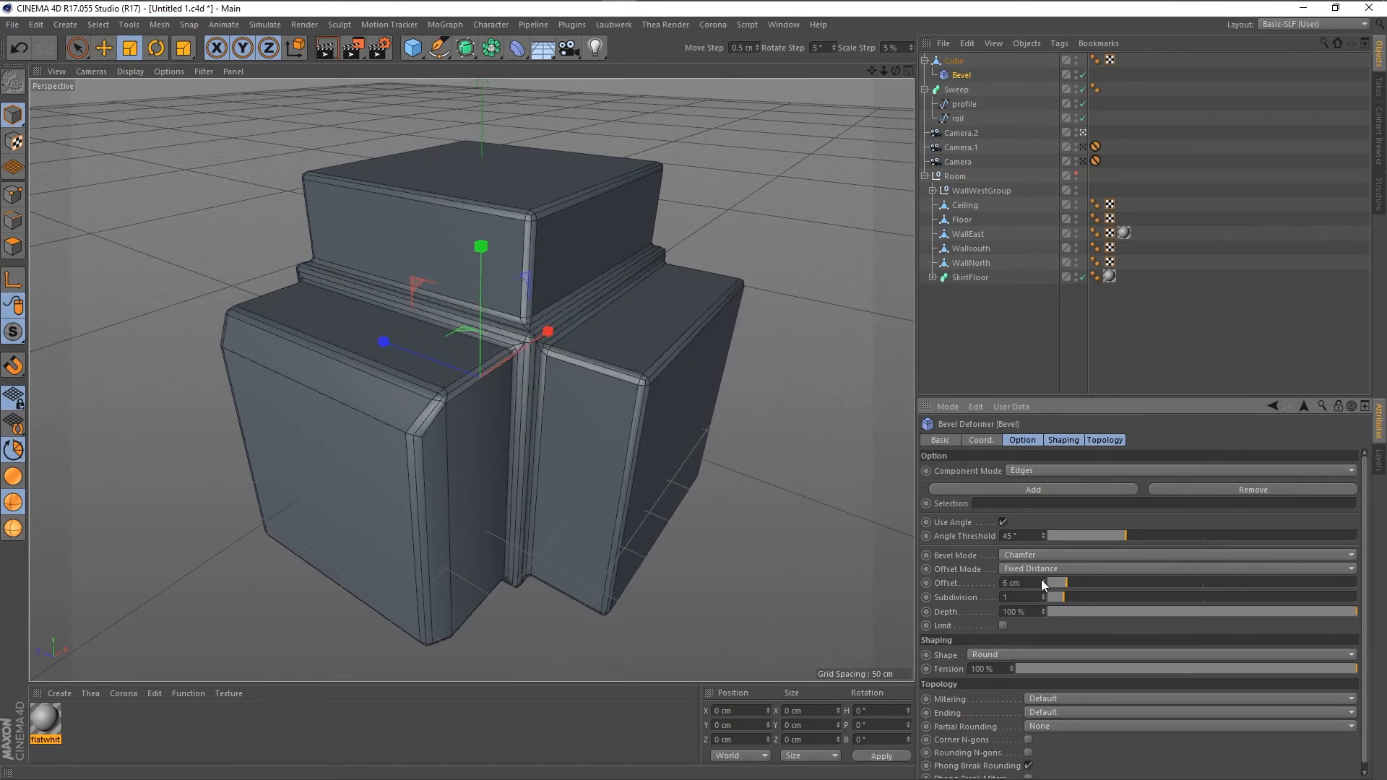
click(1004, 626)
mouse_move(1042, 583)
mouse_down()
mouse_move(1041, 552)
mouse_move(1042, 591)
mouse_up()
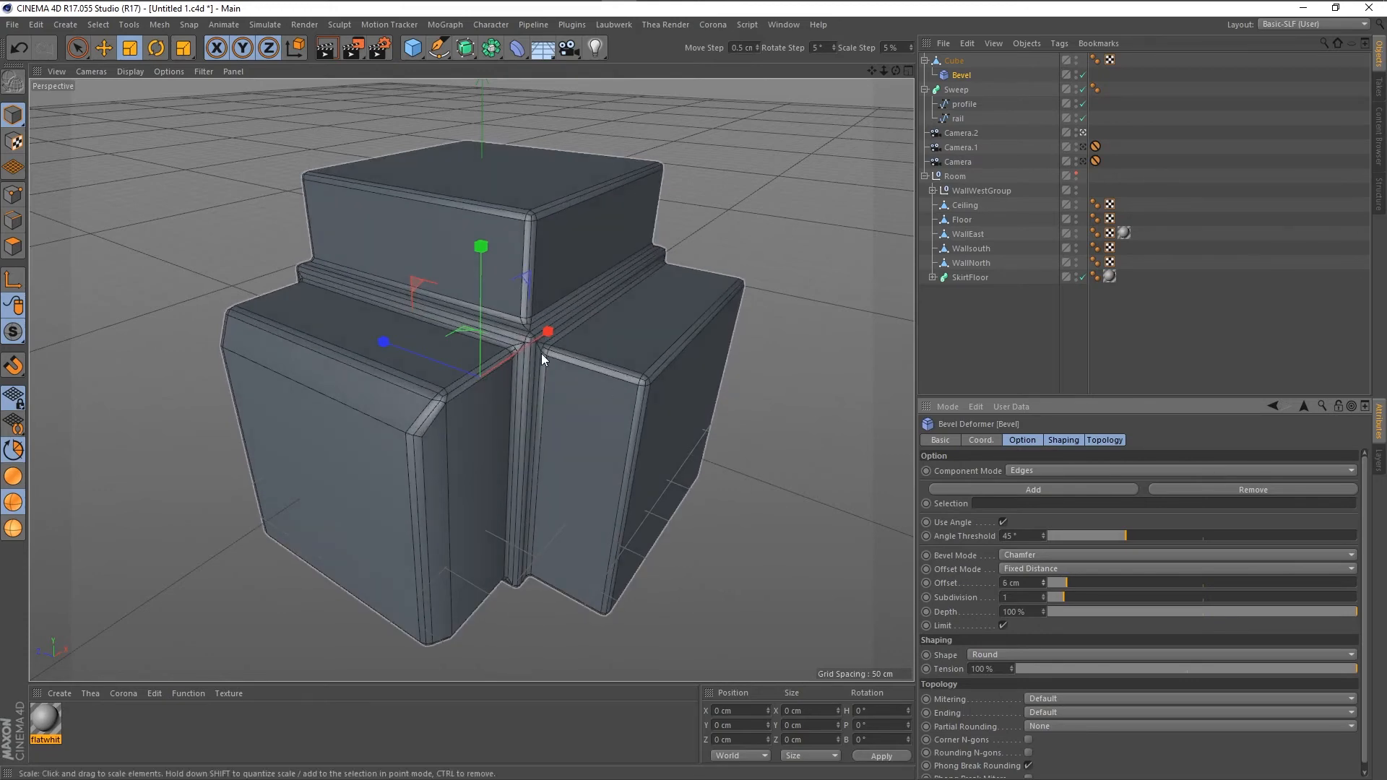
Test the Limit option with Bevel offsets of 7 cm and 23 cm, switching it off and back on.
scroll(520, 340, up, 5)
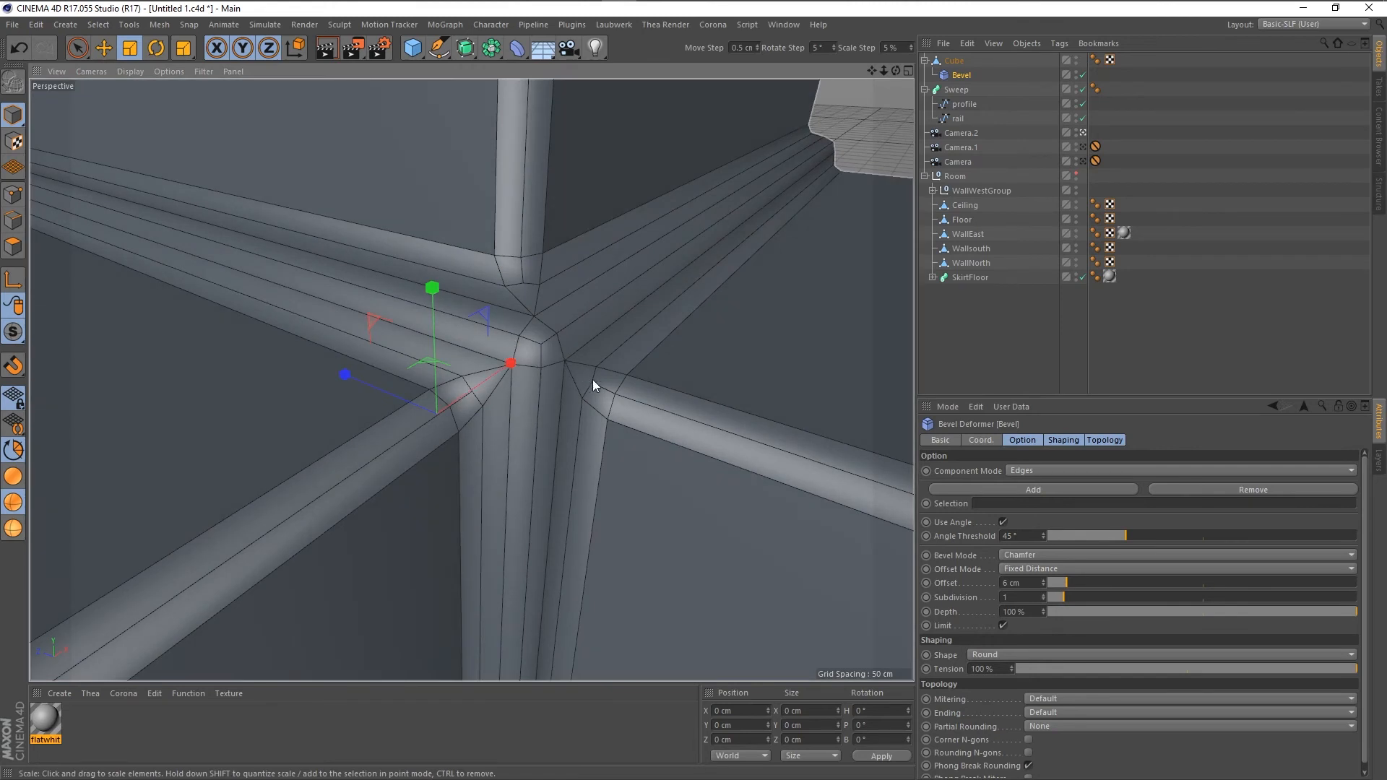
drag(1066, 584, 1072, 595)
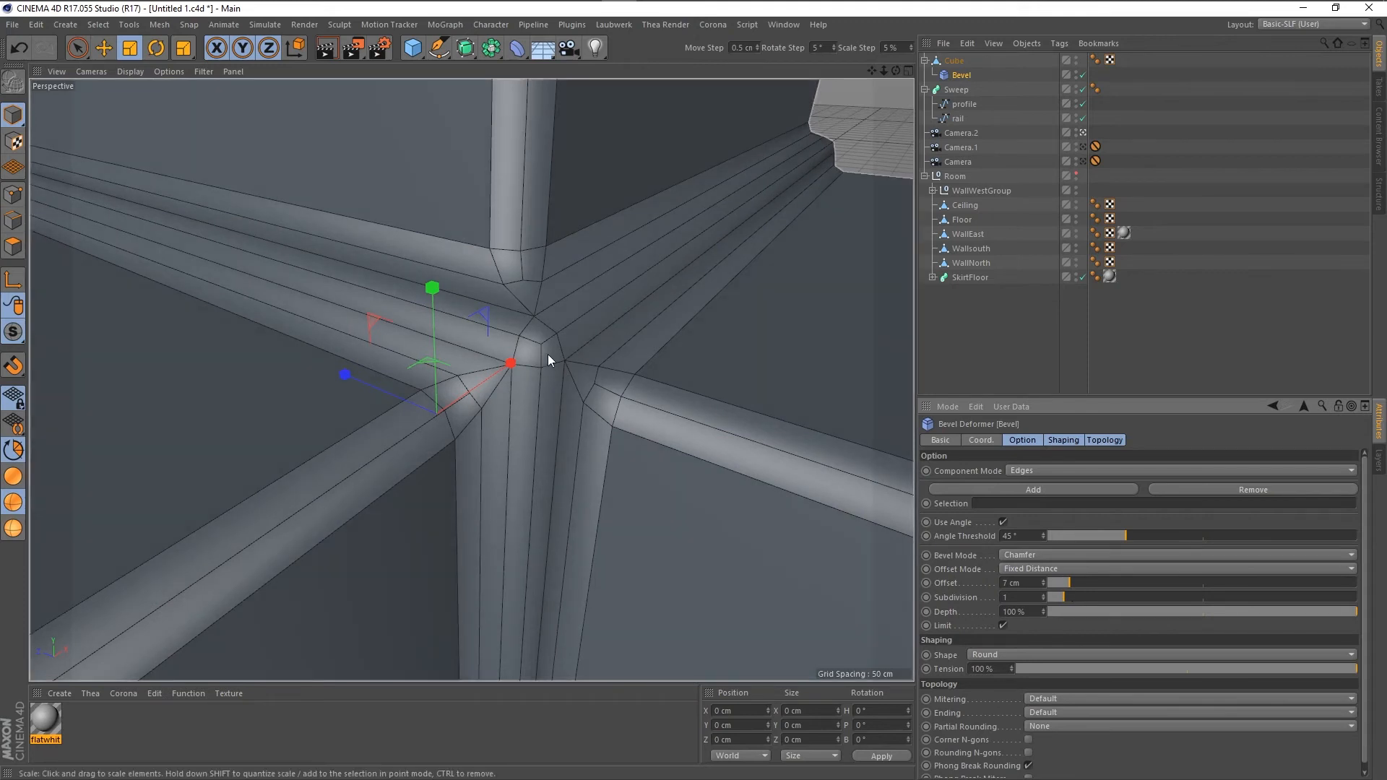
scroll(533, 351, down, 5)
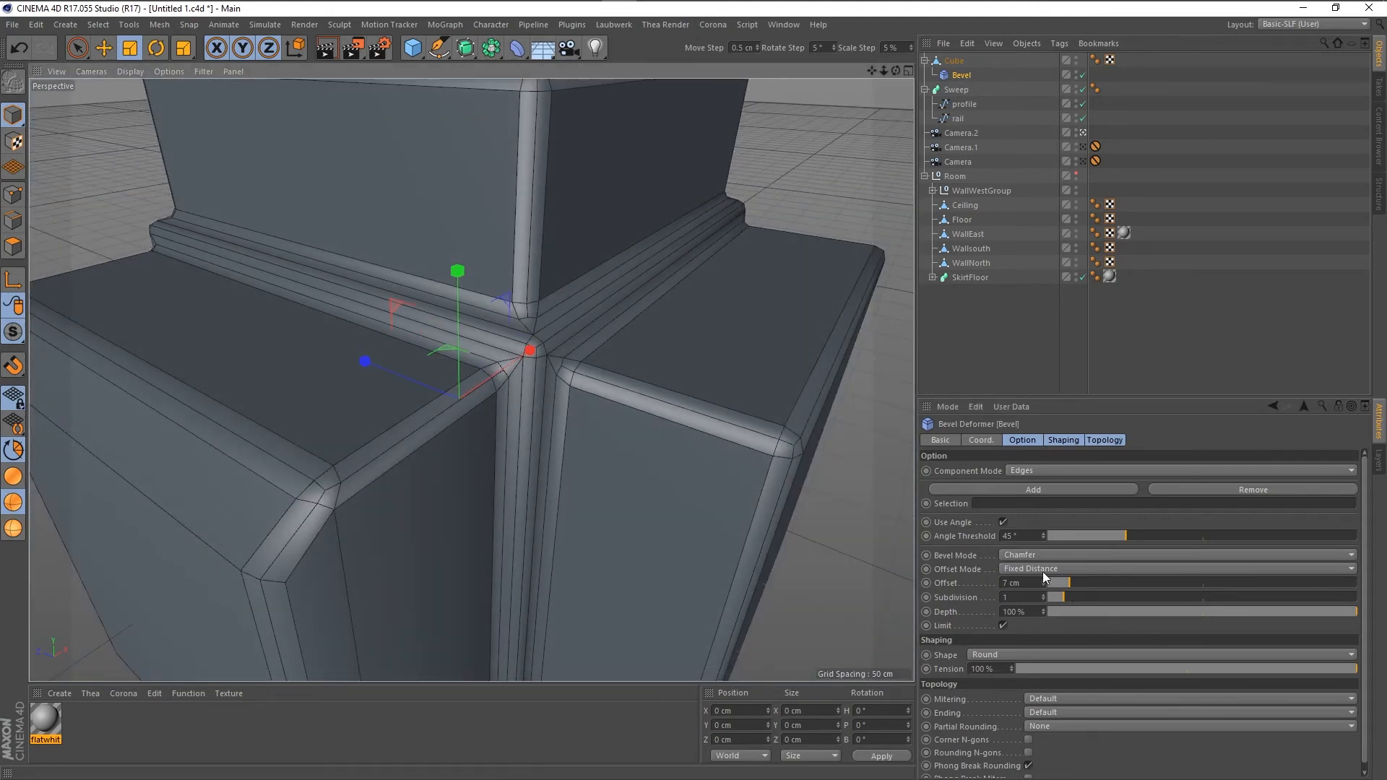
drag(1043, 582, 1043, 531)
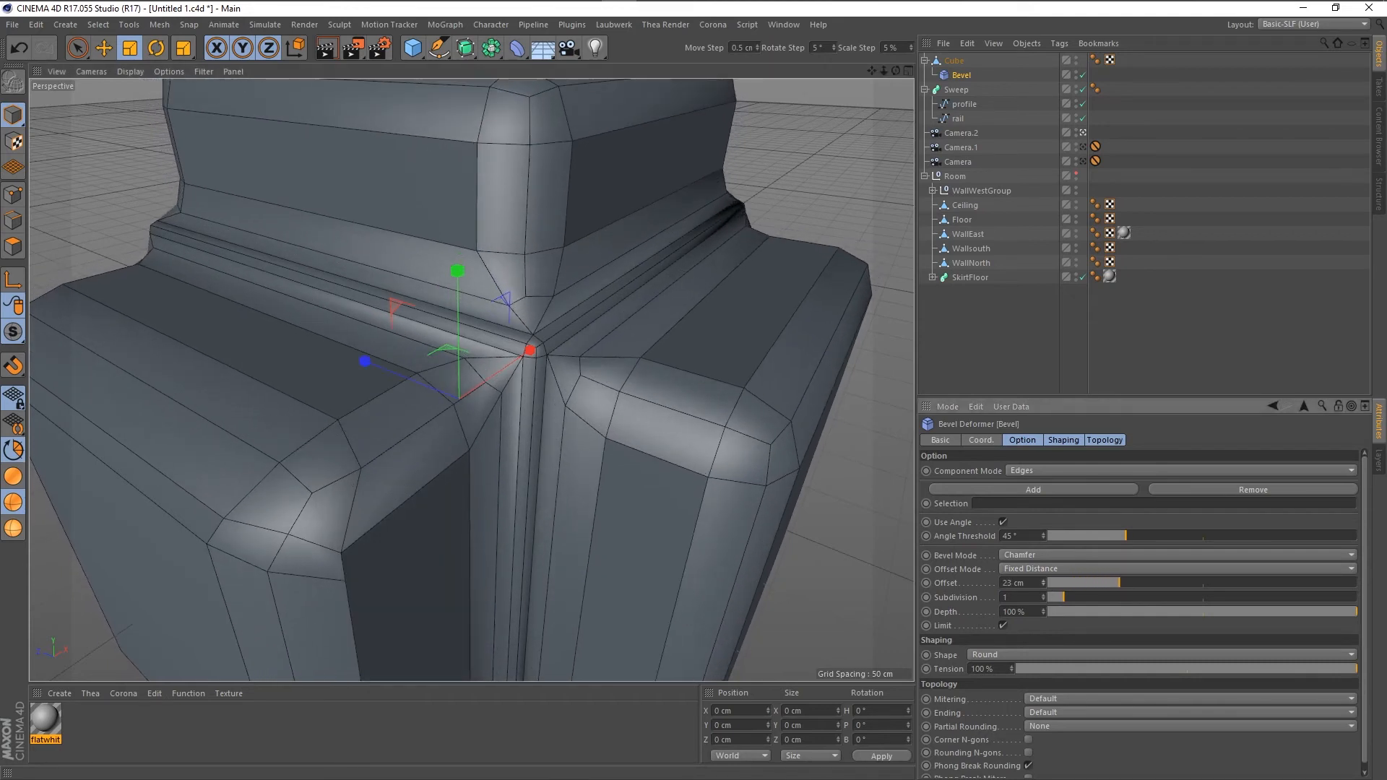
click(1004, 625)
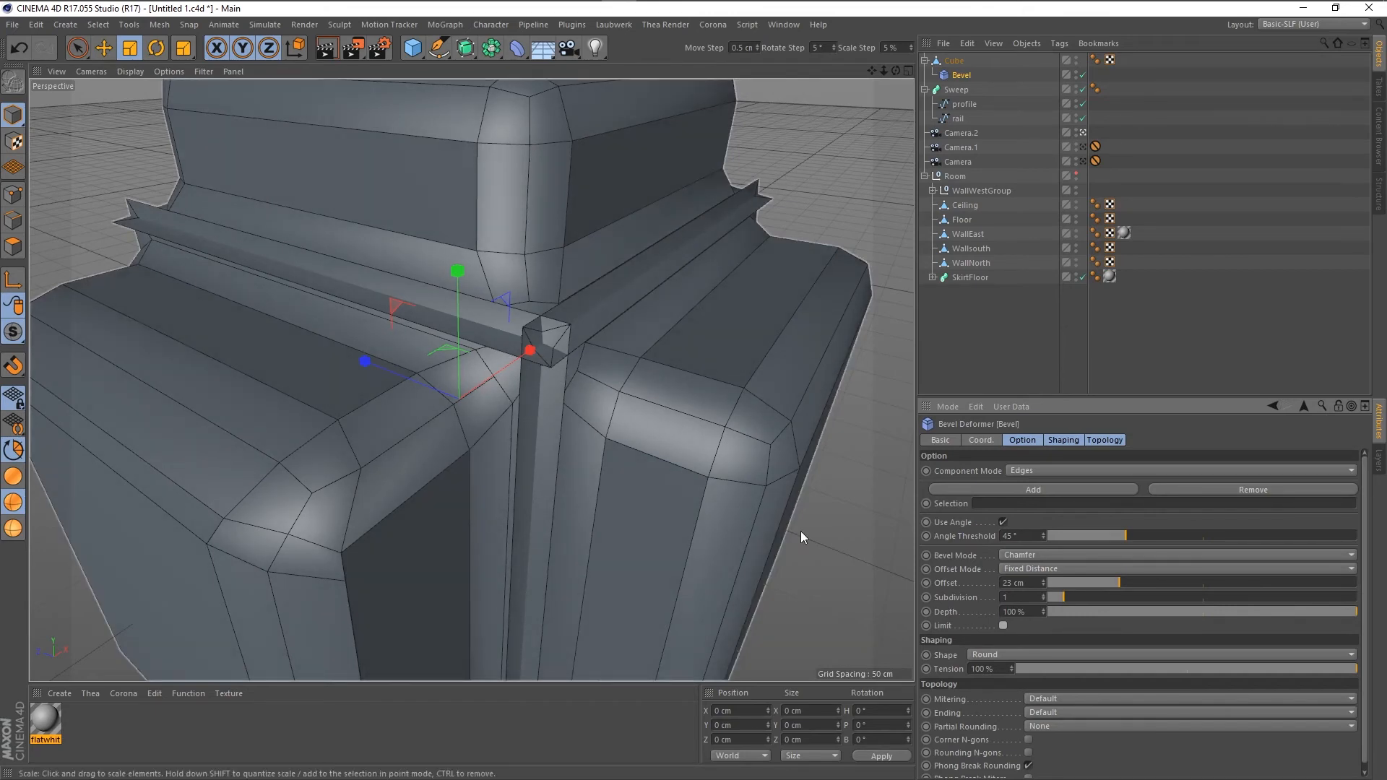
click(1004, 626)
scroll(568, 432, down, 5)
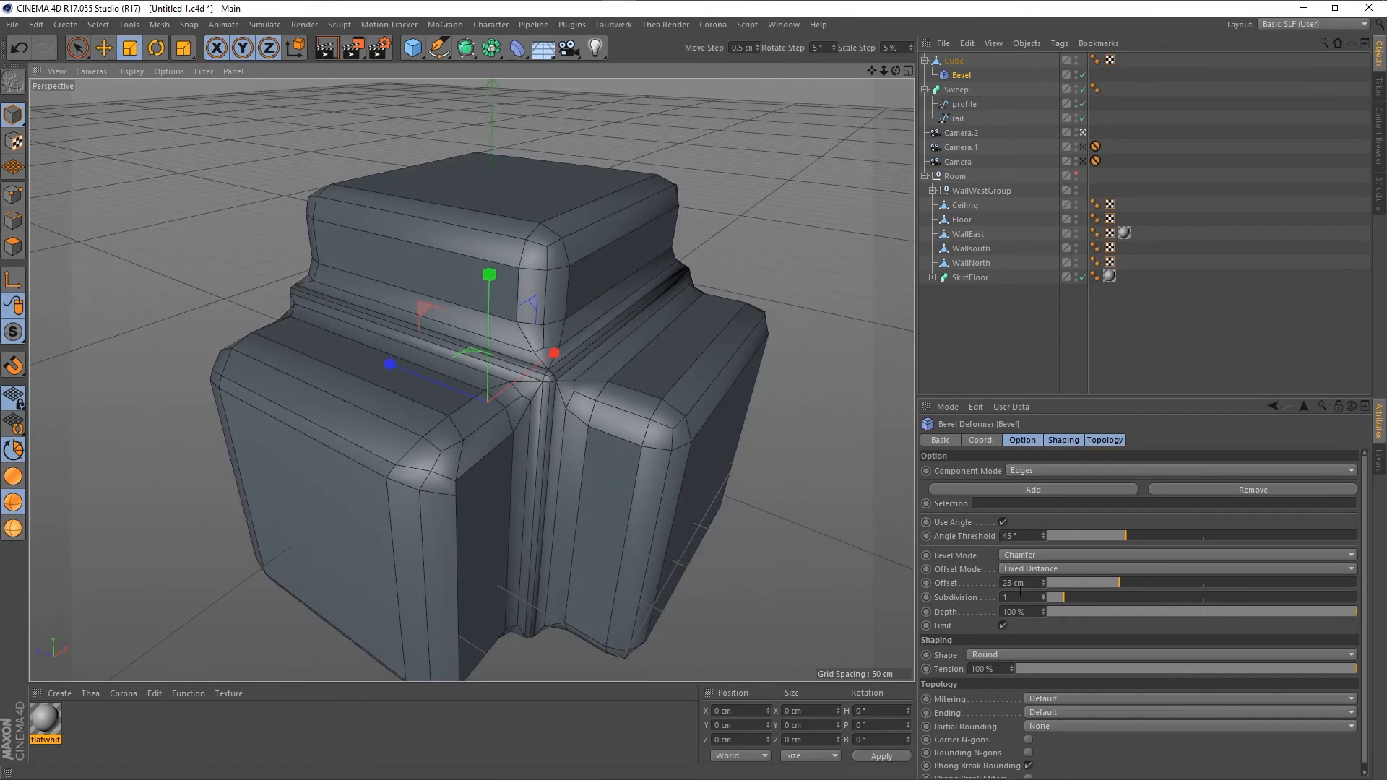
Set the Bevel deformer's subdivision to 0 and its offset to 6 cm.
mouse_move(1042, 583)
mouse_down()
mouse_move(1042, 625)
mouse_move(1043, 570)
mouse_up()
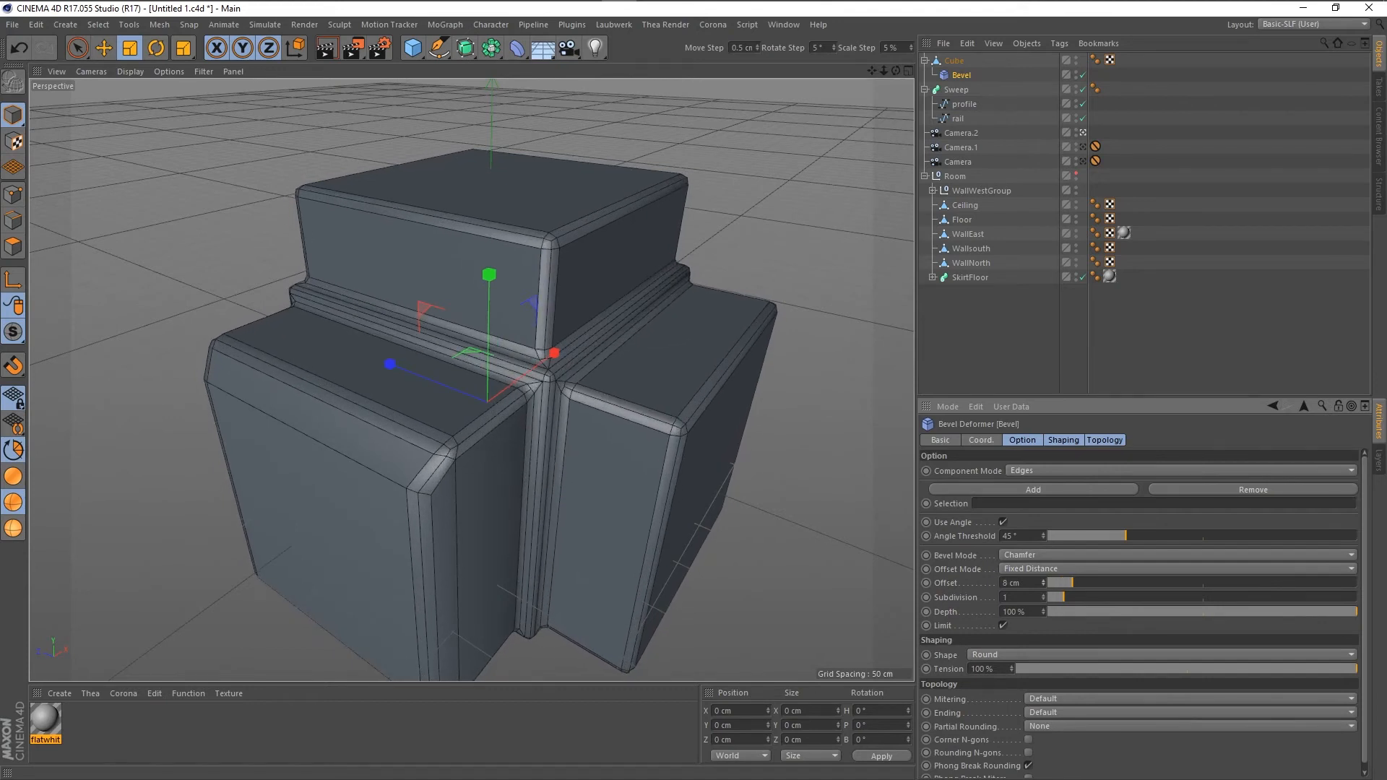
click(1042, 600)
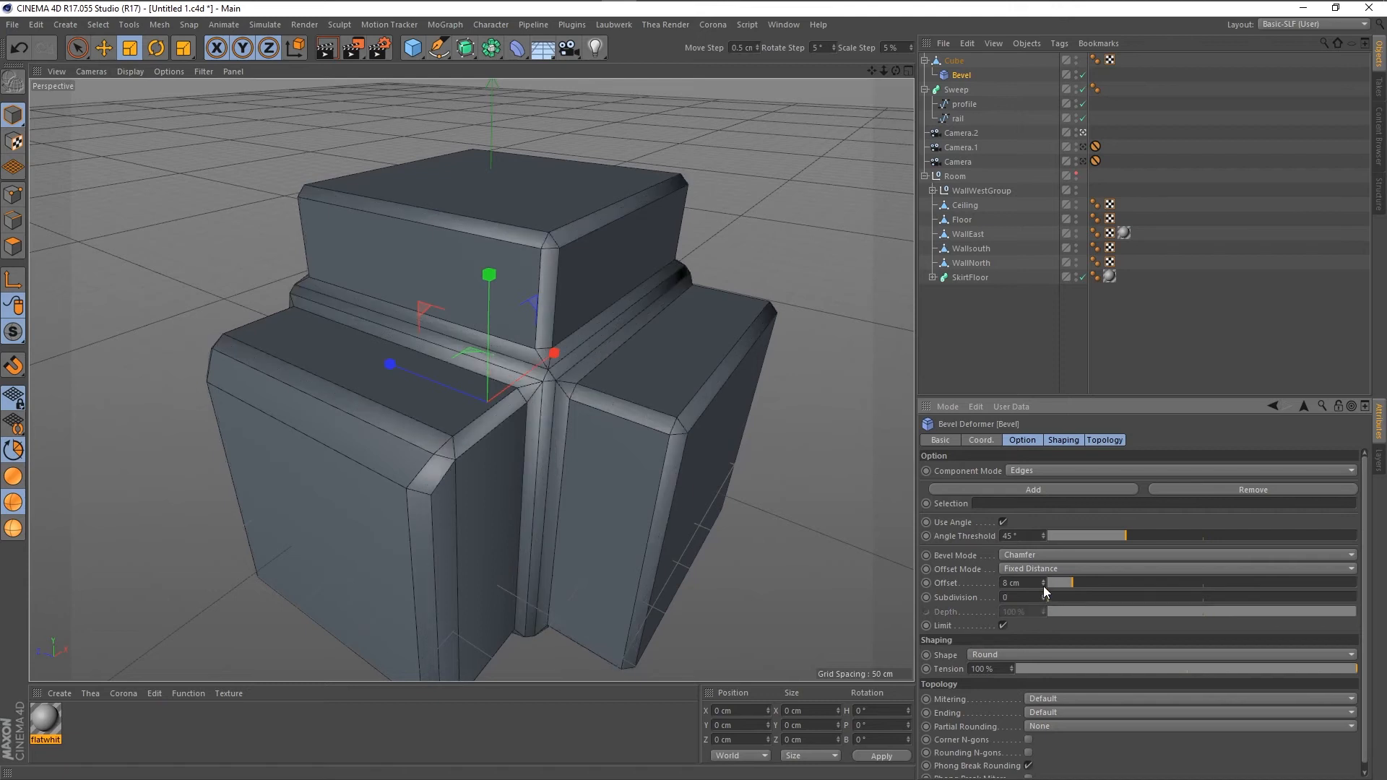
drag(1044, 583, 1044, 581)
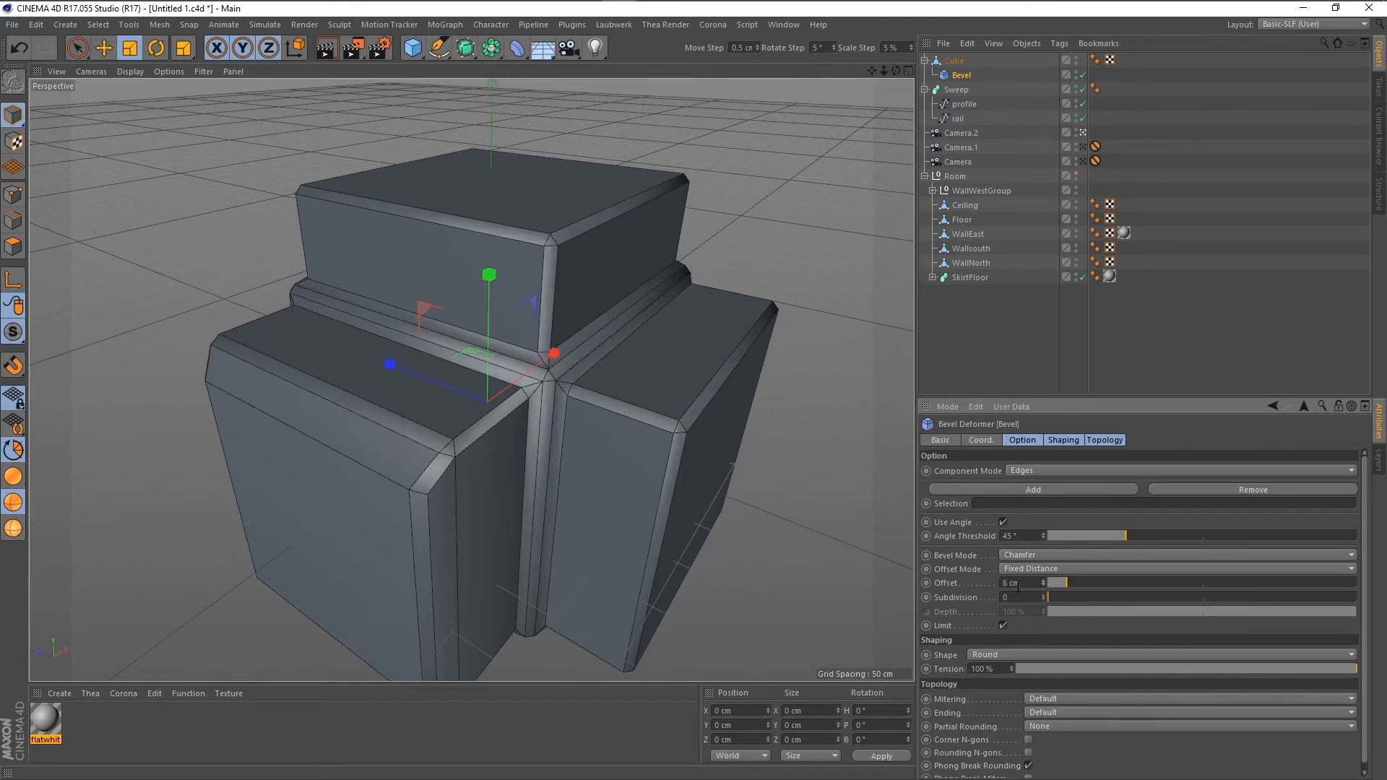
Add a second Bevel deformer as a child of the existing Bevel deformer.
click(77, 48)
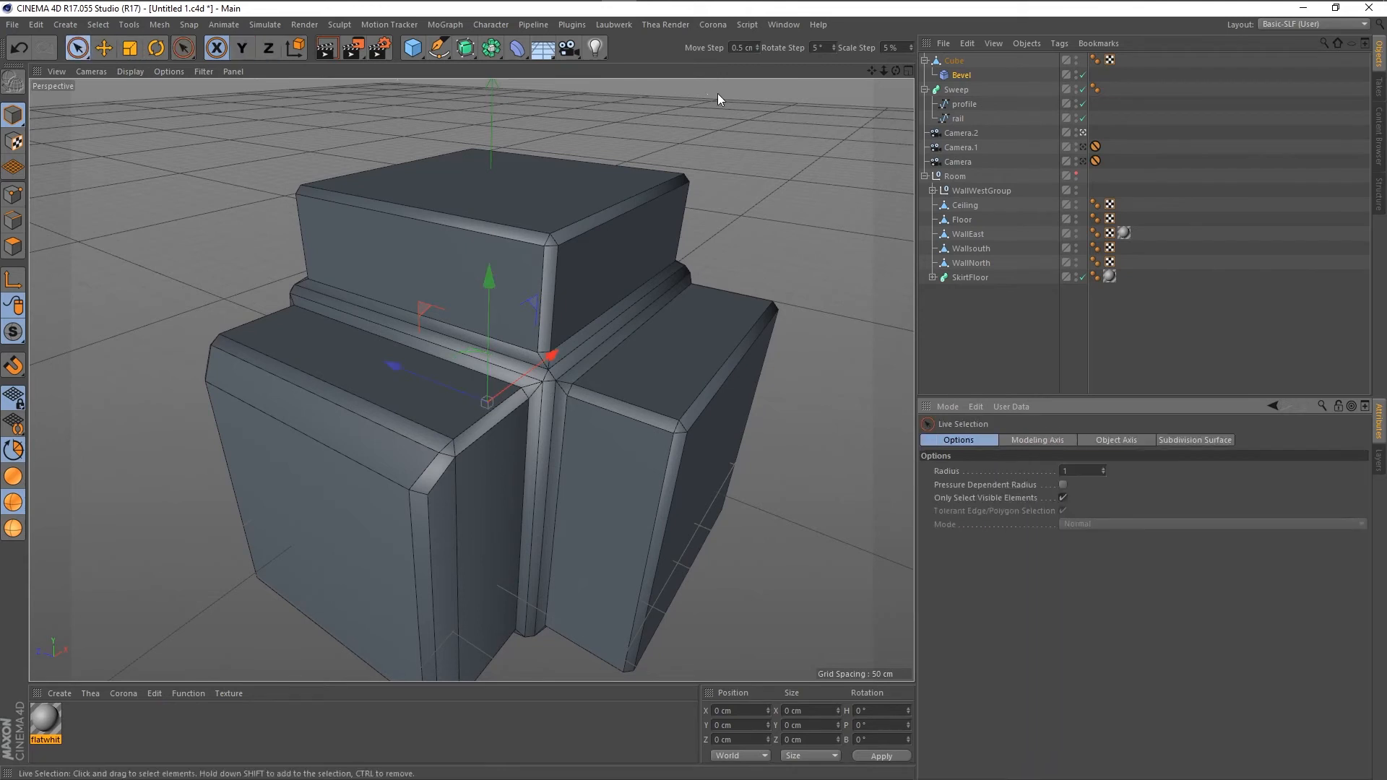
click(957, 77)
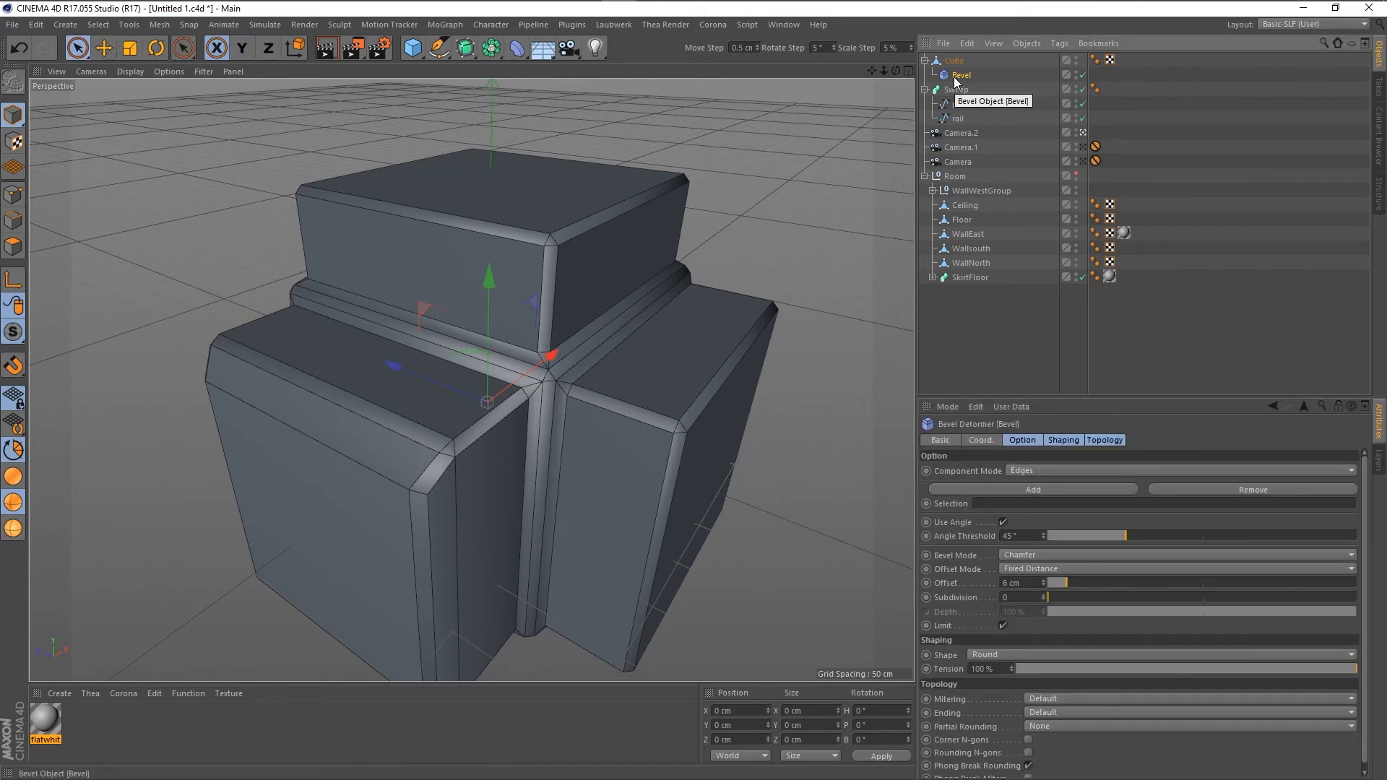
click(517, 48)
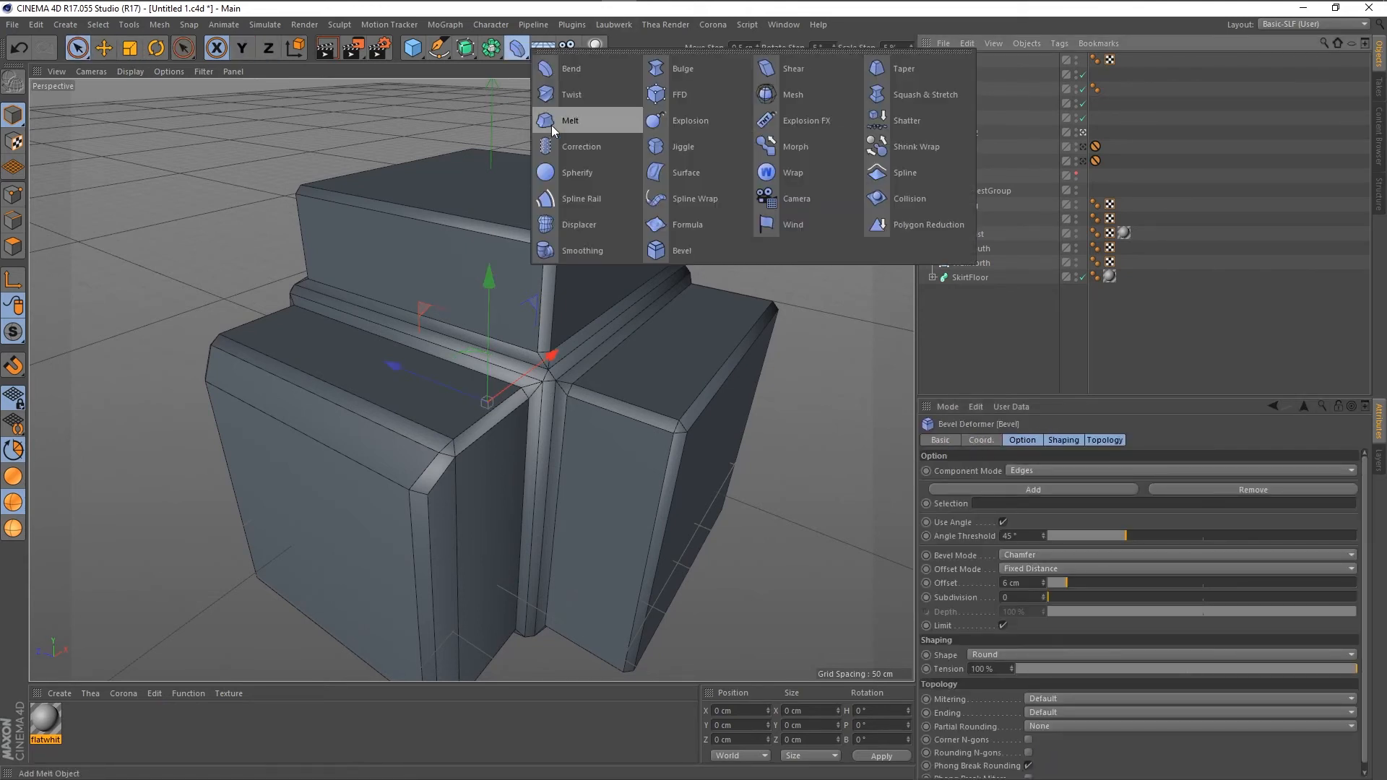
shift+click(671, 250)
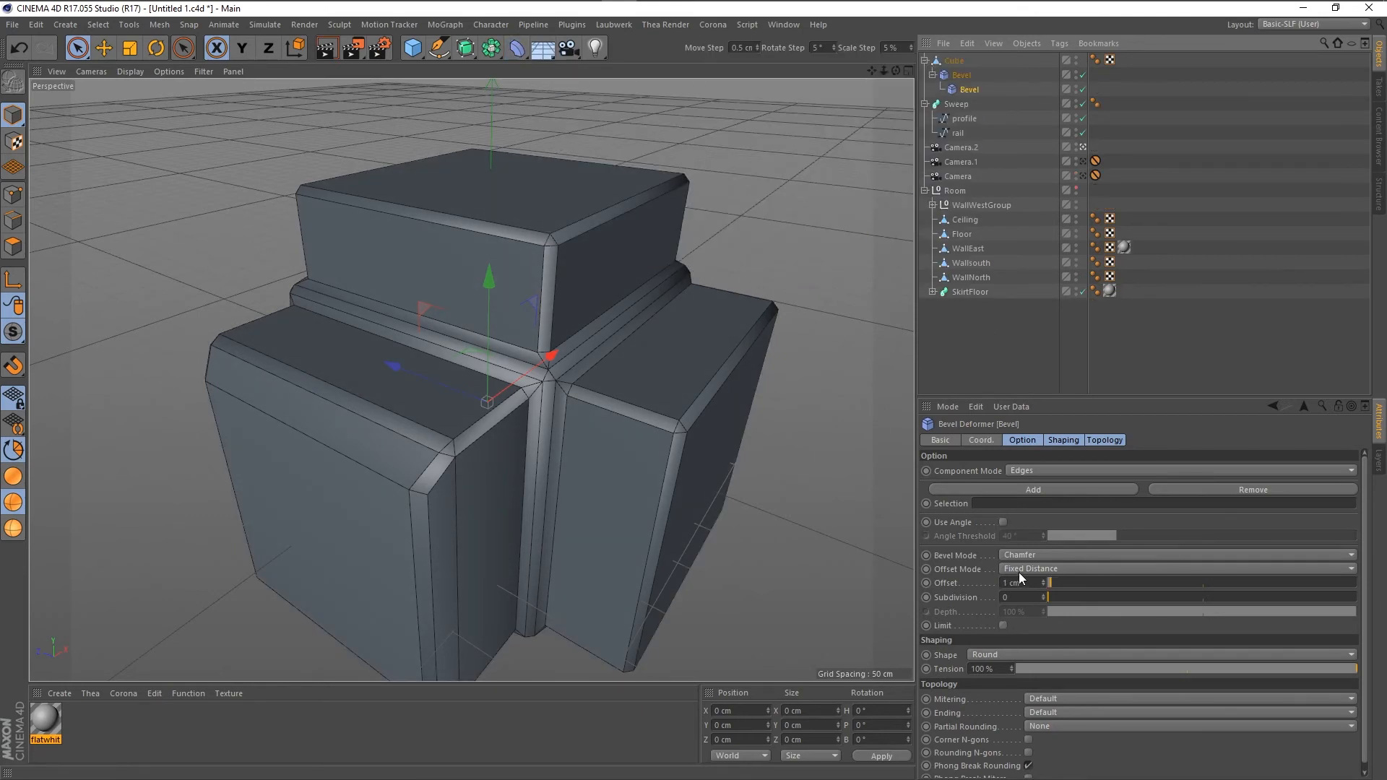
Restrict the second Bevel deformer by angle at a 40° threshold and set its offset to 9 cm.
click(1003, 522)
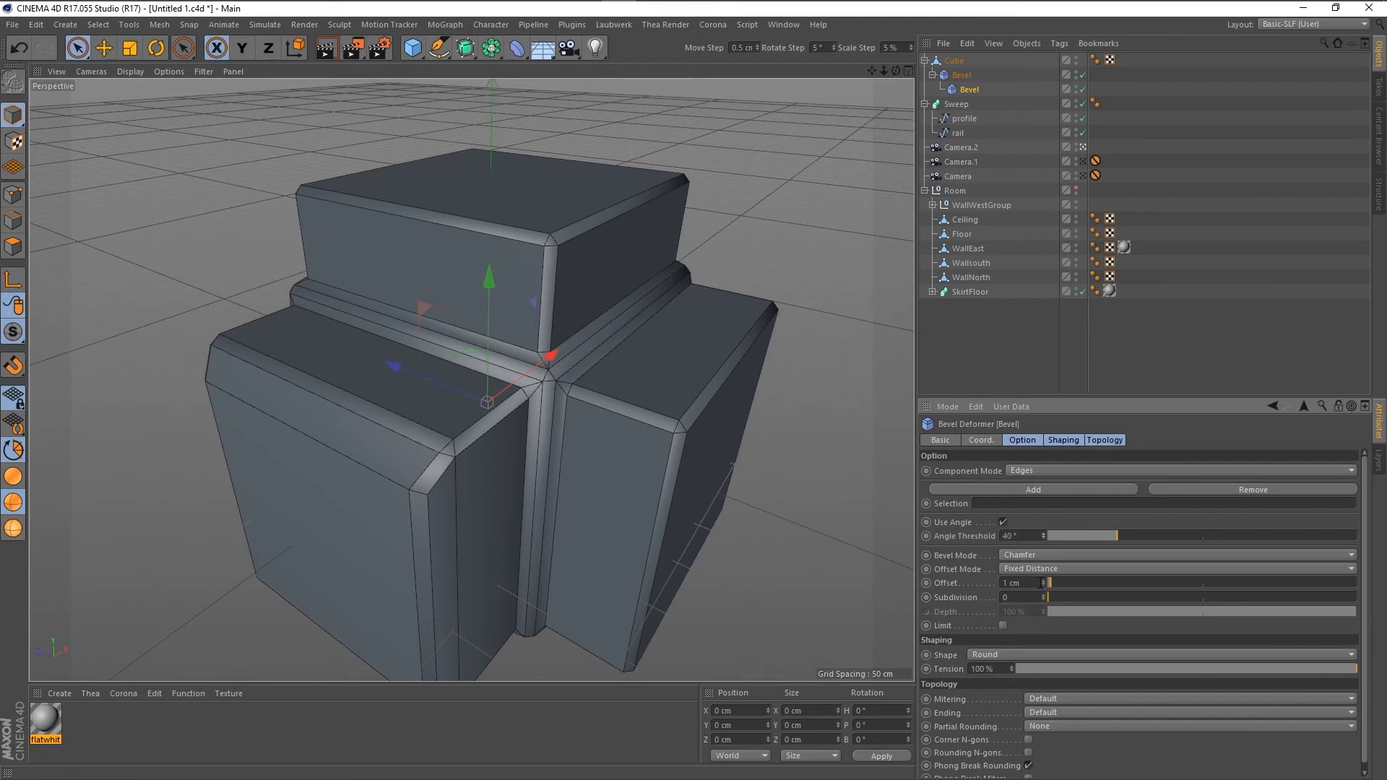
drag(1047, 582, 1076, 582)
click(818, 436)
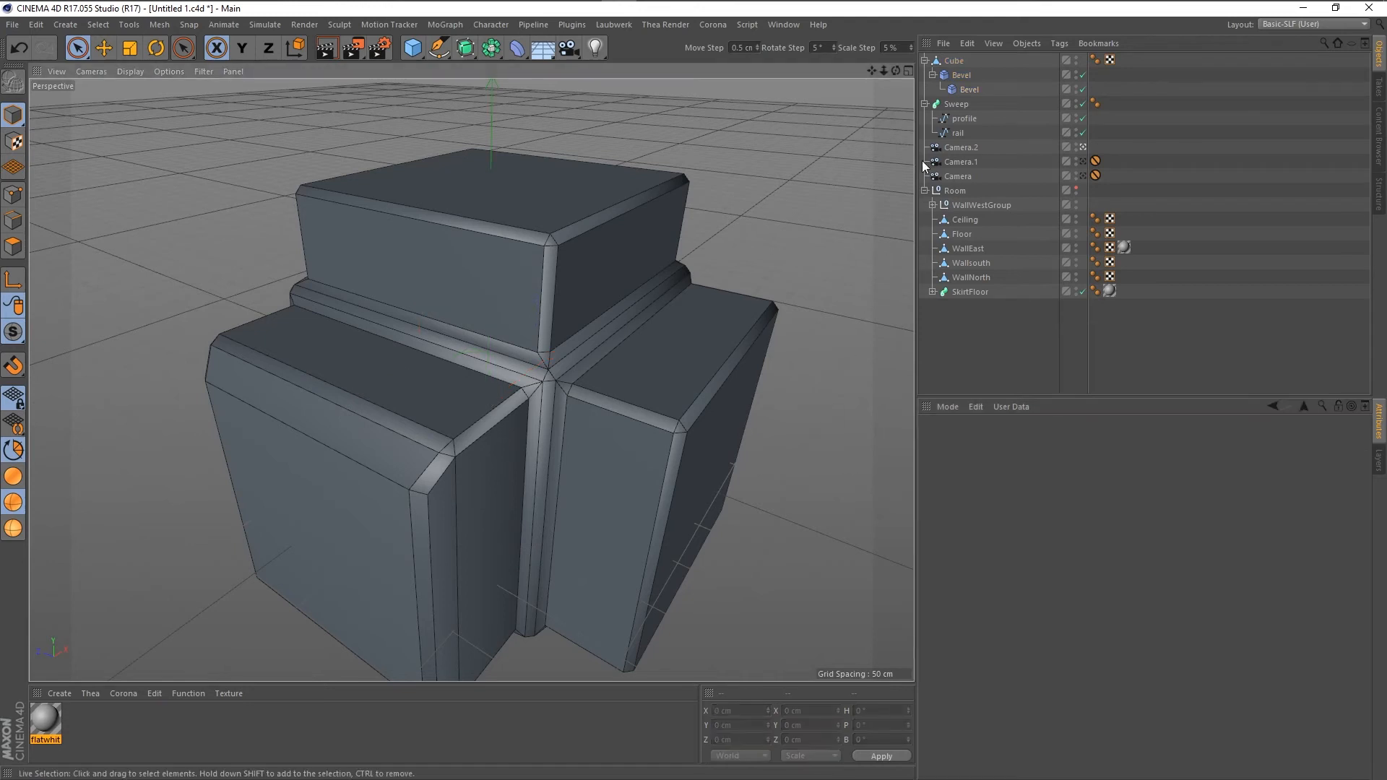
Move the second Bevel directly under the Cube, above the first Bevel, and reduce its offset to 5 cm.
click(969, 89)
drag(971, 93, 948, 75)
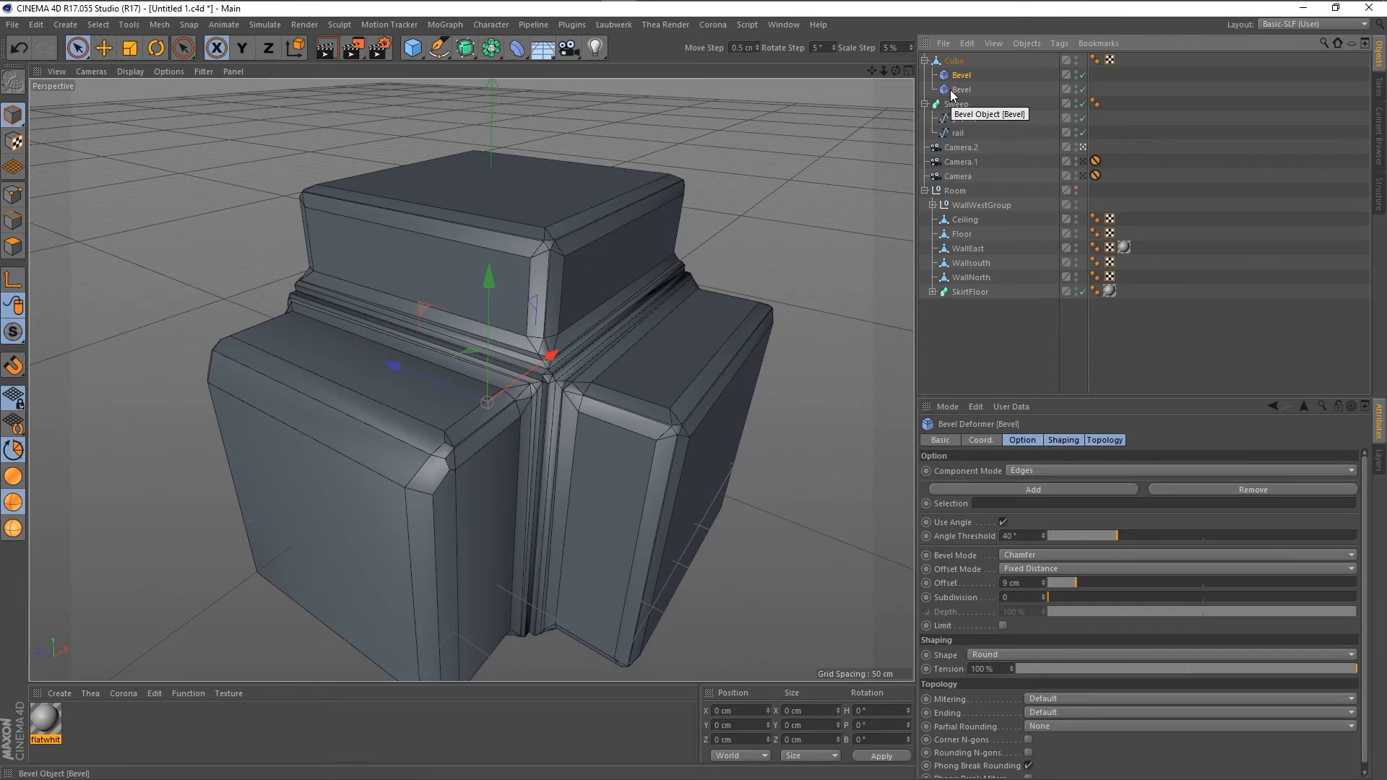
click(958, 92)
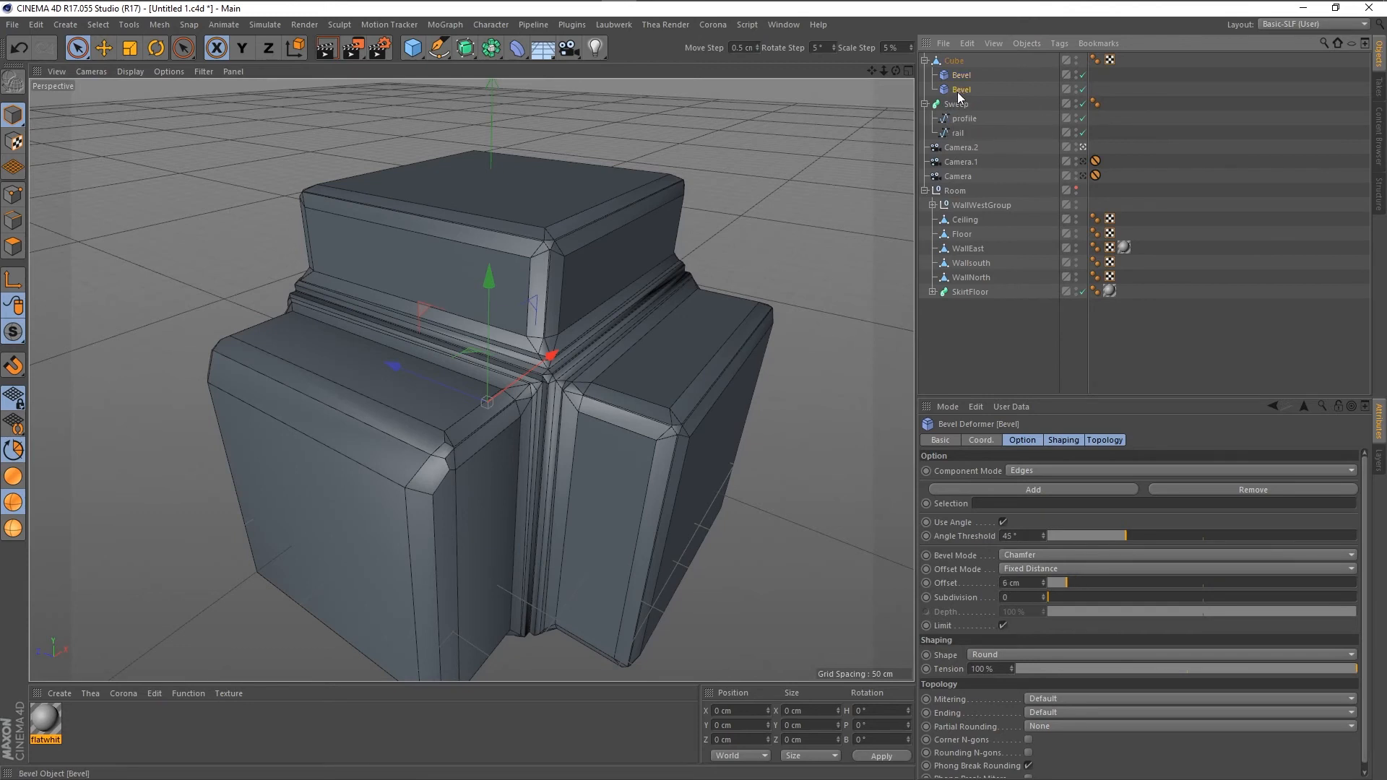
click(960, 80)
mouse_move(1044, 583)
mouse_down()
mouse_move(1043, 565)
mouse_move(1043, 589)
mouse_up()
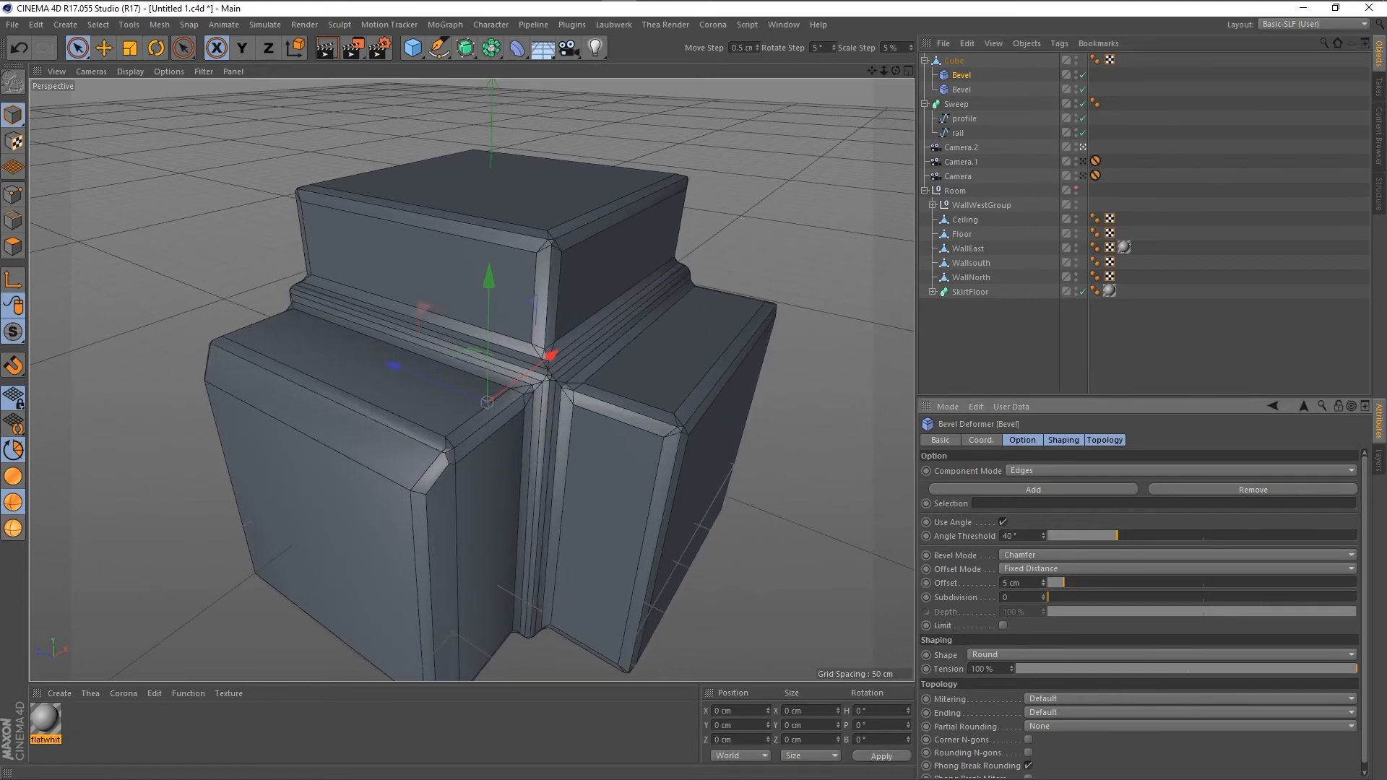
Place the original Bevel above the second one, and give the second a 33° angle threshold and 1 cm offset.
drag(961, 89, 966, 75)
click(962, 89)
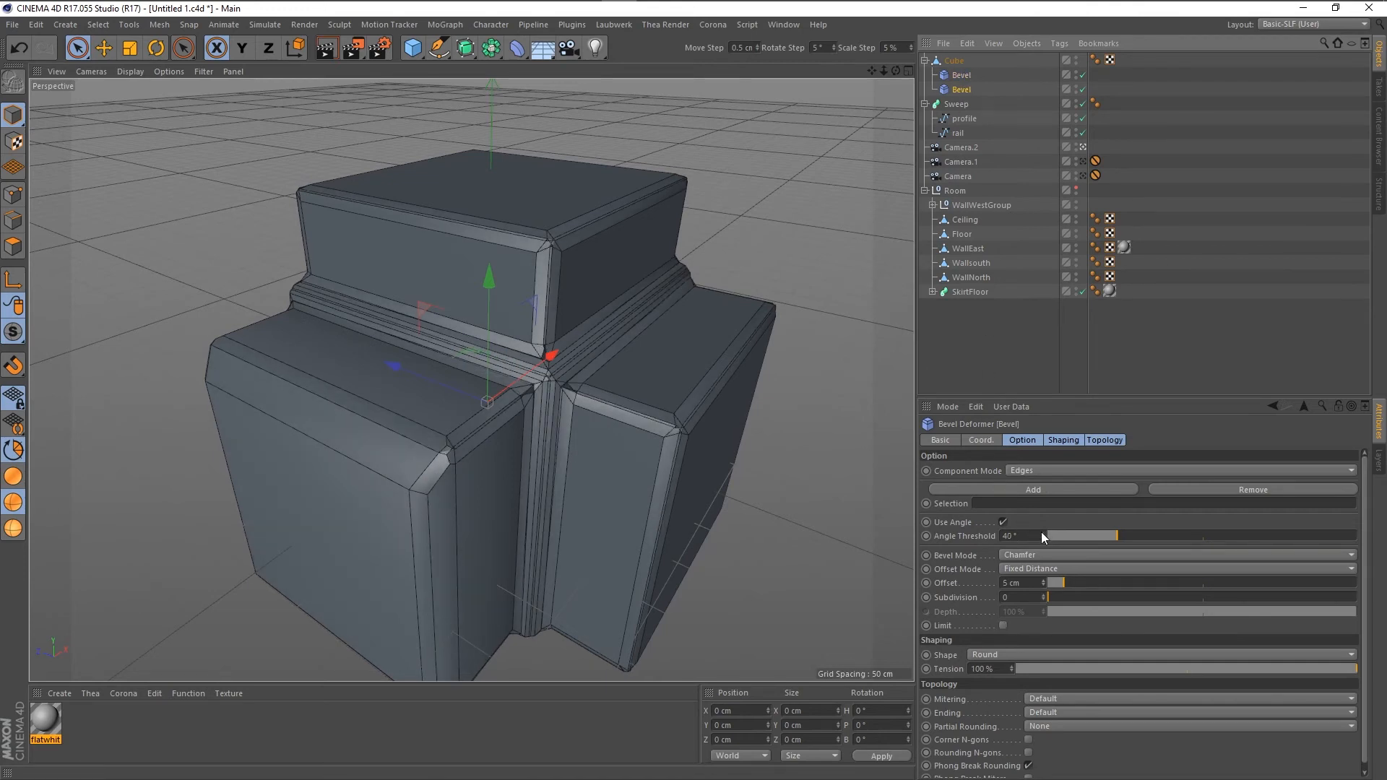
drag(1042, 535, 1042, 585)
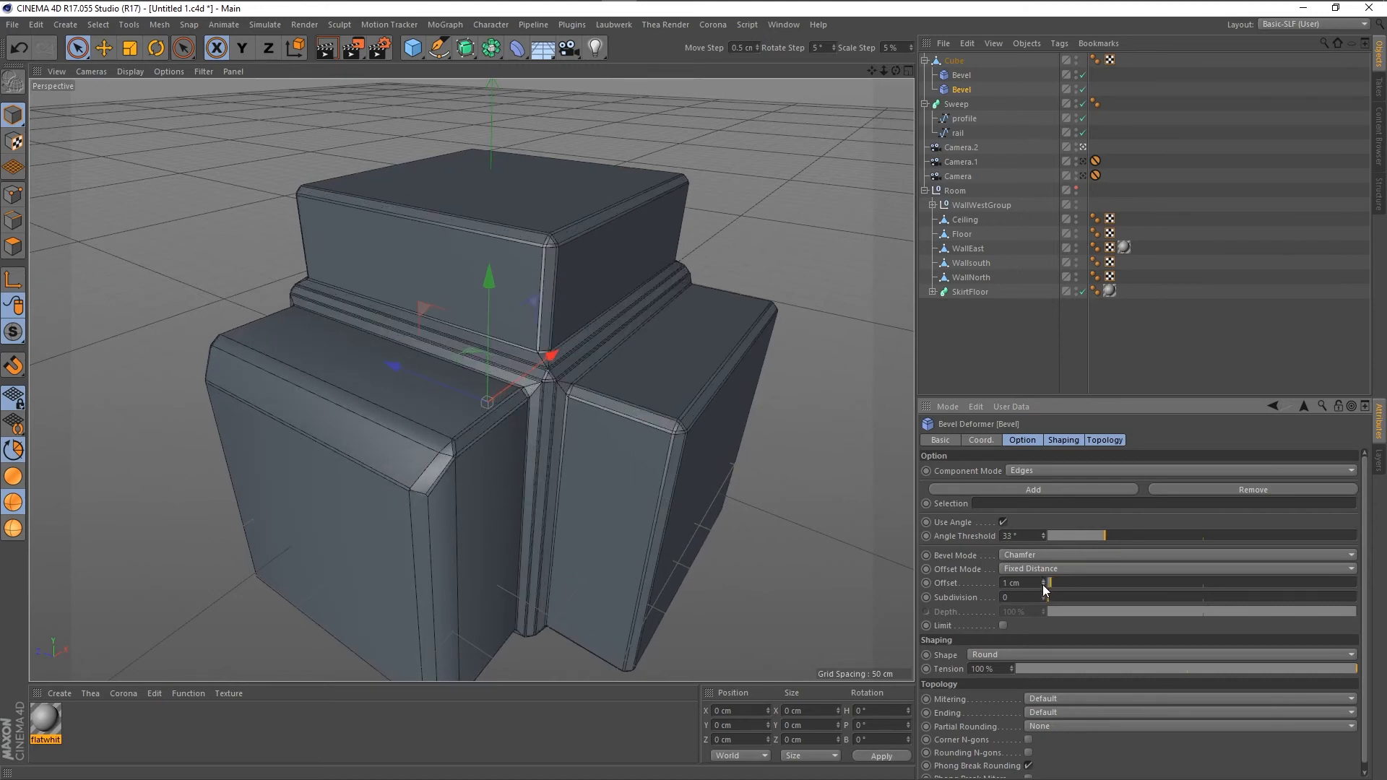
scroll(444, 423, up, 8)
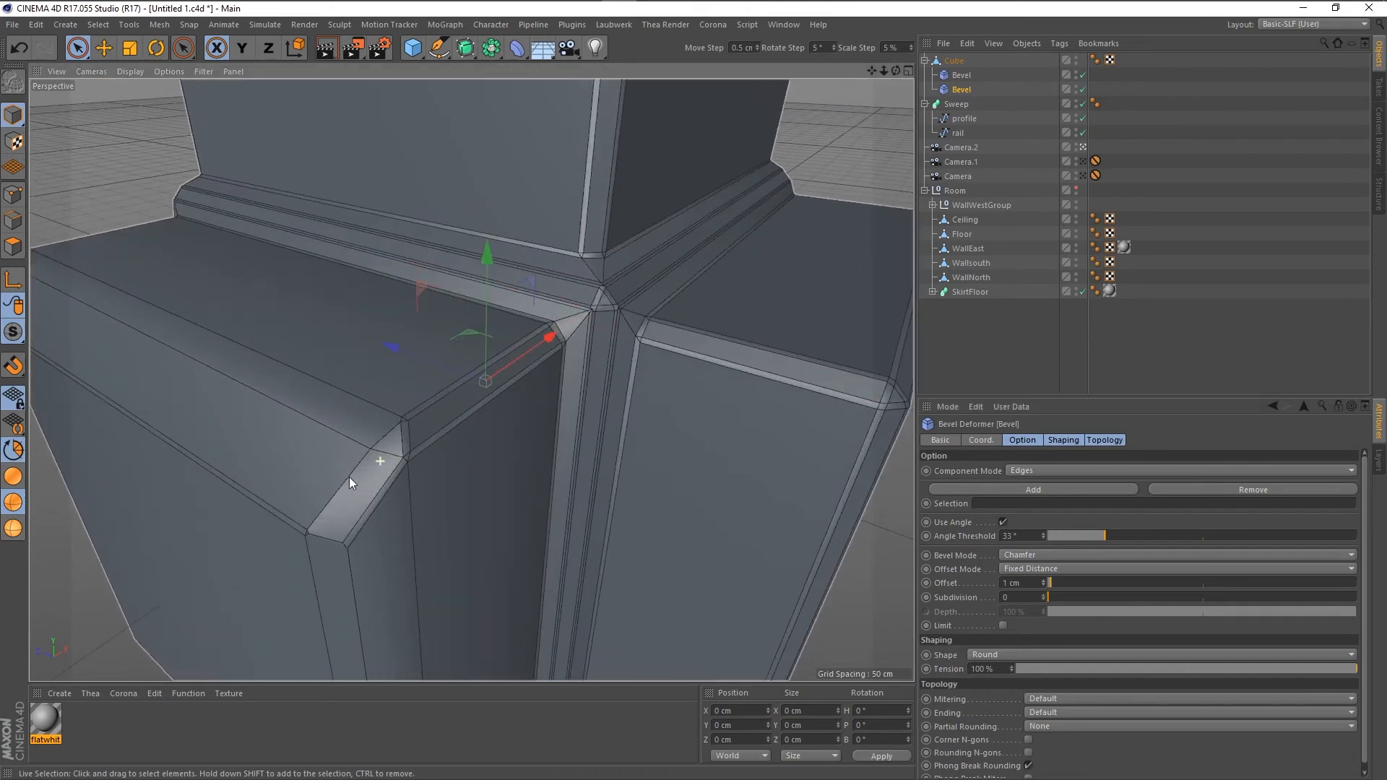
Set the second Bevel deformer's offset to 2 cm and lower its angle threshold to 27°.
click(1044, 584)
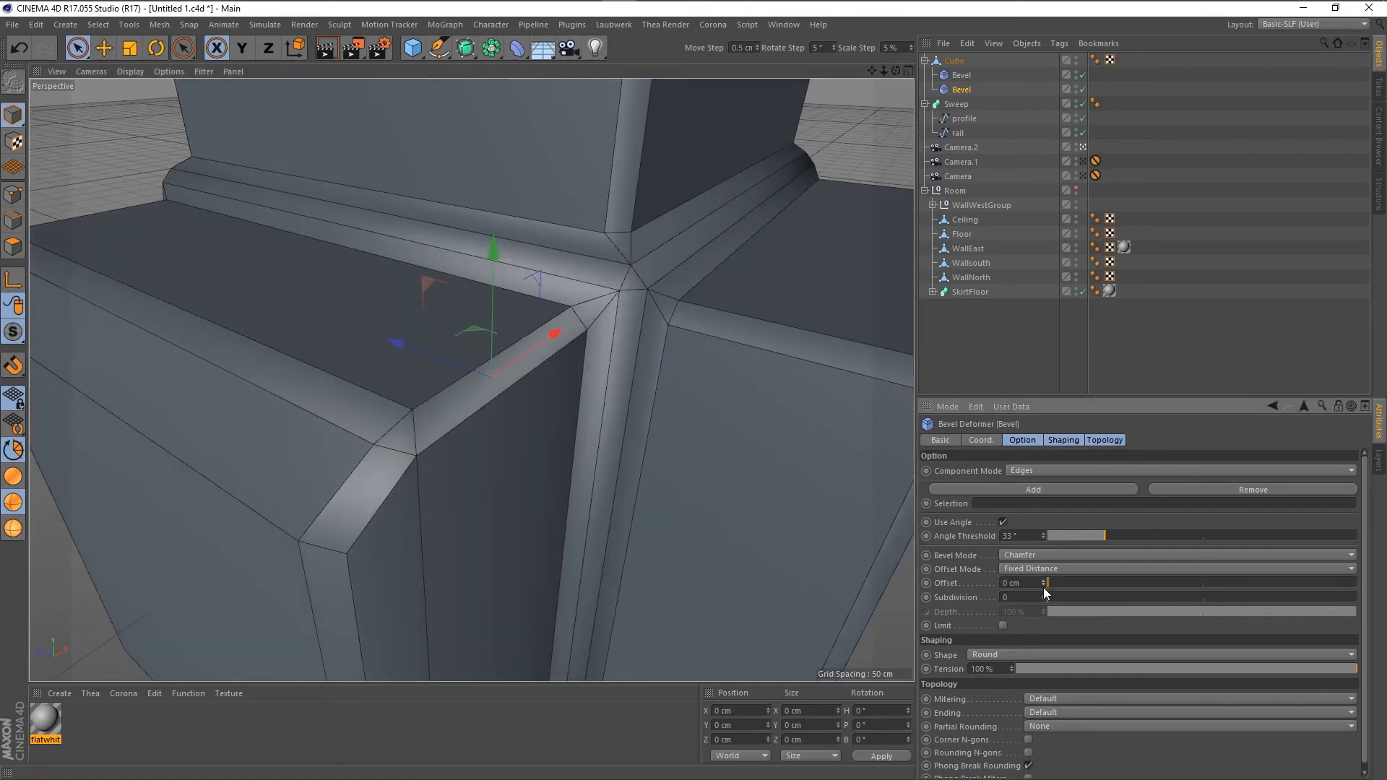
click(1044, 581)
click(1044, 581)
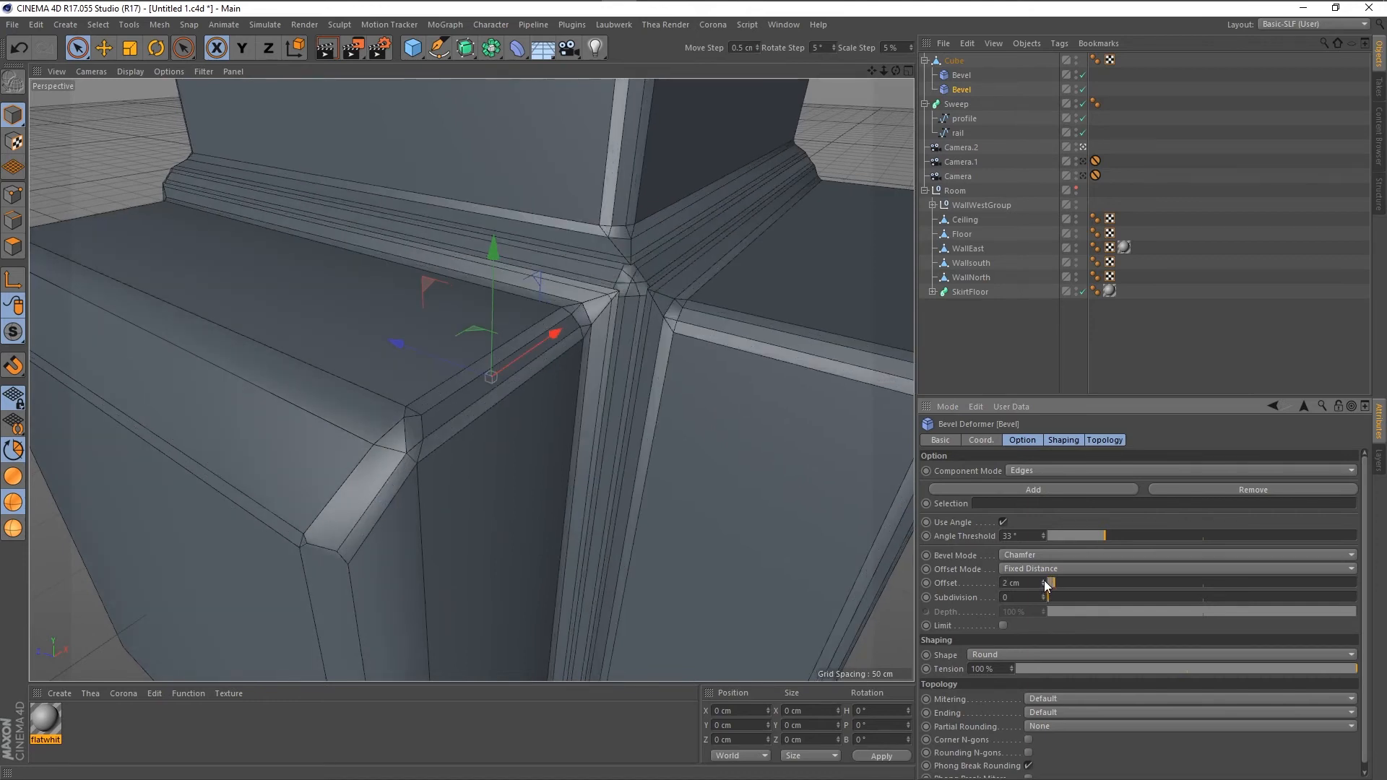
mouse_move(1042, 537)
mouse_down()
mouse_move(1062, 538)
mouse_move(1037, 538)
mouse_up()
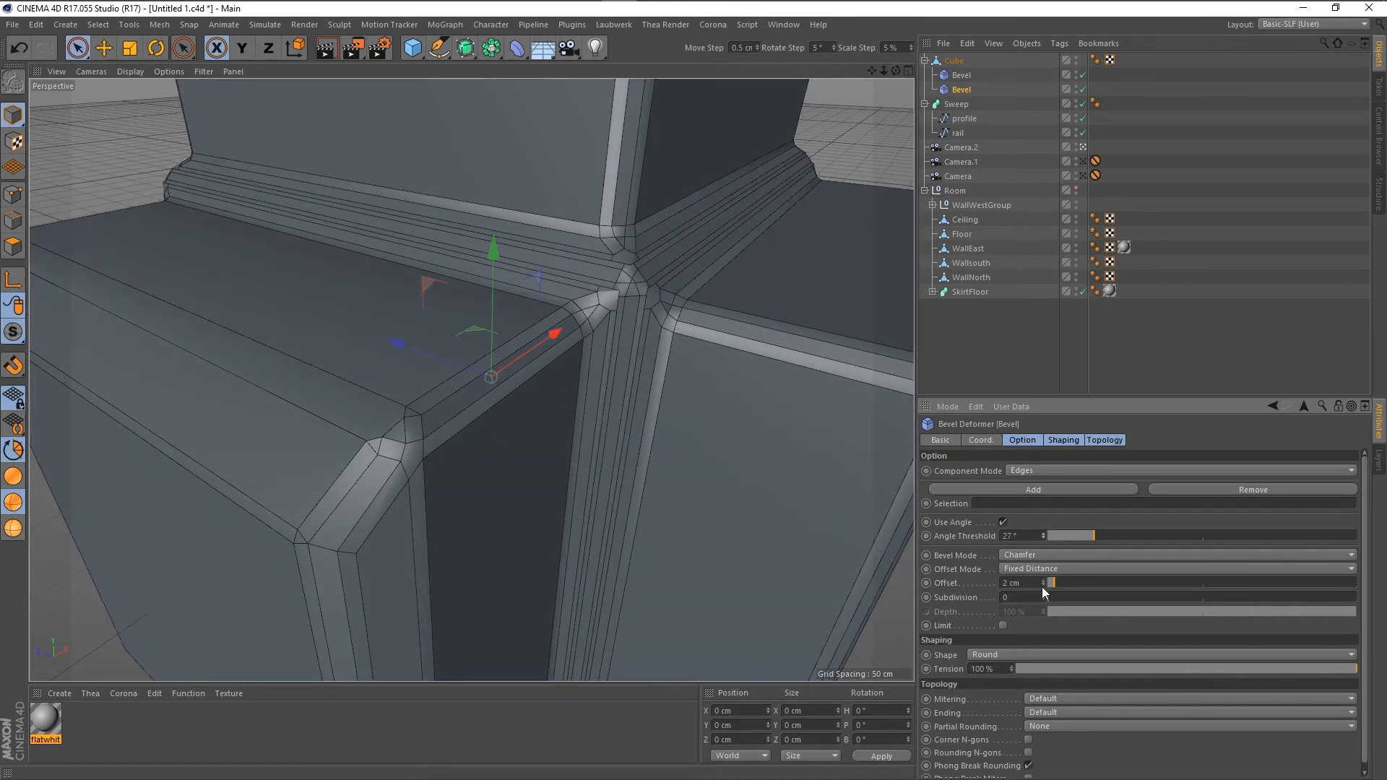
Give the second Bevel deformer a 19° angle threshold and a 2 cm offset, and turn on its Limit option.
drag(1041, 586, 1038, 588)
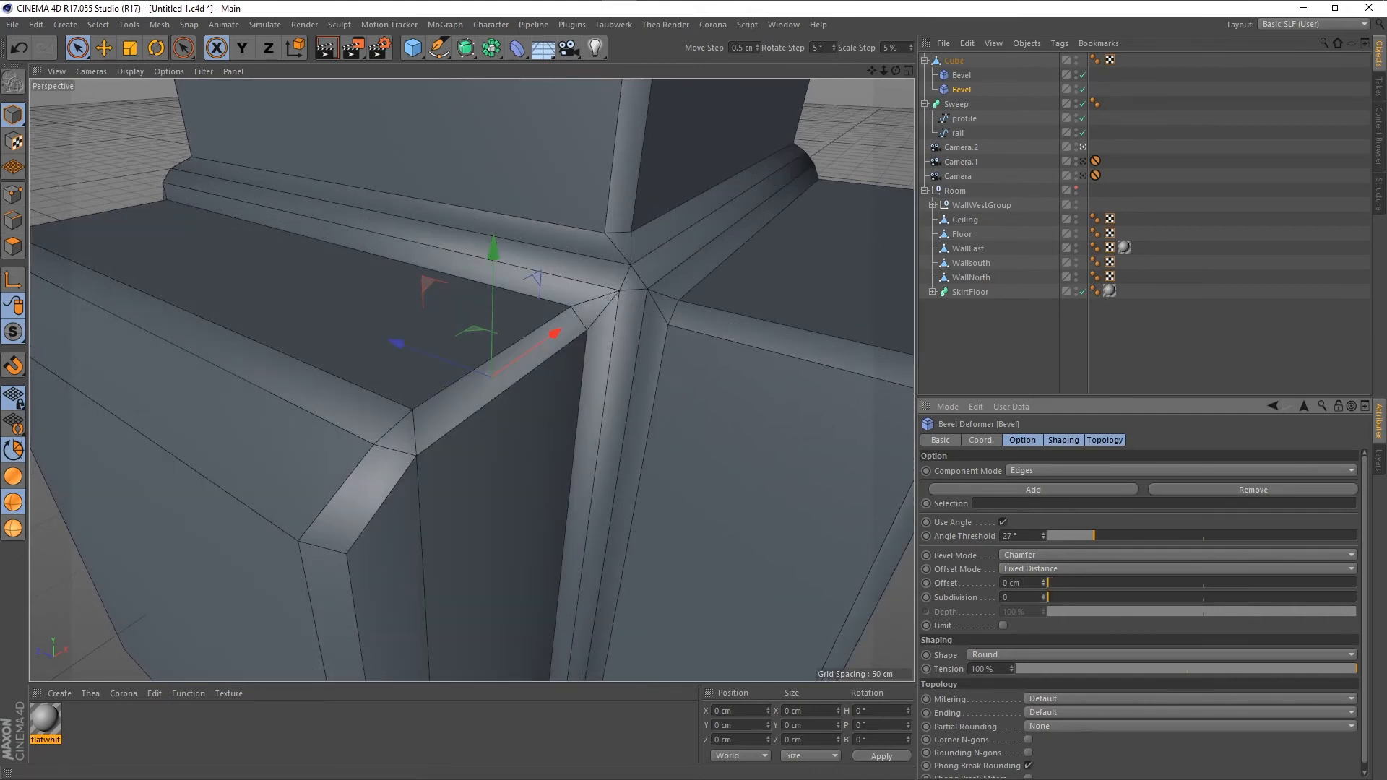
drag(1042, 535, 1044, 583)
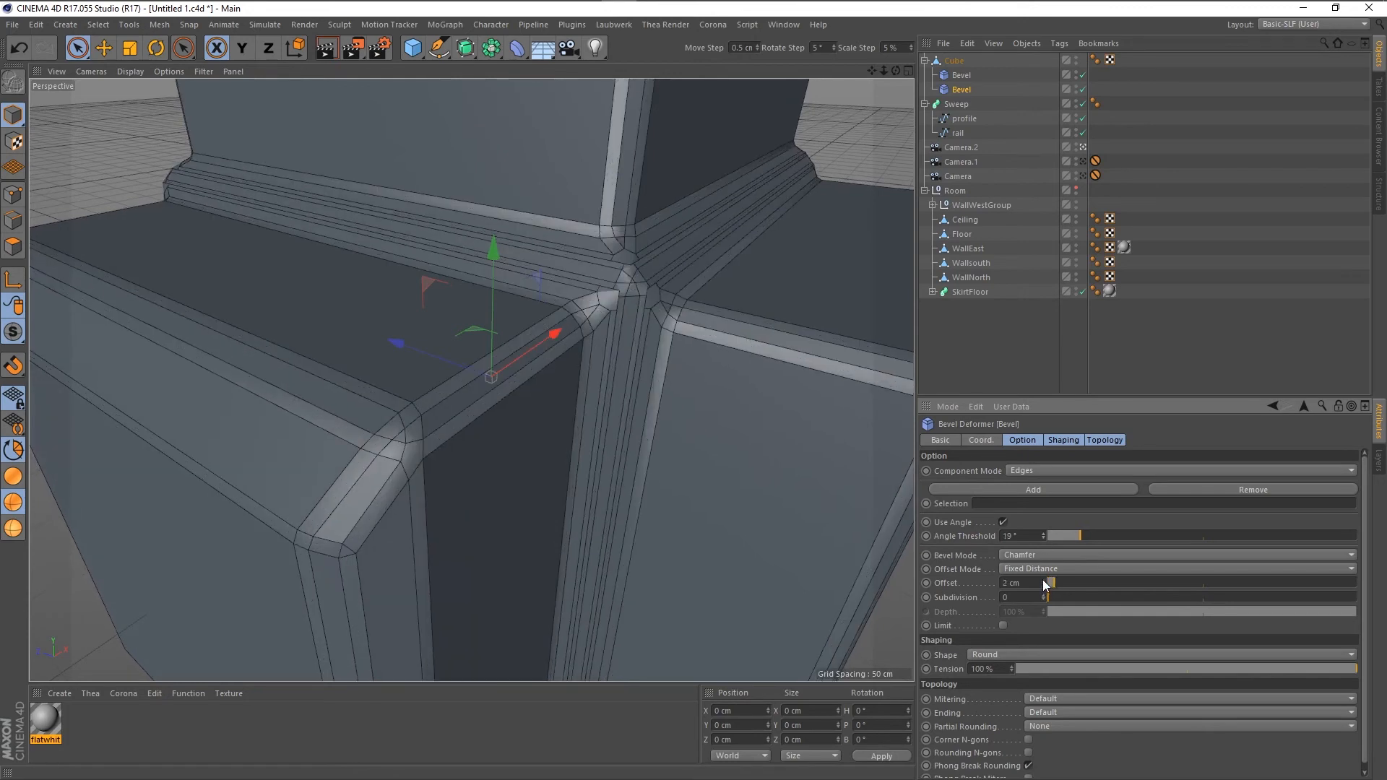
click(1043, 581)
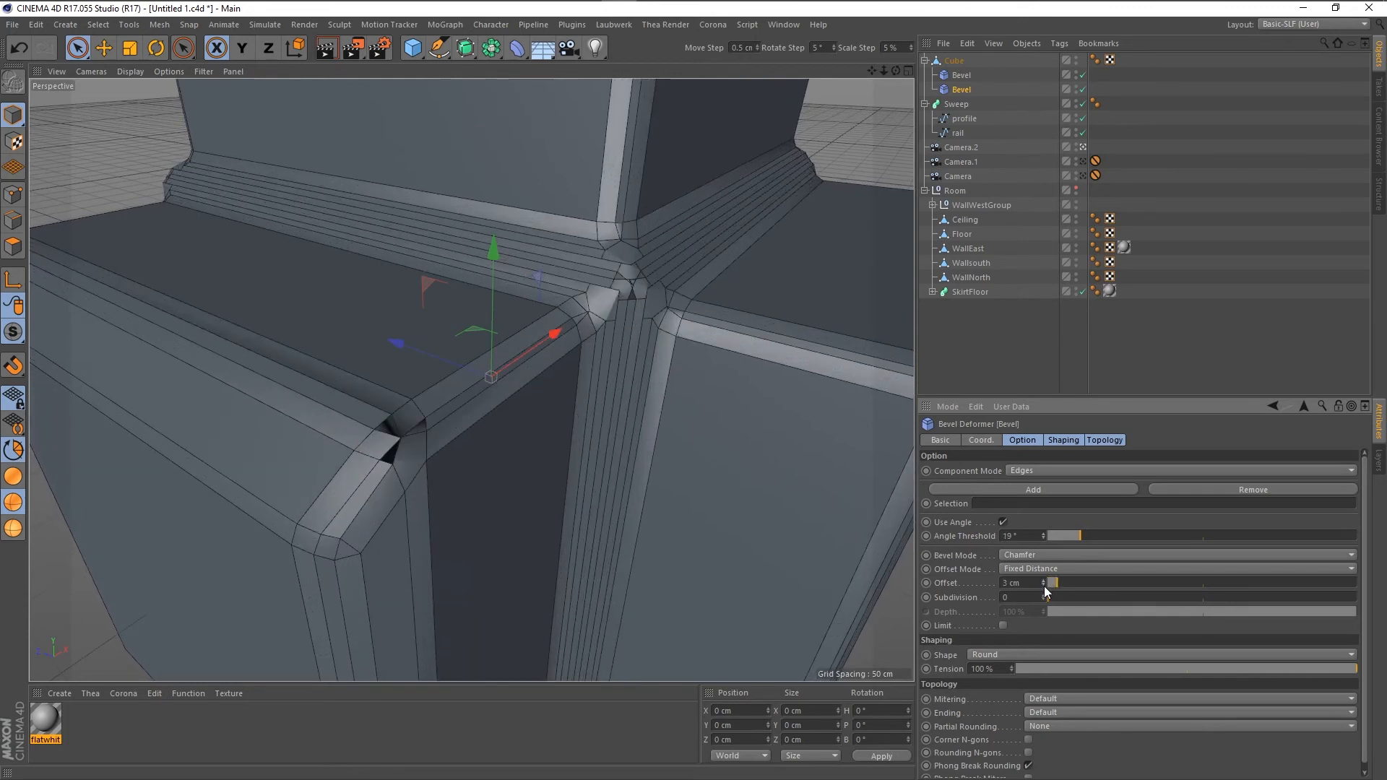
click(1043, 587)
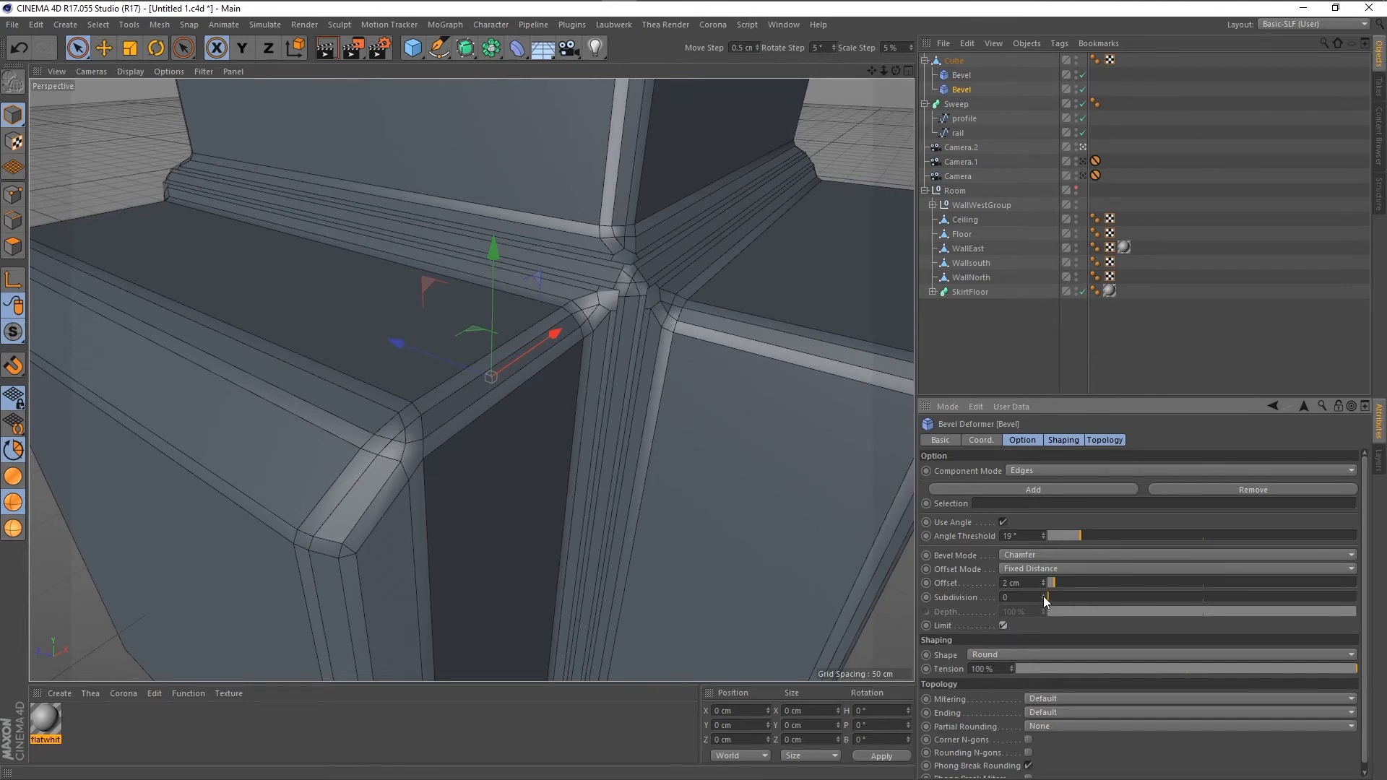
Set the second Bevel deformer's subdivision to 3.
click(1043, 595)
click(1044, 595)
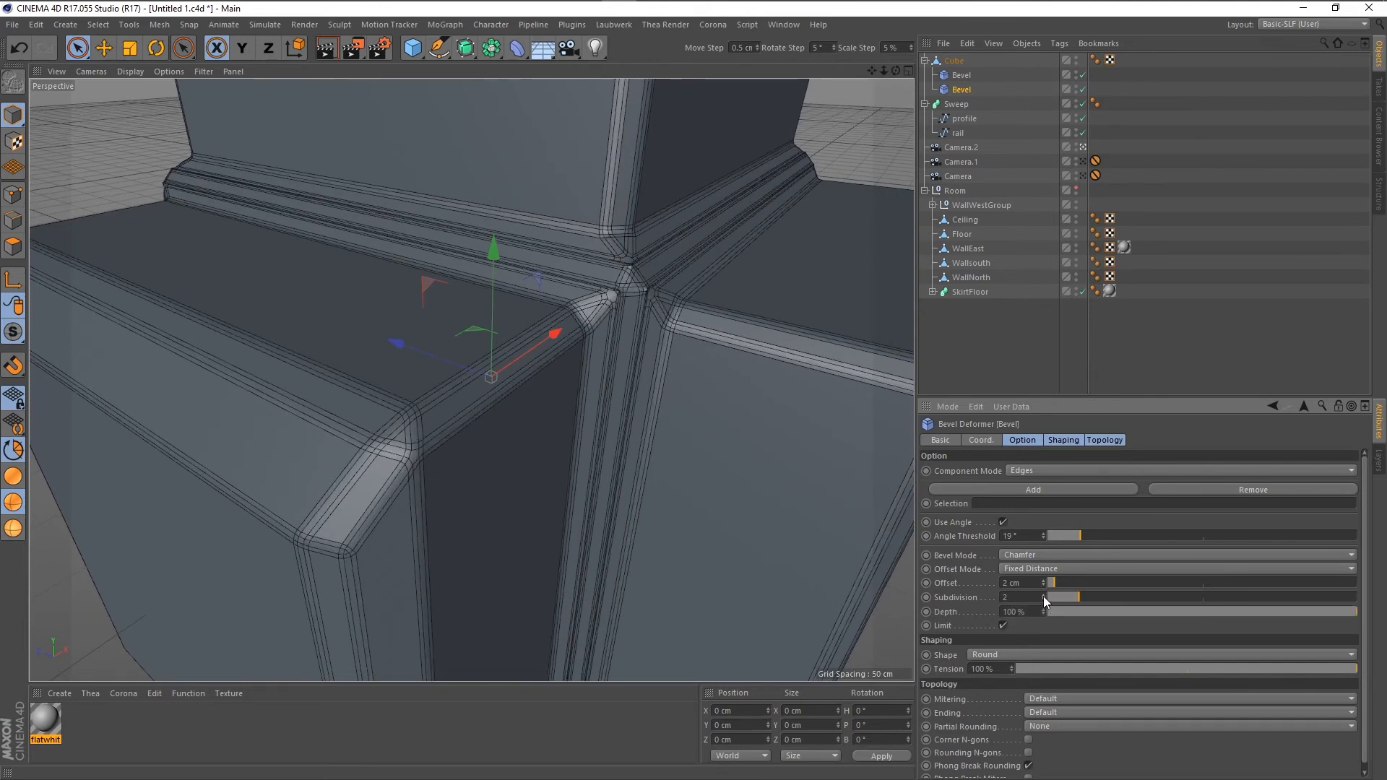
click(1043, 595)
Examine the rounded edges and the corner junctions of the beveled cube up close from several sides.
scroll(630, 289, up, 2)
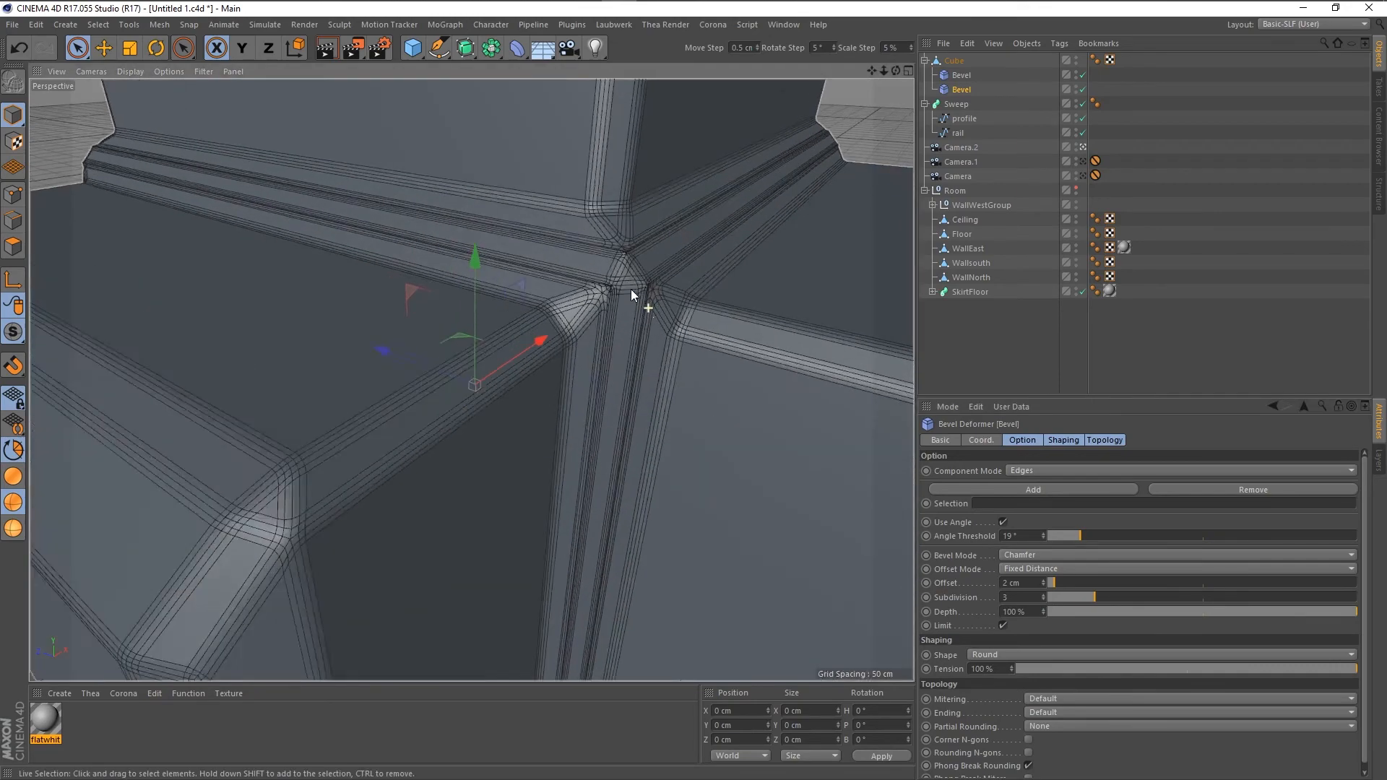
scroll(629, 289, up, 2)
alt+drag(629, 289, 675, 232)
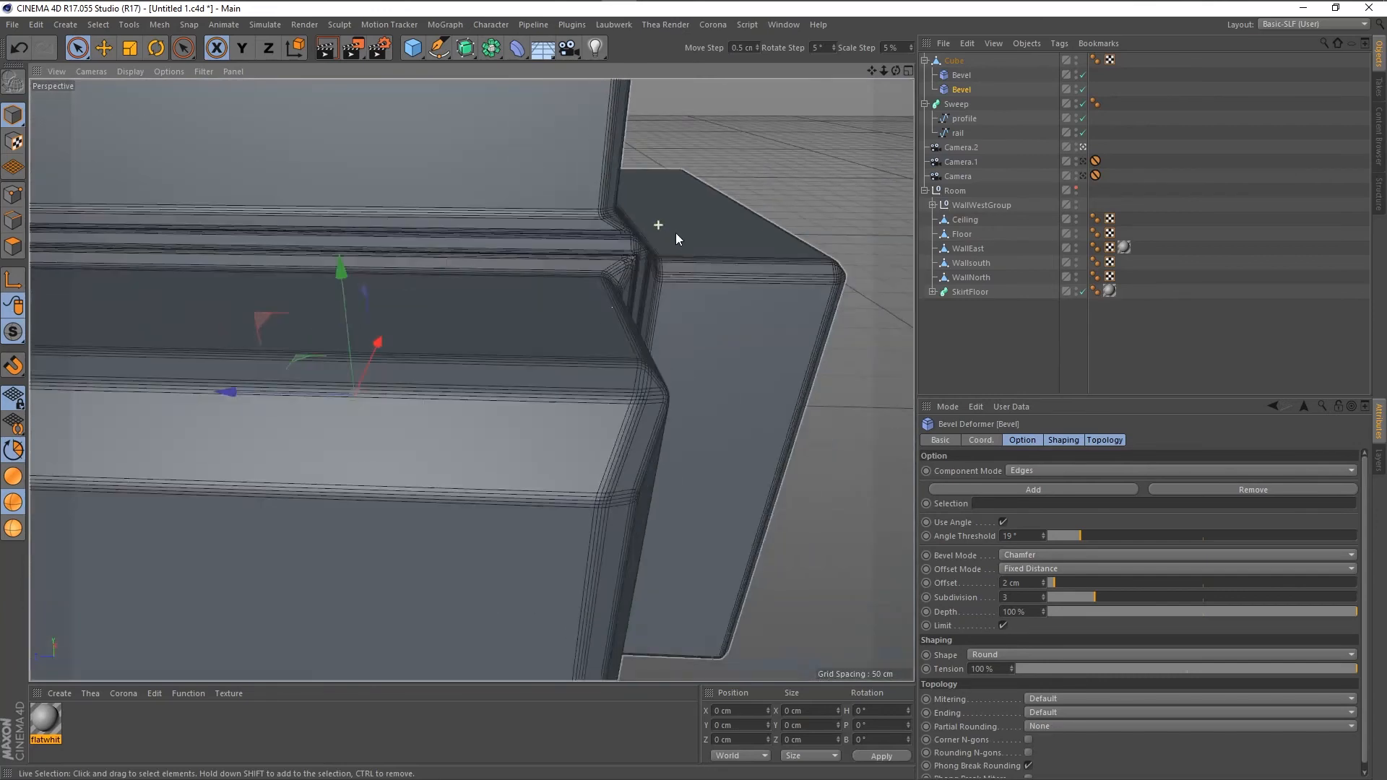
scroll(675, 232, down, 5)
alt+drag(696, 364, 561, 349)
scroll(714, 413, up, 5)
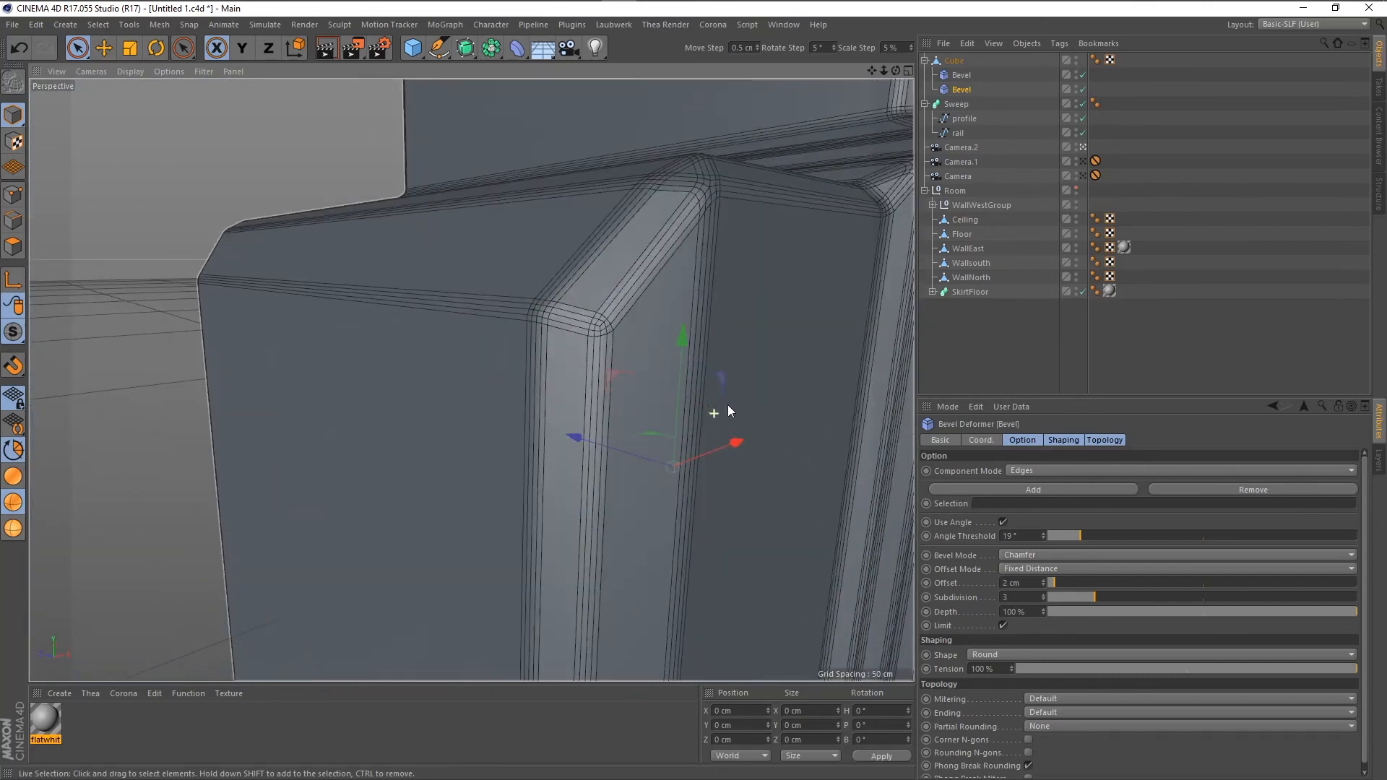
scroll(728, 410, down, 6)
scroll(613, 409, up, 6)
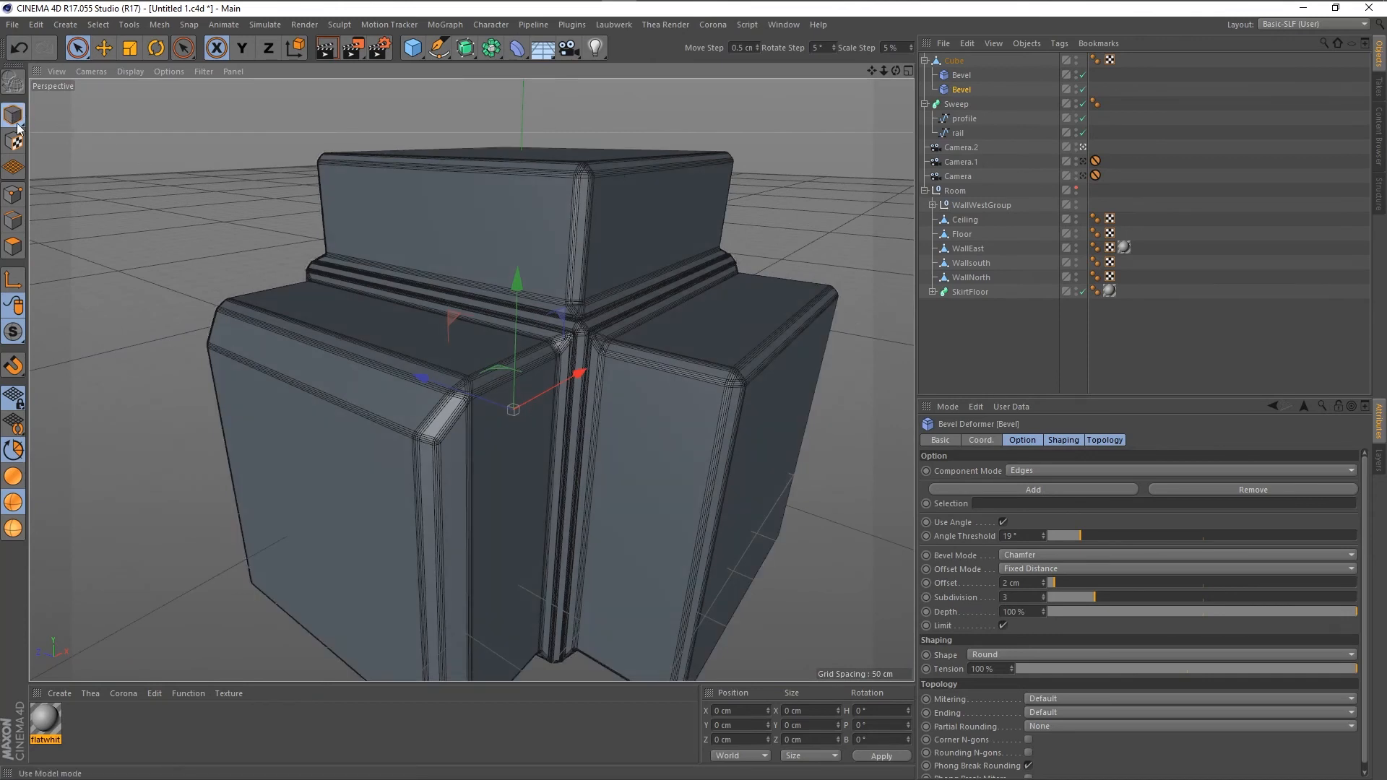
Select the Cube and add a Subdivision Surface as its parent.
click(188, 123)
click(488, 181)
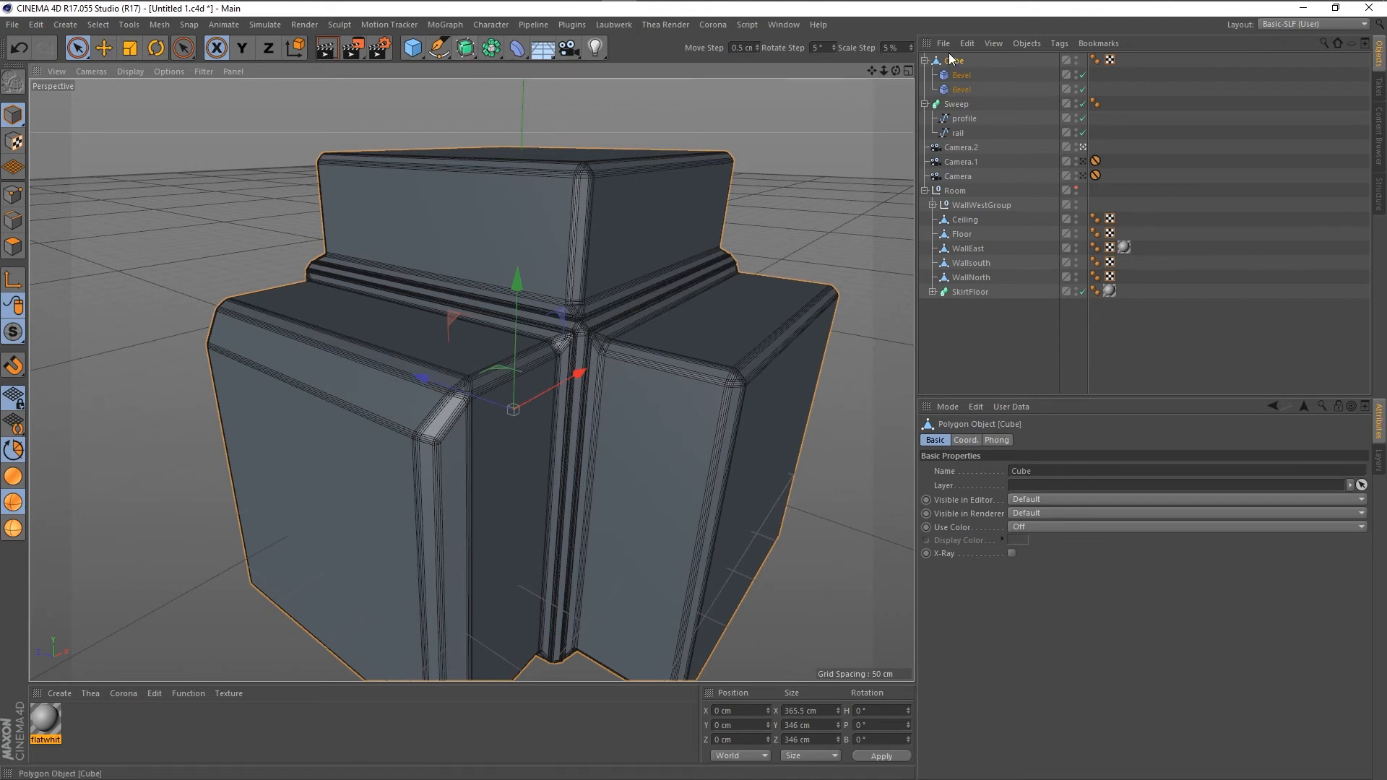
alt+click(465, 49)
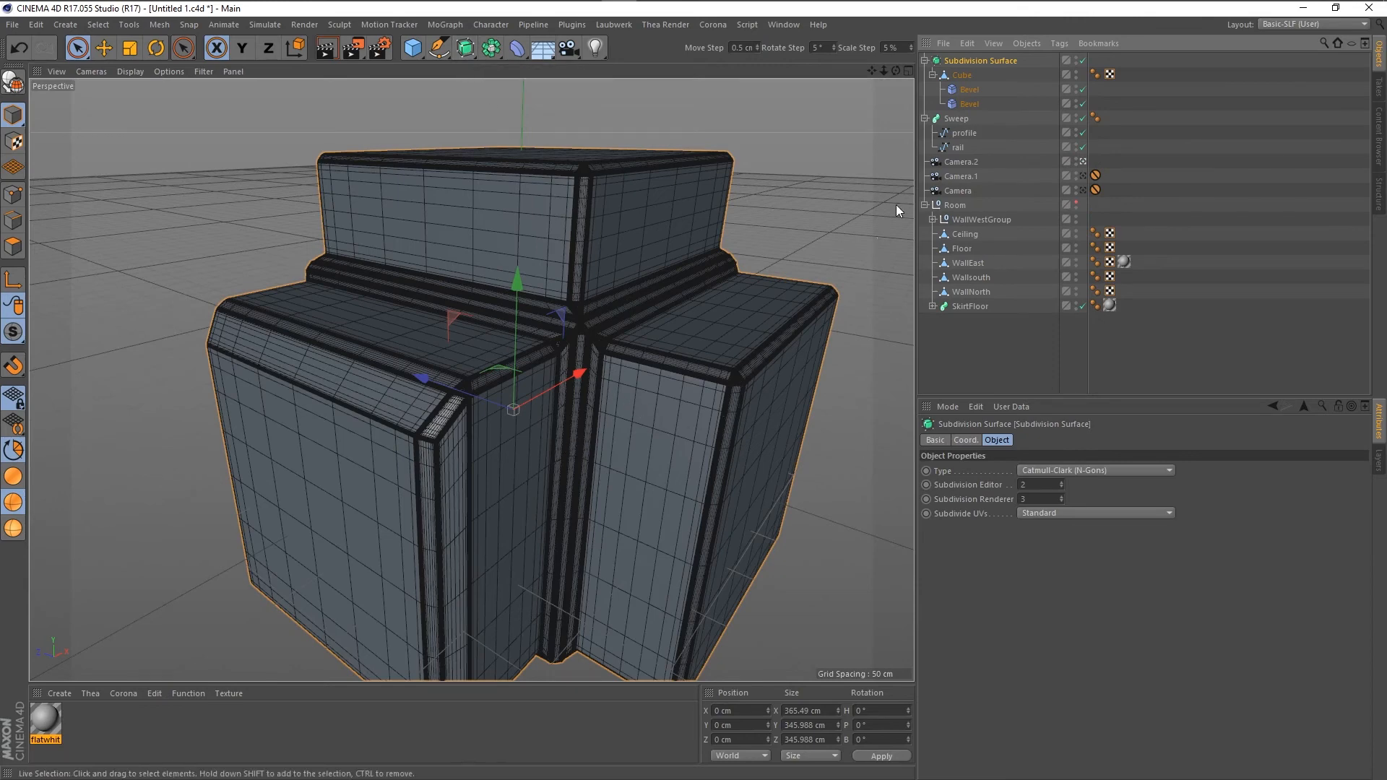
Compare the subdivided cube with each Bevel deformer switched off and back on, then inspect its beveled edges.
click(1083, 89)
click(1082, 106)
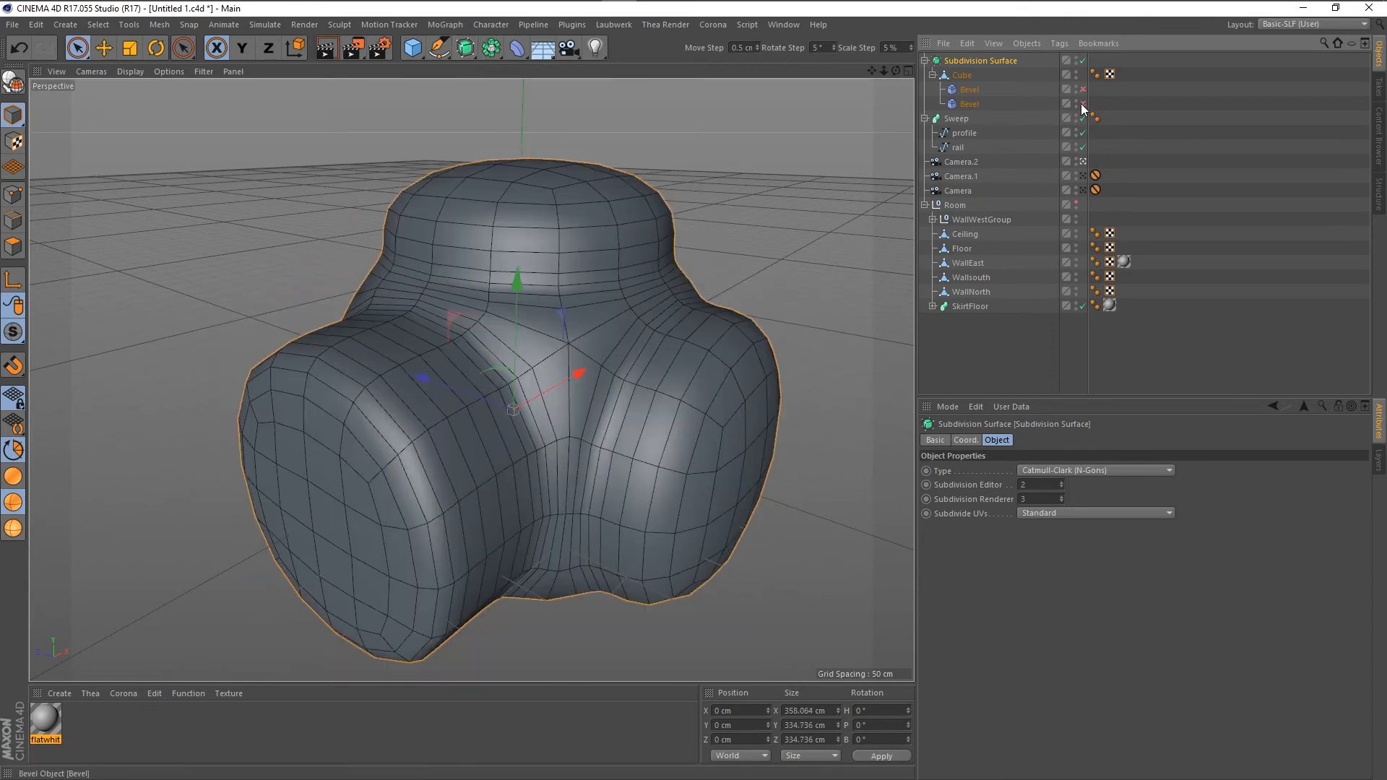
click(1083, 105)
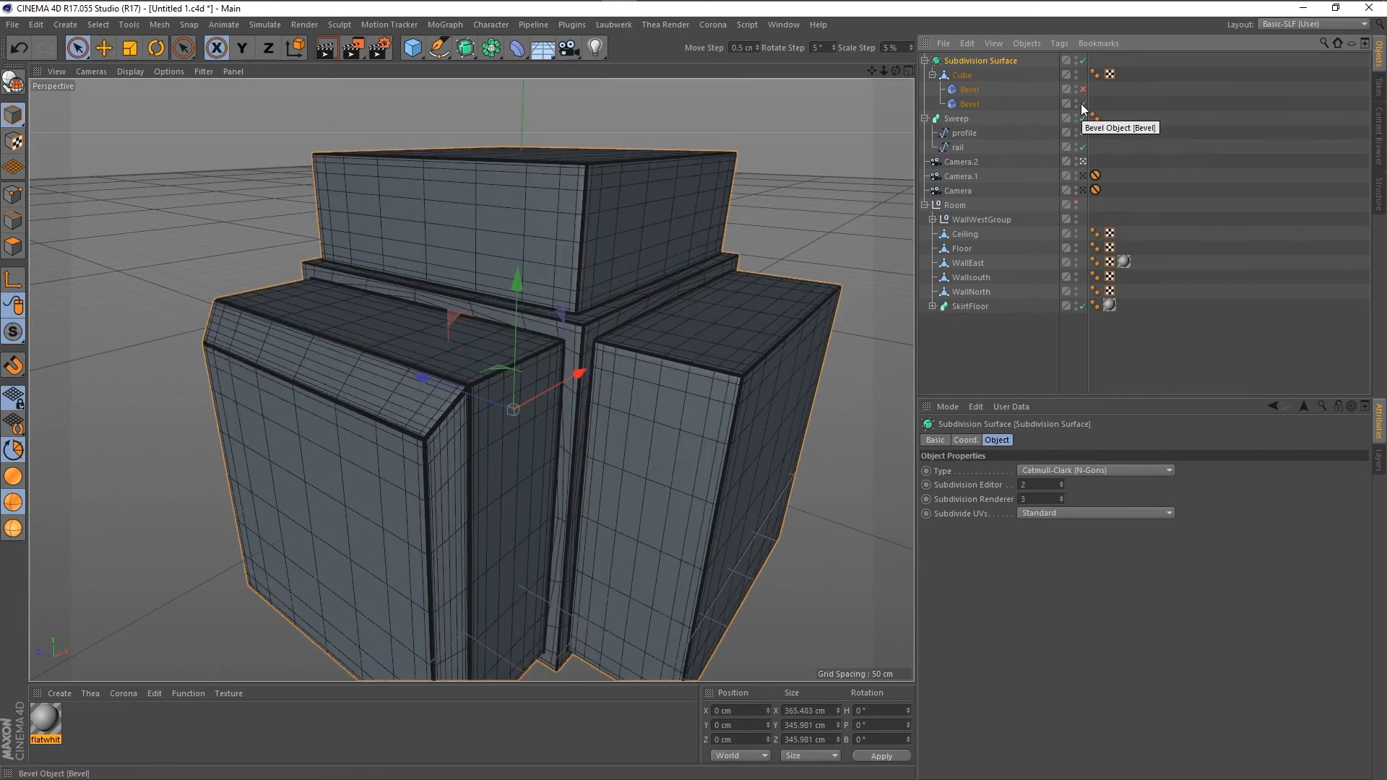
click(1082, 105)
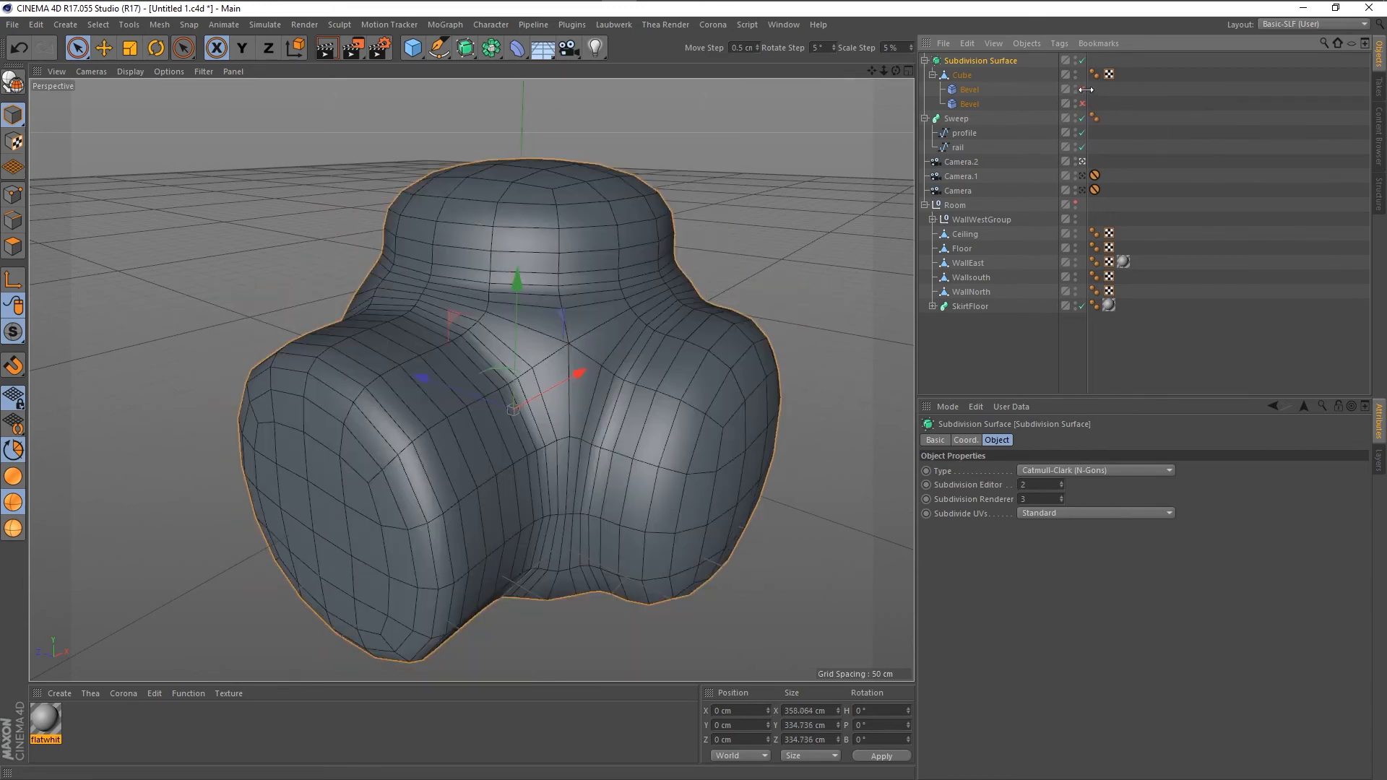
click(1083, 89)
click(1083, 89)
click(1083, 104)
click(1083, 89)
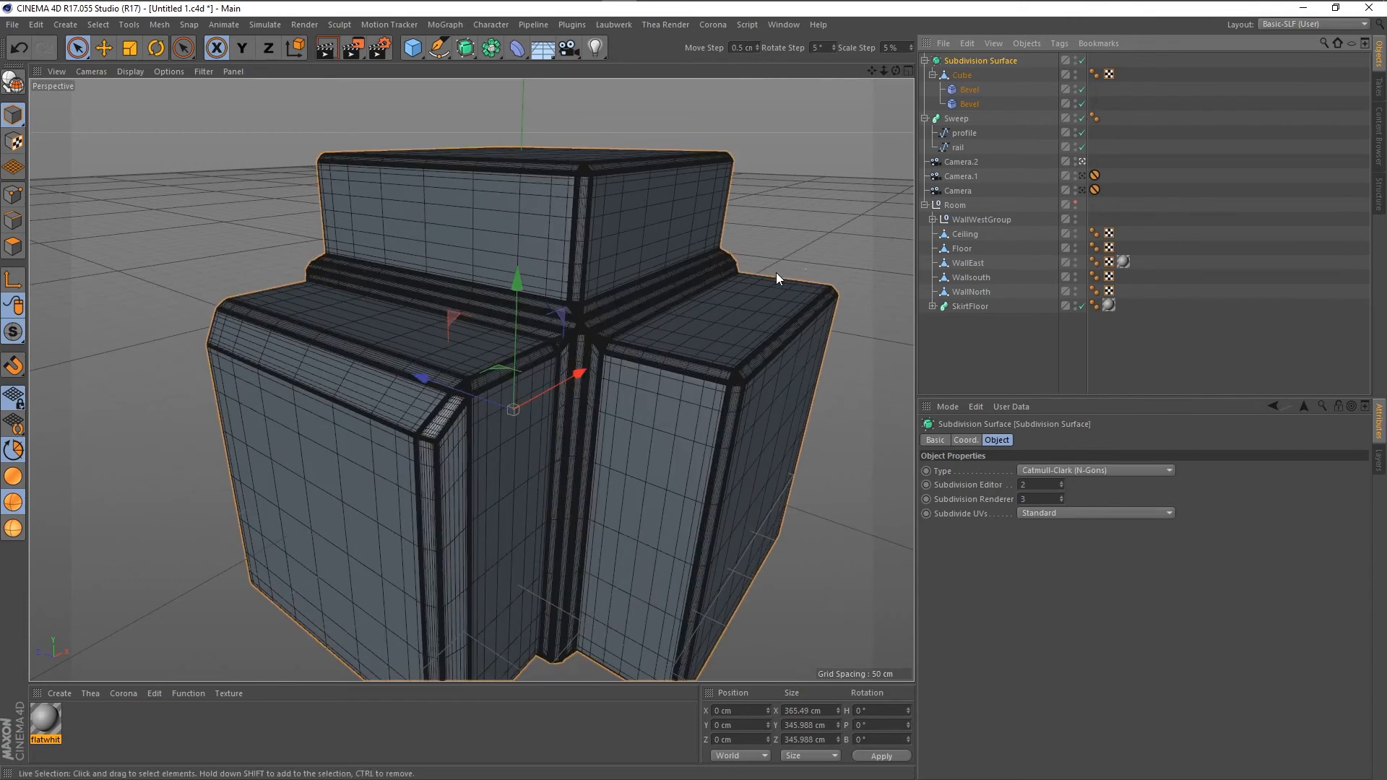
scroll(783, 394, up, 6)
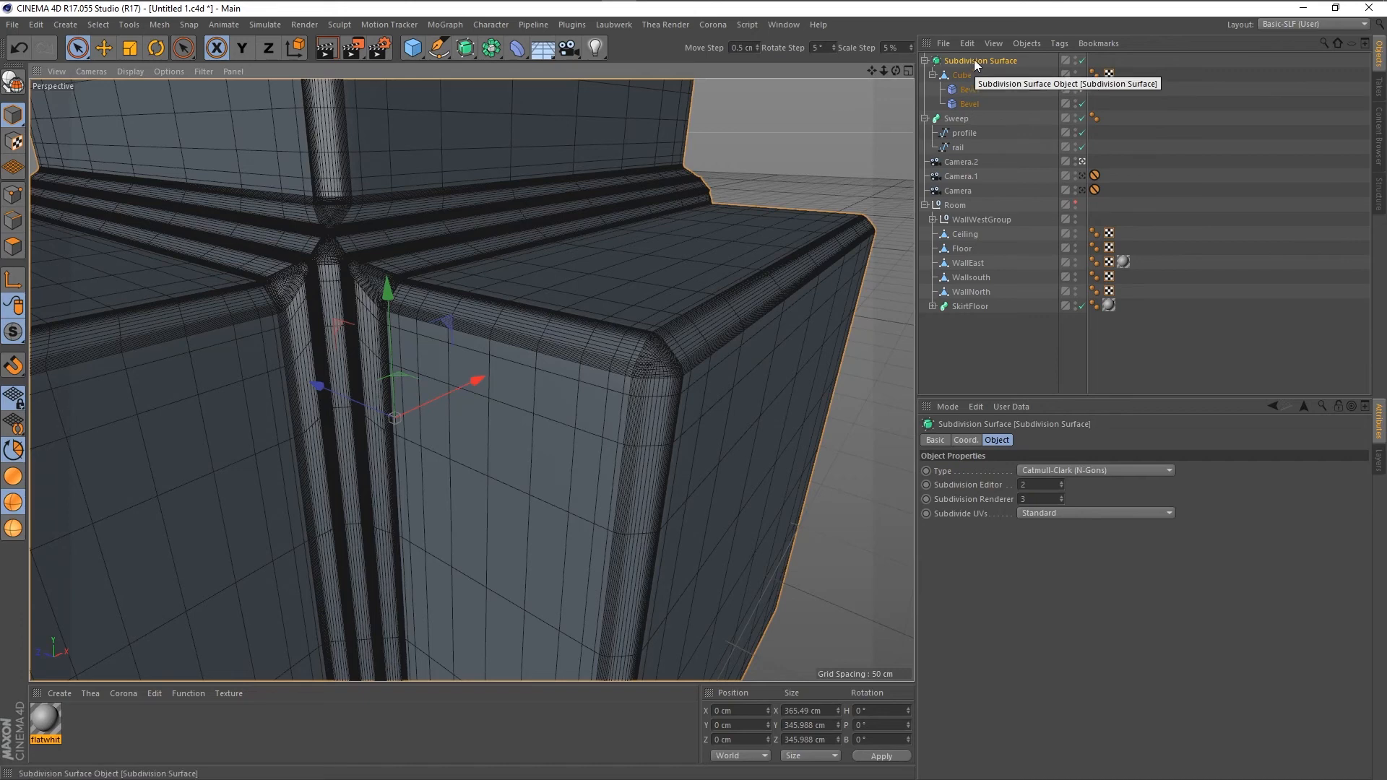
Review the options of both Bevel deformers and compare the mesh with the Subdivision Surface off and on.
click(973, 92)
click(972, 107)
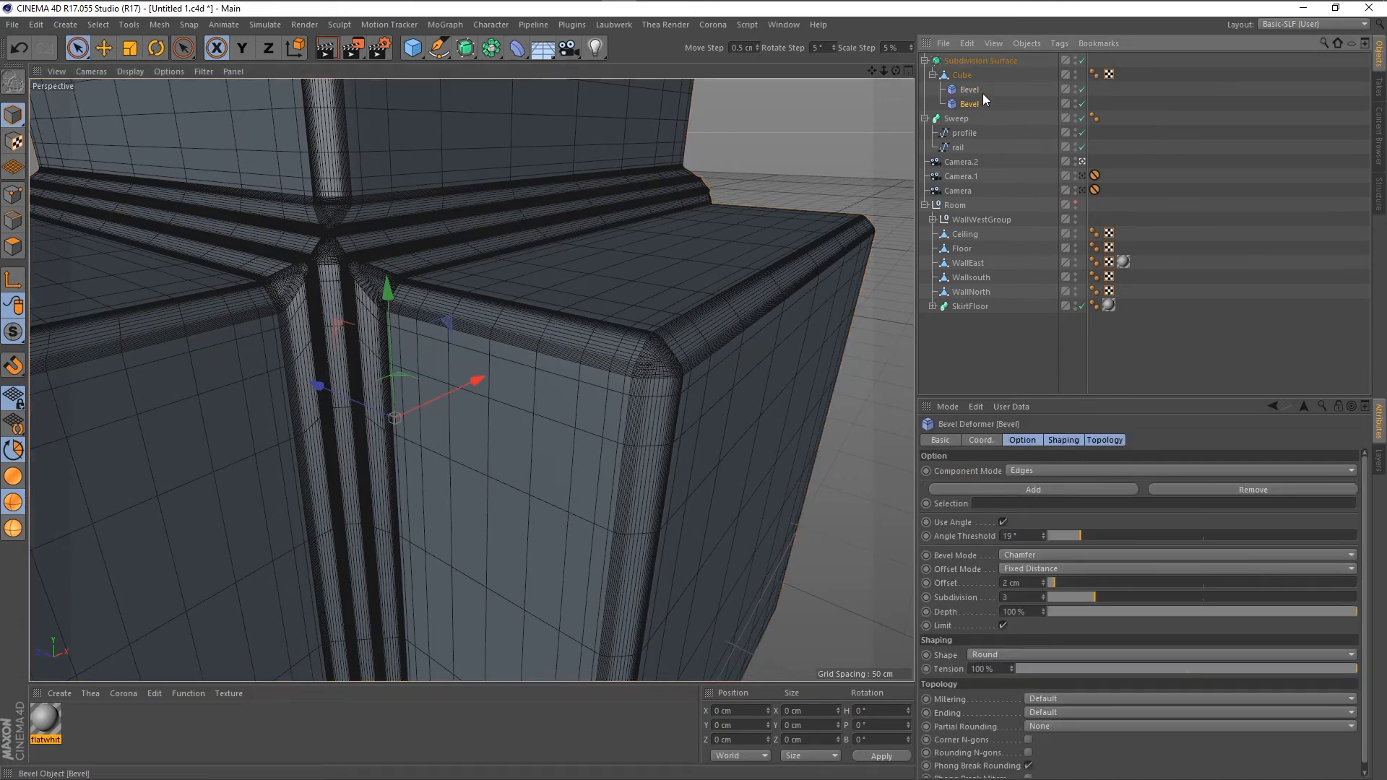
click(980, 90)
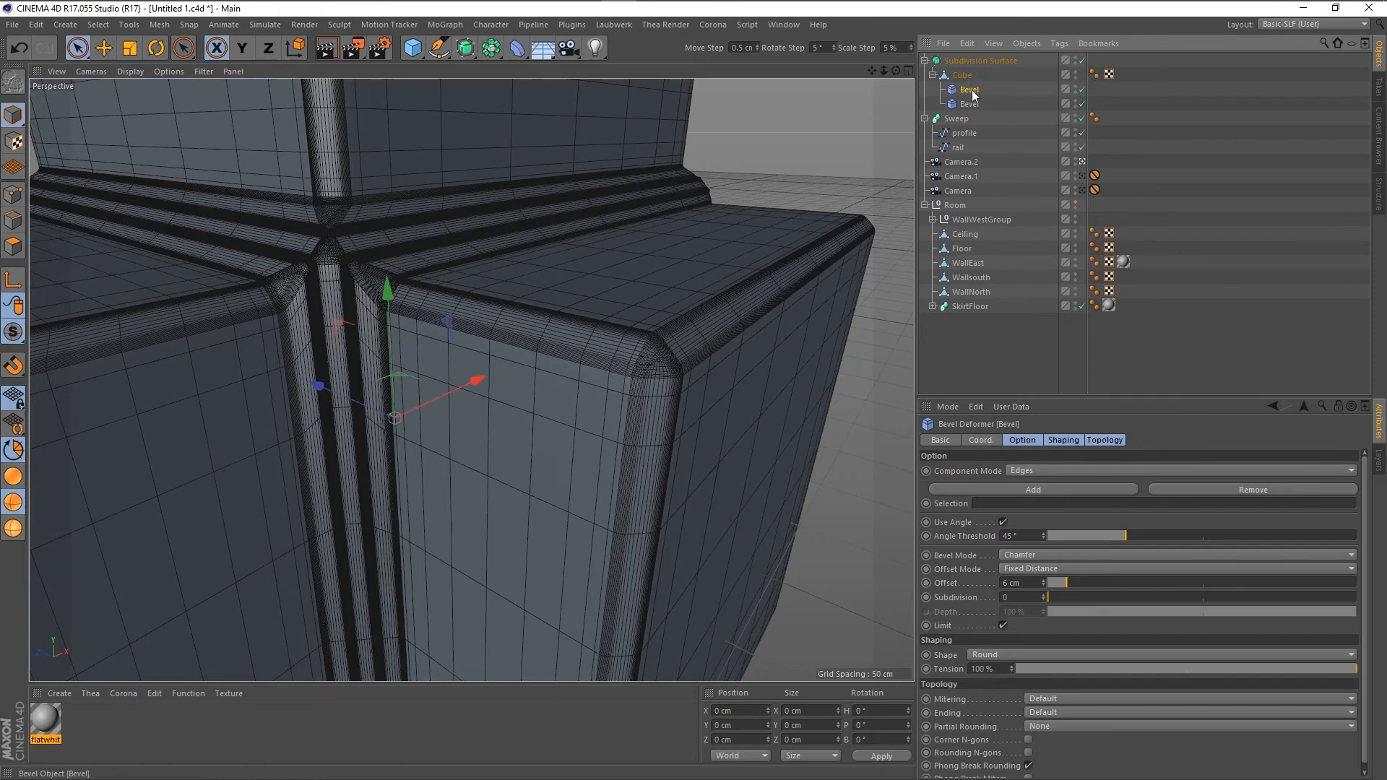
click(969, 104)
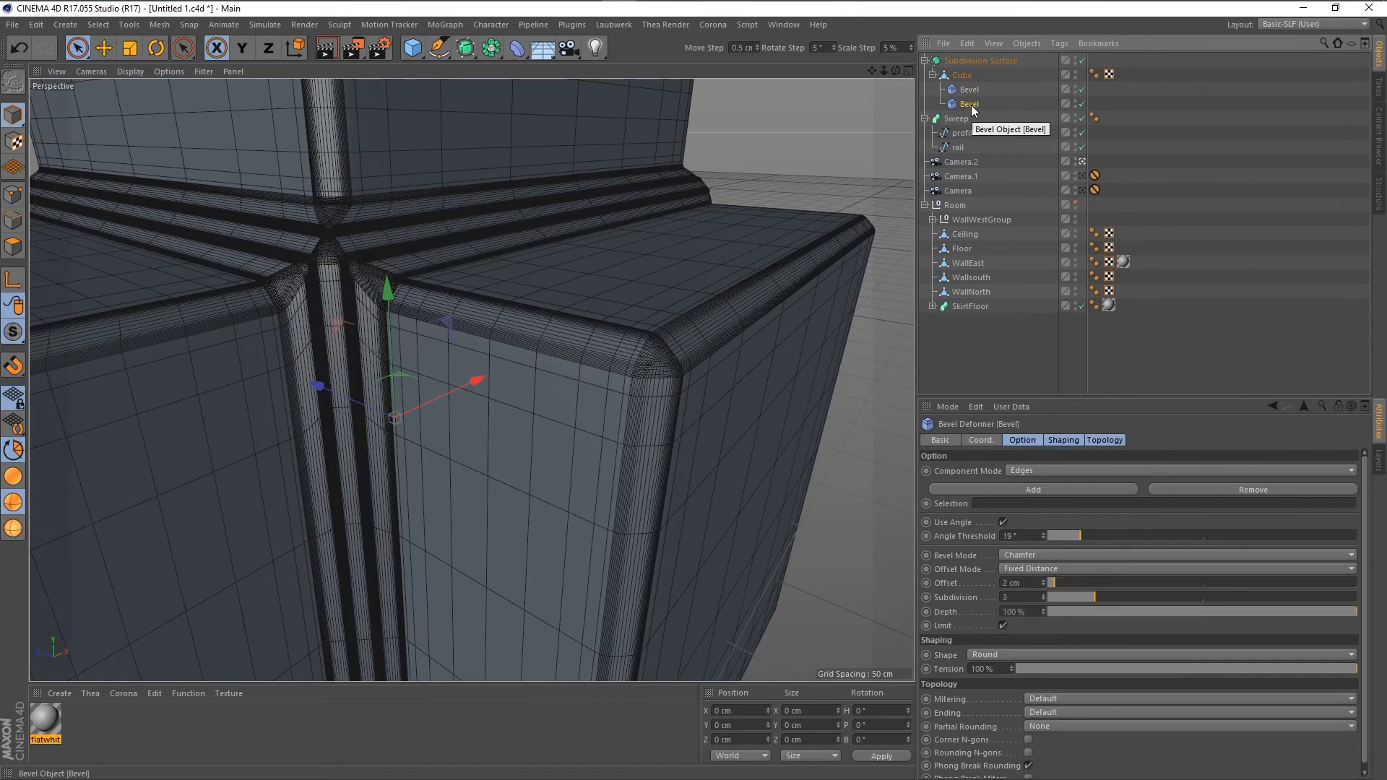
key(q)
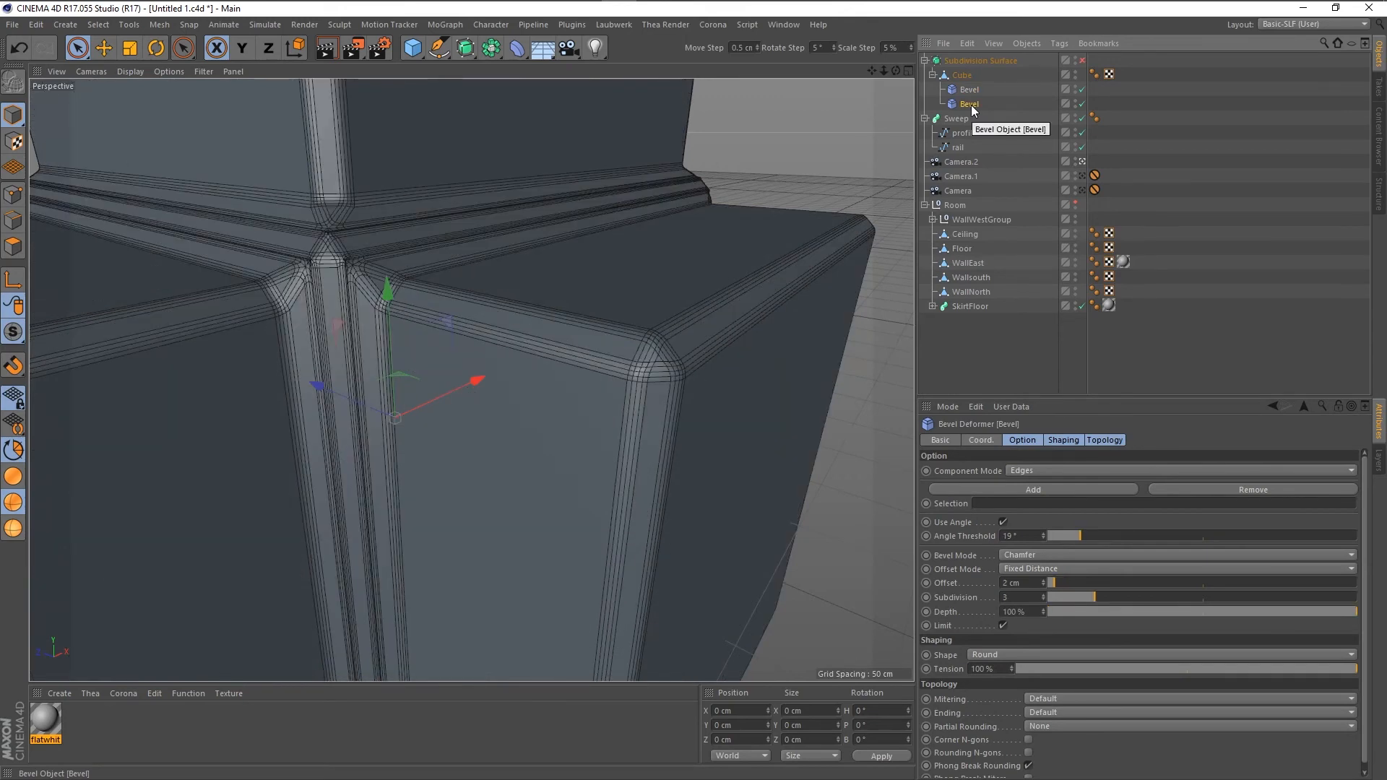
key(q)
key(q)
key(q)
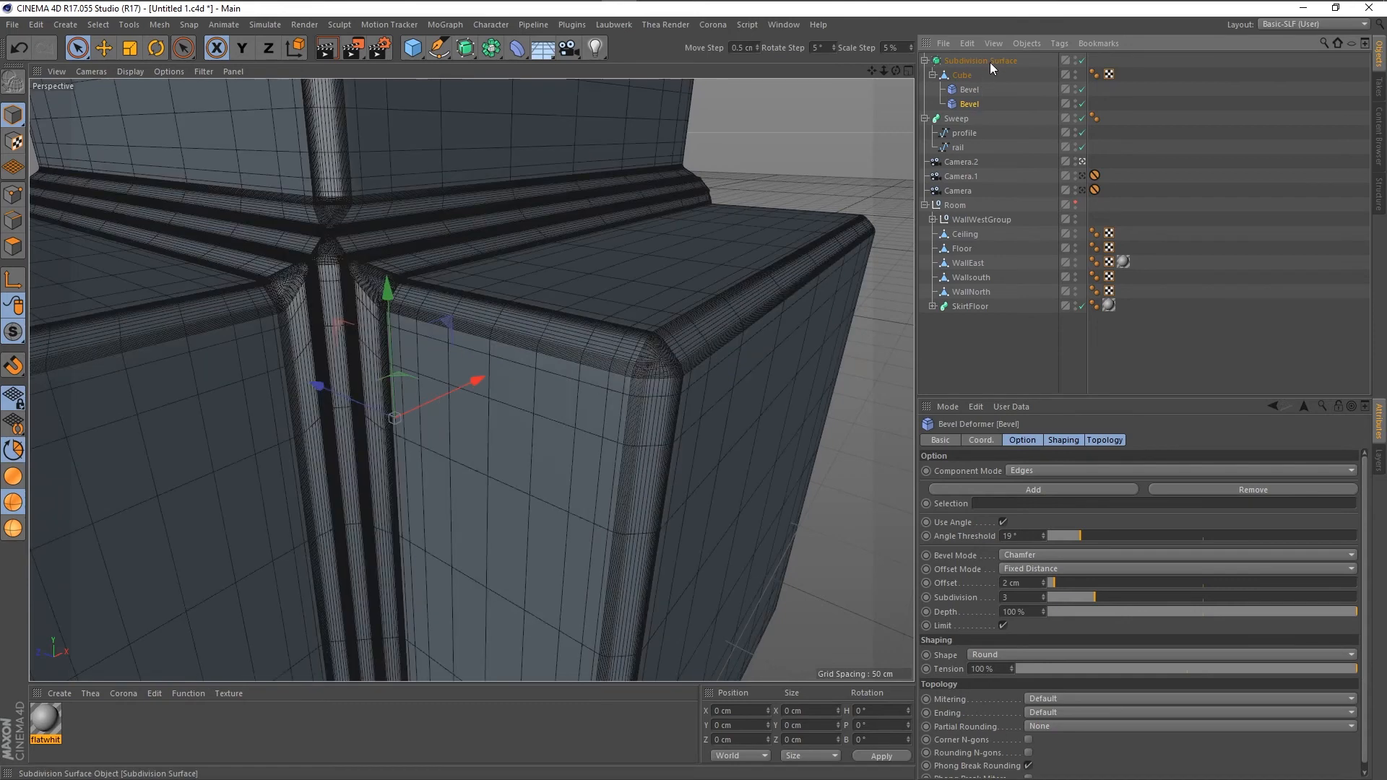
key(q)
key(q)
Disable the upper Bevel deformer and keep only the lower one enabled under the Cube.
click(1082, 103)
click(1082, 89)
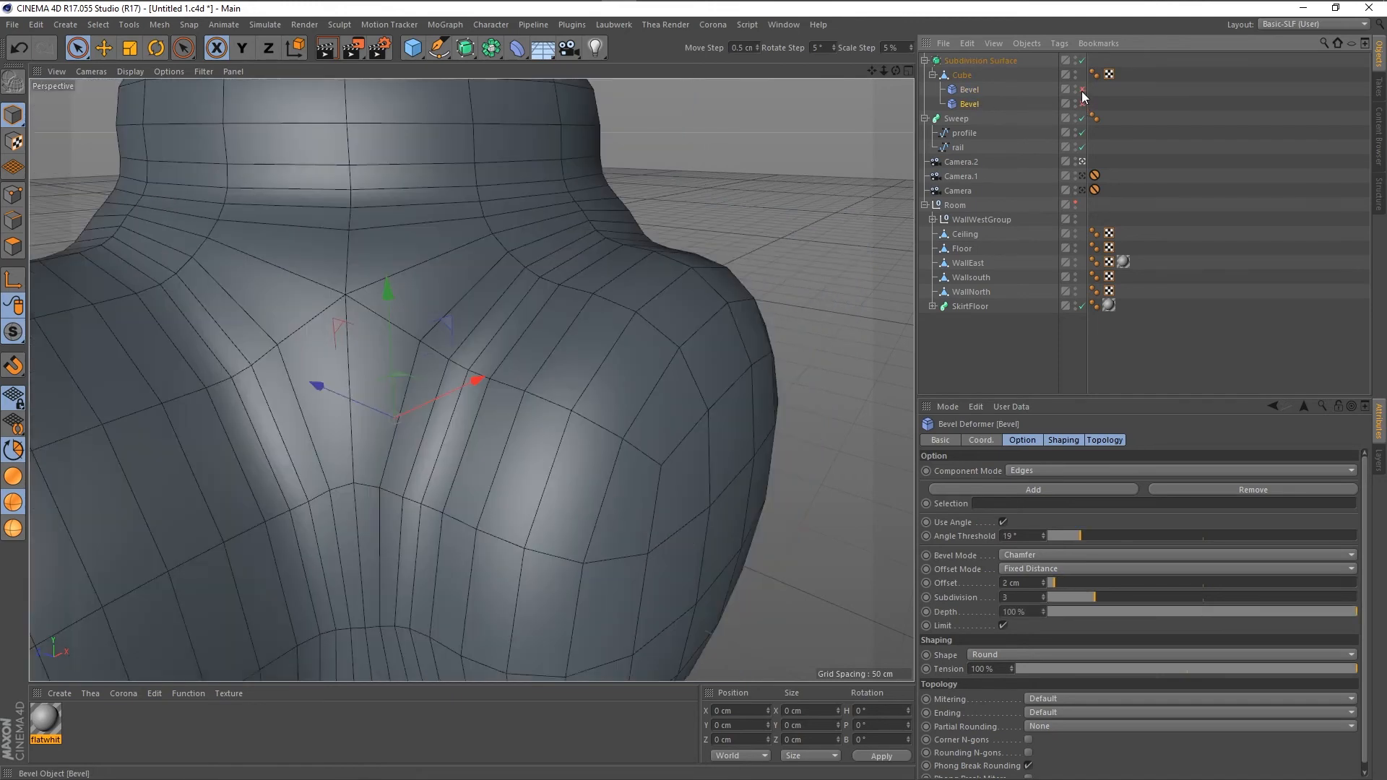
click(1082, 91)
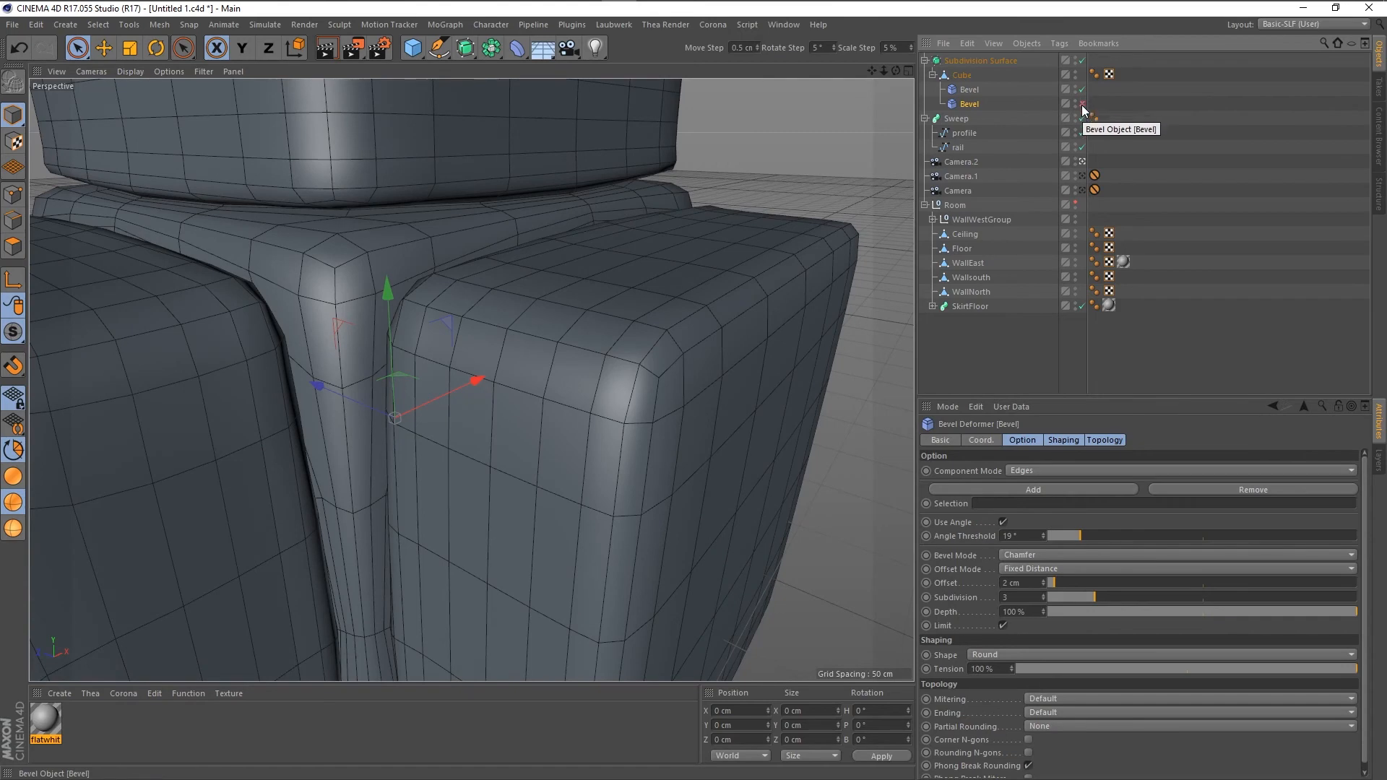
click(1083, 104)
click(1083, 92)
Raise the lower Bevel deformer's offset to 34 cm and check the softened shape from other angles.
scroll(884, 184, down, 4)
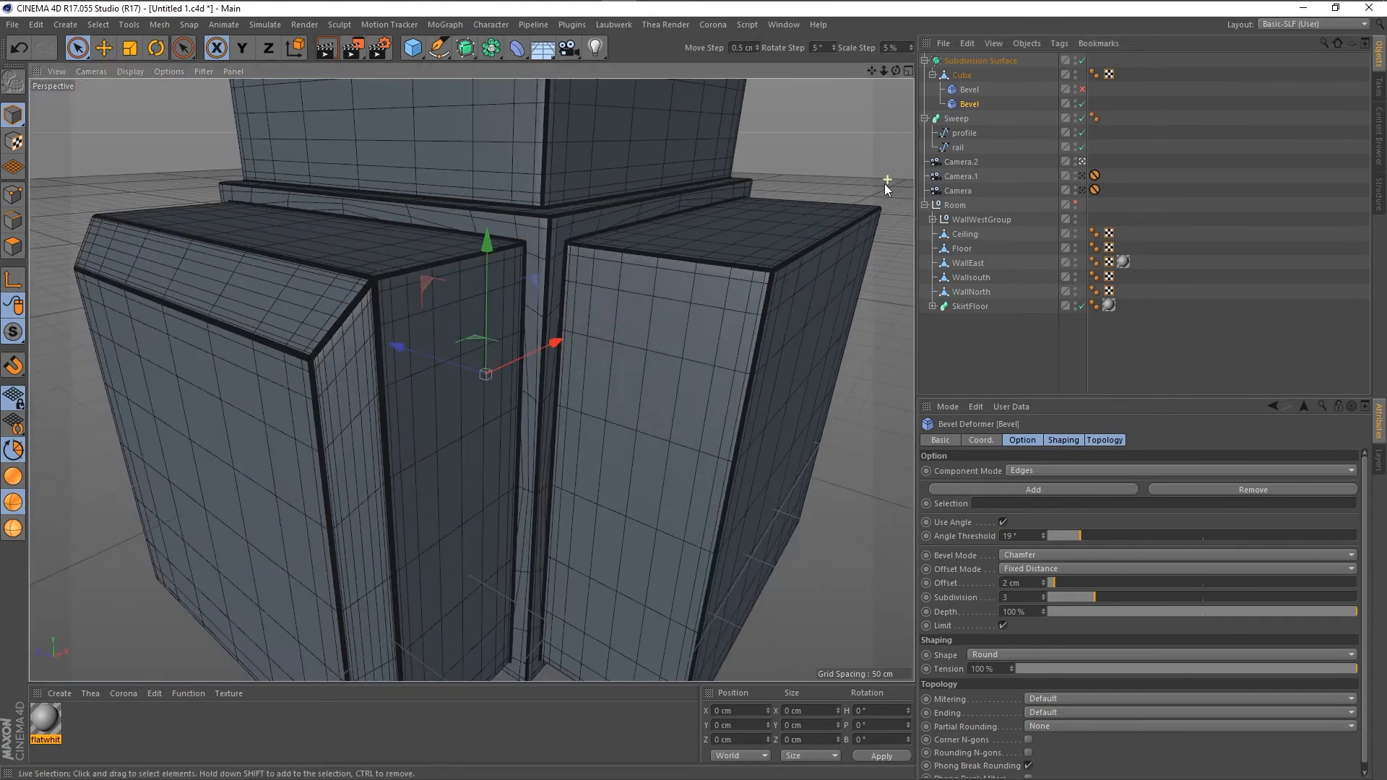
alt+right_drag(626, 397, 586, 452)
alt+drag(605, 286, 613, 338)
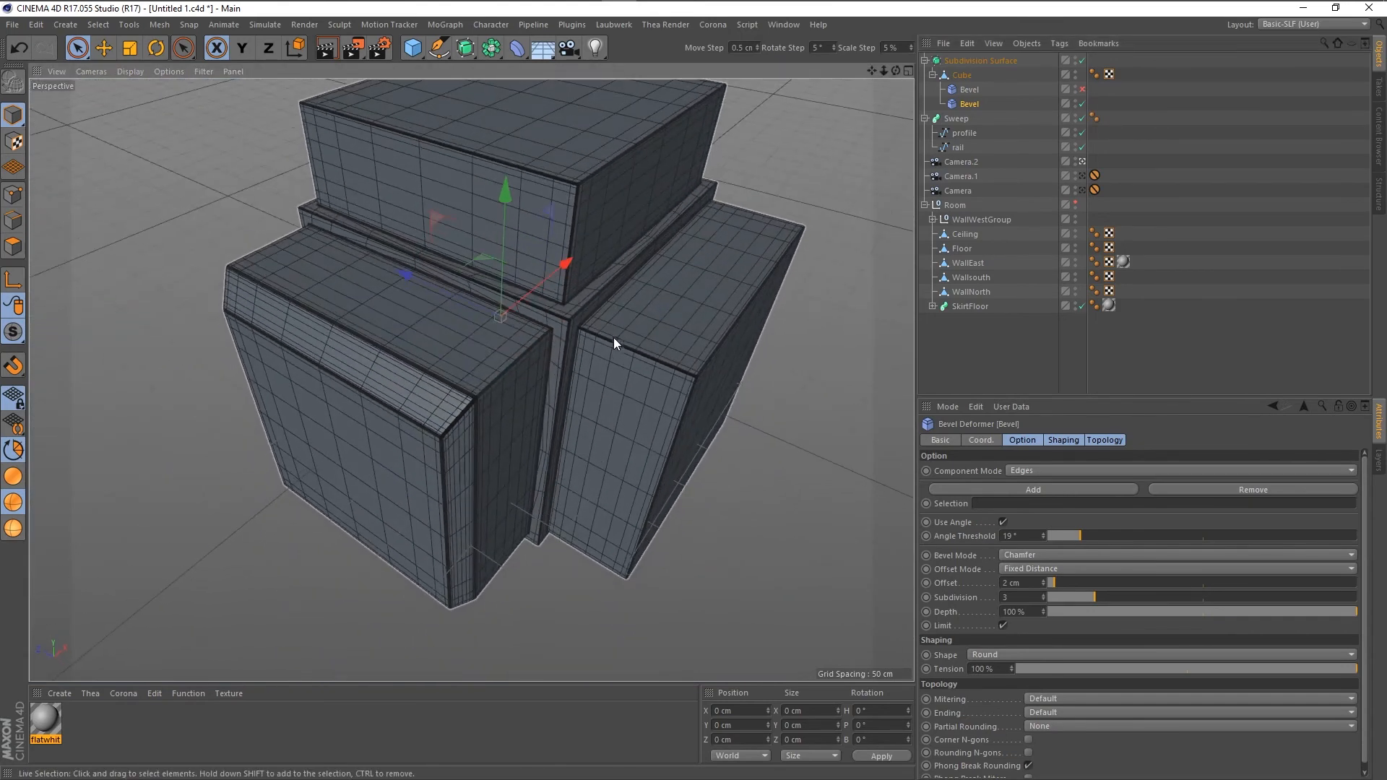
scroll(676, 190, up, 1)
scroll(566, 422, down, 1)
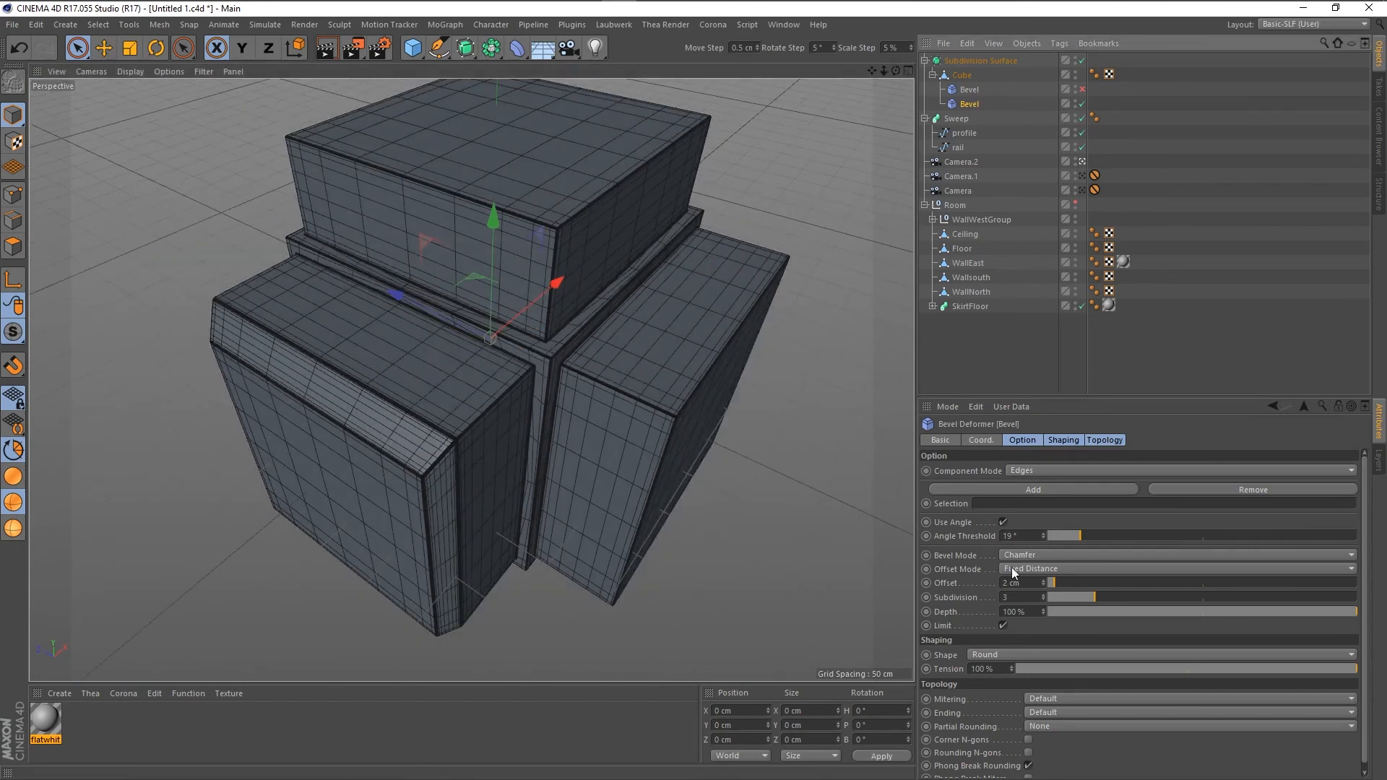
drag(1044, 582, 1044, 582)
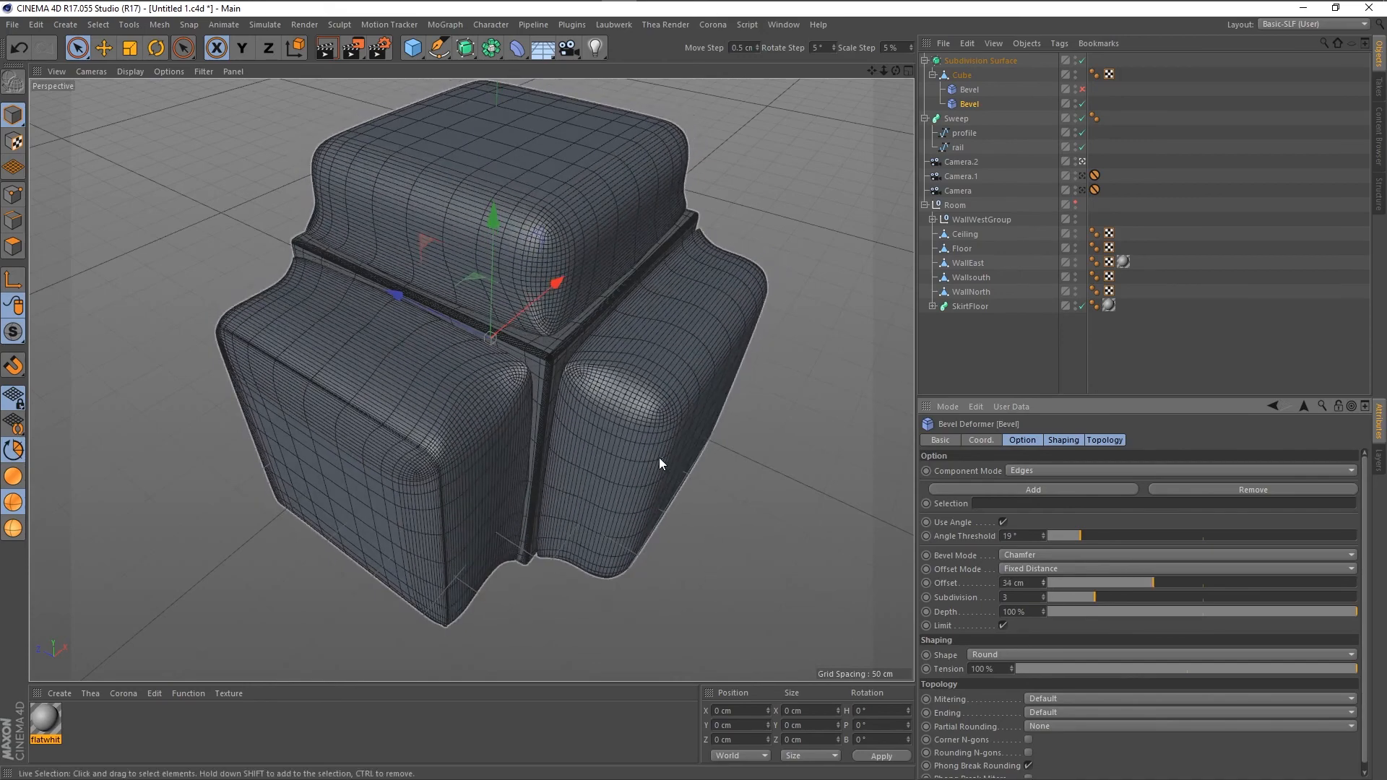
scroll(659, 458, up, 3)
alt+drag(552, 437, 596, 410)
scroll(596, 410, down, 3)
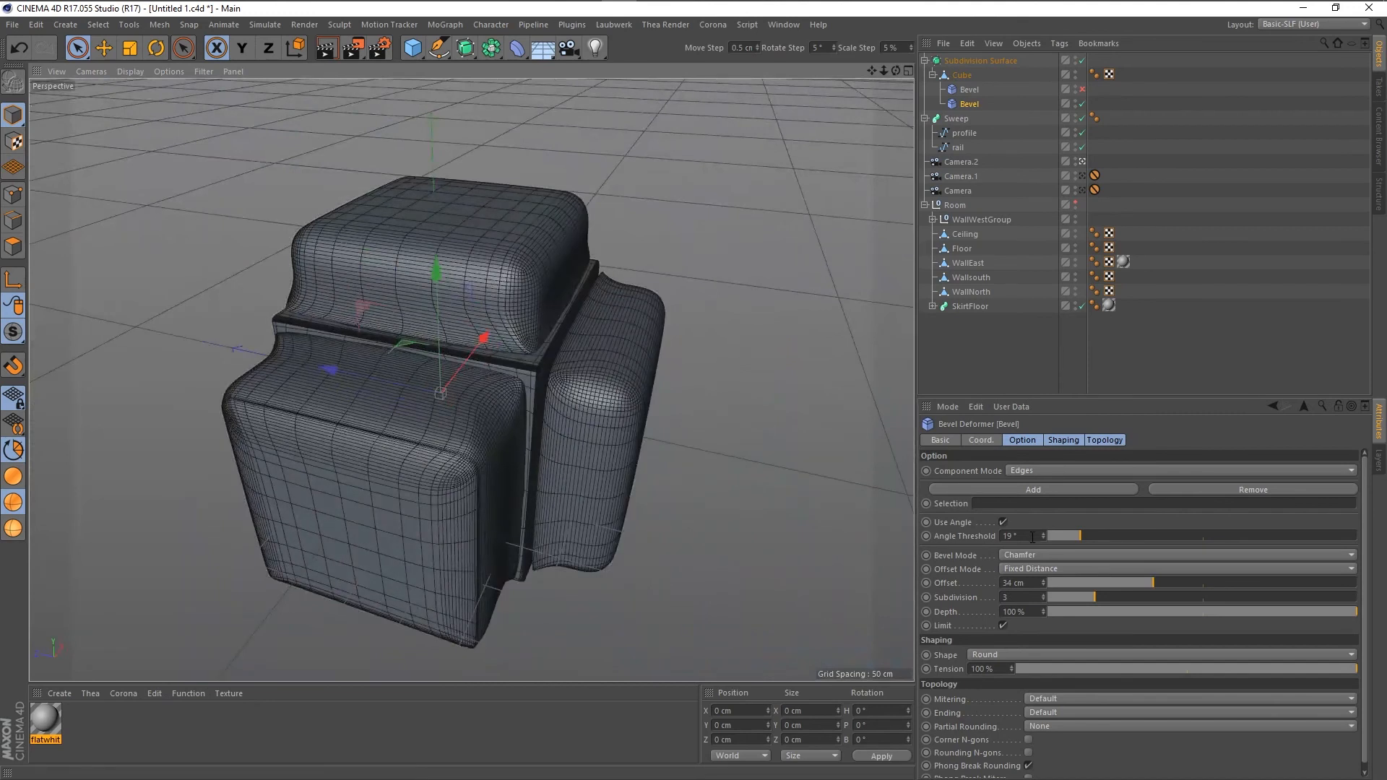
Collapse the Subdivision Surface hierarchy and select the Subdivision Surface object.
click(732, 342)
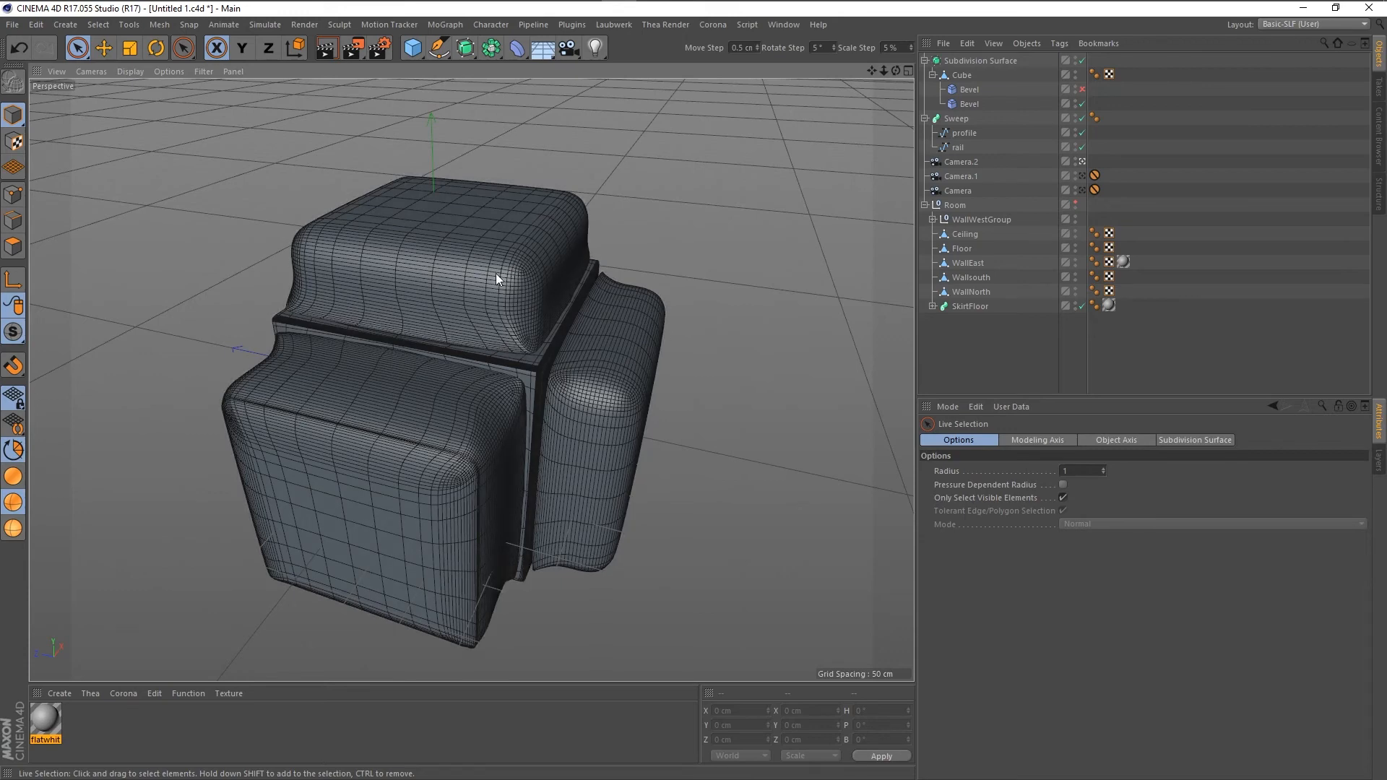
scroll(316, 298, down, 3)
click(333, 308)
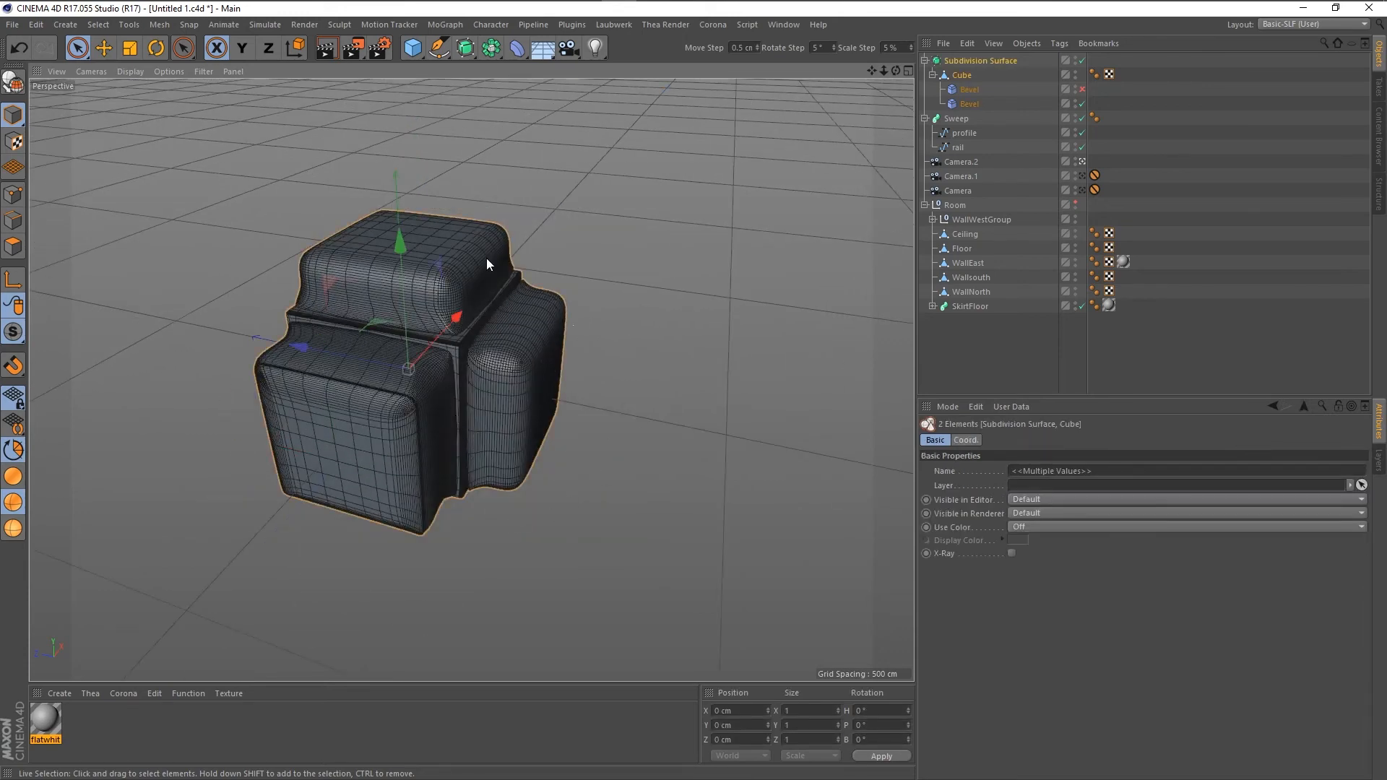
click(925, 60)
click(948, 63)
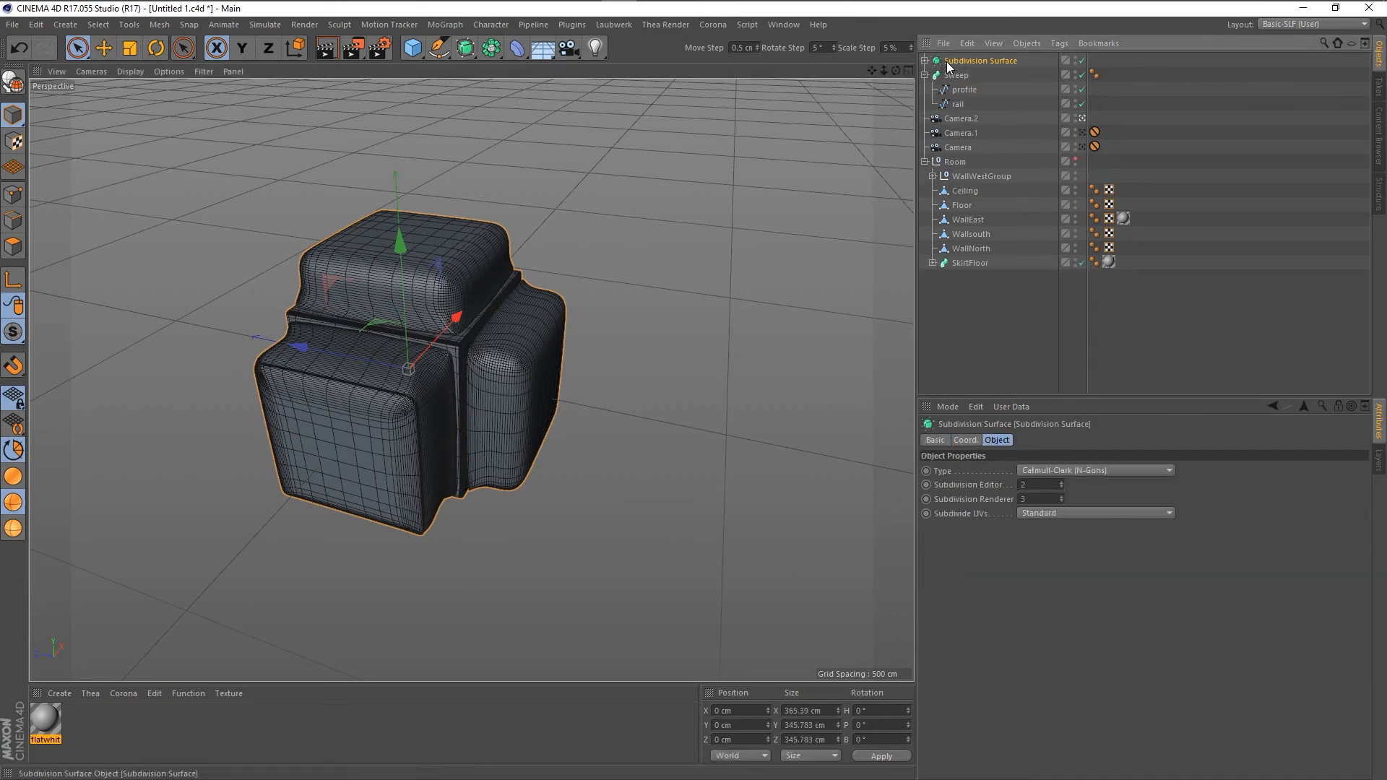
click(445, 25)
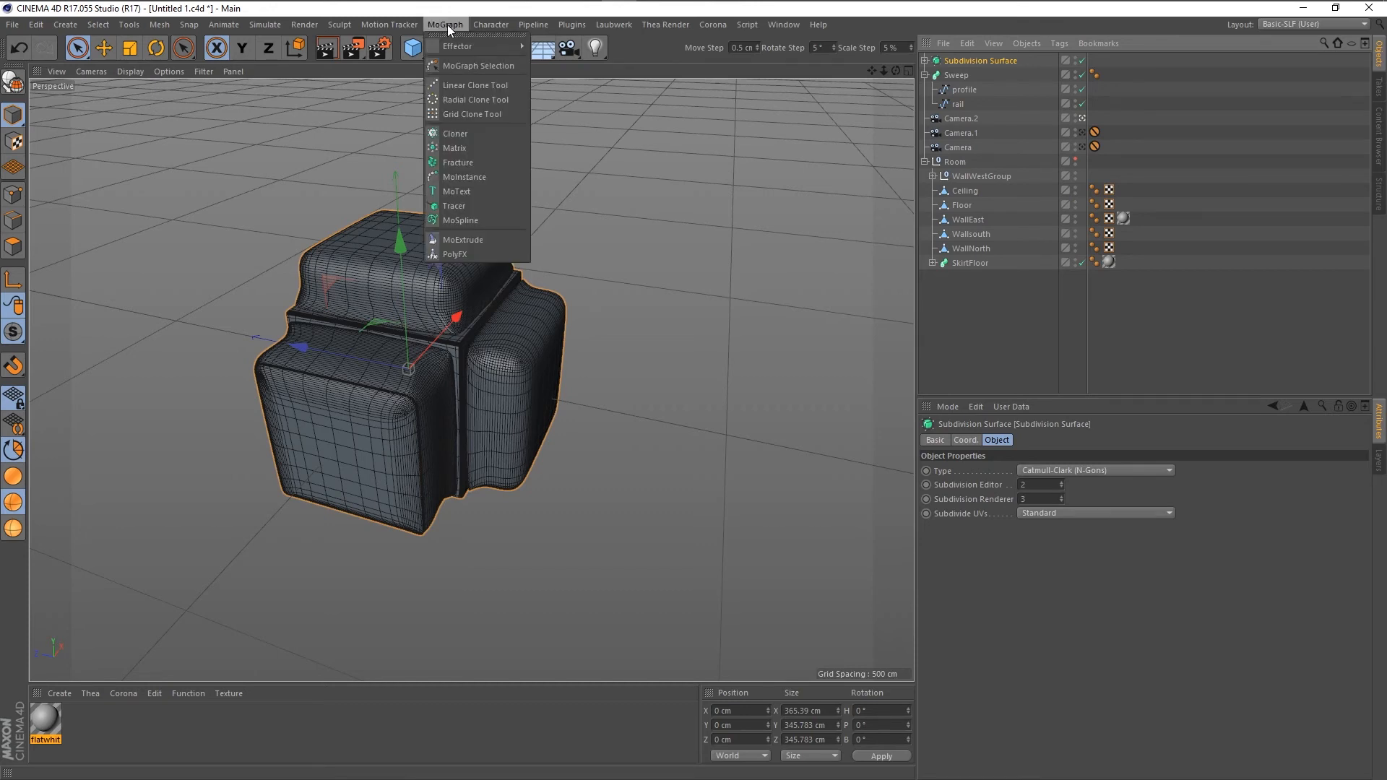
click(448, 24)
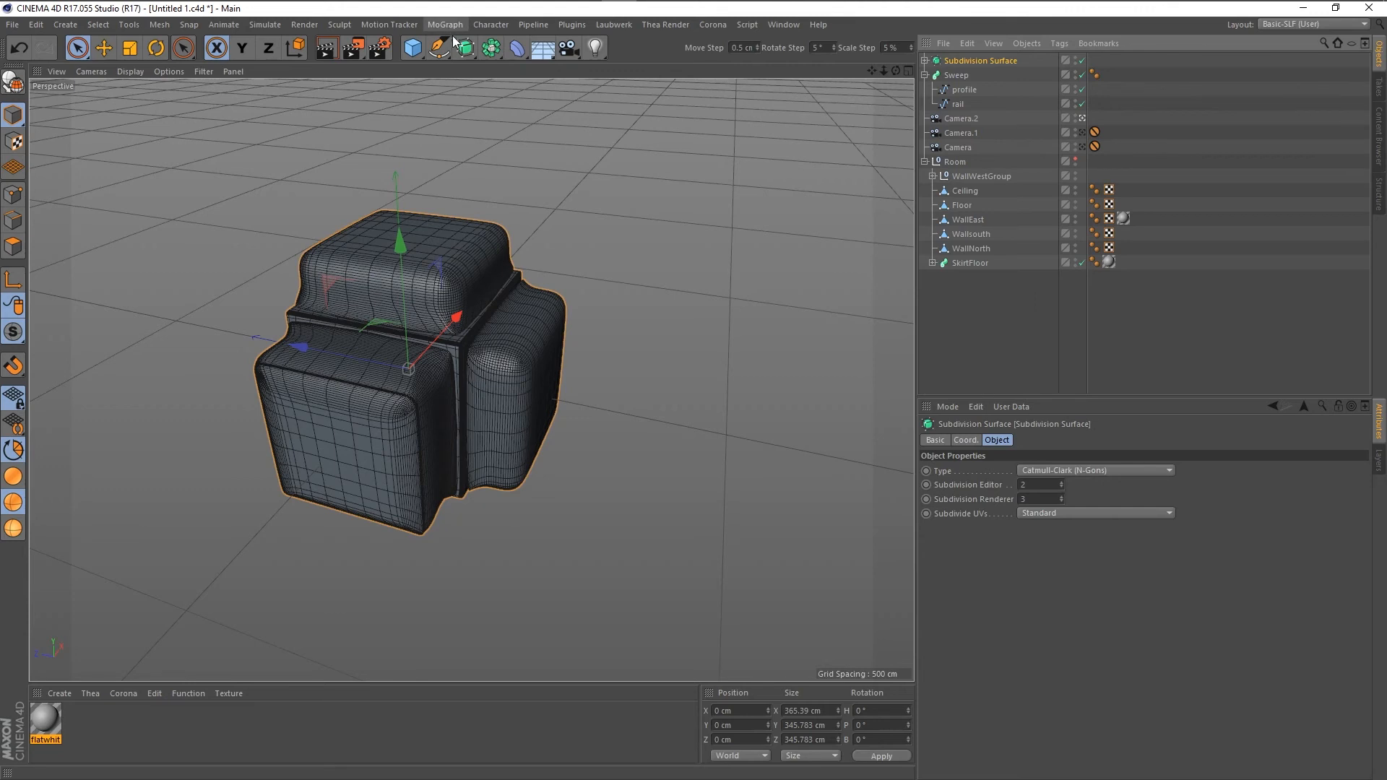
click(492, 48)
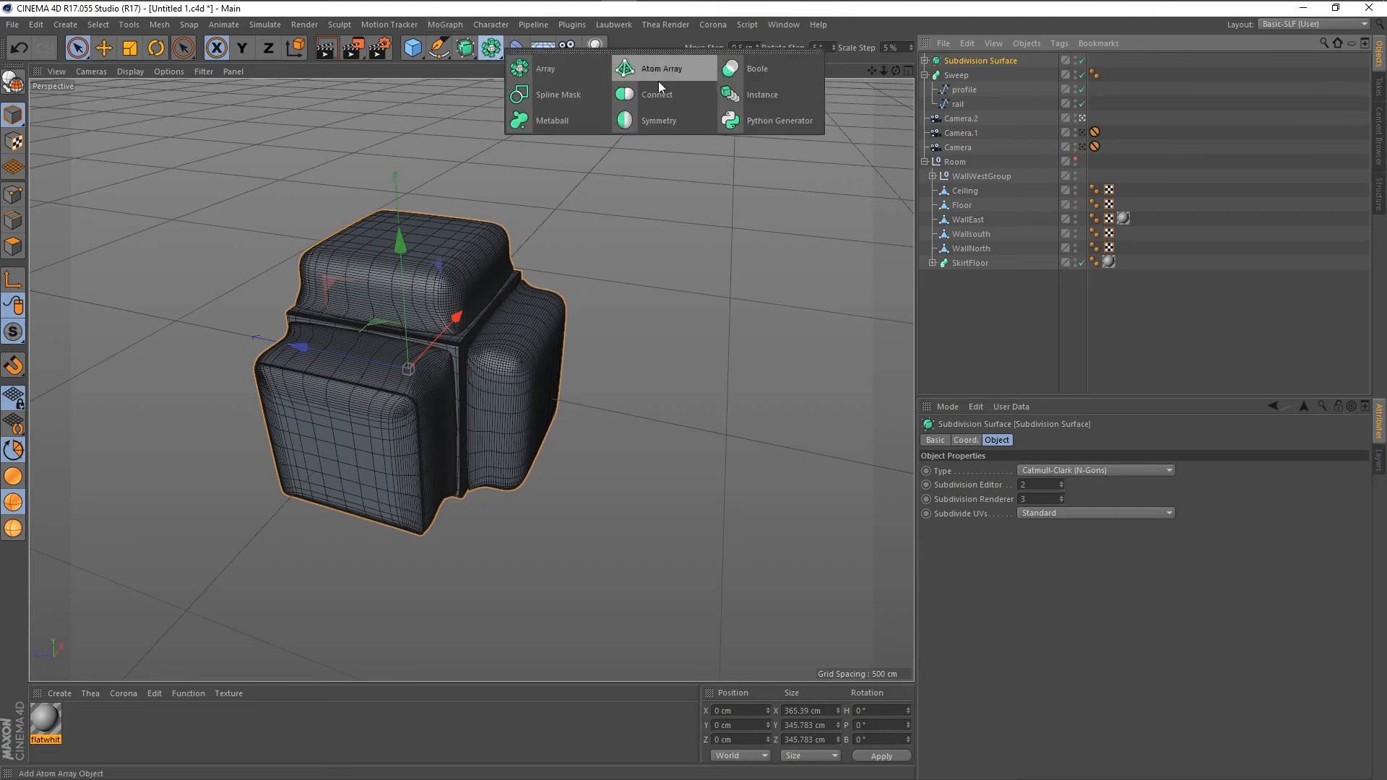
click(732, 96)
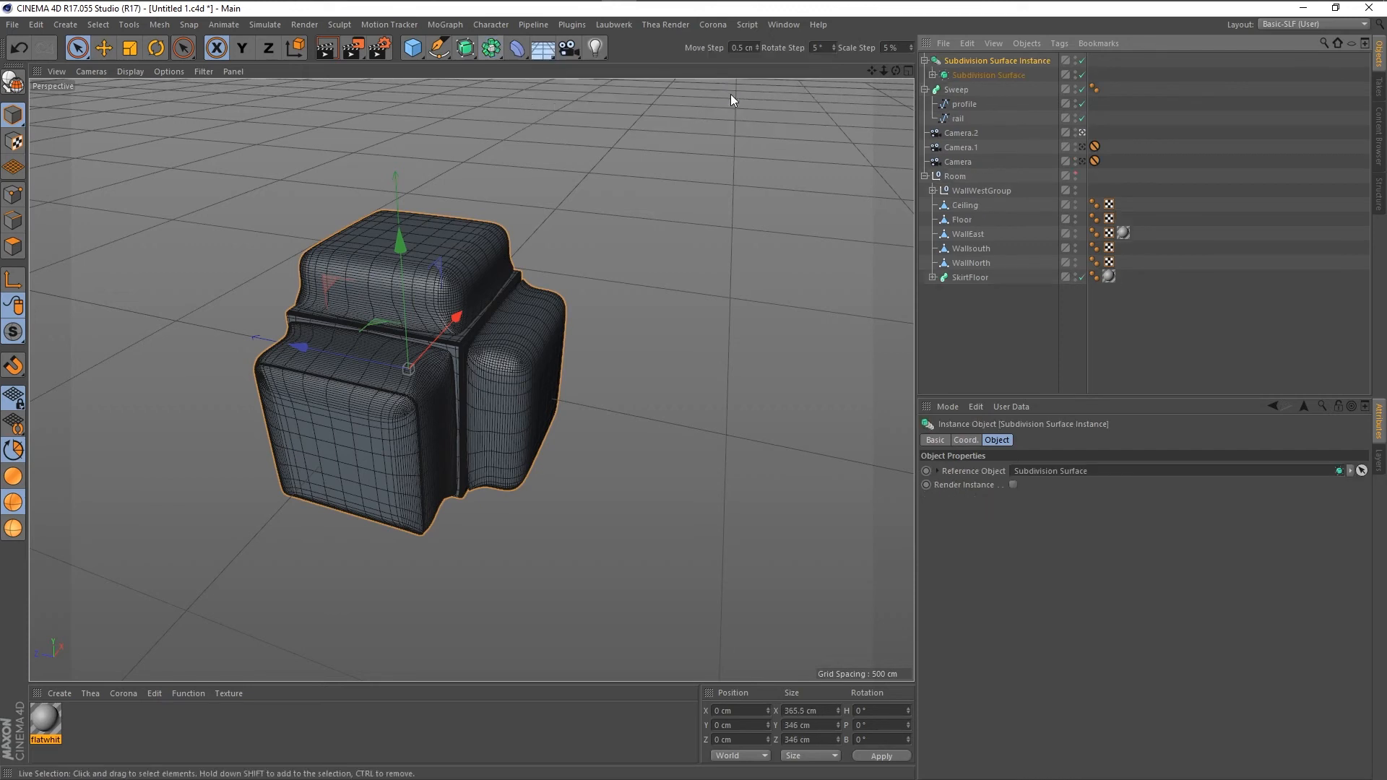
key(ctrl+z)
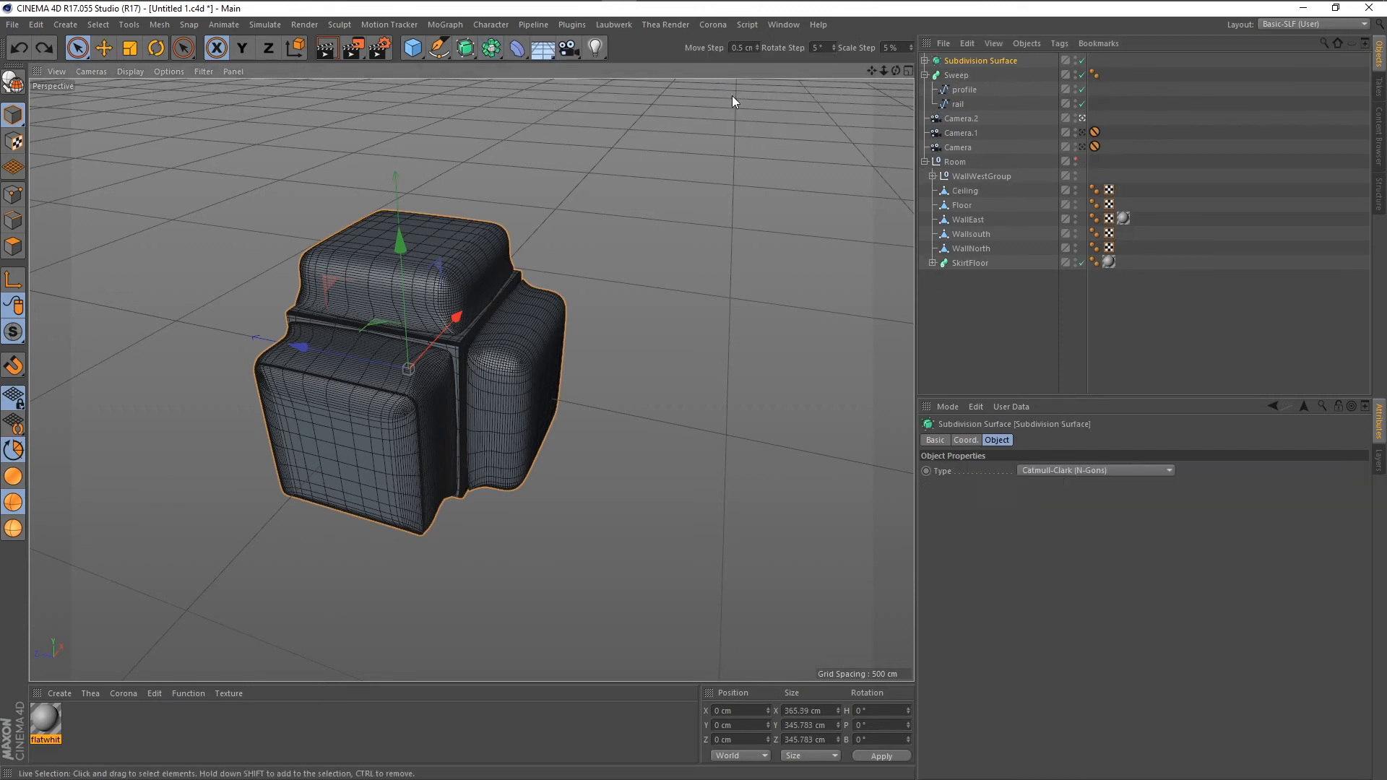
click(491, 49)
key(ctrl+z)
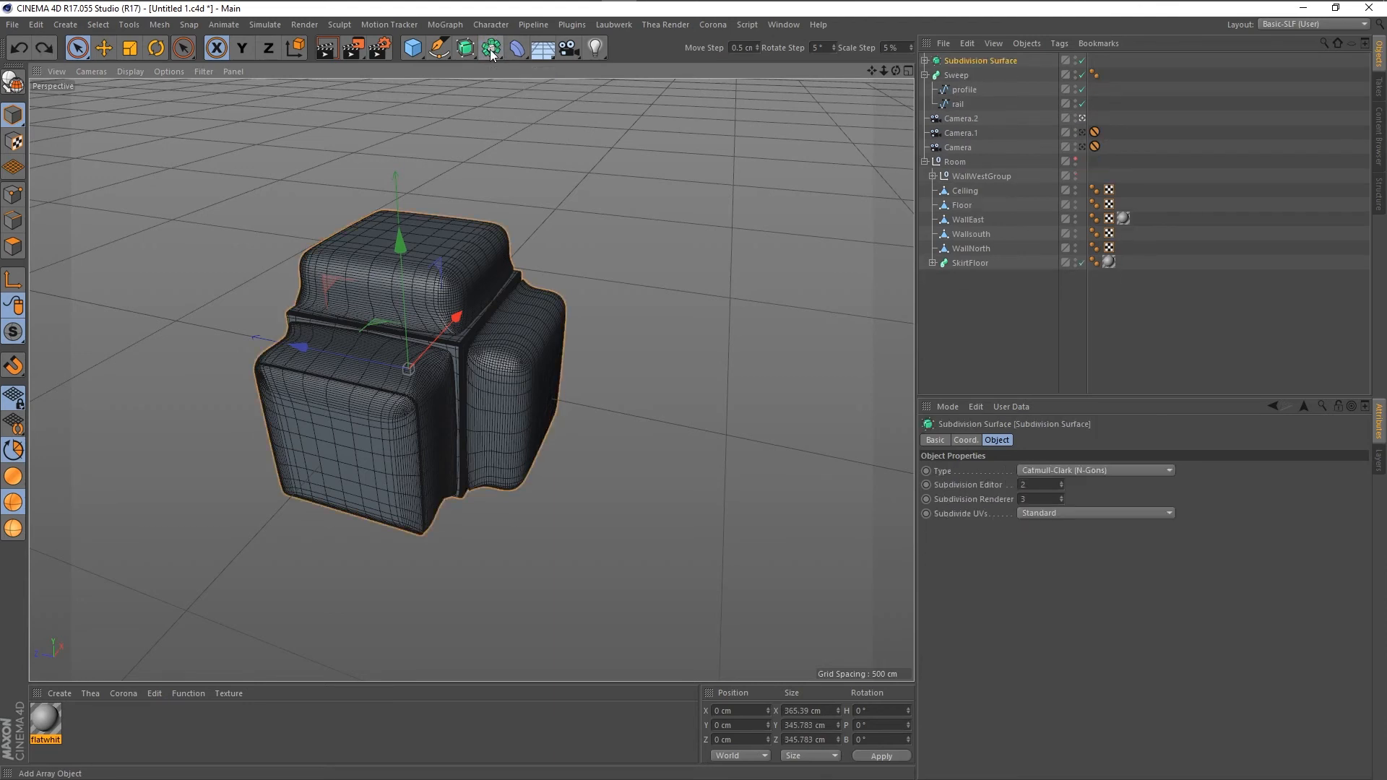
click(491, 51)
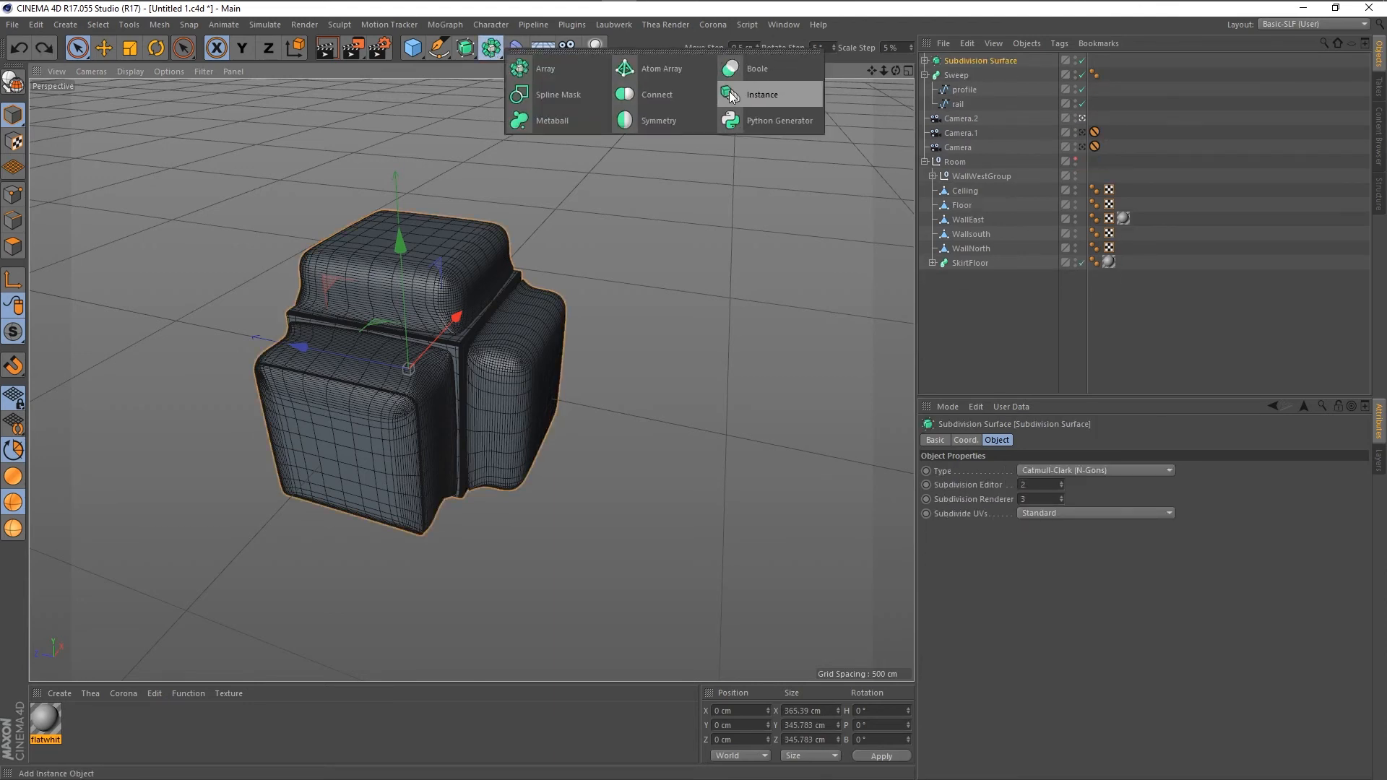
click(824, 266)
Create an Instance object that references the Subdivision Surface object, placed beside it in the hierarchy.
click(979, 60)
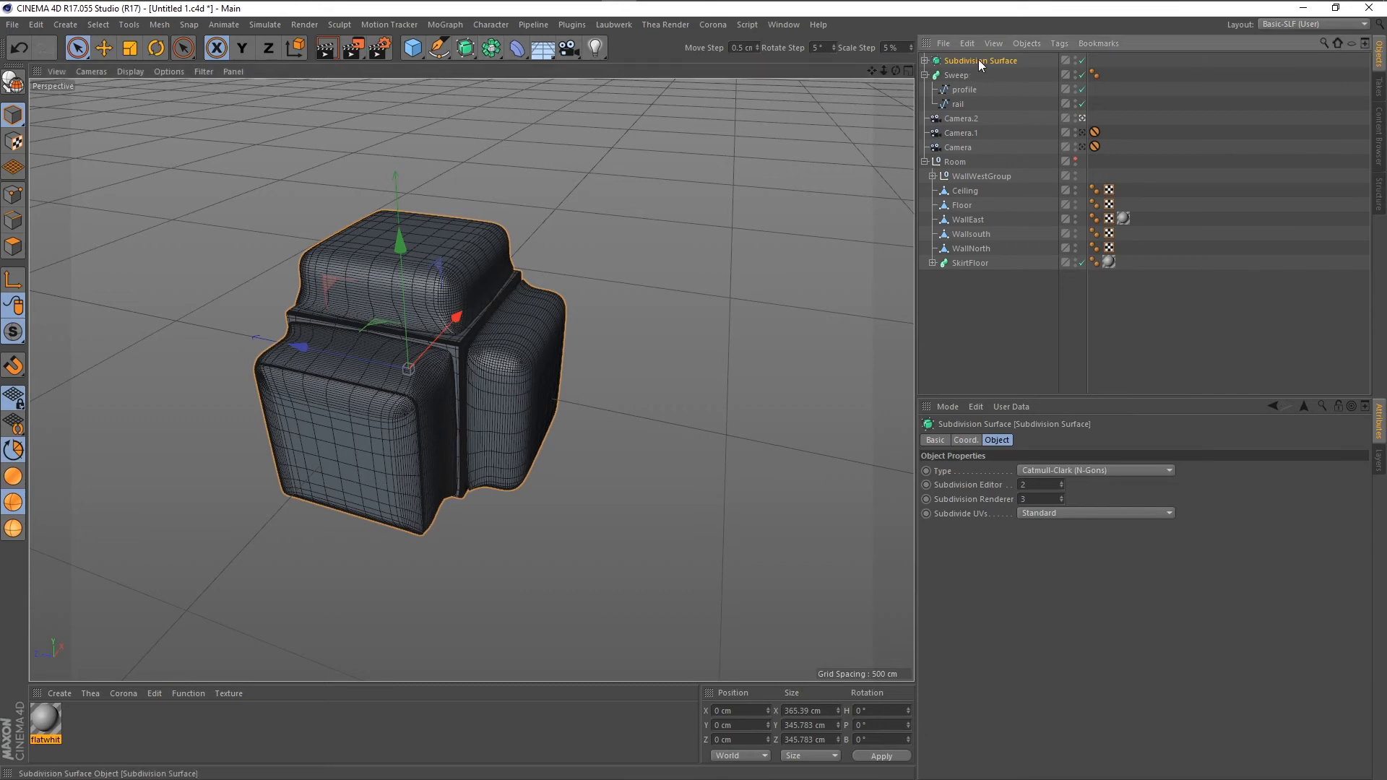
click(491, 49)
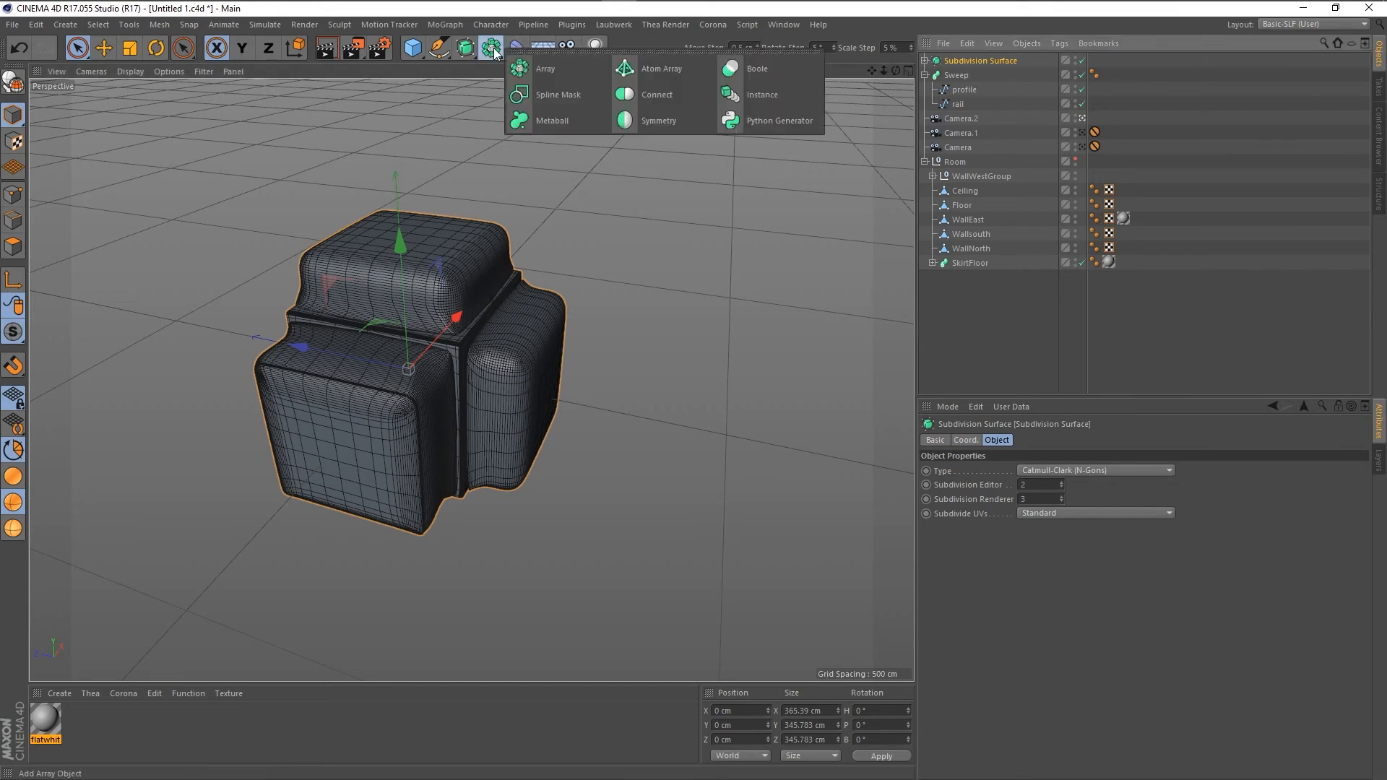
click(745, 101)
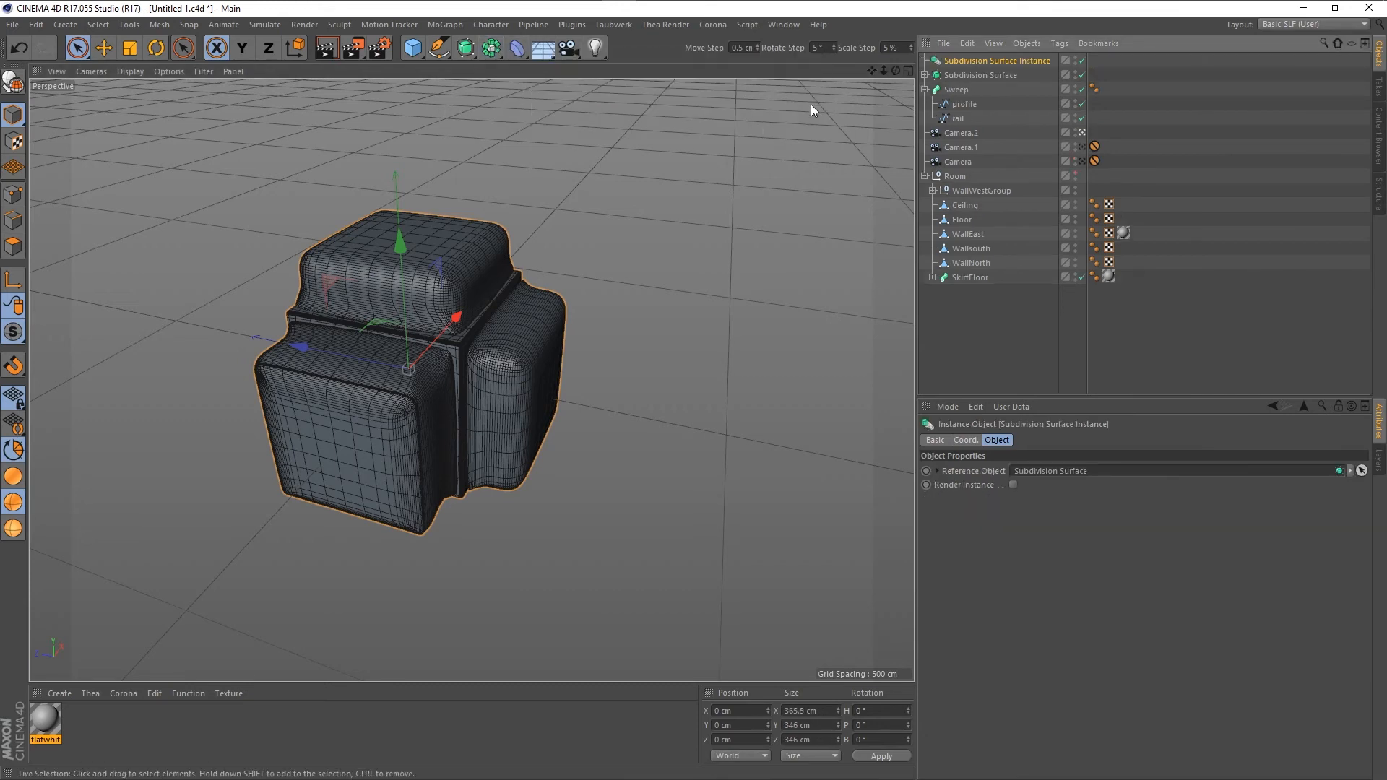
Disable the original Subdivision Surface and move its instance along the X axis to 910 cm.
click(979, 75)
click(1082, 75)
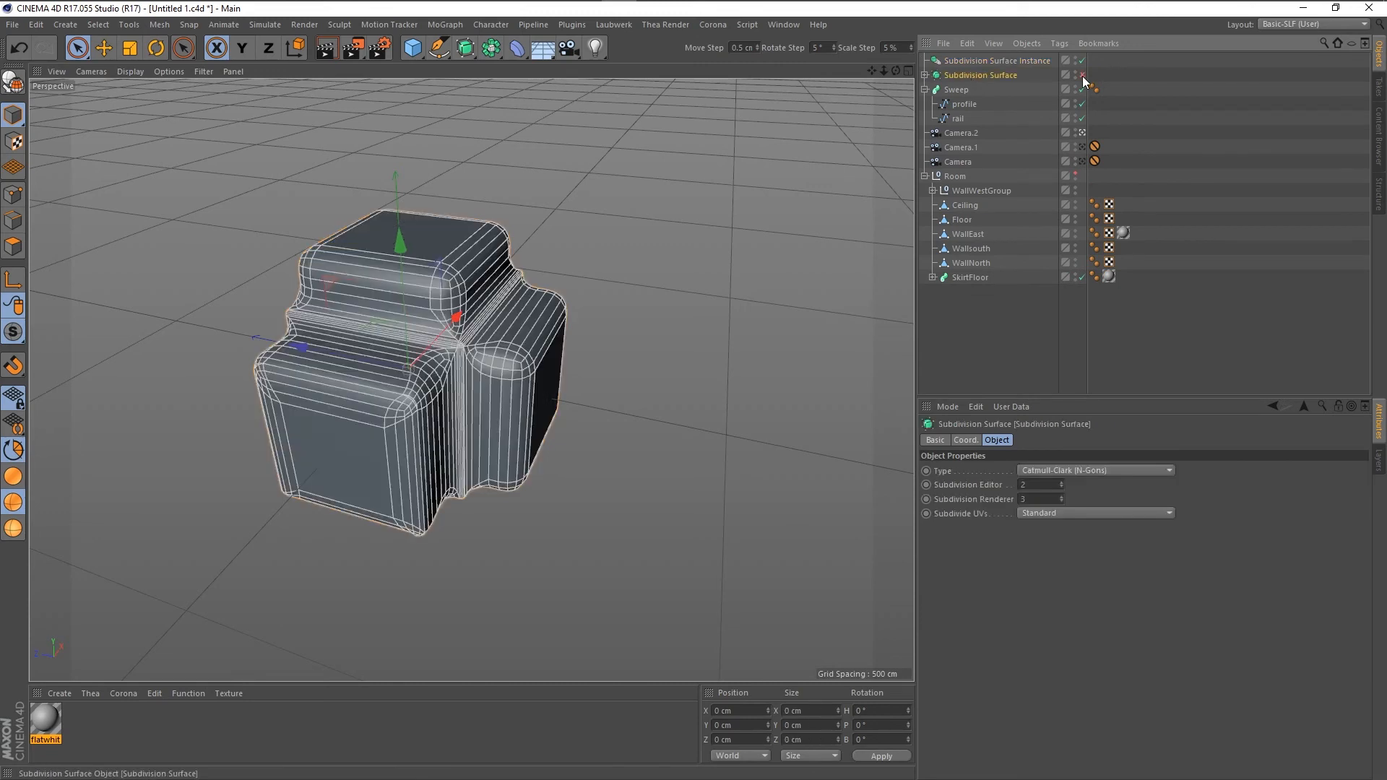
click(1009, 62)
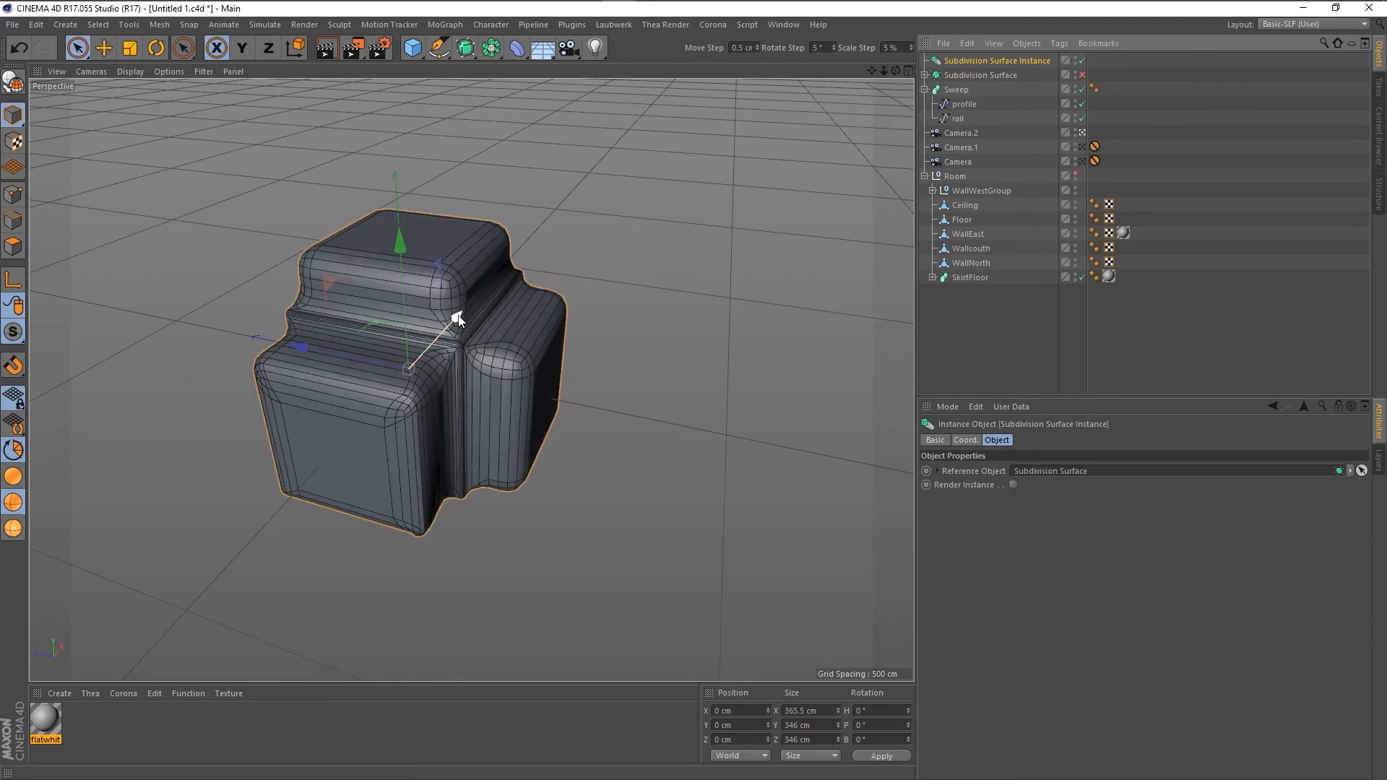
drag(458, 319, 600, 178)
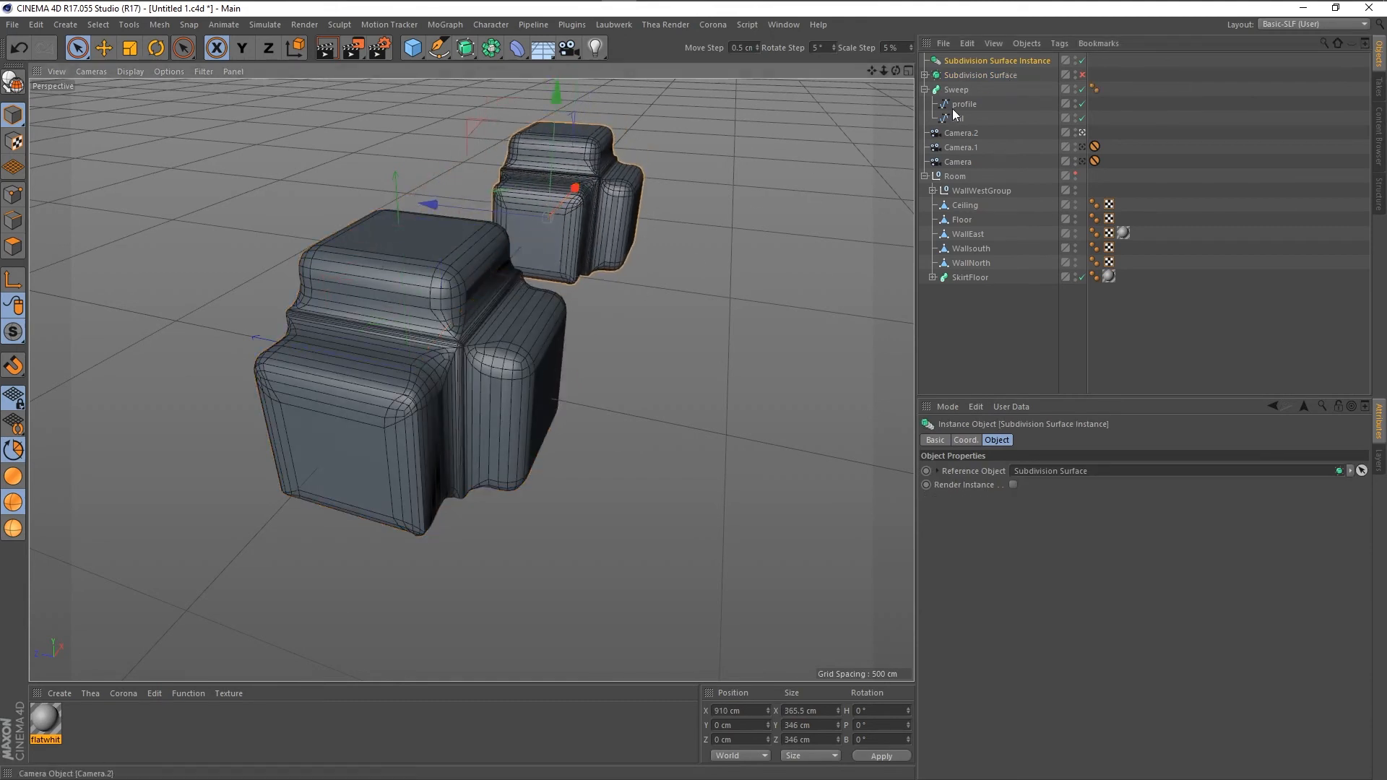
Set the enabled lower Bevel deformer's angle threshold to 20° and reduce its offset to 14 cm.
click(971, 74)
click(926, 75)
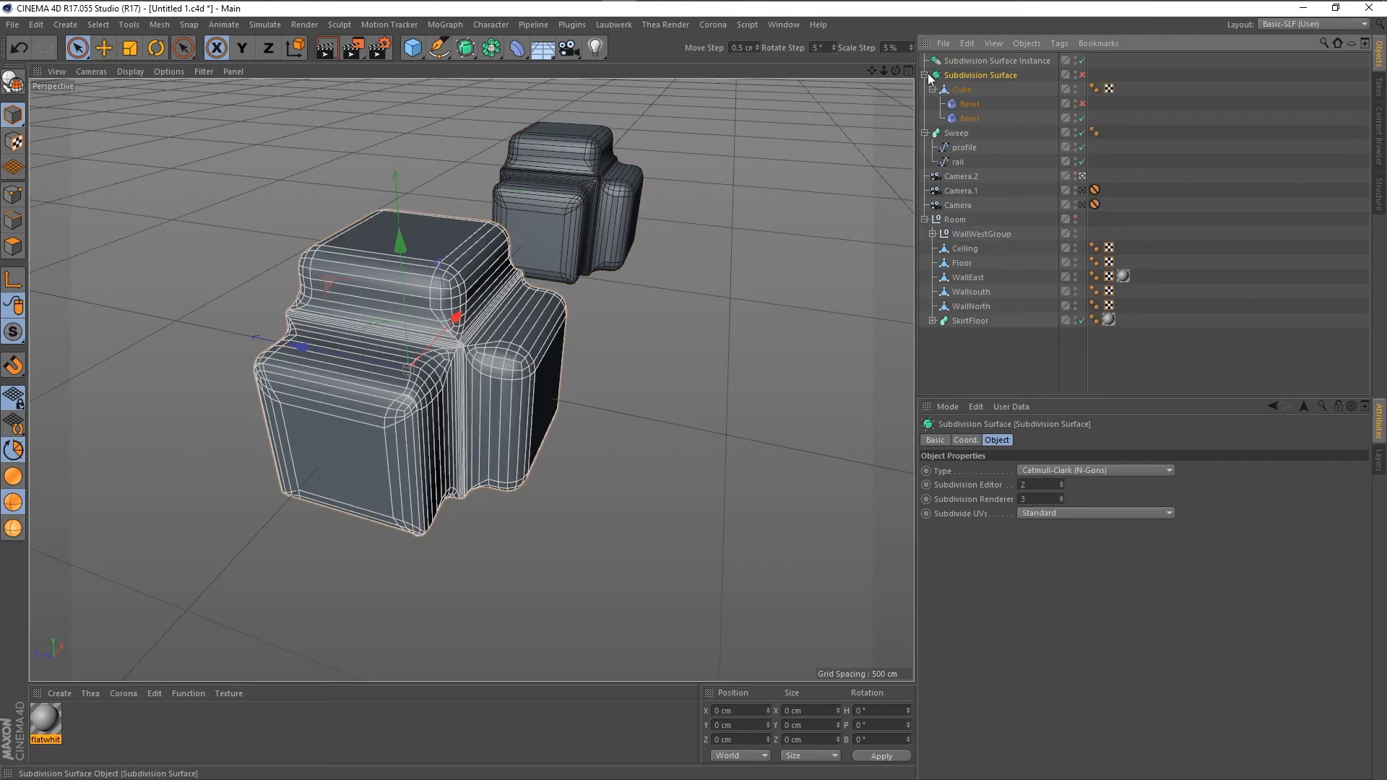
click(969, 119)
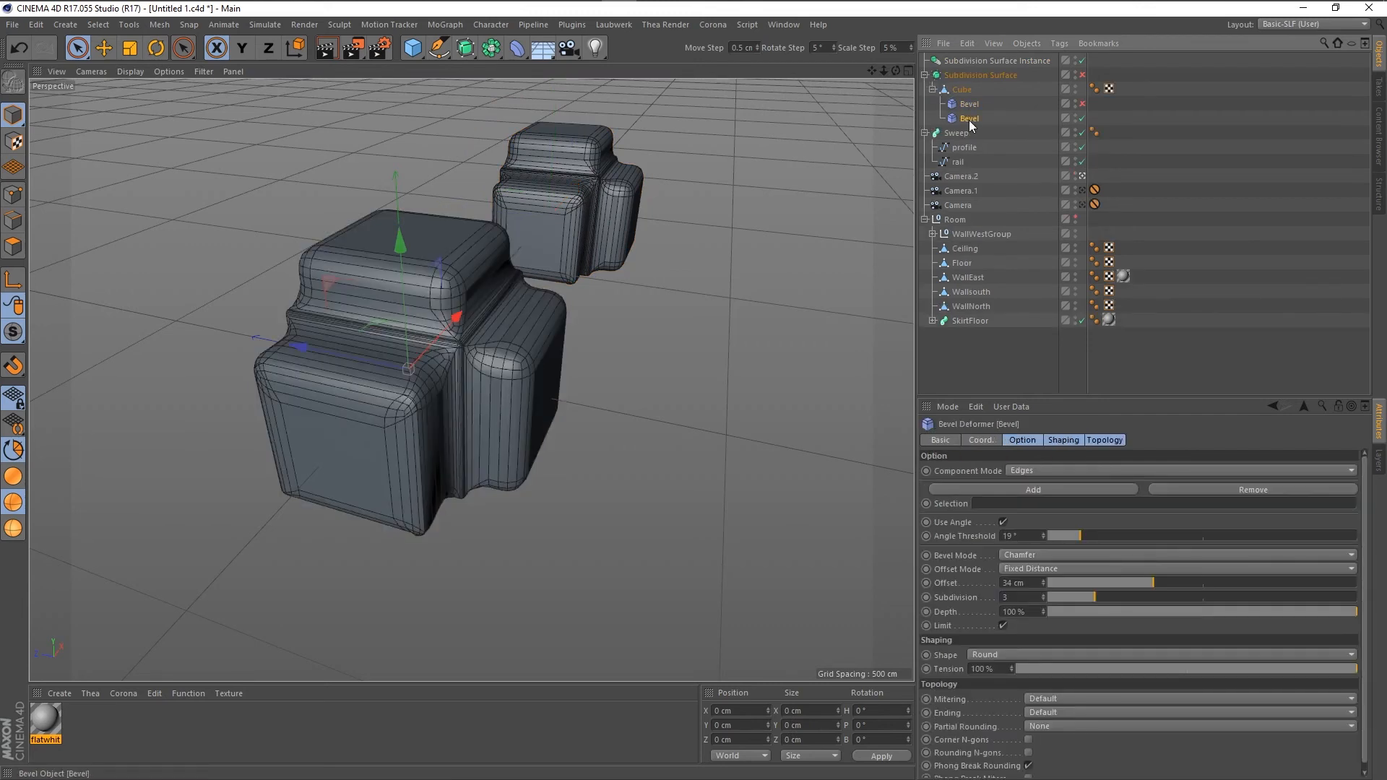
click(1044, 533)
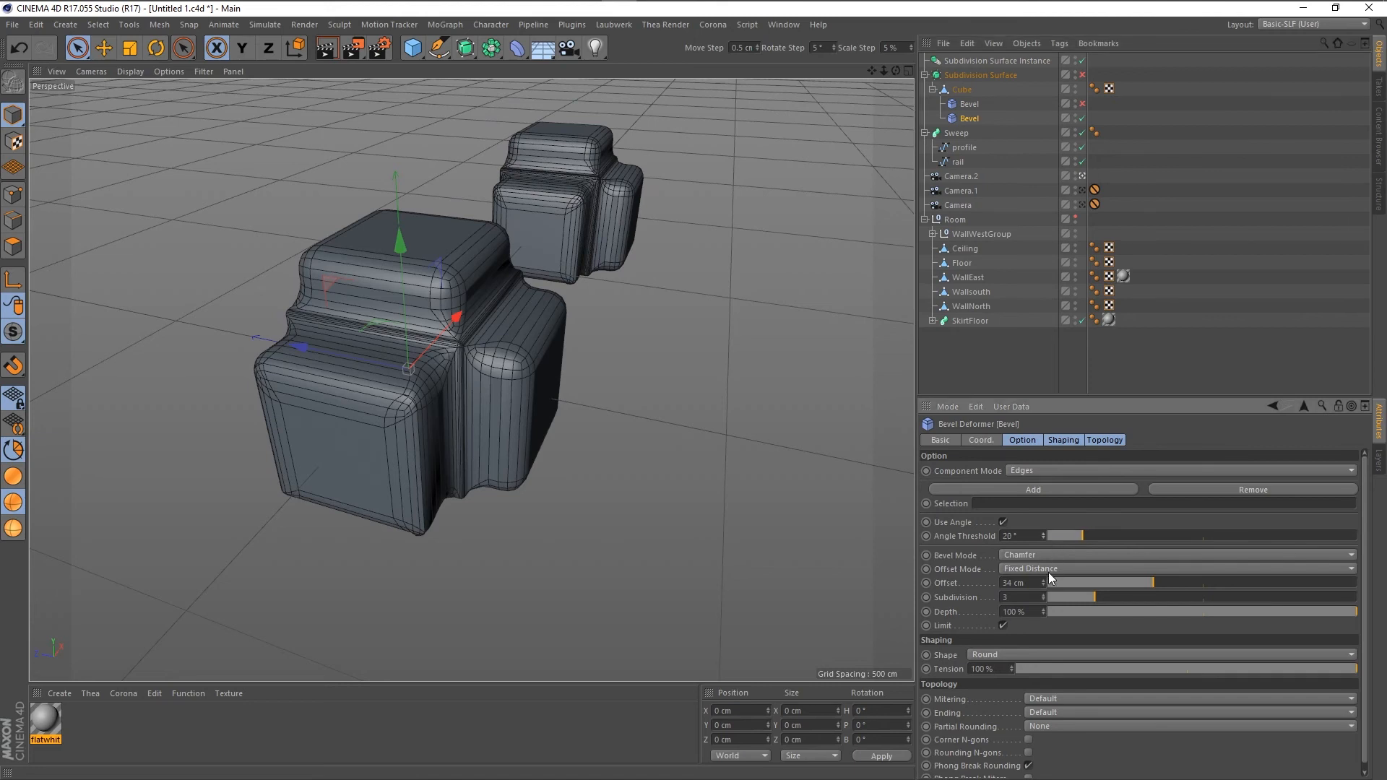
drag(1042, 582, 1042, 598)
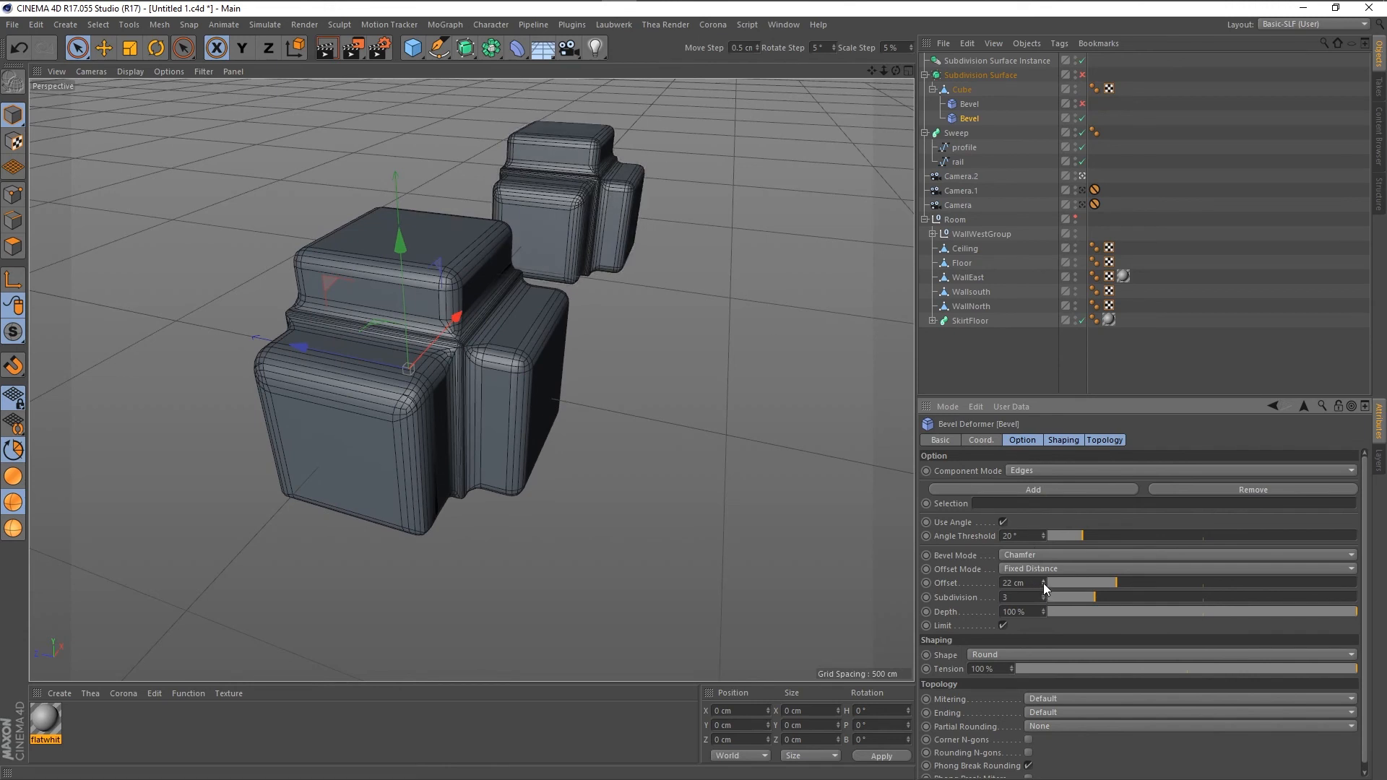
mouse_move(1043, 585)
mouse_down()
mouse_move(1044, 571)
mouse_move(1044, 593)
mouse_up()
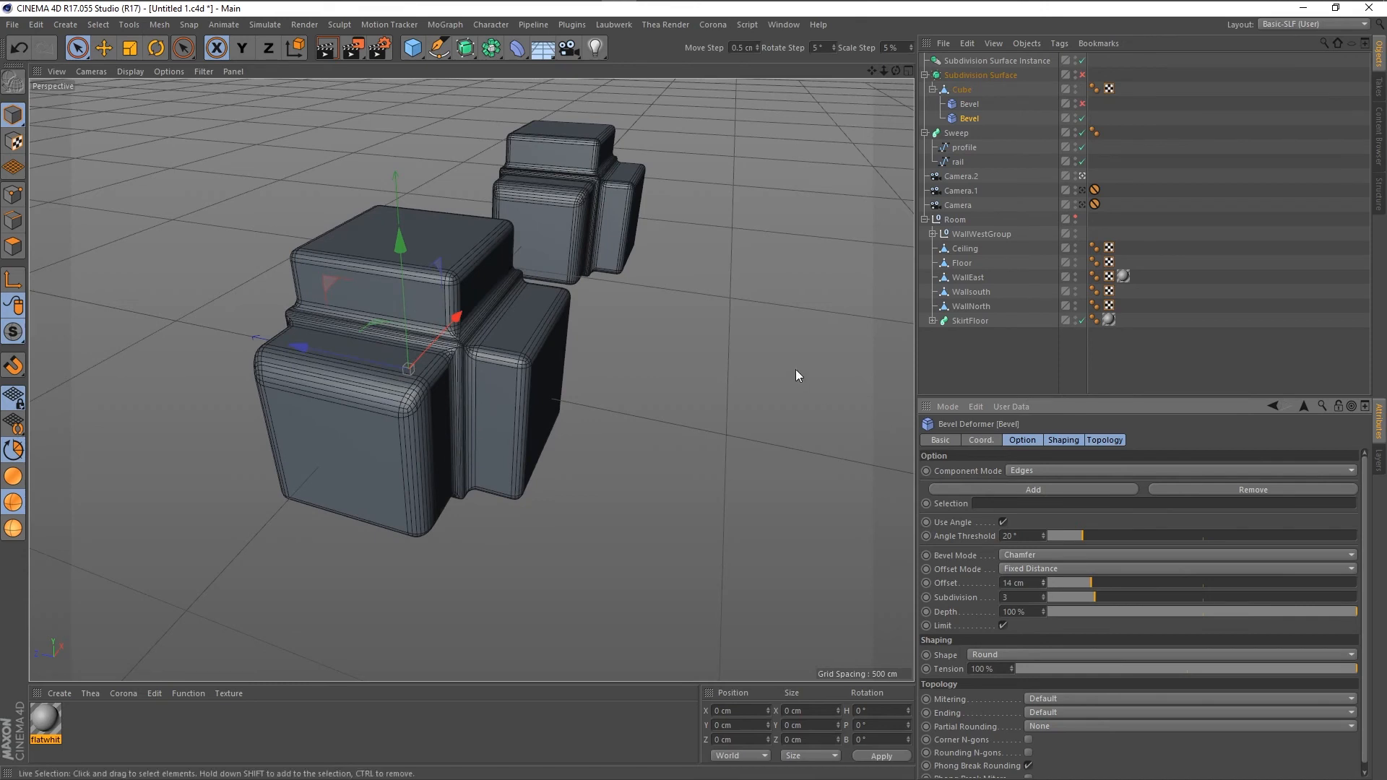
Turn the original Subdivision Surface back on, and switch its instance off and on again for comparison.
click(956, 62)
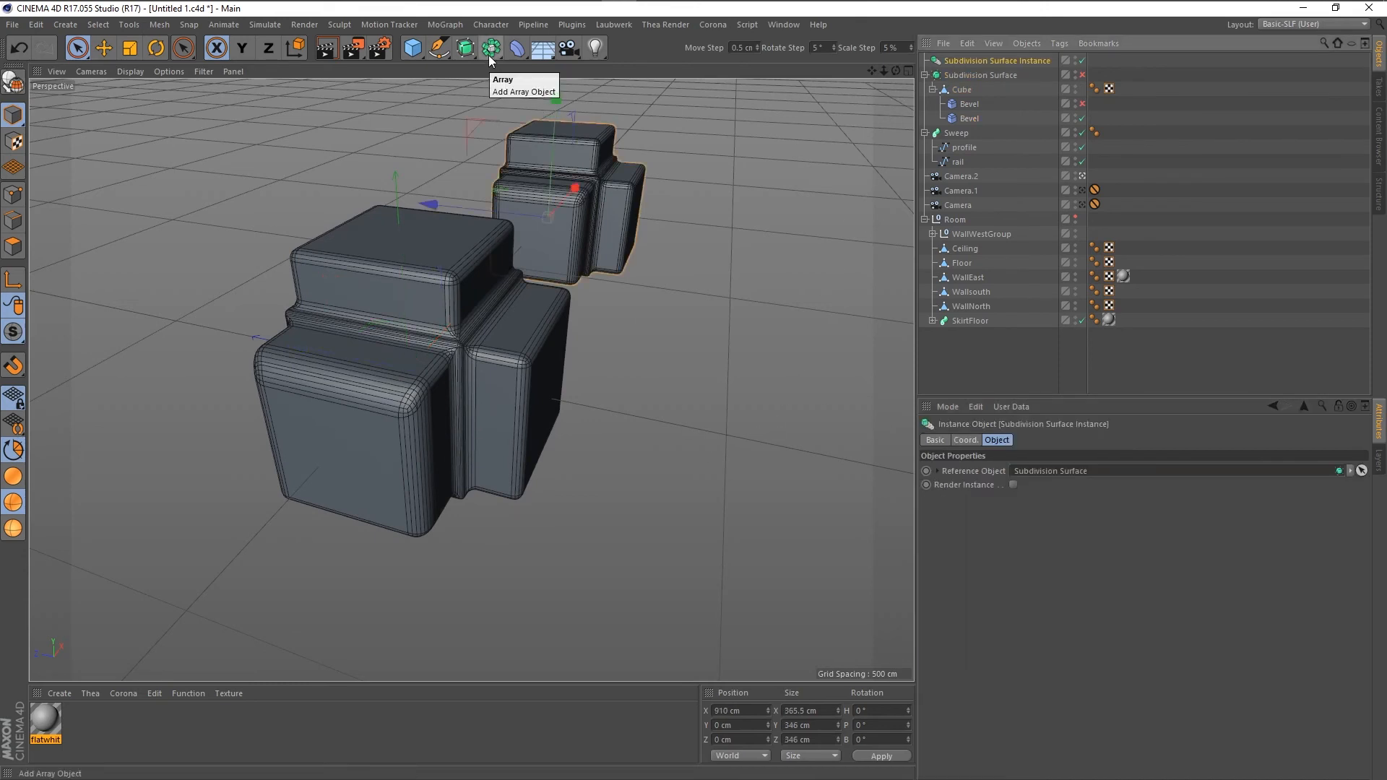
click(1082, 60)
click(1082, 74)
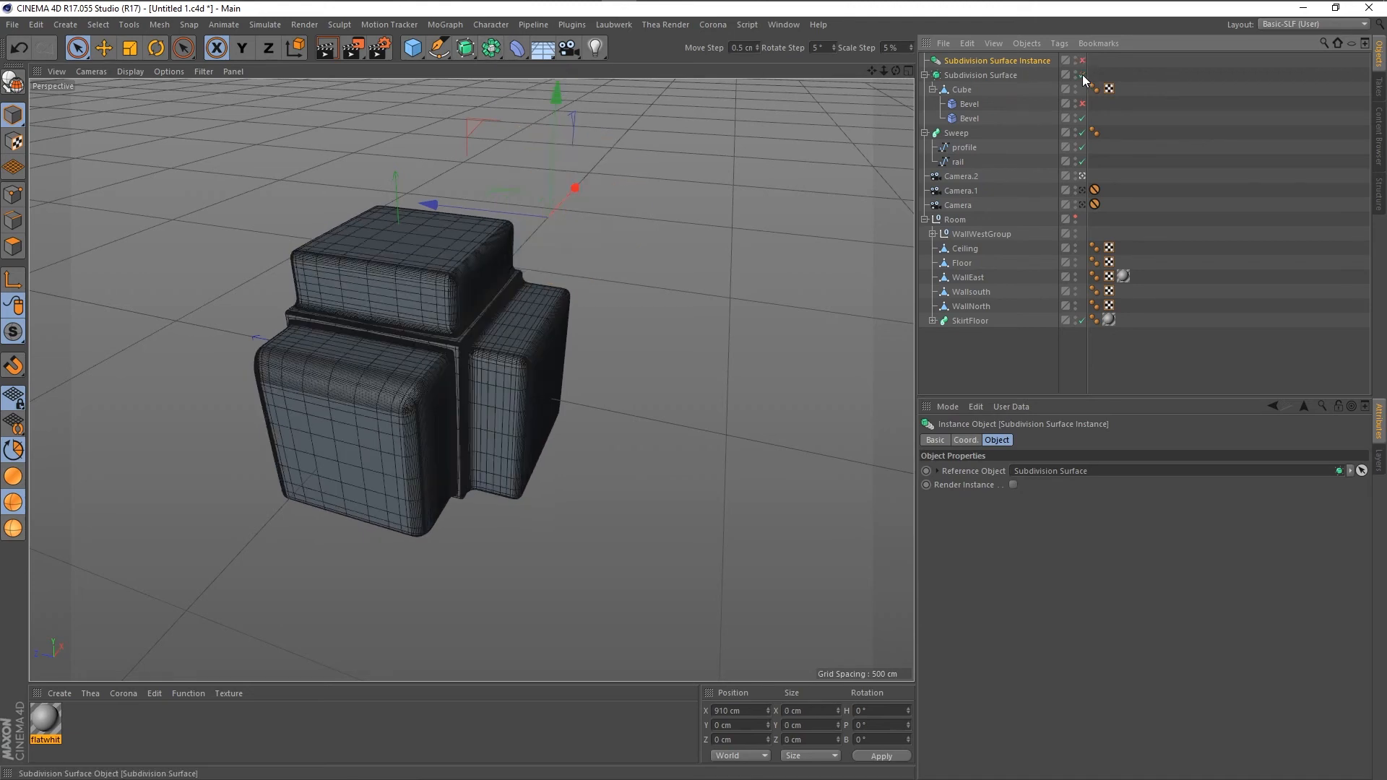
click(997, 76)
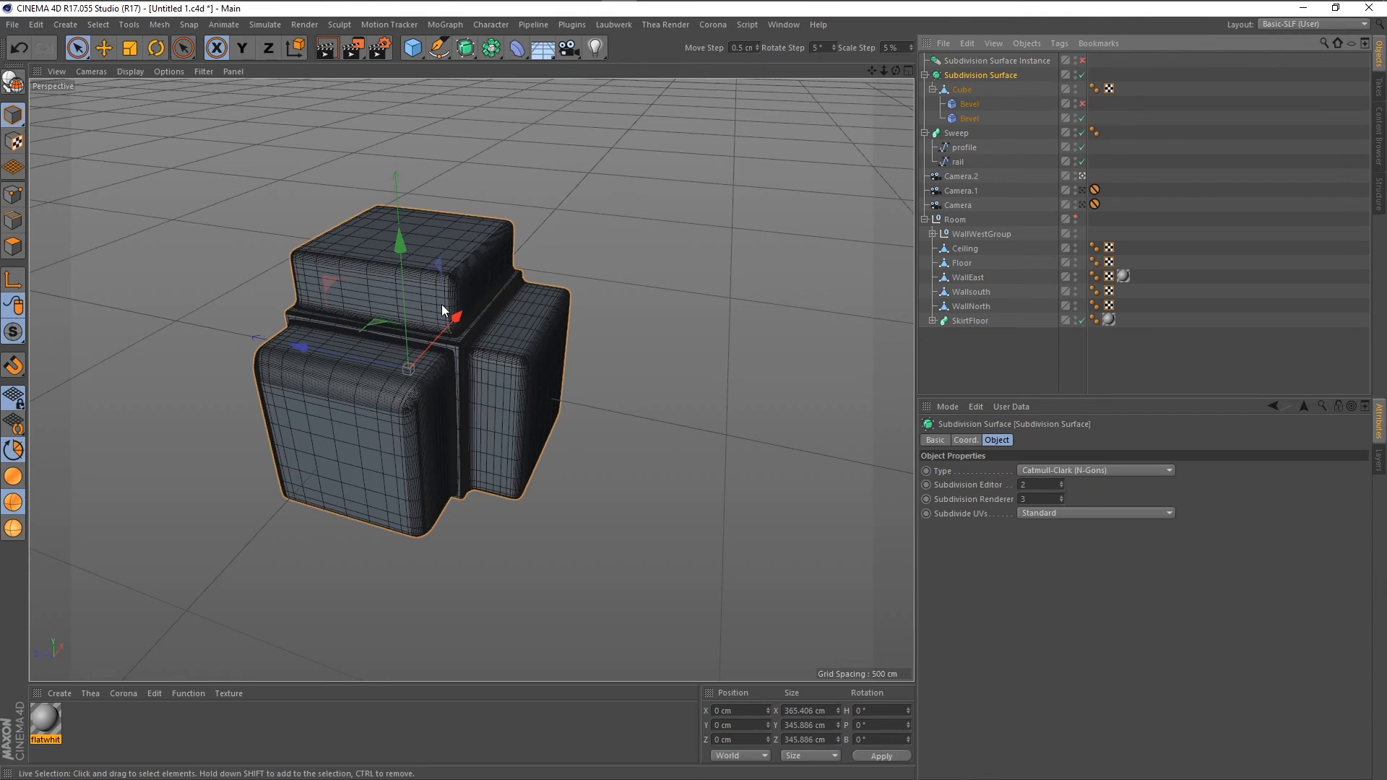
click(1082, 75)
click(1082, 75)
click(1083, 60)
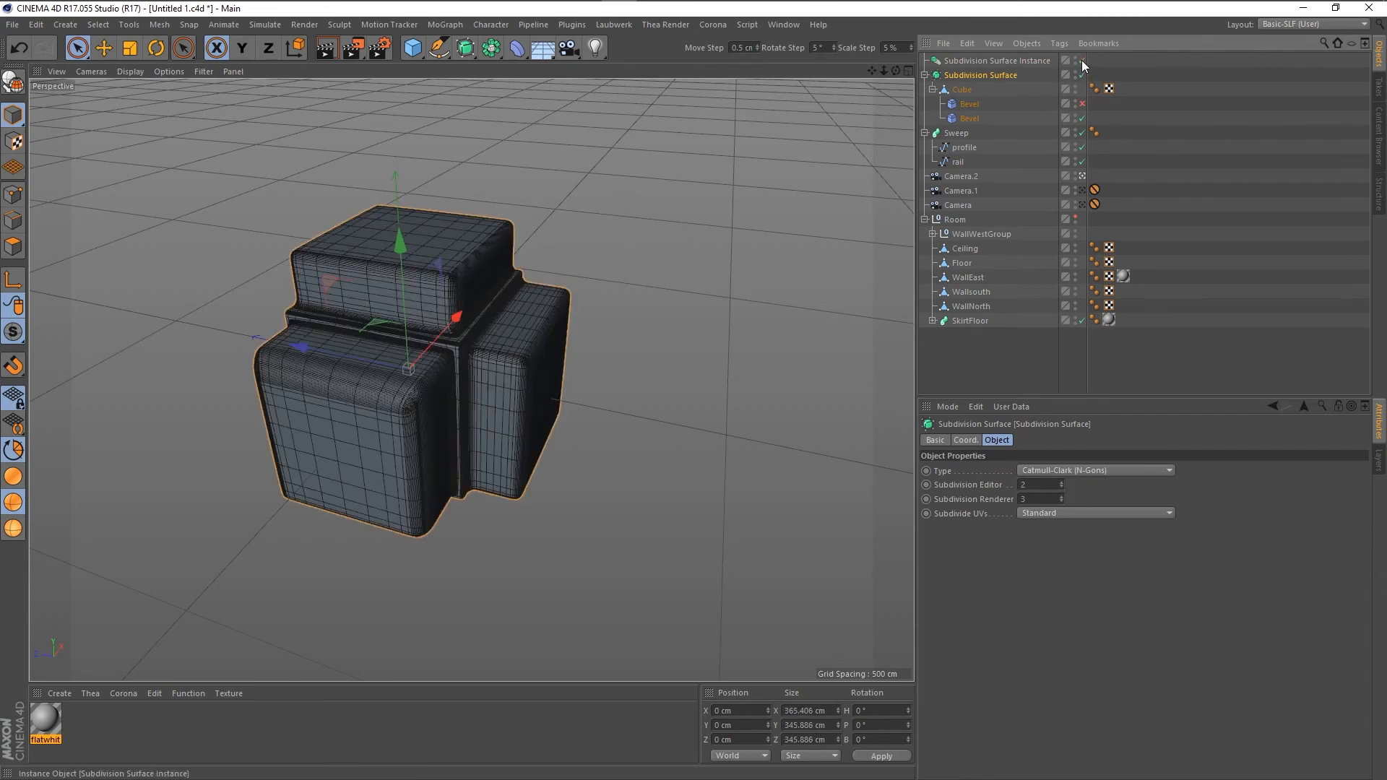
Examine the subdivided original and its instance from a higher angle, selecting each in turn.
shift+click(510, 380)
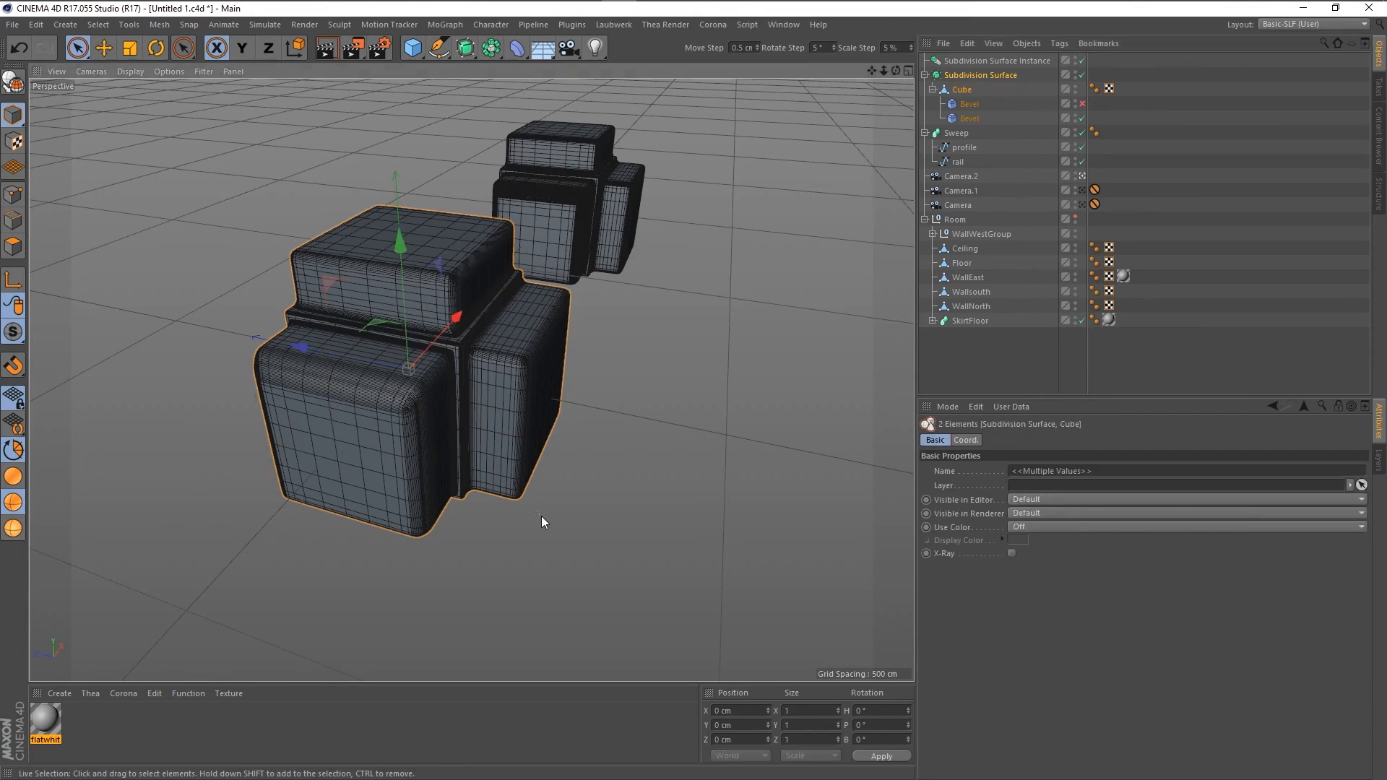
scroll(546, 523, down, 2)
click(599, 510)
click(544, 433)
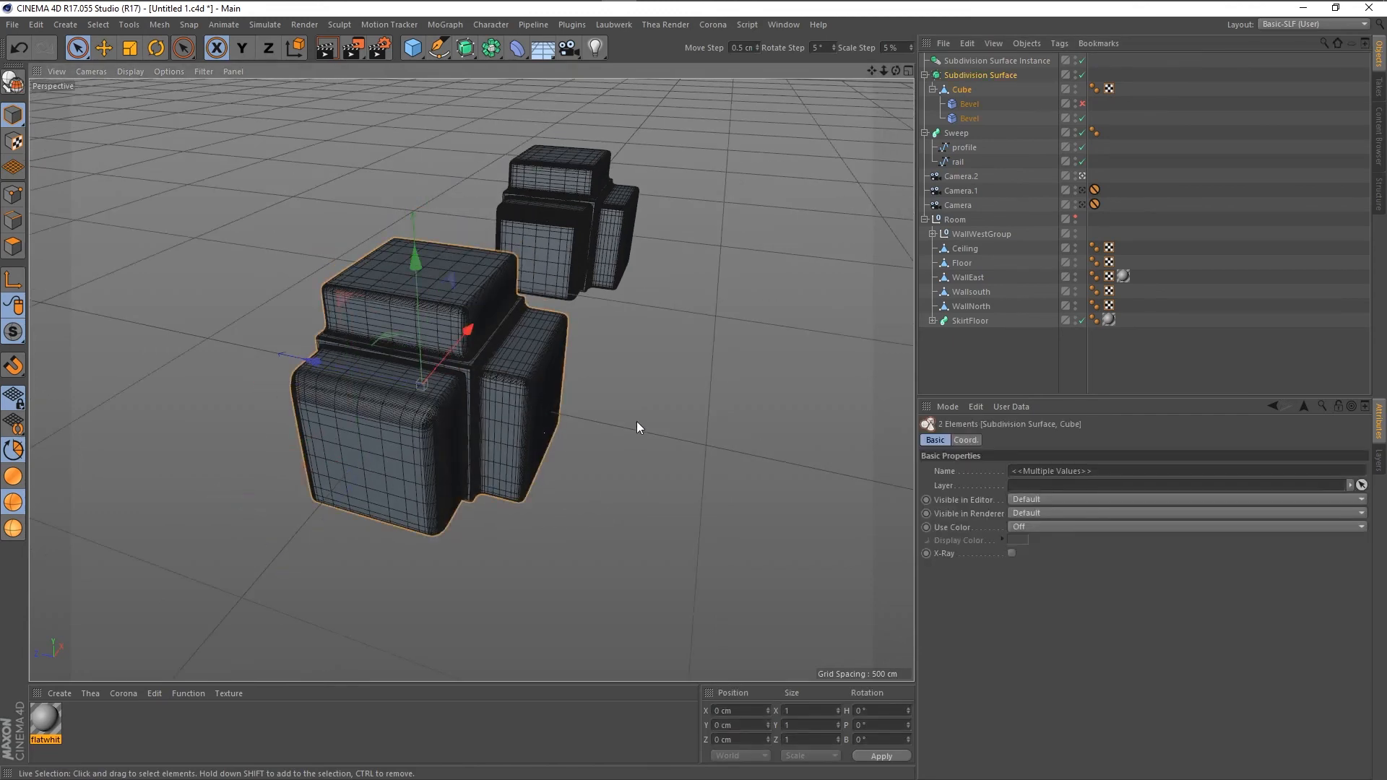
alt+drag(617, 478, 336, 560)
scroll(335, 557, down, 1)
click(671, 302)
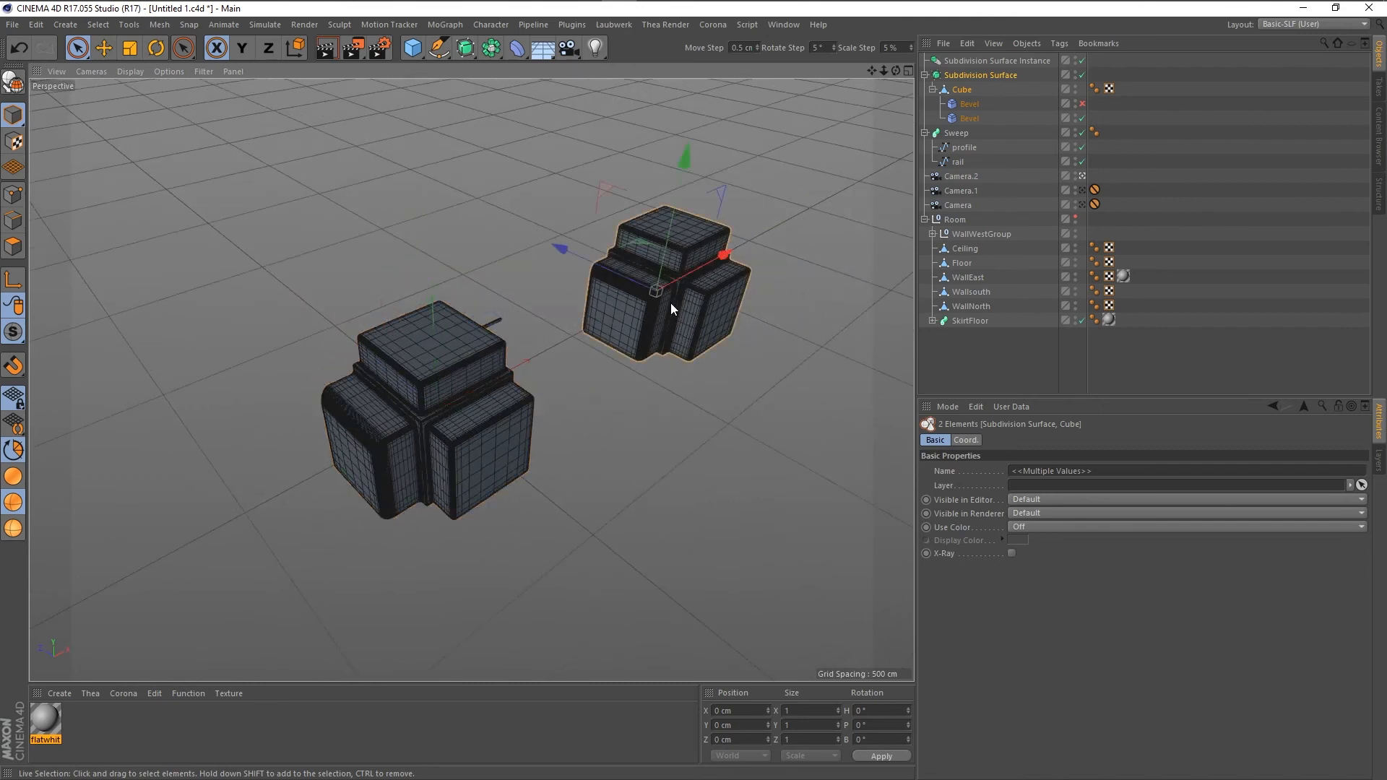
click(474, 453)
click(635, 334)
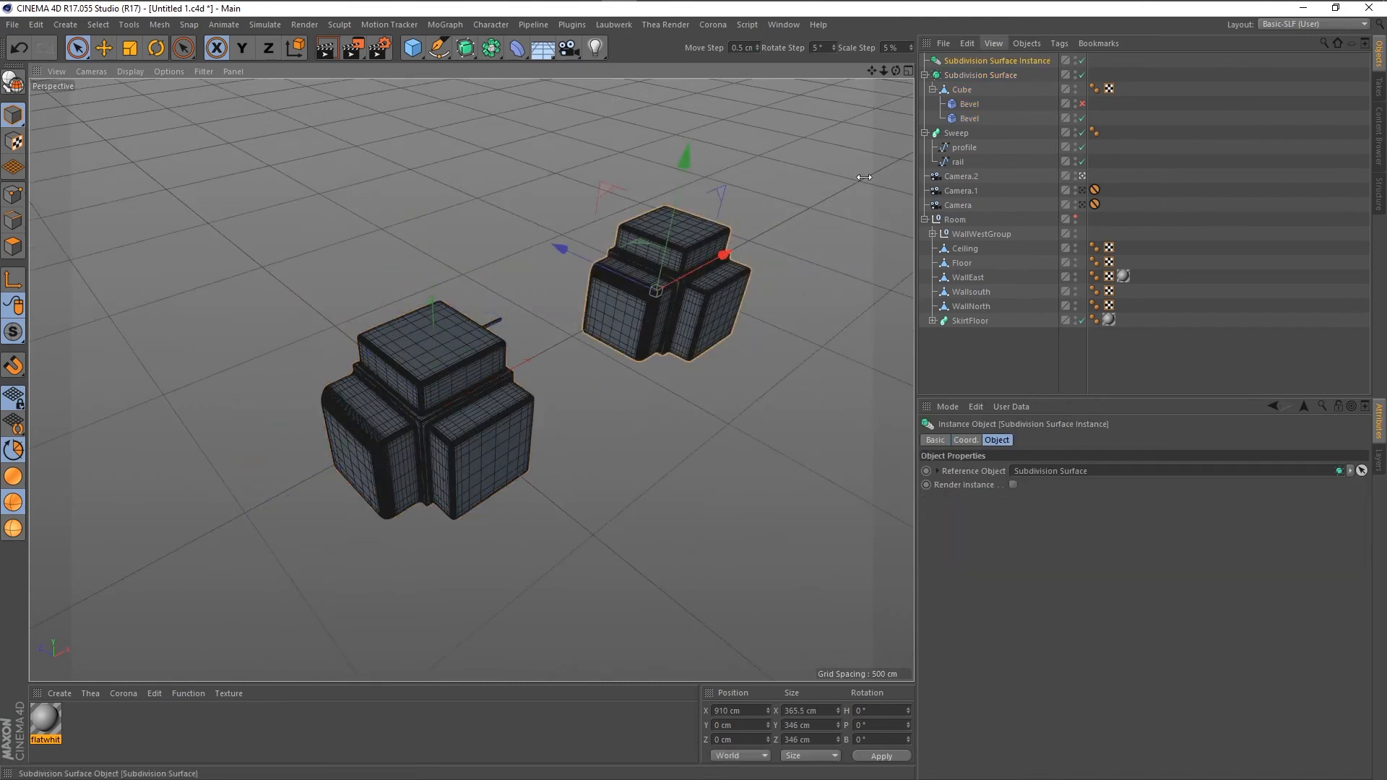
Delete the Subdivision Surface instance and select the remaining original model.
click(470, 419)
click(665, 287)
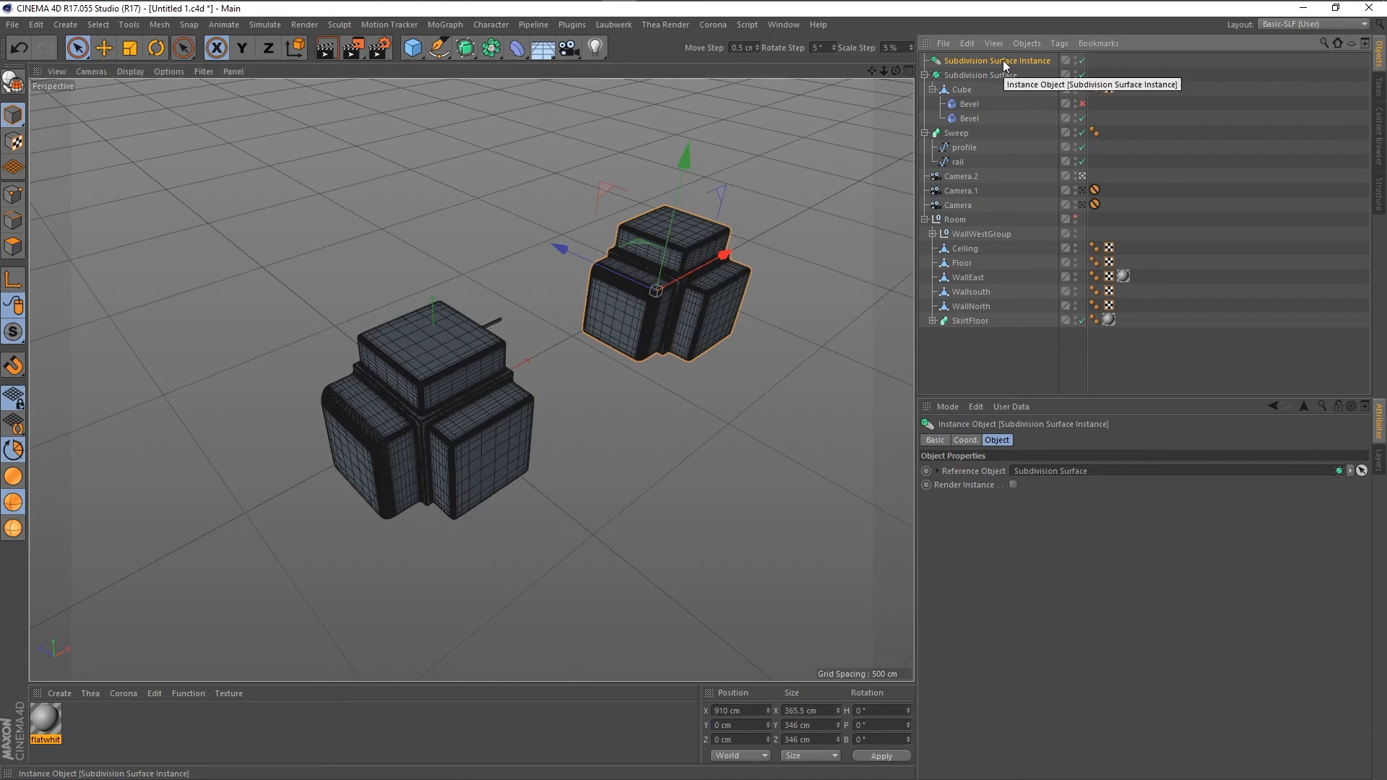
key(Delete)
click(490, 374)
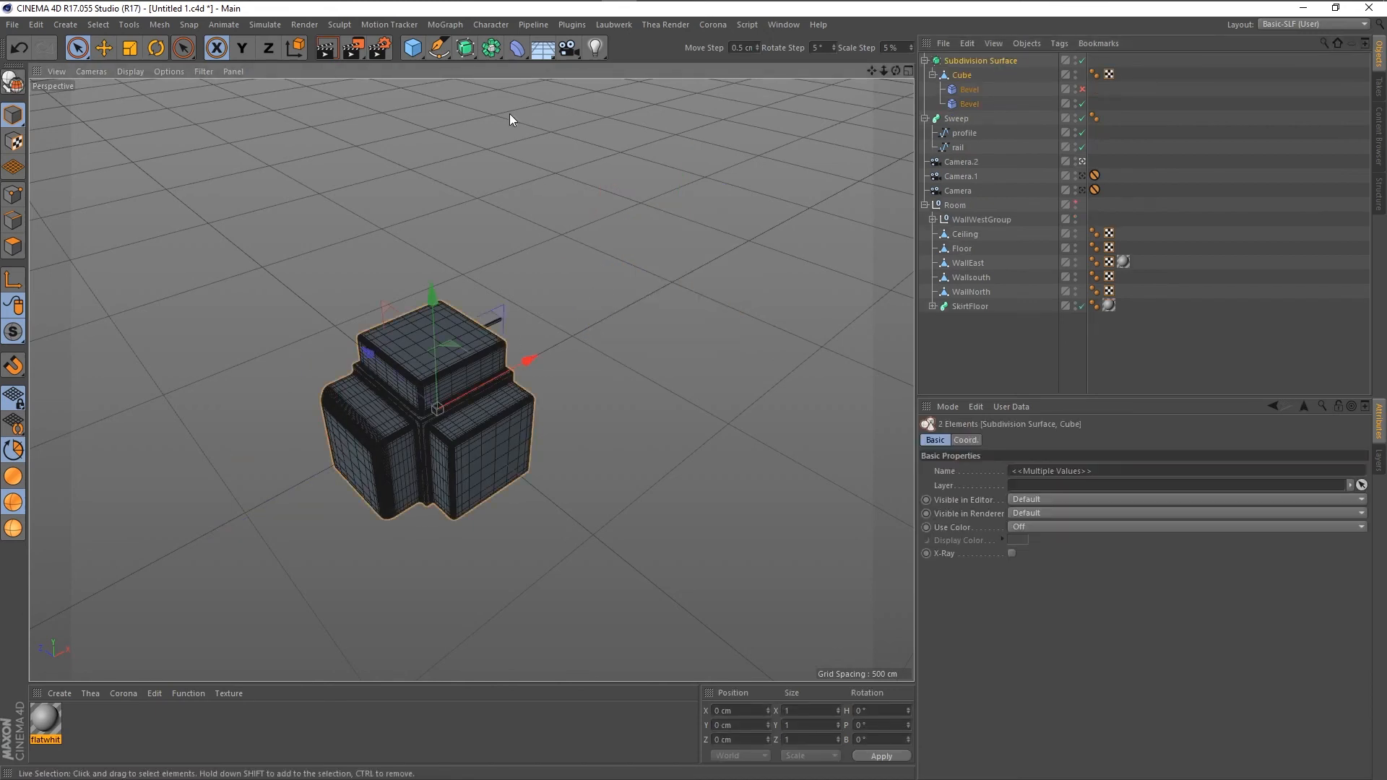
Place the Subdivision Surface model, with its beveled cube, inside a new MoGraph Cloner.
click(491, 55)
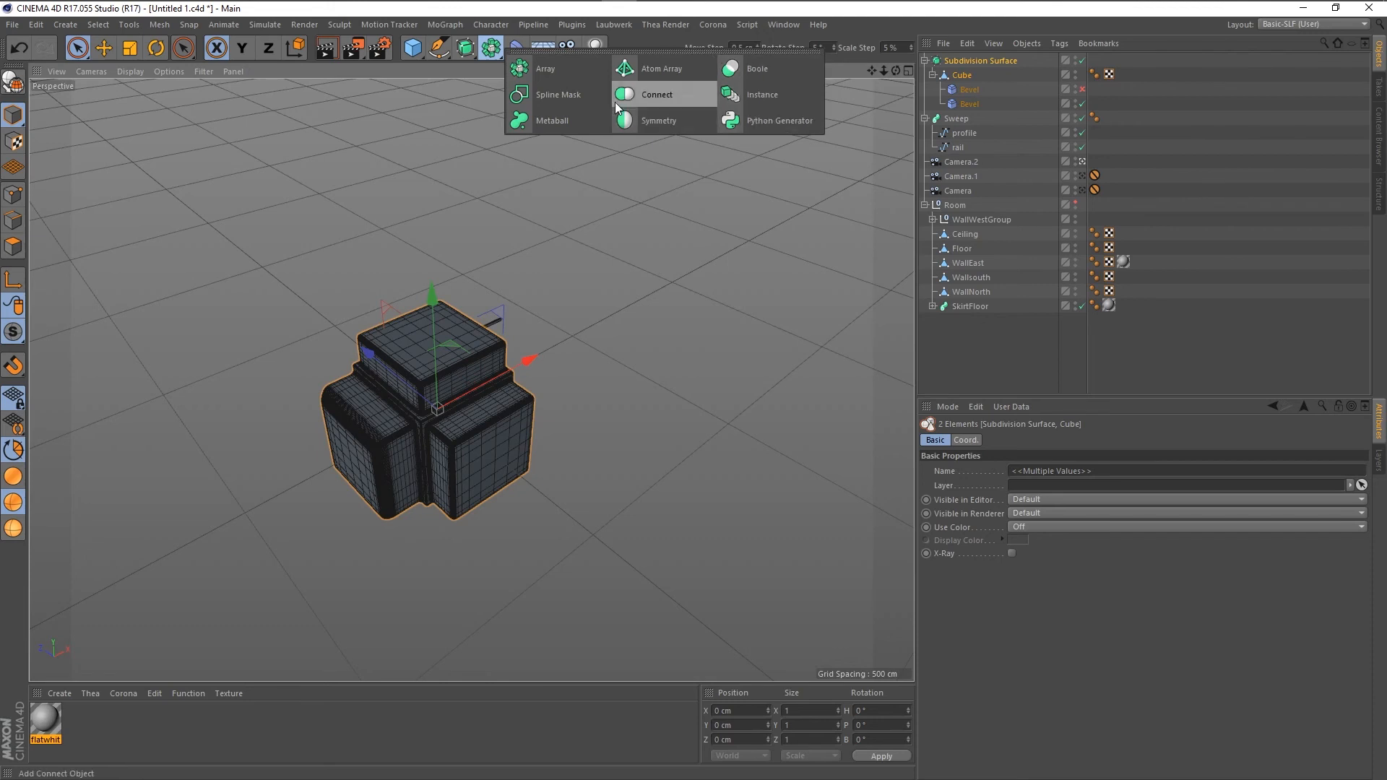
click(495, 13)
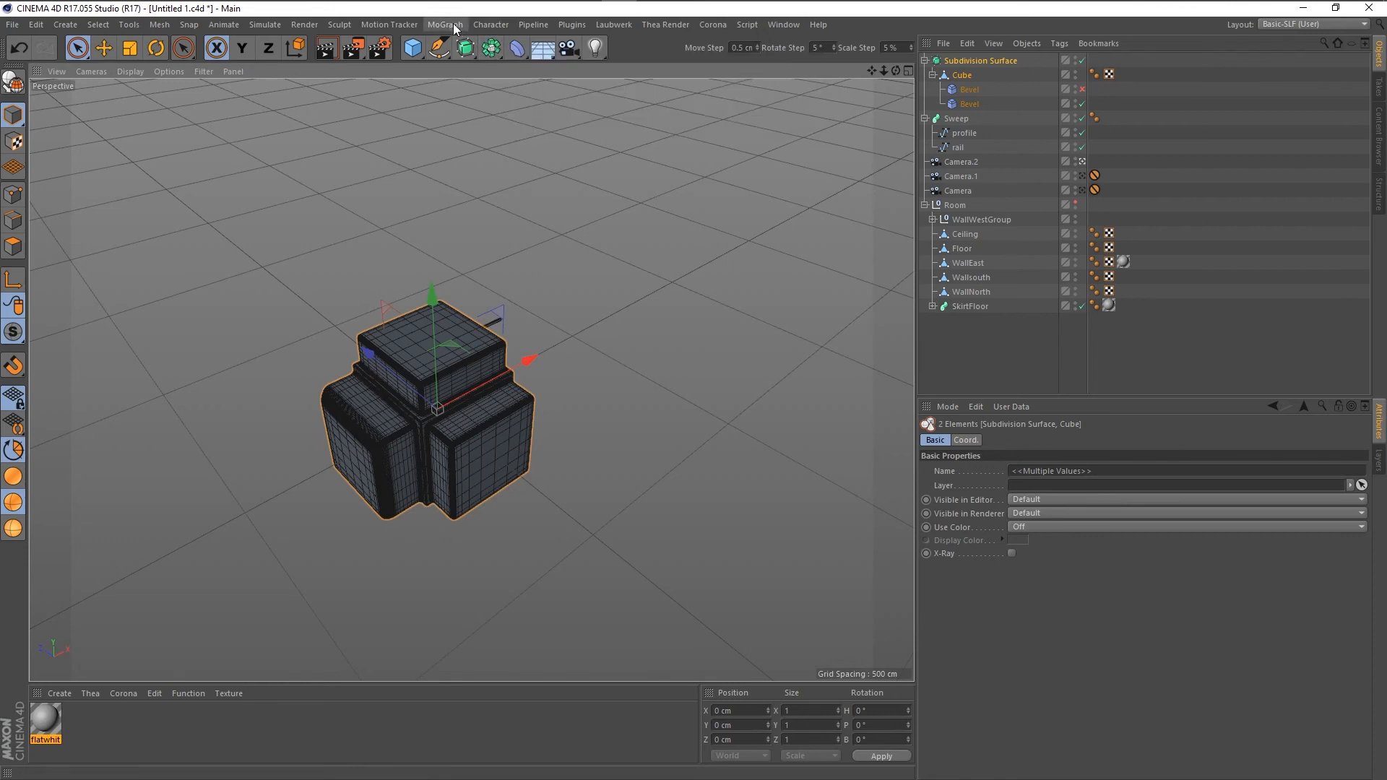
click(974, 61)
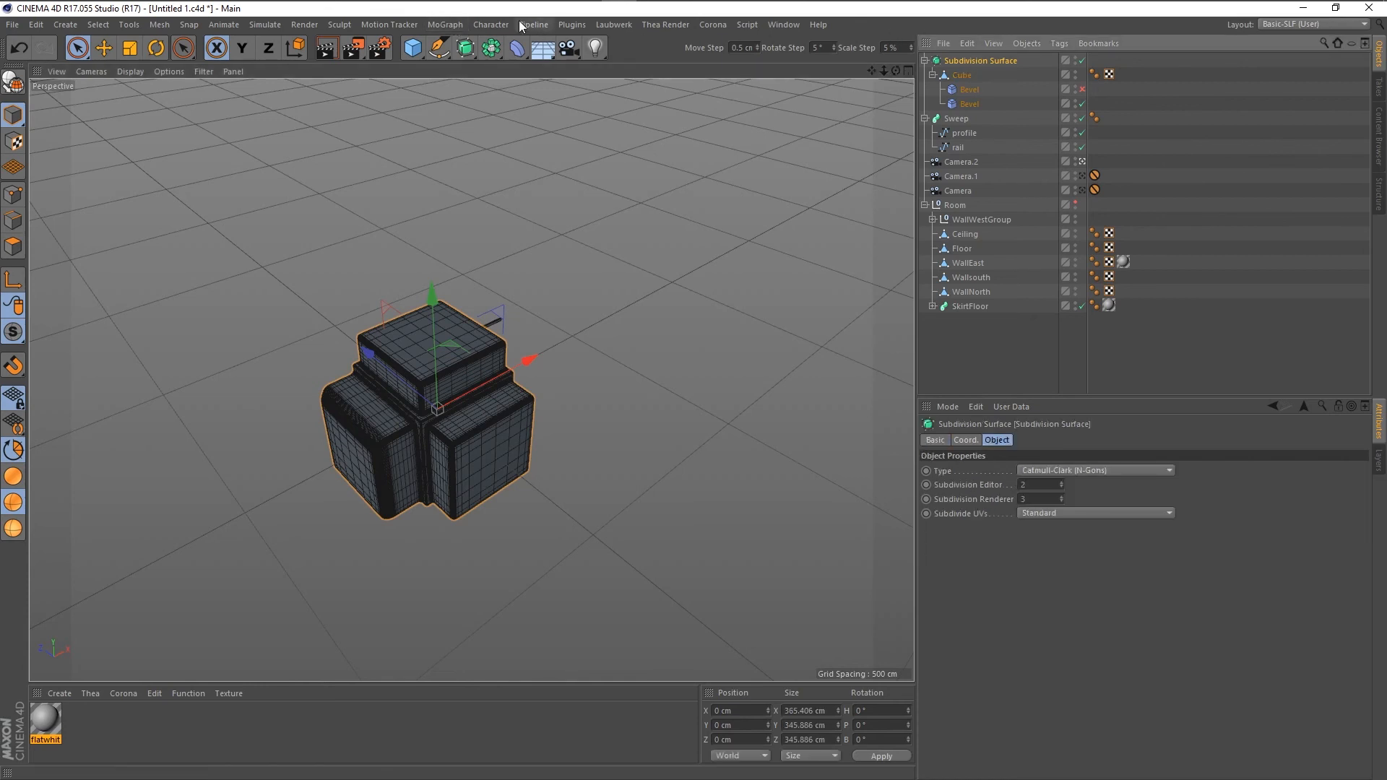
click(445, 25)
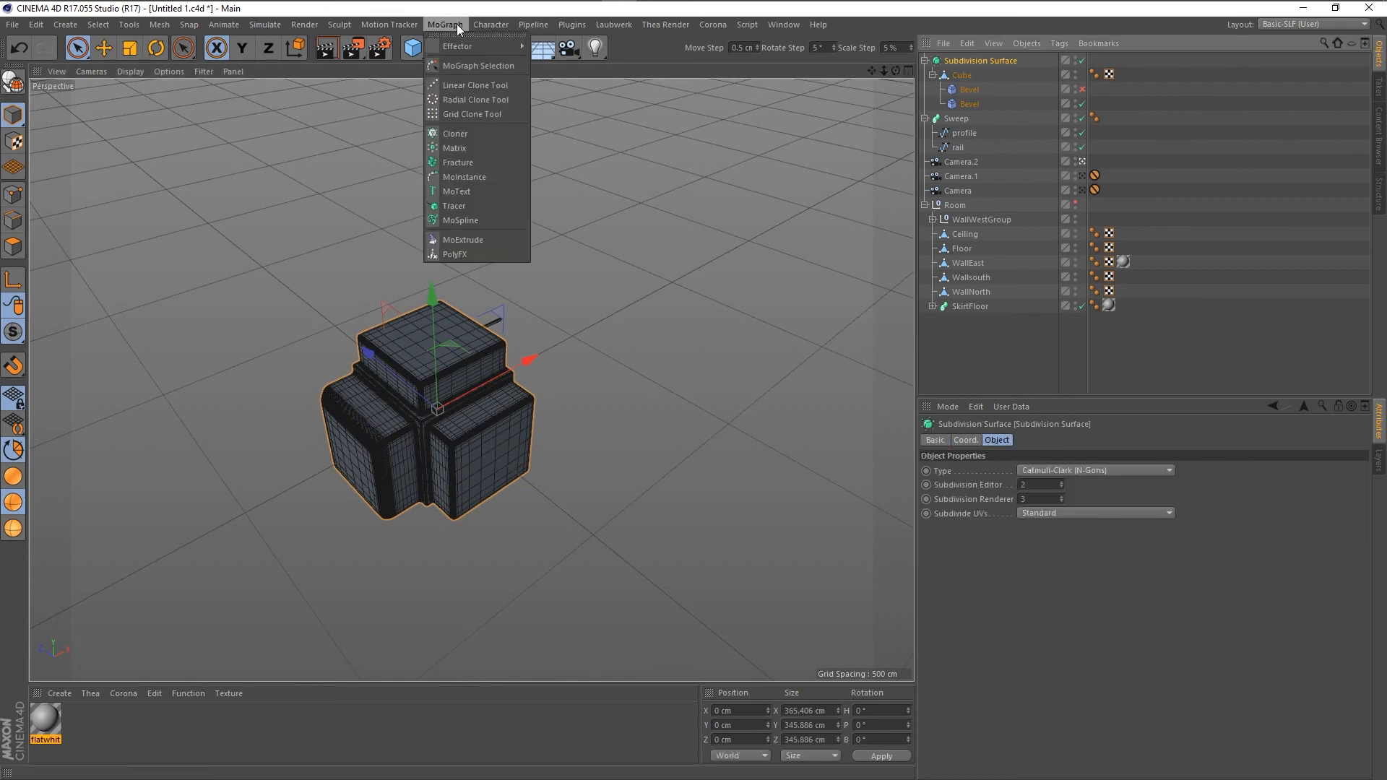
alt+click(464, 134)
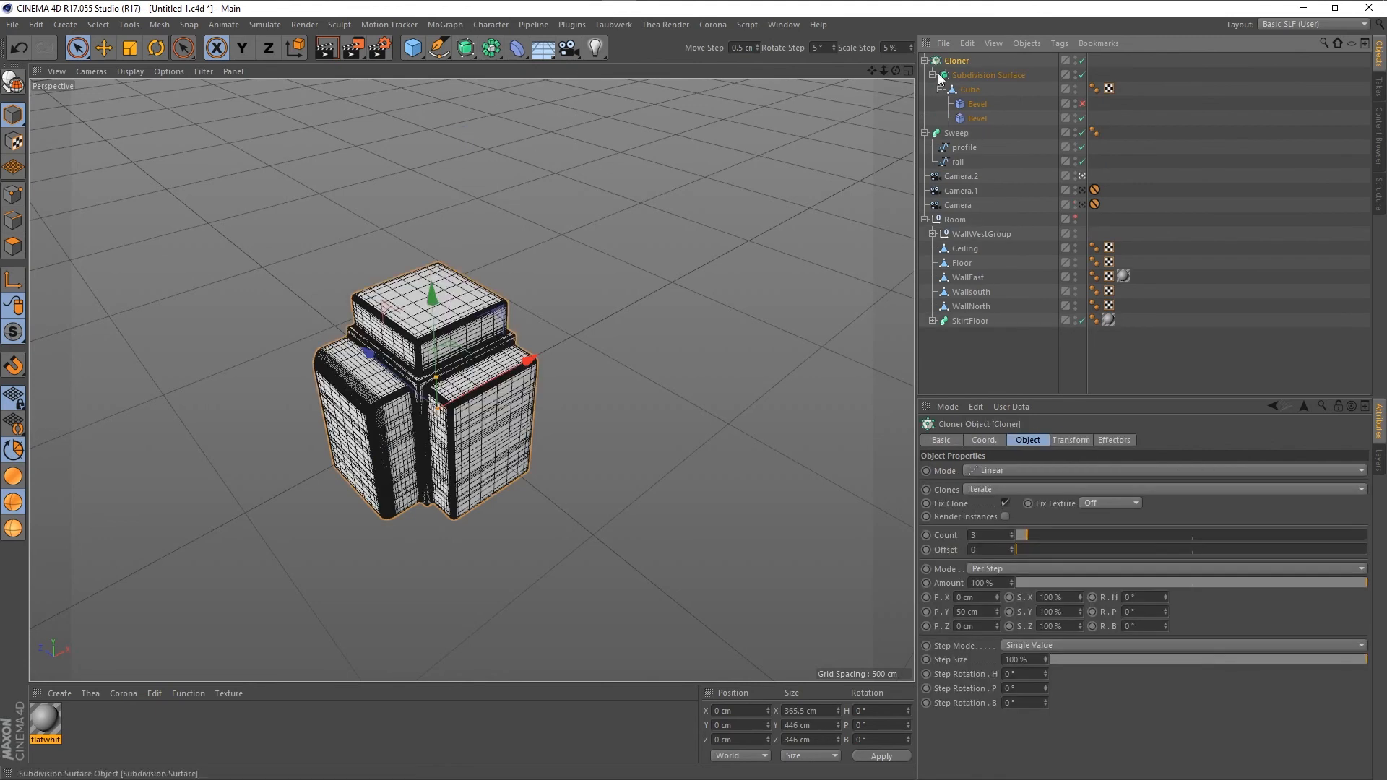
Change the Cloner's mode to Grid Array.
click(974, 77)
click(959, 63)
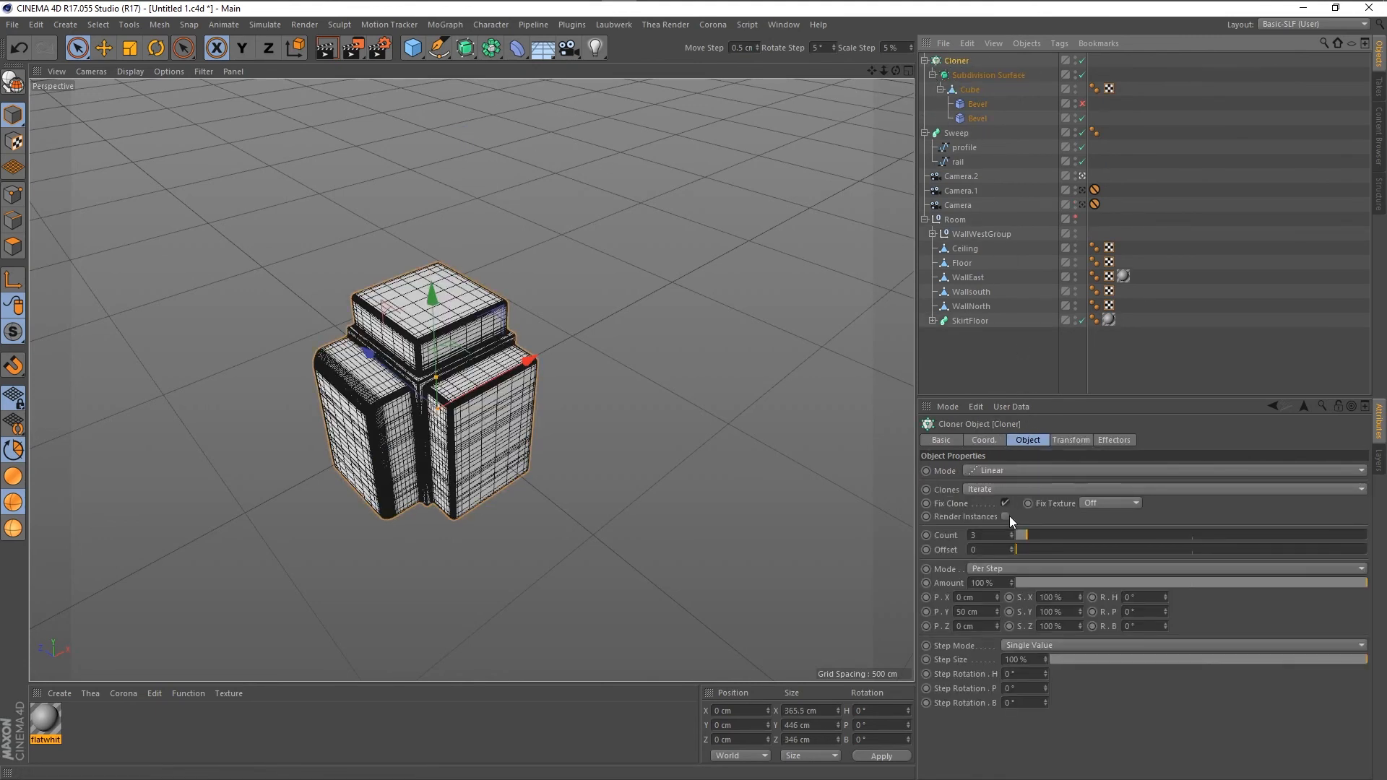
click(990, 473)
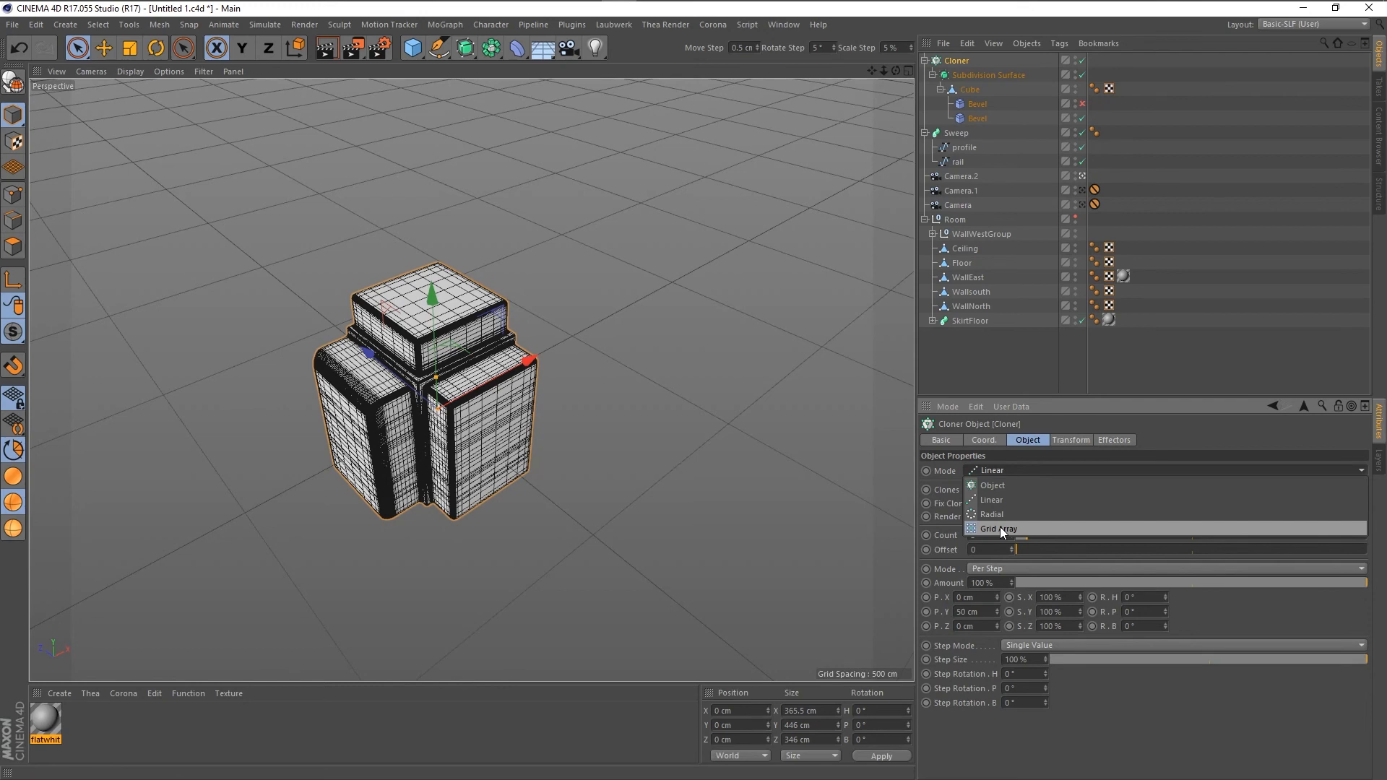
click(1002, 529)
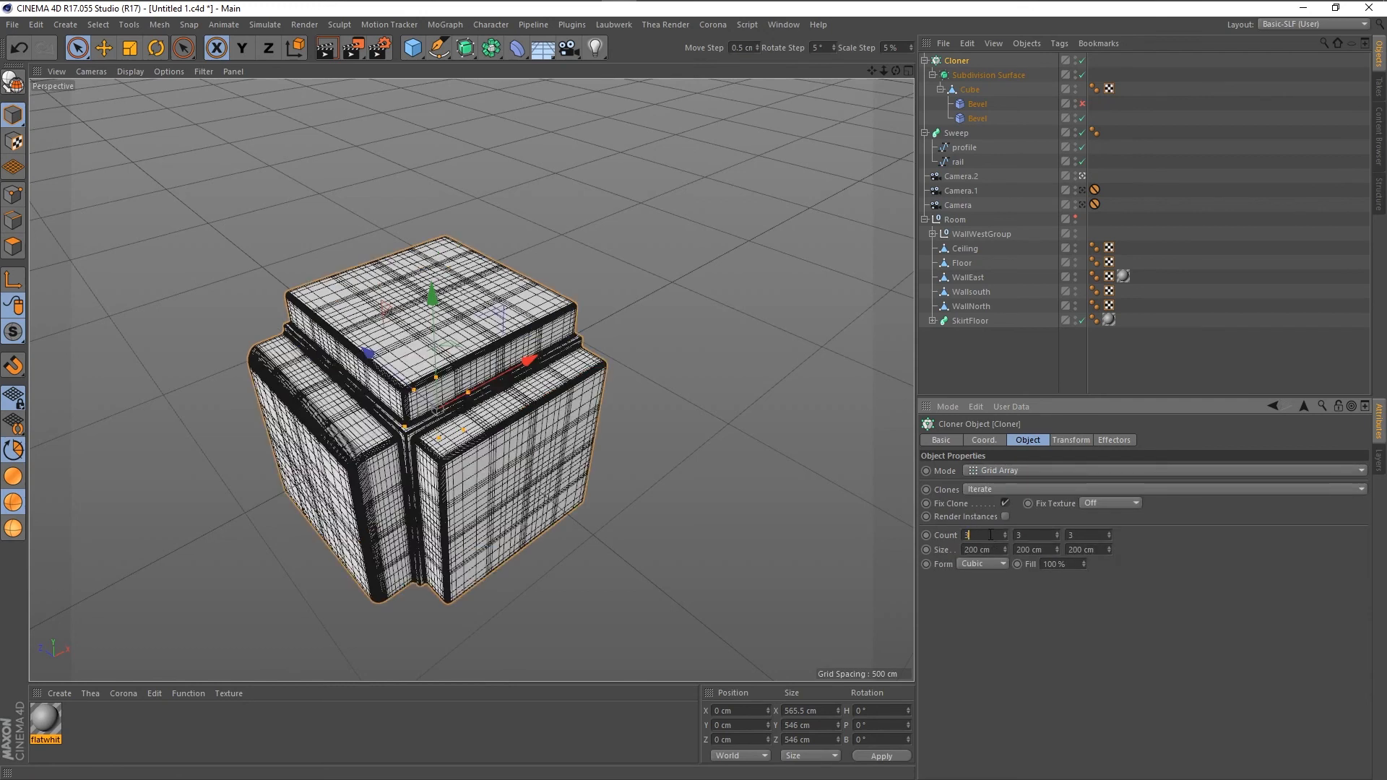
Set the Cloner's grid size to 1000 cm in X, 1500 cm in Y and 500 cm in Z.
double_click(974, 536)
drag(1006, 546, 912, 527)
text(10)
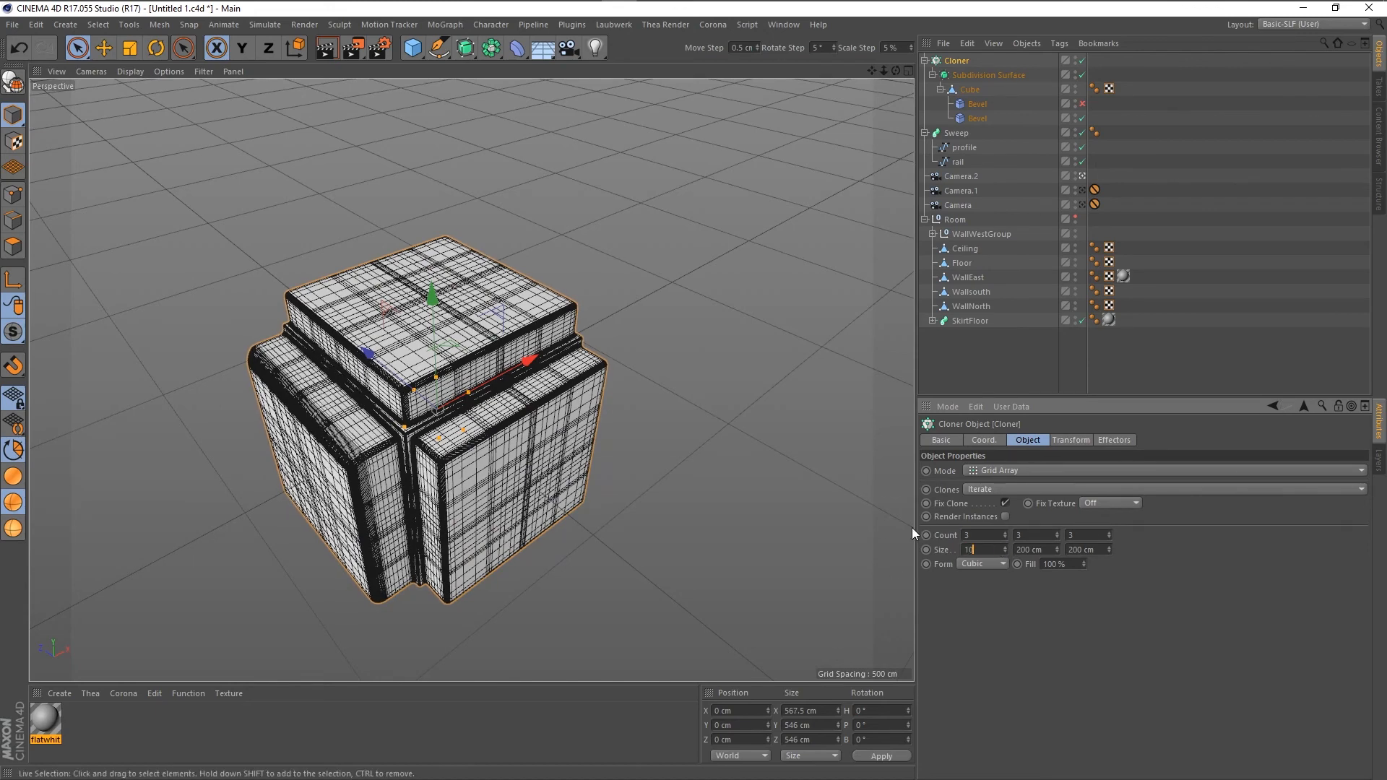
text(00)
key(Return)
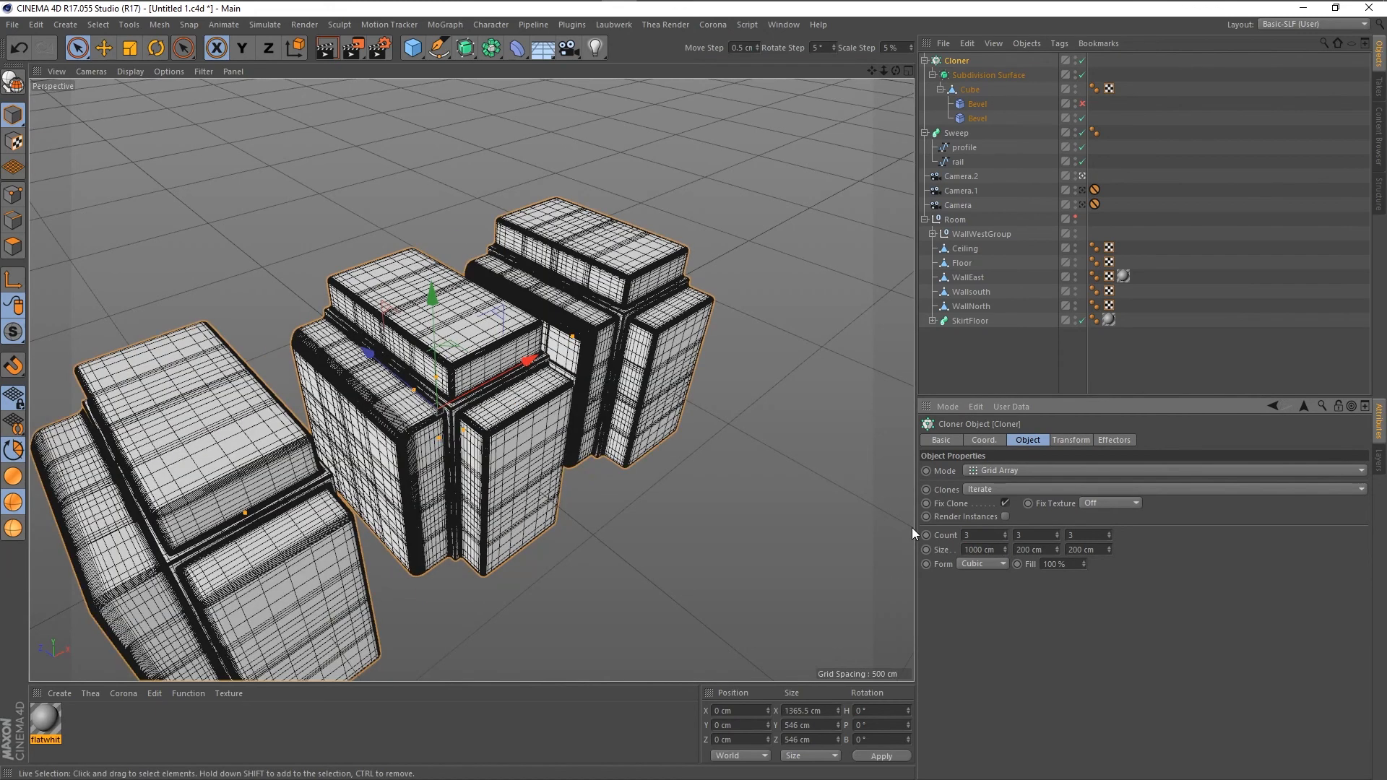
key(Tab)
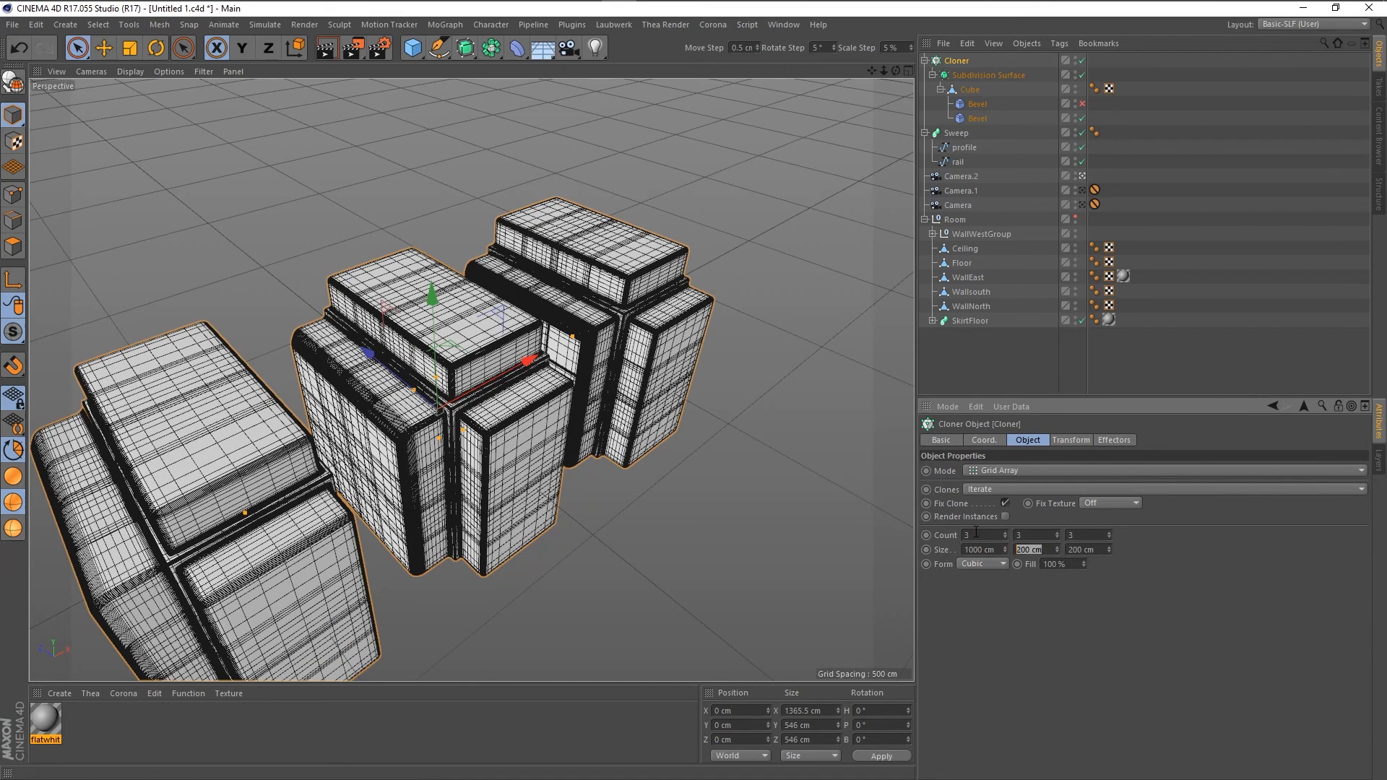
text(1500)
key(Return)
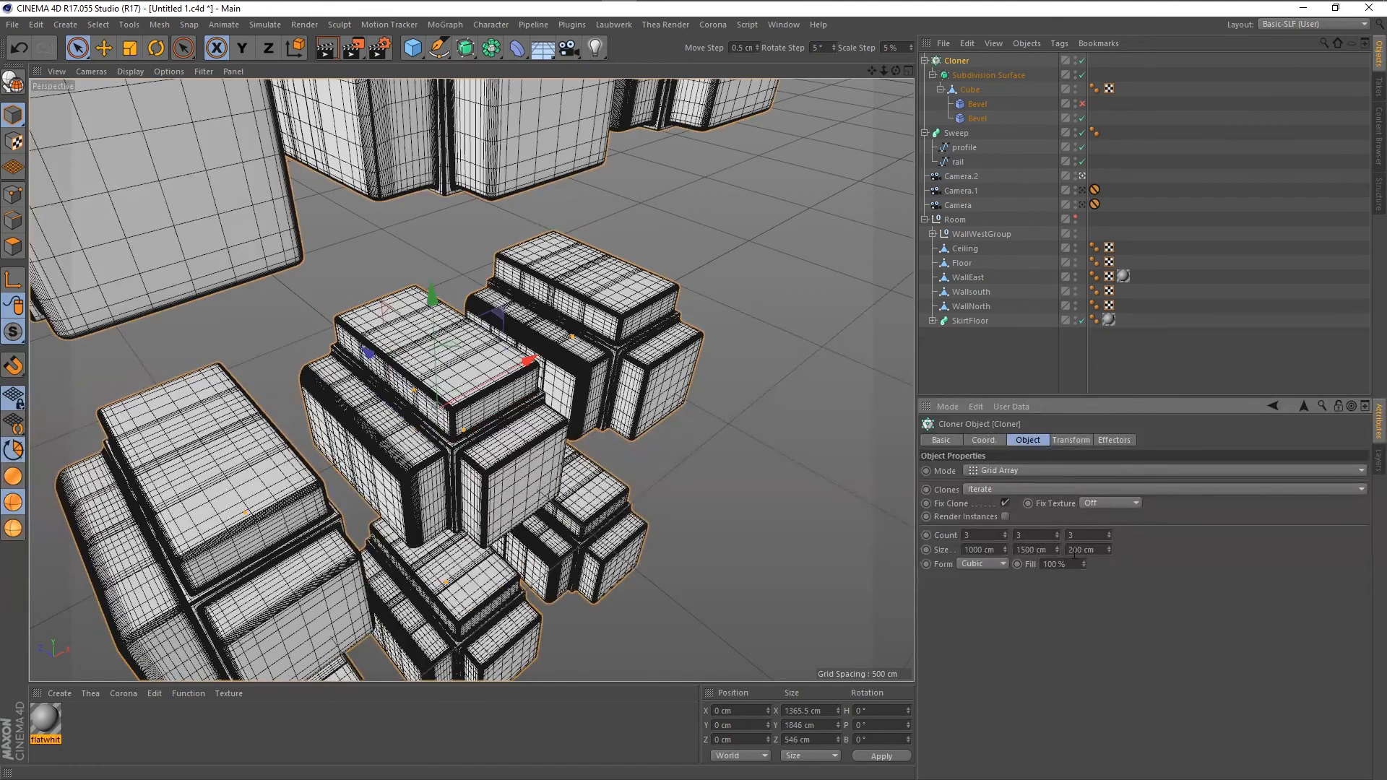
key(Tab)
key(Return)
Reduce the Cloner's grid count to 1 in X and 1 in Y.
alt+right_drag(780, 504, 698, 500)
alt+right_drag(597, 434, 540, 430)
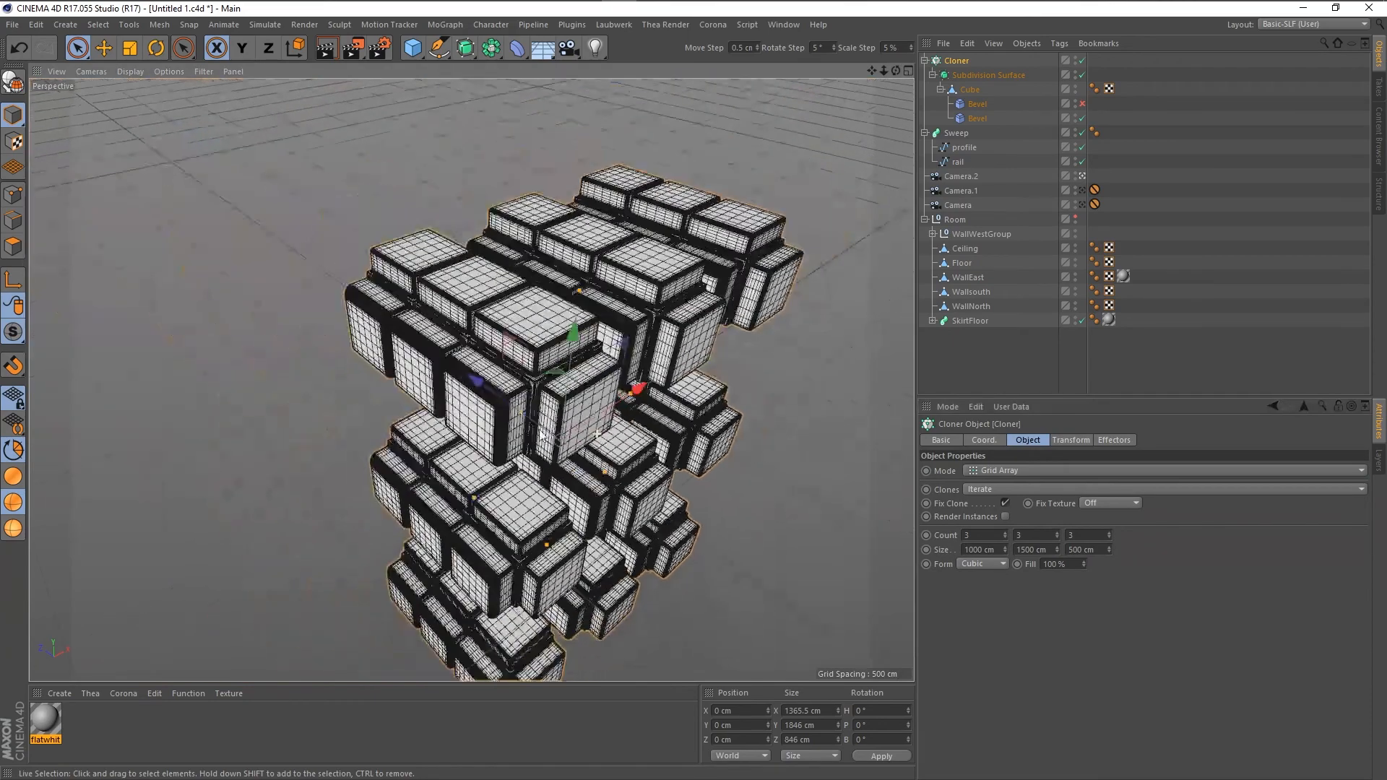
alt+drag(622, 497, 669, 367)
alt+right_drag(671, 363, 637, 370)
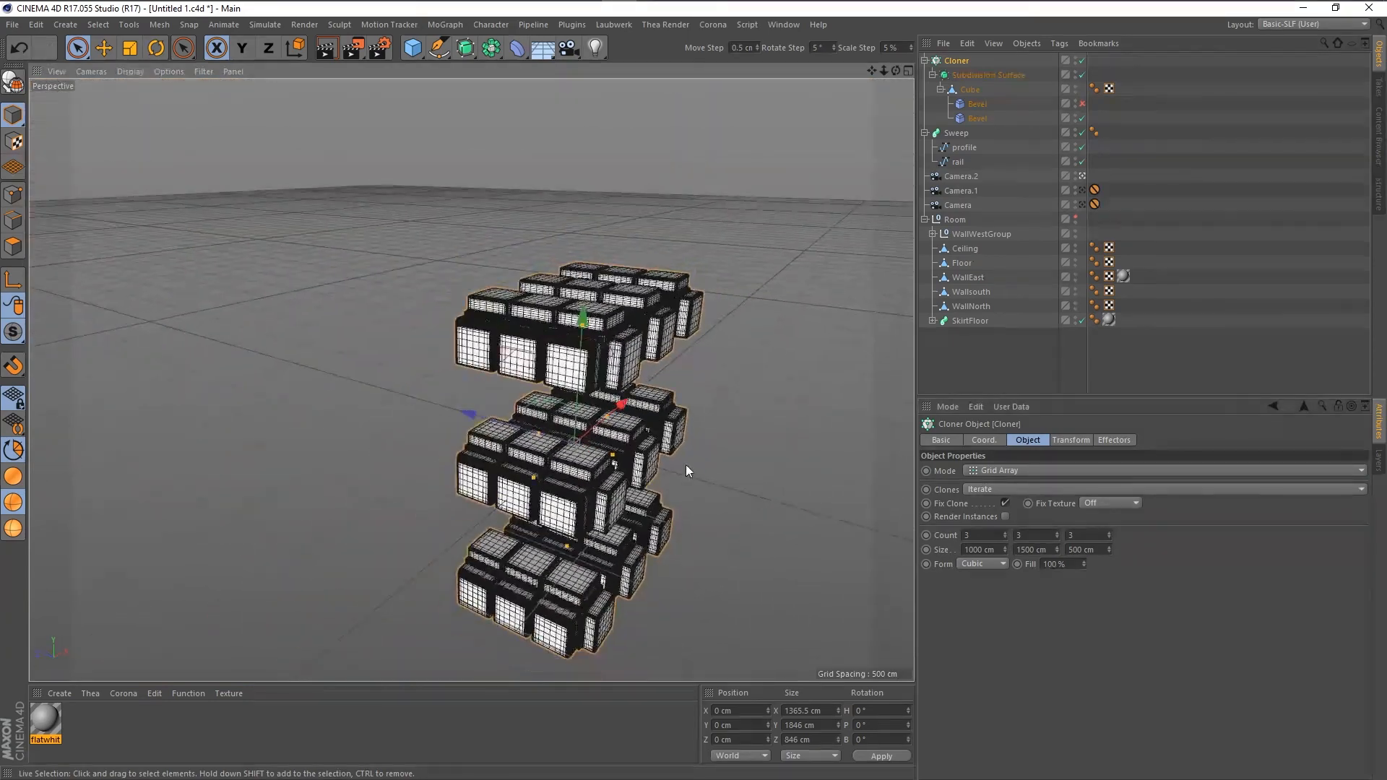
mouse_move(687, 471)
alt+mouse_down()
mouse_move(540, 452)
mouse_move(695, 462)
alt+mouse_up()
alt+right_drag(695, 463, 733, 603)
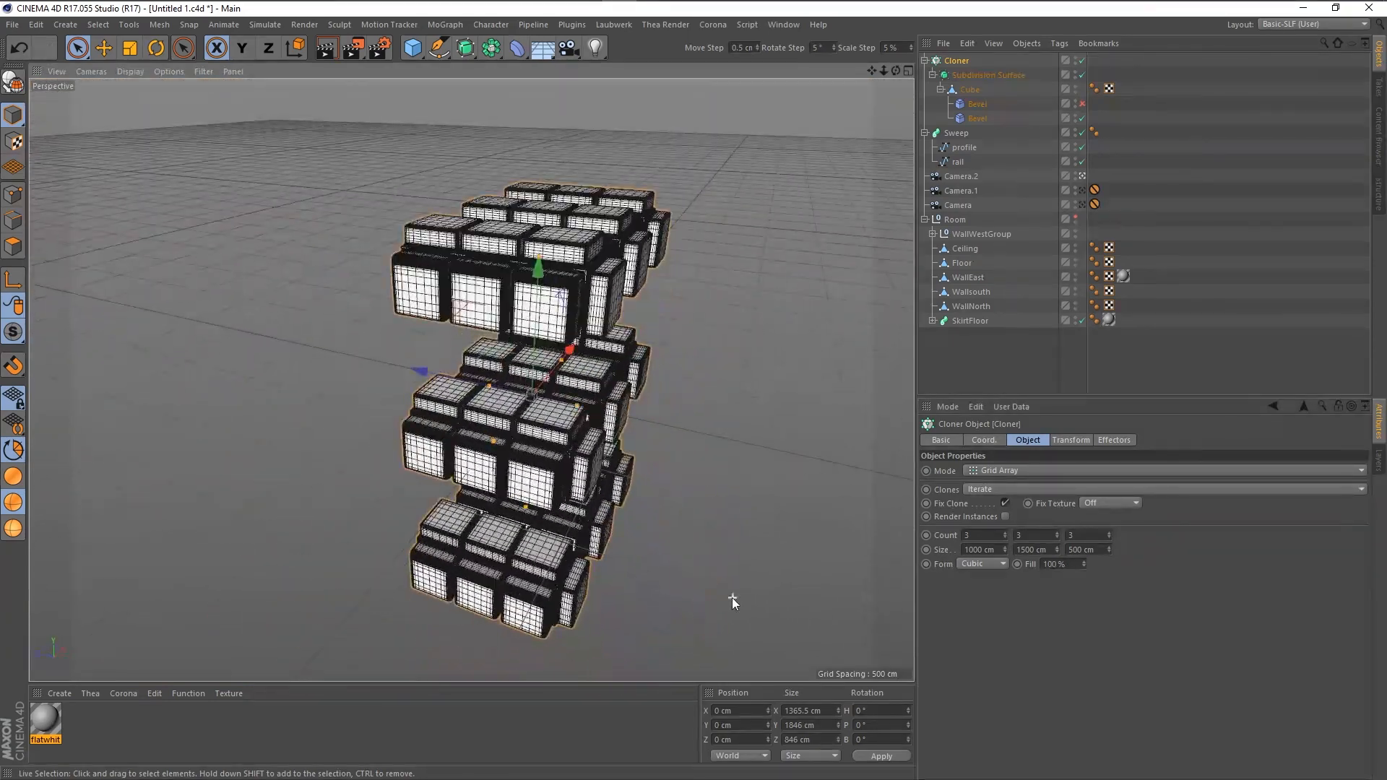
scroll(732, 597, up, 1)
drag(975, 535, 927, 535)
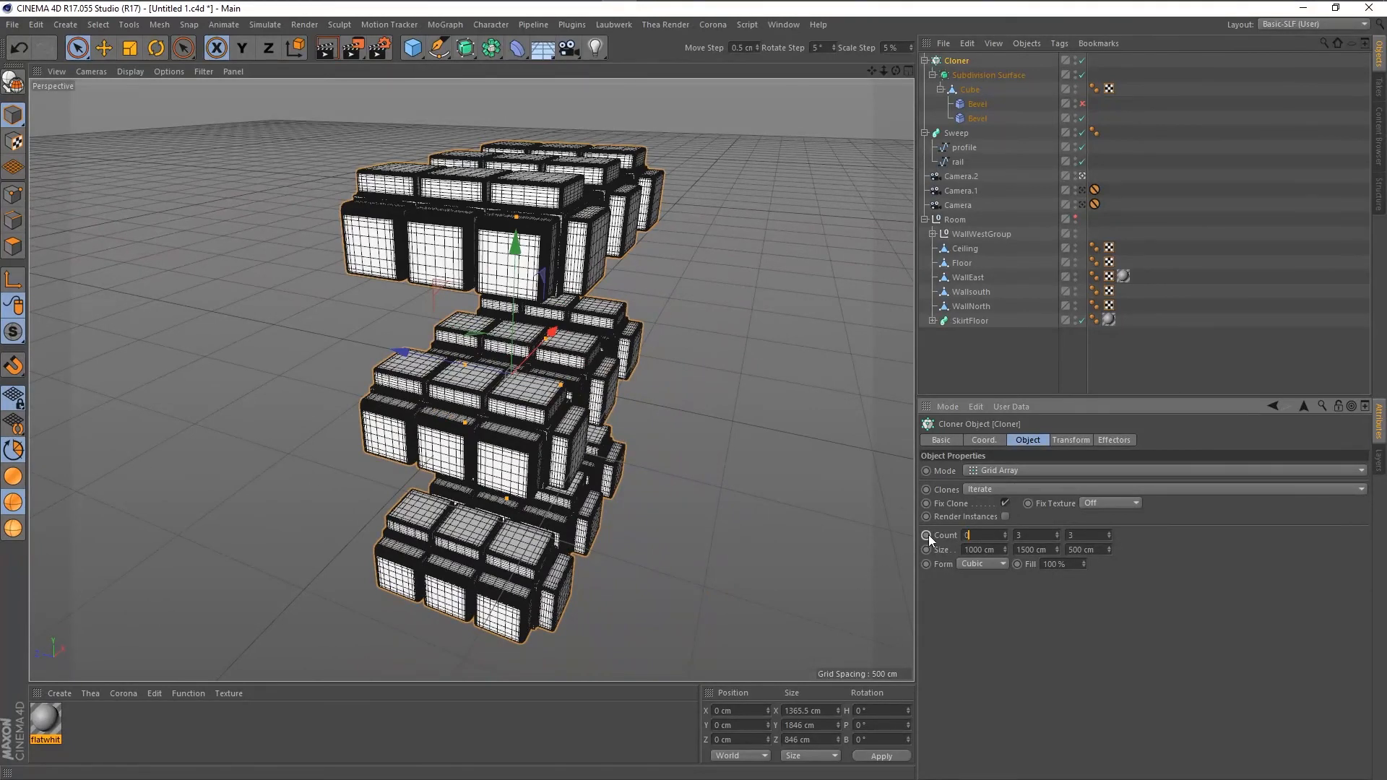
text(0)
key(Return)
double_click(1033, 539)
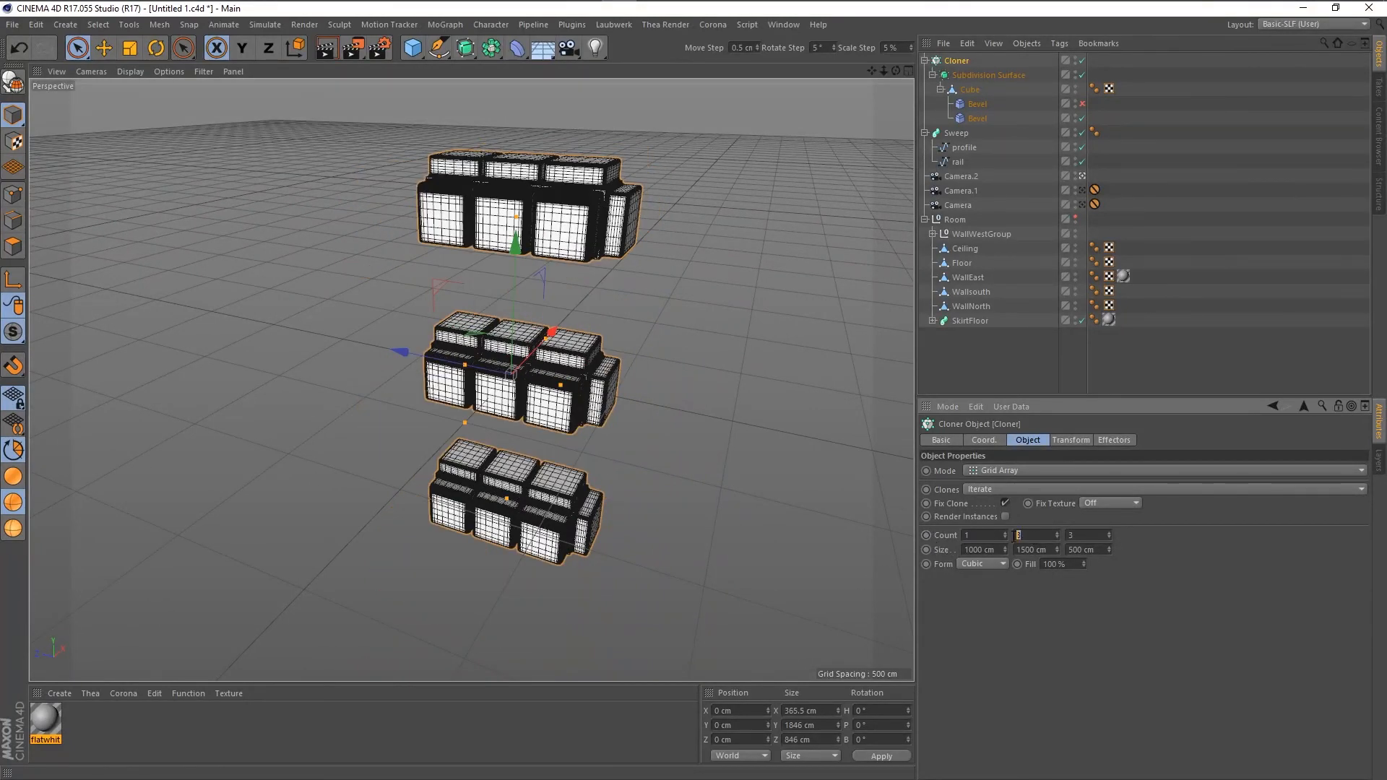
text(1)
key(Return)
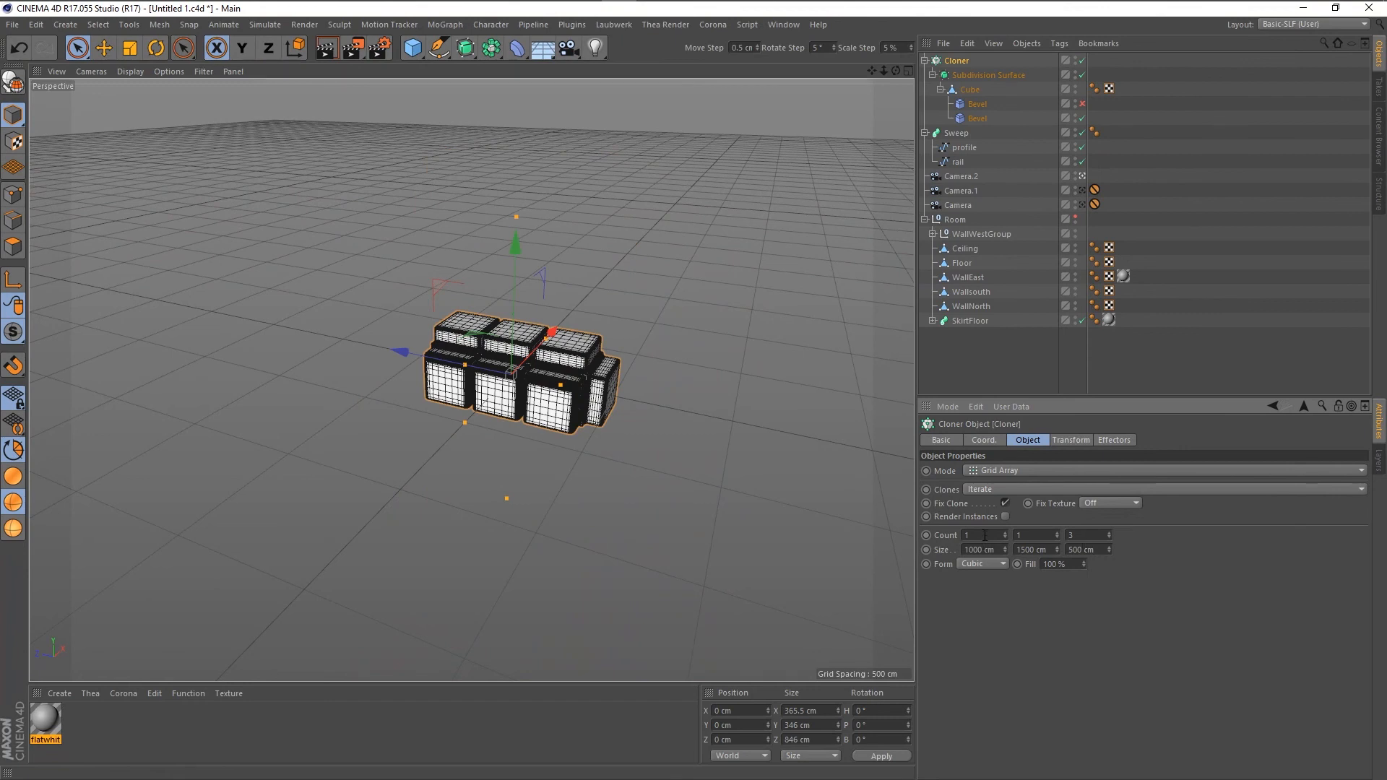
double_click(1029, 535)
Switch the Cloner to Linear mode and increase its per-step Y position to 334 cm.
click(1023, 472)
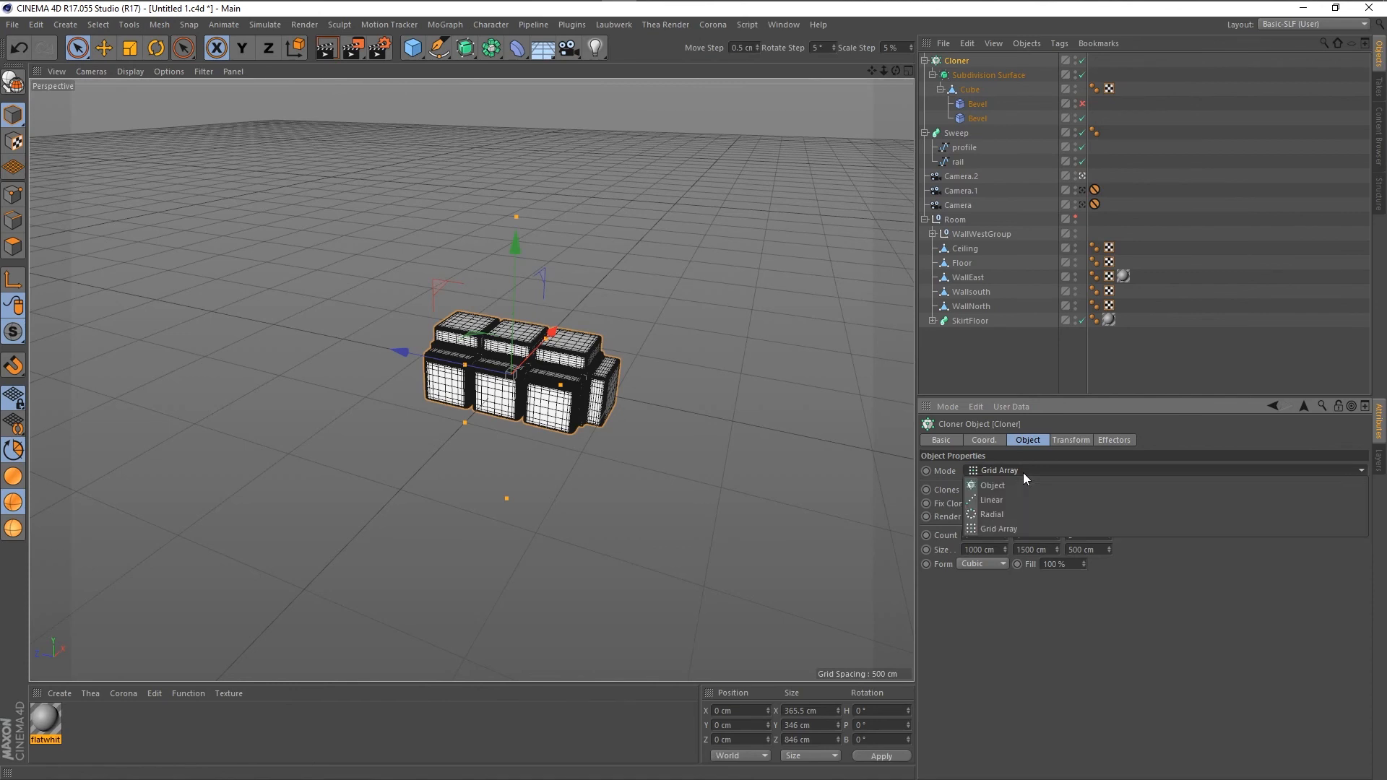
click(1011, 501)
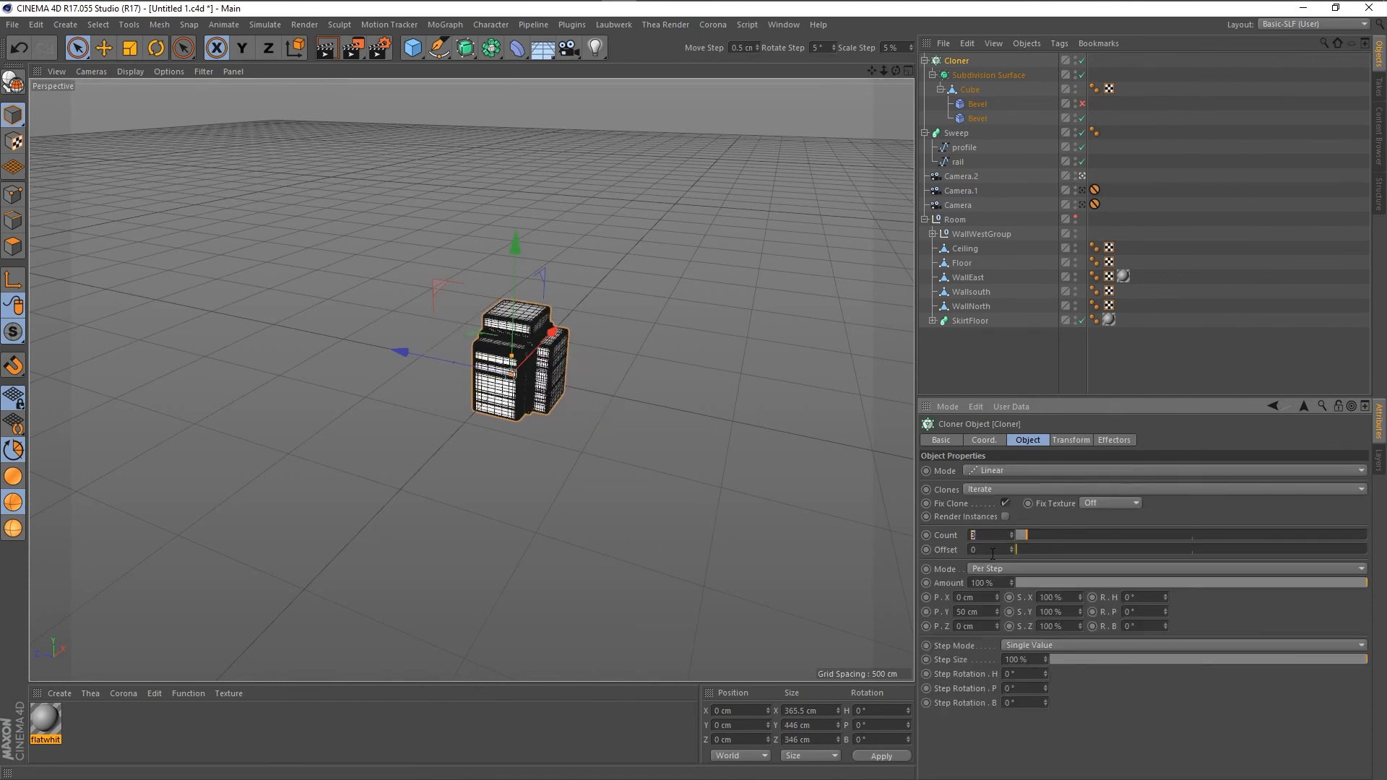
click(982, 612)
click(514, 250)
drag(513, 250, 517, 211)
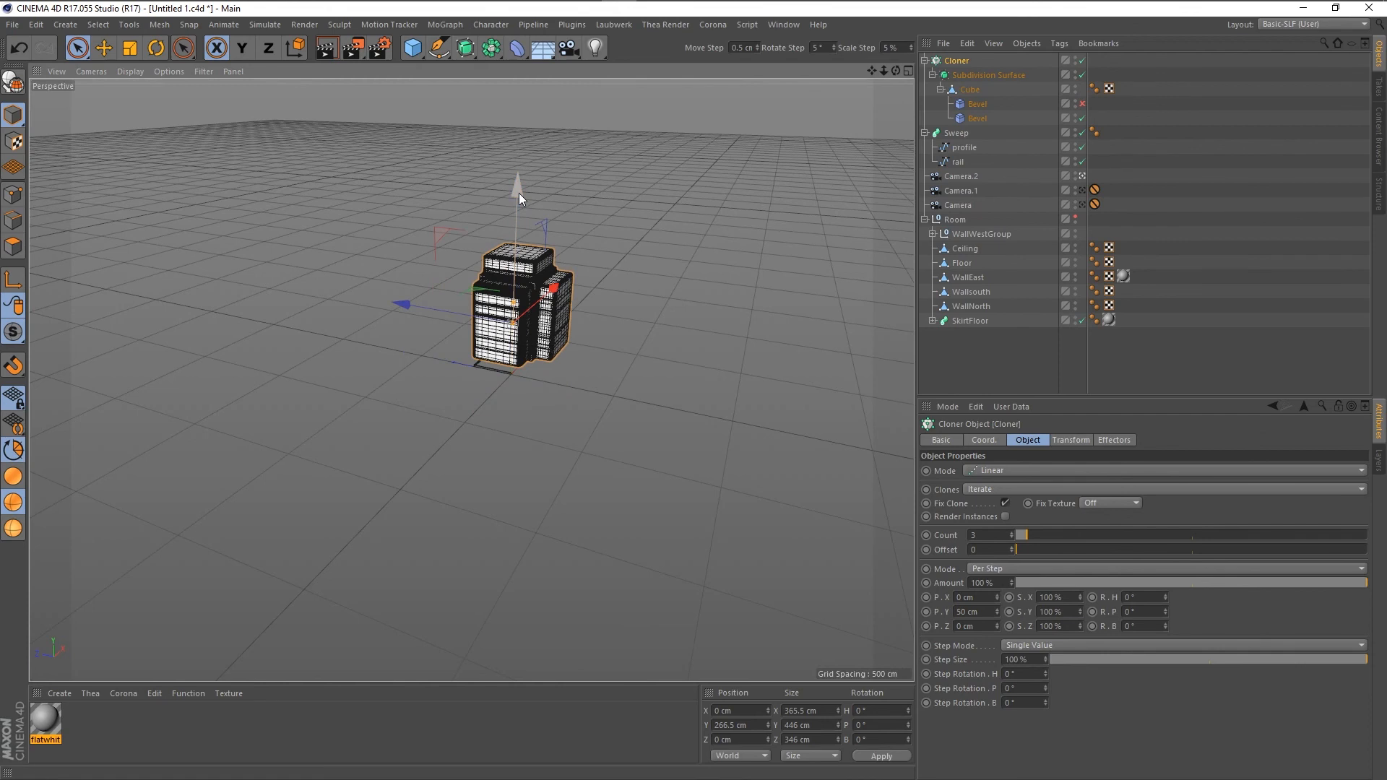
key(ctrl+z)
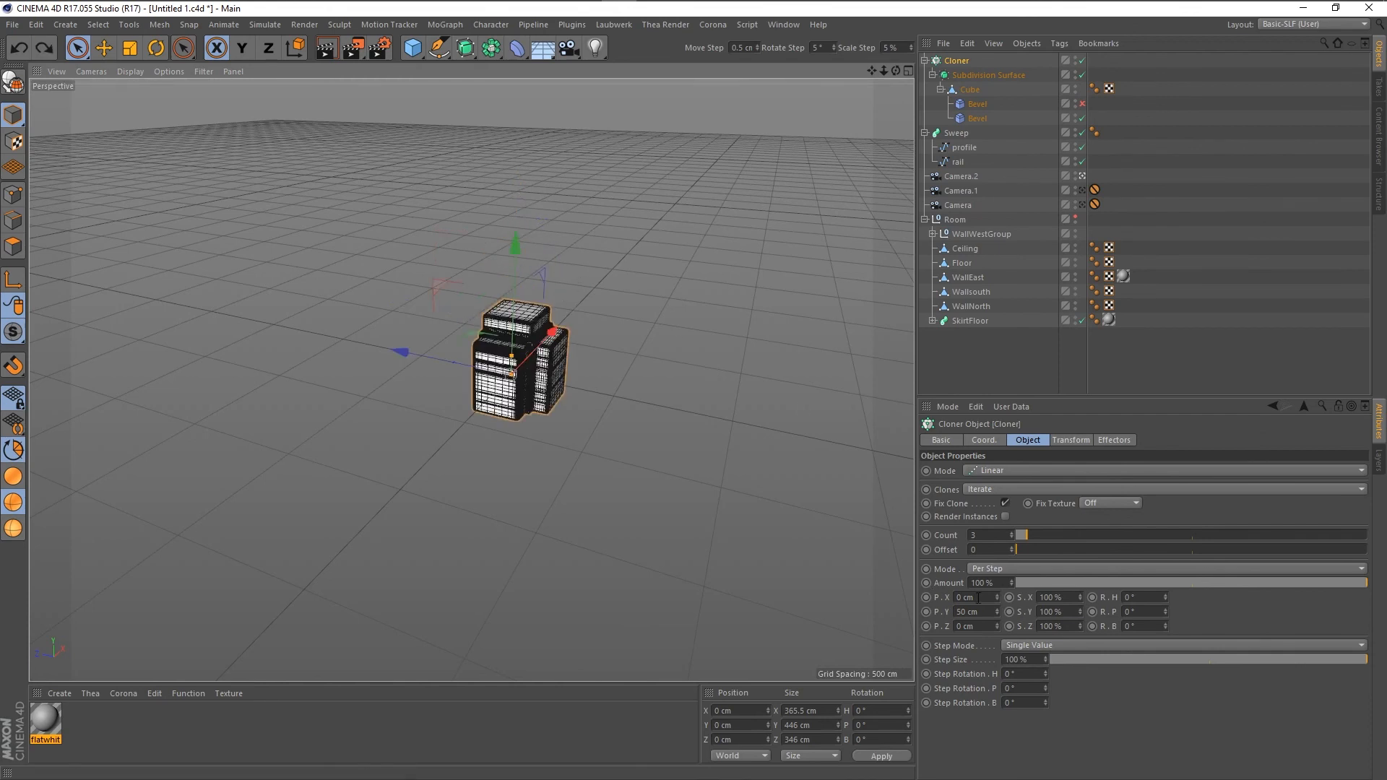
drag(996, 613, 997, 556)
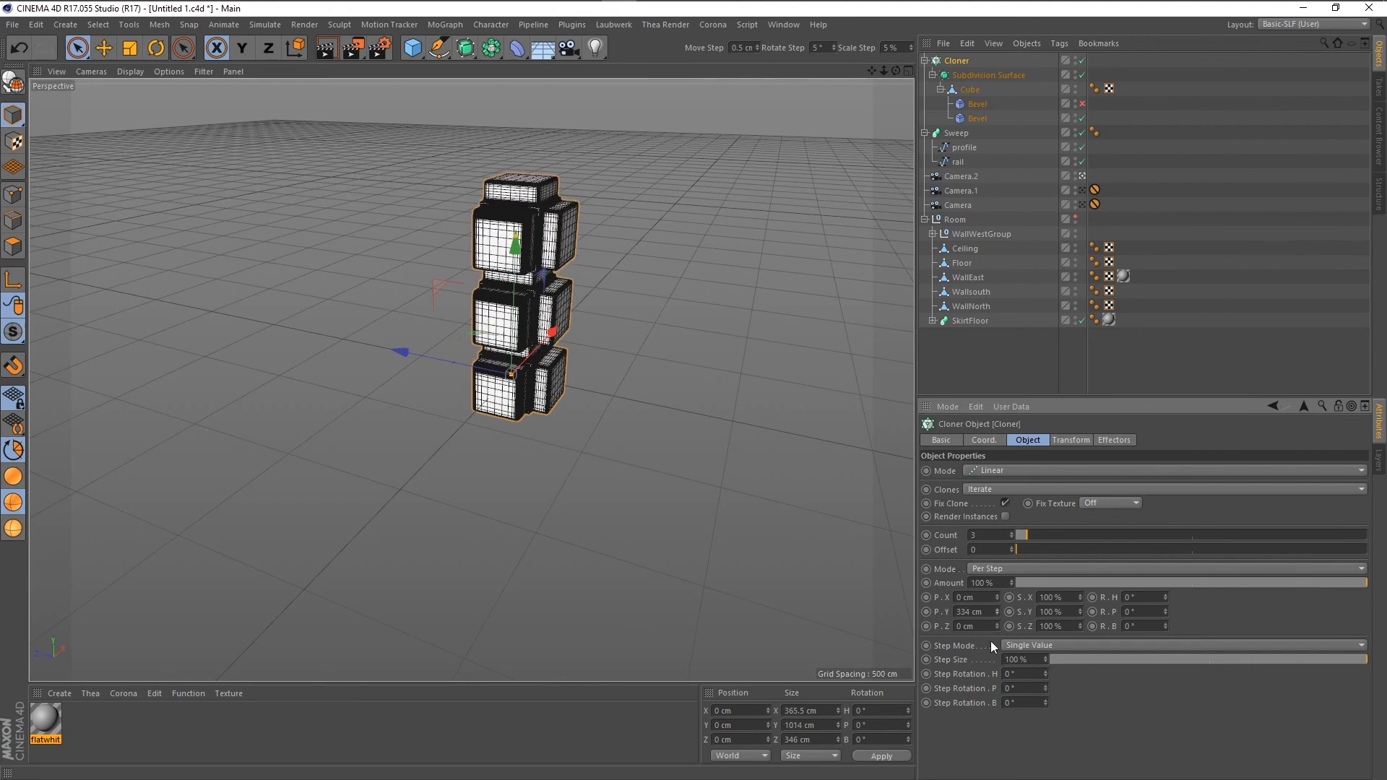
Set the Cloner's per-step position to 0 cm in Y and 500 cm in Z.
drag(990, 612, 895, 612)
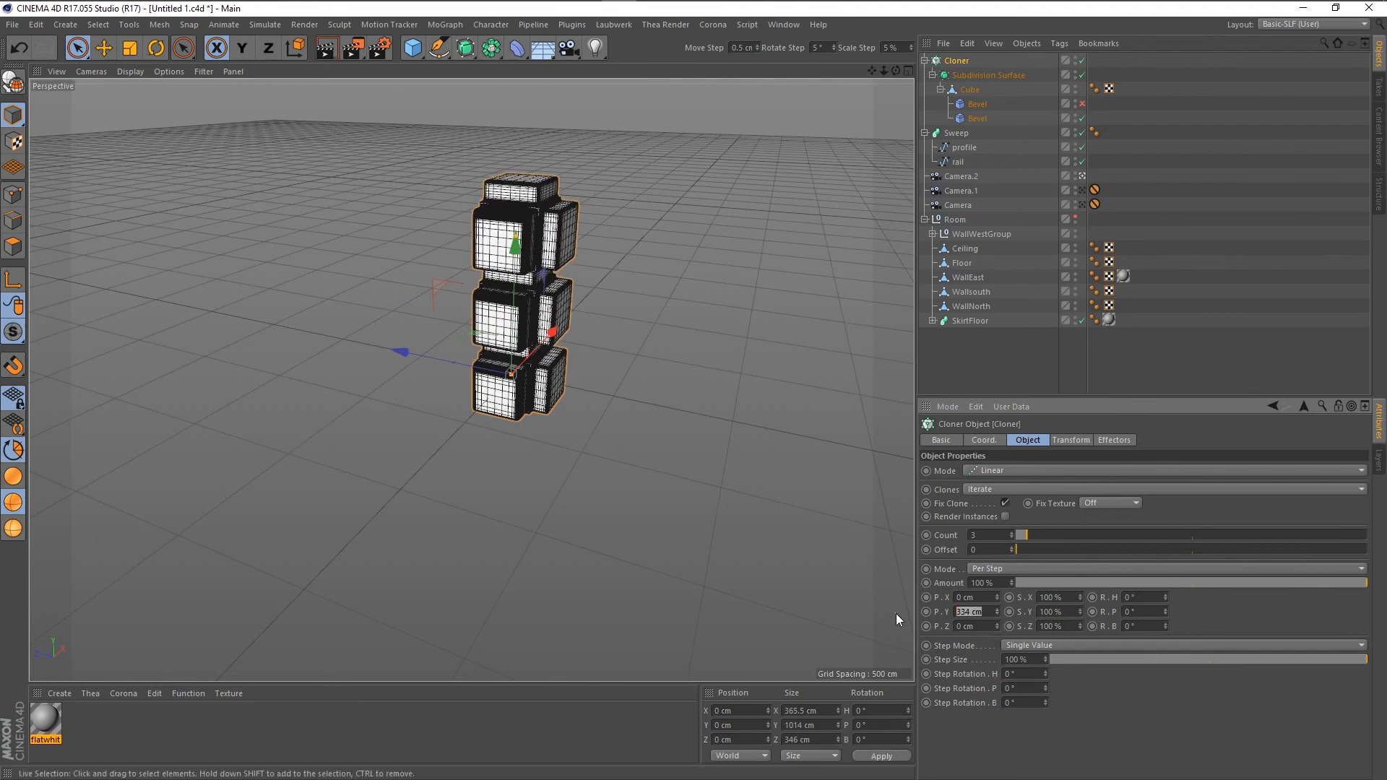
text(0)
key(Tab)
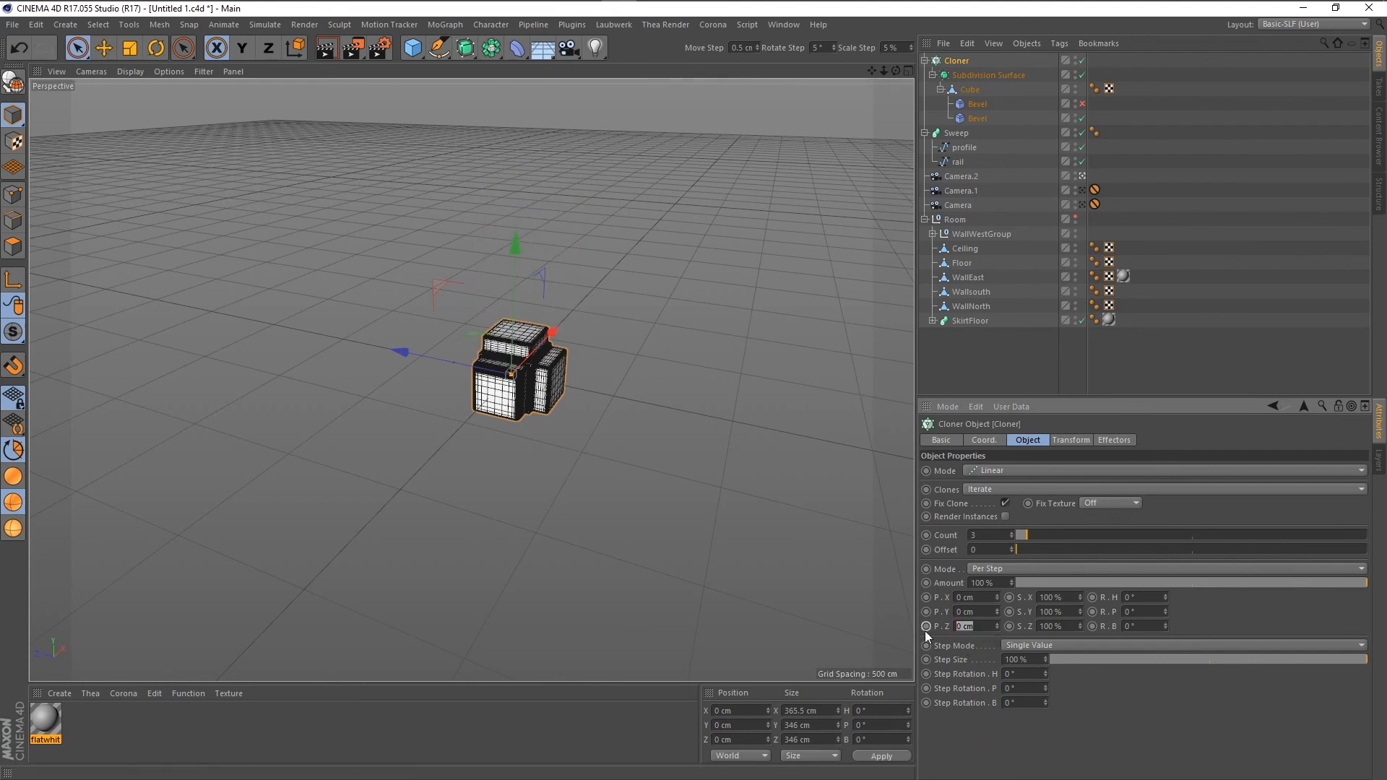
text(500)
key(Return)
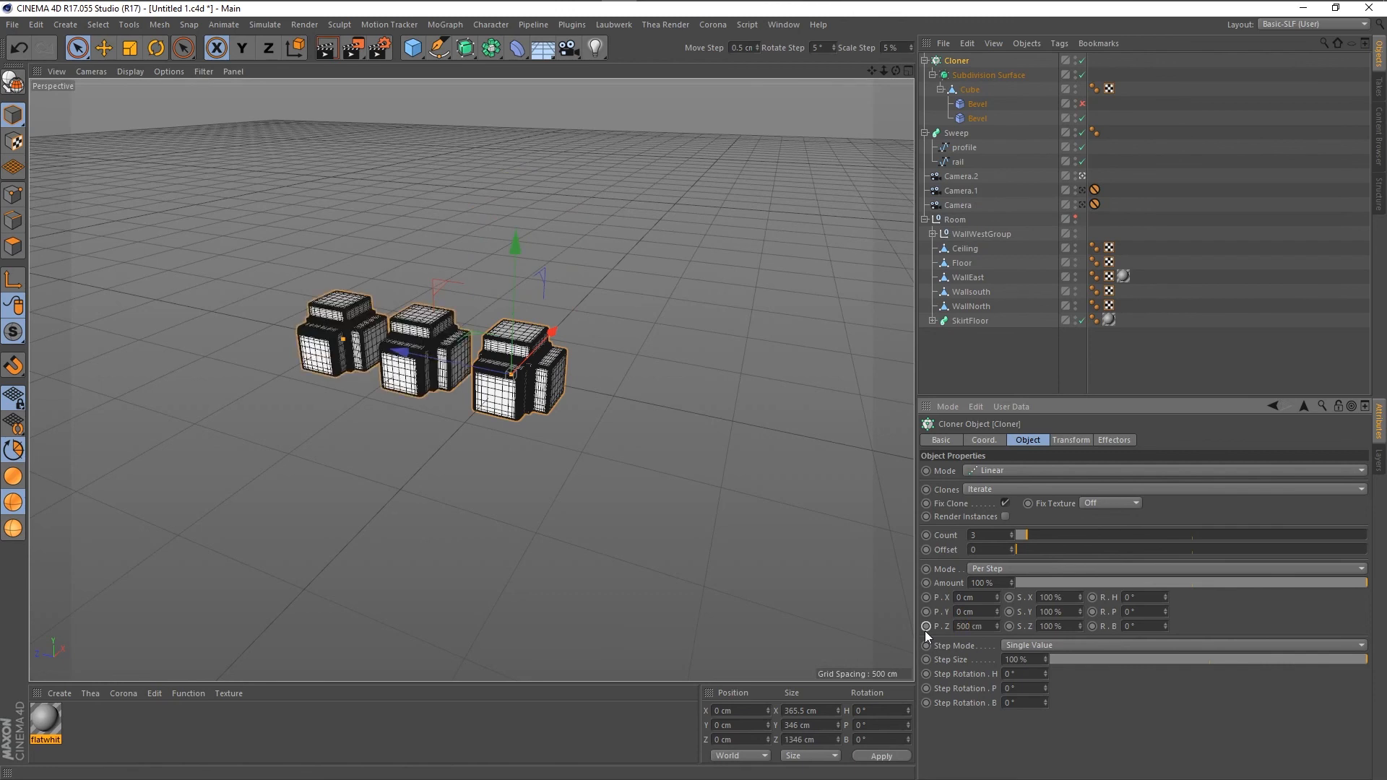
Set the Cloner's per-step position to 0 cm in Z and 500 cm in X.
drag(983, 626, 909, 617)
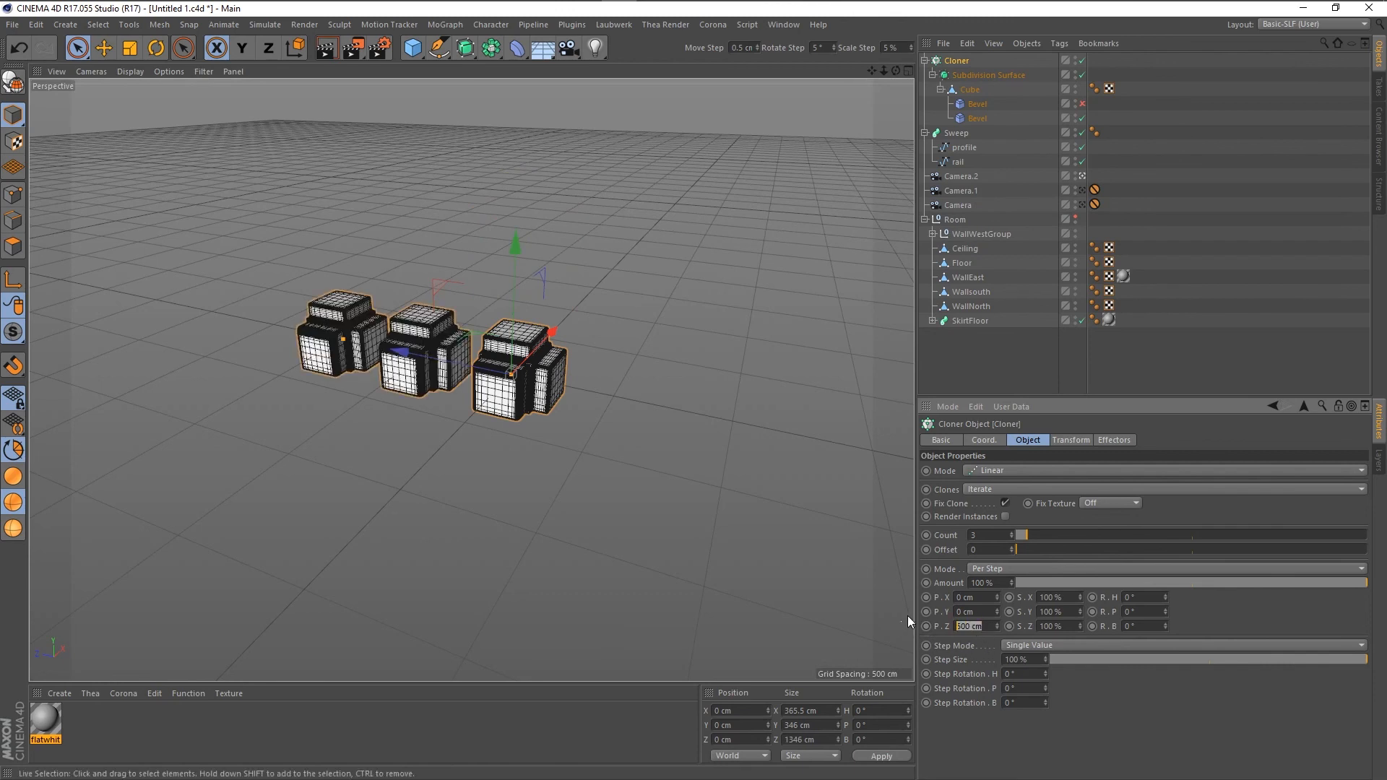
text(0)
key(Return)
text(50)
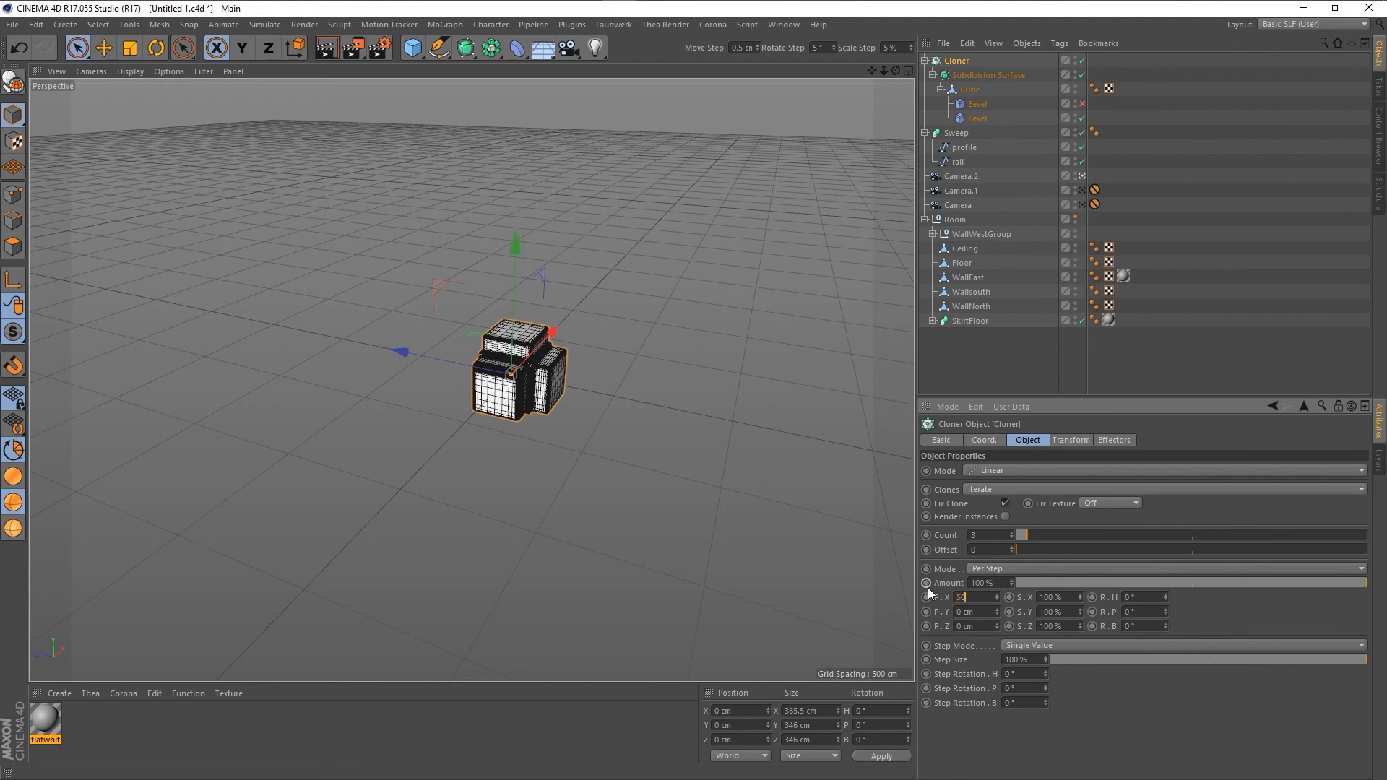
text(0)
key(Return)
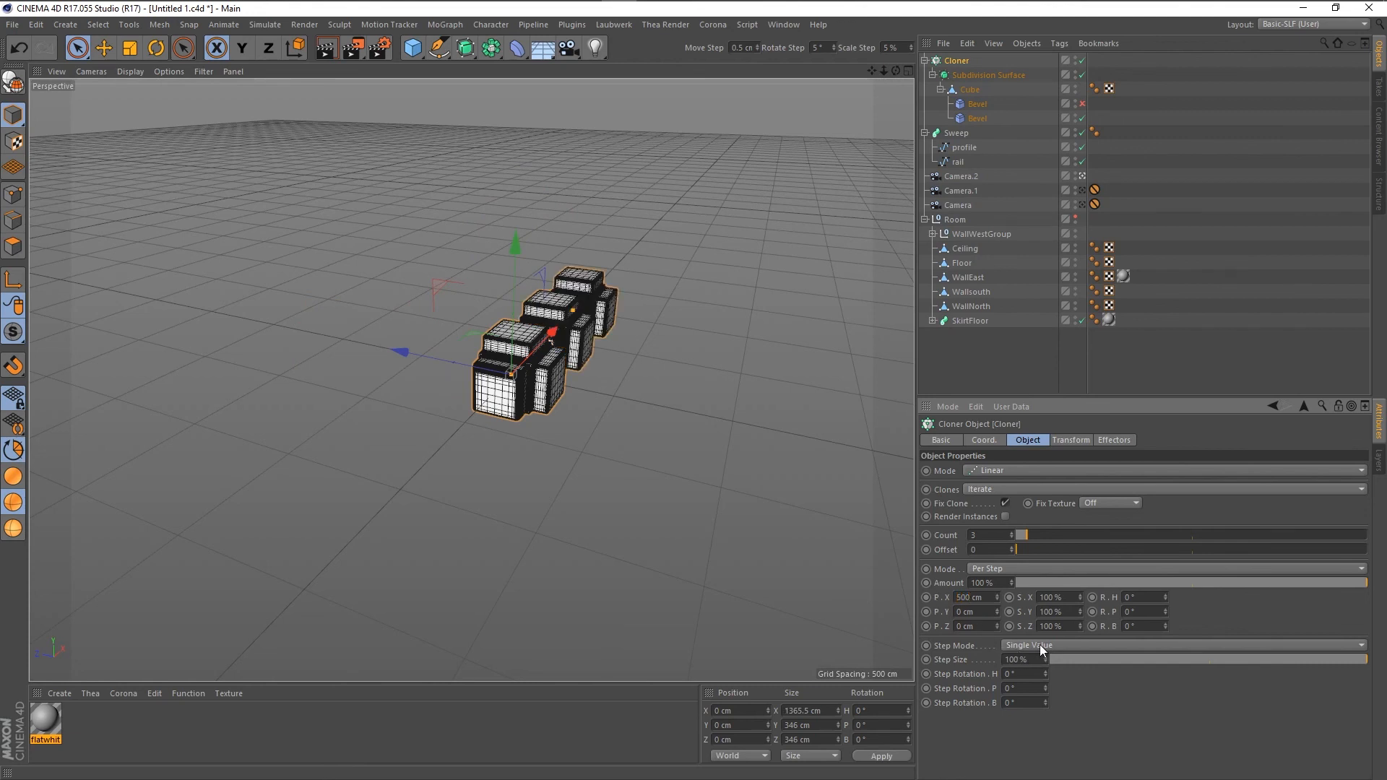
Reduce the Cloner's per-step X scale to 62% so successive clones get thinner.
drag(1082, 597, 1081, 631)
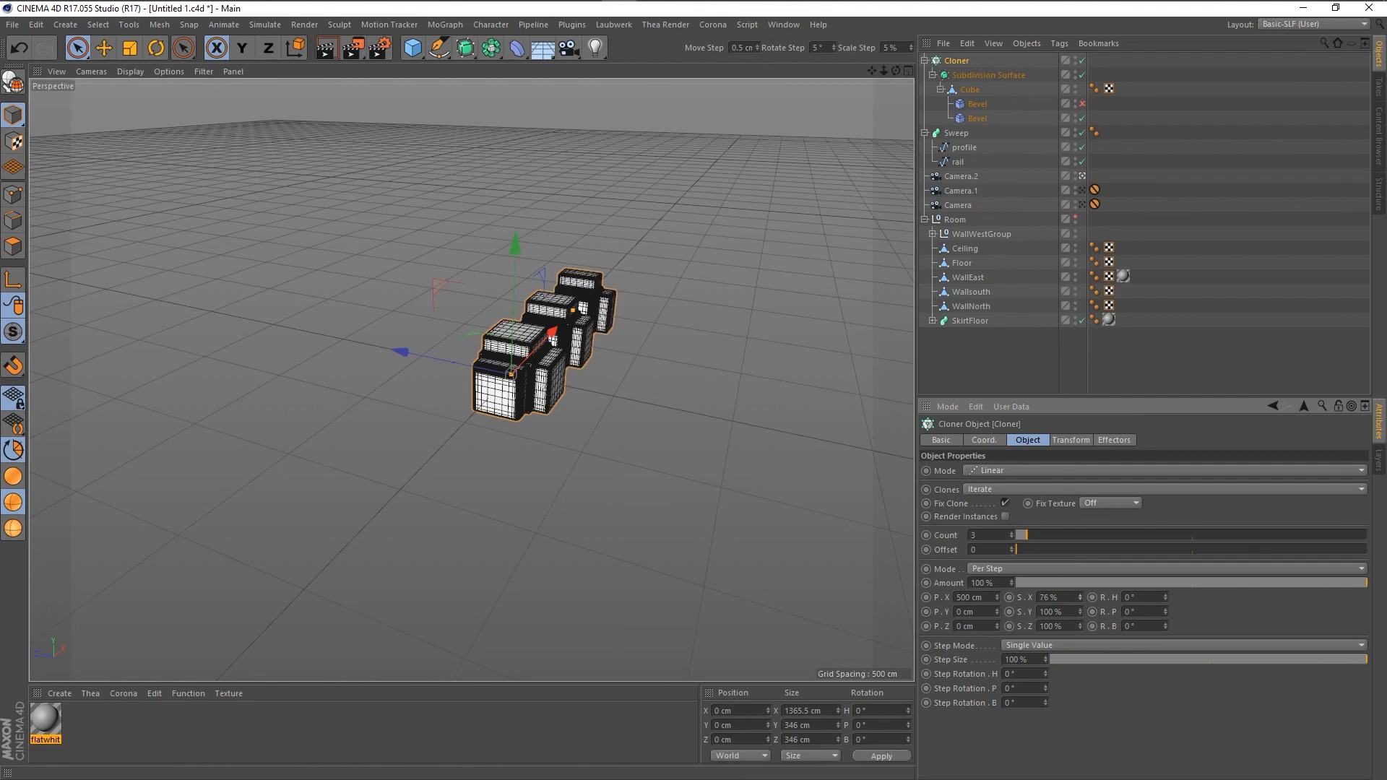
scroll(665, 296, up, 3)
alt+drag(665, 296, 674, 426)
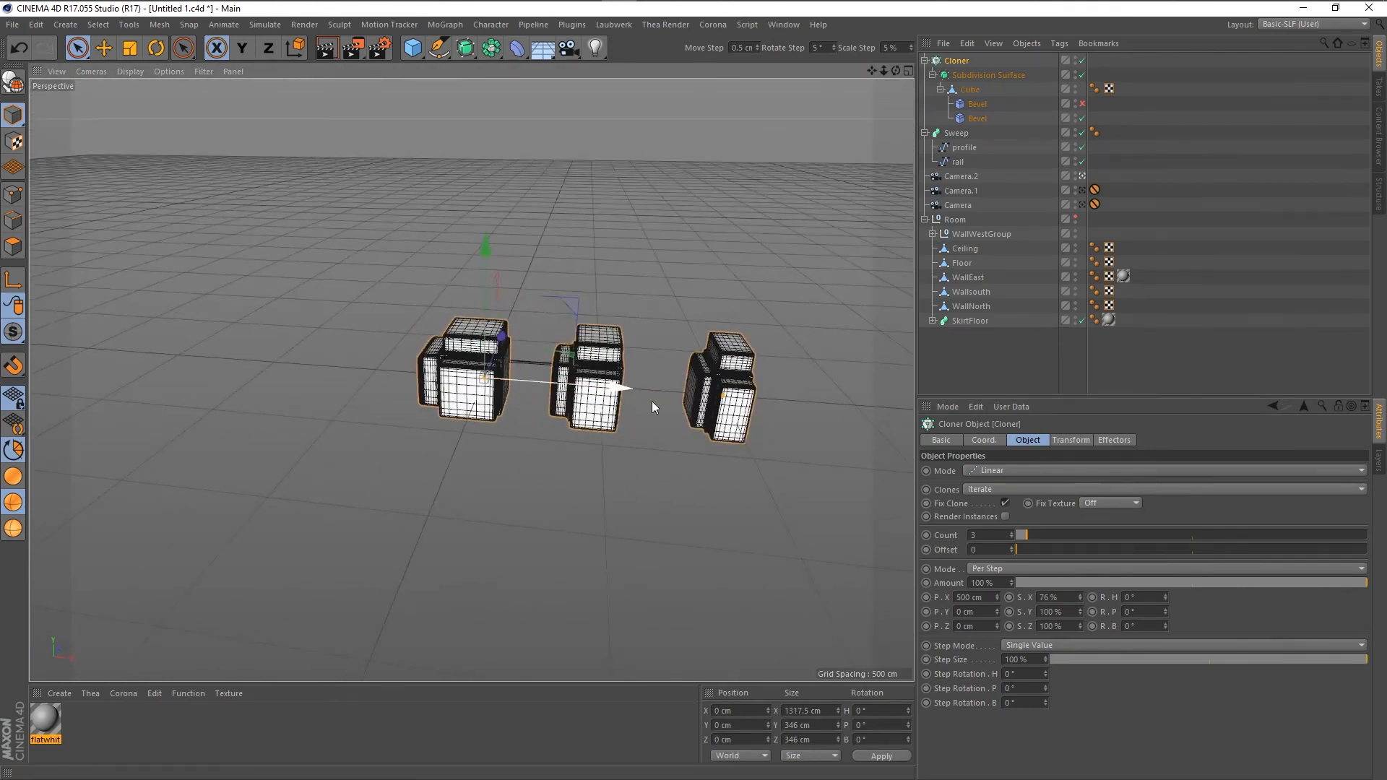
drag(1078, 596, 1078, 611)
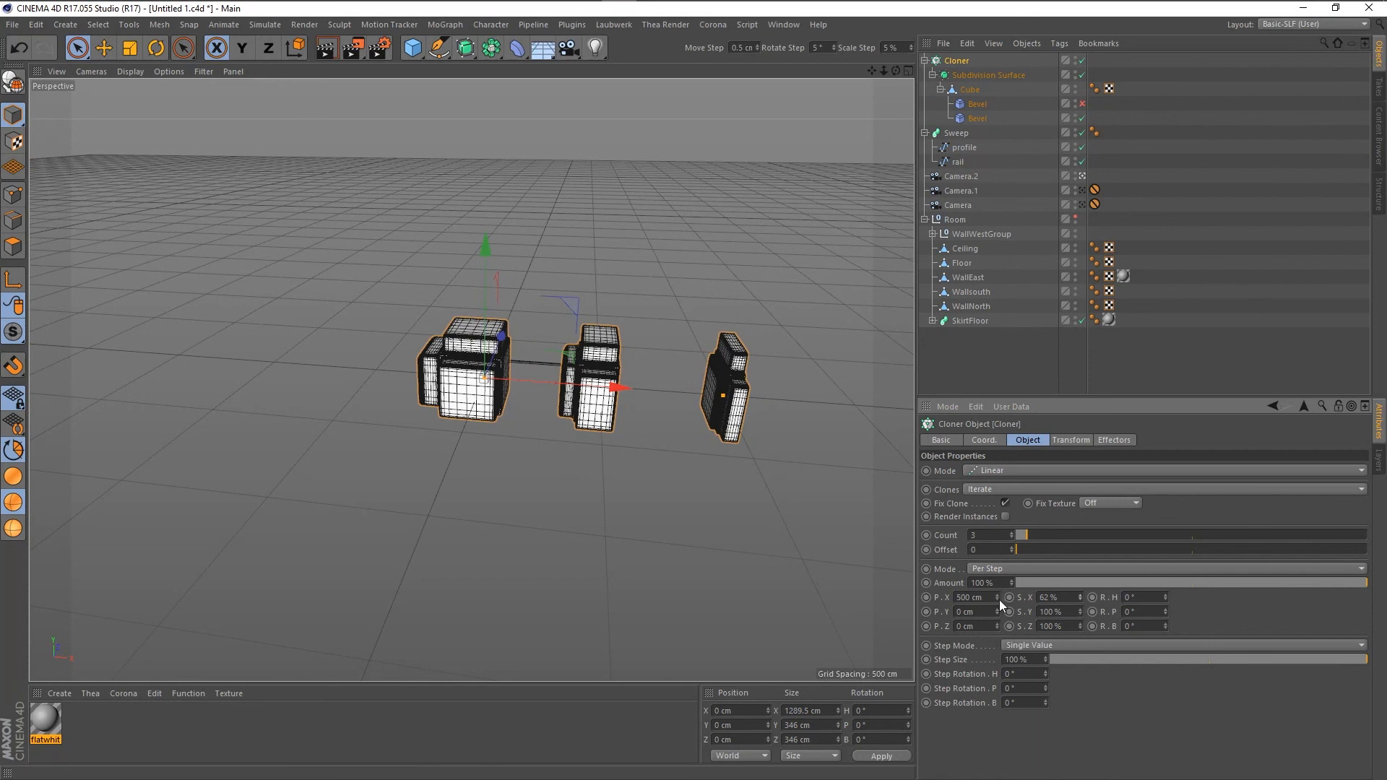
Increase the number of linear clones to 5.
click(1012, 537)
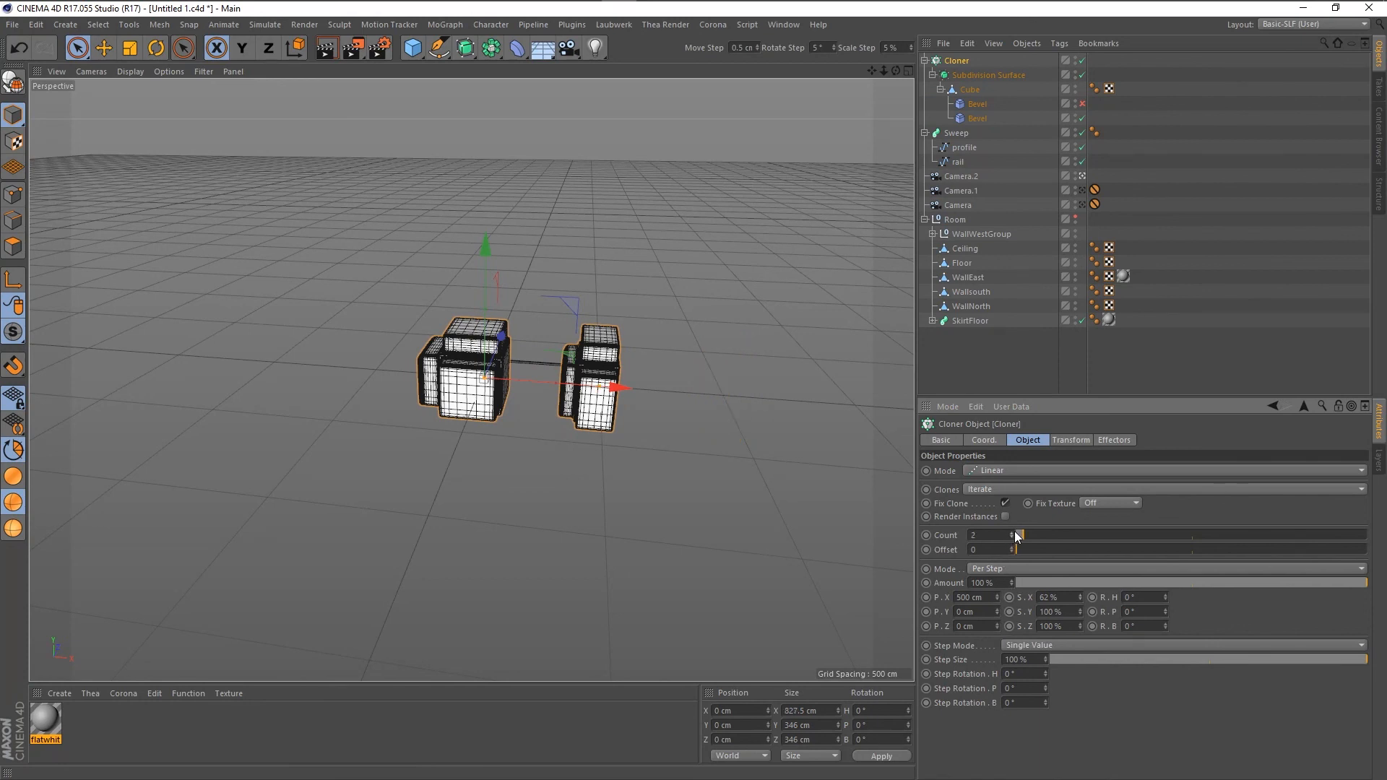
click(1011, 533)
click(1011, 533)
click(1011, 533)
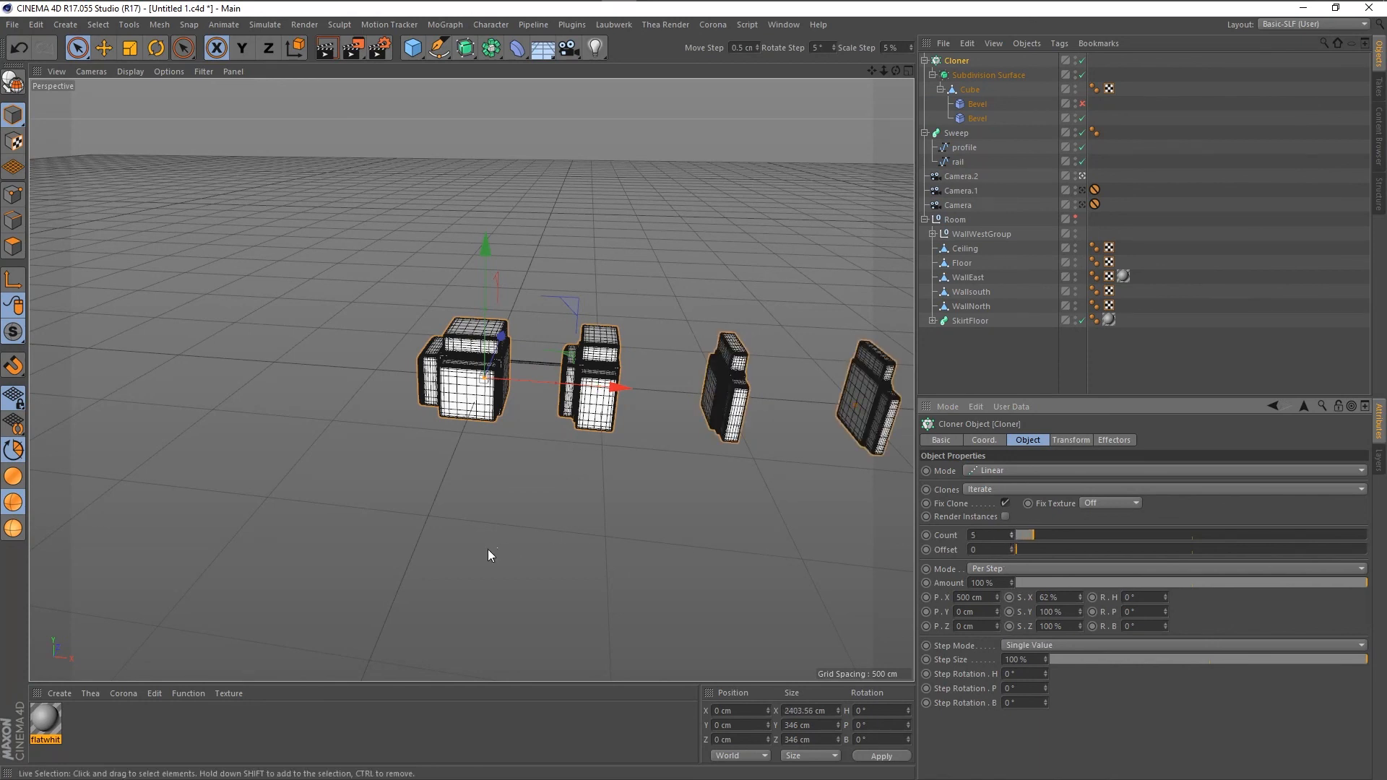
scroll(463, 558, down, 3)
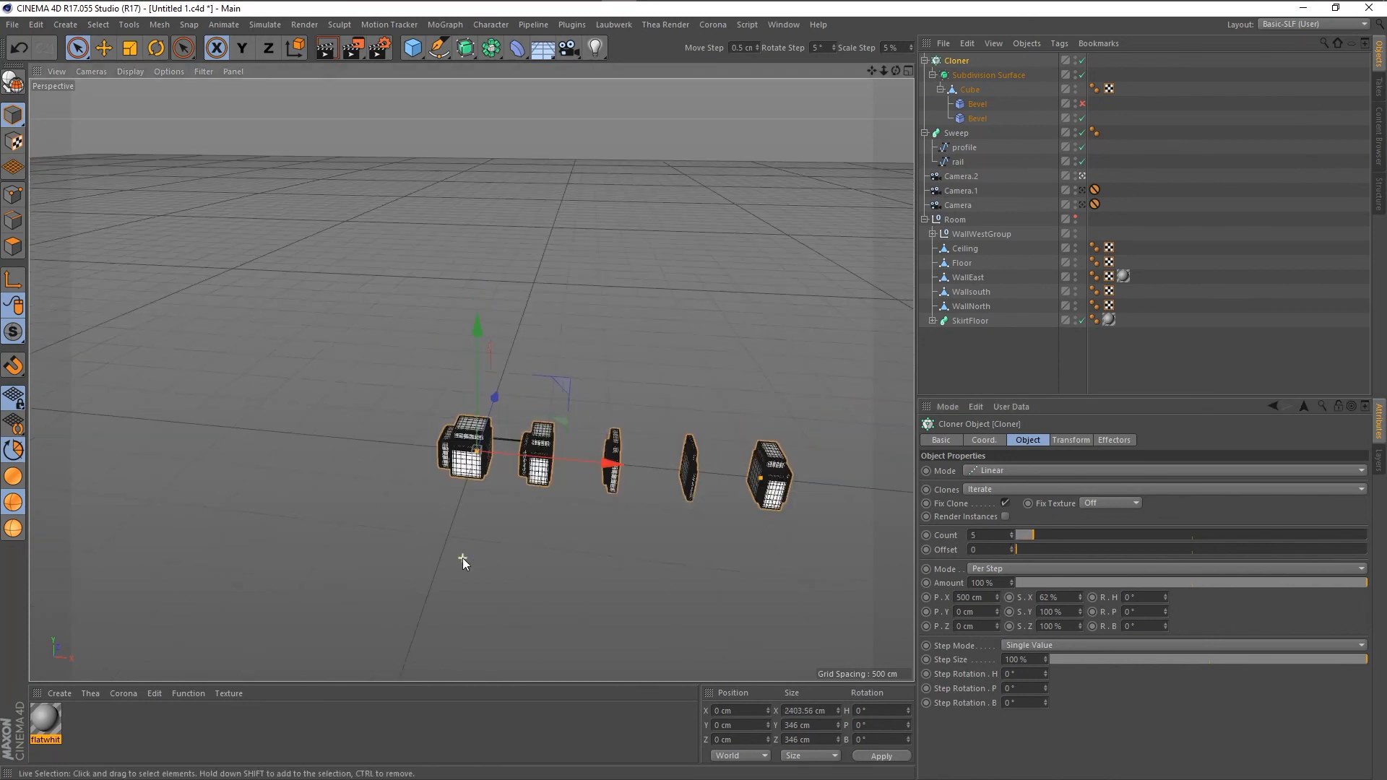
Increase the Cloner's number of linear clones to 9.
click(1012, 537)
click(1011, 534)
click(1011, 535)
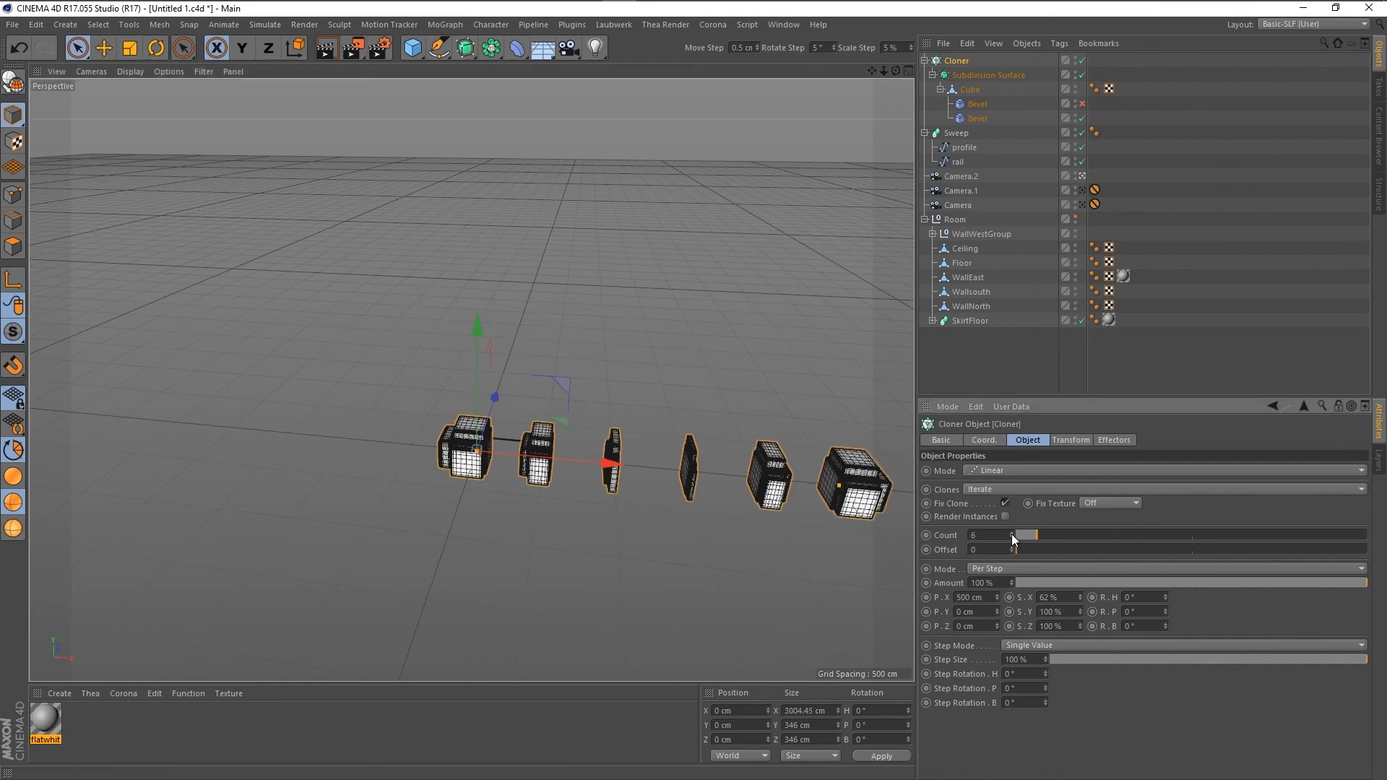
scroll(440, 534, down, 4)
scroll(438, 547, down, 1)
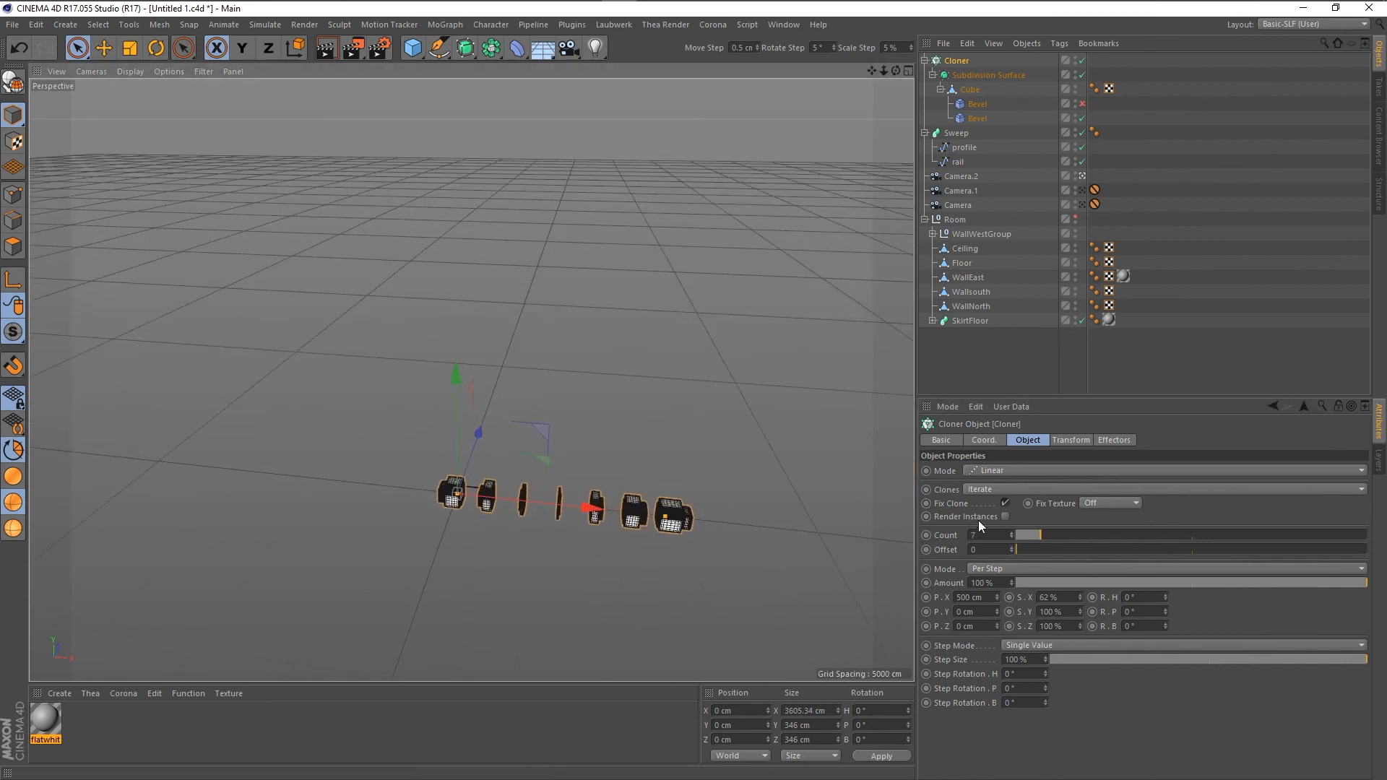
click(1010, 534)
click(1010, 535)
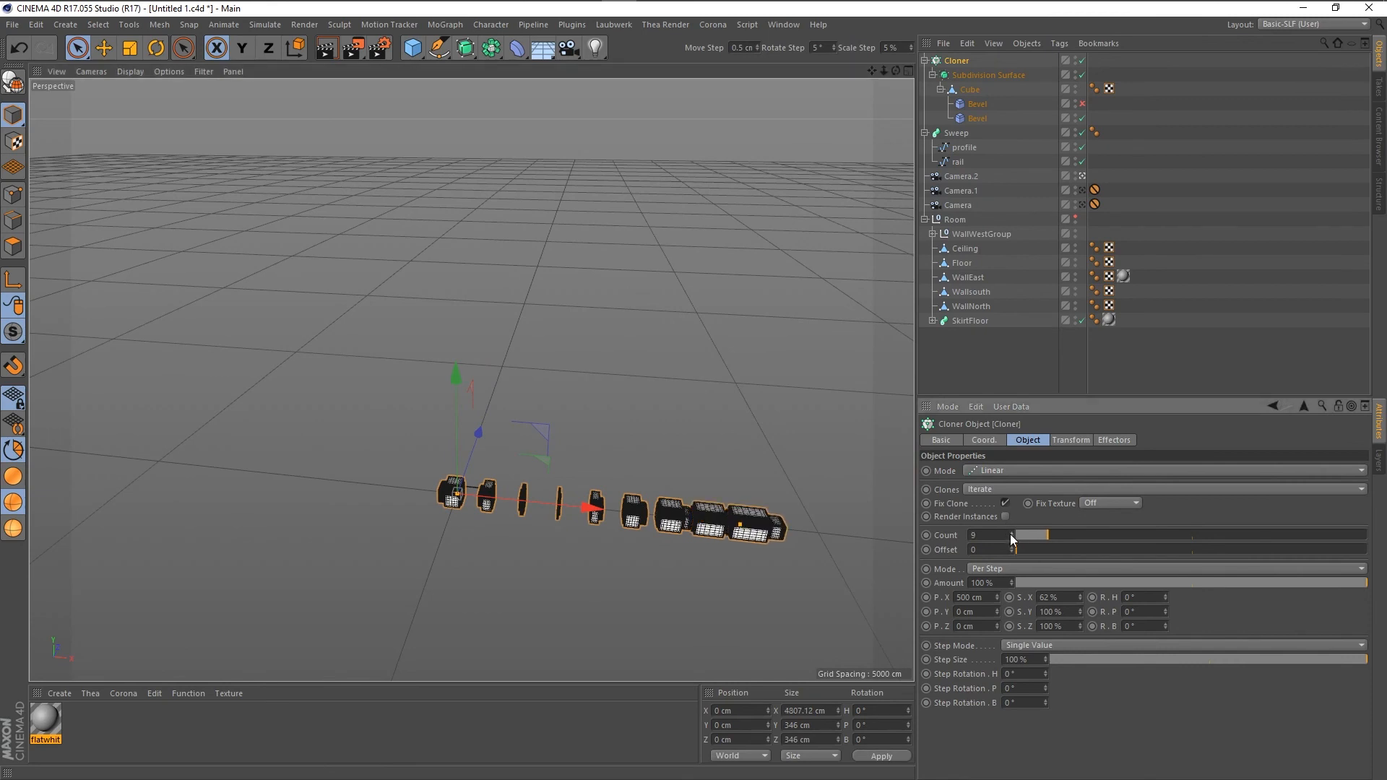
Reduce the Cloner's count to 4 and set its per-step X scale to 0%.
drag(1011, 537, 1012, 557)
double_click(1048, 598)
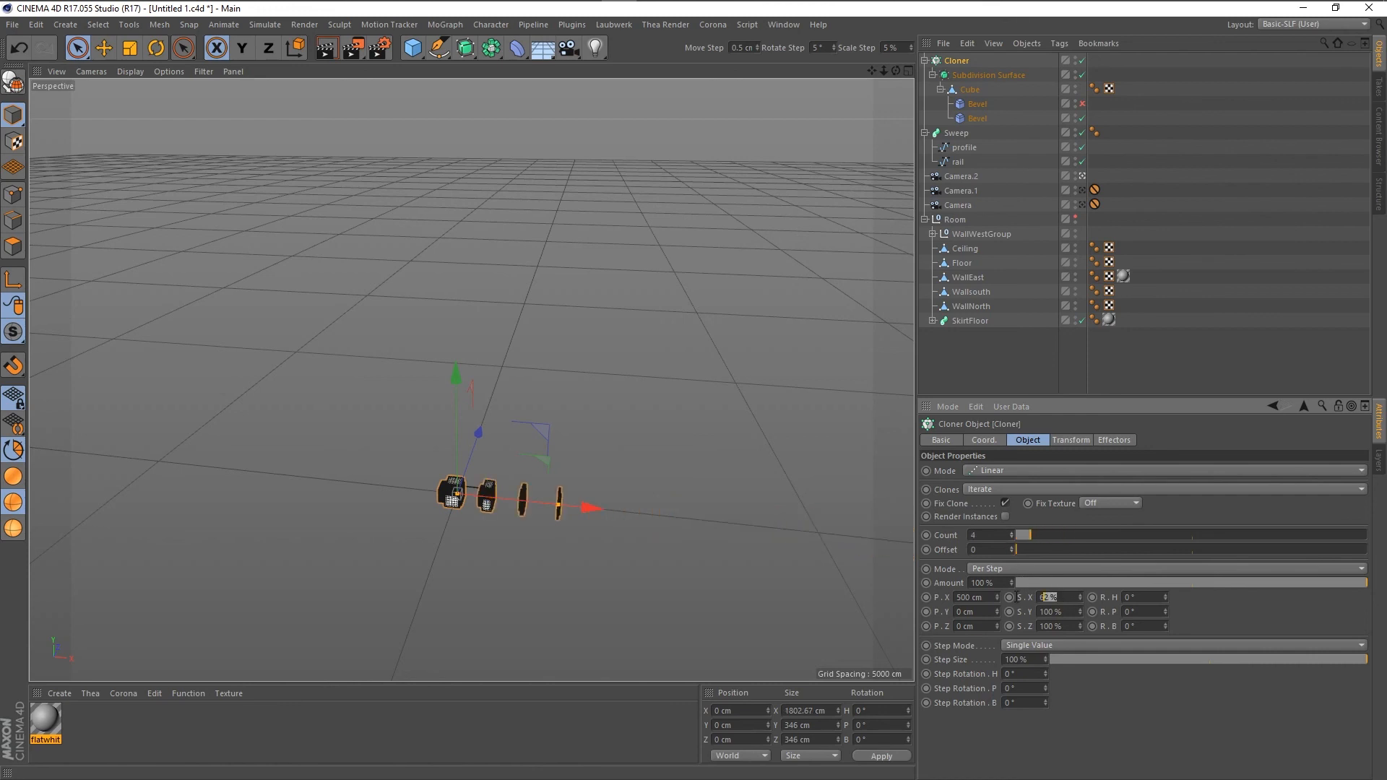
text(0)
key(Return)
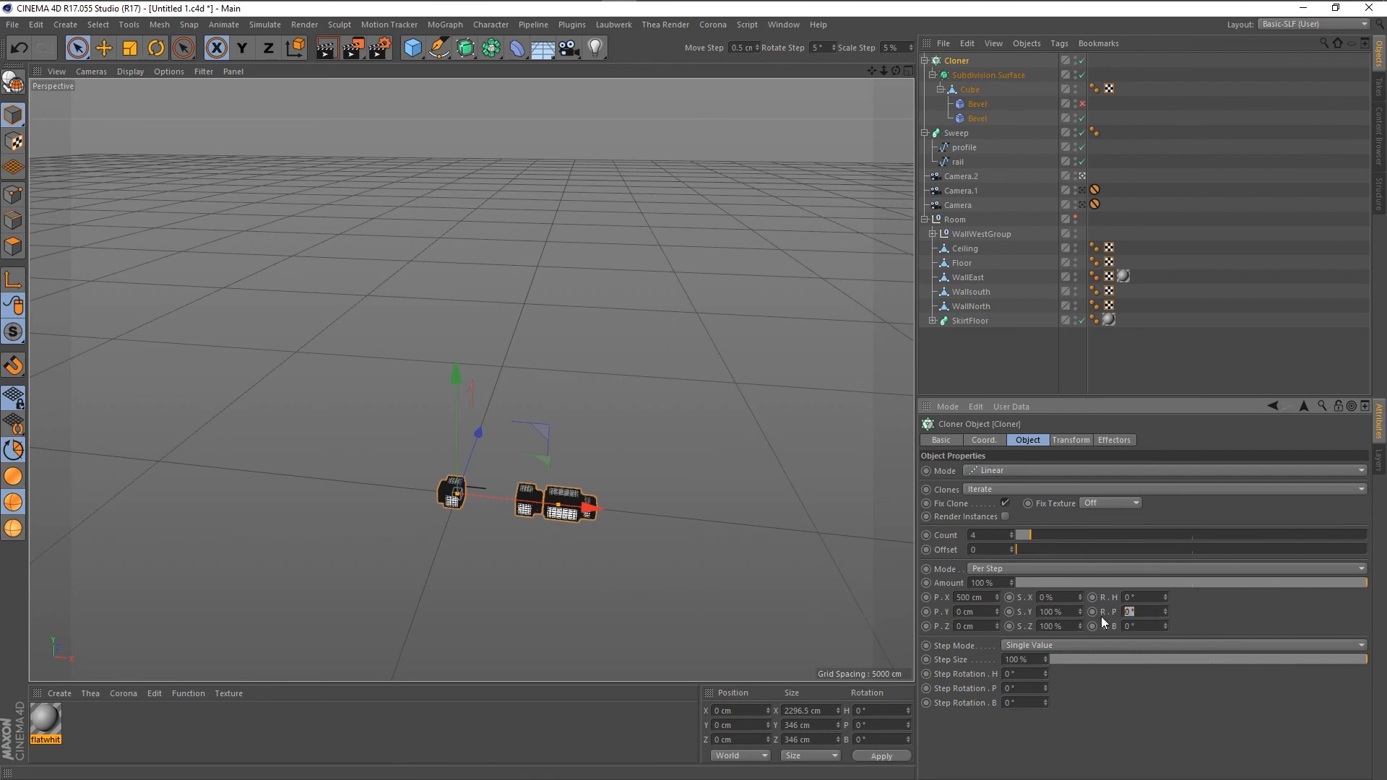
Try a per-step rotation on the Cloner with pitch at 139° and bank at 1°.
click(1166, 624)
text(-2)
key(Return)
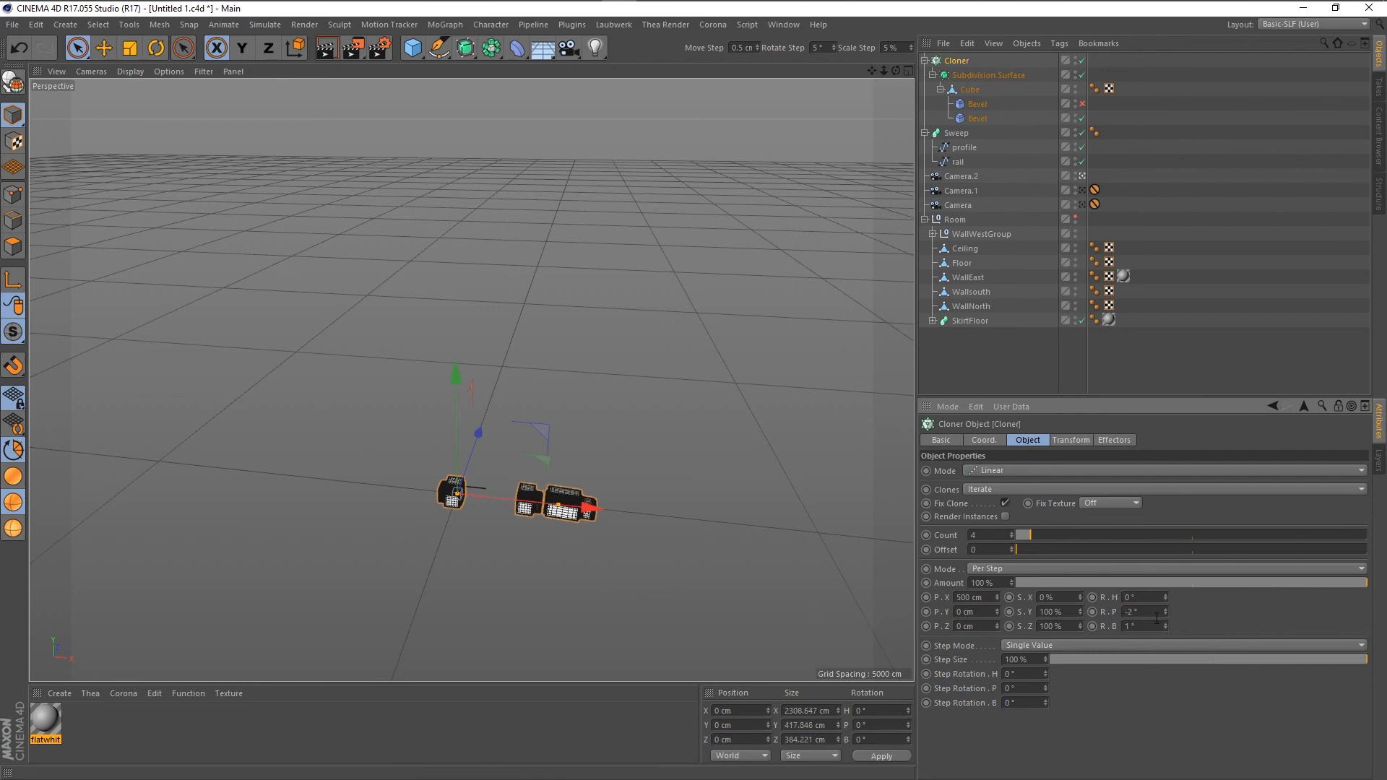
key(Return)
click(1165, 610)
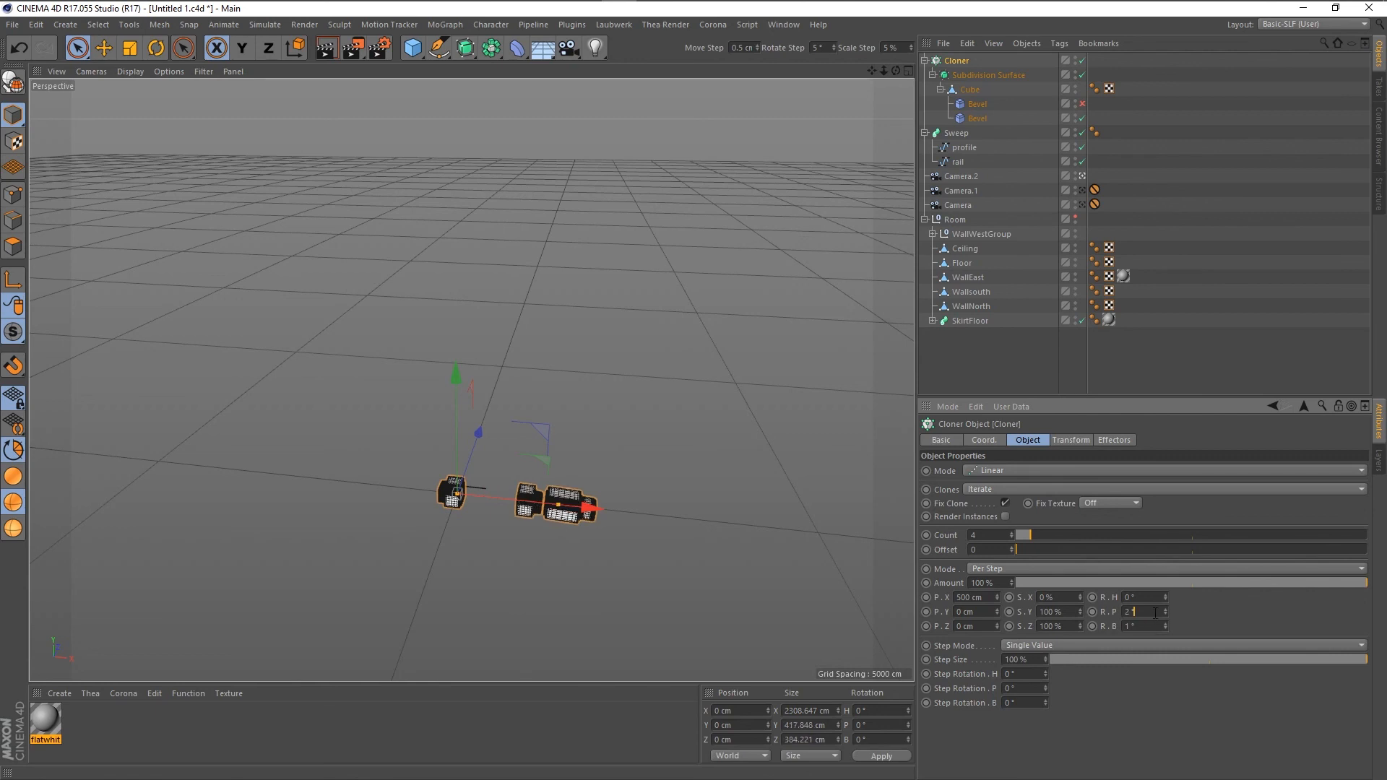
click(1165, 610)
drag(1166, 610, 1168, 607)
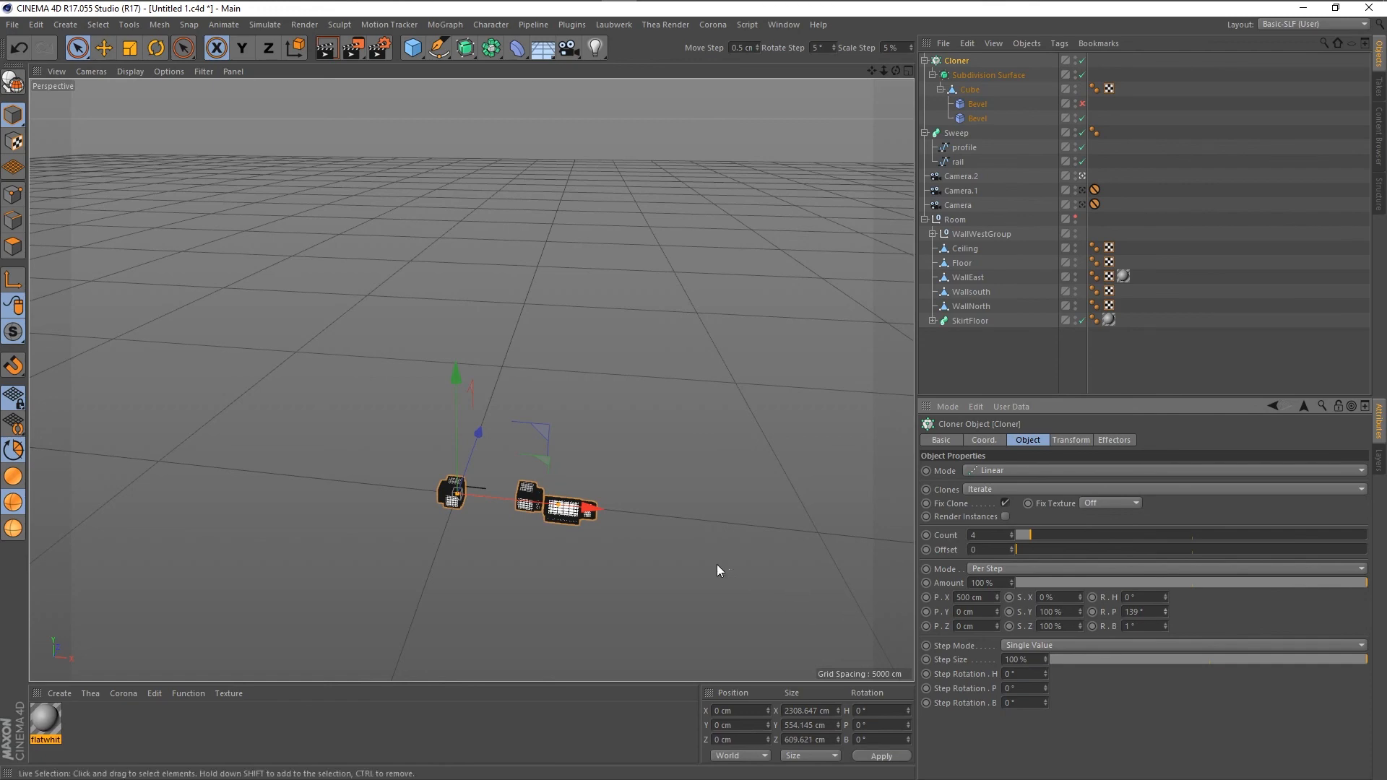
Vary the Cloner's per-step pitch further and reset its pitch and bank to 0°.
scroll(578, 573, up, 7)
alt+drag(497, 522, 625, 515)
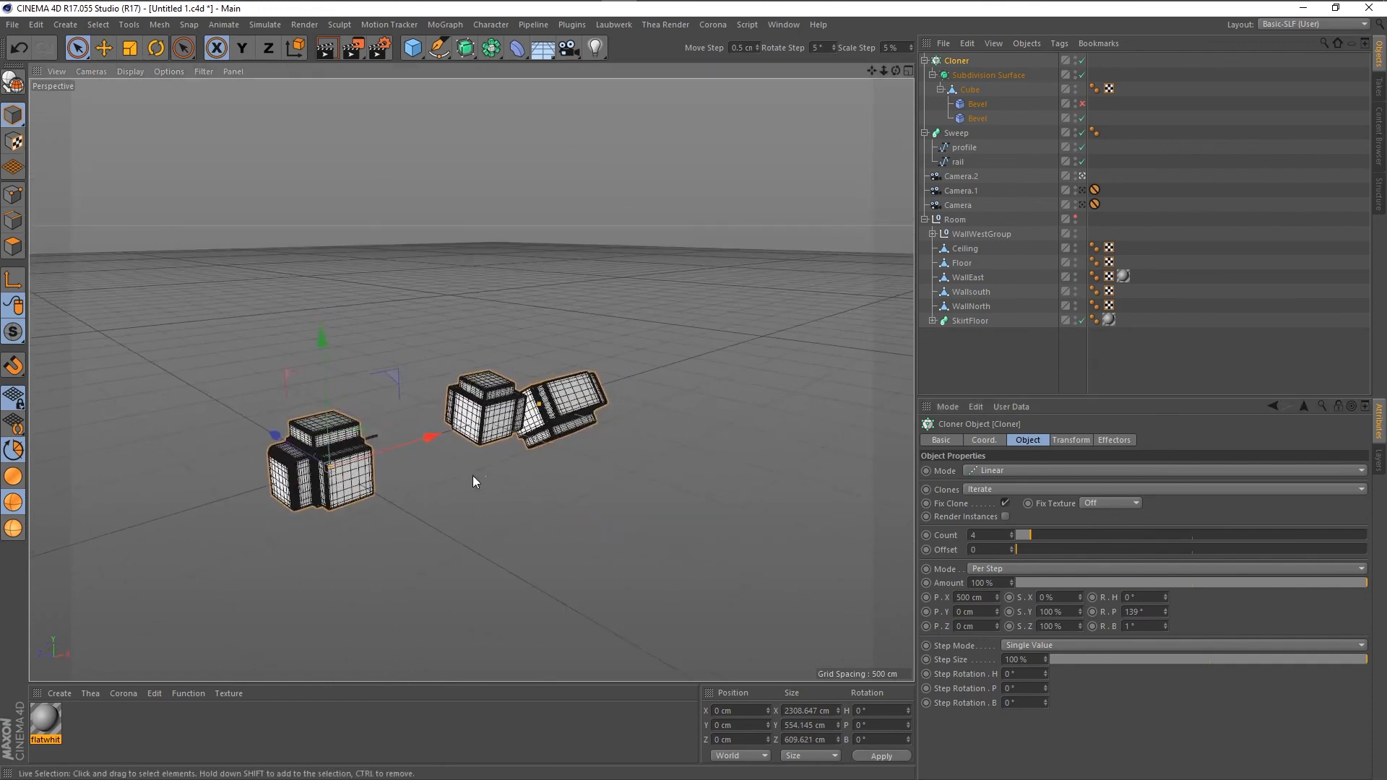
scroll(472, 476, up, 3)
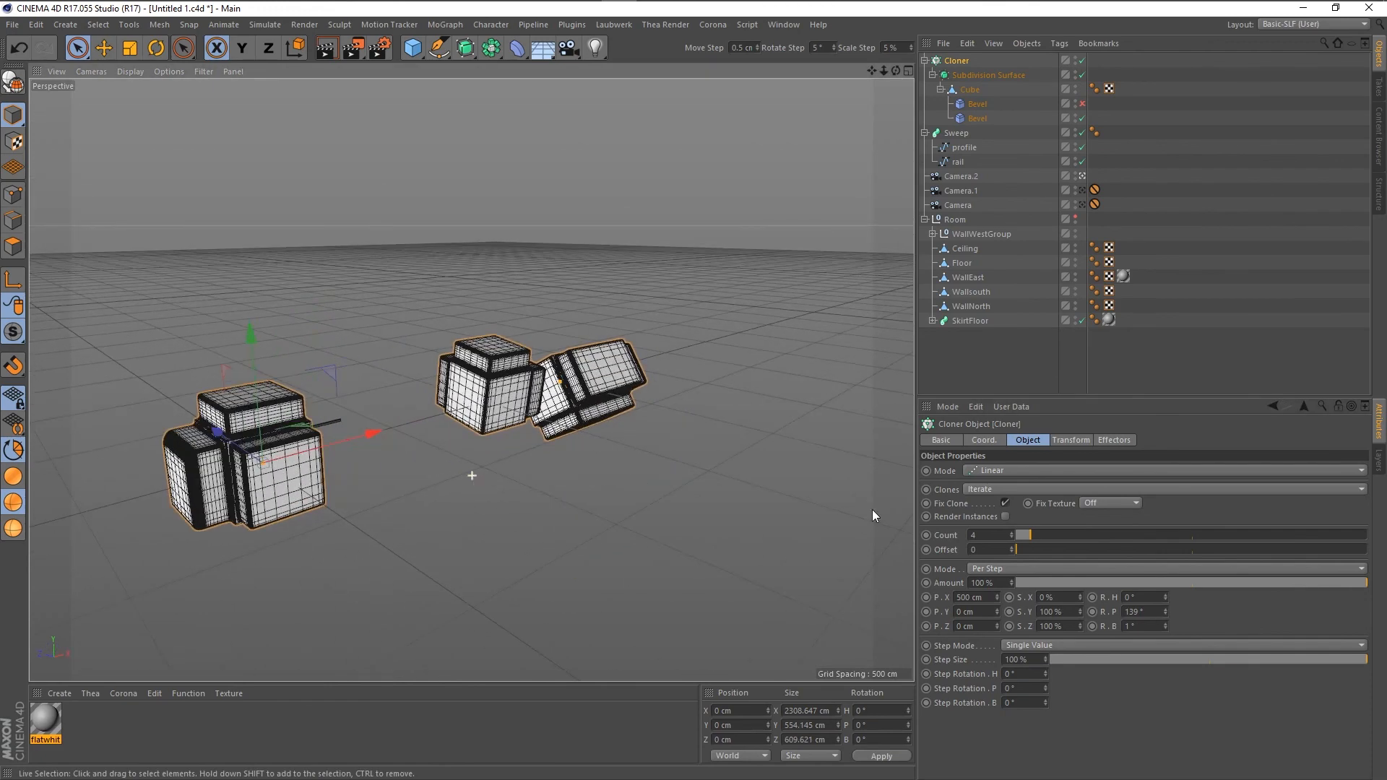
drag(1164, 610, 1167, 604)
double_click(1153, 606)
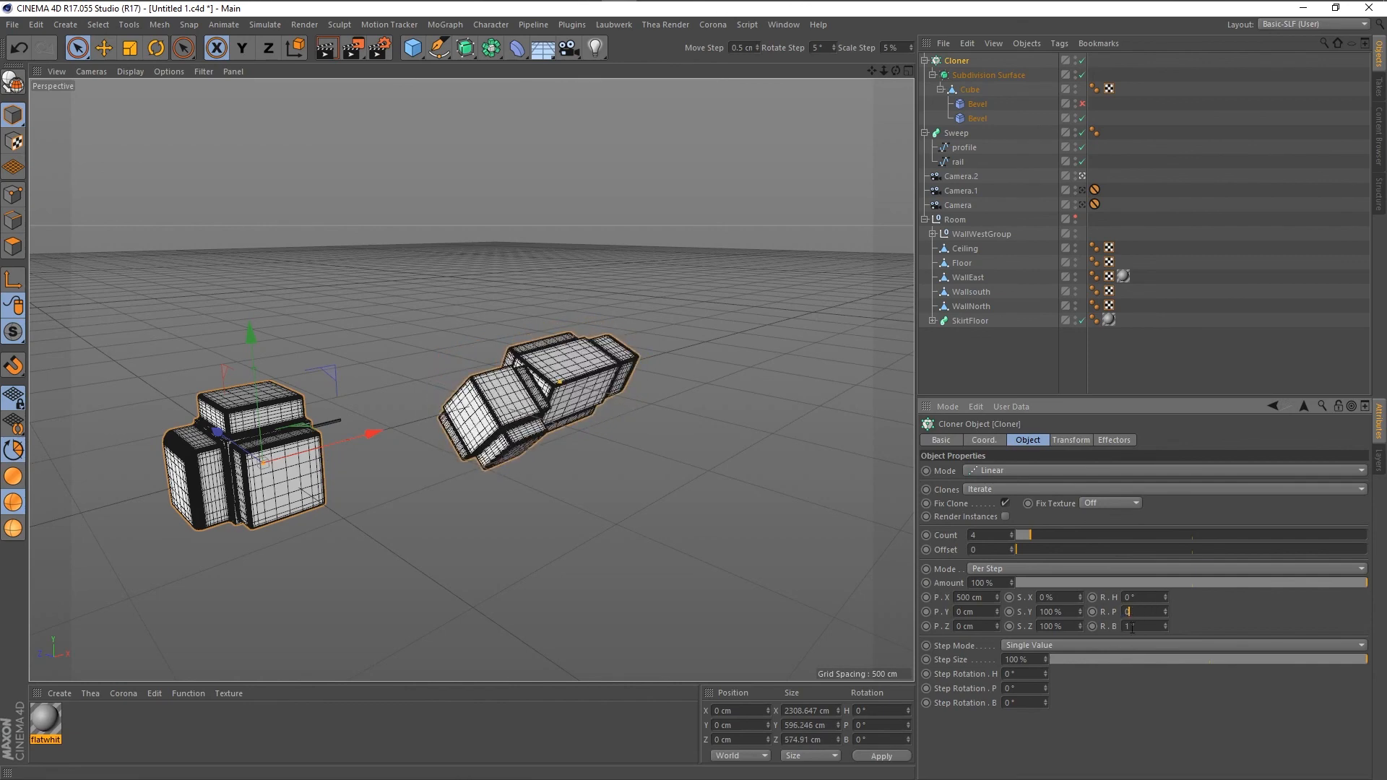
text(0)
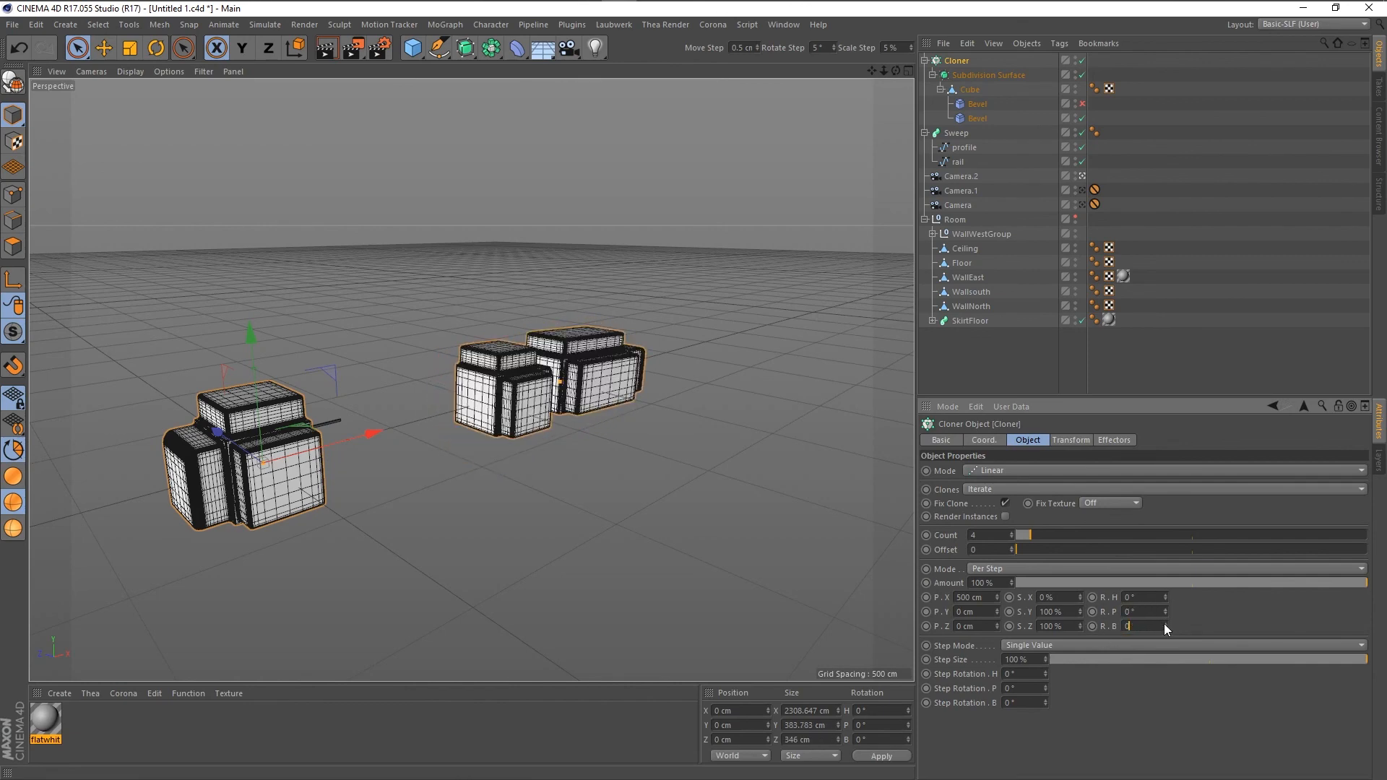
Try a per-step heading of -11° and bank of -19°, and return all Cloner rotation values to 0°.
drag(1165, 626, 1148, 604)
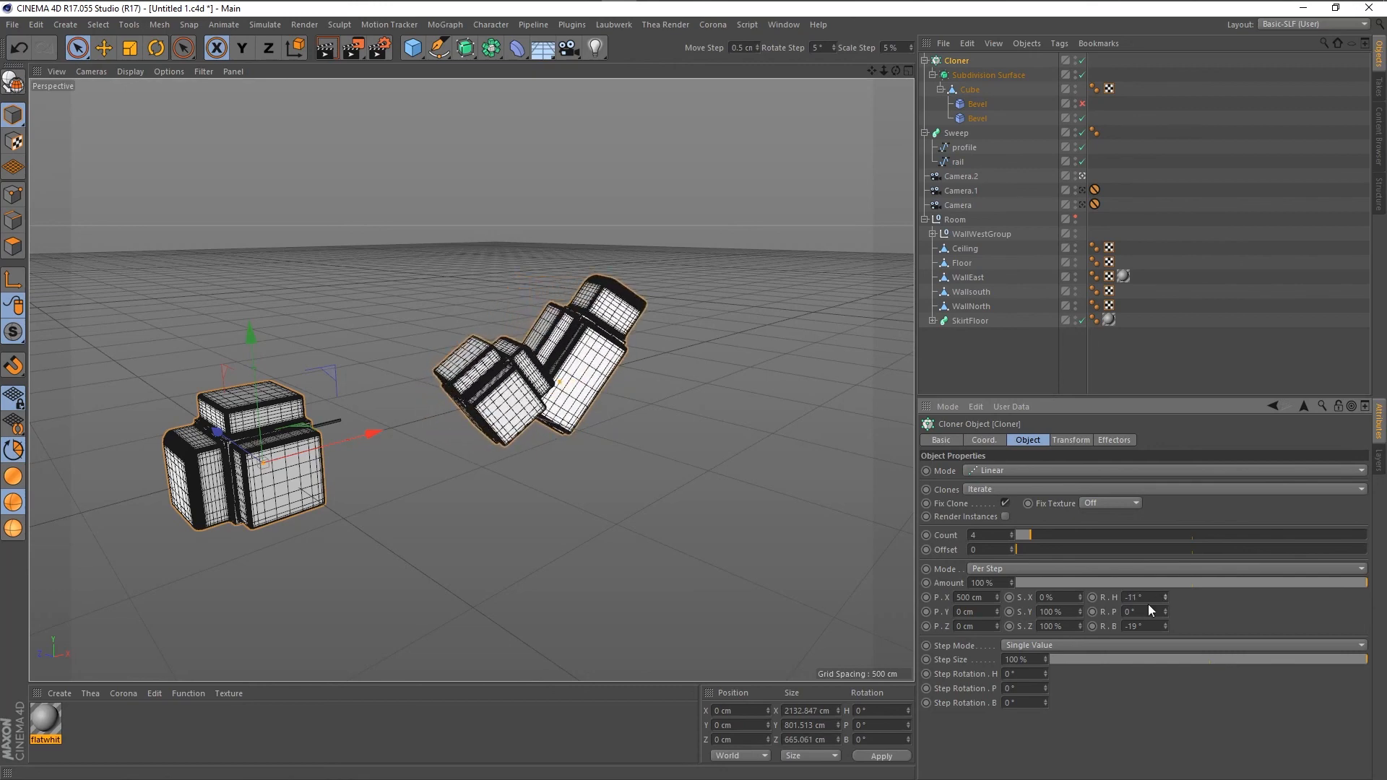
double_click(1130, 597)
text(0)
key(Tab)
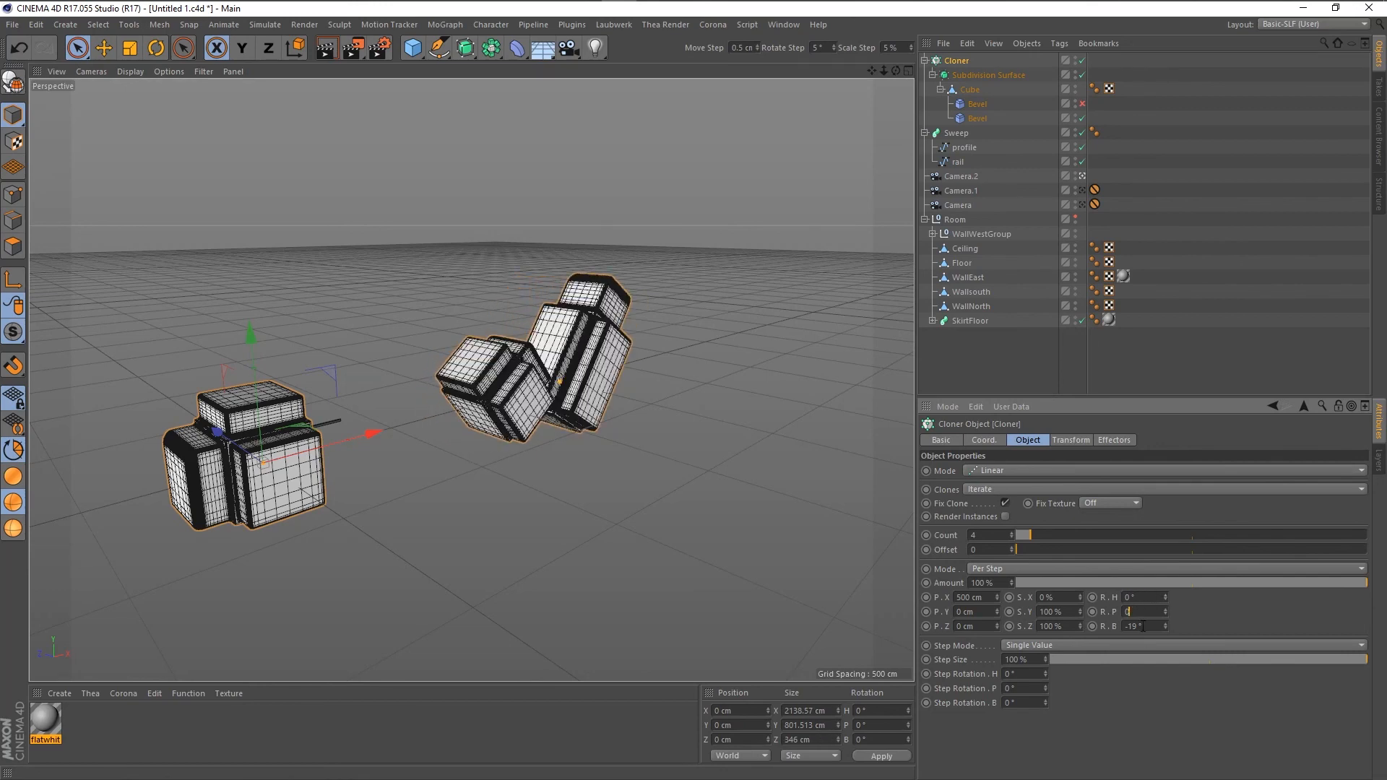
key(Tab)
text(0)
Set the Cloner's per-step X position to 0 cm and deselect it.
double_click(975, 596)
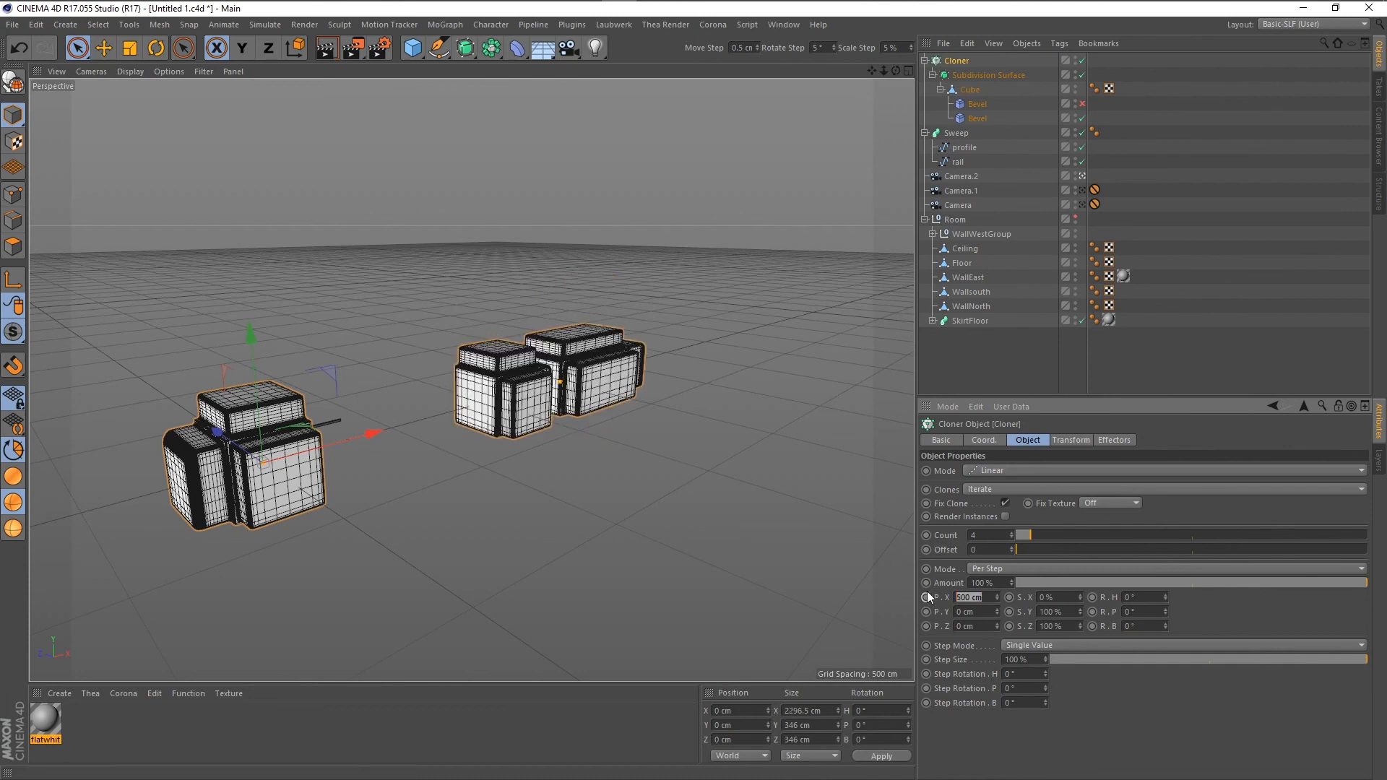
text(0)
key(Return)
click(637, 500)
alt+right_drag(709, 512, 677, 514)
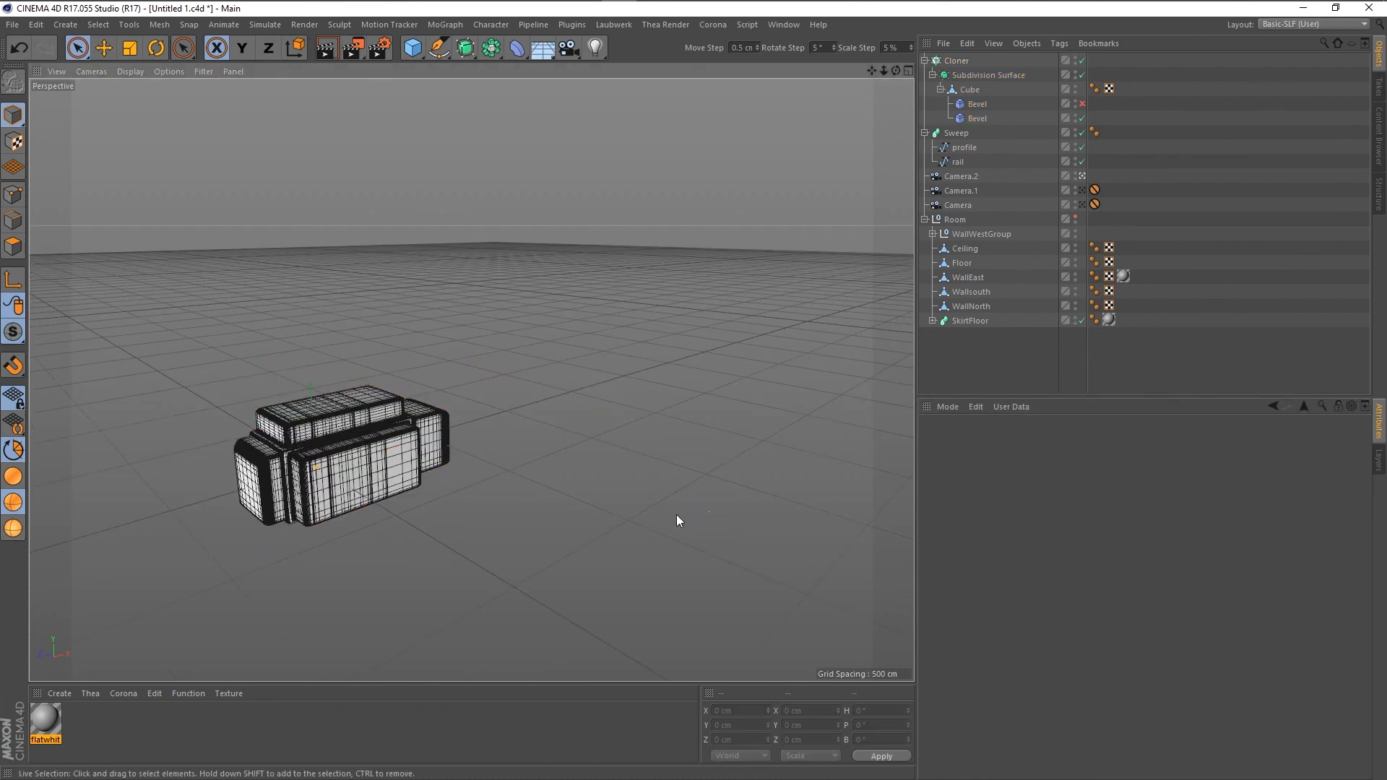
Collapse the Subdivision Surface and Sweep hierarchies and move the Sweep along Z to about -959 cm.
click(933, 76)
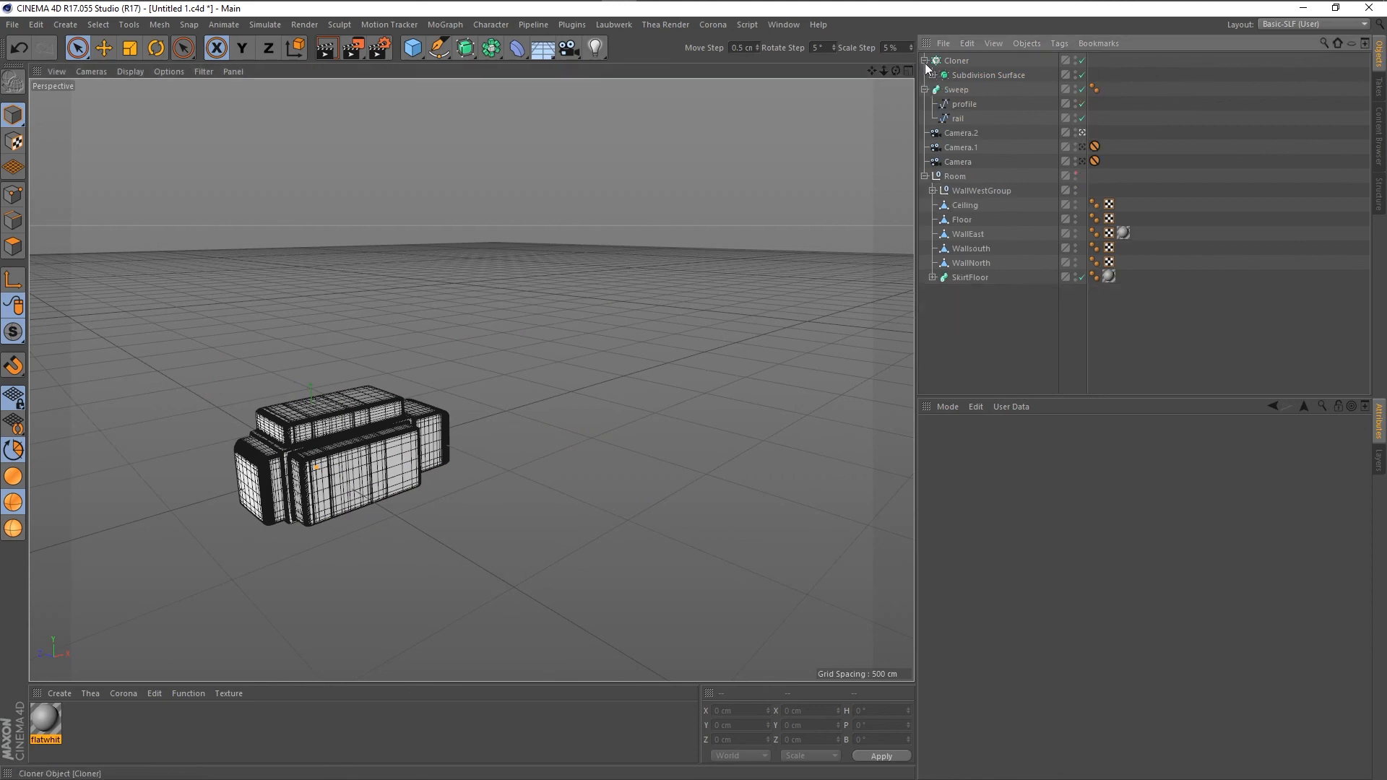
click(925, 90)
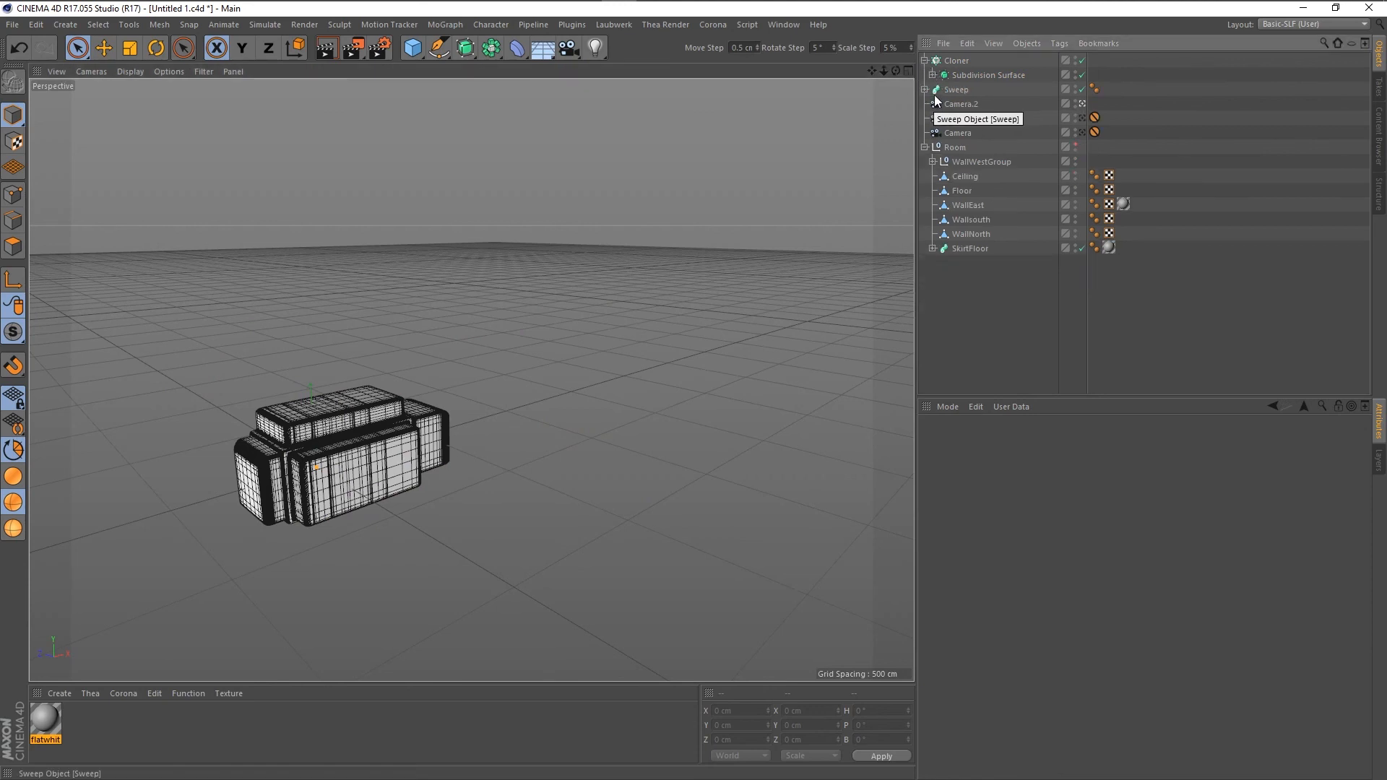
click(953, 90)
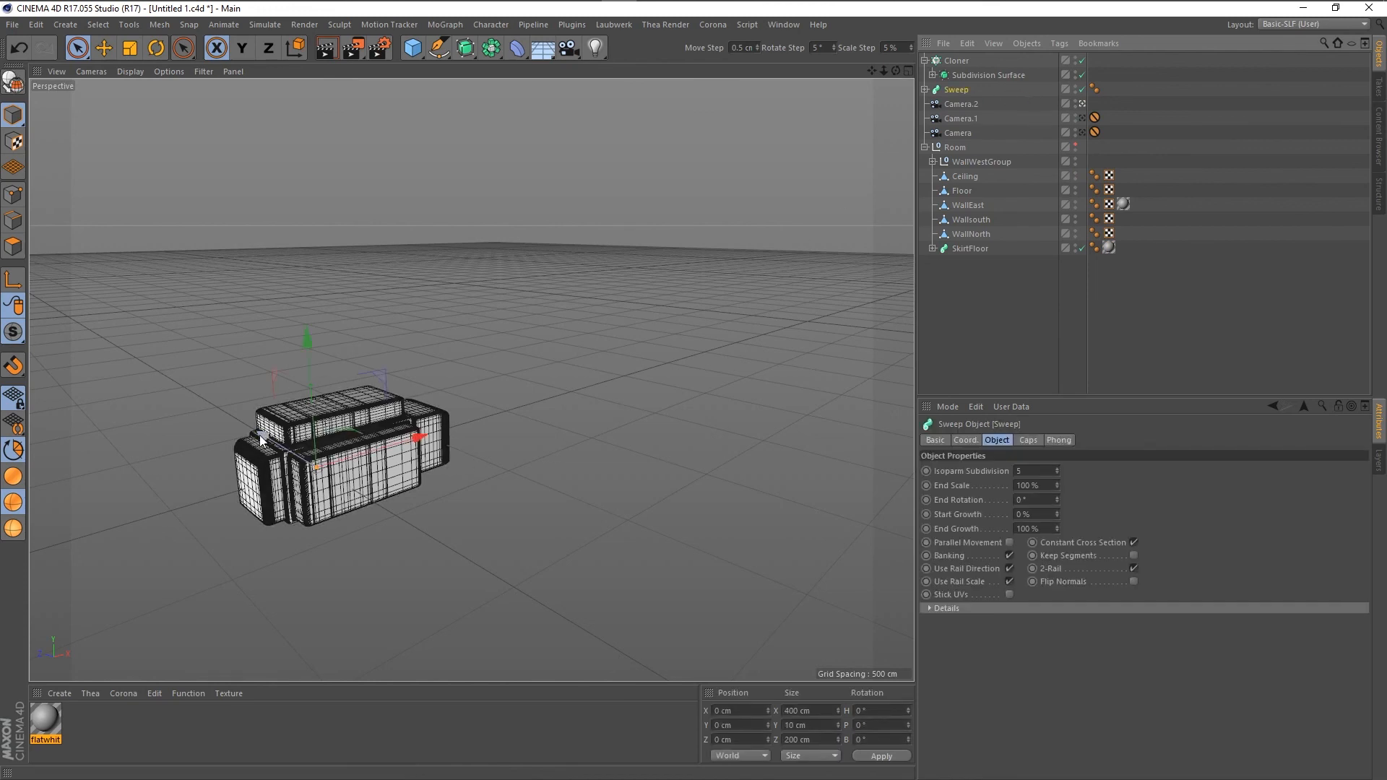
drag(267, 435, 491, 520)
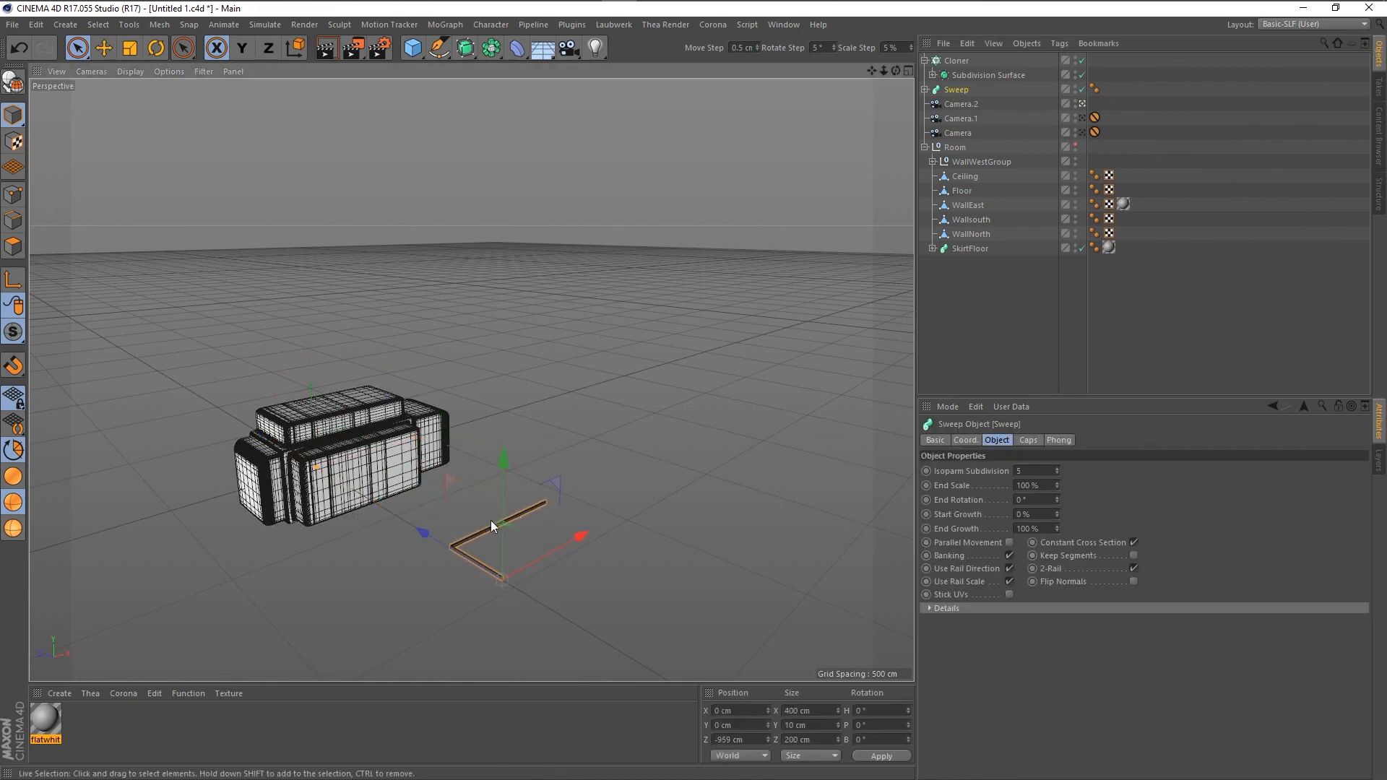
Practise selecting whole hierarchies: the Cloner with all its children, and the Sweep with its profile and rail splines.
click(389, 465)
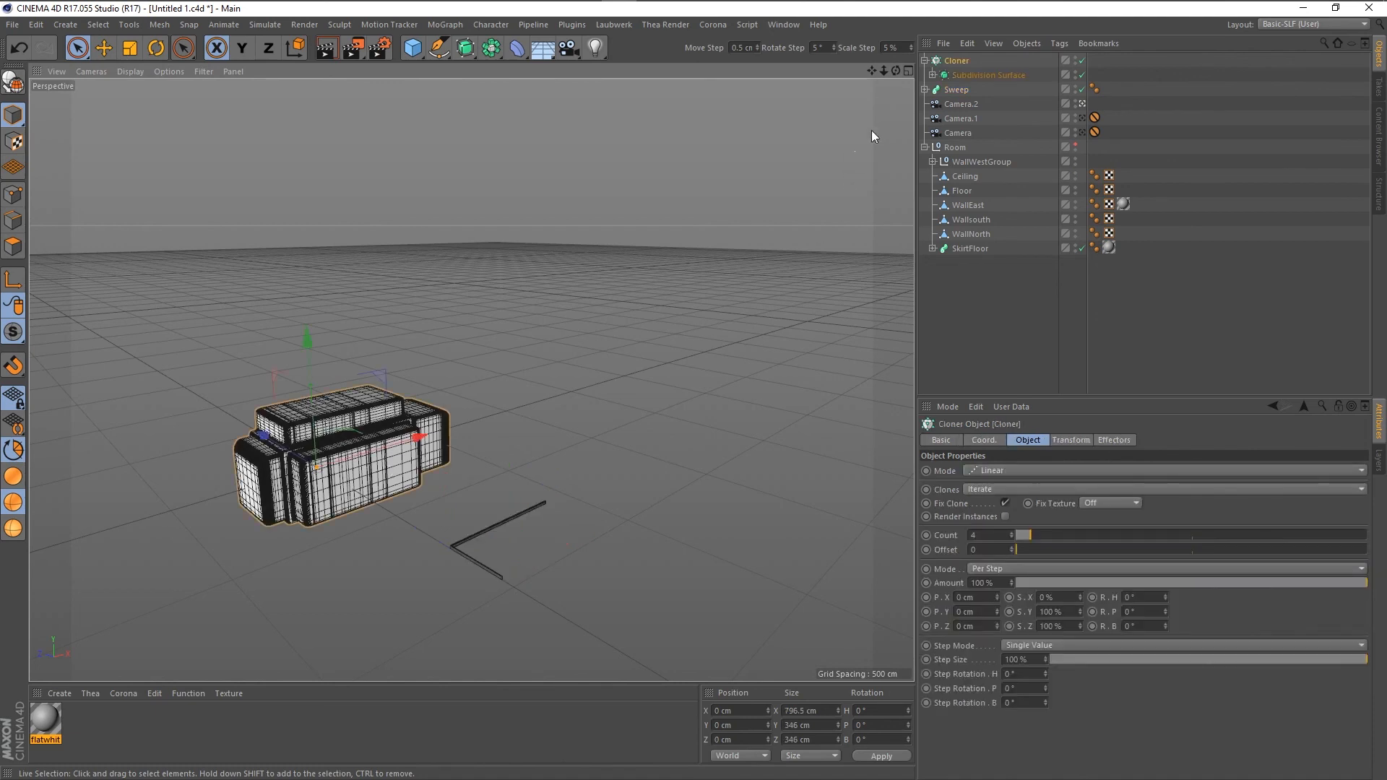
middle_click(958, 62)
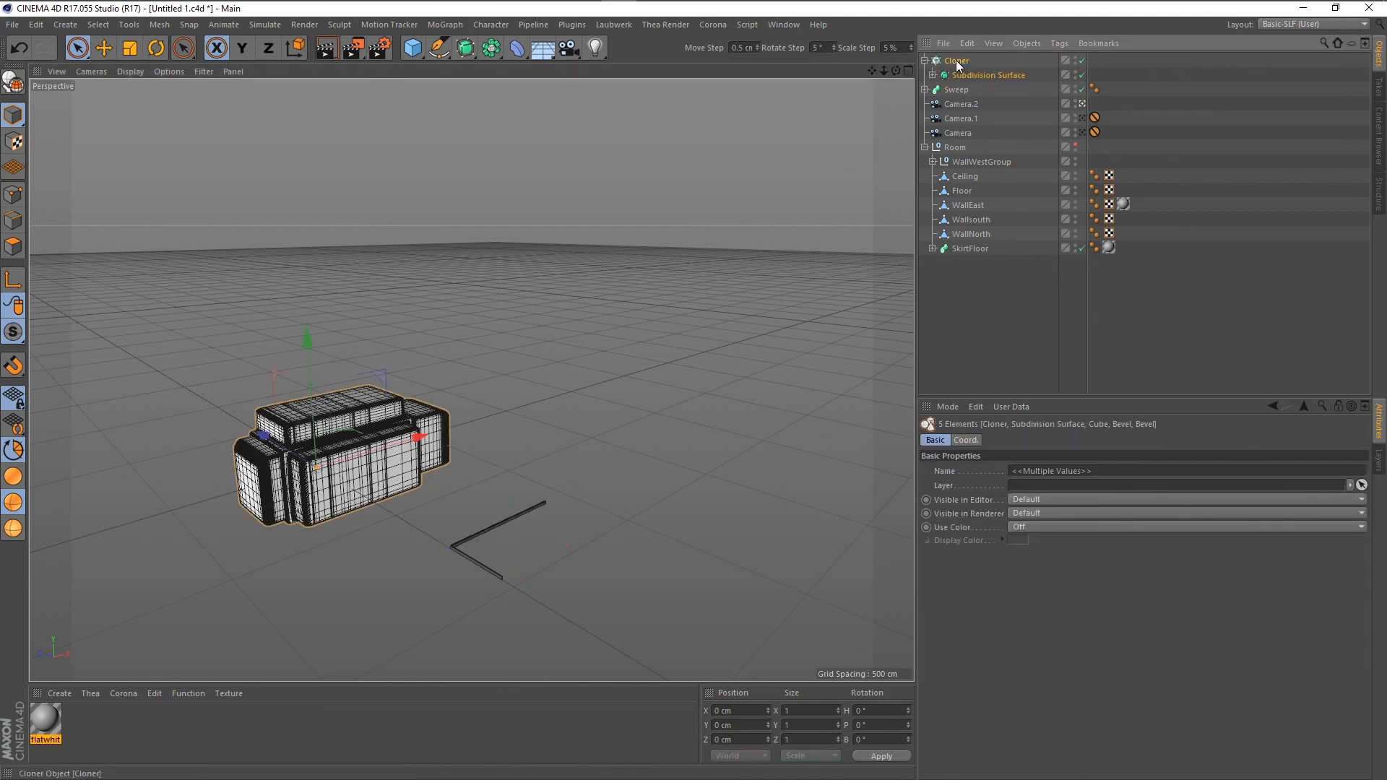
click(926, 90)
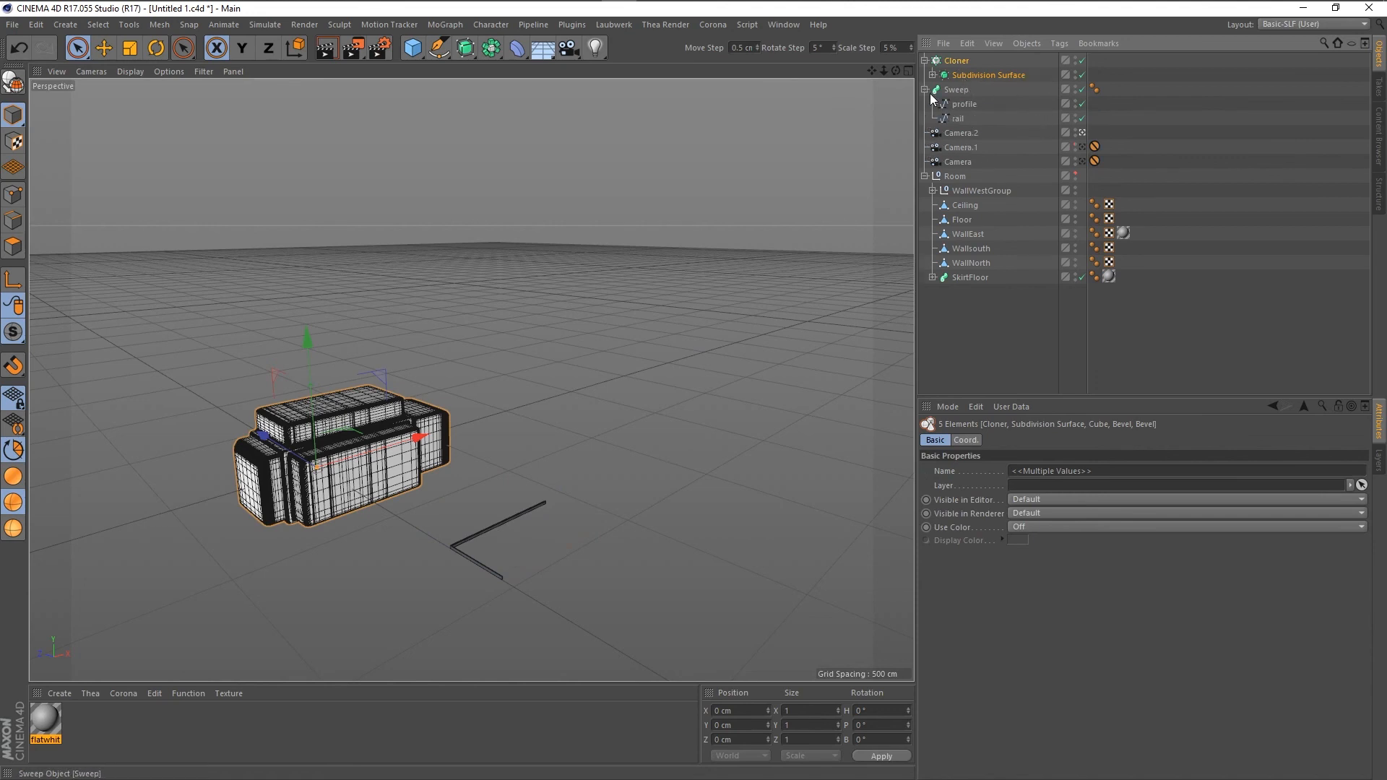
click(965, 105)
click(960, 120)
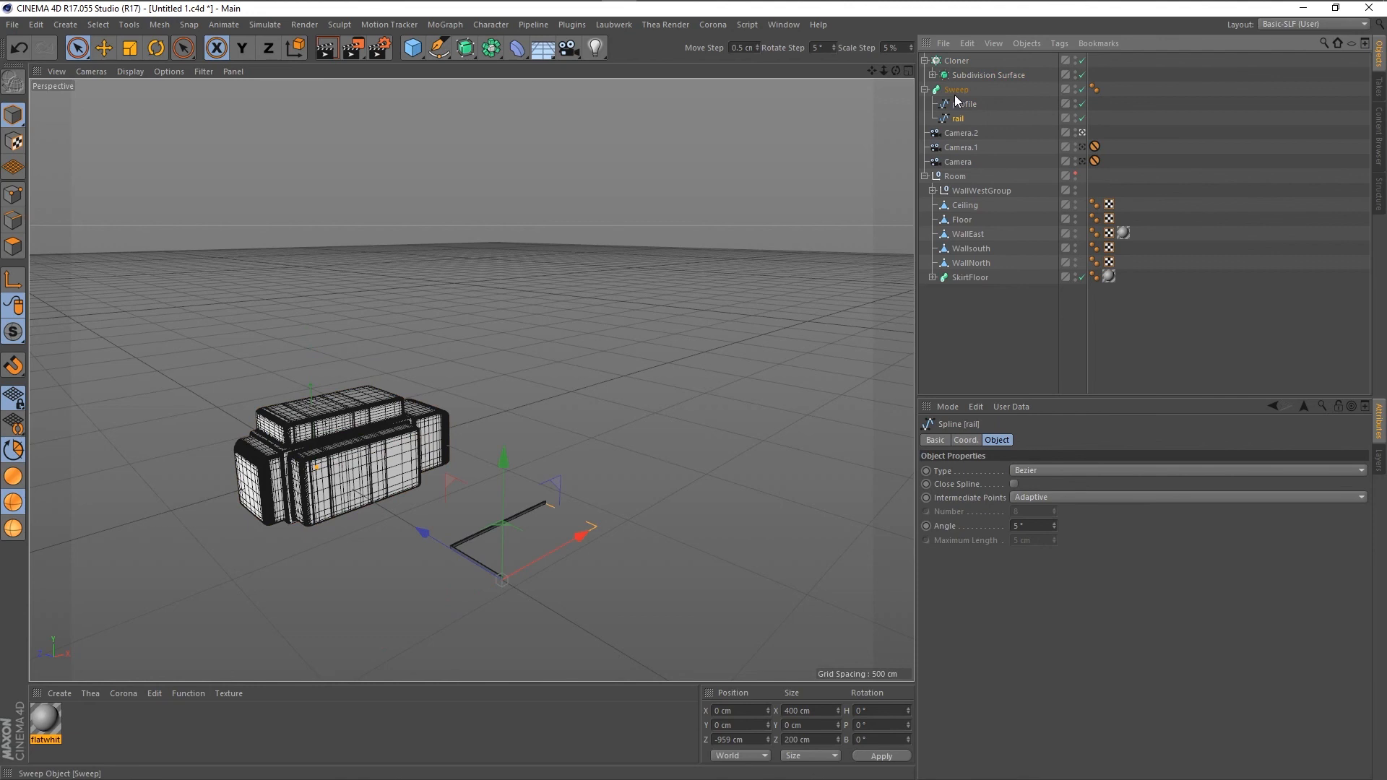
shift+click(955, 91)
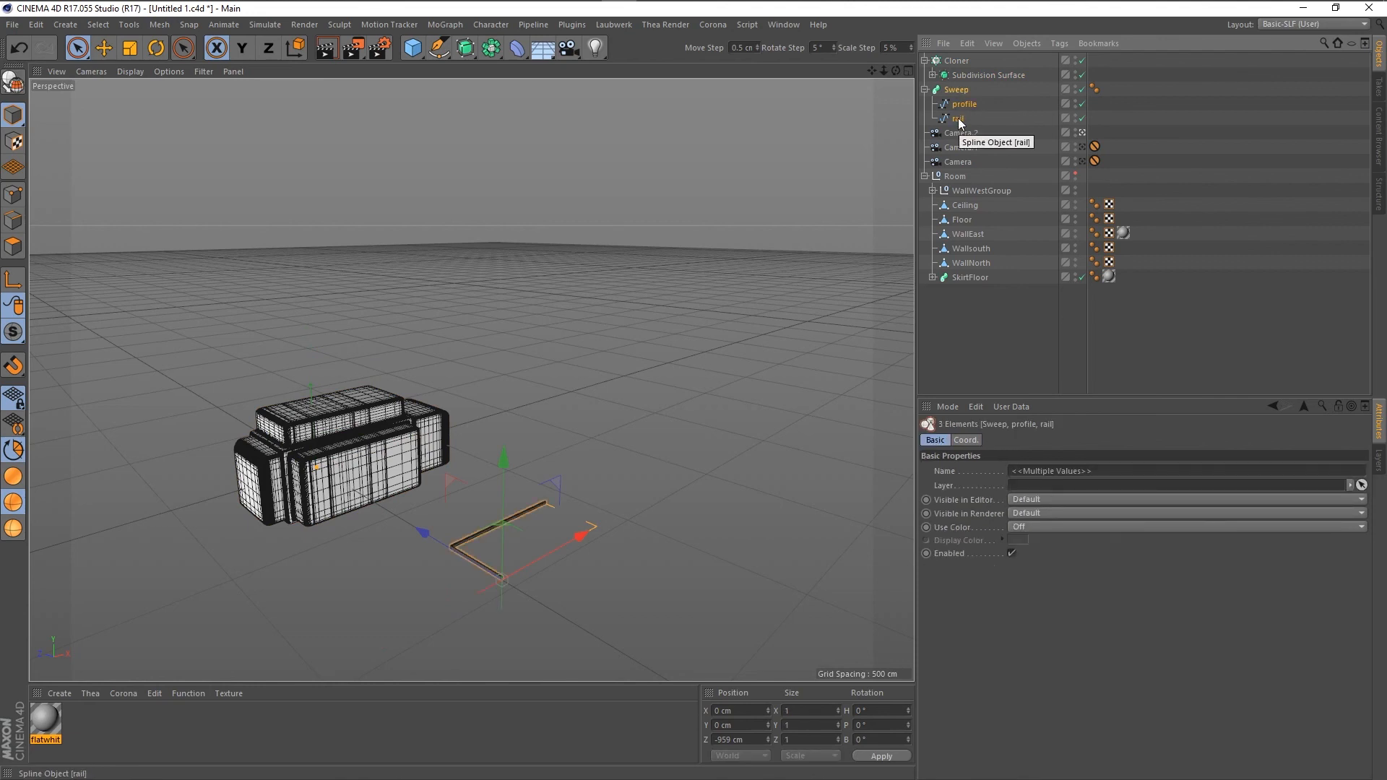
middle_click(956, 63)
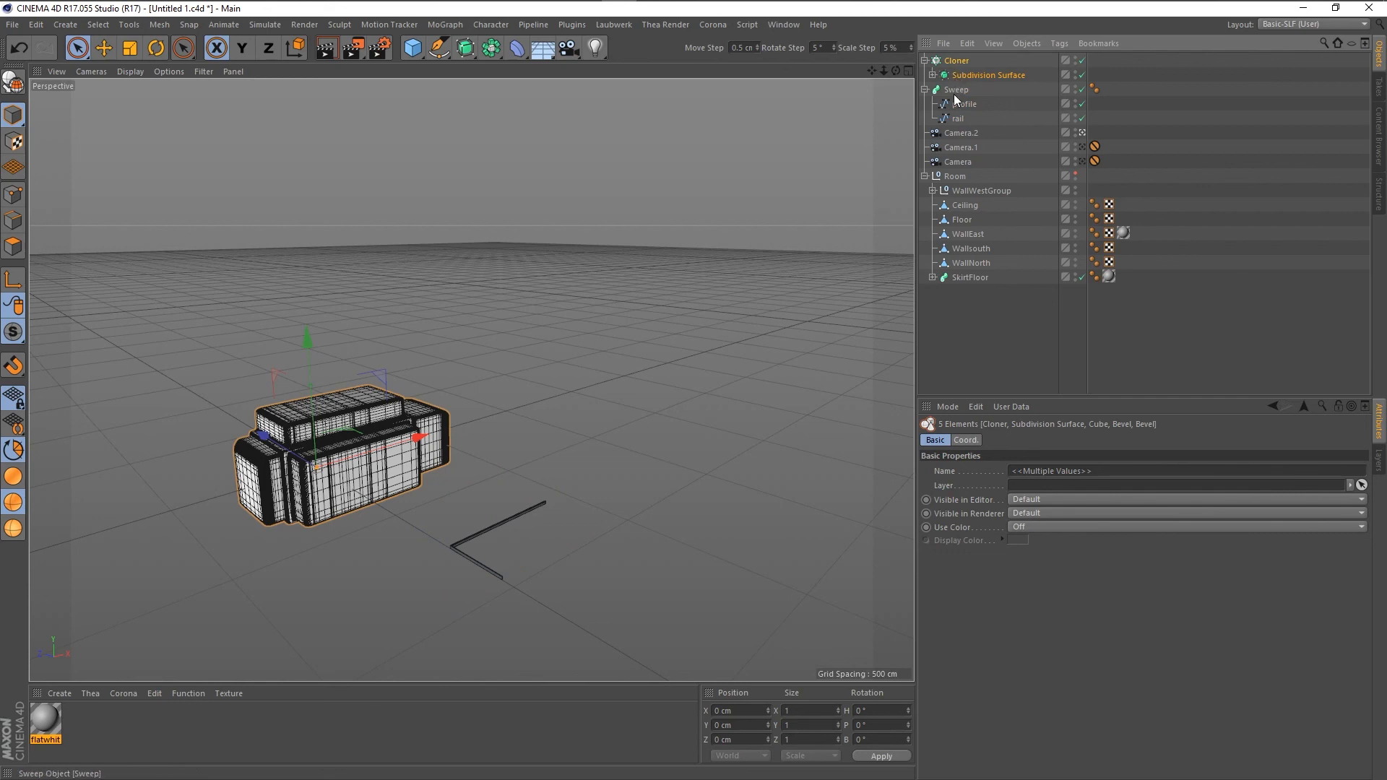
Unhide the Room, select the complete Sweep, Cloner and Room hierarchies together, and group them under one null.
middle_click(954, 91)
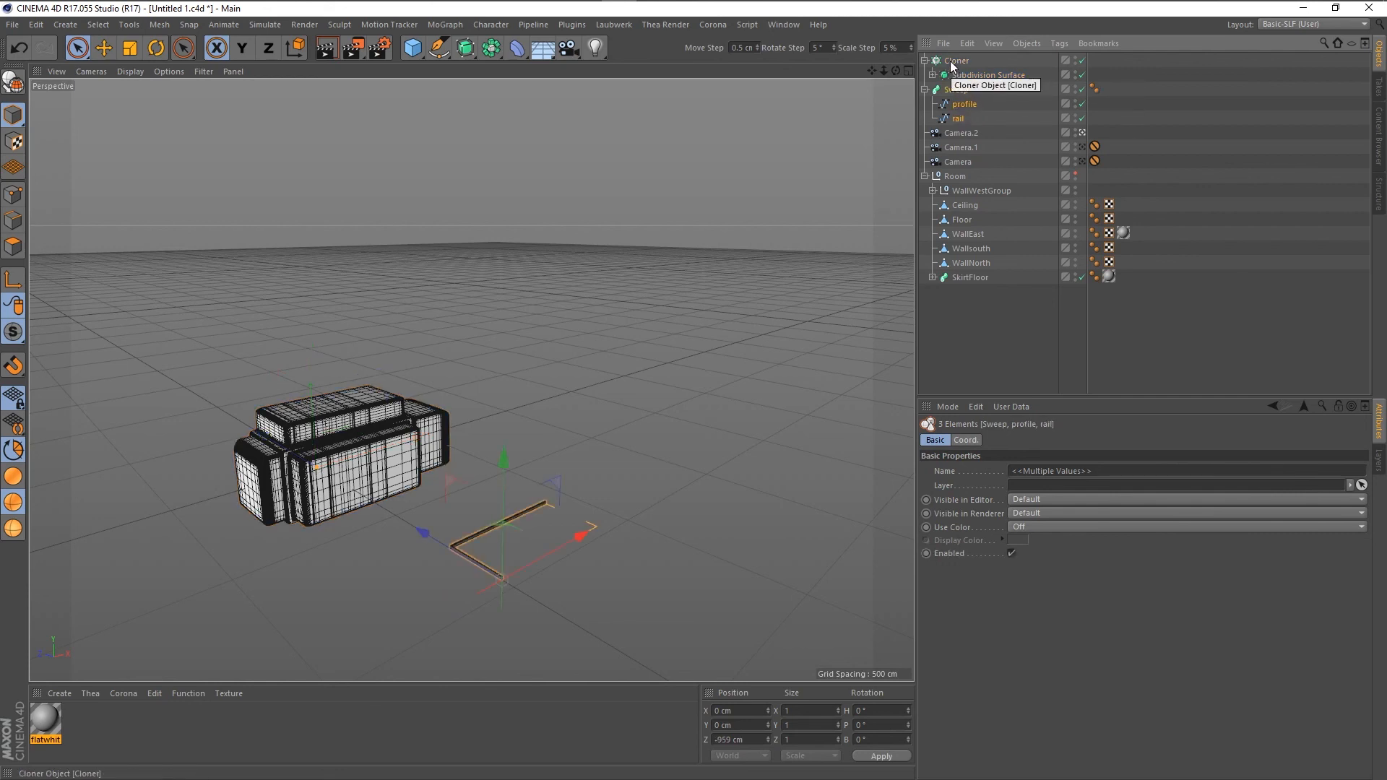
ctrl+middle_click(955, 62)
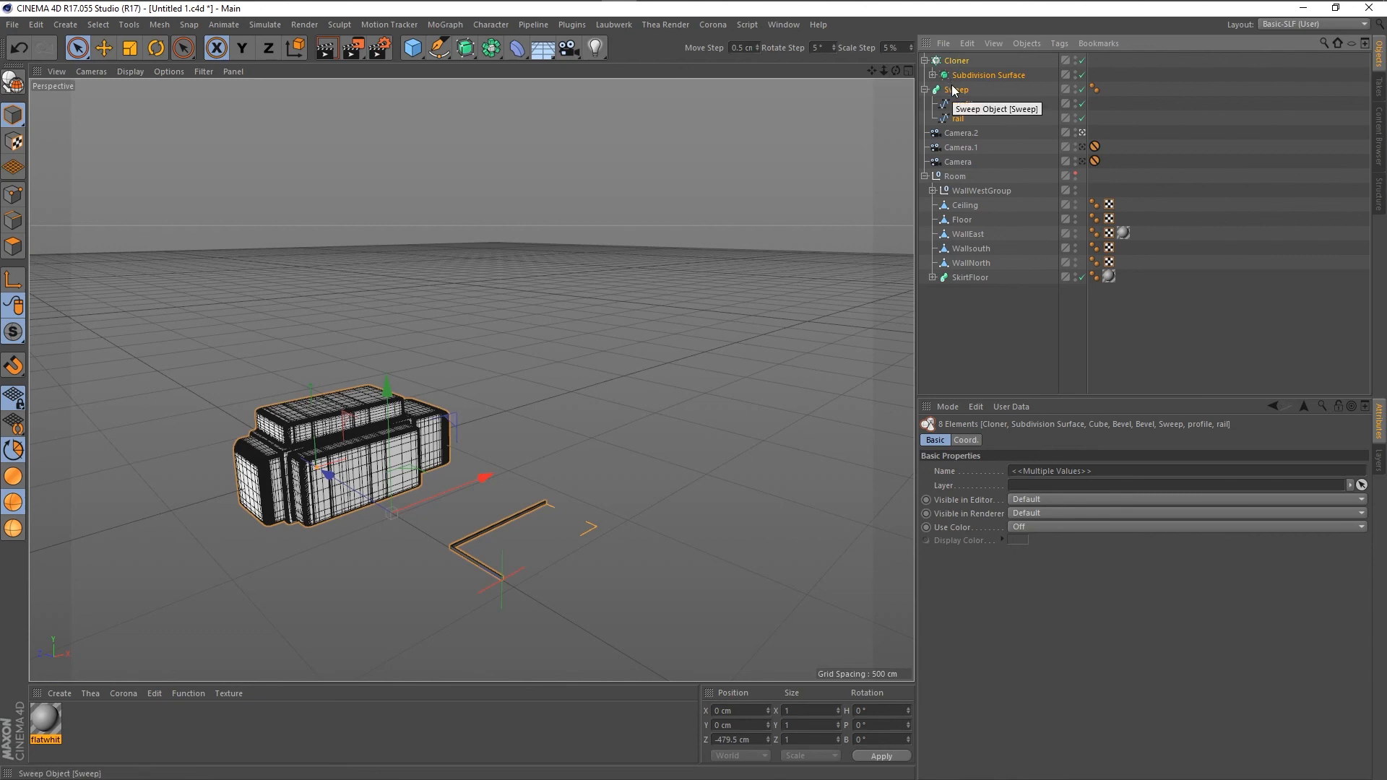
click(1075, 173)
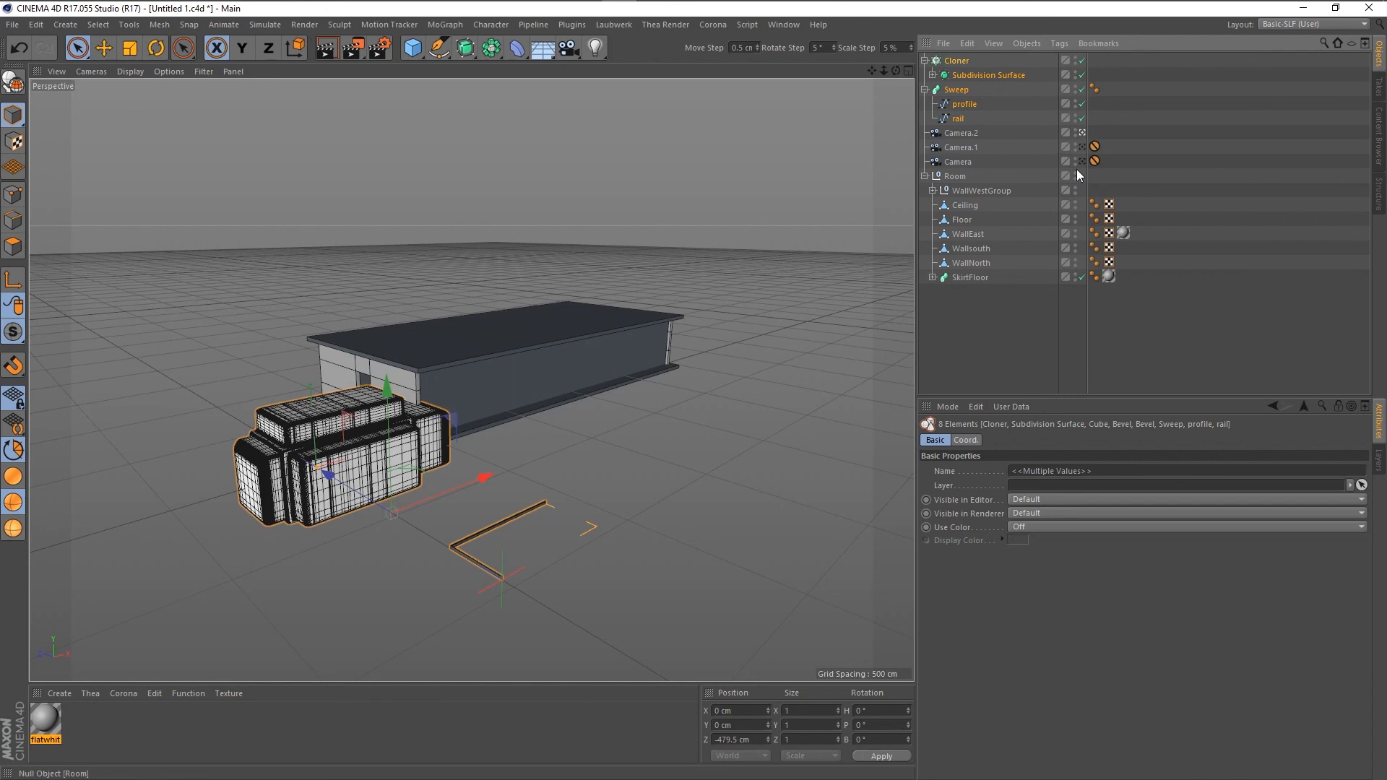
shift+click(955, 176)
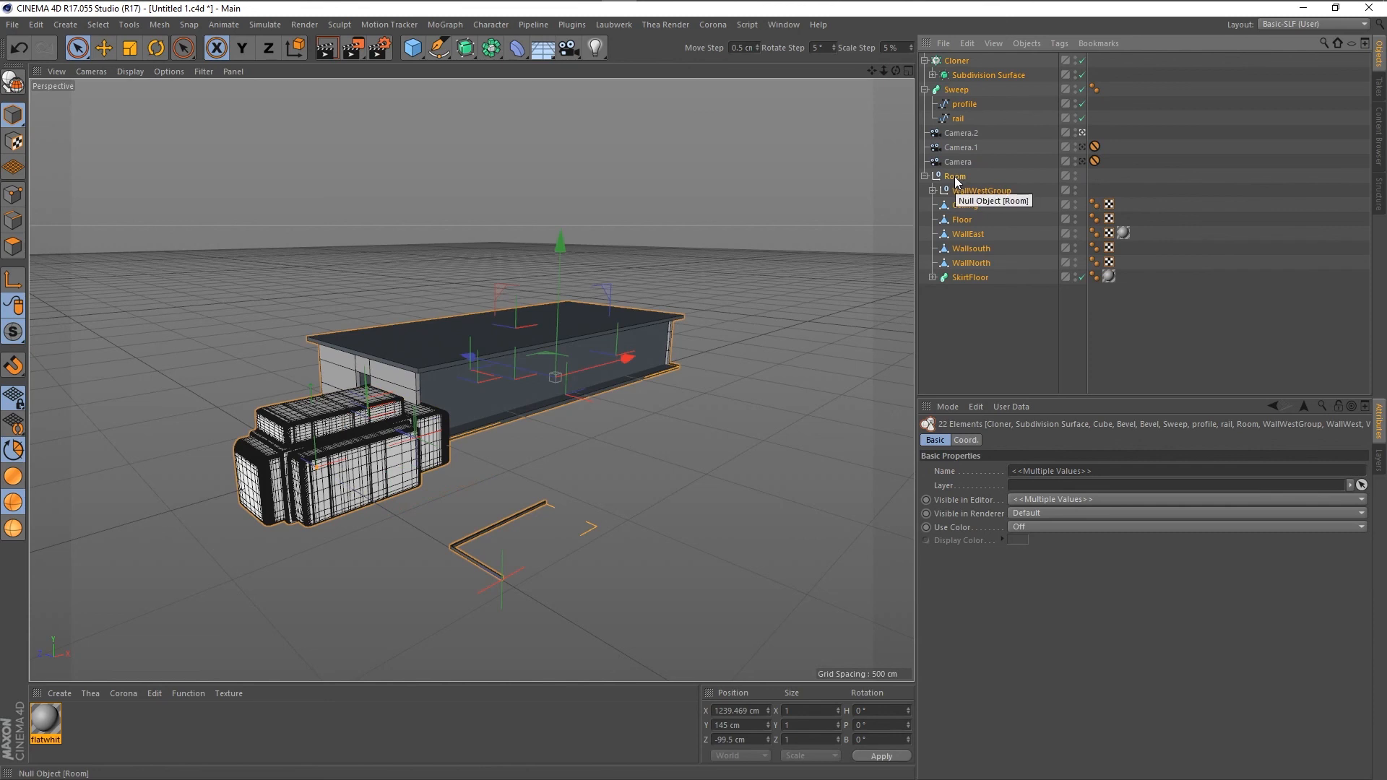
key(alt+g)
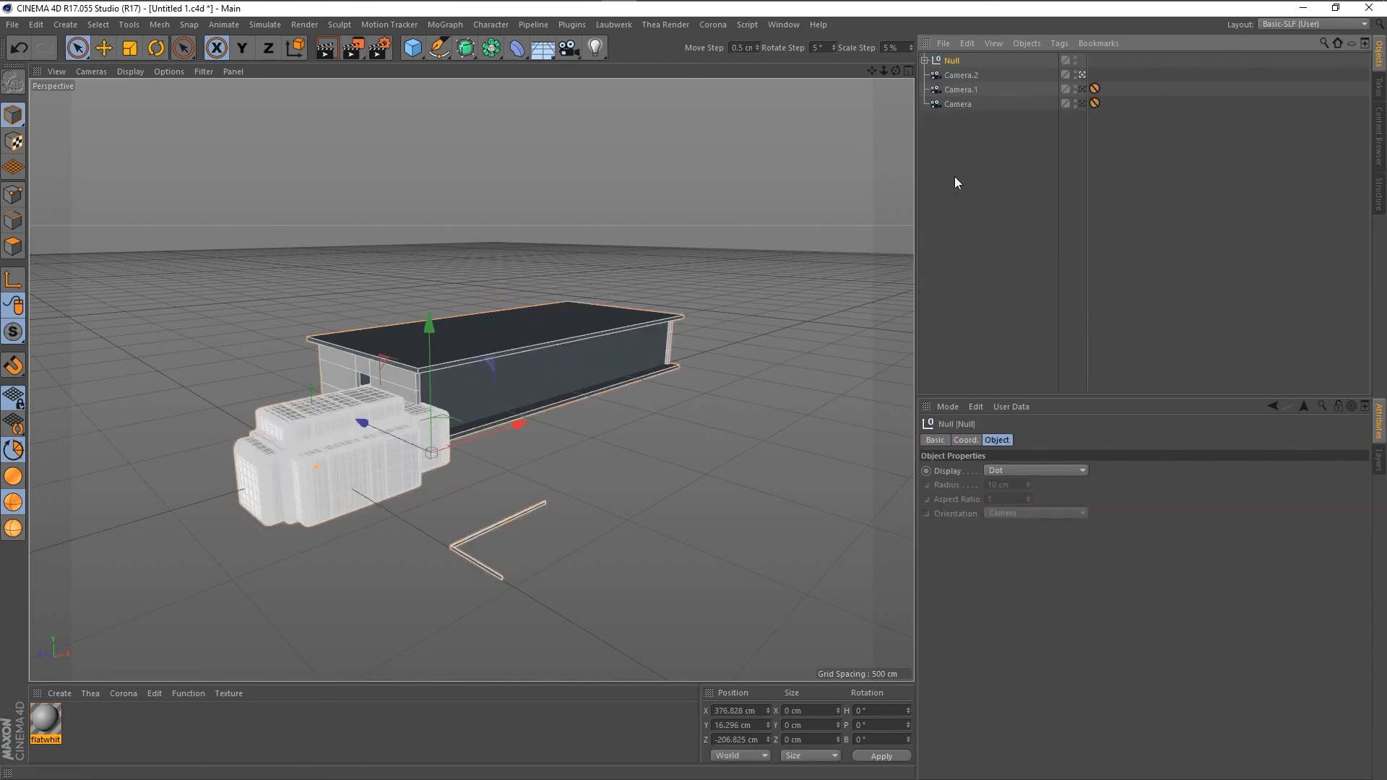
Expand the new null, rename it "group" and clear the selection.
click(924, 60)
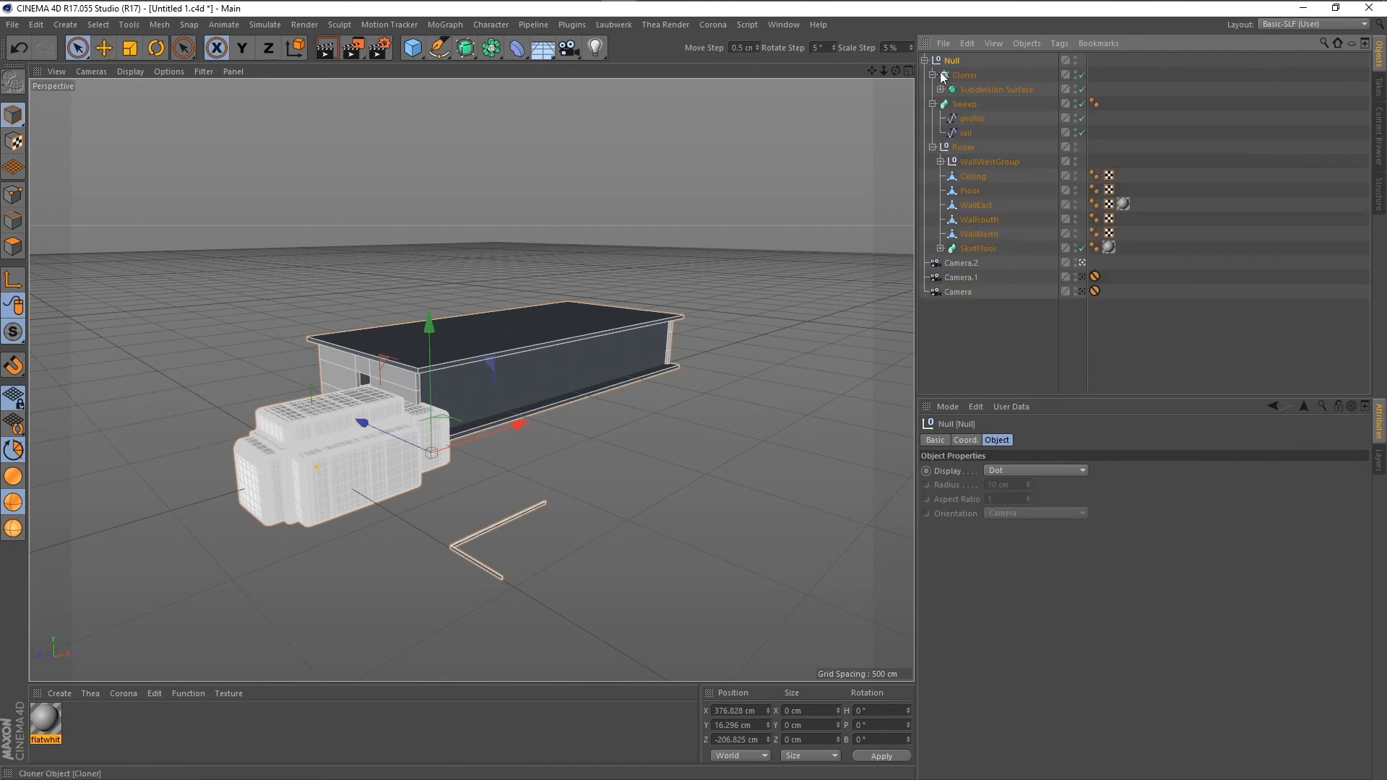
double_click(954, 60)
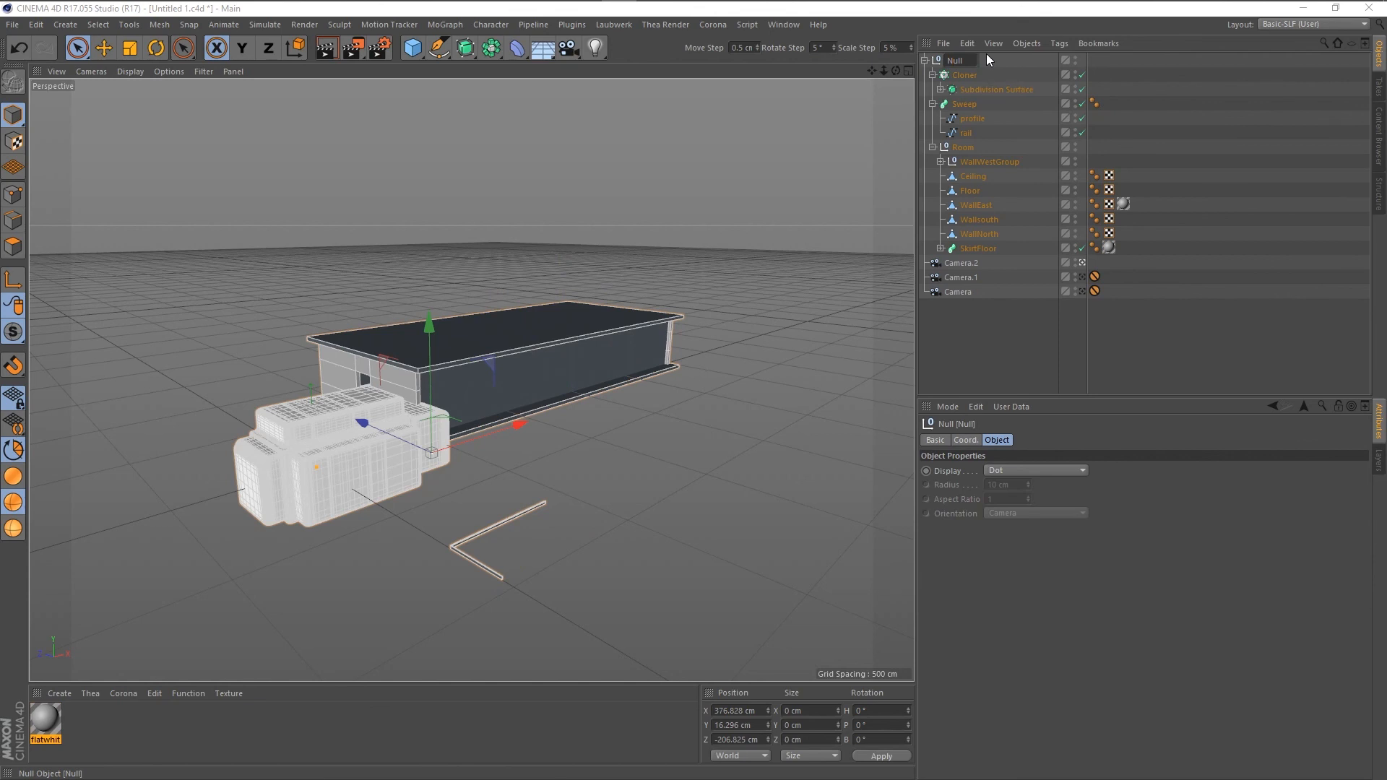
text(group)
key(Return)
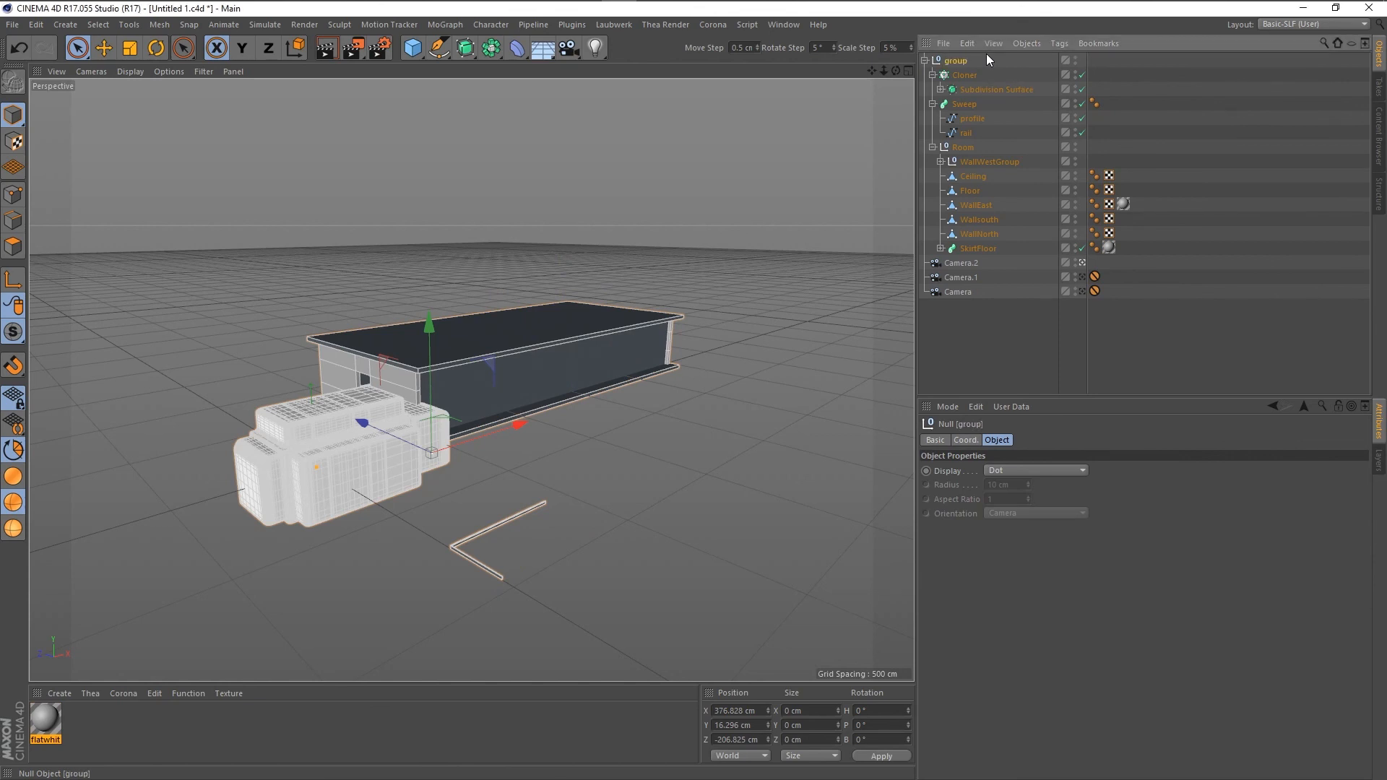
click(546, 472)
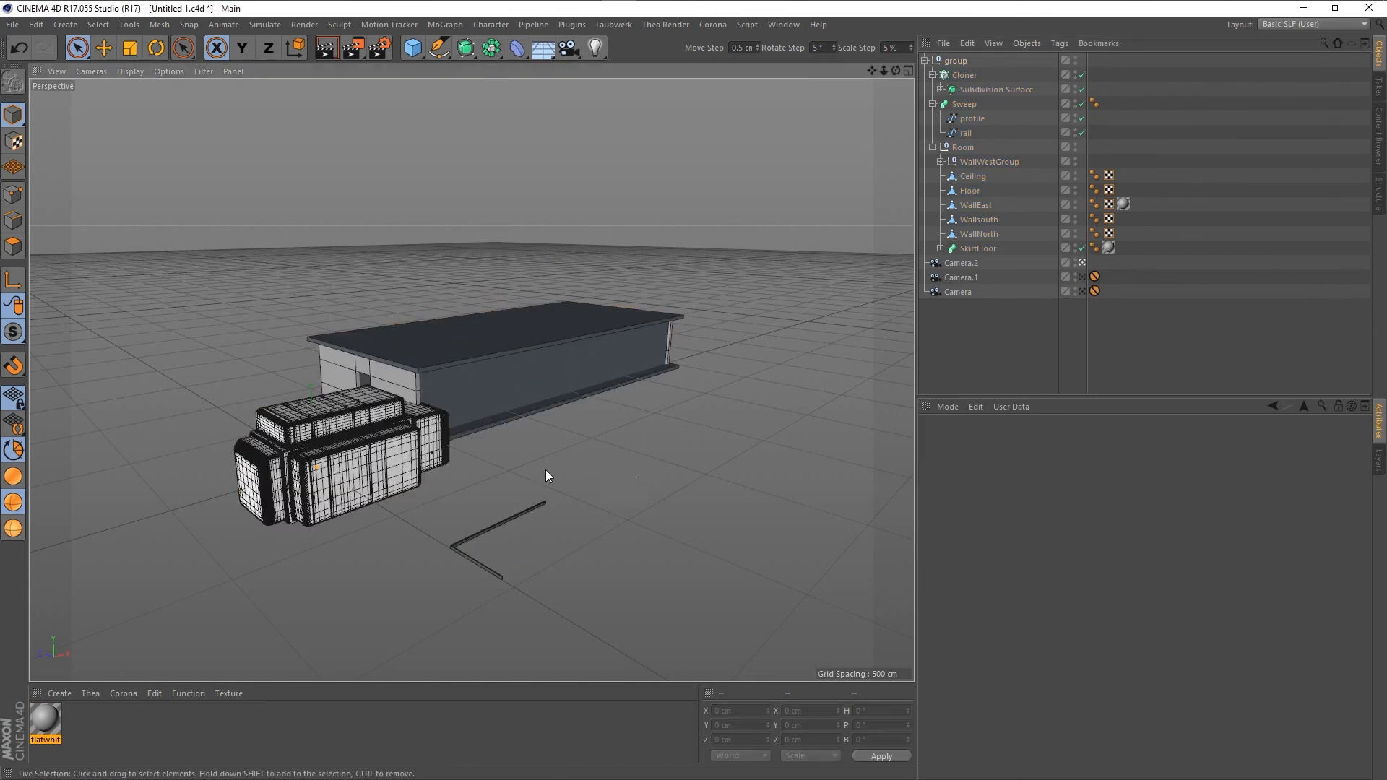
Select the group null to inspect all the objects nested in it, and clear the selection.
scroll(428, 491, up, 3)
alt+drag(490, 463, 488, 483)
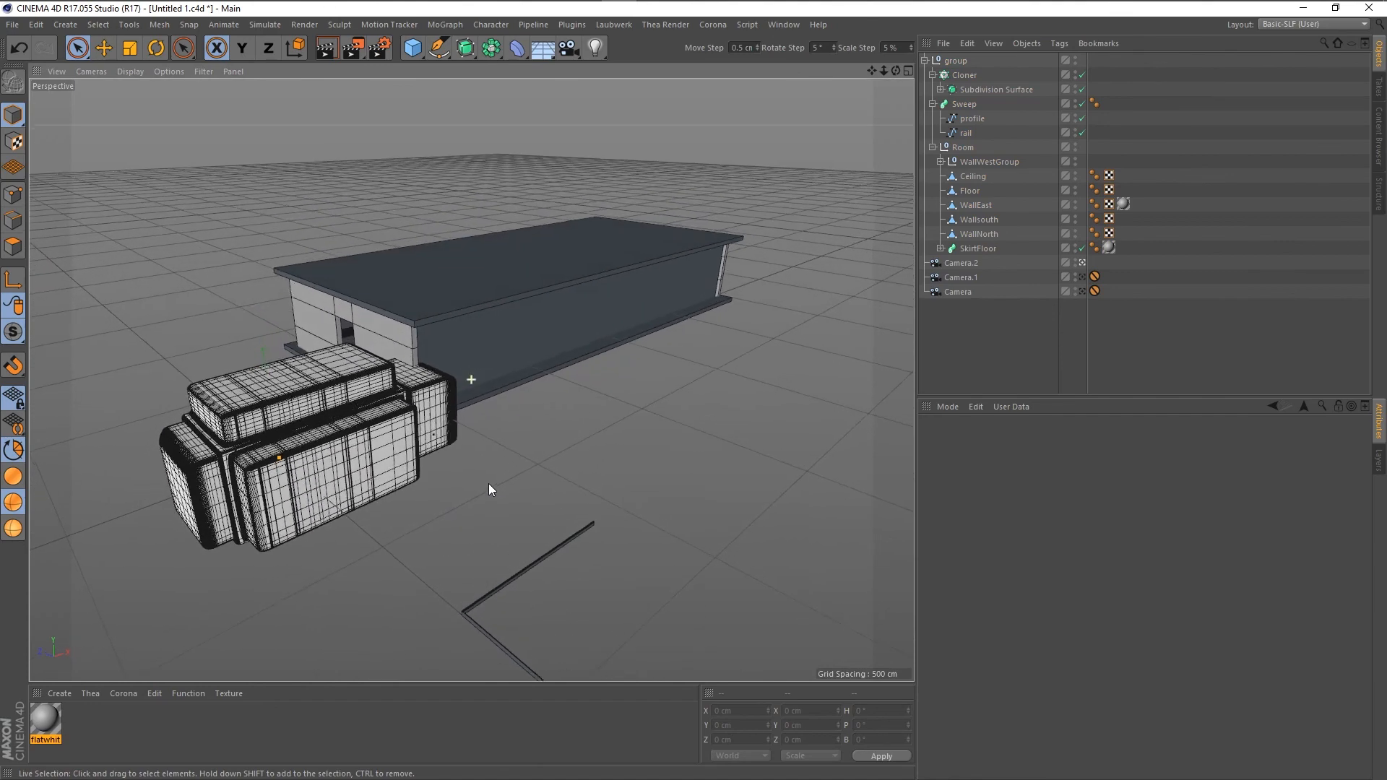
scroll(665, 465, down, 1)
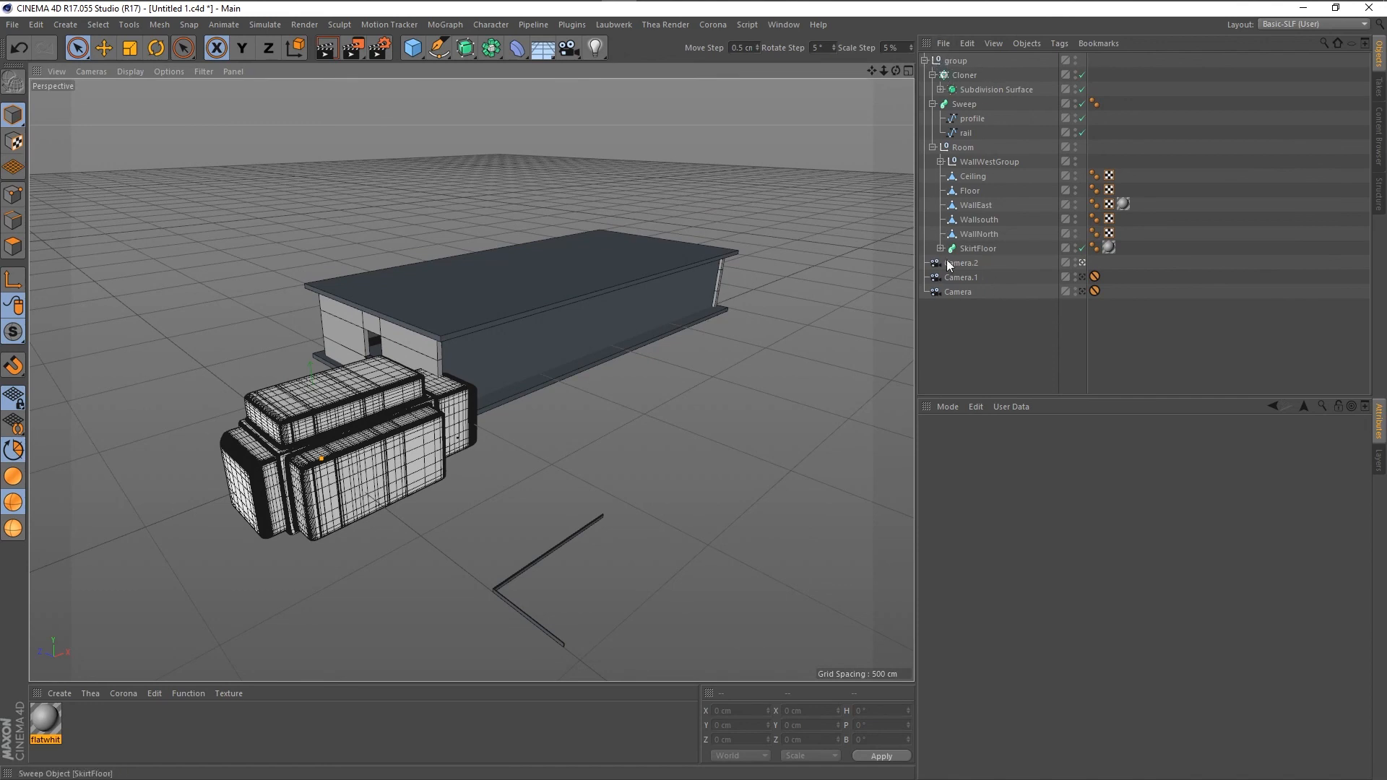
click(954, 62)
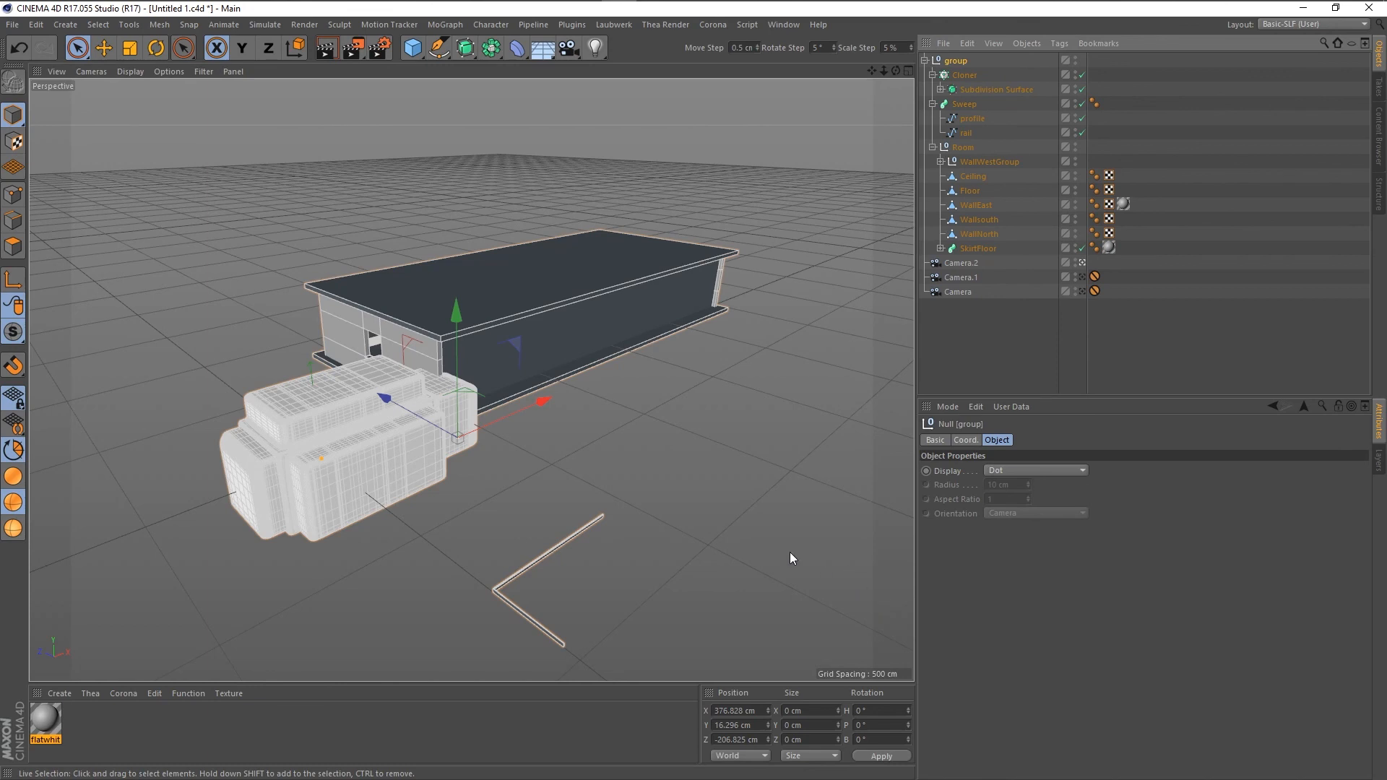
click(785, 405)
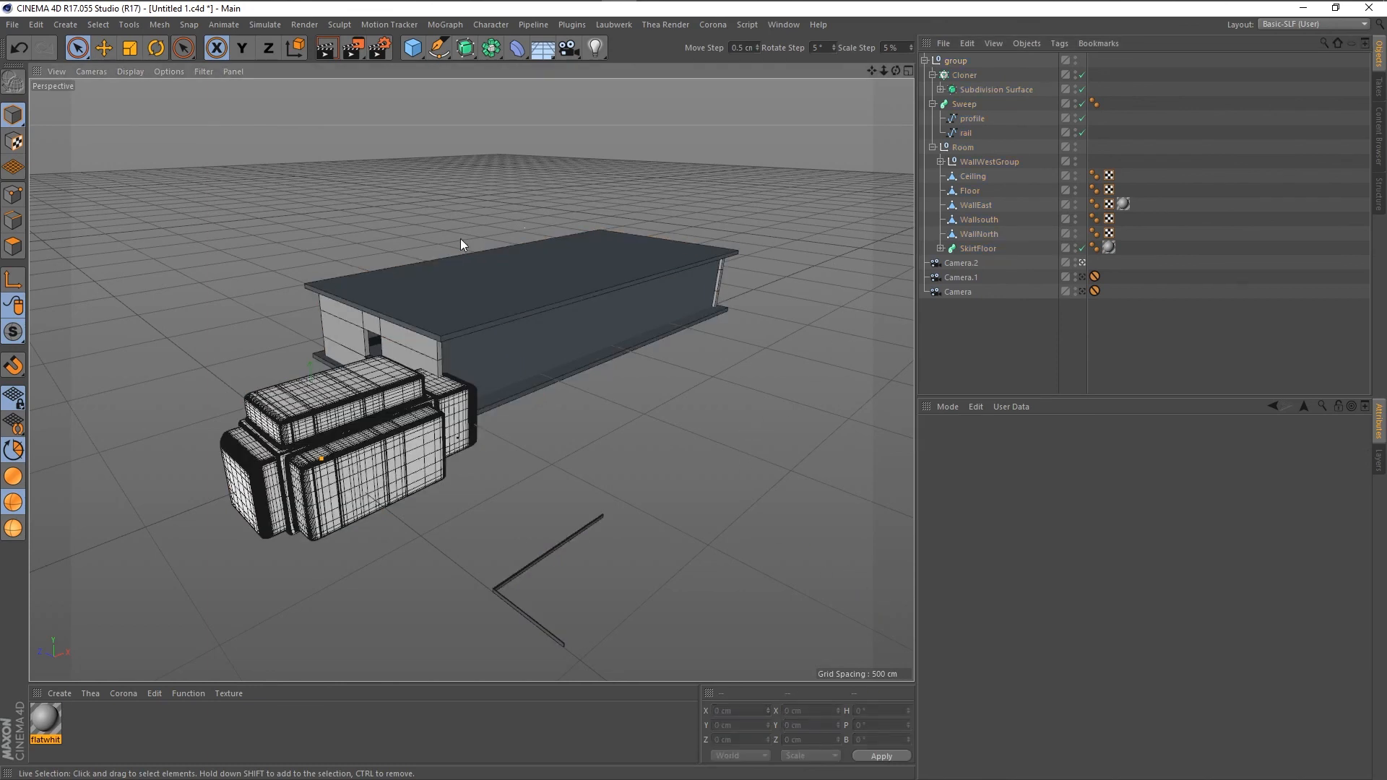
Collapse the Sweep and Room hierarchies inside the group, keep the Cloner expanded, and select the group null.
click(940, 62)
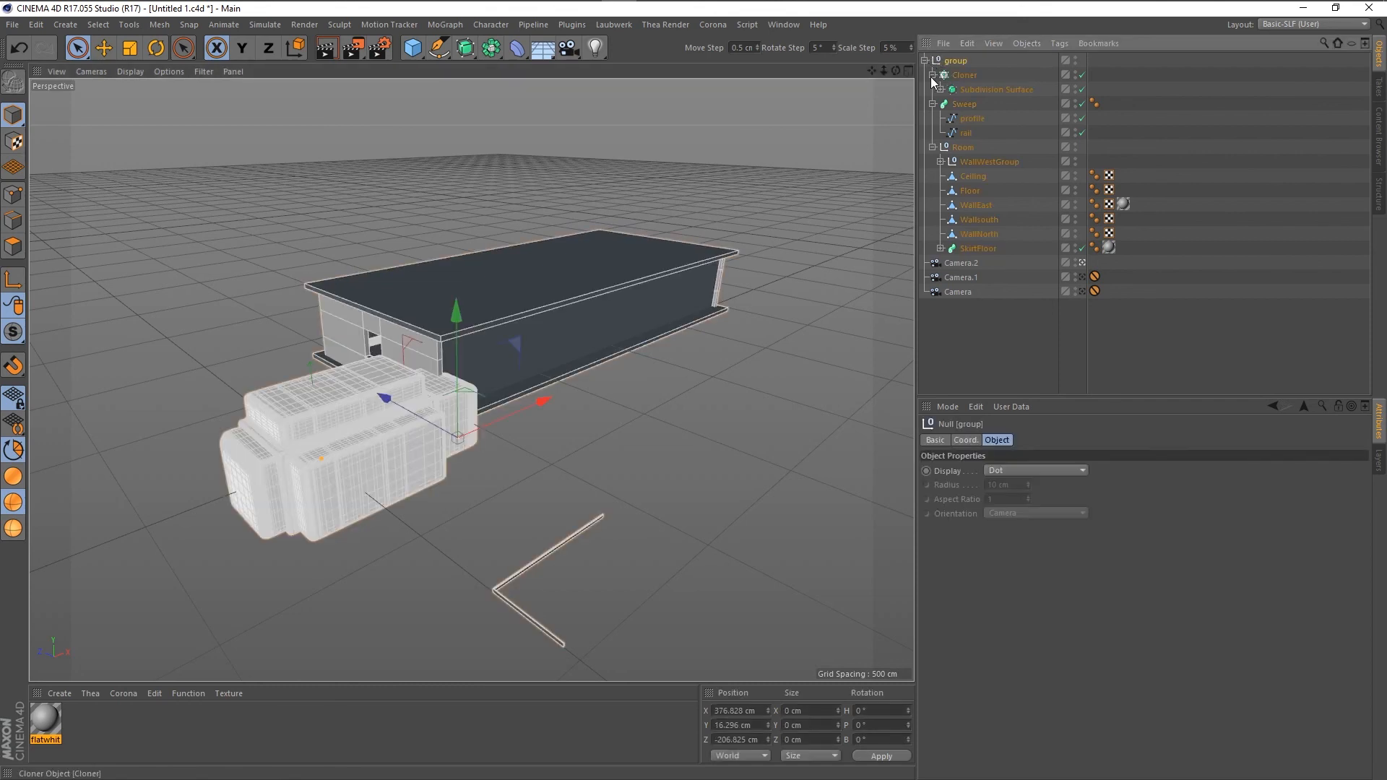
click(932, 75)
click(932, 90)
click(932, 104)
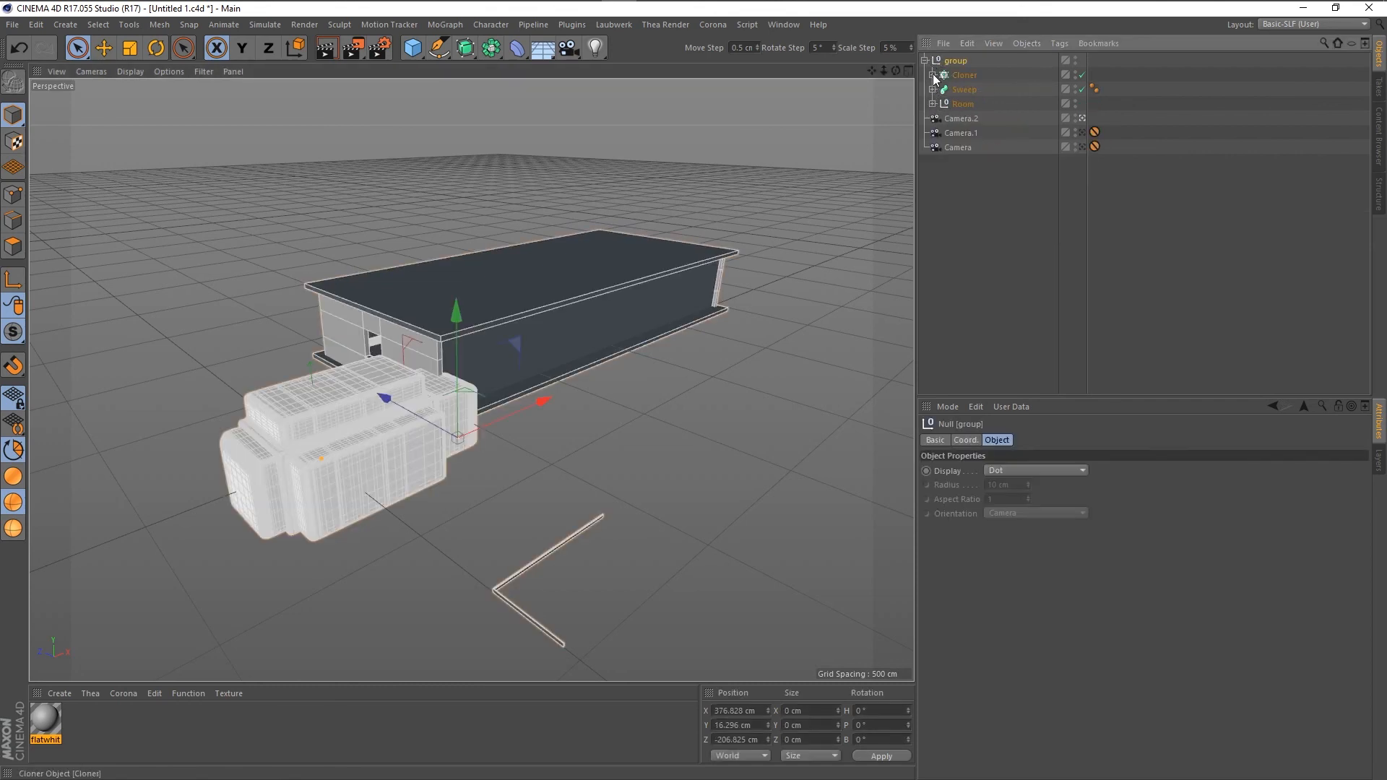
click(932, 75)
click(955, 76)
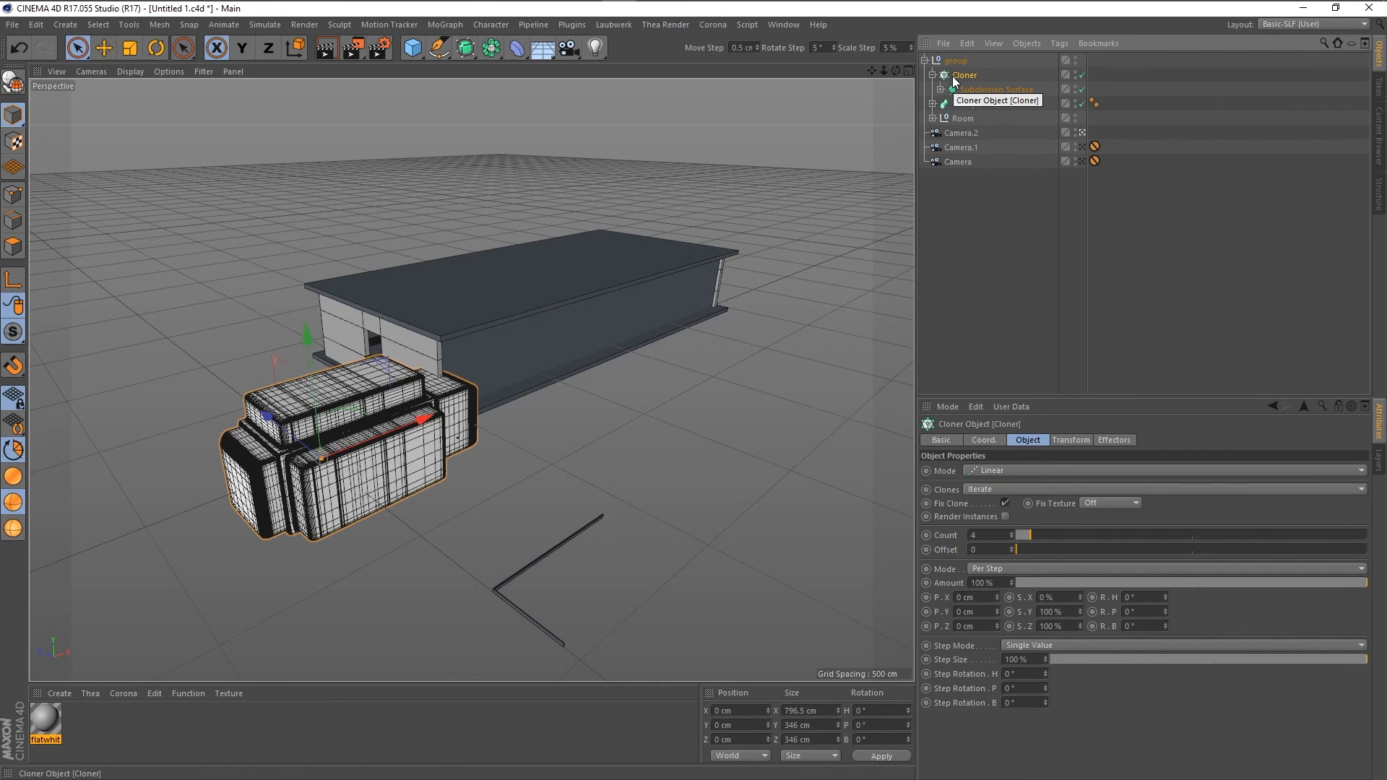
click(954, 63)
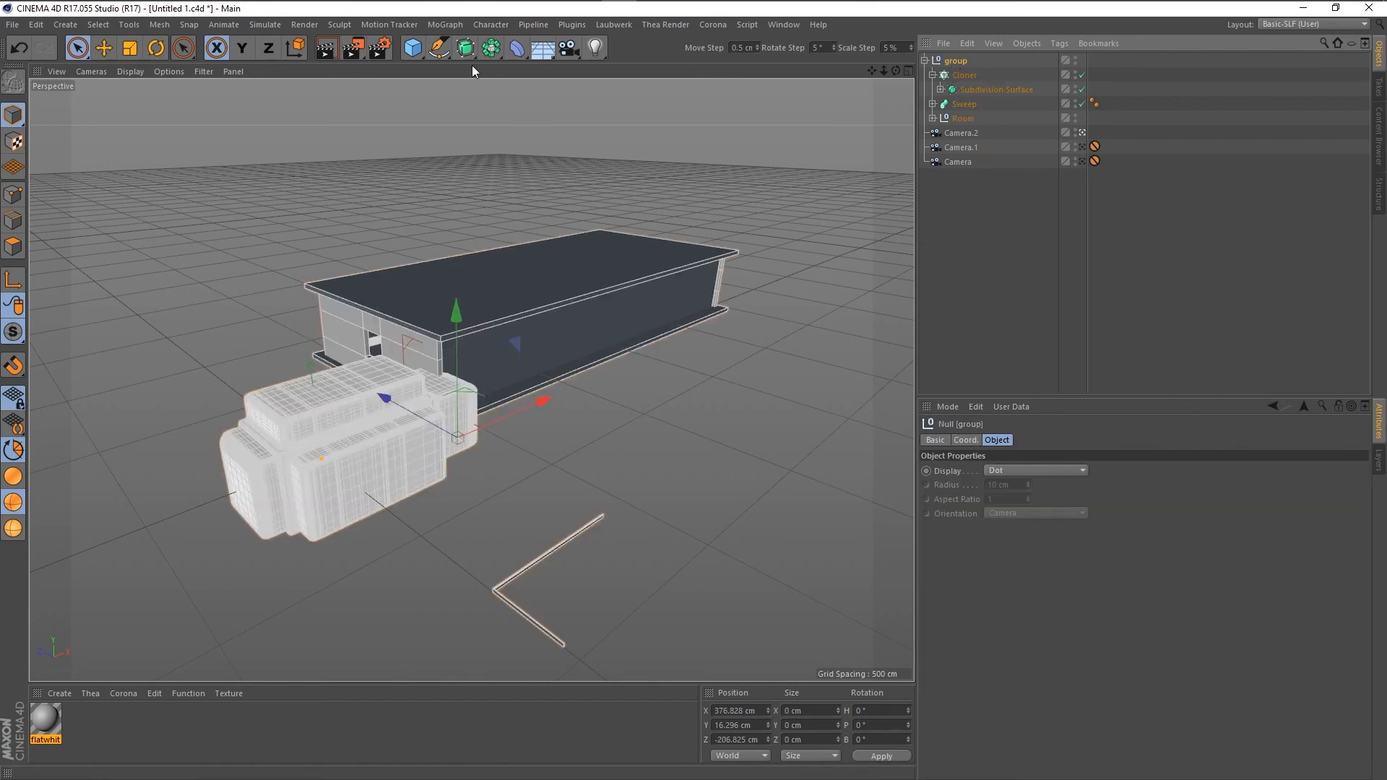
Create an Instance of the group, move it along X to about 1670 cm and offset it along Z beside the original.
drag(495, 52, 733, 97)
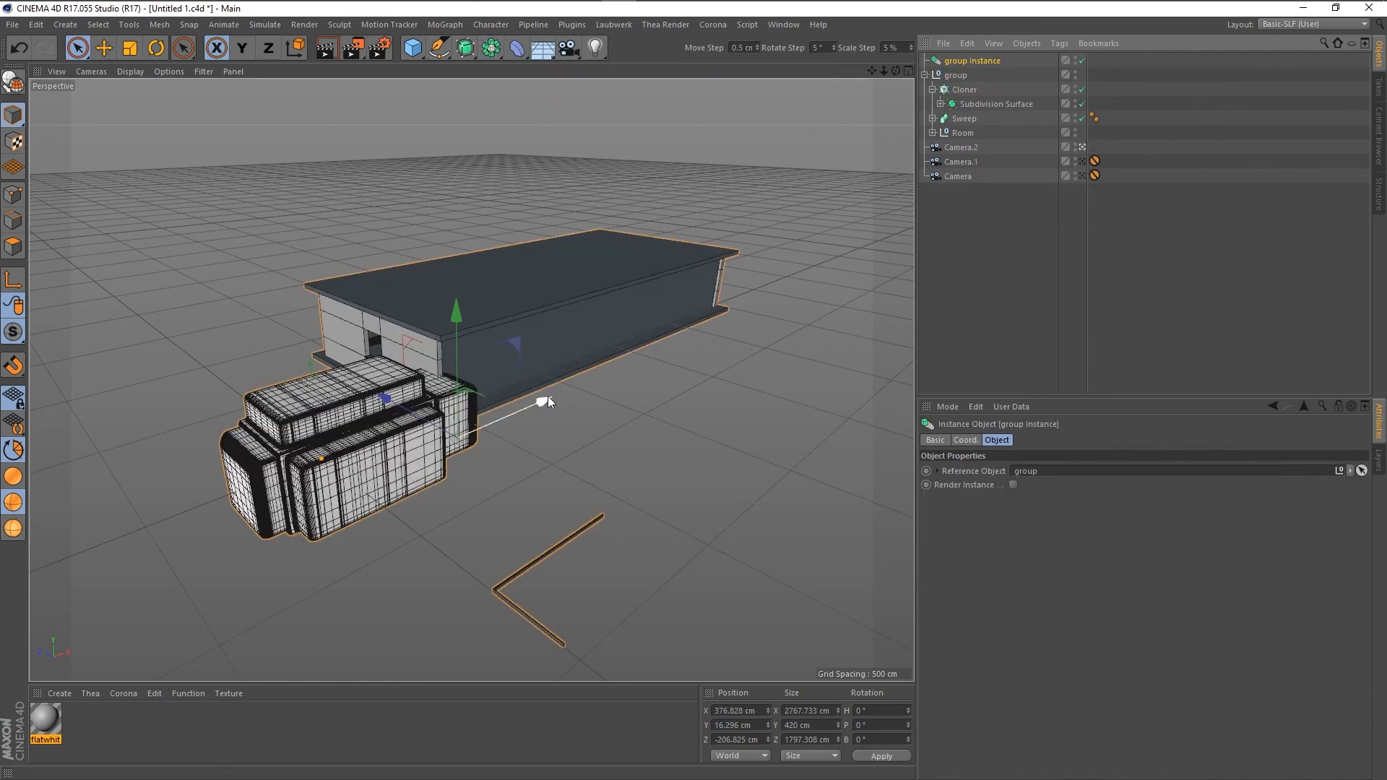
drag(548, 396, 743, 337)
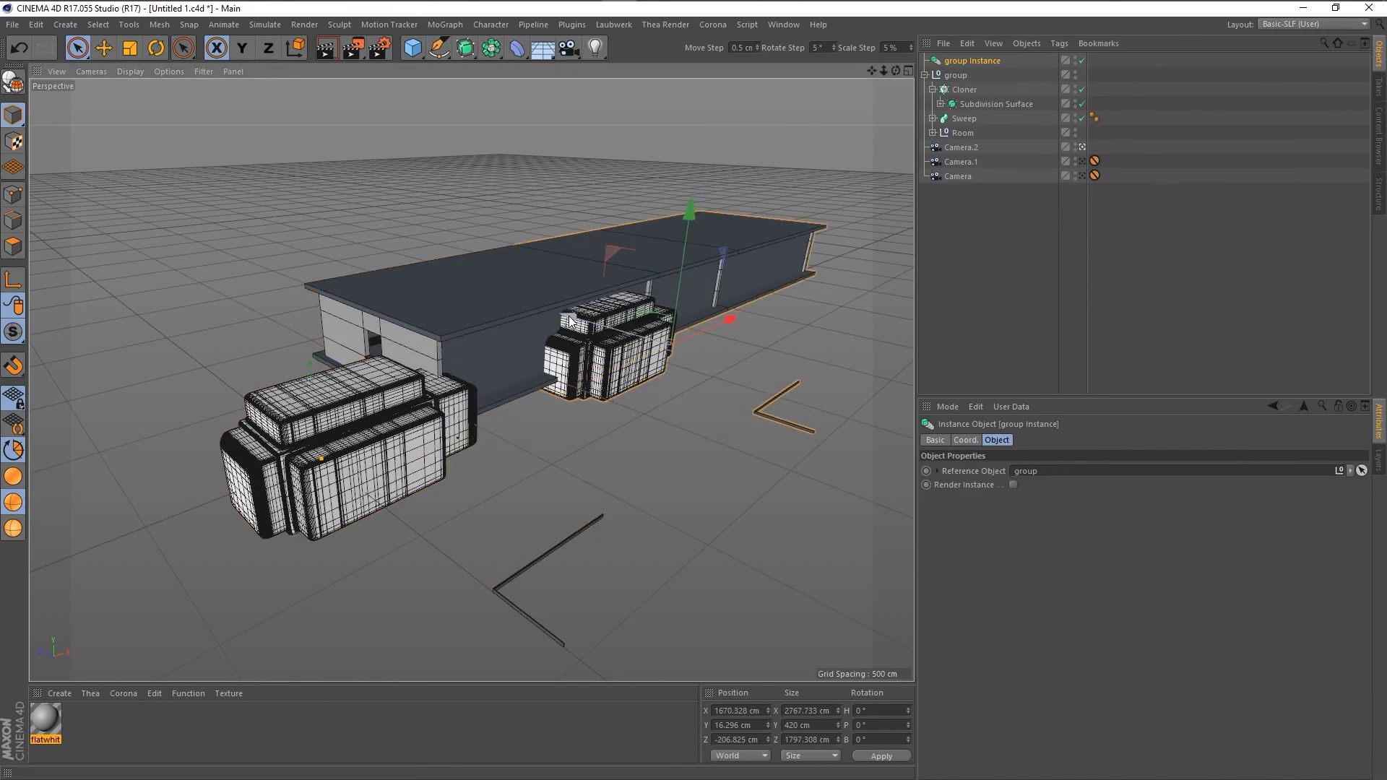
drag(572, 316, 751, 369)
scroll(418, 429, down, 3)
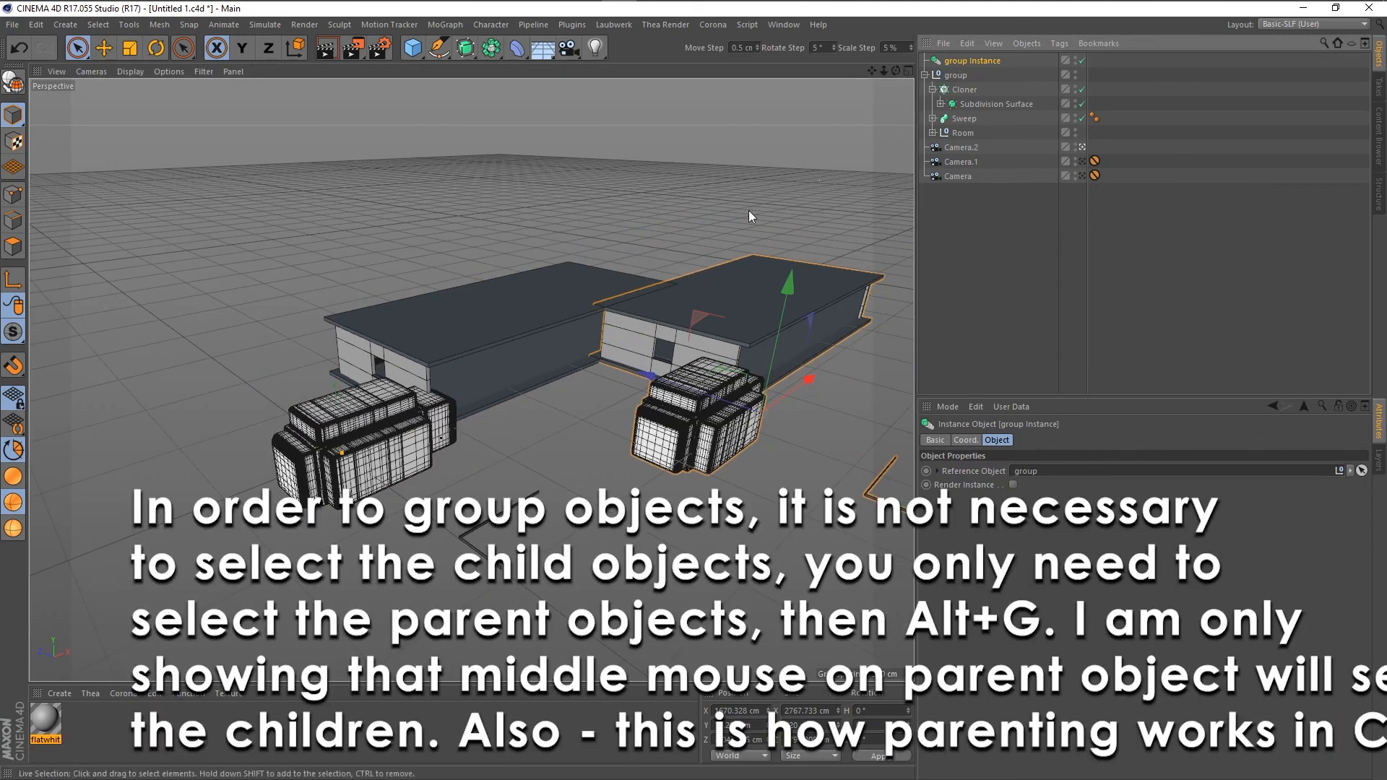
Undo both moves of the group instance and its creation.
key(ctrl+z)
key(ctrl+z)
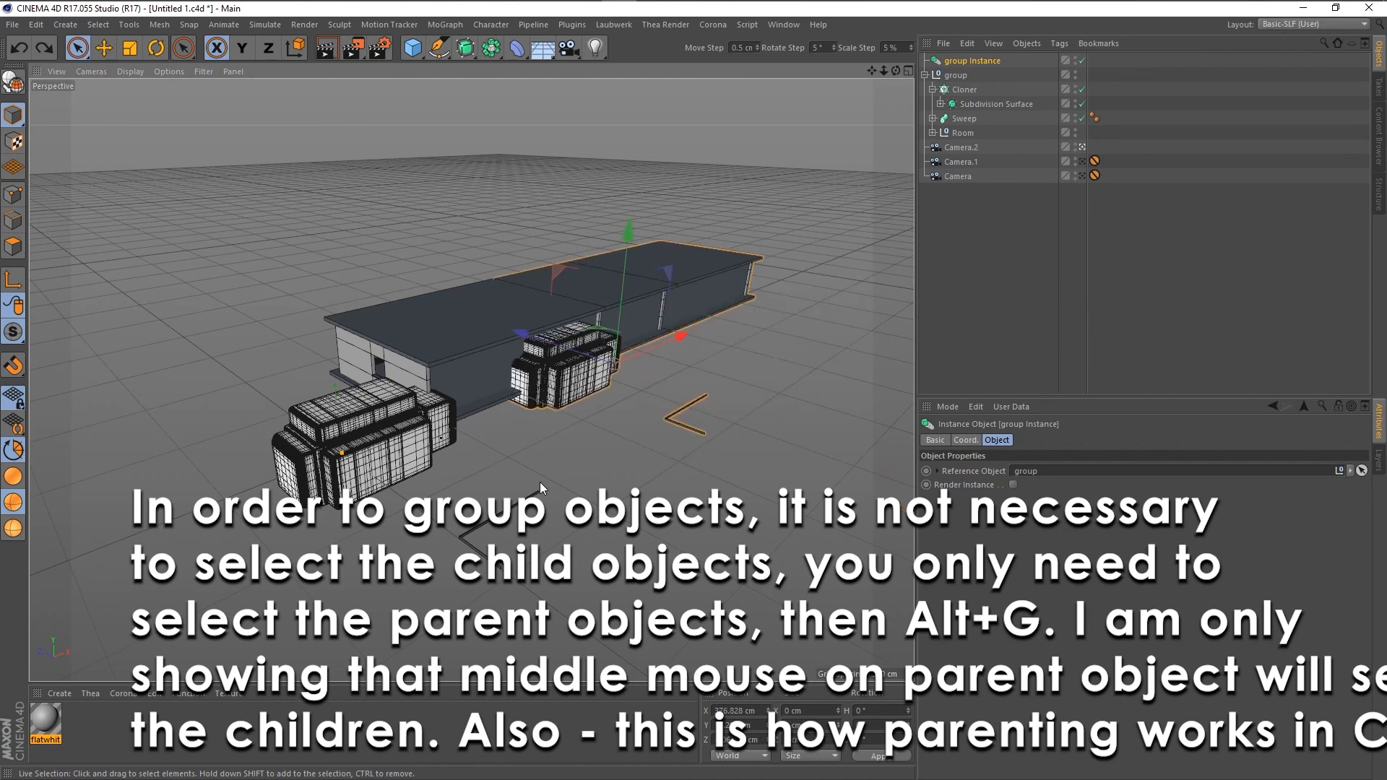
key(ctrl+y)
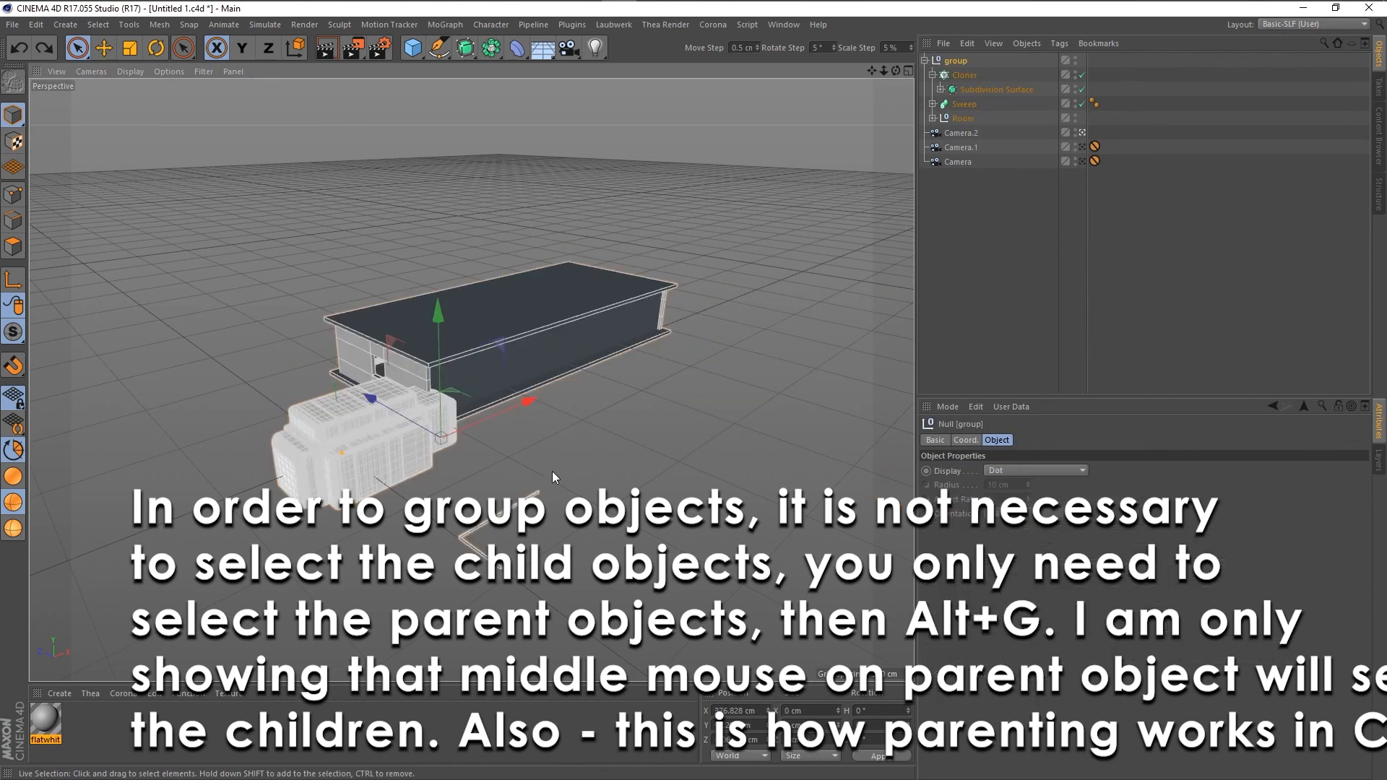